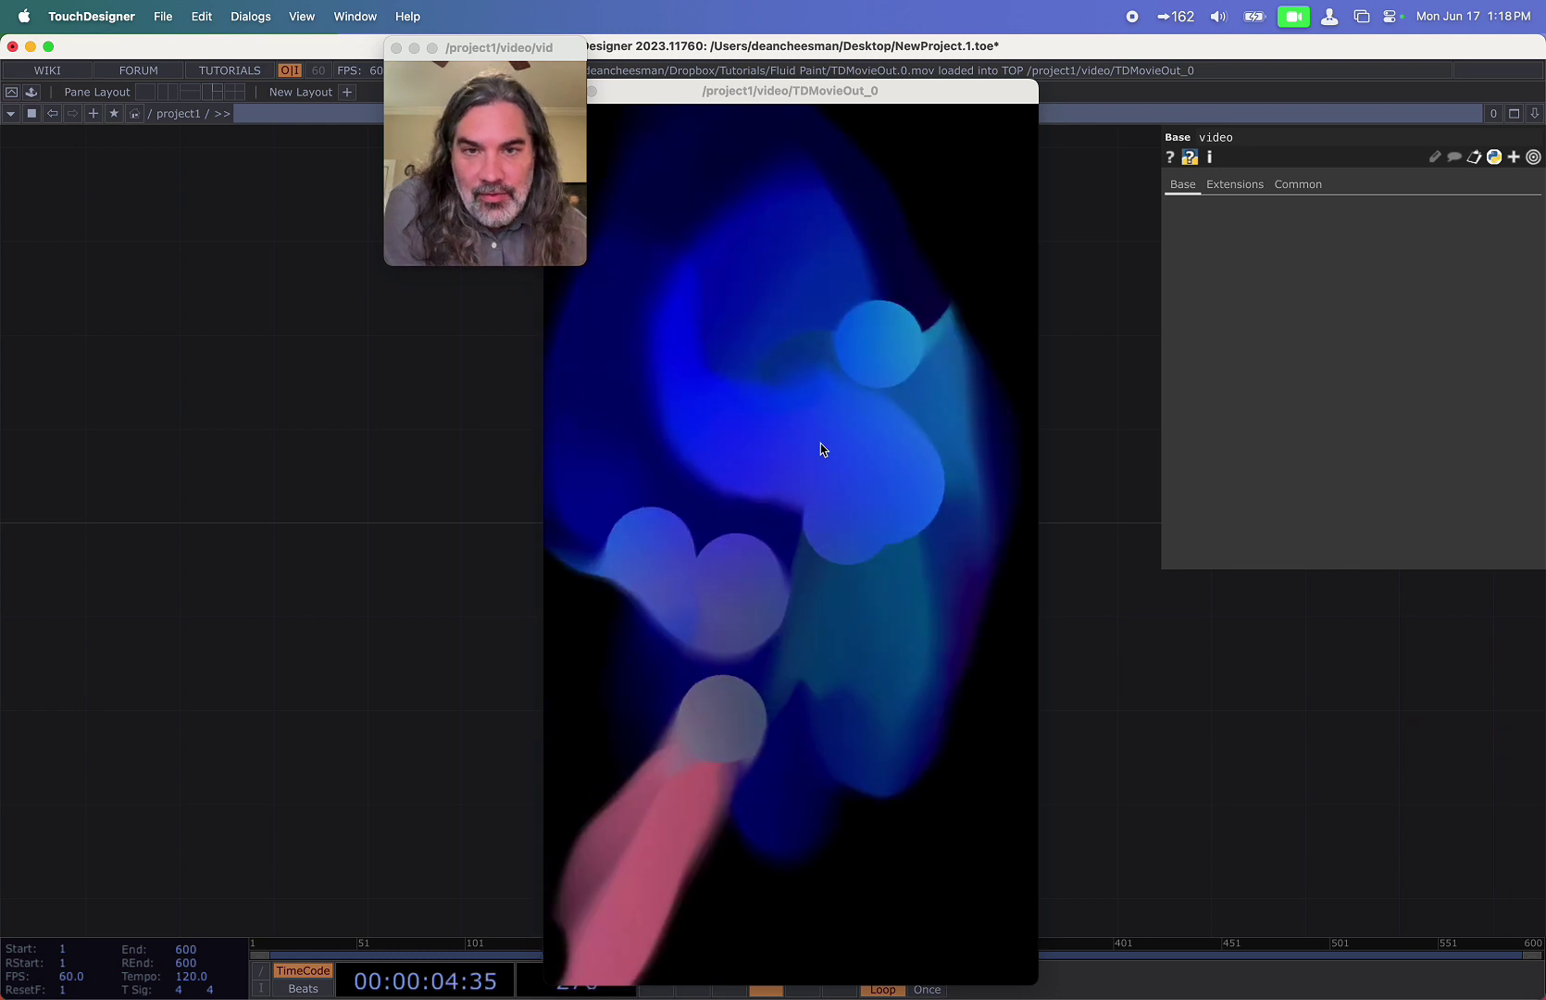
Move the floating TDMovieOut_0 preview window aside and close it.
{"action": "left_click_drag", "start_coordinate": [661, 96], "coordinate": [724, 135]}
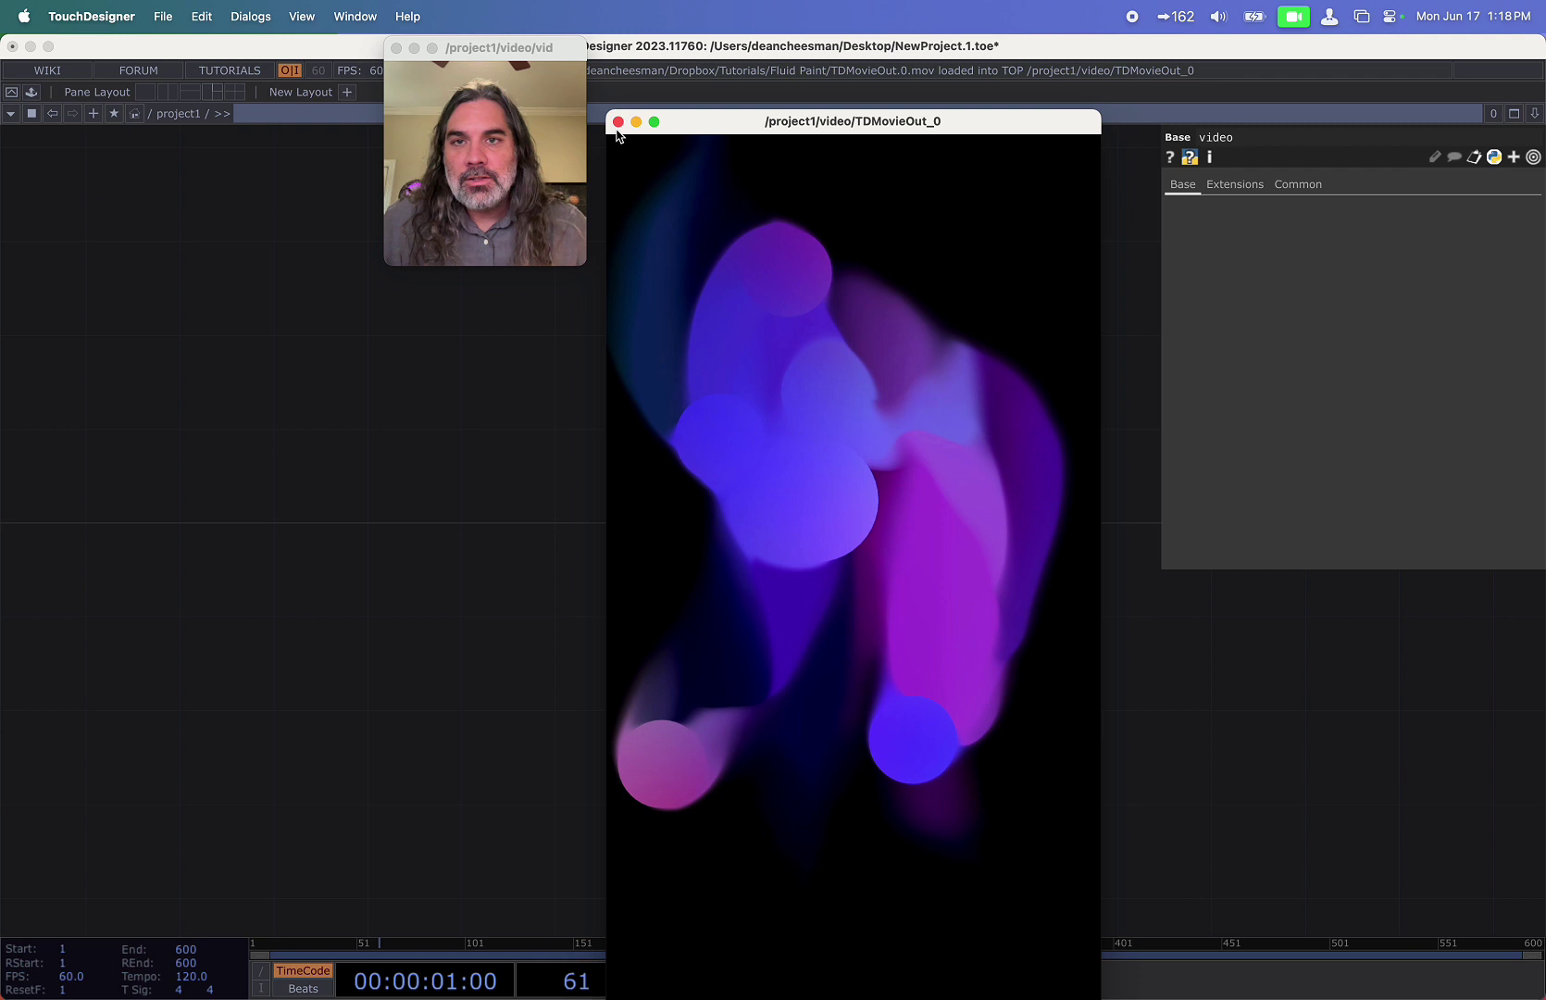
{"action": "left_click", "coordinate": [618, 122]}
Add a Base component named movement to the project1 network and enter it.
{"action": "key", "text": "Tab"}
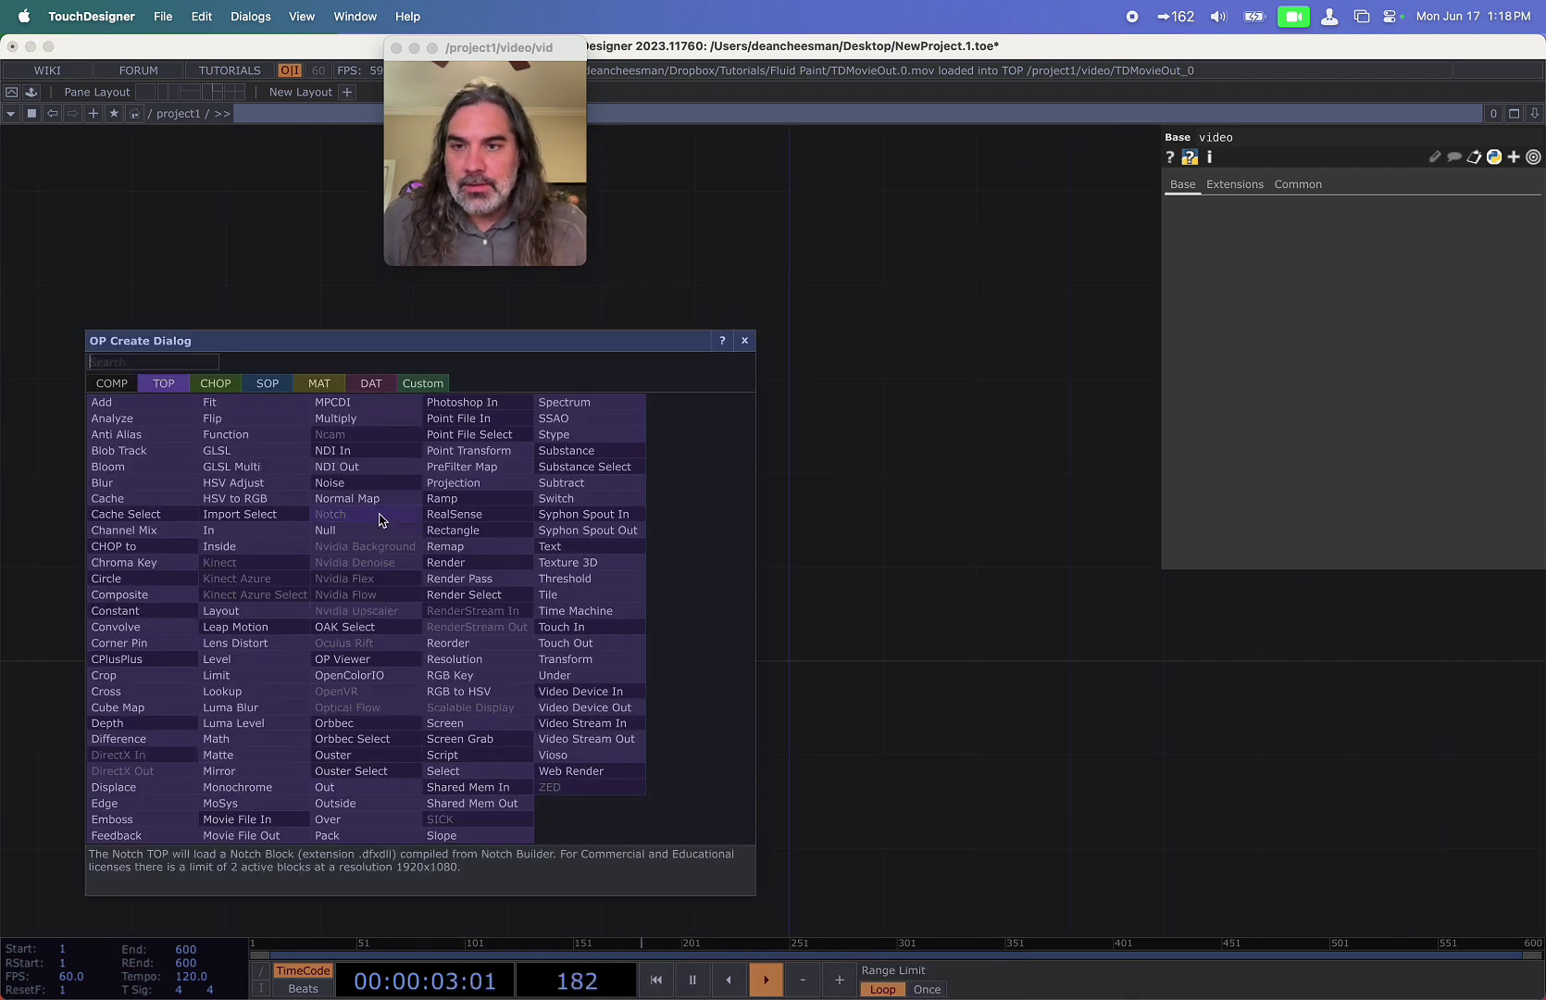
{"action": "type", "text": "bas"}
{"action": "left_click", "coordinate": [112, 383]}
{"action": "left_click", "coordinate": [400, 426]}
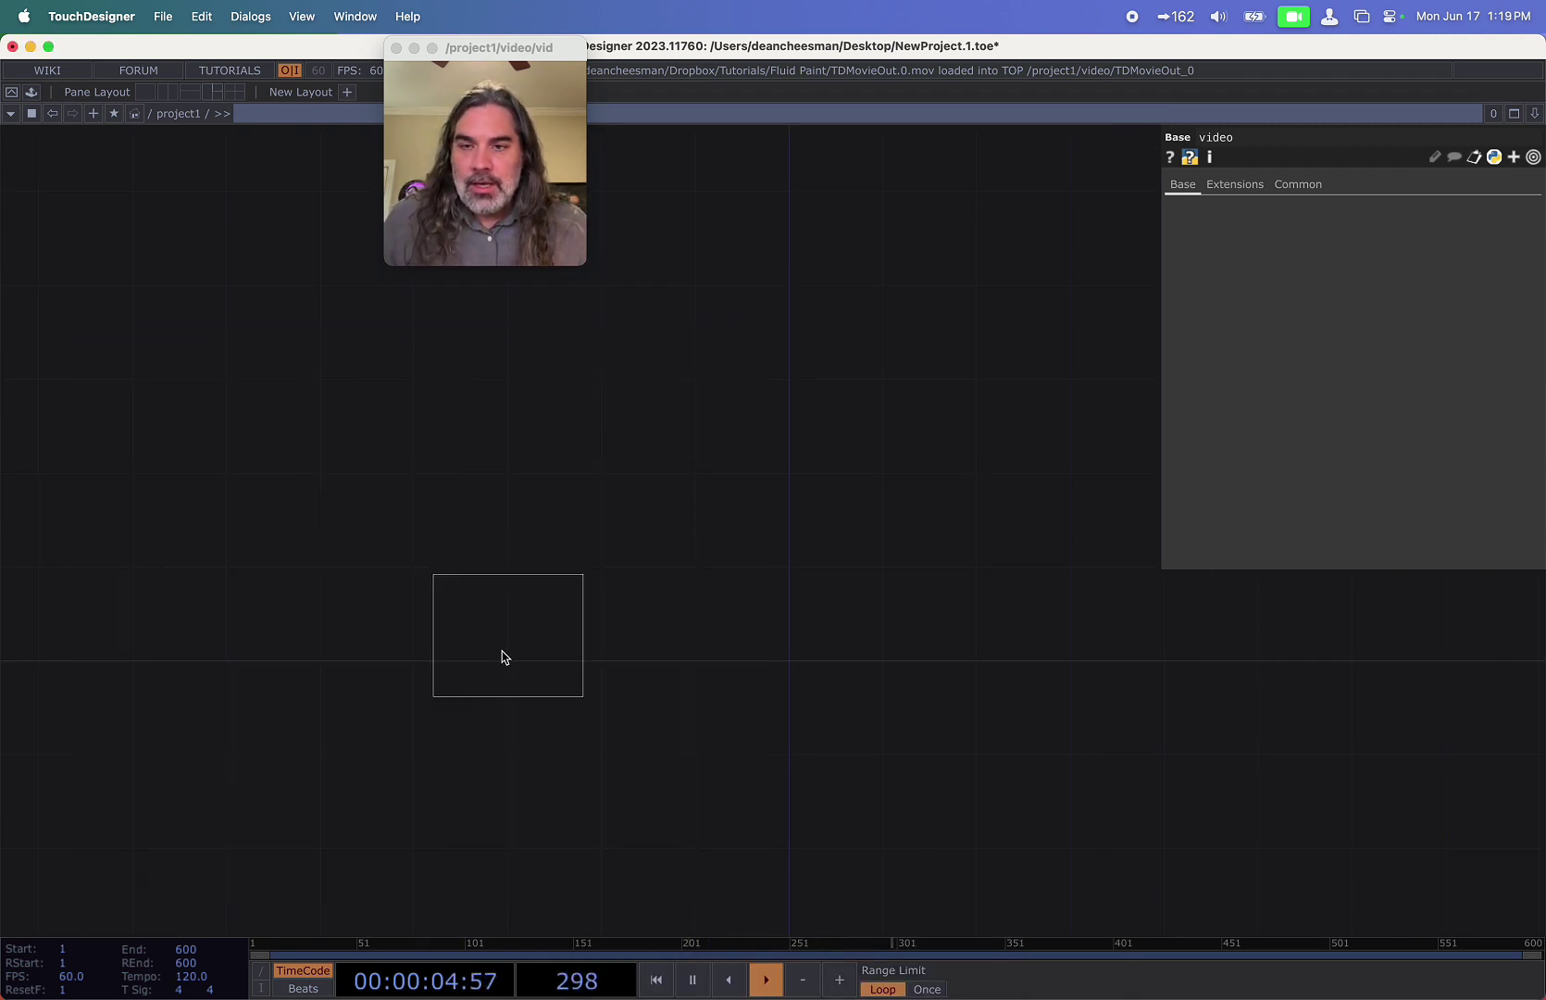
{"action": "left_click", "coordinate": [479, 619]}
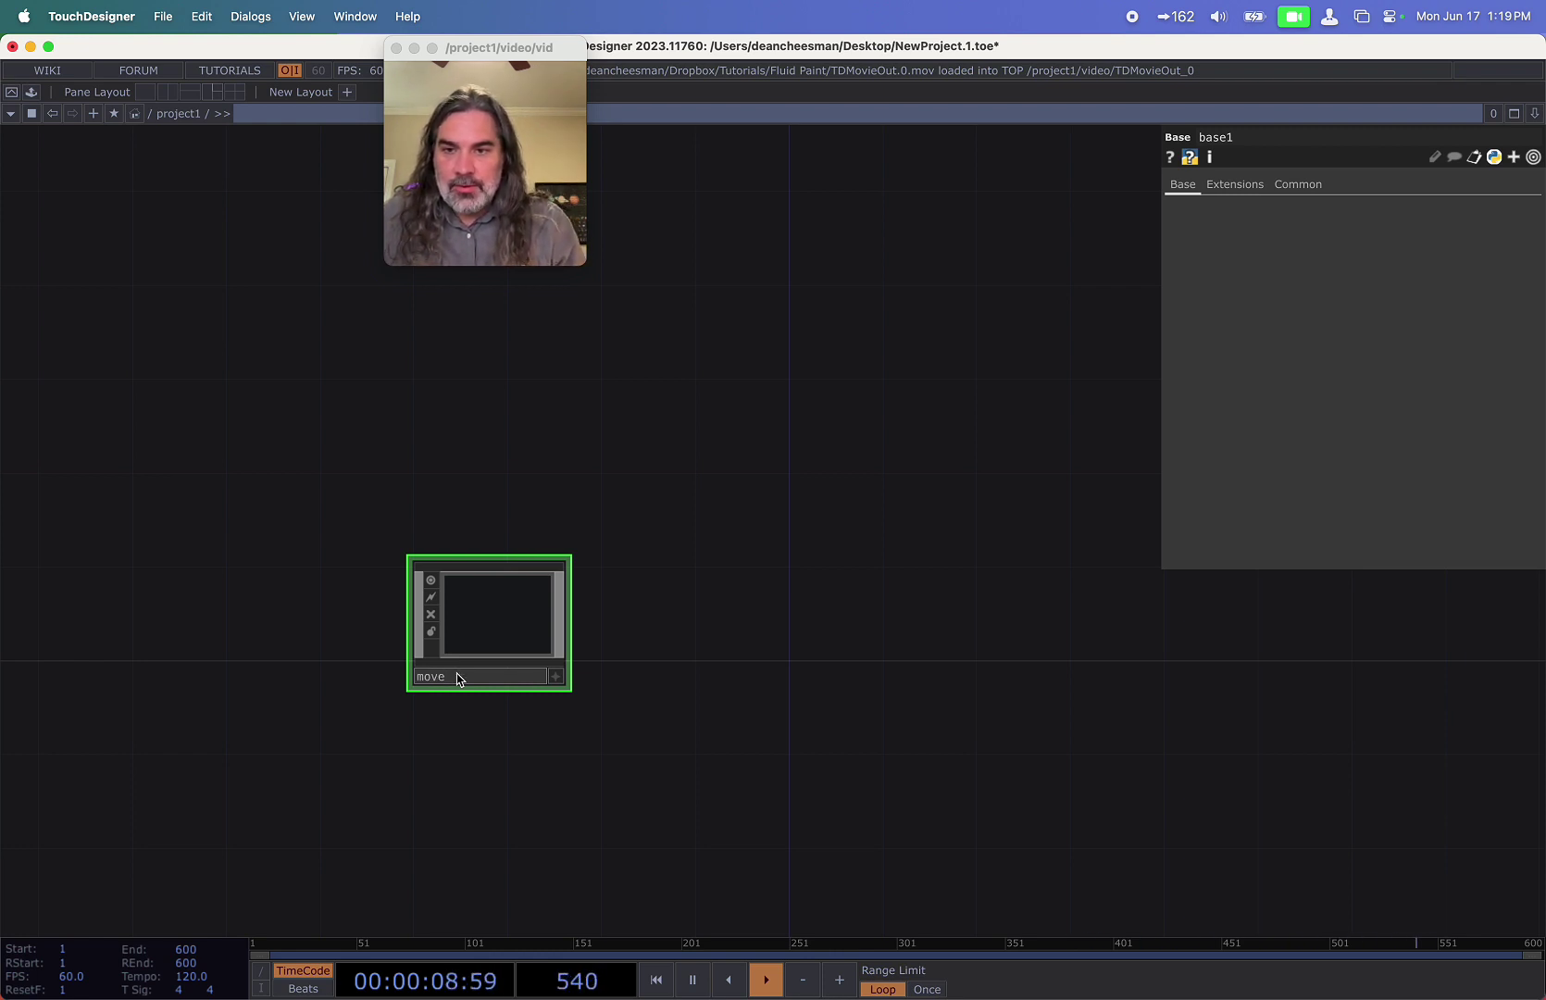
{"action": "double_click", "coordinate": [474, 604]}
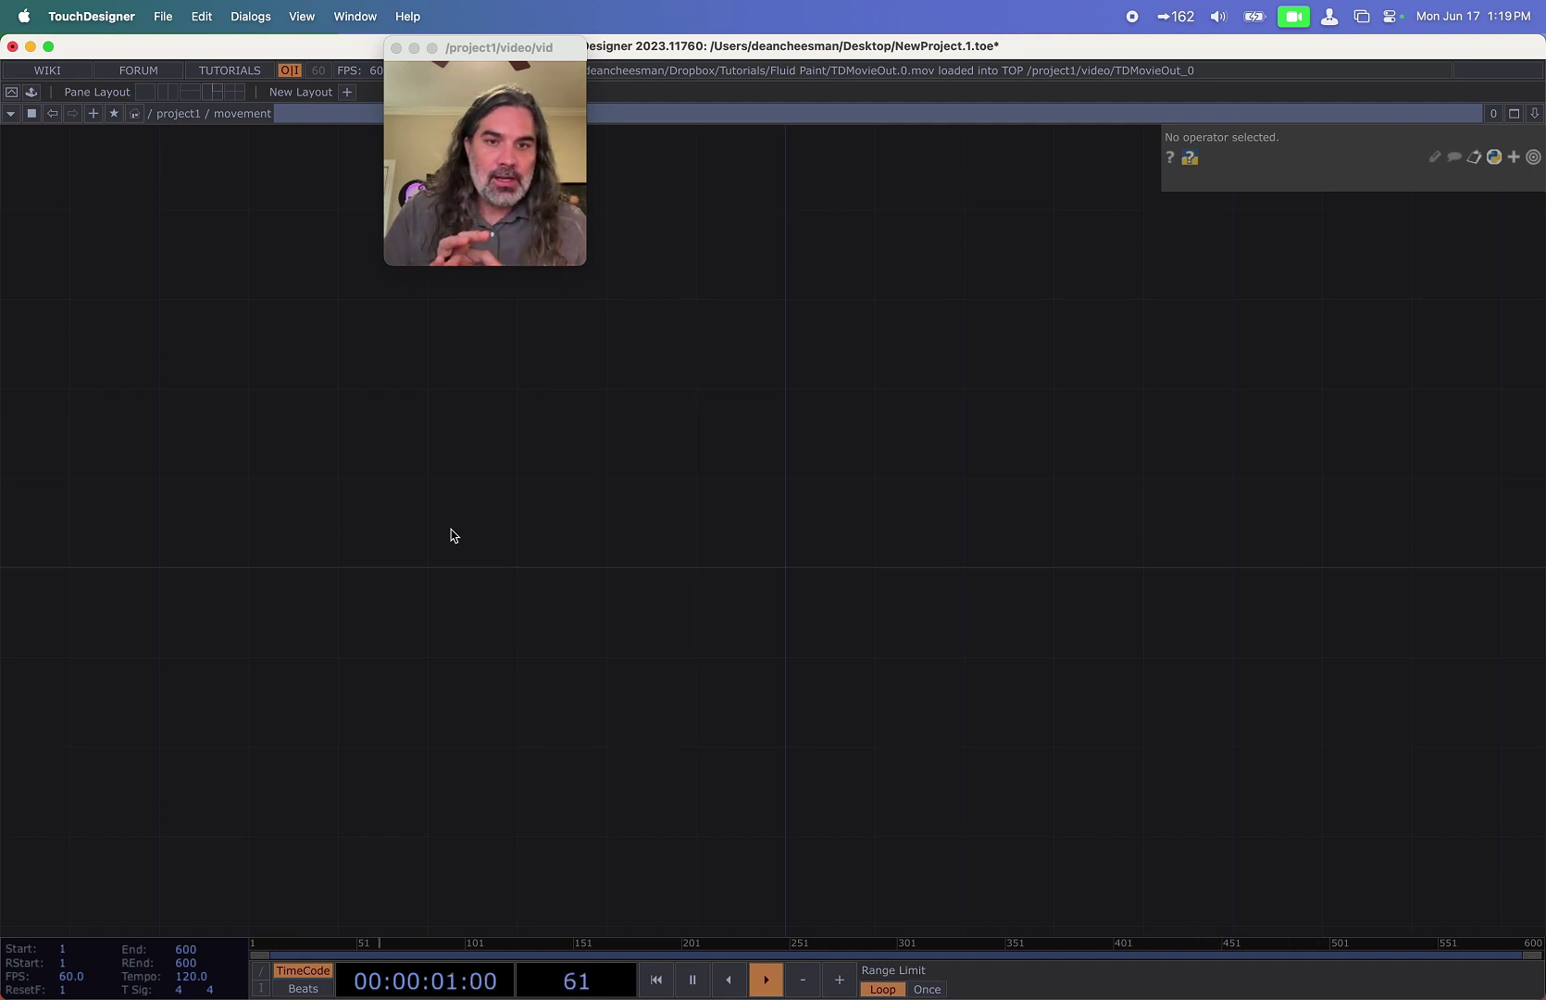
Add a Noise TOP to the empty movement network.
{"action": "key", "text": "Tab"}
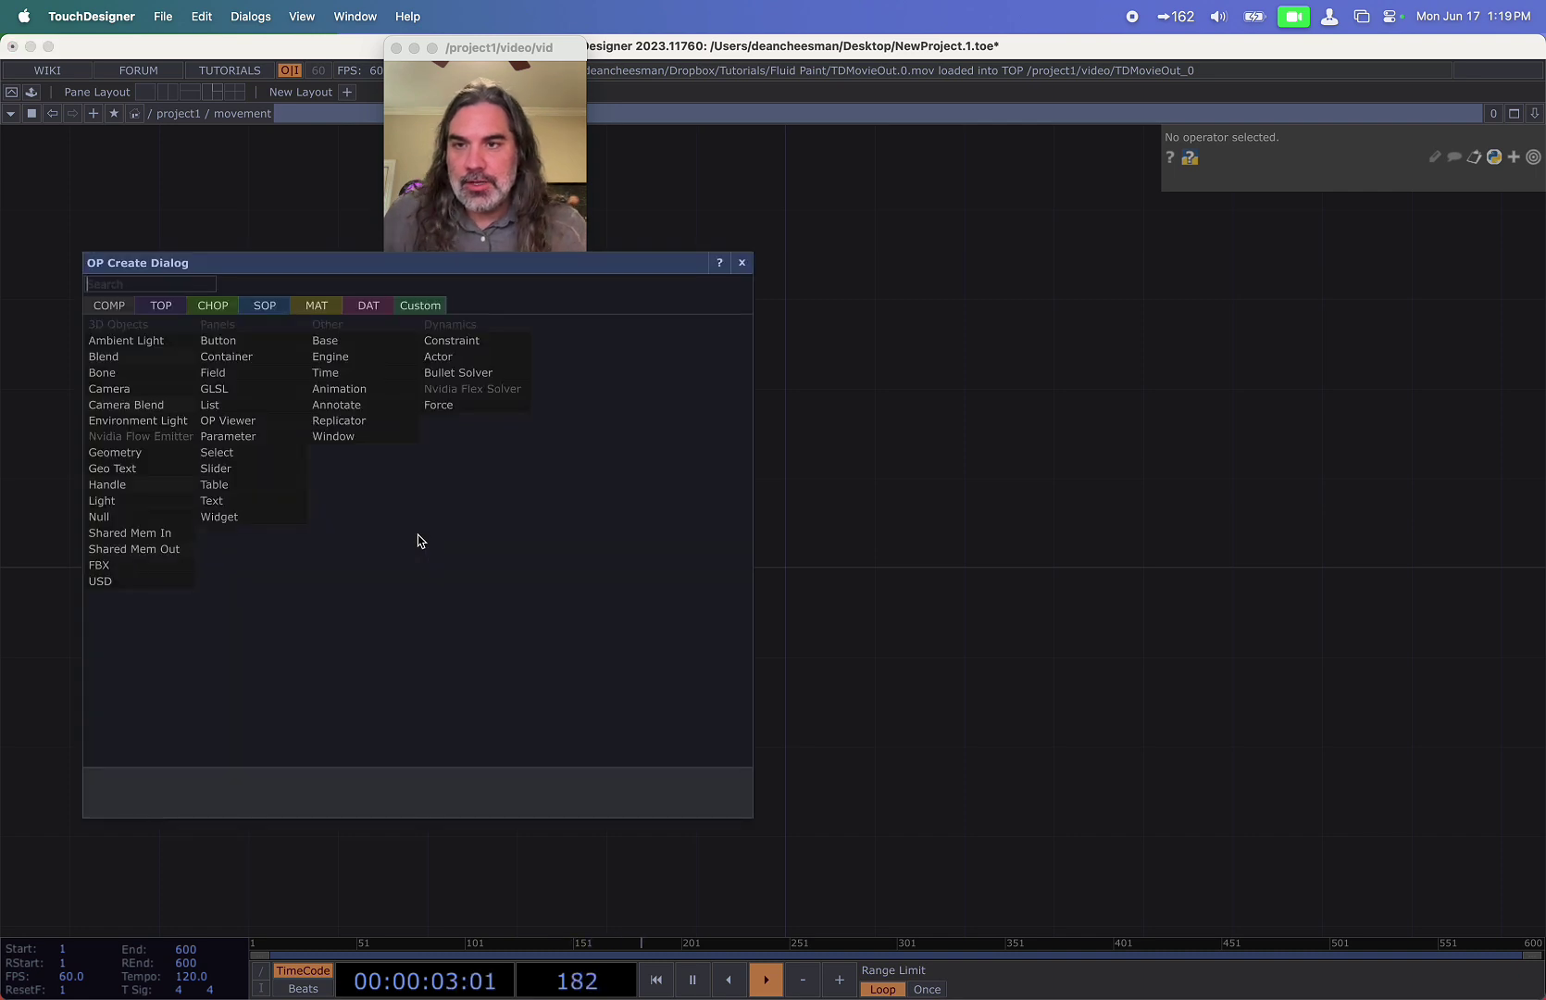
{"action": "left_click", "coordinate": [171, 301]}
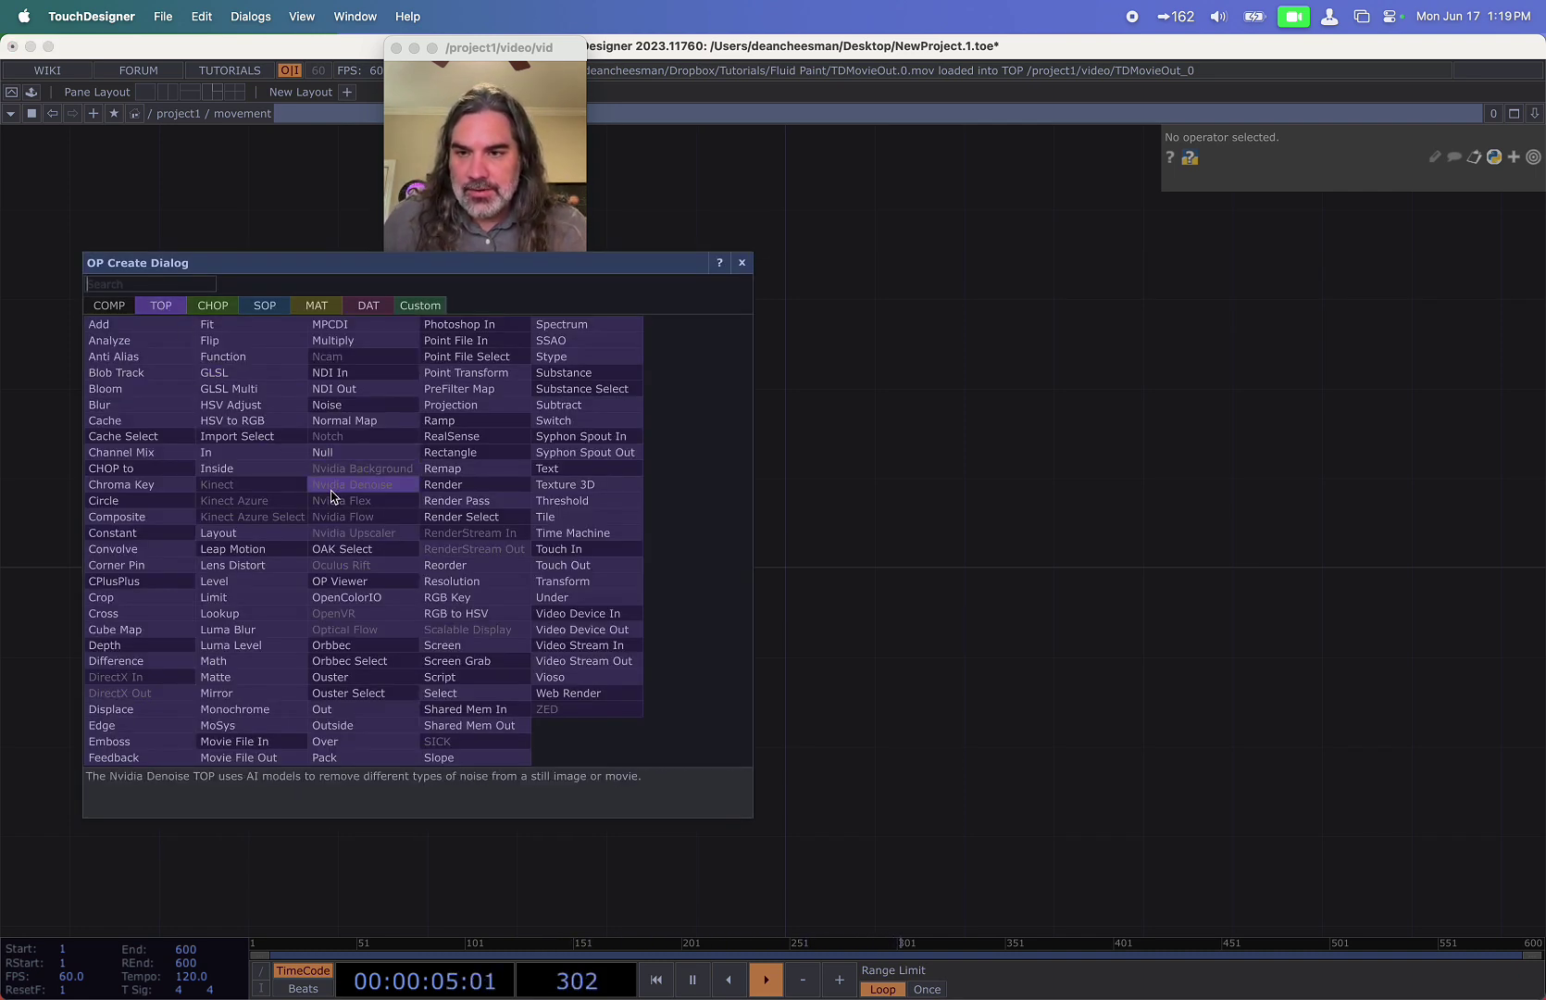
{"action": "left_click", "coordinate": [330, 407]}
{"action": "left_click", "coordinate": [347, 491]}
{"action": "scroll", "coordinate": [352, 514], "scroll_direction": "up", "scroll_amount": 3}
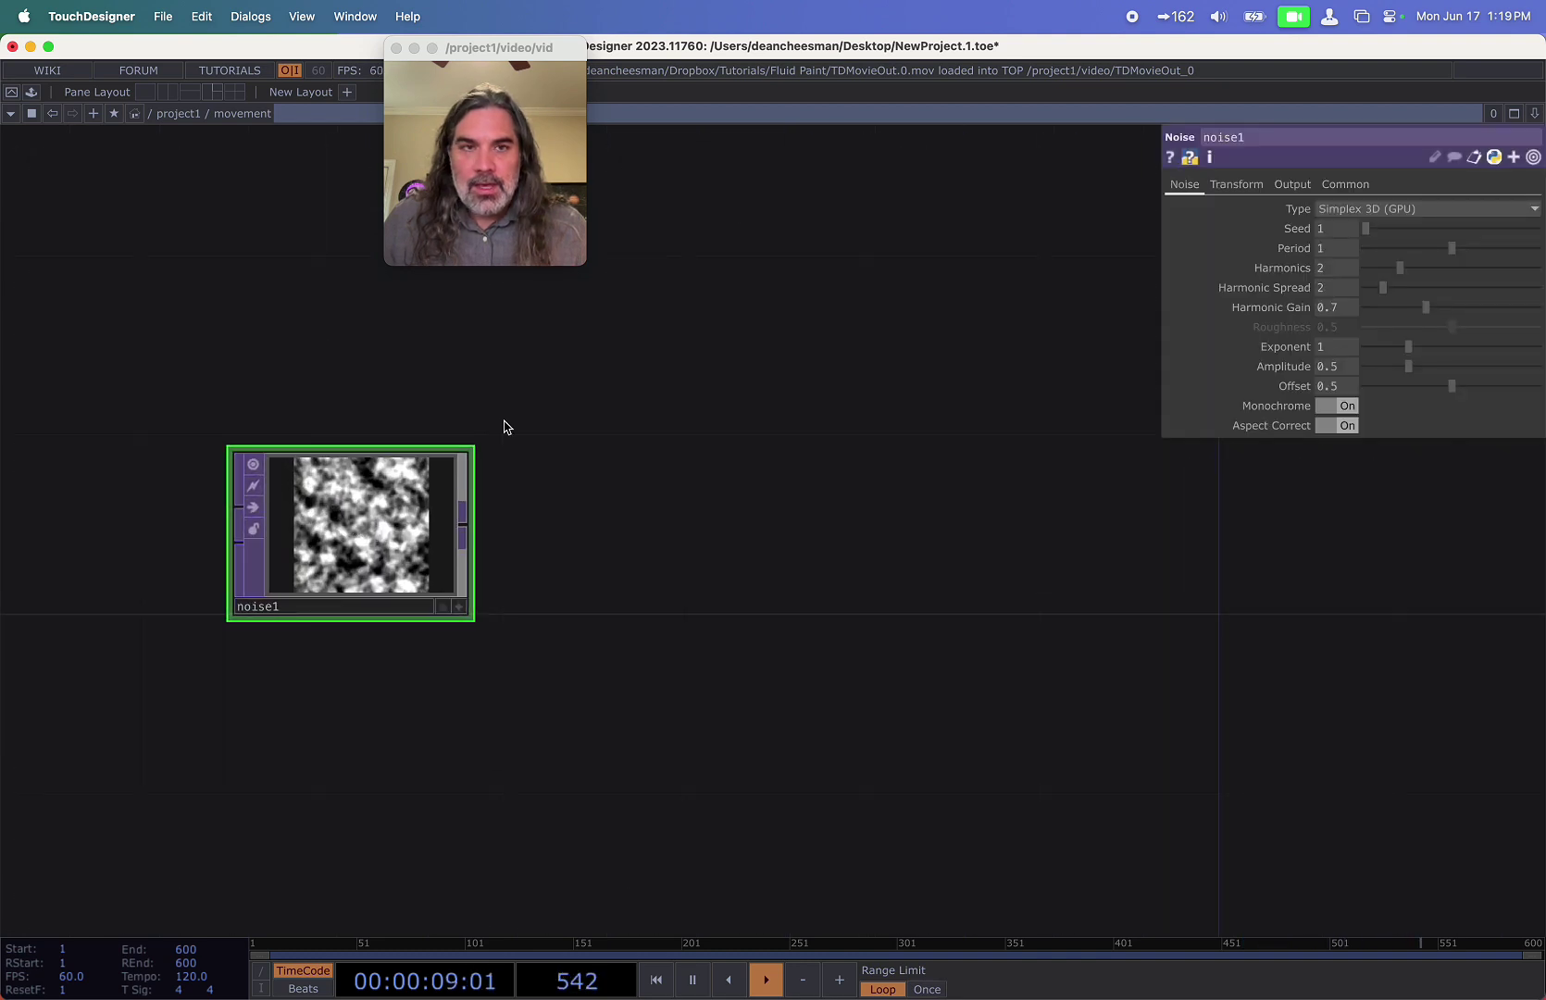
Turn off Monochrome on the Noise TOP and set its pixel format to 32-bit float (RG).
{"action": "left_click", "coordinate": [1337, 410]}
{"action": "left_click", "coordinate": [1359, 191]}
{"action": "left_click", "coordinate": [1363, 407]}
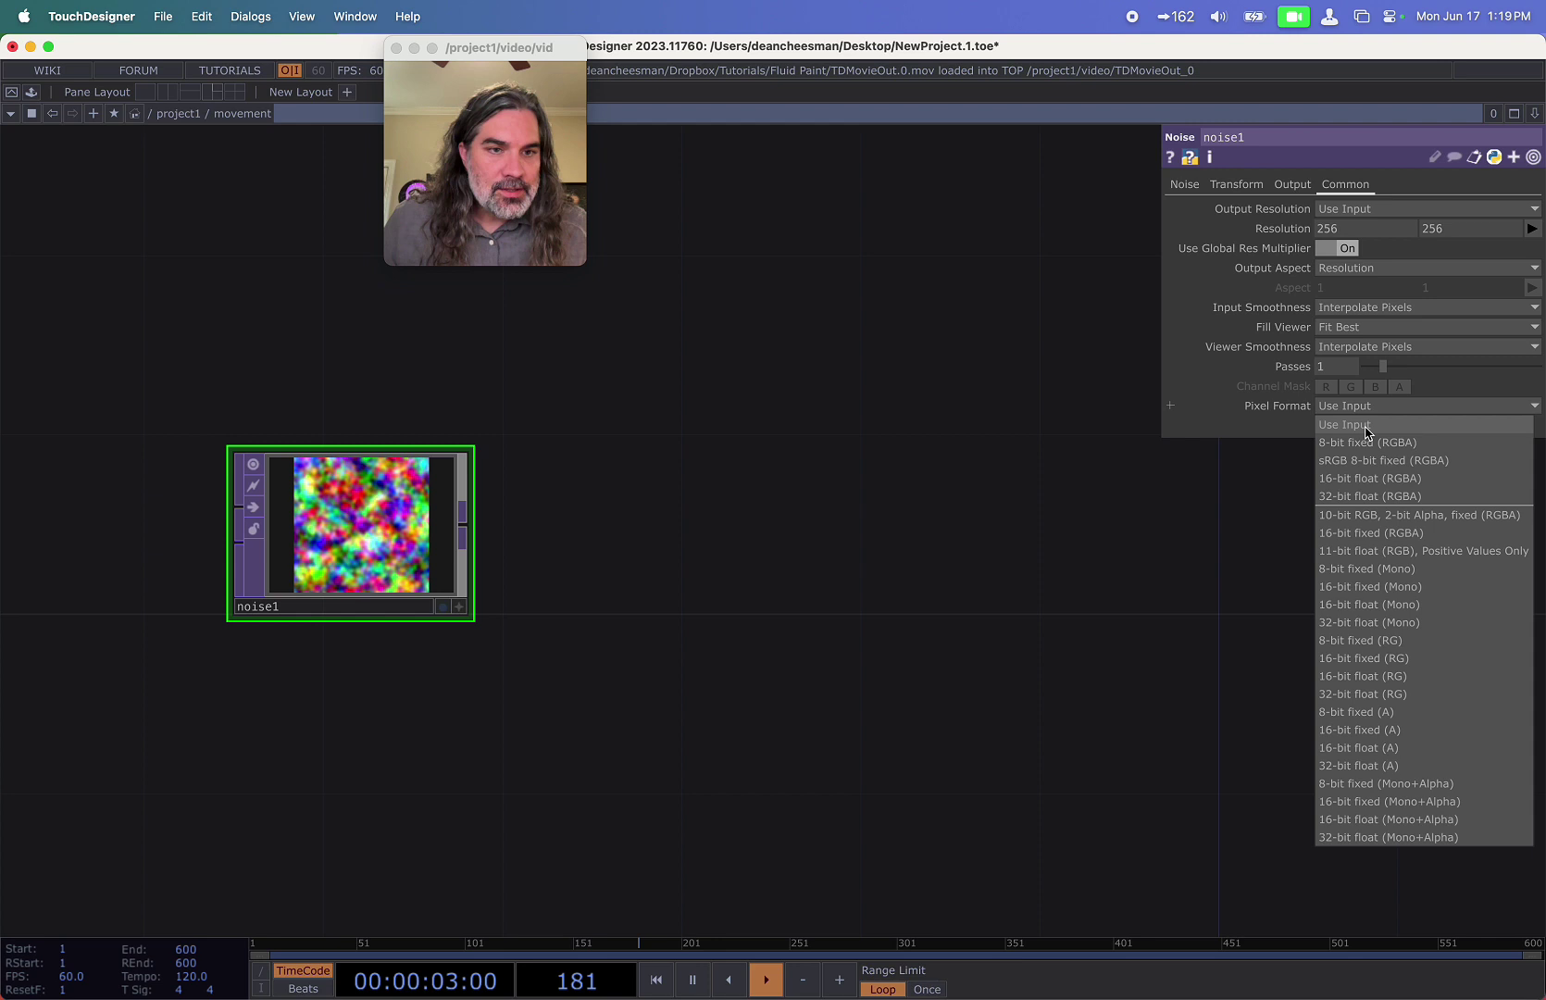
{"action": "left_click", "coordinate": [1363, 694]}
{"action": "scroll", "coordinate": [428, 532], "scroll_direction": "up", "scroll_amount": 2}
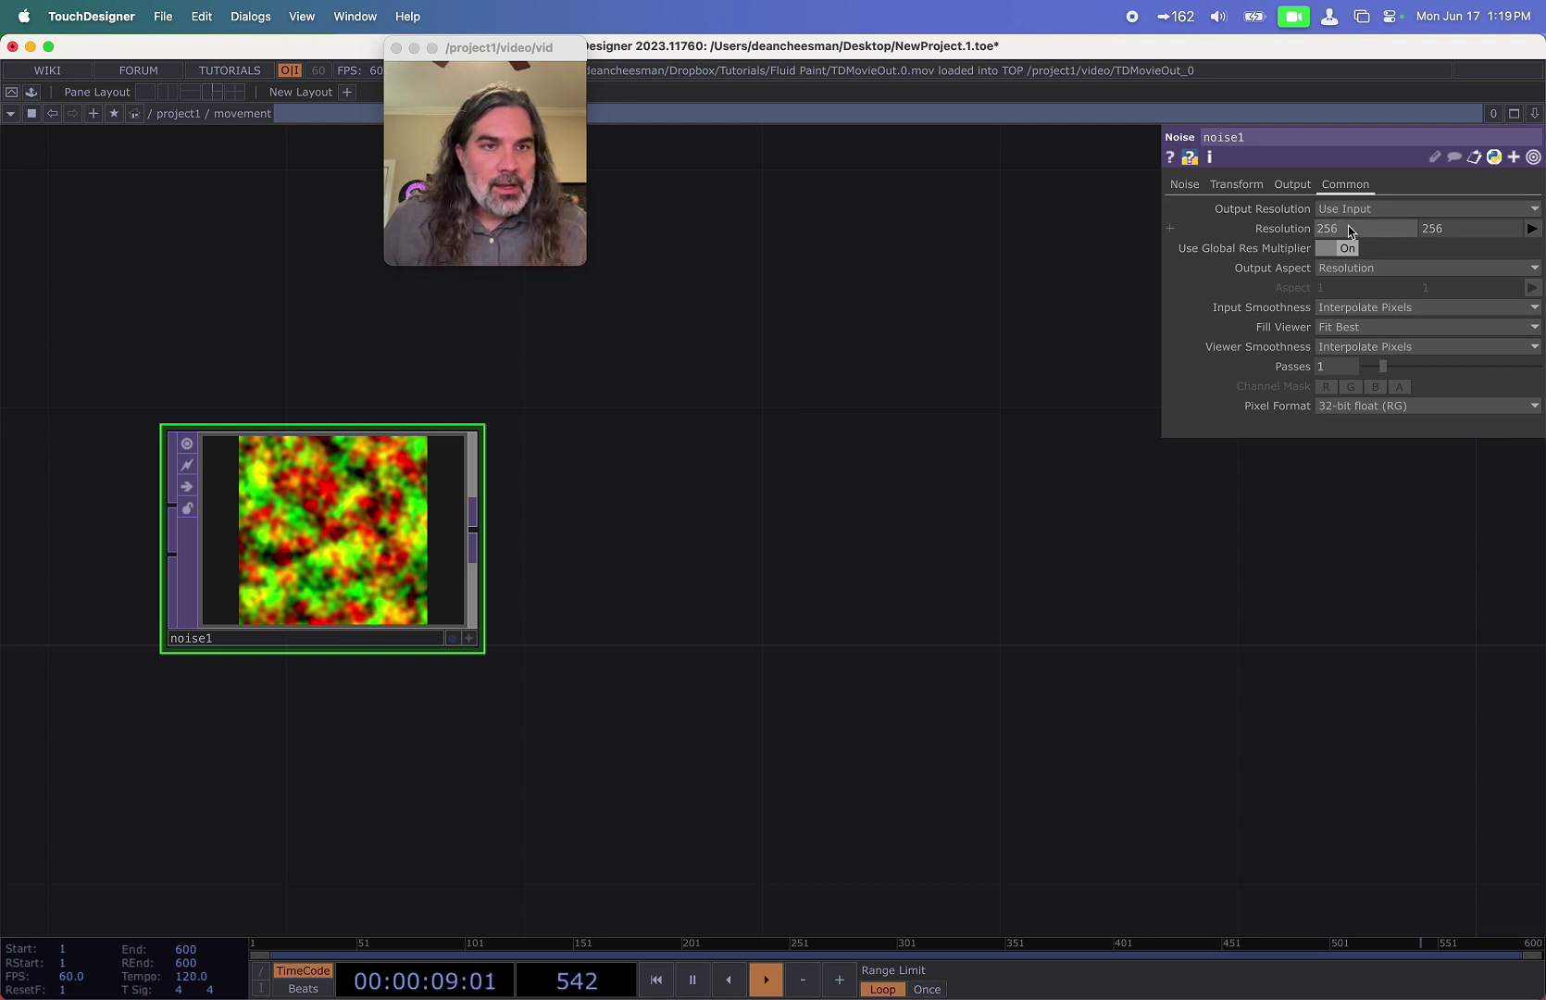
Set the Noise TOP's resolution to 5 by 1.
{"action": "type", "text": "5"}
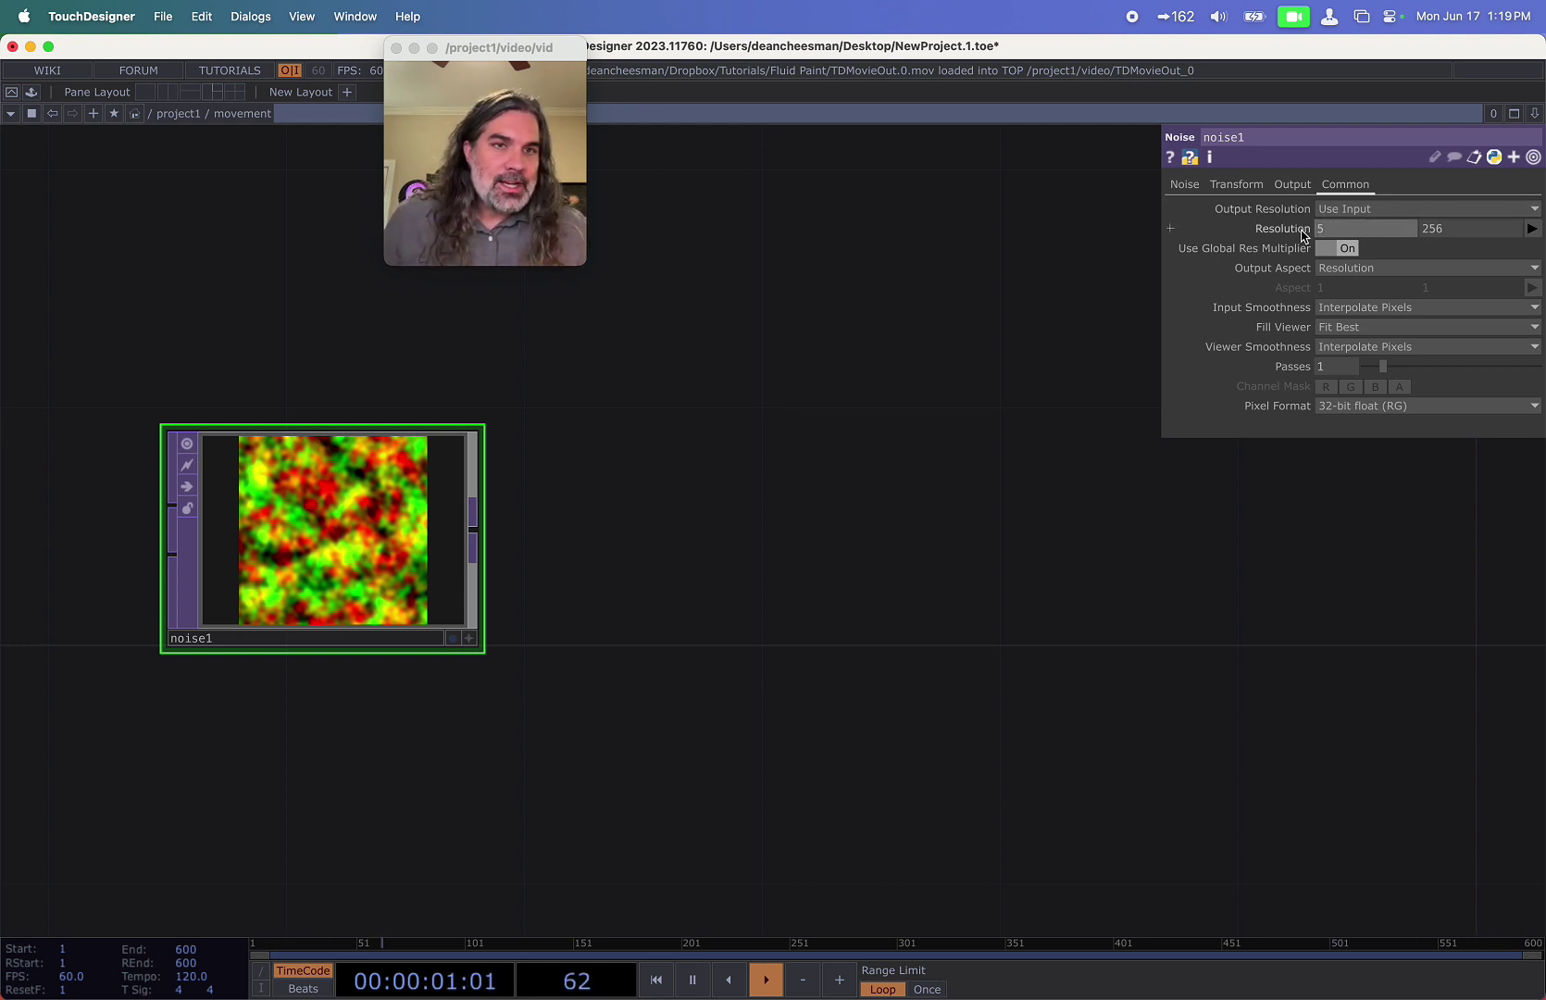
{"action": "key", "text": "Tab"}
{"action": "type", "text": "1"}
{"action": "key", "text": "Tab"}
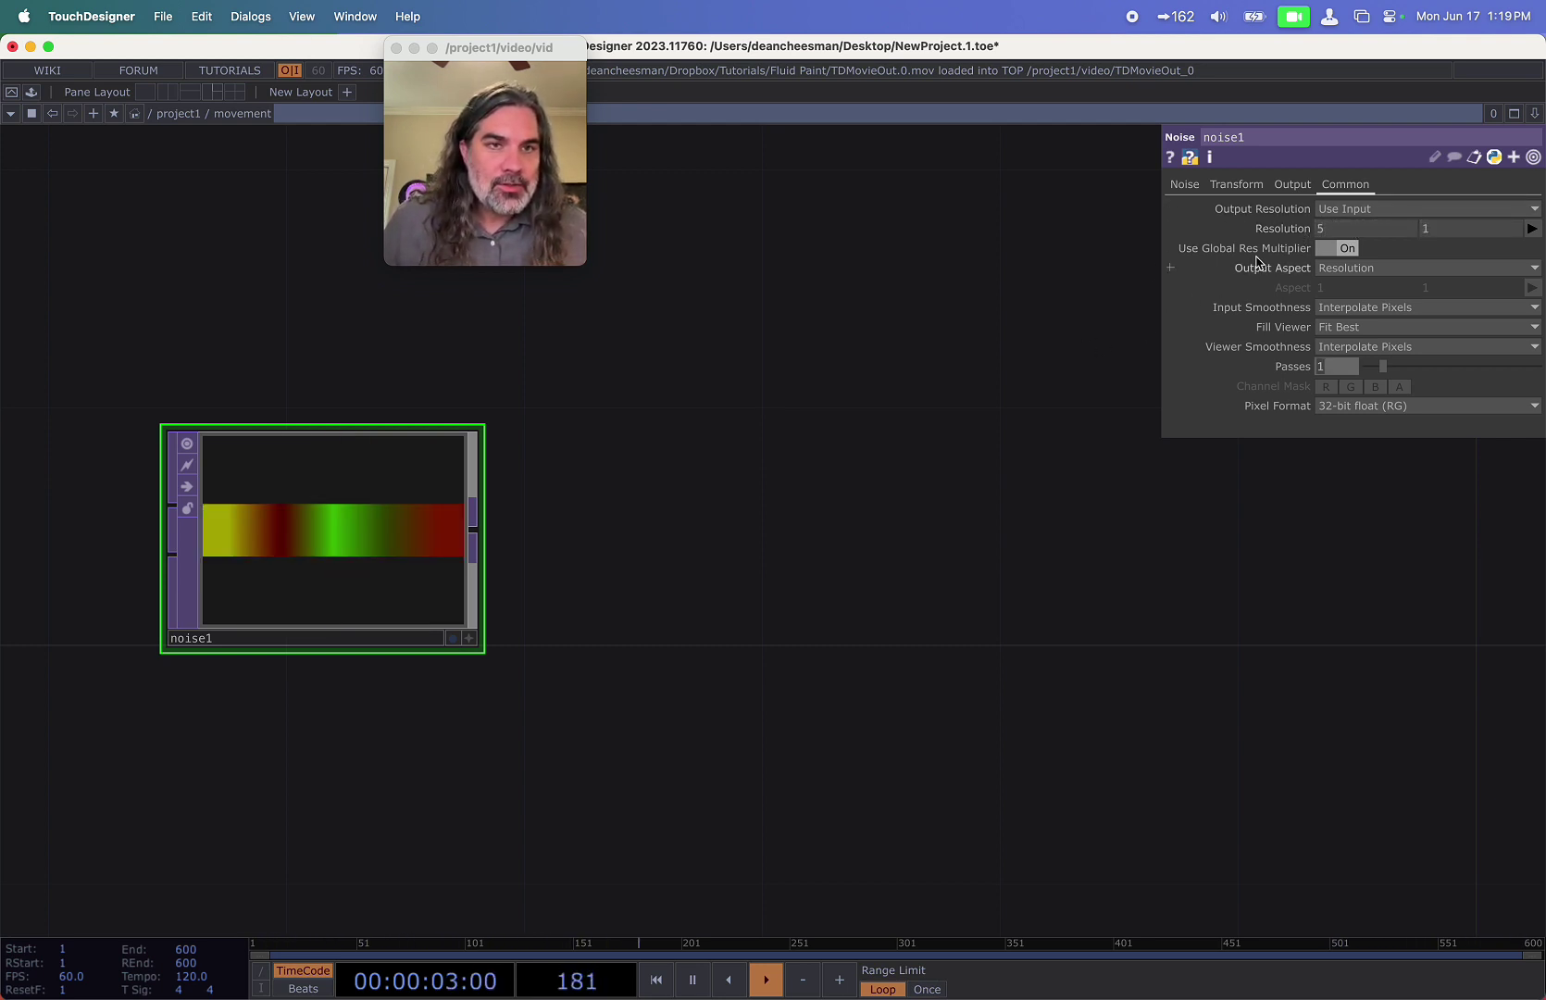
Set both the input smoothness and the viewer smoothness of the Noise TOP to Nearest Pixel.
{"action": "left_click", "coordinate": [319, 539]}
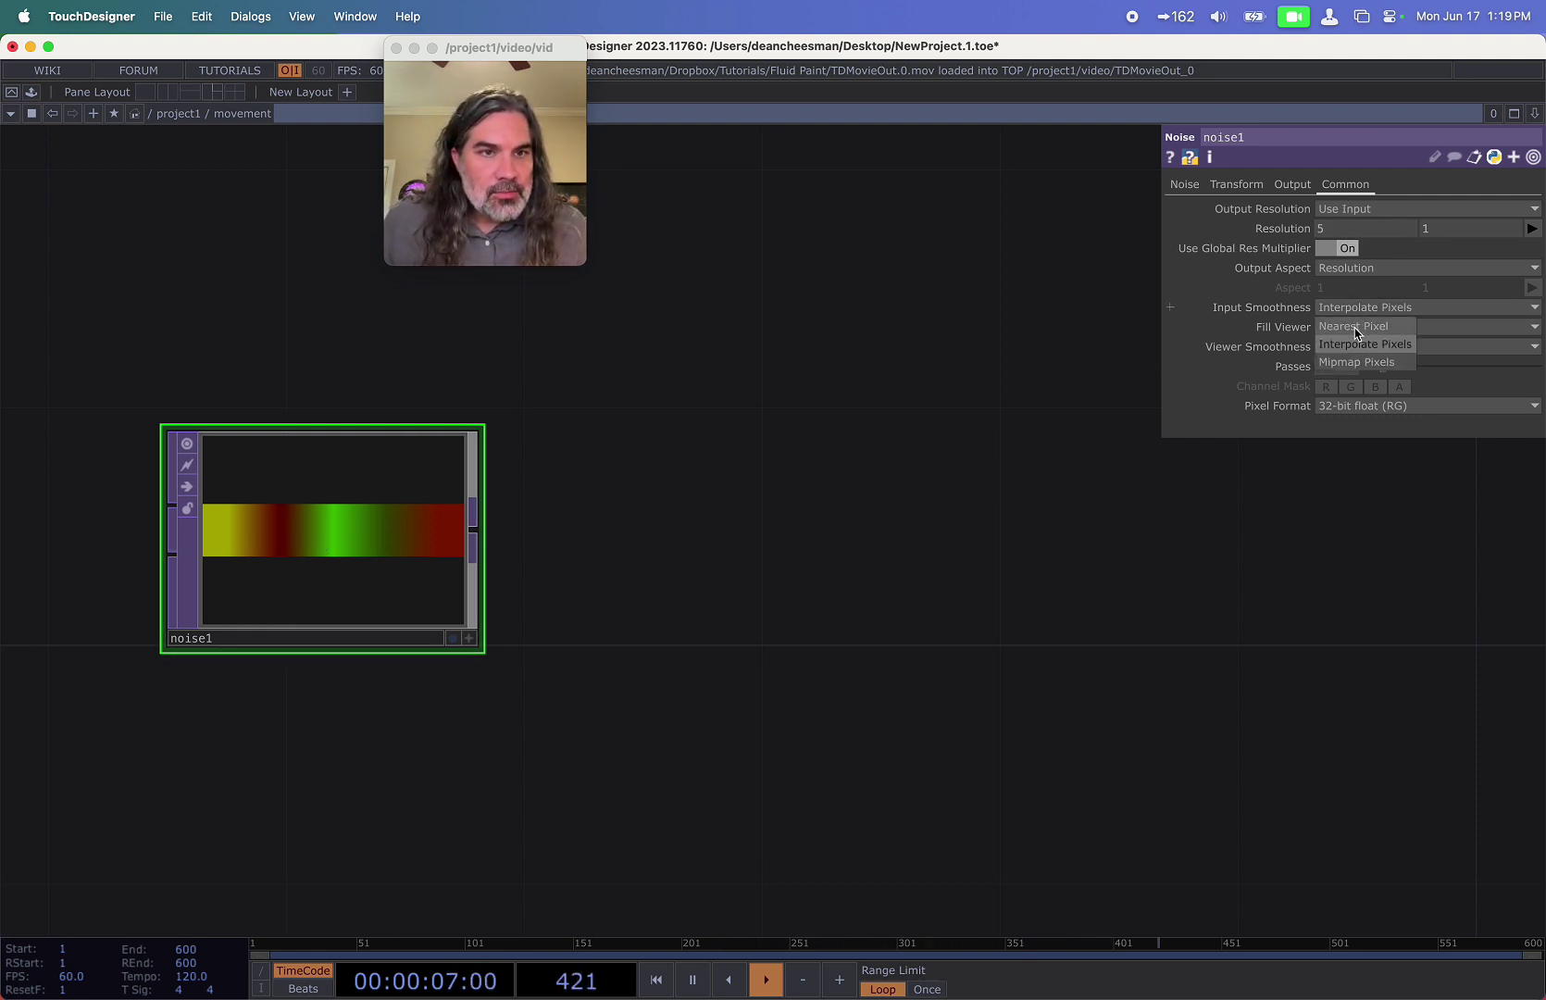
{"action": "left_click", "coordinate": [1354, 326]}
{"action": "left_click", "coordinate": [1357, 346]}
{"action": "left_click", "coordinate": [1354, 383]}
{"action": "scroll", "coordinate": [269, 541], "scroll_direction": "up", "scroll_amount": 3}
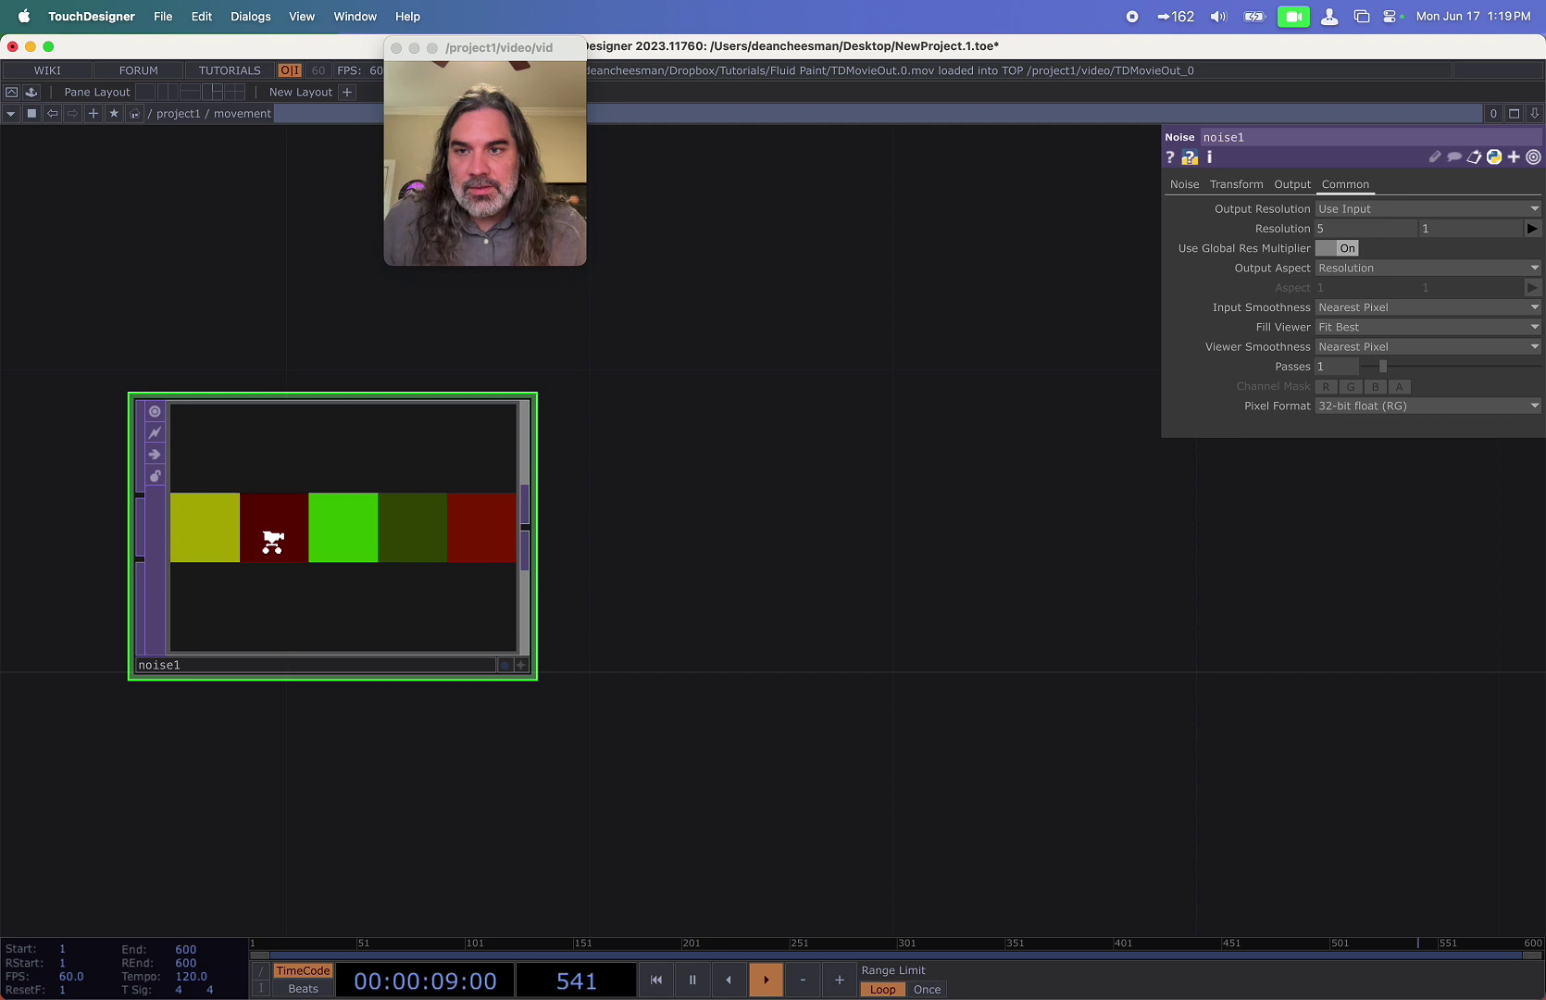
Animate the Noise TOP by setting its Z translate to the expression absTime.seconds/13.
{"action": "left_click", "coordinate": [1235, 184]}
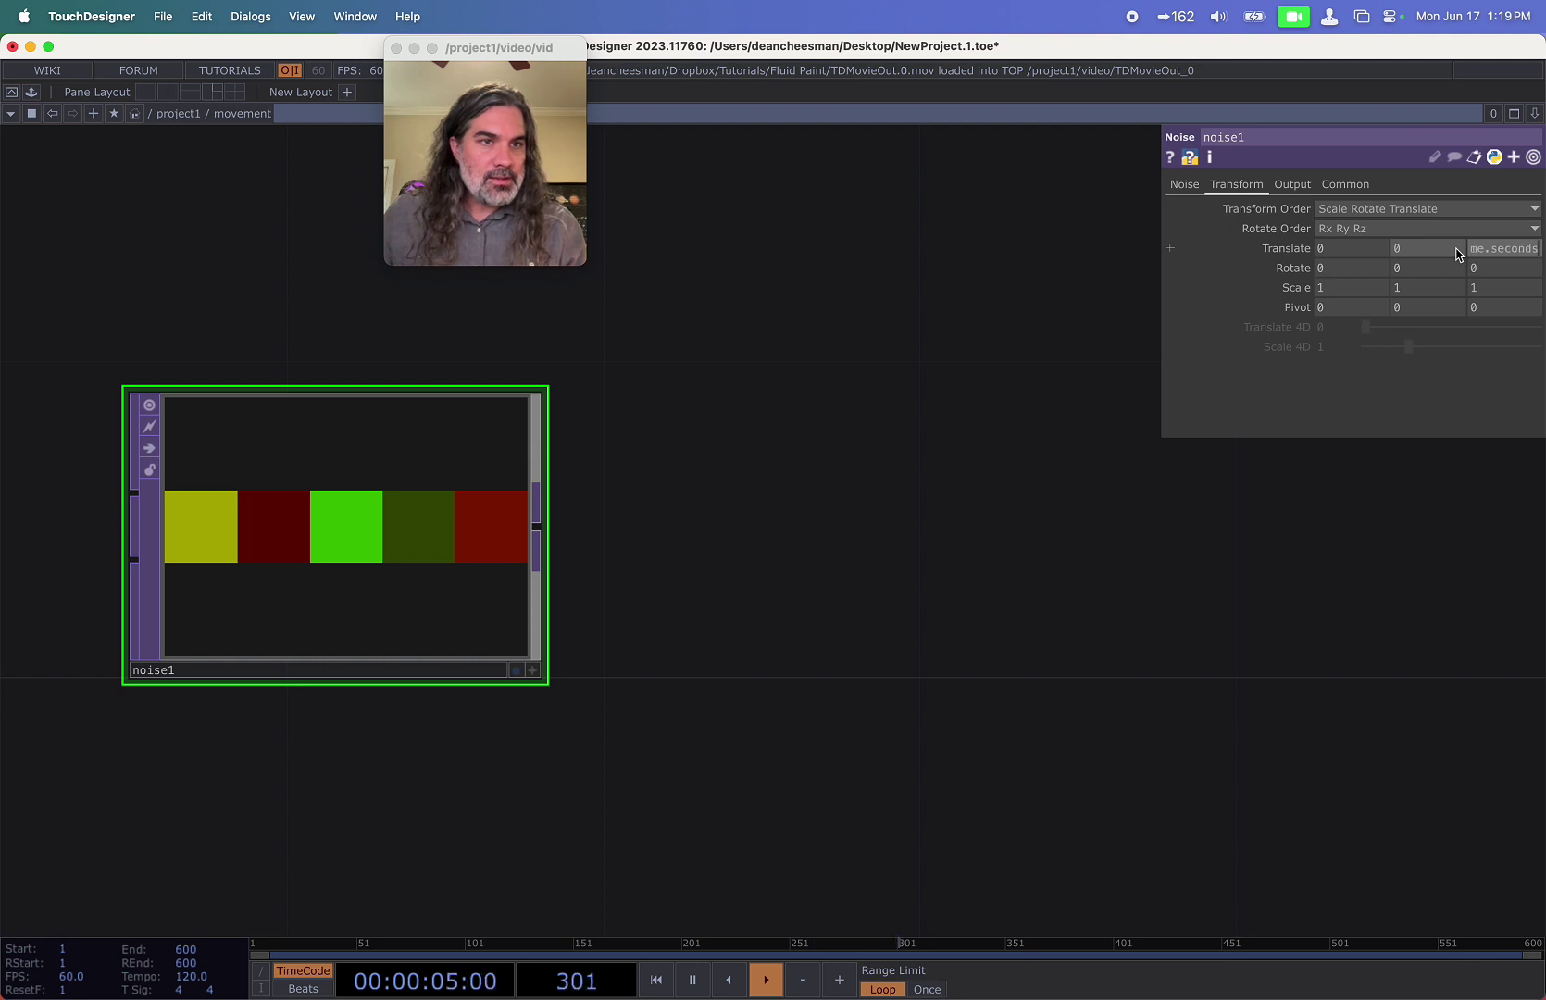
{"action": "key", "text": "Return"}
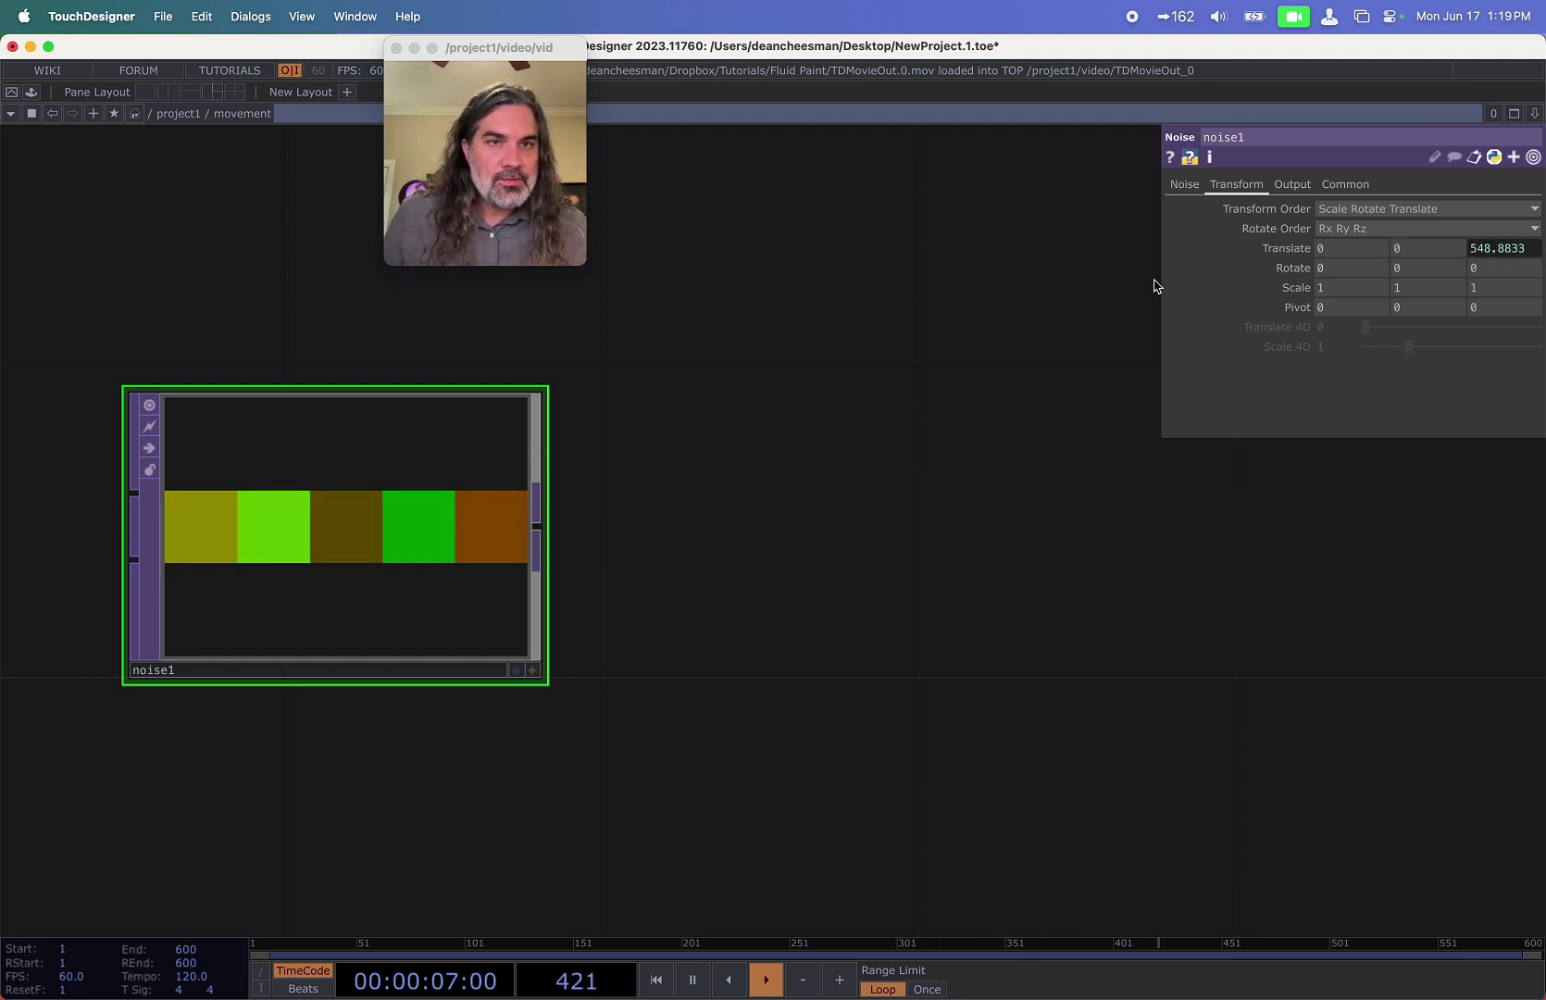
{"action": "left_click", "coordinate": [1286, 248]}
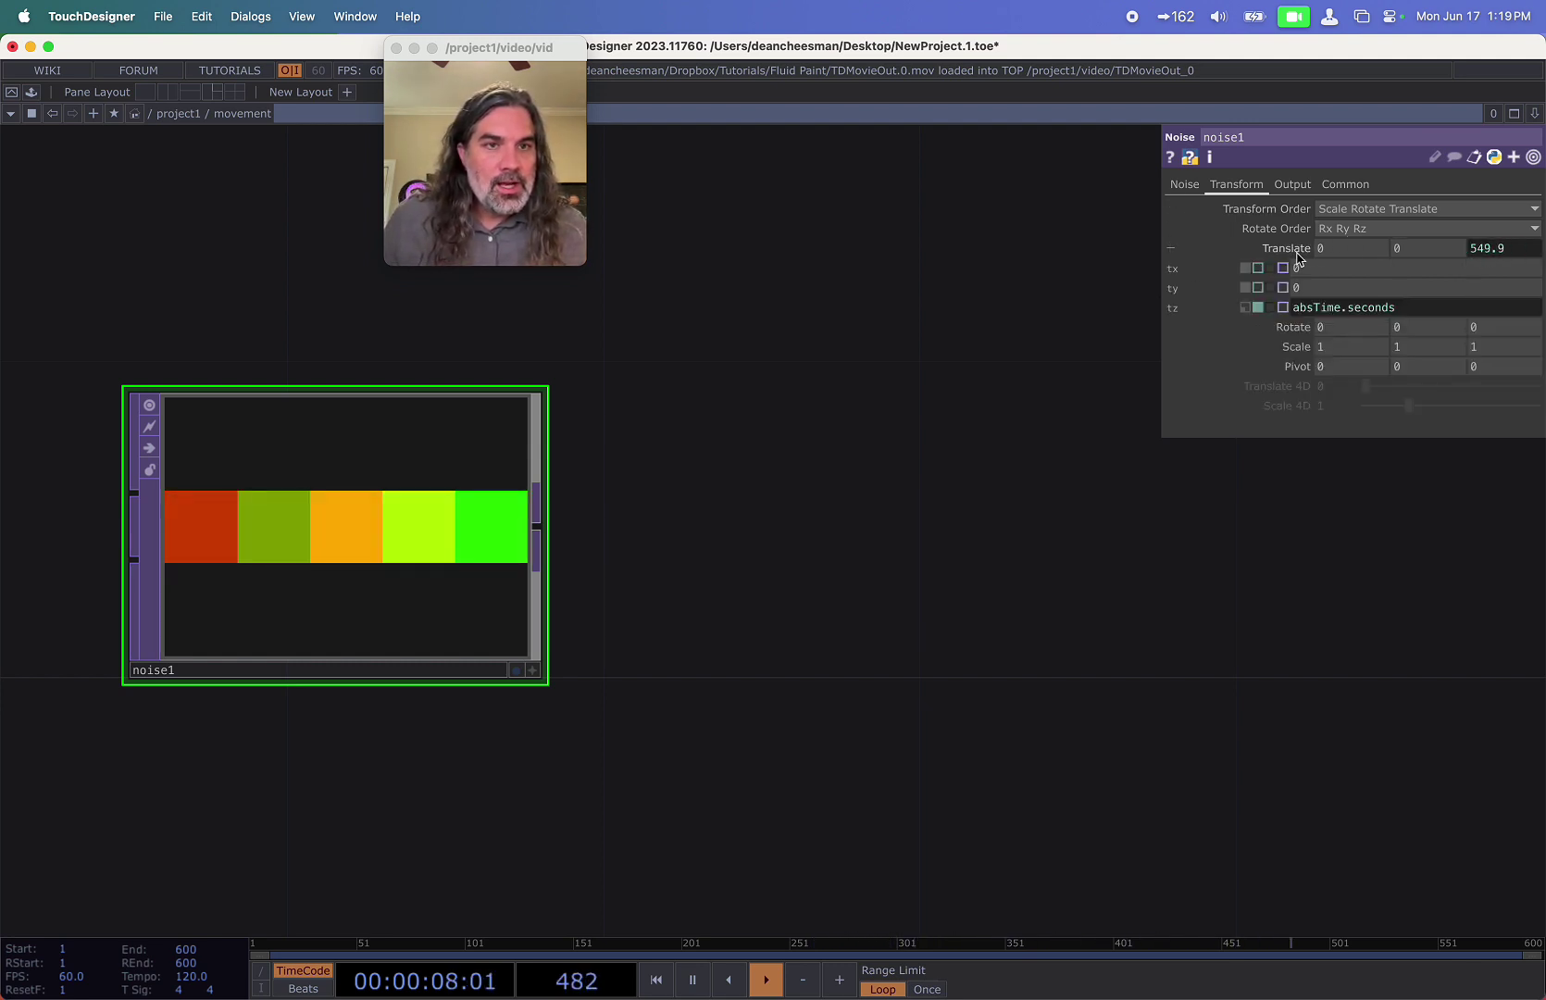
{"action": "left_click", "coordinate": [1422, 308]}
{"action": "type", "text": "/13"}
{"action": "key", "text": "Return"}
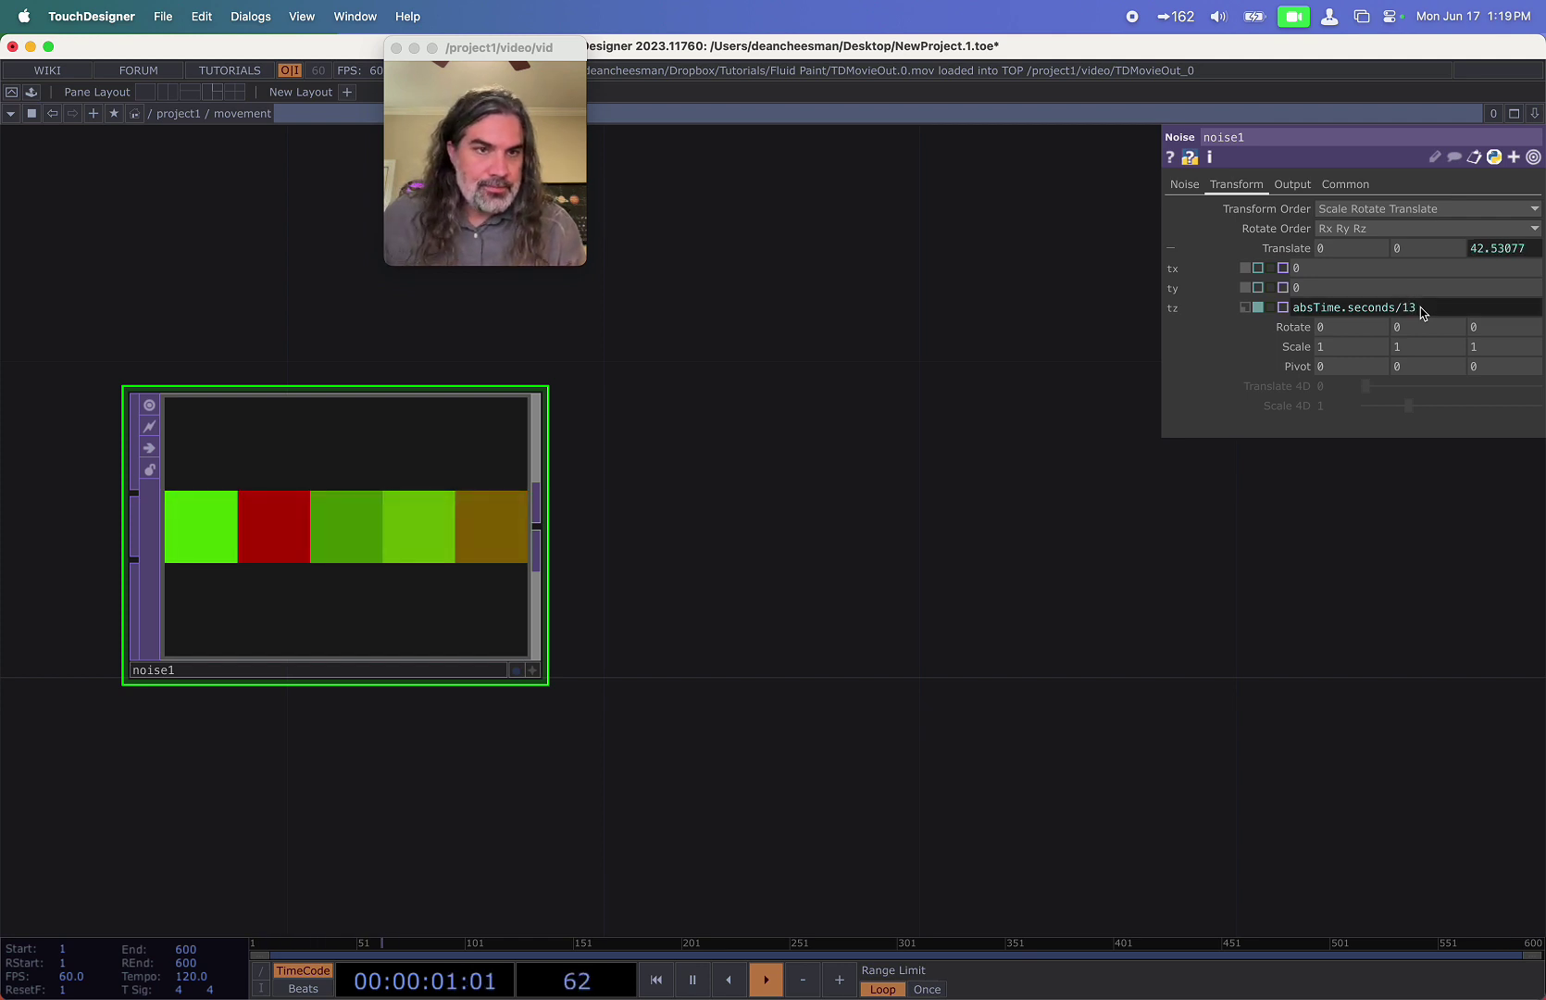
Reduce the Noise TOP's period to 0.1.
{"action": "left_click", "coordinate": [1184, 184]}
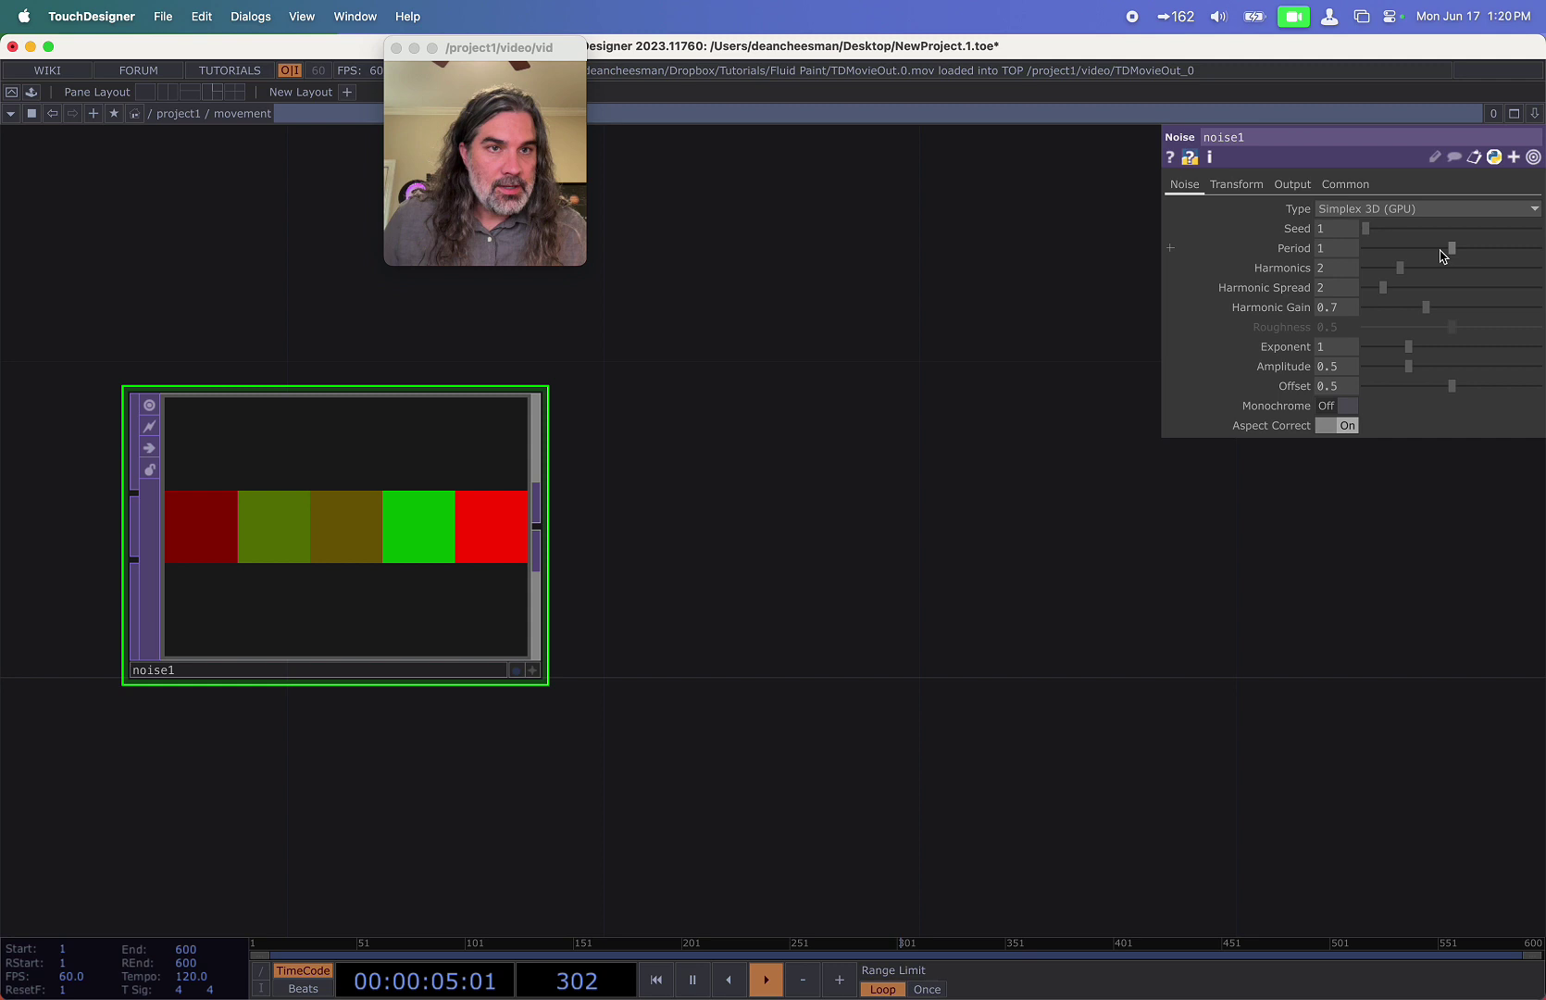
{"action": "left_click_drag", "start_coordinate": [1389, 249], "coordinate": [1375, 258]}
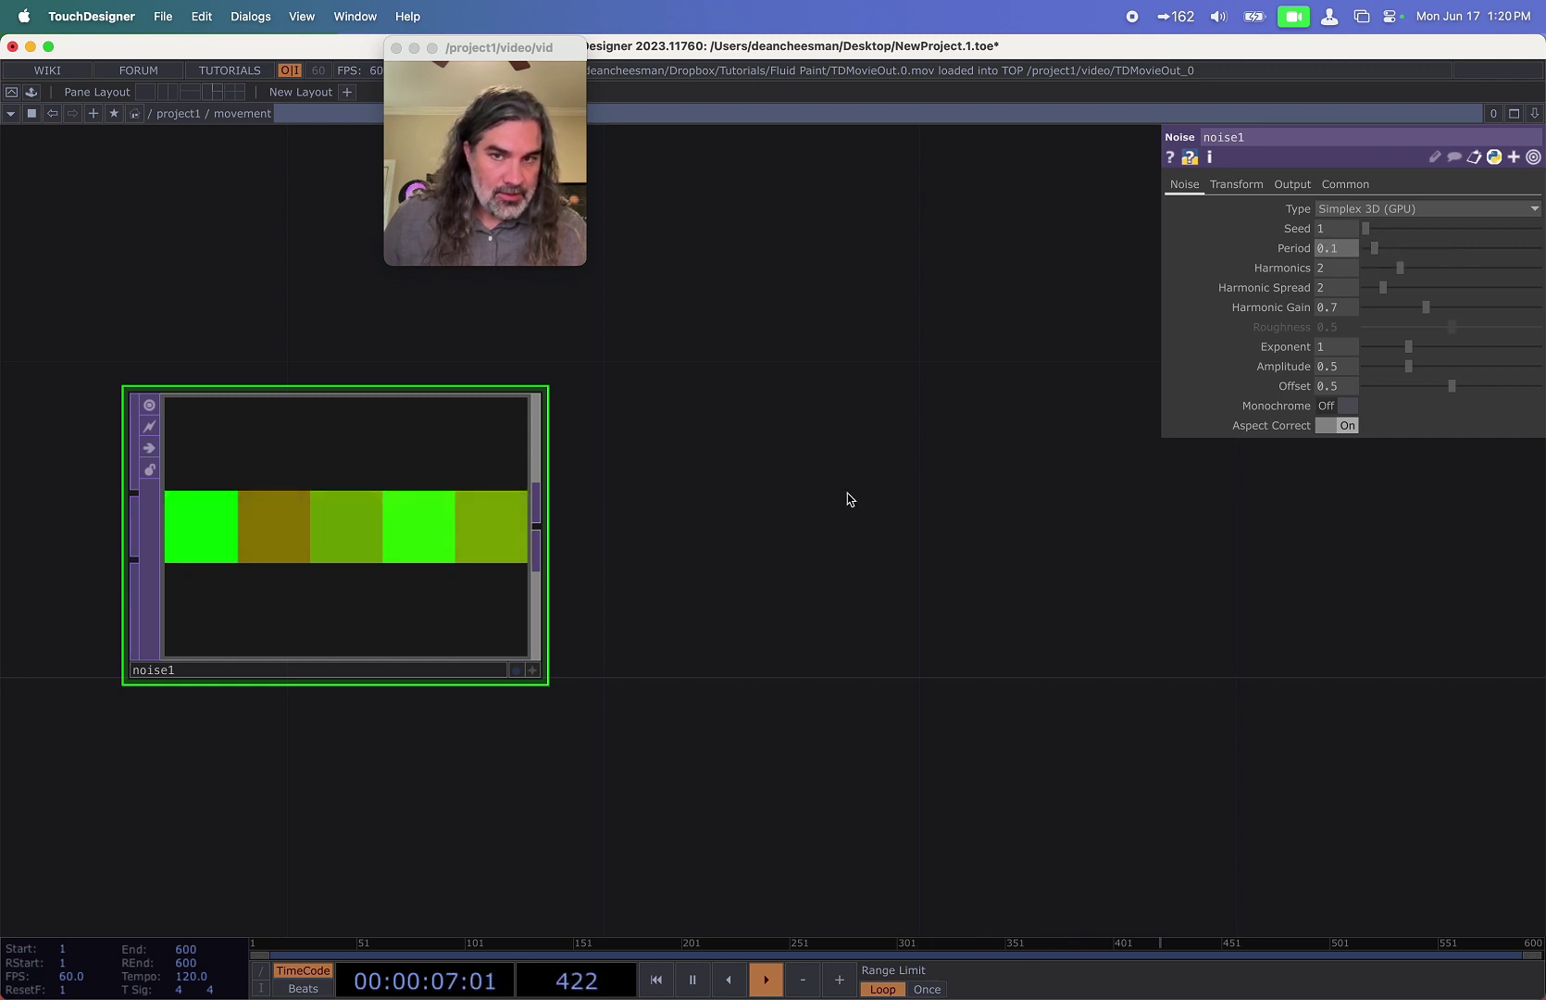
Add a Null TOP connected to the output of the Noise TOP.
{"action": "left_click_drag", "start_coordinate": [620, 474], "coordinate": [657, 625]}
{"action": "middle_click_drag", "start_coordinate": [641, 602], "coordinate": [617, 645]}
{"action": "mouse_move", "coordinate": [590, 670]}
{"action": "left_mouse_down"}
{"action": "mouse_move", "coordinate": [534, 687]}
{"action": "mouse_move", "coordinate": [570, 681]}
{"action": "left_mouse_up"}
{"action": "left_click", "coordinate": [555, 685]}
{"action": "key", "text": "Tab"}
{"action": "left_click", "coordinate": [648, 593]}
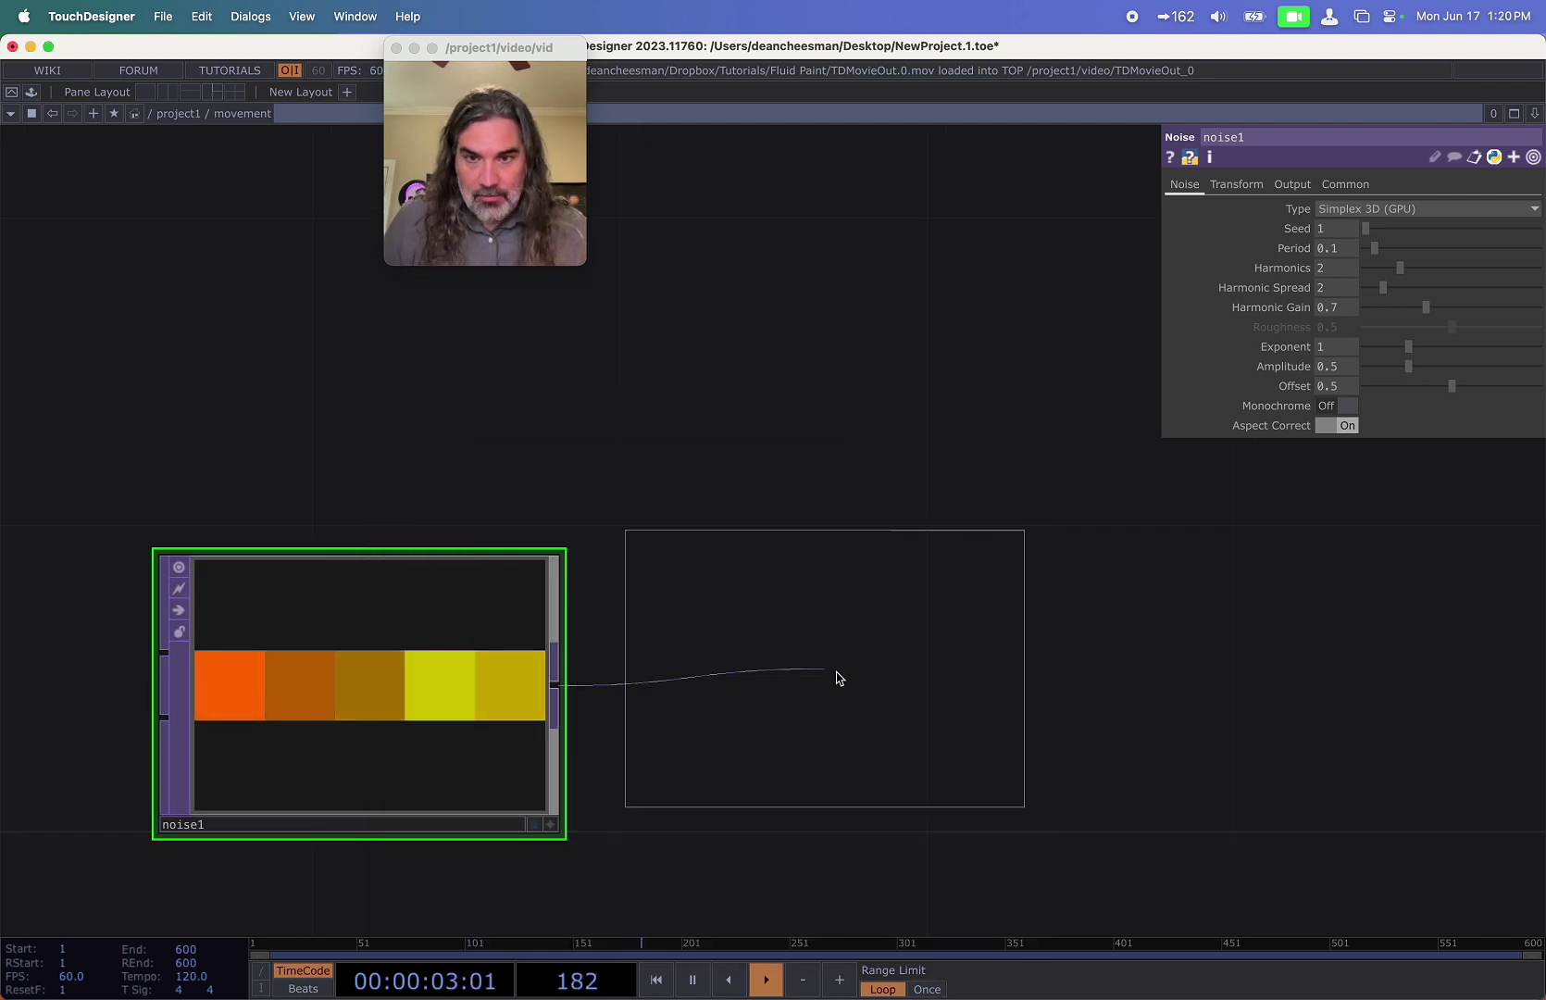
{"action": "left_click", "coordinate": [833, 678]}
Set the Null TOP's viewer smoothness to Nearest Pixel.
{"action": "left_click_drag", "start_coordinate": [825, 441], "coordinate": [620, 444]}
{"action": "left_click", "coordinate": [1225, 184]}
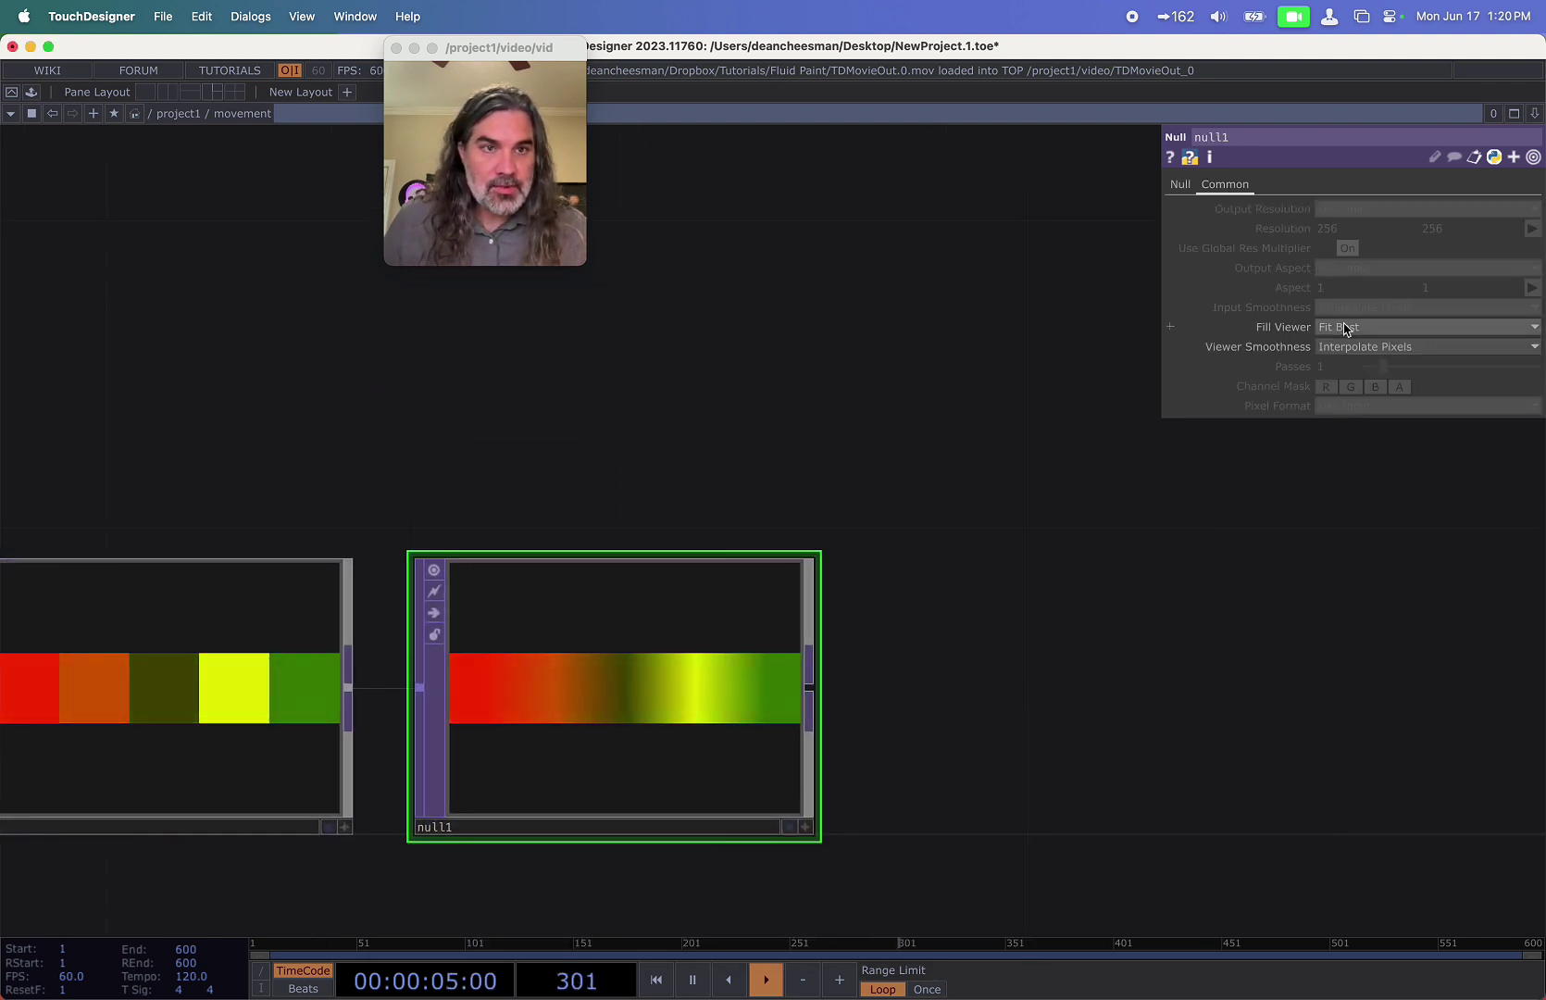
{"action": "left_click", "coordinate": [1361, 346]}
{"action": "left_click", "coordinate": [1351, 383]}
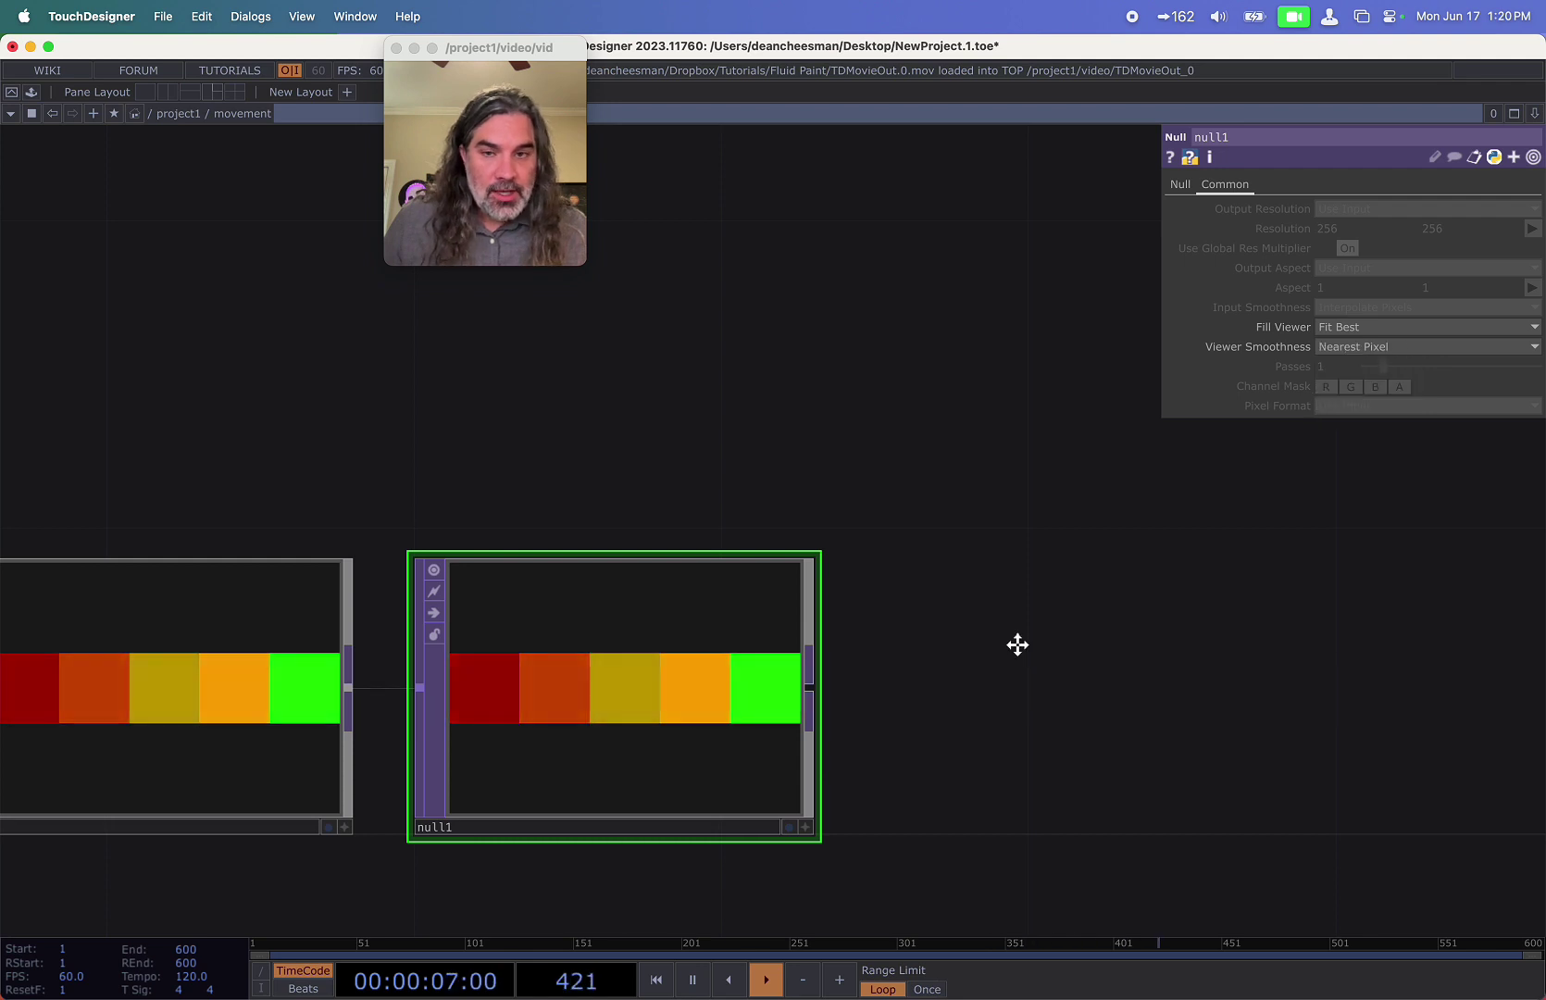
Convert the Null TOP's output into channels with a connected TOP to CHOP.
{"action": "scroll", "coordinate": [888, 611], "scroll_direction": "right", "scroll_amount": 3}
{"action": "scroll", "coordinate": [888, 611], "scroll_direction": "down", "scroll_amount": 2}
{"action": "scroll", "coordinate": [695, 583], "scroll_direction": "left", "scroll_amount": 1}
{"action": "left_click", "coordinate": [621, 590]}
{"action": "left_click", "coordinate": [890, 575]}
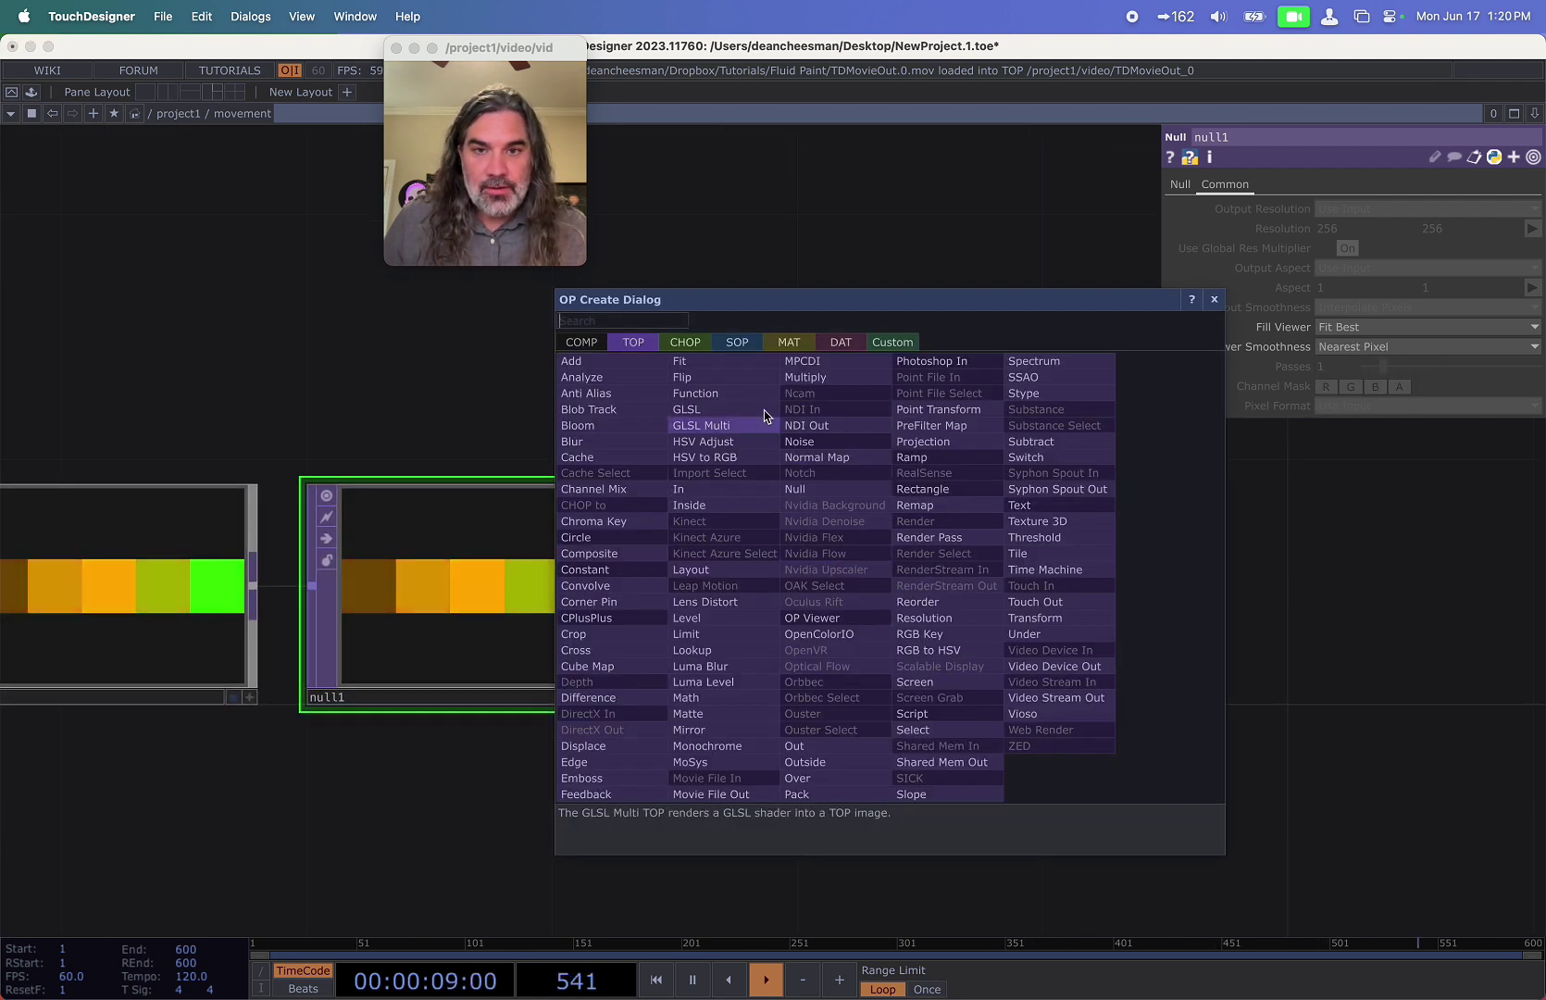
{"action": "left_click", "coordinate": [685, 341]}
{"action": "left_click", "coordinate": [611, 376]}
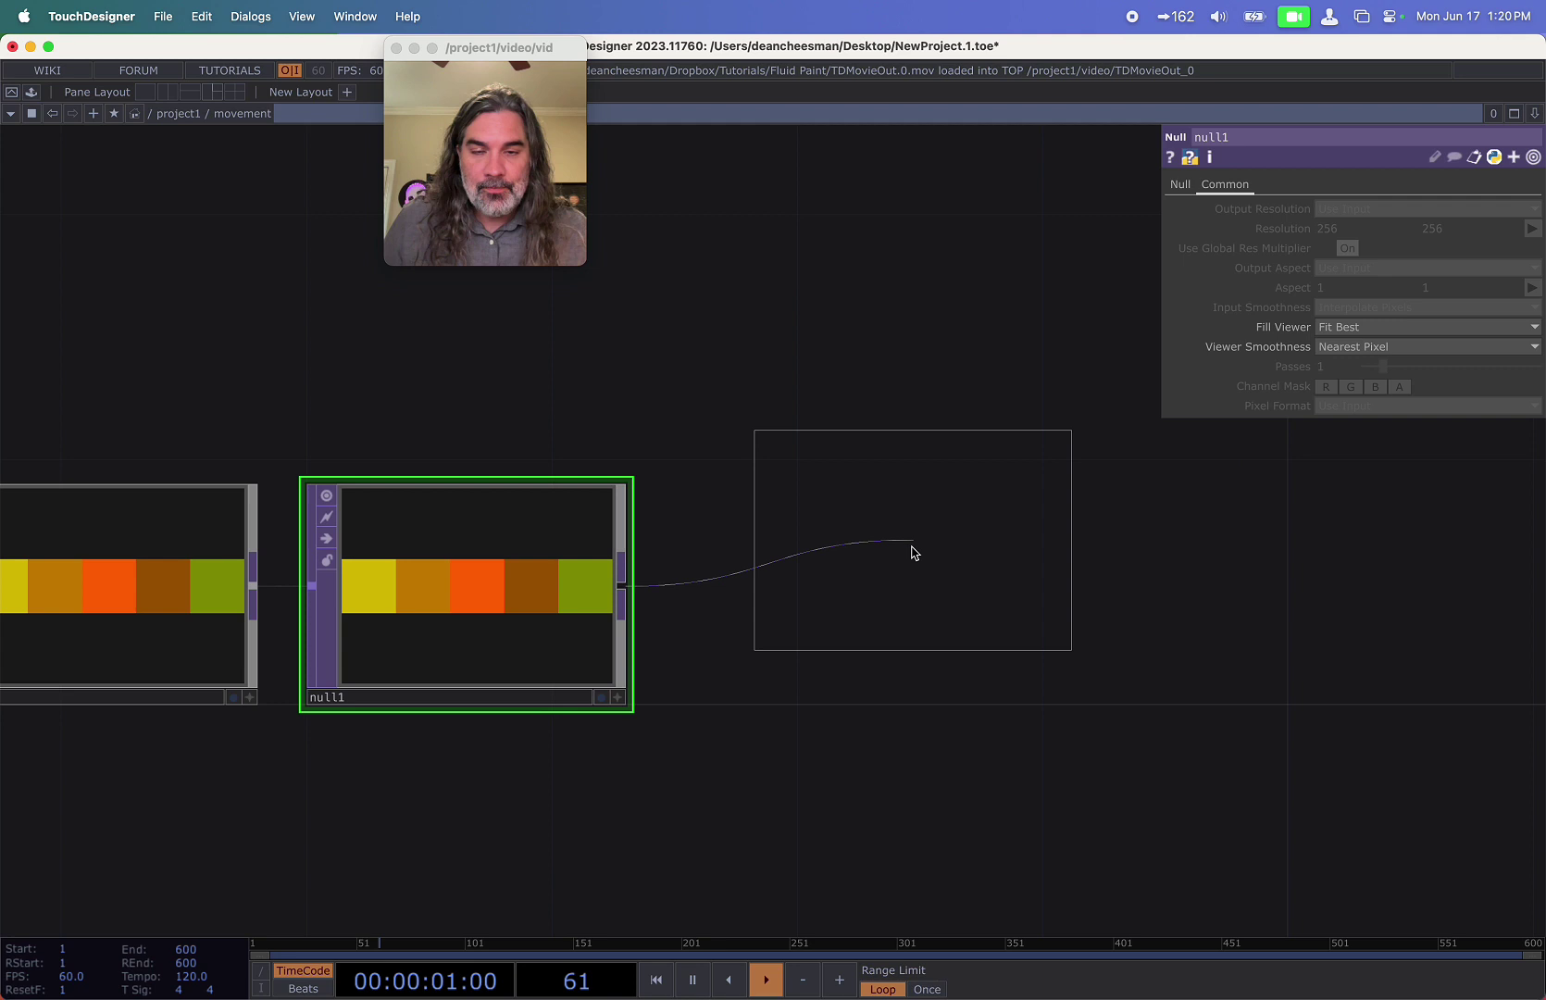
{"action": "left_click", "coordinate": [890, 597]}
Clear the Blue and Alpha channel names of the TOP to CHOP so it outputs only r and g.
{"action": "scroll", "coordinate": [653, 405], "scroll_direction": "right", "scroll_amount": 3}
{"action": "left_click_drag", "start_coordinate": [656, 405], "coordinate": [610, 405]}
{"action": "scroll", "coordinate": [666, 620], "scroll_direction": "up", "scroll_amount": 1}
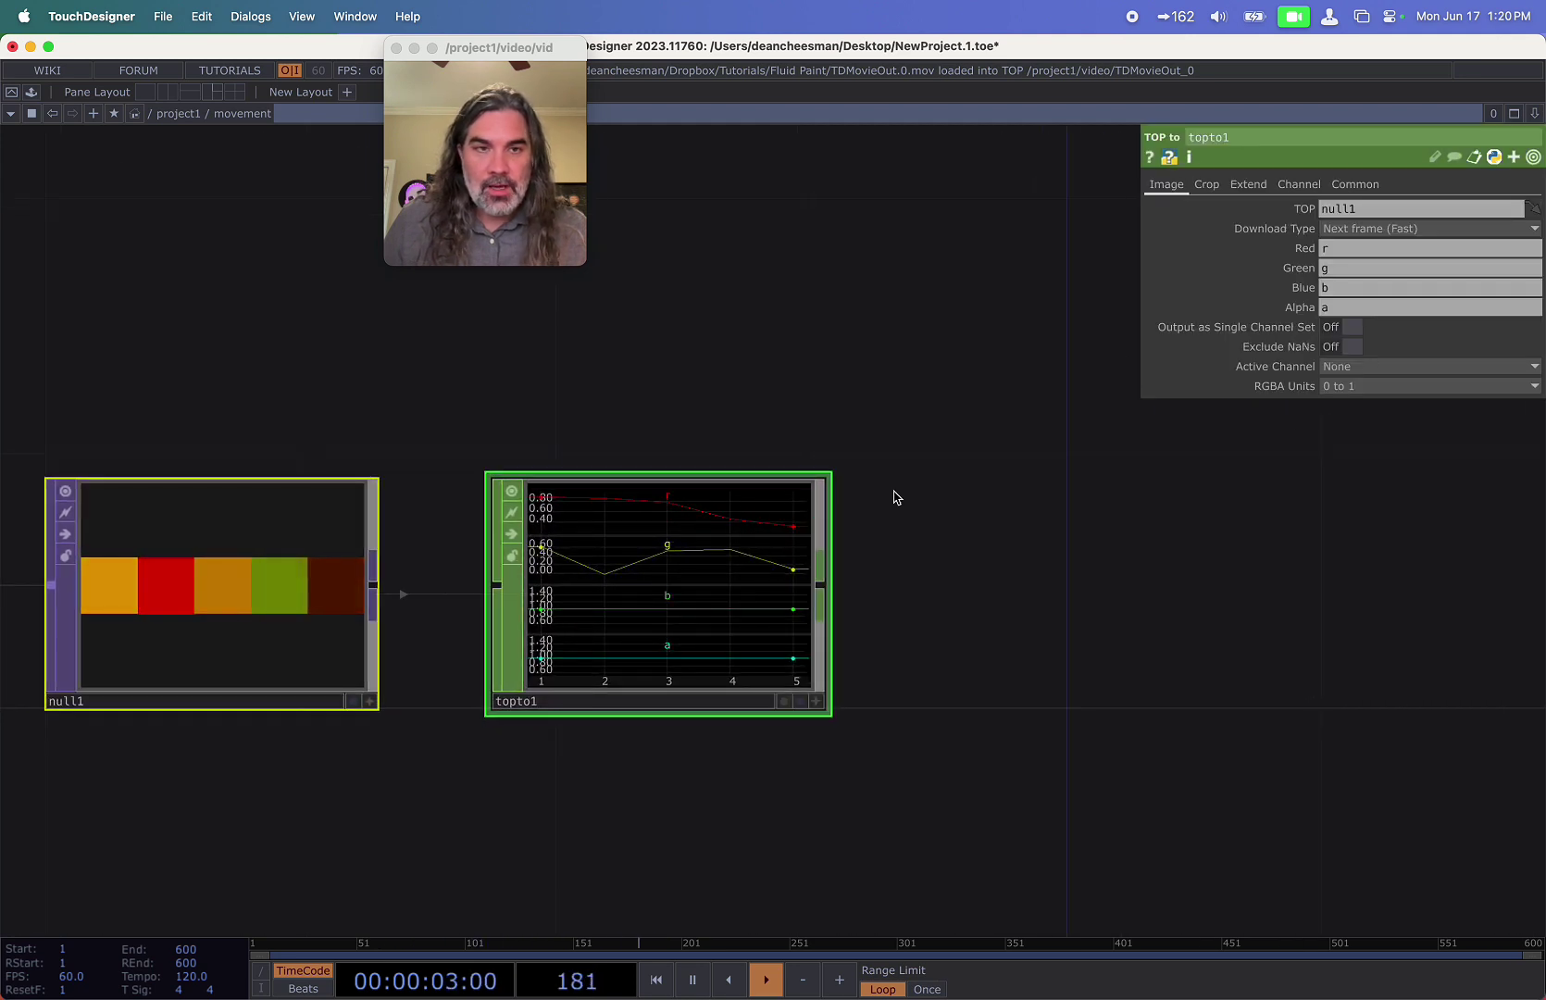
{"action": "left_click", "coordinate": [1331, 288]}
{"action": "key", "text": "BackSpace"}
{"action": "left_click", "coordinate": [1343, 310]}
{"action": "key", "text": "BackSpace"}
{"action": "left_click", "coordinate": [1037, 453]}
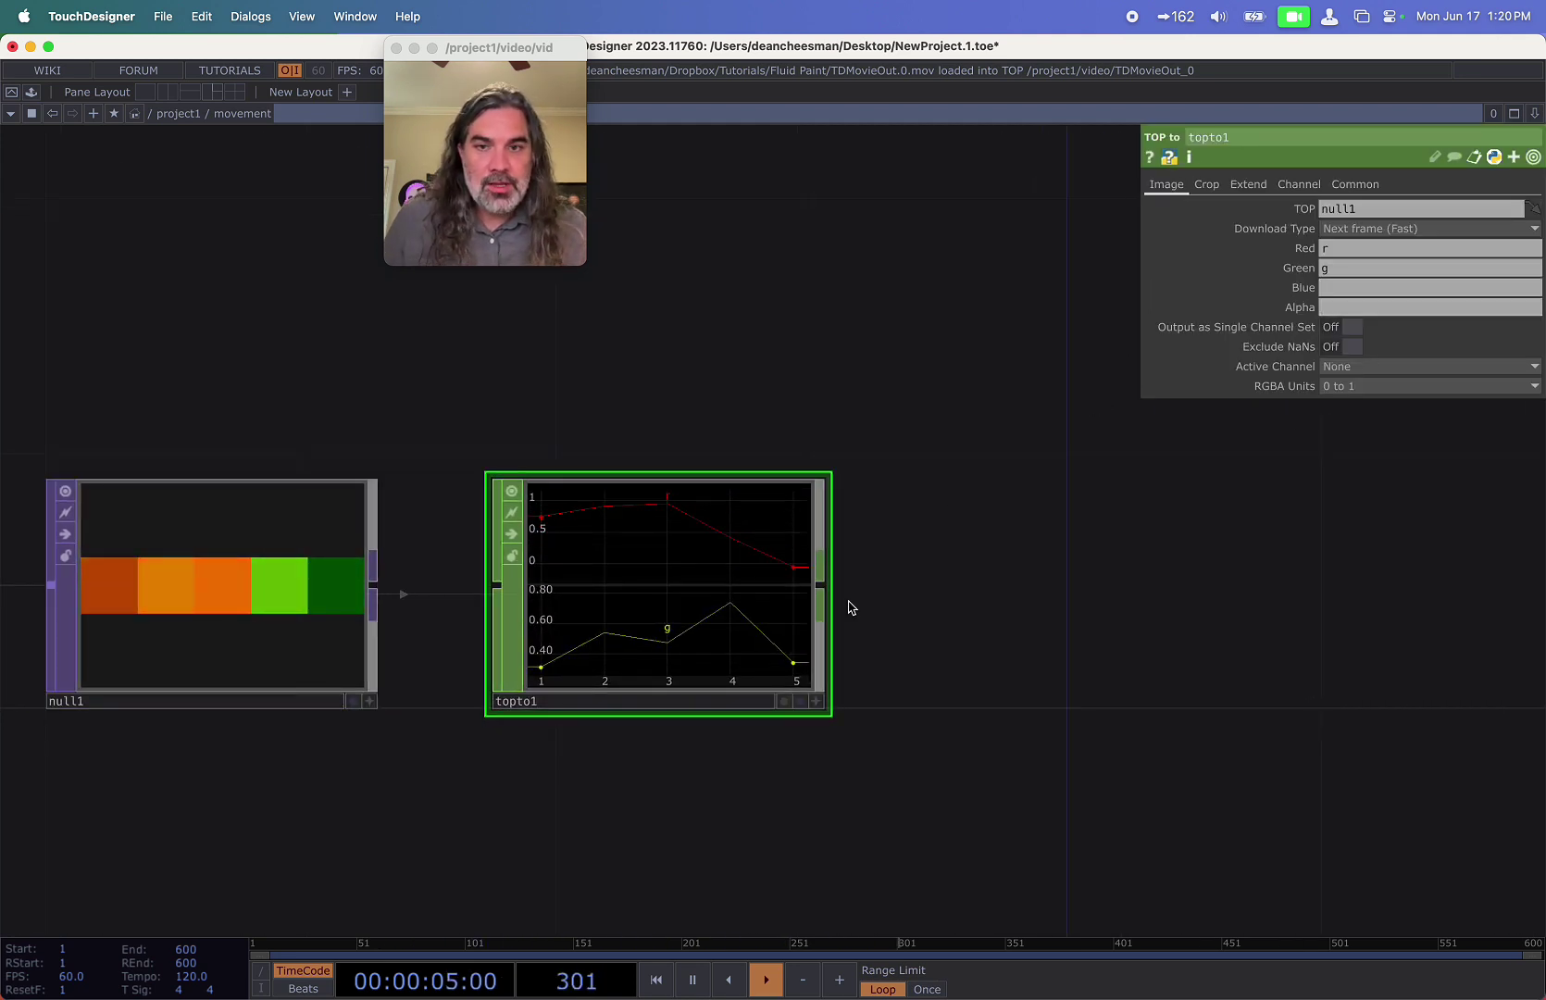
Add a Null CHOP connected to the output of the TOP to CHOP.
{"action": "scroll", "coordinate": [667, 606], "scroll_direction": "down", "scroll_amount": 3}
{"action": "left_click", "coordinate": [786, 603]}
{"action": "left_click", "coordinate": [931, 590]}
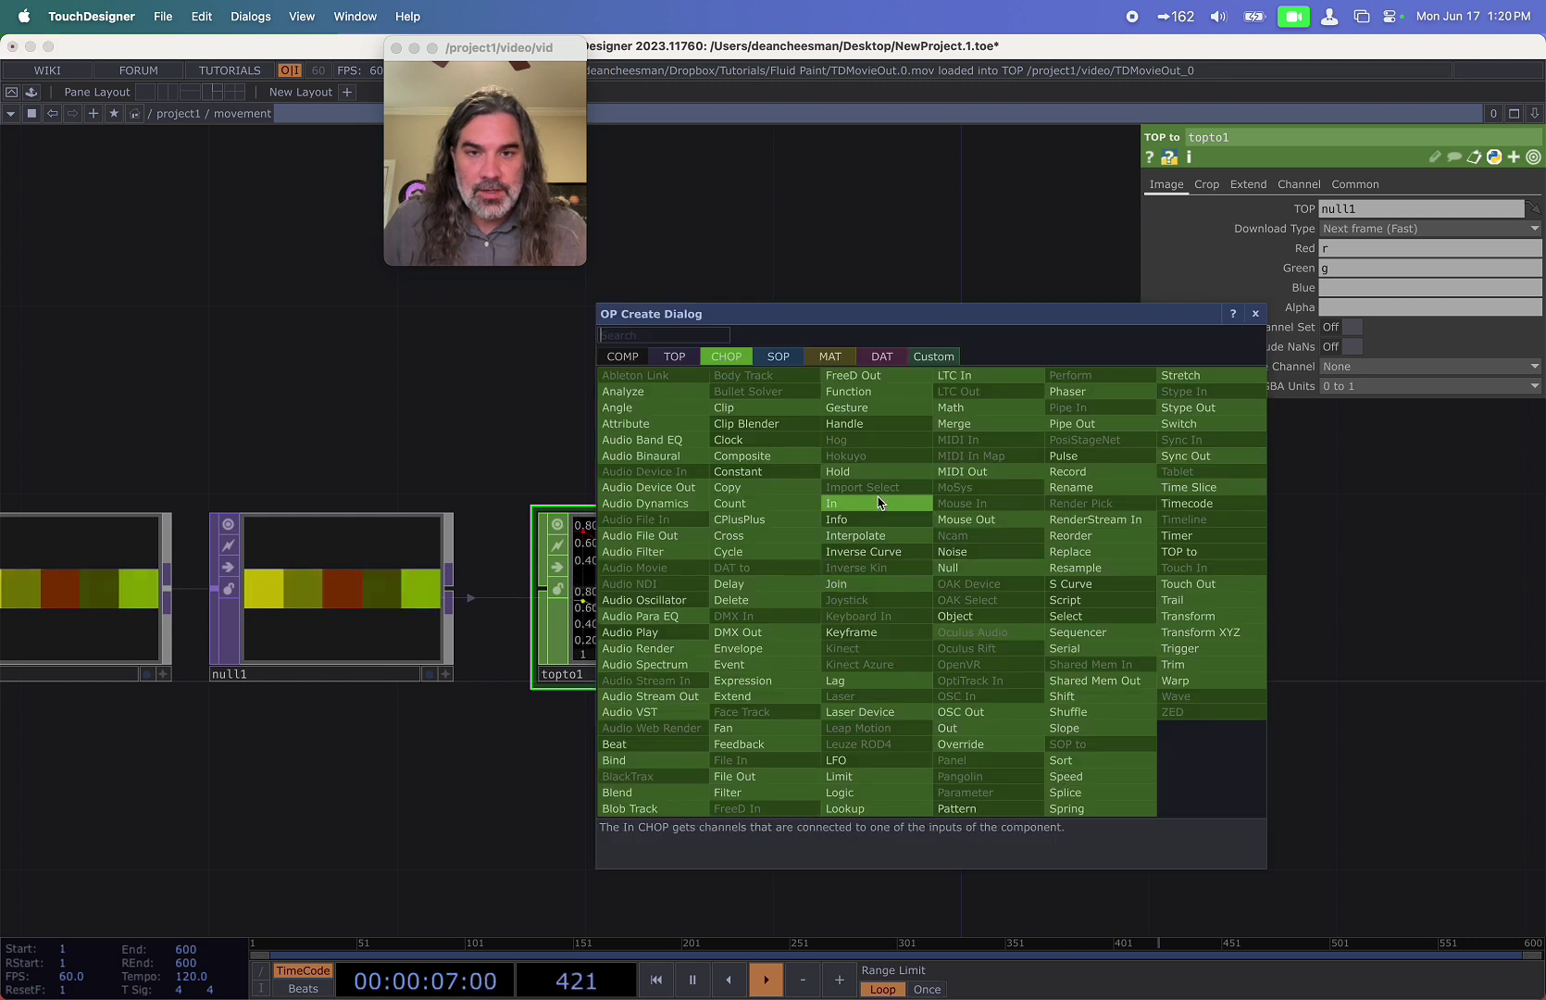
{"action": "left_click", "coordinate": [1009, 602]}
{"action": "left_click", "coordinate": [1009, 604]}
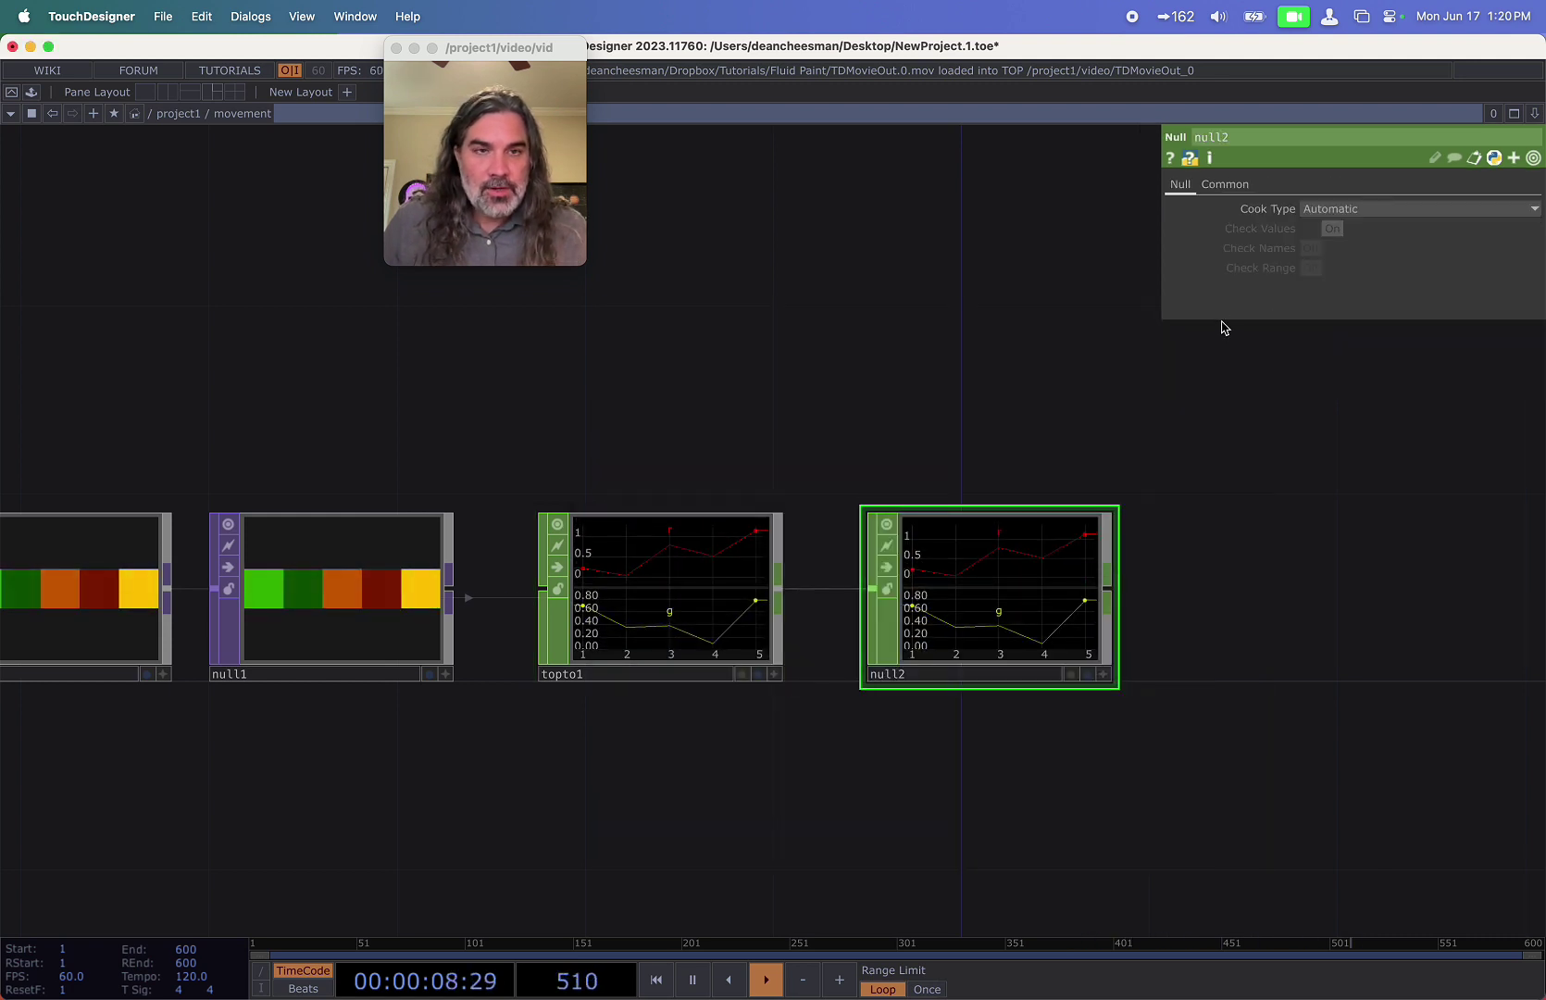
{"action": "left_click", "coordinate": [1339, 210]}
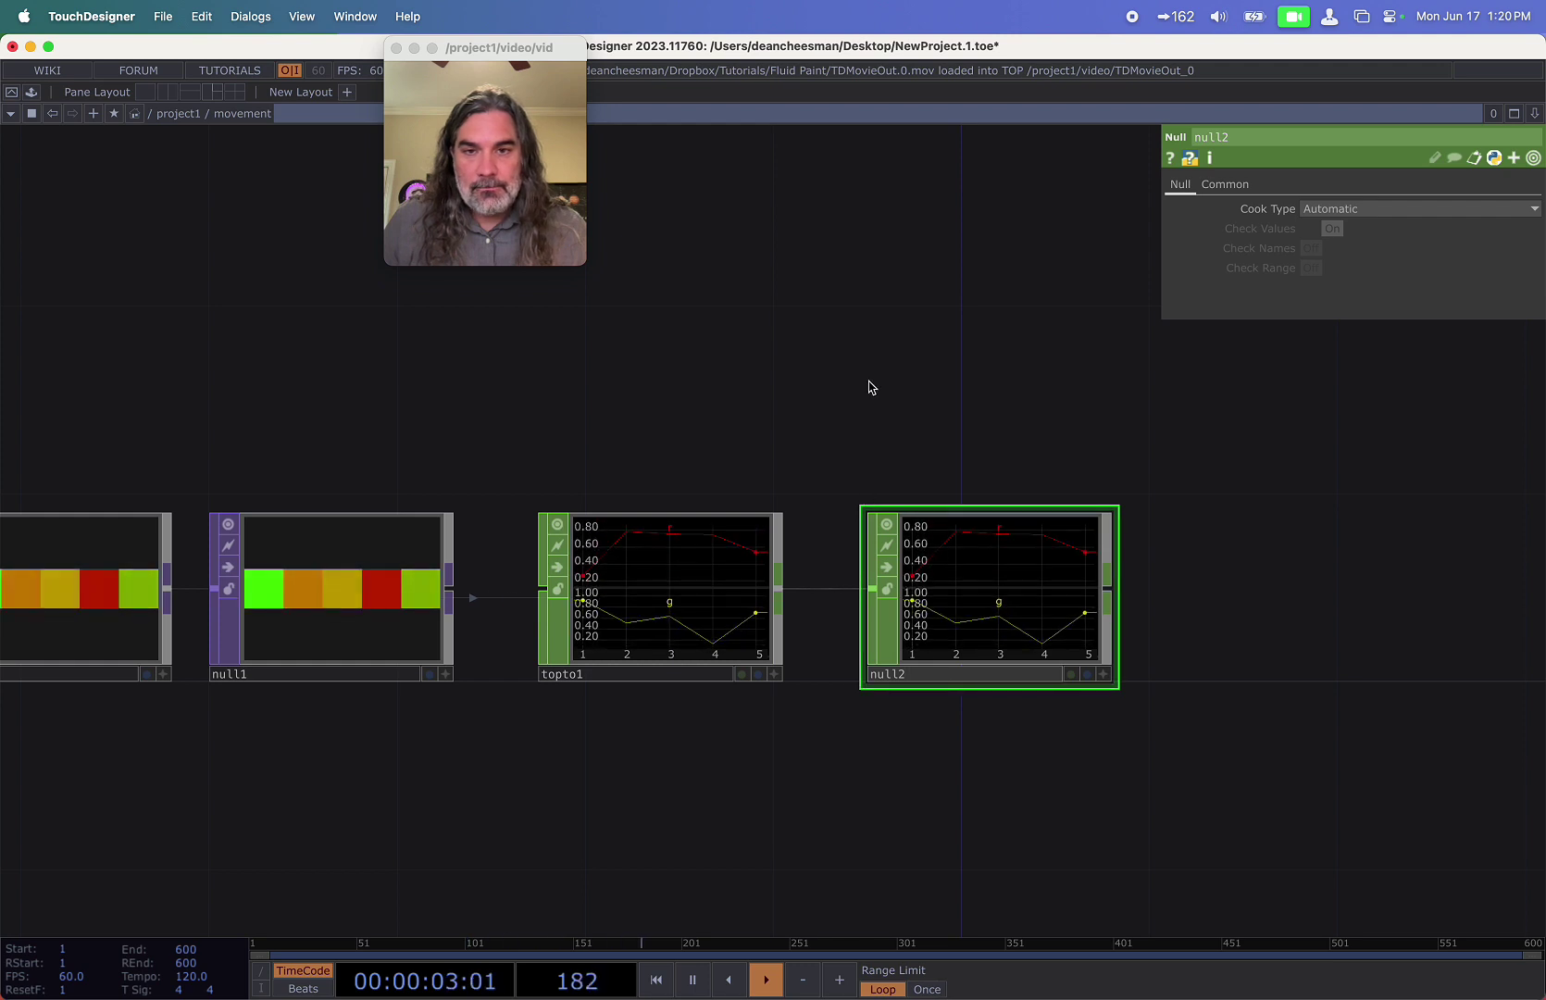
Select the four operators from noise1 to null2 and move the chain further left in the network.
{"action": "left_click_drag", "start_coordinate": [870, 386], "coordinate": [1098, 468]}
{"action": "scroll", "coordinate": [1102, 469], "scroll_direction": "down", "scroll_amount": 5}
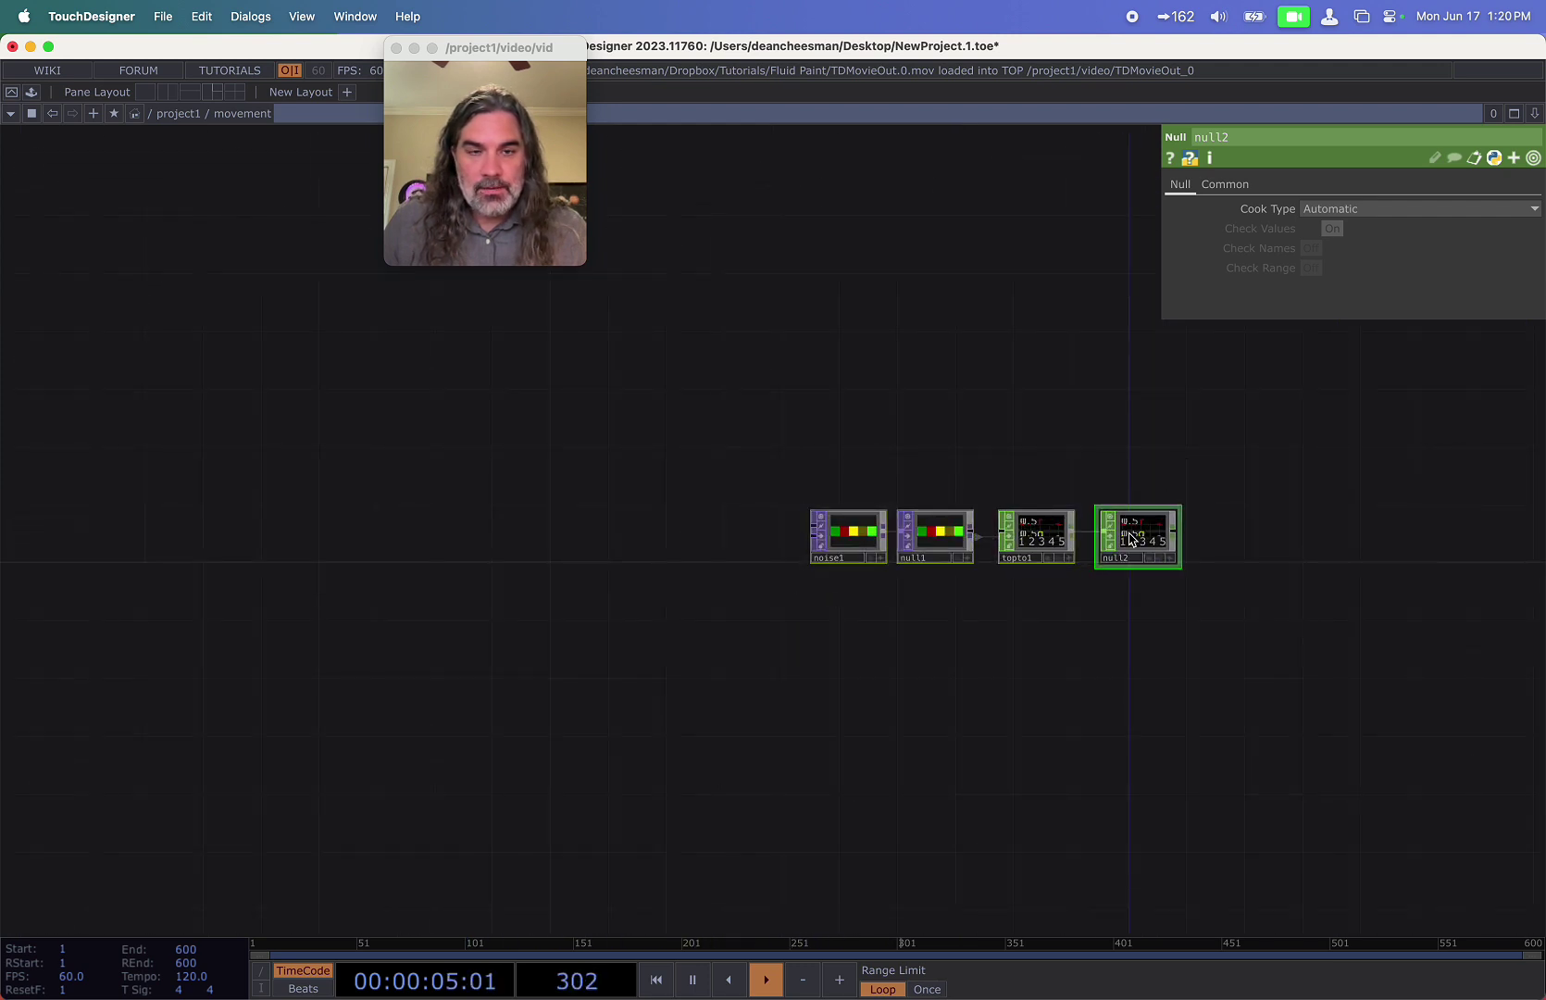
{"action": "left_click_drag", "start_coordinate": [1129, 535], "coordinate": [826, 535]}
{"action": "left_click", "coordinate": [958, 511]}
{"action": "scroll", "coordinate": [958, 511], "scroll_direction": "up", "scroll_amount": 3}
{"action": "left_click_drag", "start_coordinate": [959, 511], "coordinate": [746, 650]}
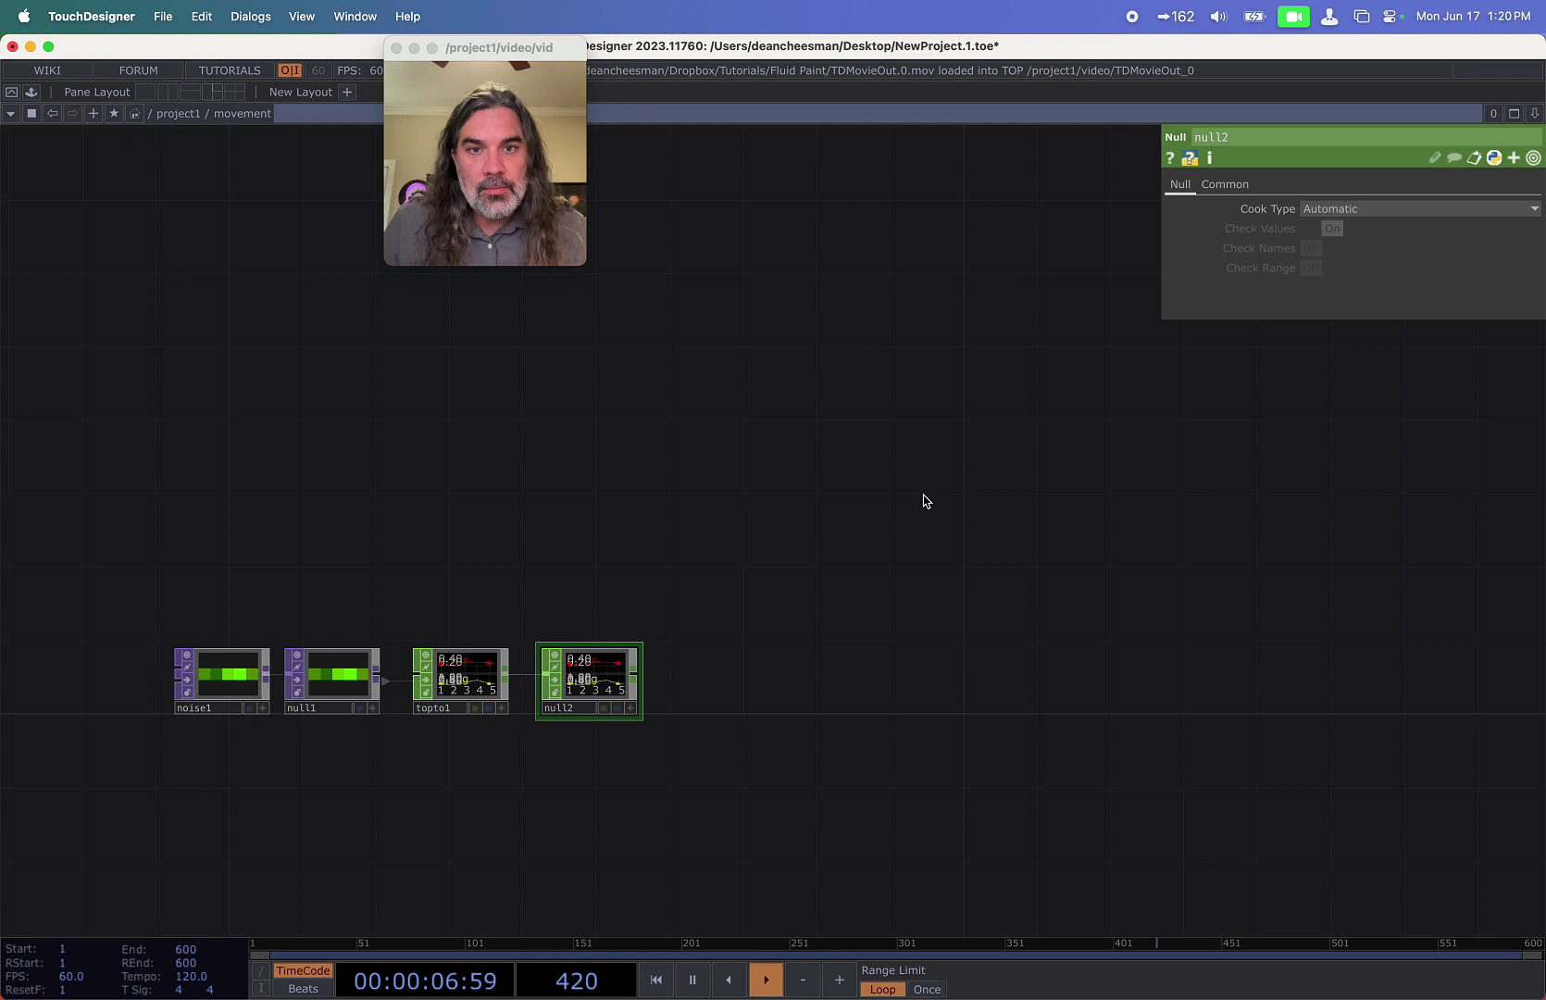
Add a Circle SOP in the empty area above the noise chain.
{"action": "scroll", "coordinate": [797, 483], "scroll_direction": "right", "scroll_amount": 2}
{"action": "key", "text": "Tab"}
{"action": "left_click", "coordinate": [609, 259]}
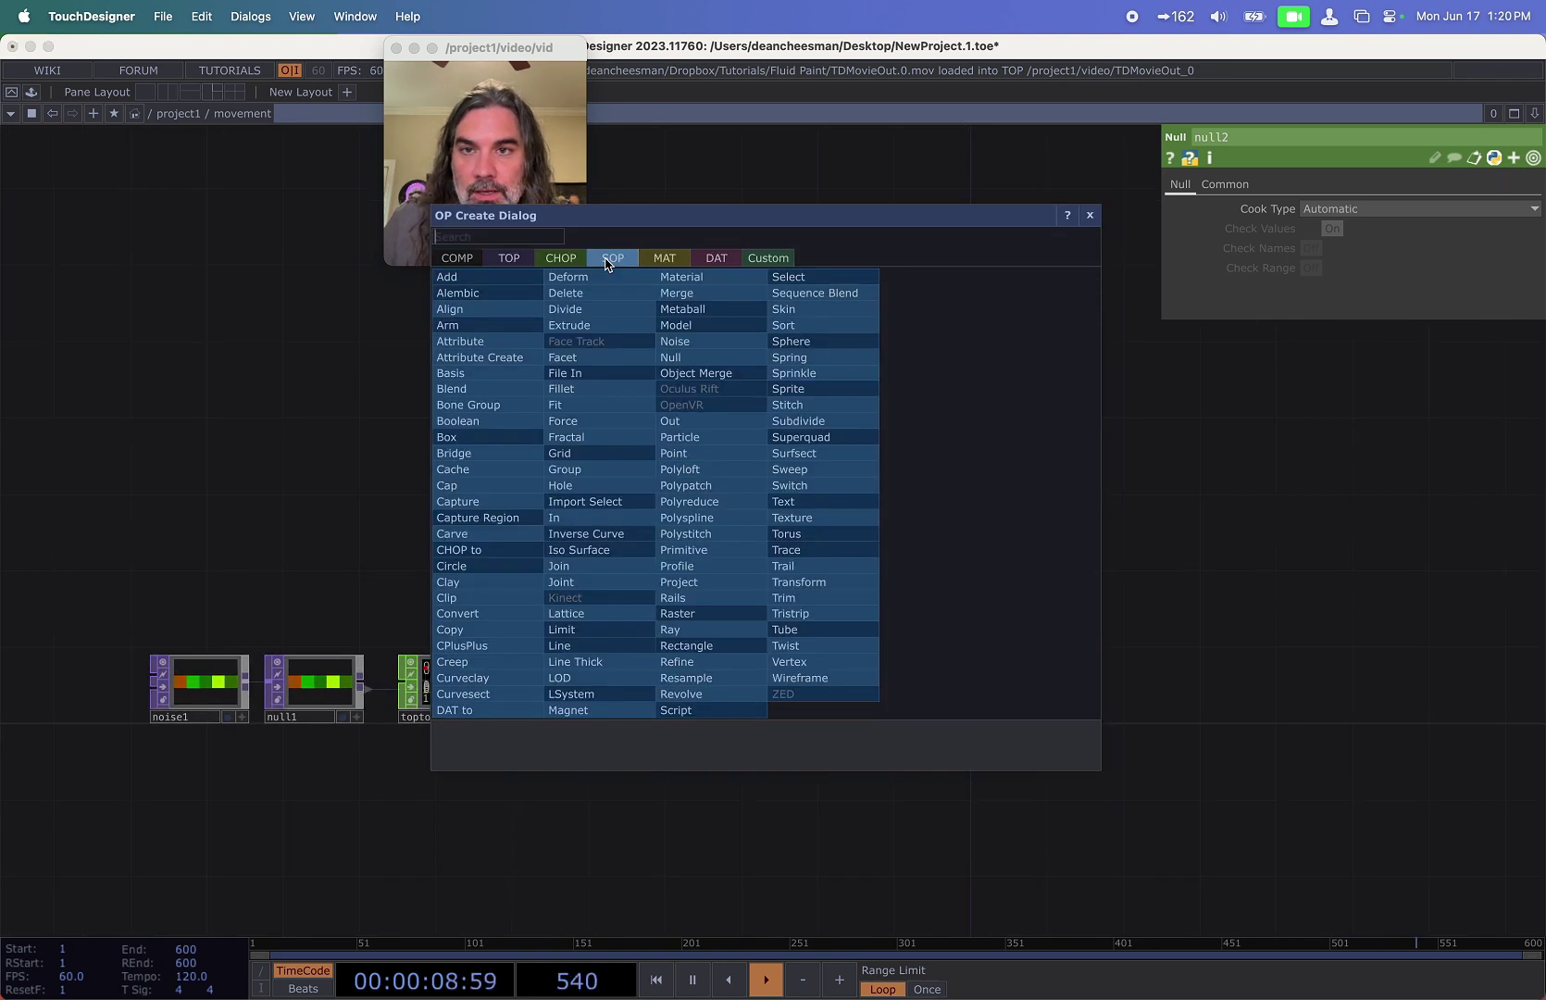
{"action": "left_click", "coordinate": [495, 570]}
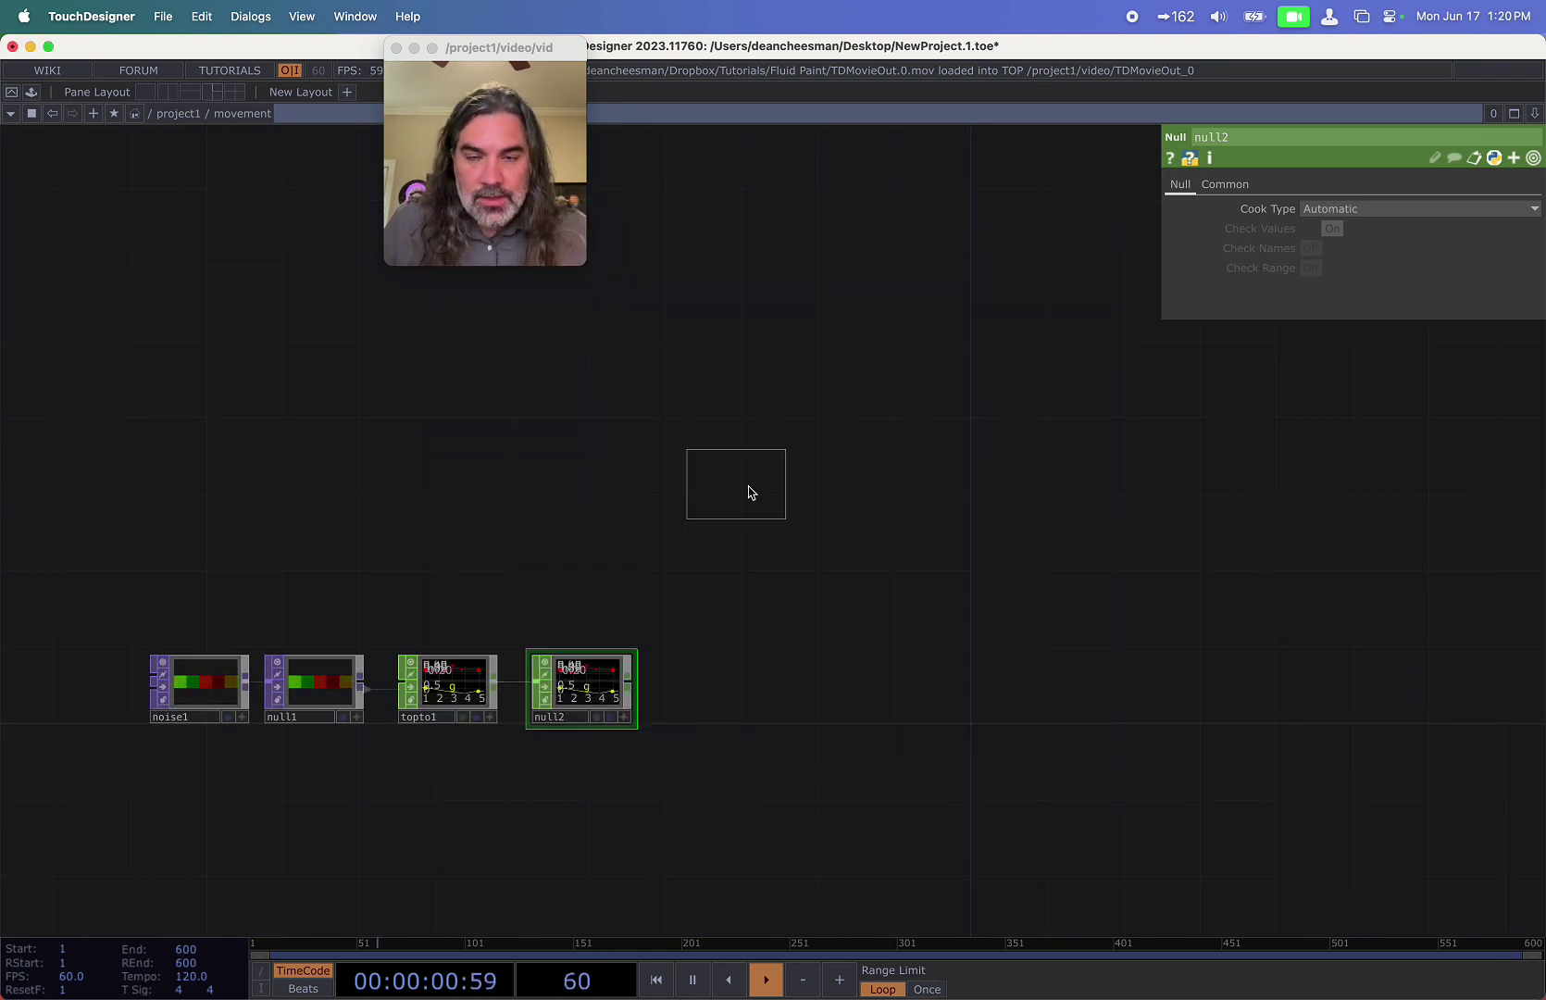
{"action": "left_click", "coordinate": [749, 493]}
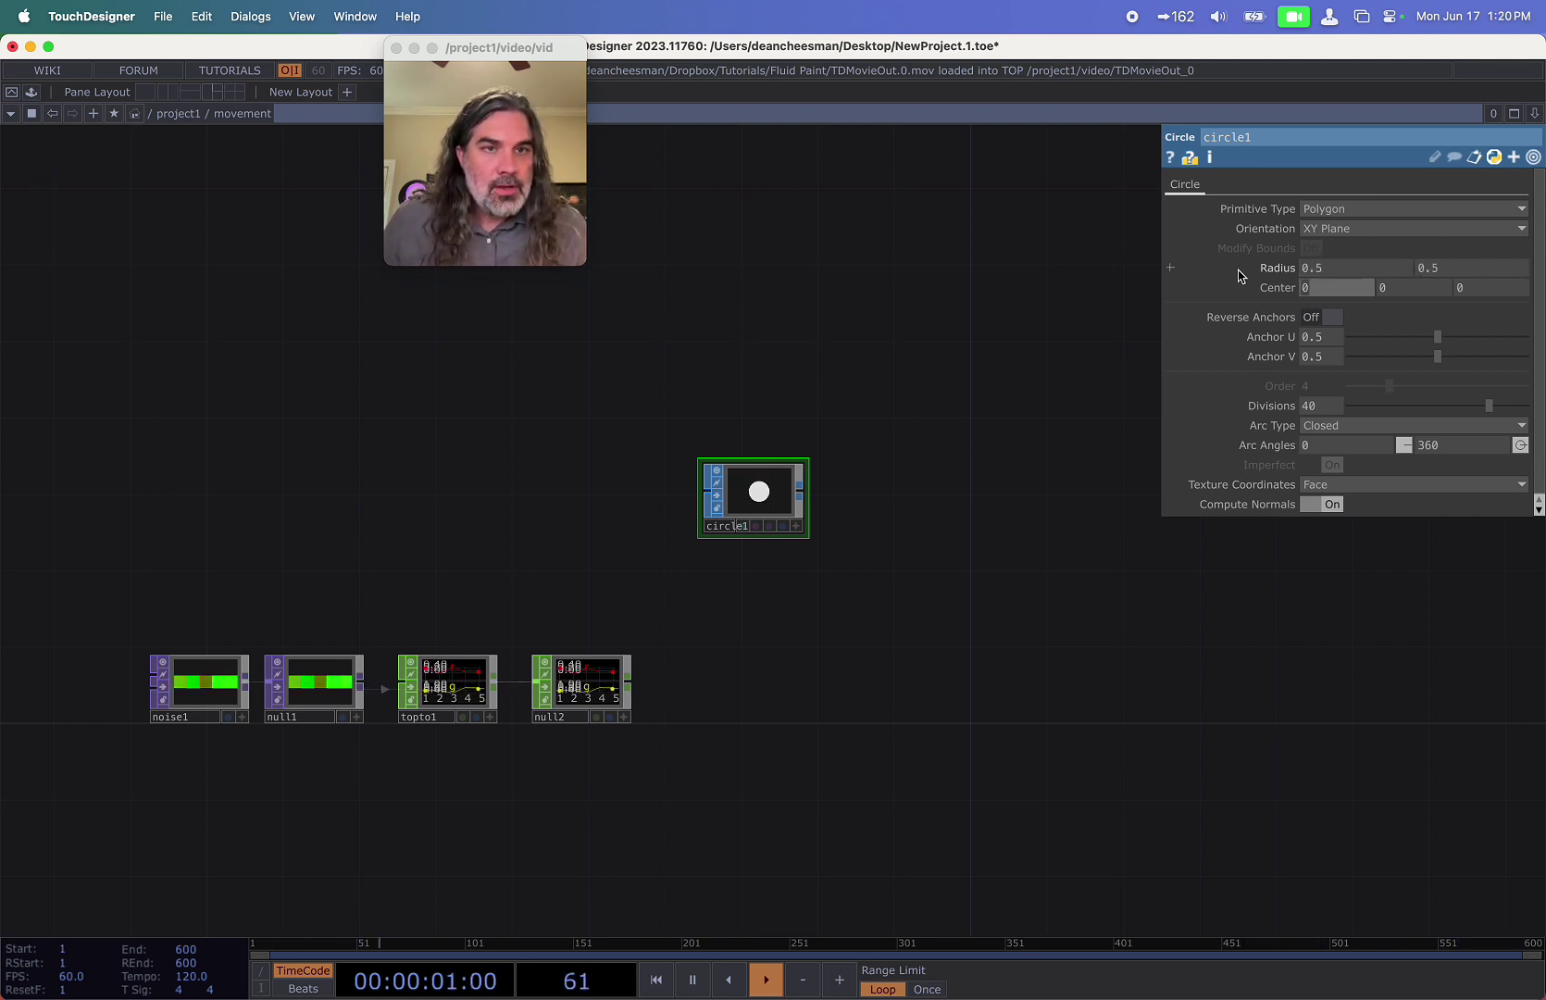
Add a Geometry COMP beside the Circle SOP, with the circle connected to its input.
{"action": "key", "text": "Tab"}
{"action": "left_click", "coordinate": [568, 265]}
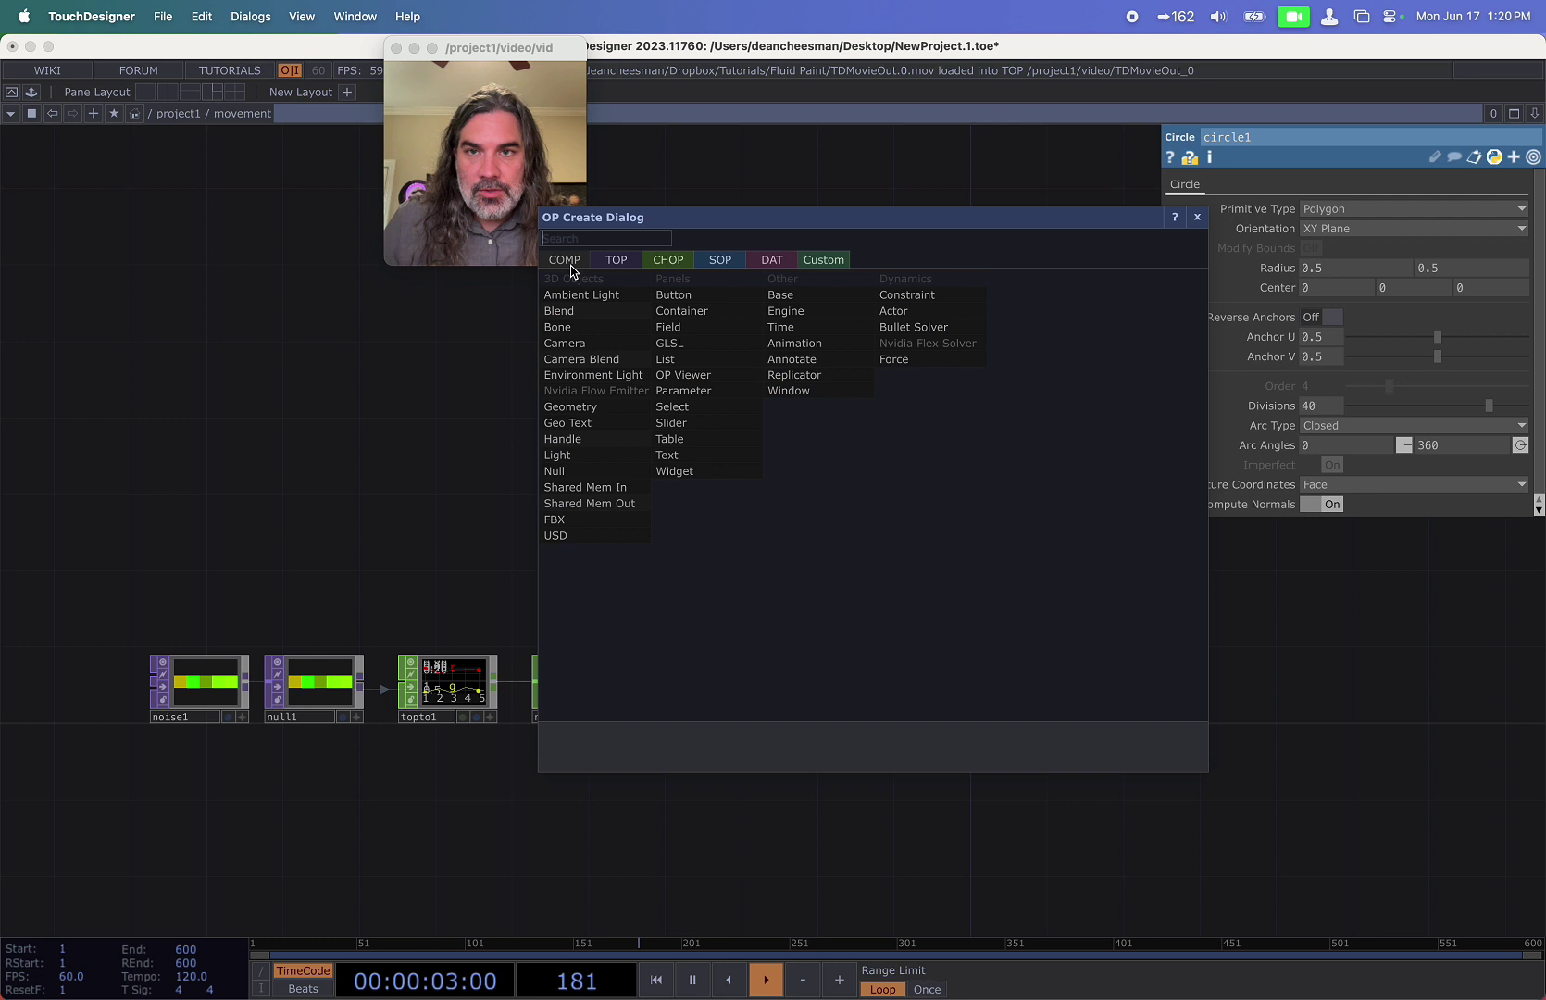
{"action": "type", "text": "ge"}
{"action": "left_click", "coordinate": [574, 407]}
{"action": "left_click", "coordinate": [912, 497]}
{"action": "scroll", "coordinate": [908, 497], "scroll_direction": "up", "scroll_amount": 3}
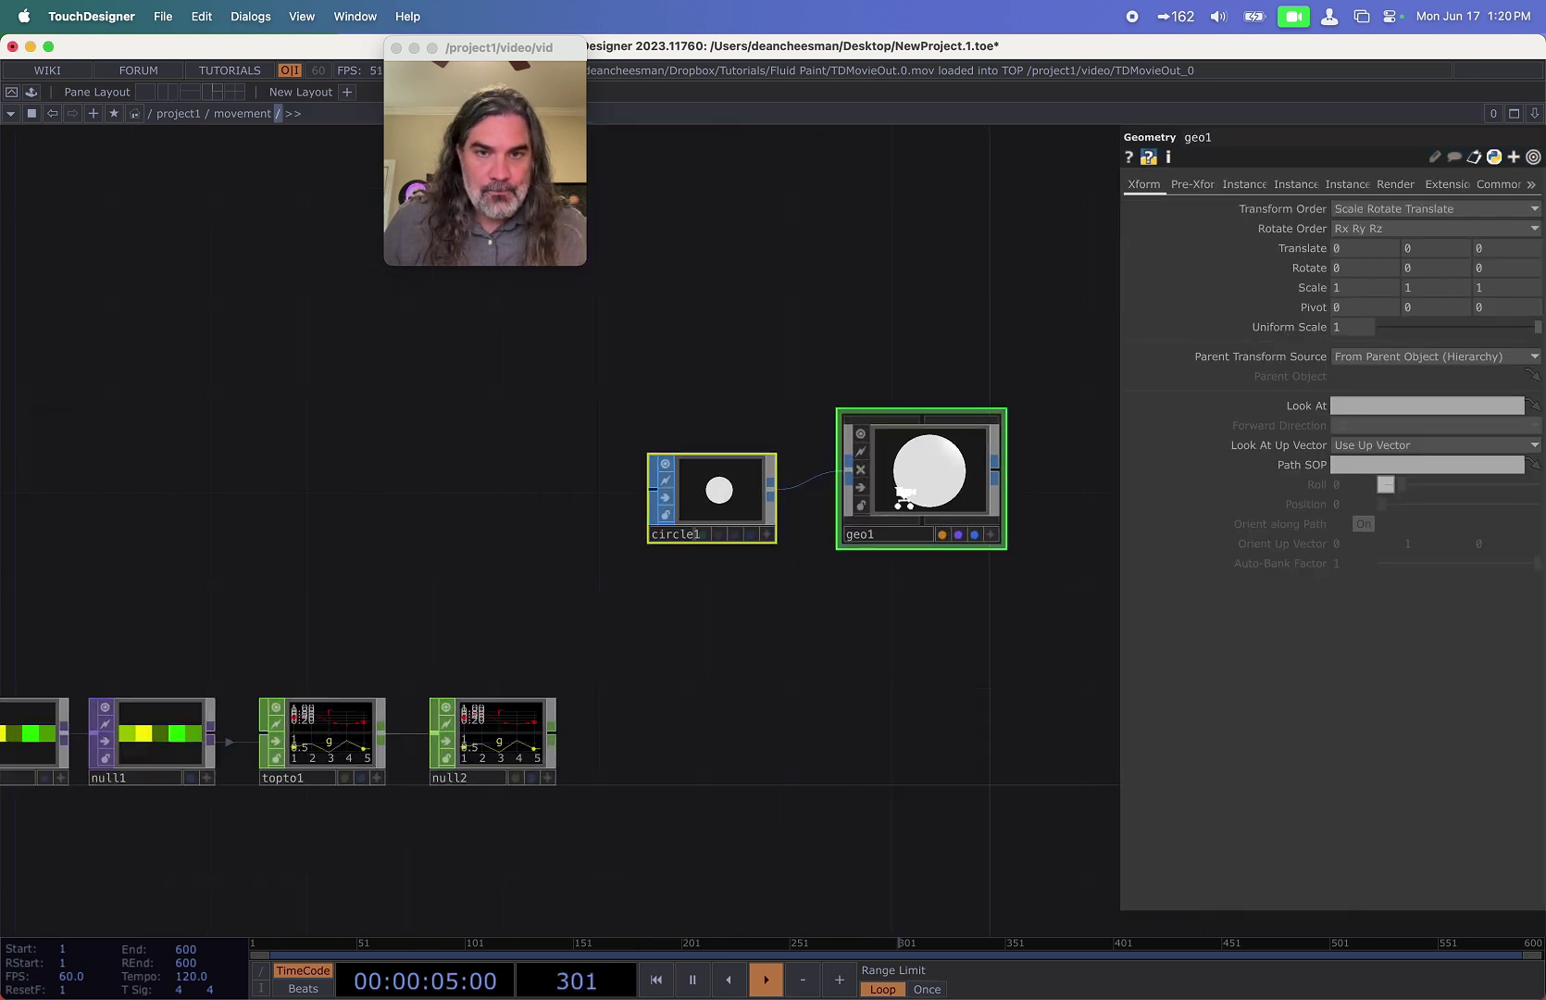
Enable instancing on the Geometry COMP with null2 as default instance OP, mapping Translate X to r and Translate Y to g.
{"action": "left_click", "coordinate": [1244, 184]}
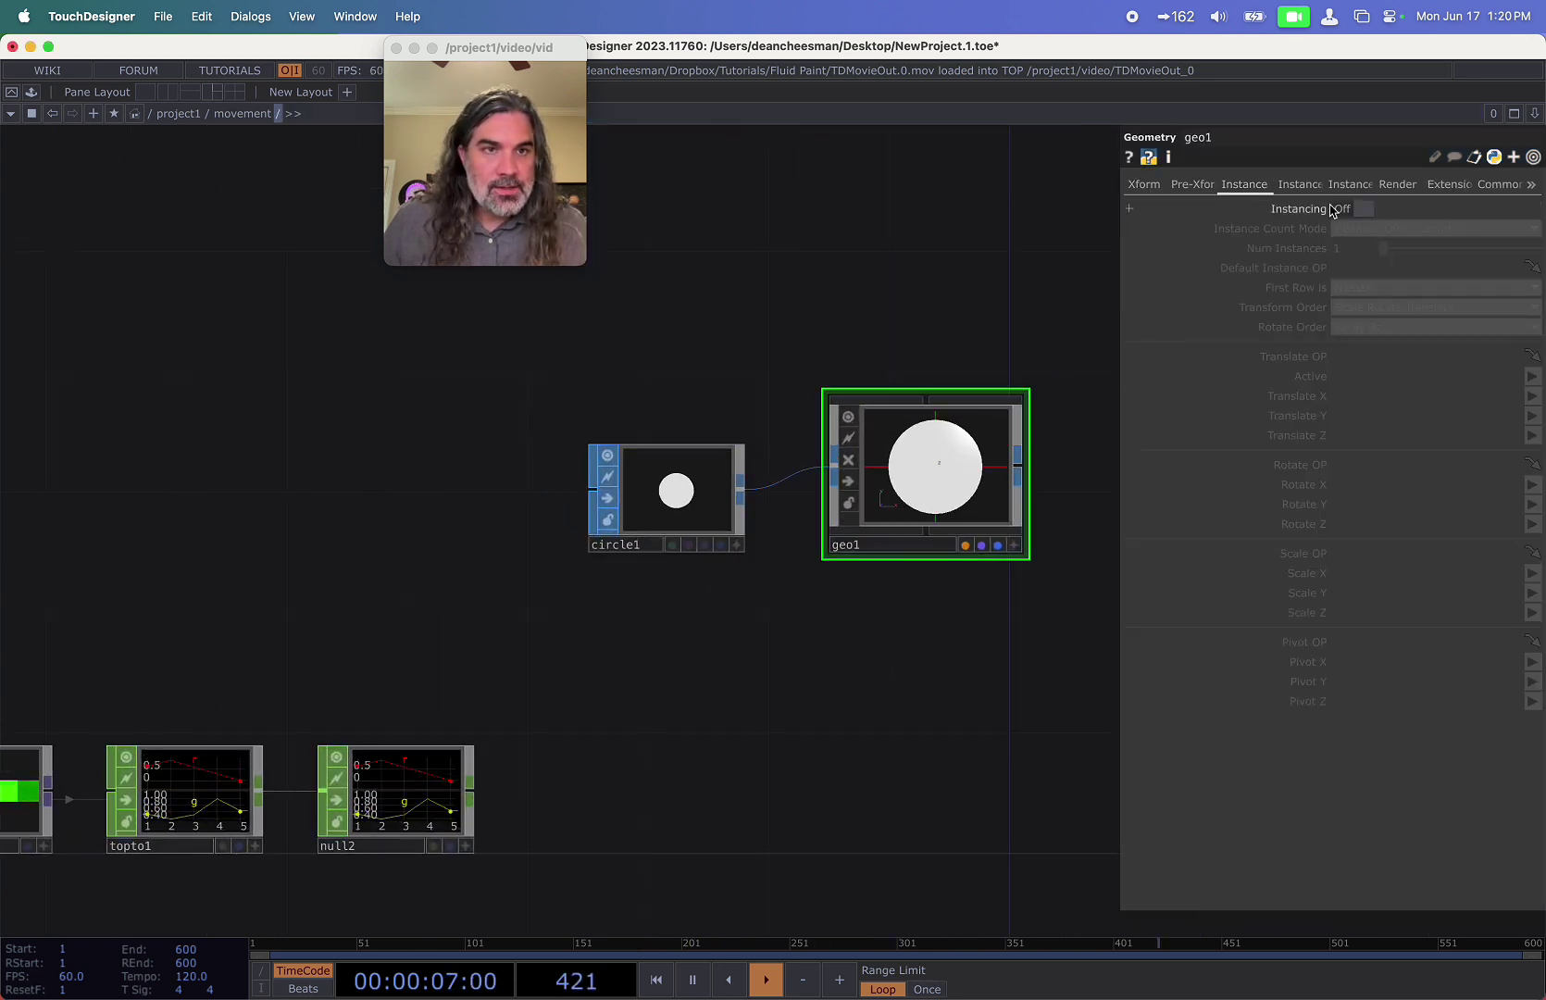
{"action": "left_click", "coordinate": [1361, 211]}
{"action": "left_click_drag", "start_coordinate": [464, 777], "coordinate": [1377, 270]}
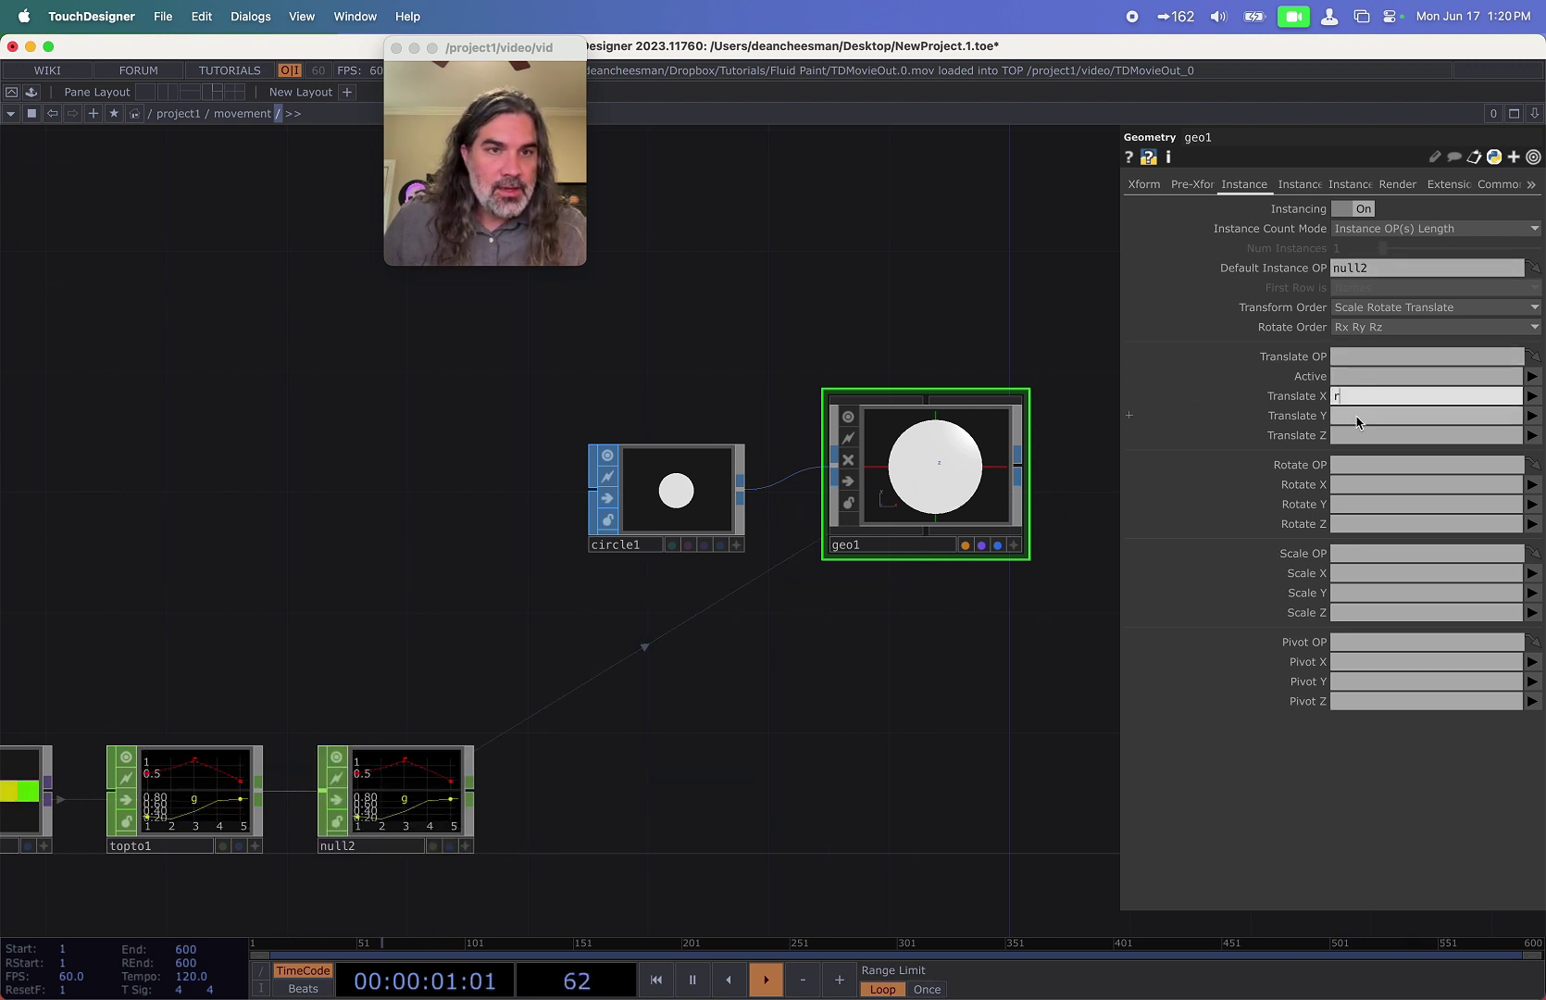
{"action": "left_click", "coordinate": [1355, 417]}
{"action": "key", "text": "Return"}
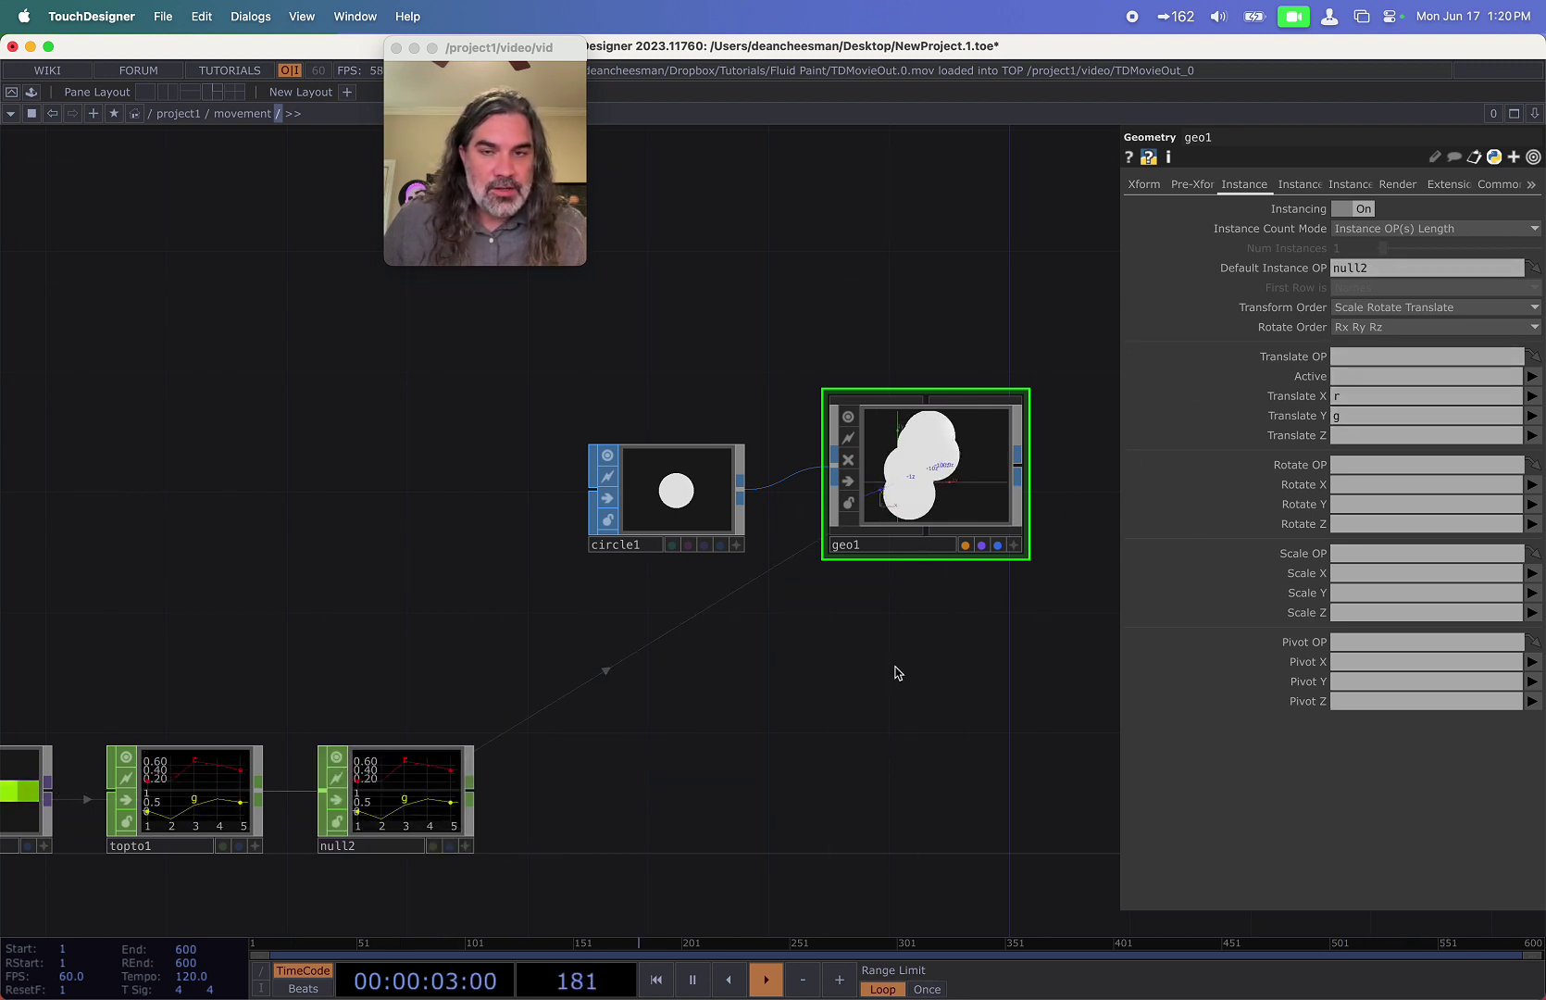
Set both radius values of the Circle SOP to 0.05.
{"action": "left_click", "coordinate": [666, 491]}
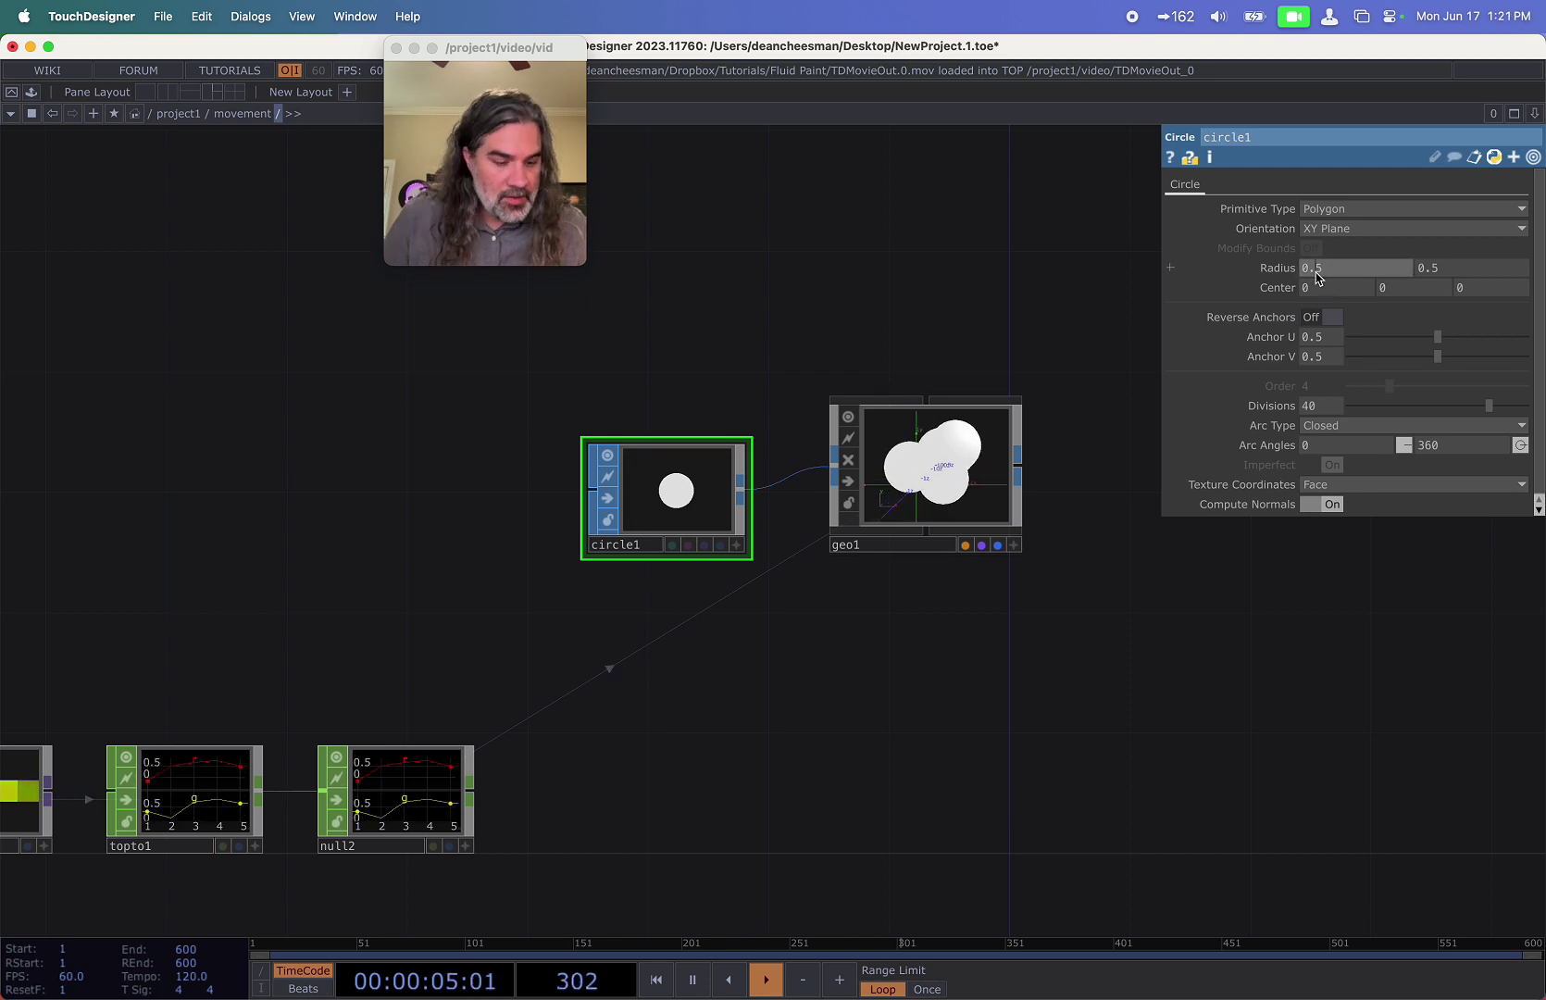
{"action": "type", "text": "0"}
{"action": "key", "text": "Return"}
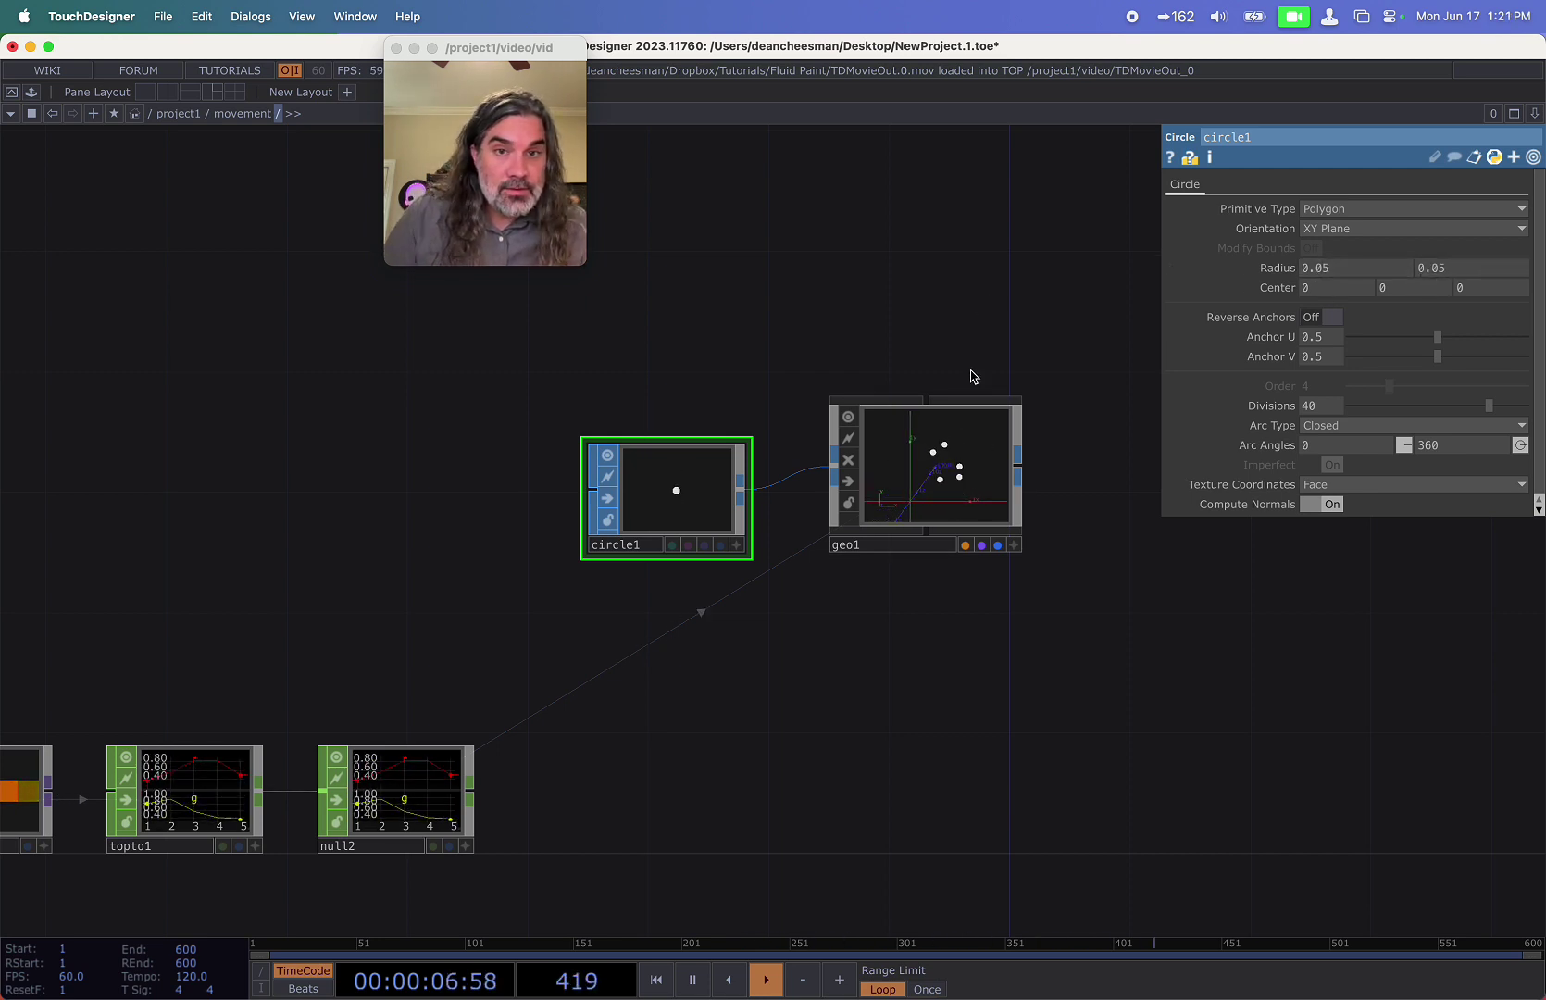
Examine the movement of the instanced circles in the Geometry COMP's viewer.
{"action": "scroll", "coordinate": [976, 468], "scroll_direction": "up", "scroll_amount": 2}
{"action": "scroll", "coordinate": [921, 451], "scroll_direction": "up", "scroll_amount": 3}
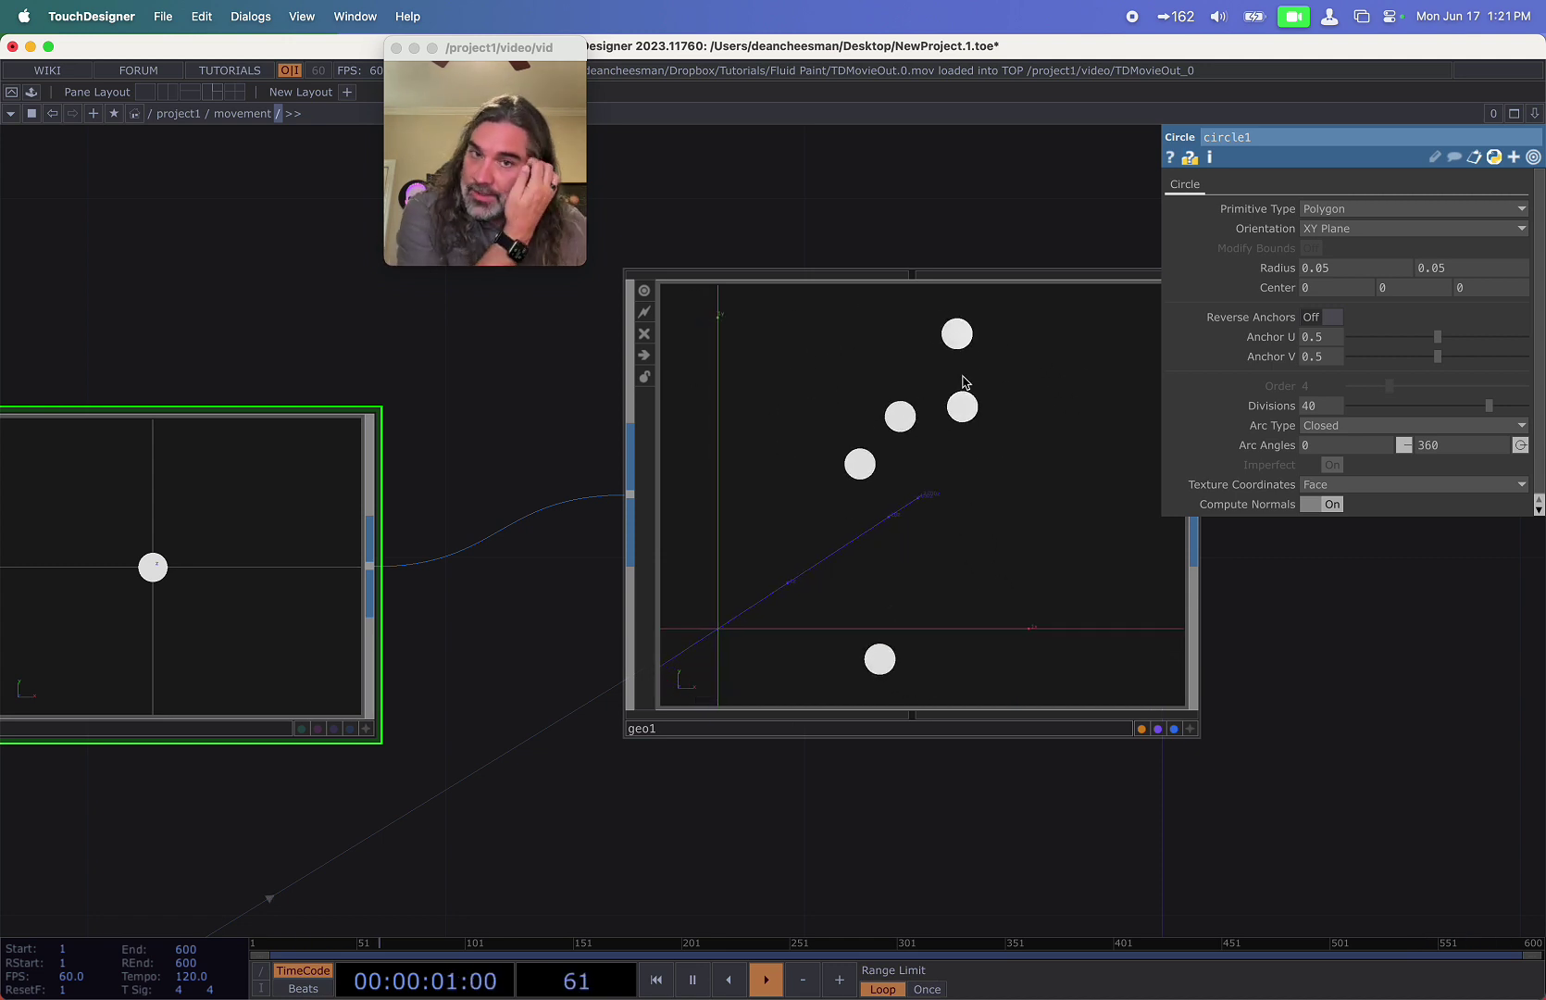
{"action": "scroll", "coordinate": [875, 553], "scroll_direction": "down", "scroll_amount": 3}
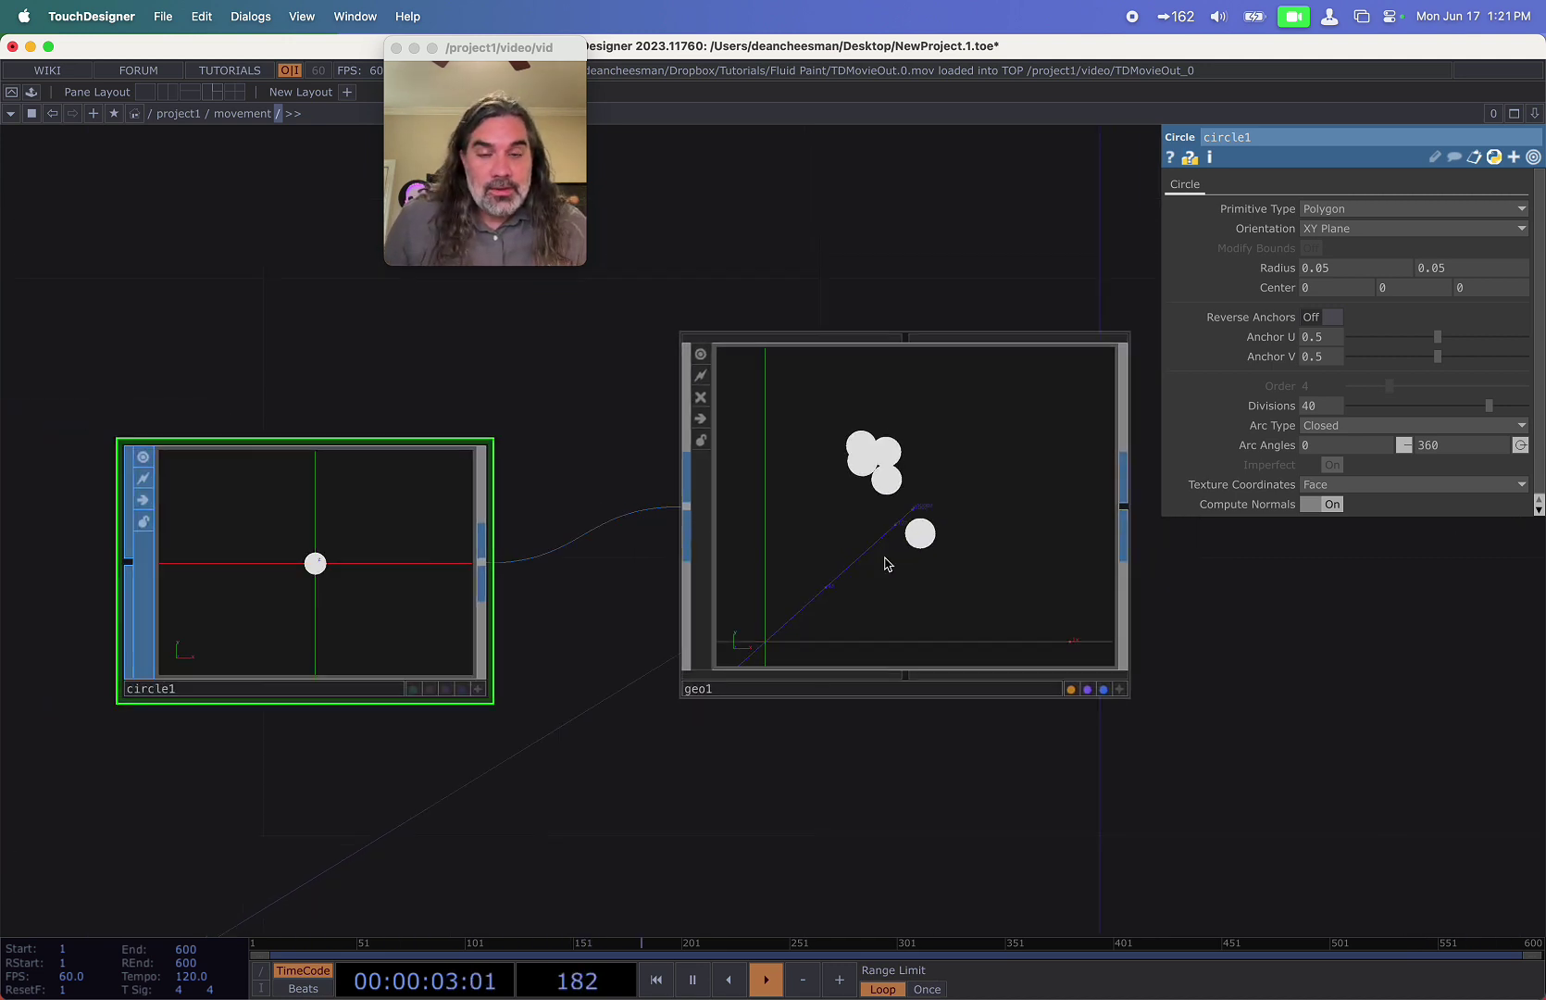
{"action": "scroll", "coordinate": [886, 560], "scroll_direction": "down", "scroll_amount": 5}
{"action": "left_click_drag", "start_coordinate": [846, 645], "coordinate": [873, 524]}
{"action": "scroll", "coordinate": [859, 614], "scroll_direction": "down", "scroll_amount": 2}
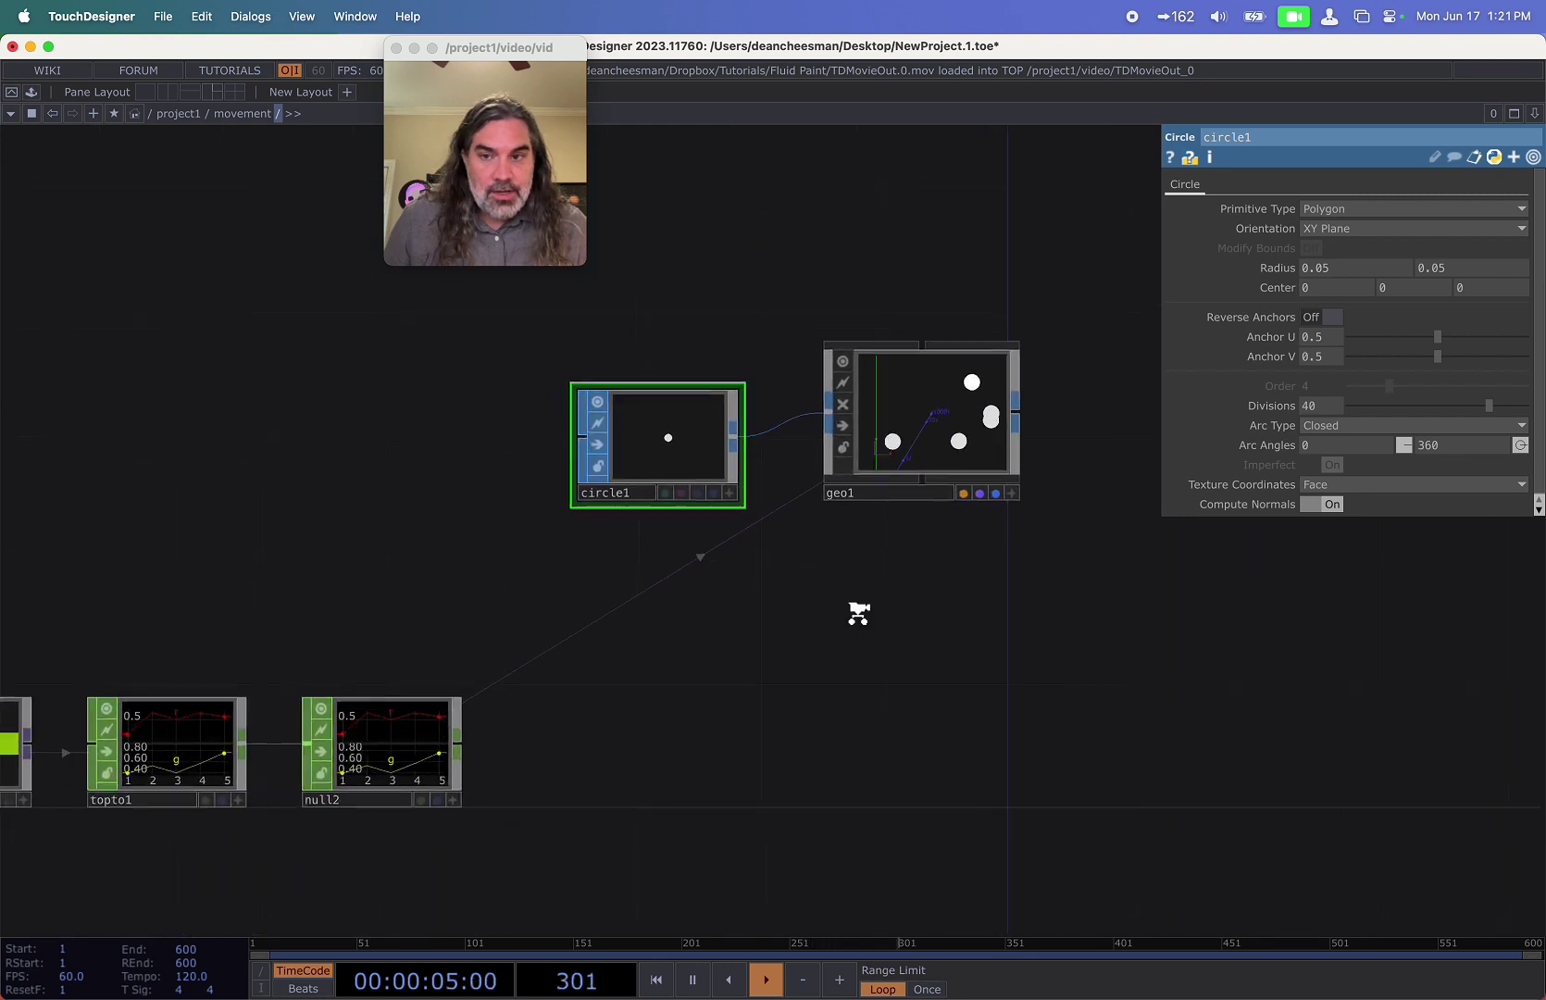
{"action": "left_click_drag", "start_coordinate": [862, 628], "coordinate": [737, 716]}
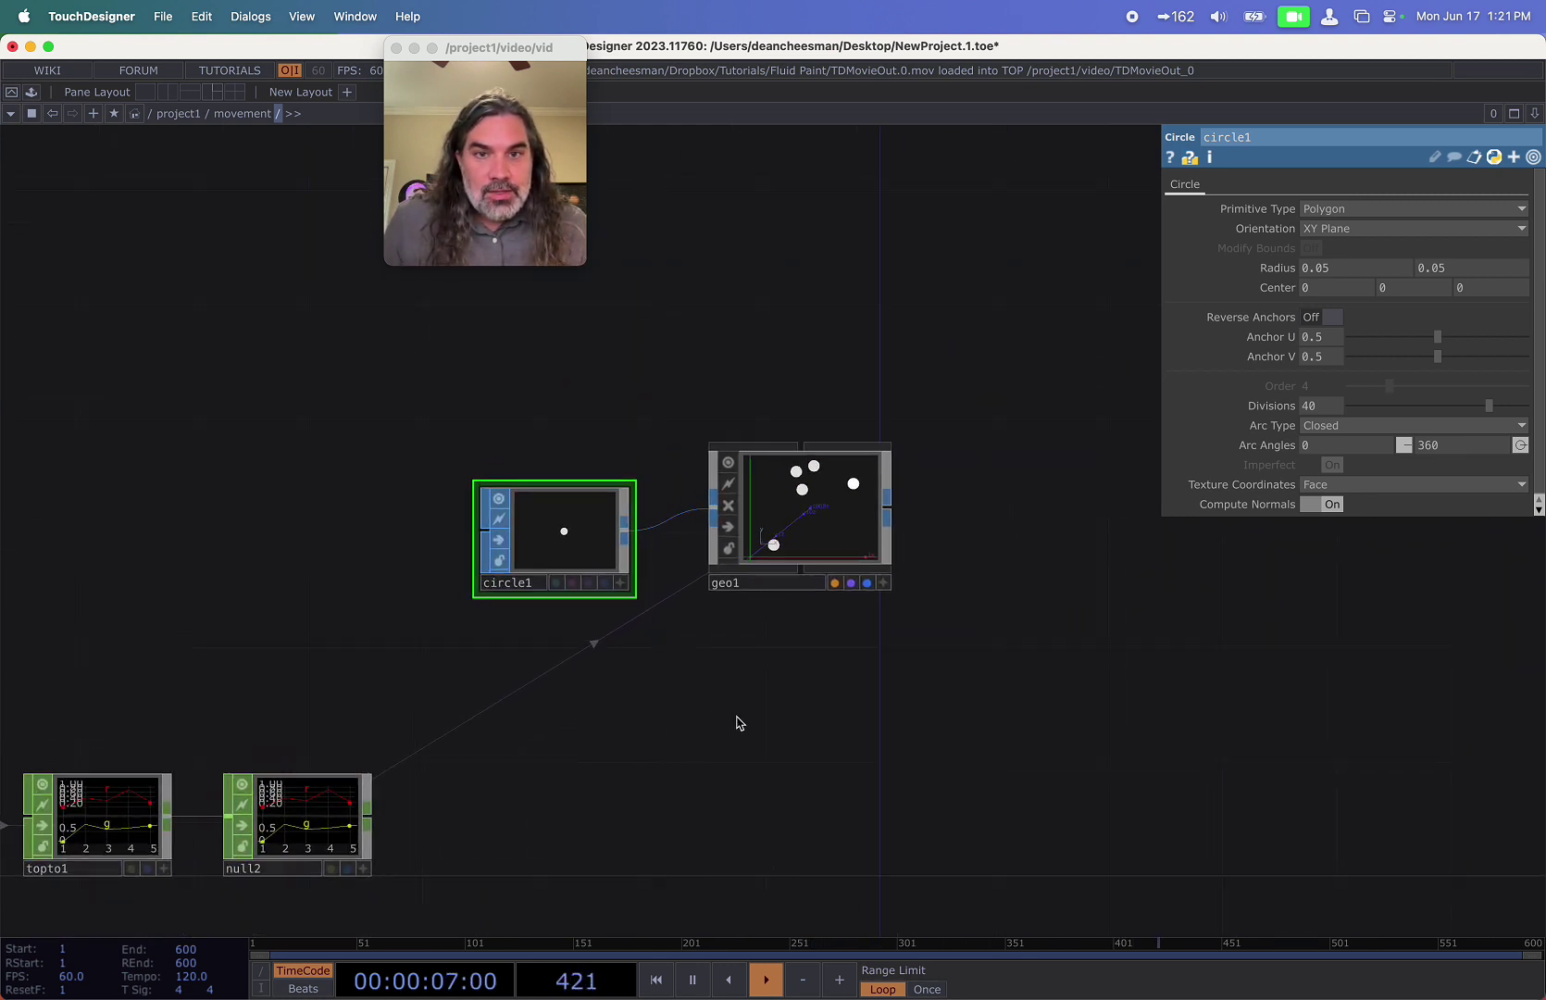
{"action": "scroll", "coordinate": [739, 723], "scroll_direction": "left", "scroll_amount": 3}
{"action": "scroll", "coordinate": [740, 723], "scroll_direction": "down", "scroll_amount": 2}
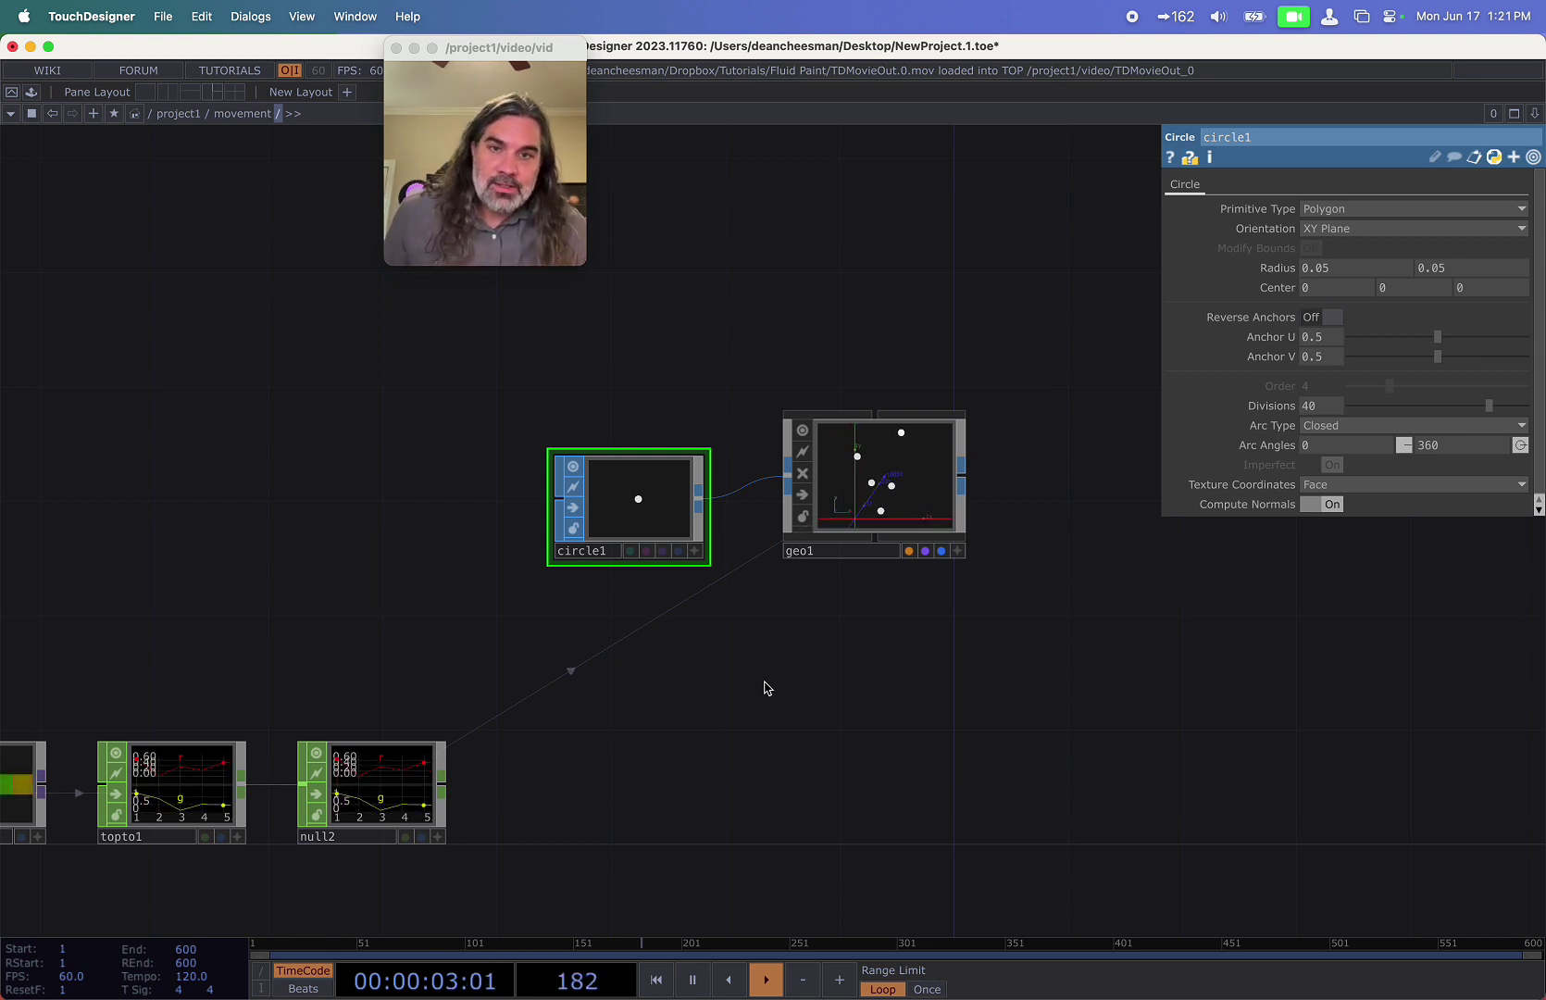
Move null2 further right to leave a gap after the TOP to CHOP.
{"action": "left_click_drag", "start_coordinate": [369, 798], "coordinate": [598, 800]}
{"action": "left_click_drag", "start_coordinate": [315, 670], "coordinate": [407, 610]}
{"action": "scroll", "coordinate": [423, 702], "scroll_direction": "up", "scroll_amount": 1}
{"action": "scroll", "coordinate": [423, 704], "scroll_direction": "up", "scroll_amount": 2}
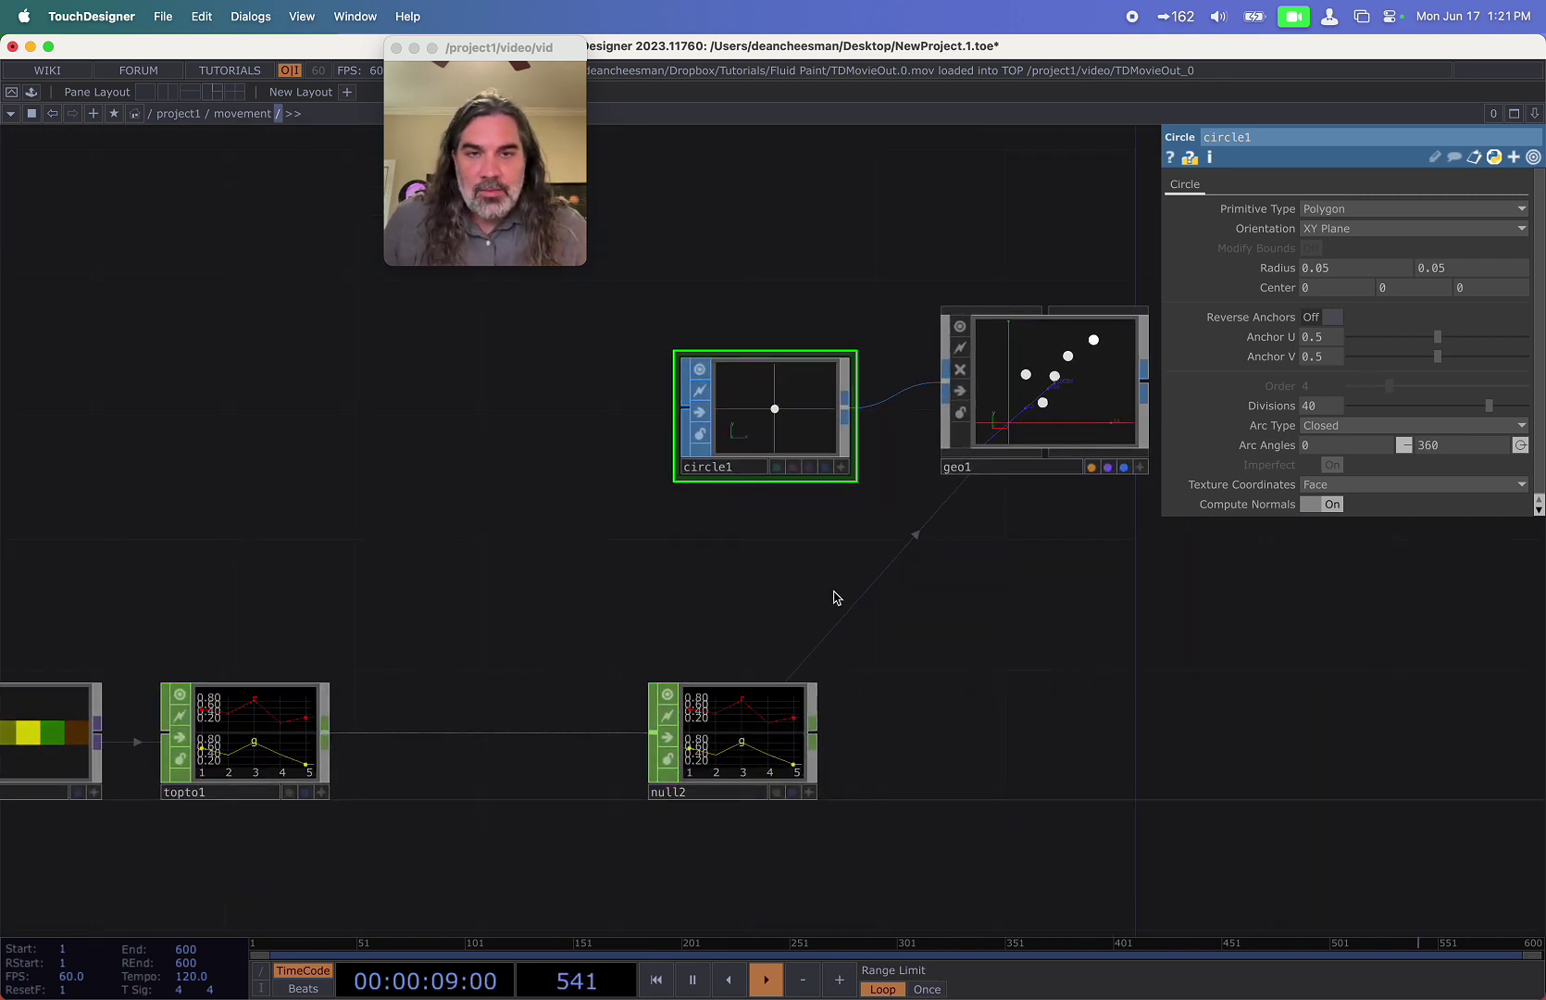
Insert a Math CHOP on the wire between the TOP to CHOP and null2.
{"action": "right_click", "coordinate": [457, 733]}
{"action": "left_click", "coordinate": [474, 713]}
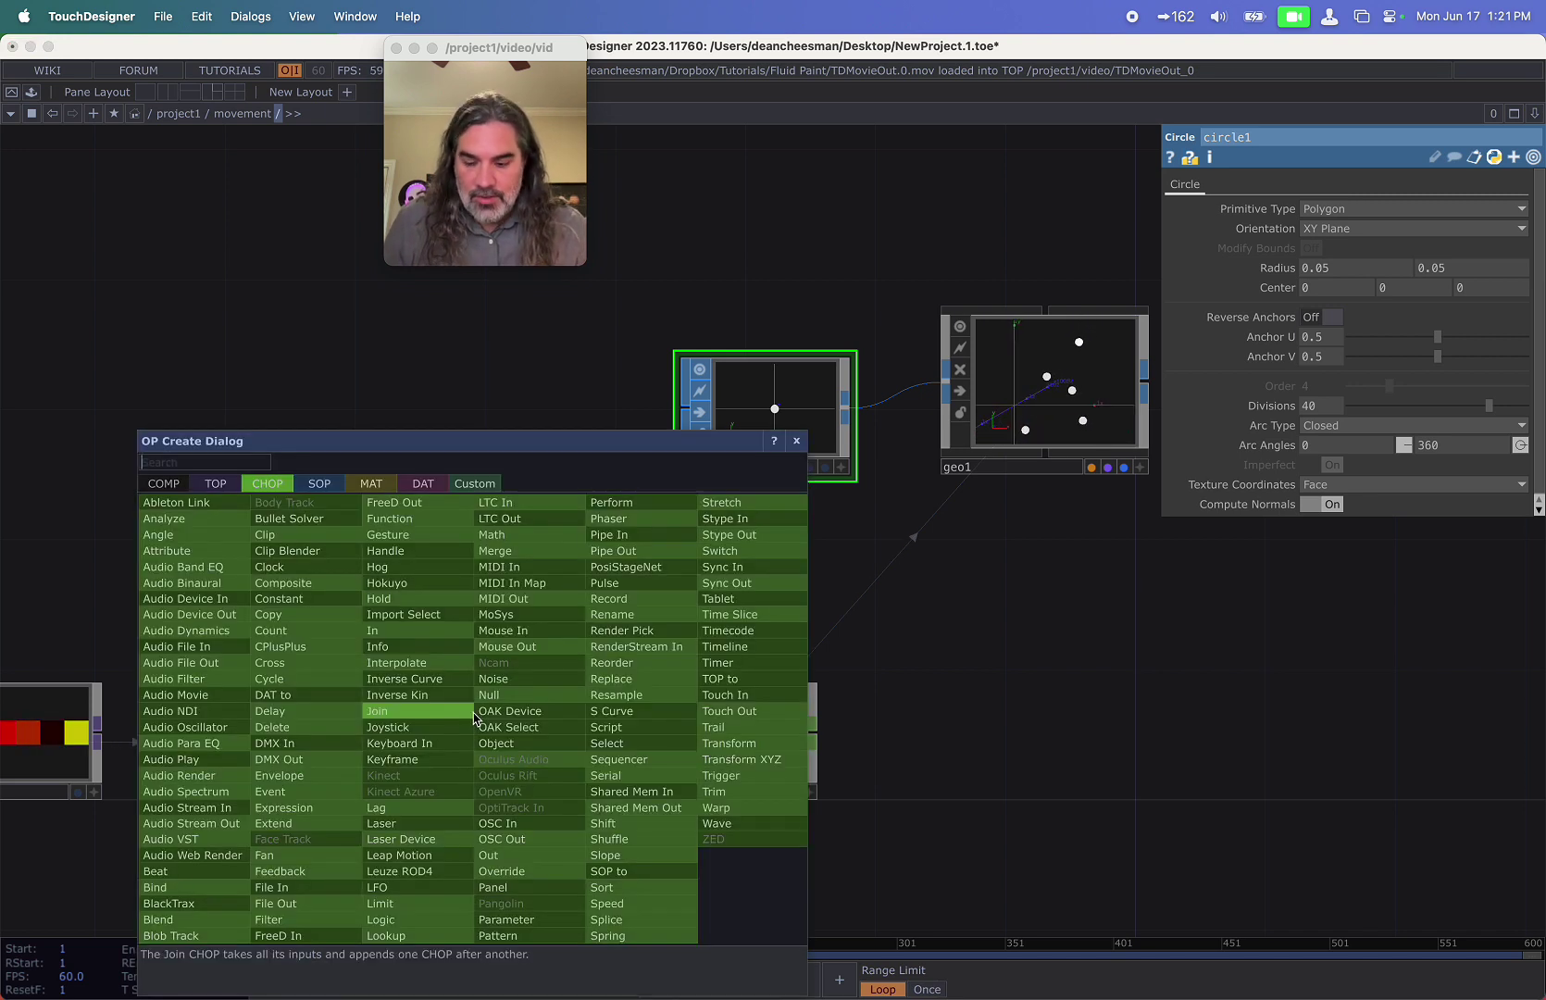
{"action": "type", "text": "mat"}
{"action": "left_click", "coordinate": [516, 542]}
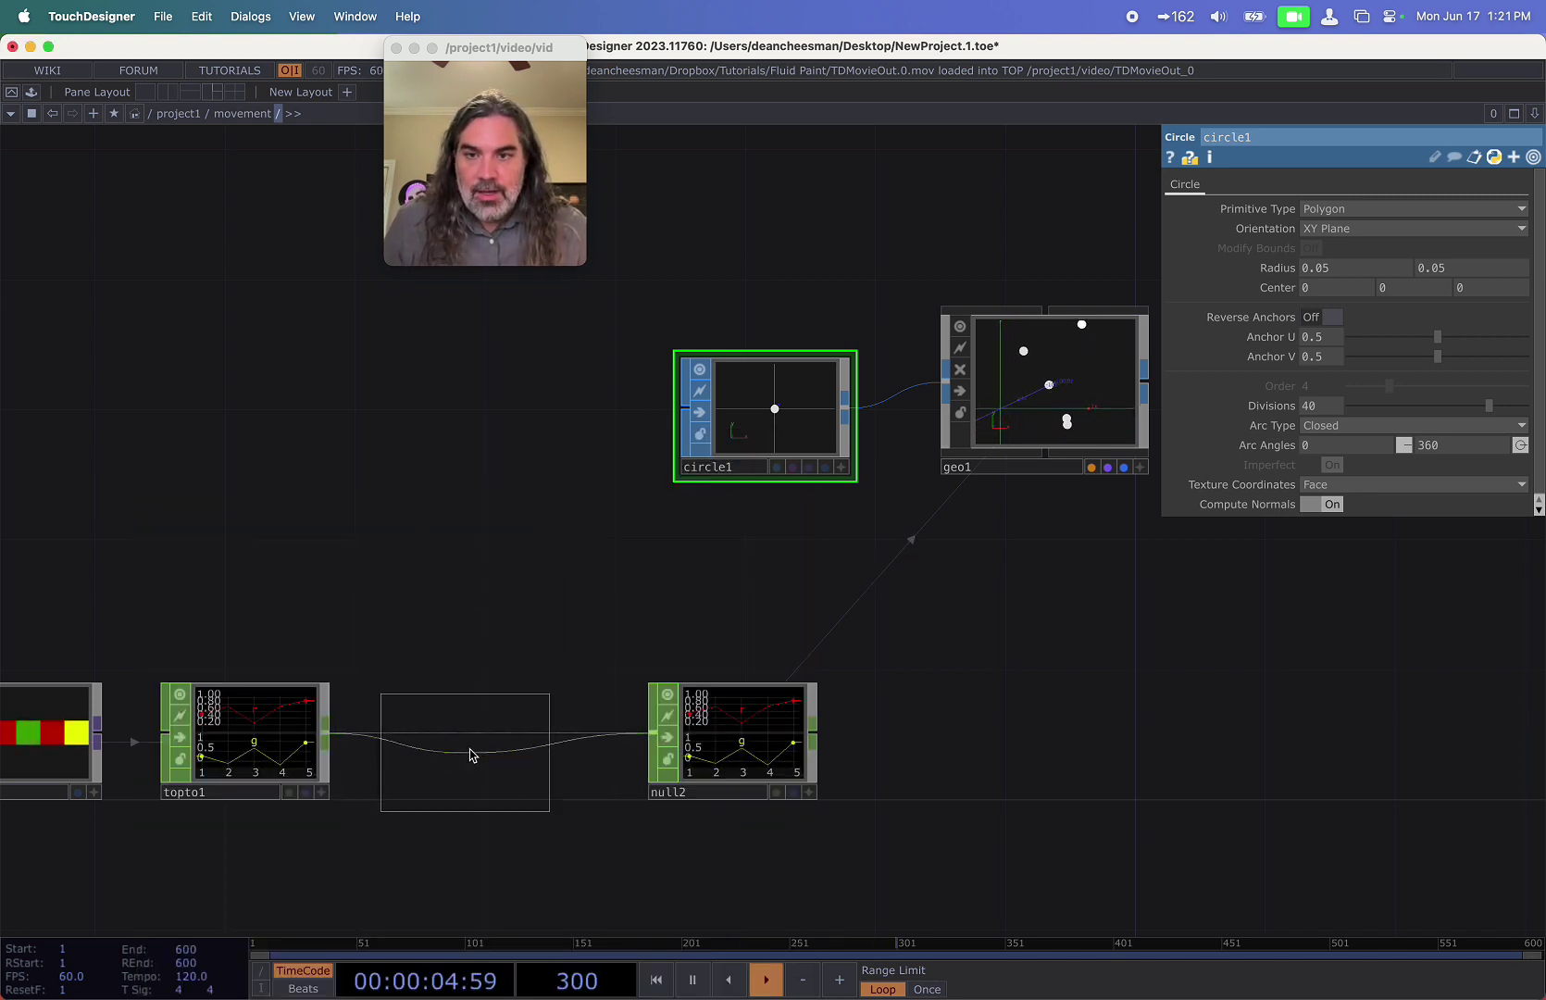
{"action": "left_click", "coordinate": [473, 750]}
Limit the Math CHOP's scope to the r channel and set its Multiply value to 9/16.
{"action": "left_click", "coordinate": [1321, 184]}
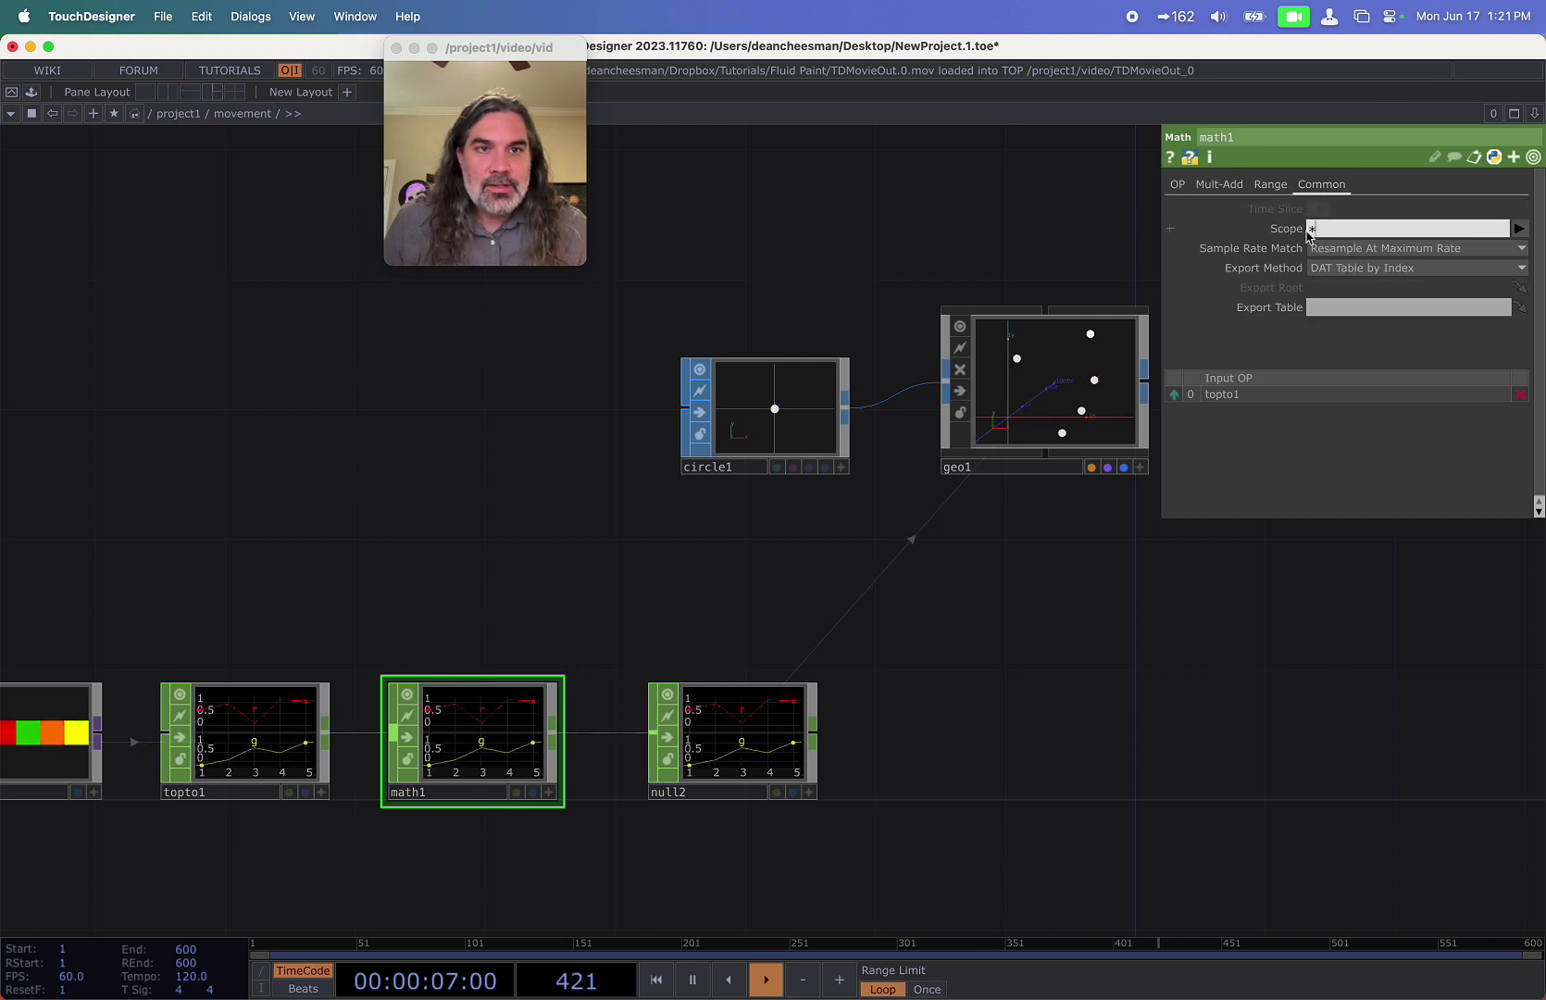
{"action": "left_click", "coordinate": [1220, 185]}
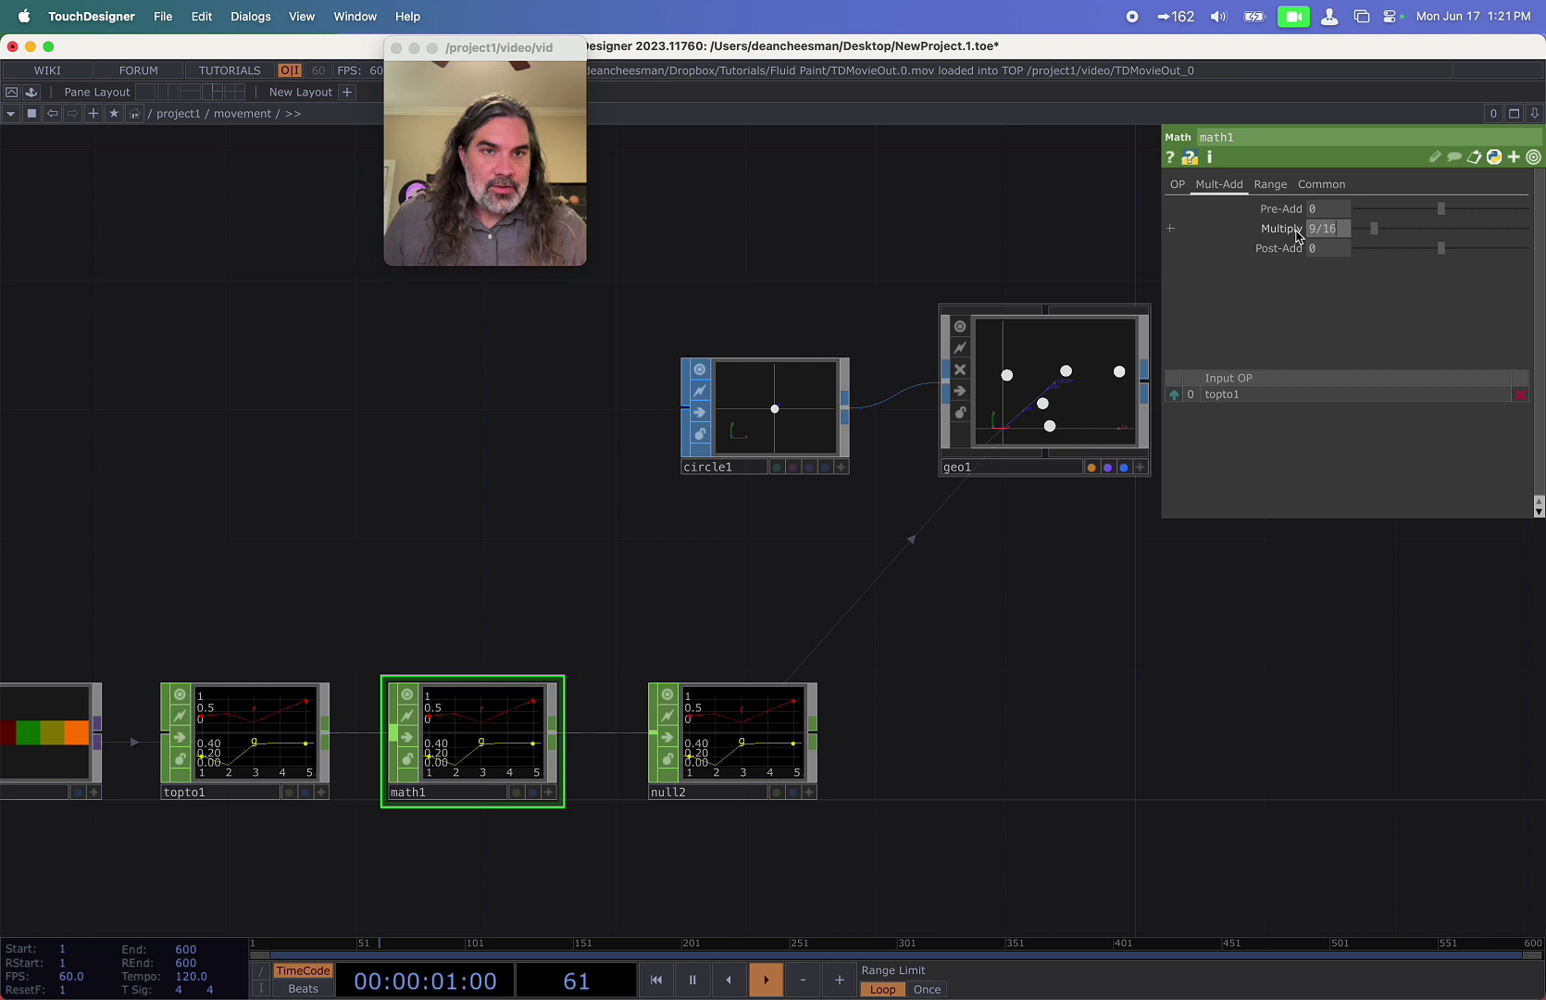
{"action": "left_click_drag", "start_coordinate": [1016, 582], "coordinate": [938, 679]}
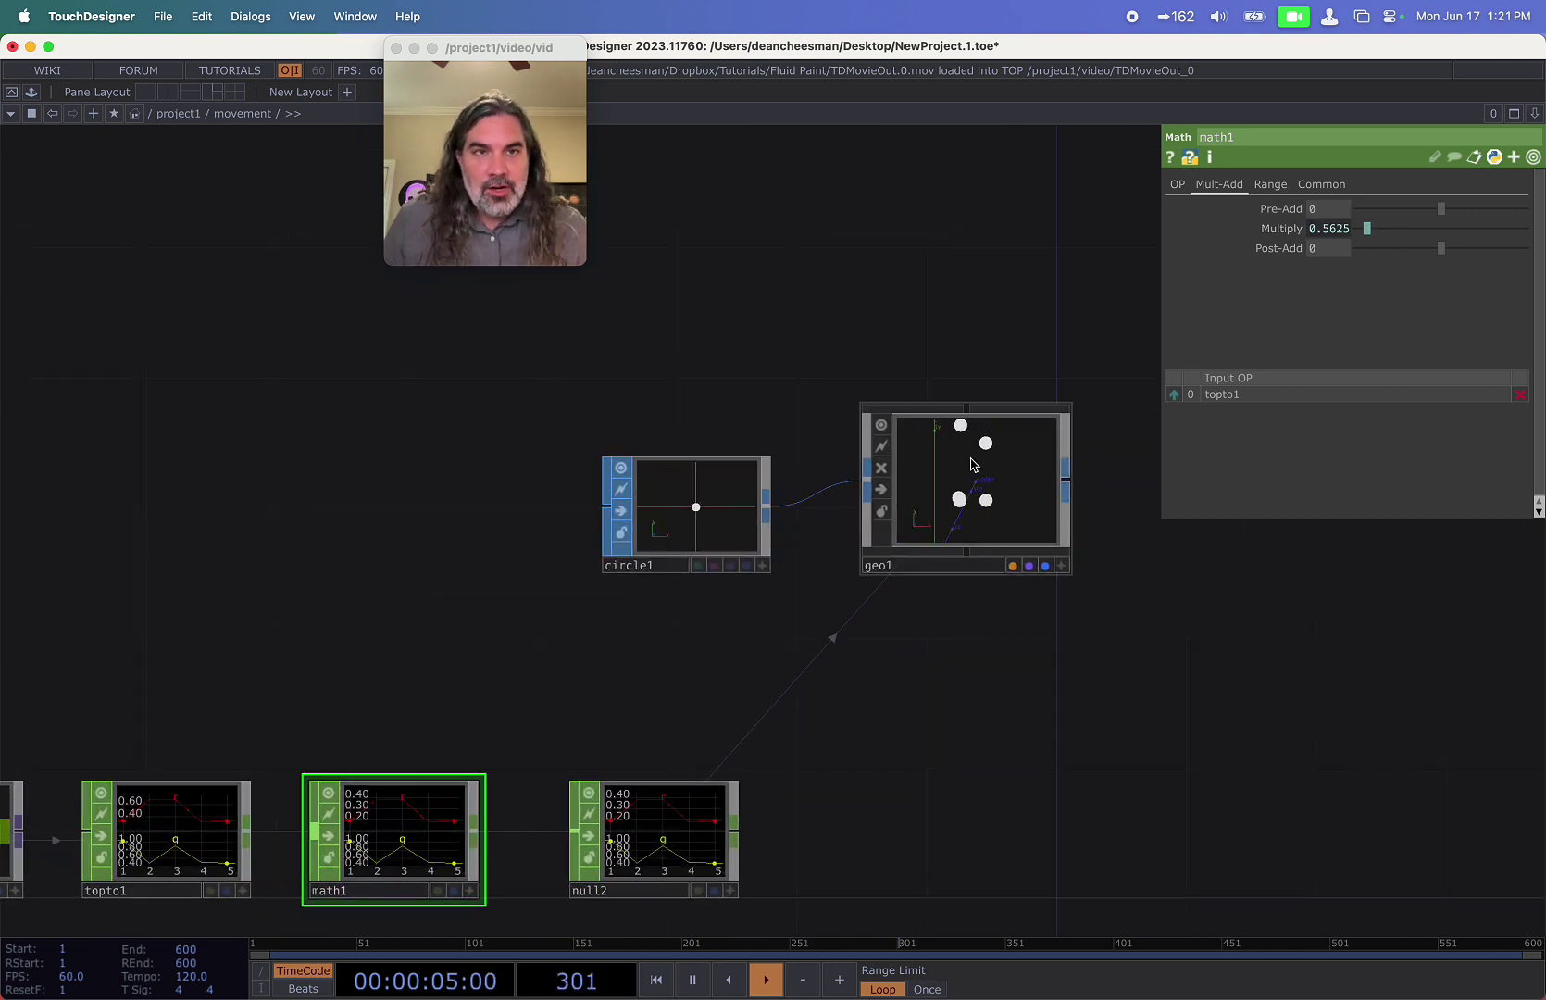
{"action": "scroll", "coordinate": [986, 479], "scroll_direction": "up", "scroll_amount": 3}
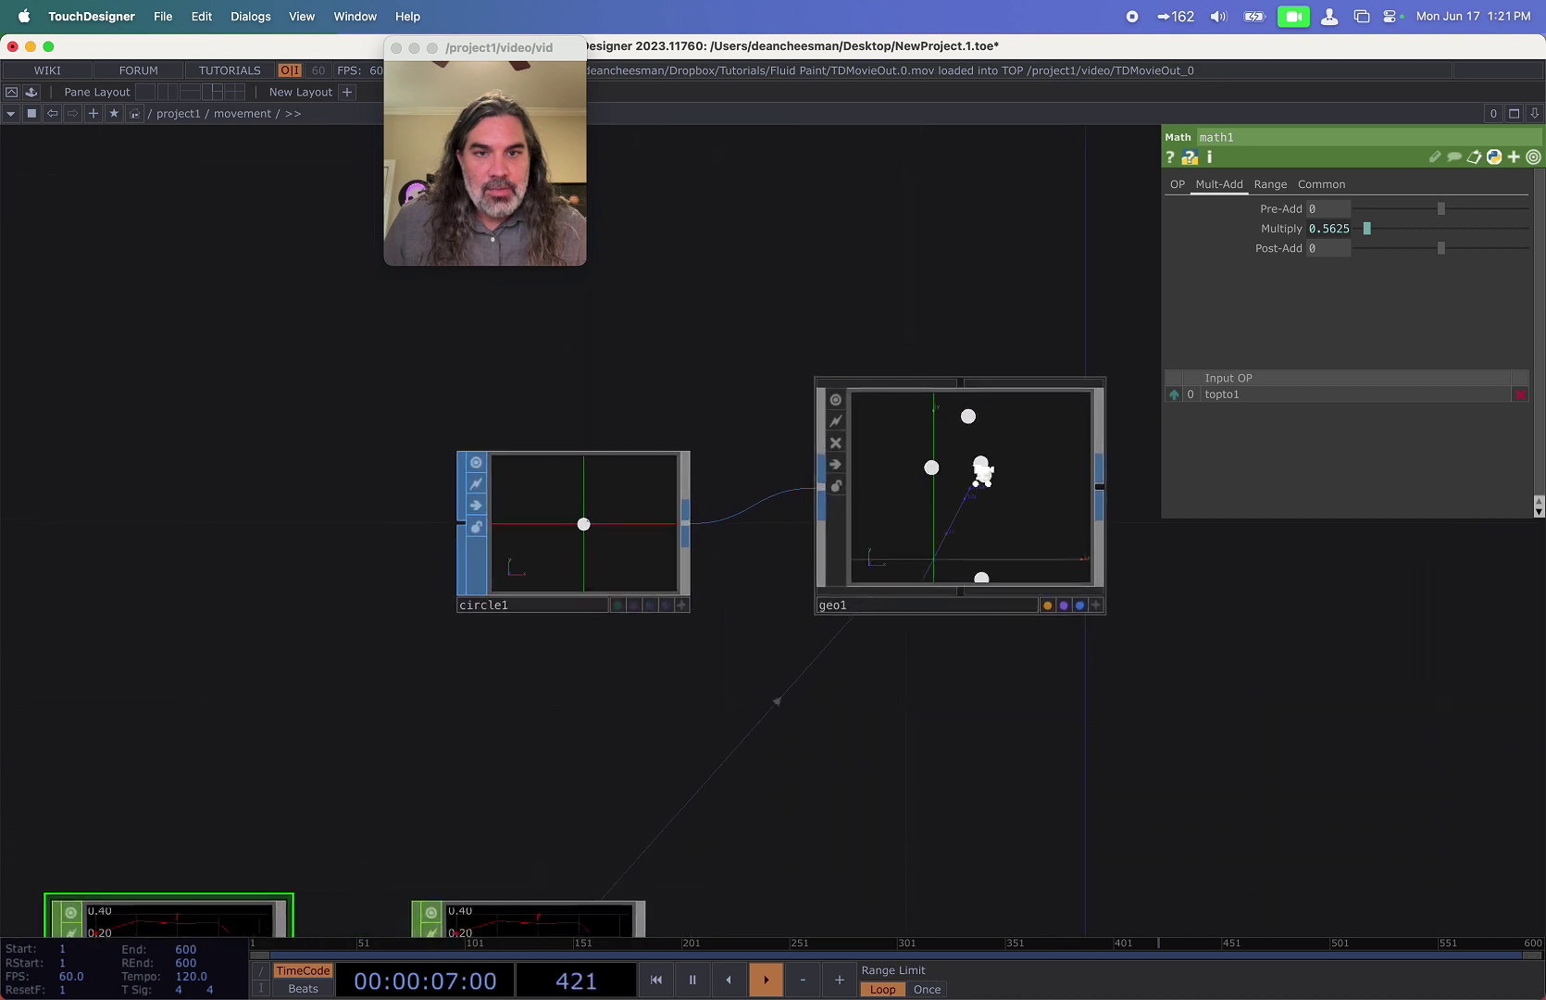
Add a Camera COMP to the right of the Geometry COMP.
{"action": "left_click_drag", "start_coordinate": [960, 743], "coordinate": [845, 501]}
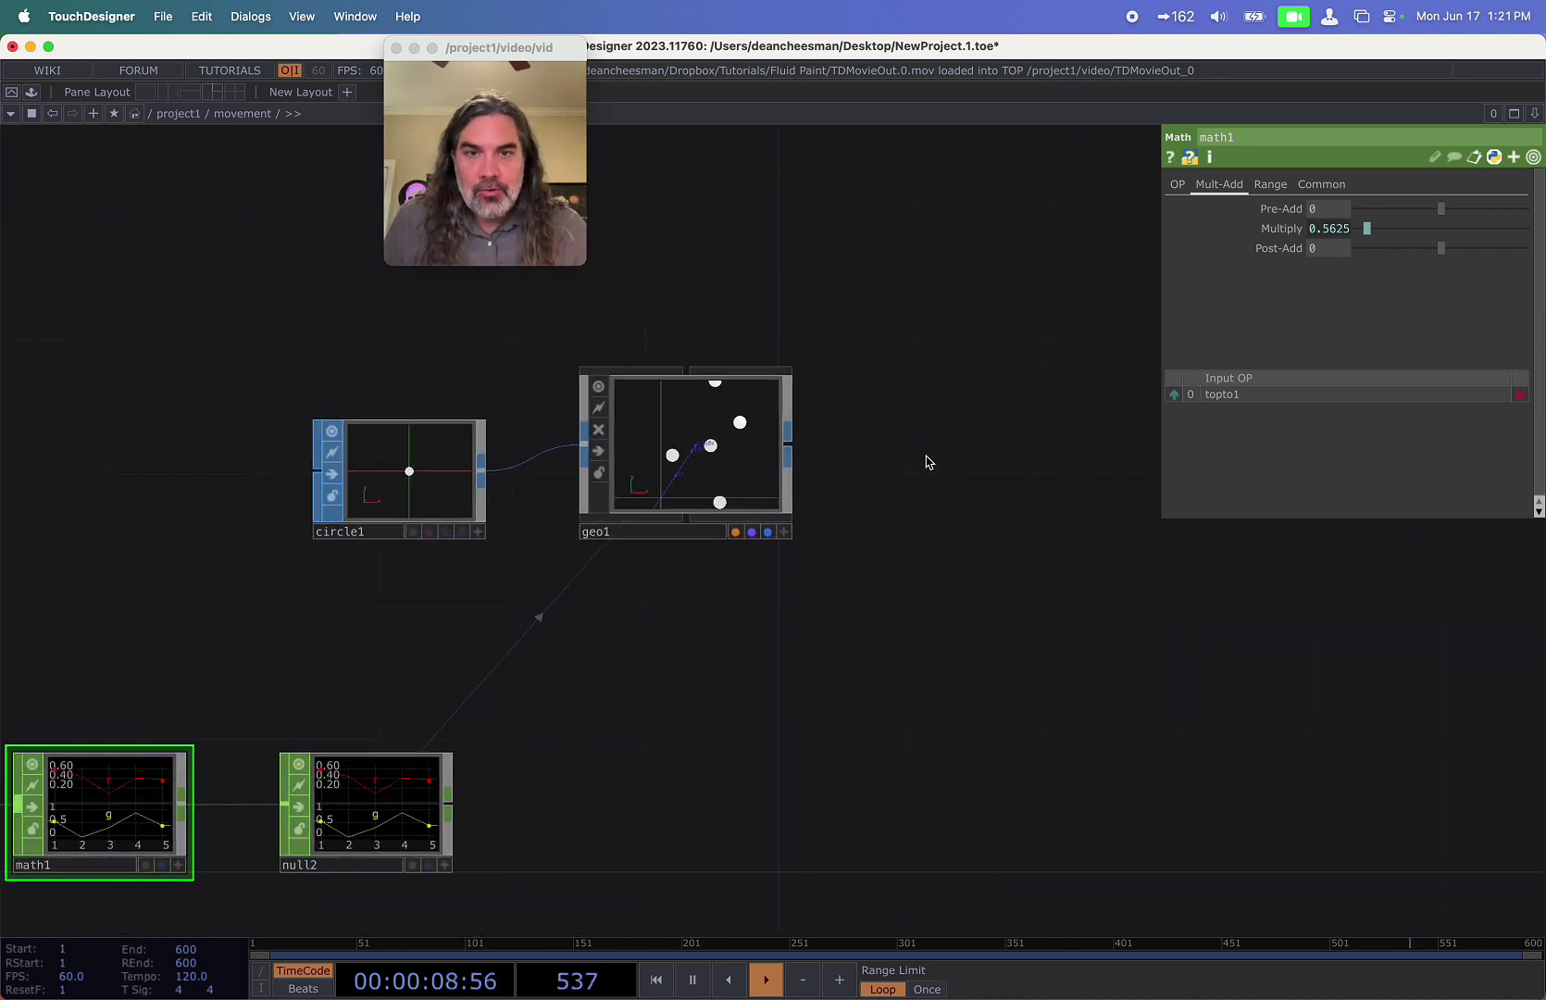
{"action": "key", "text": "Tab"}
{"action": "left_click", "coordinate": [621, 219]}
{"action": "left_click", "coordinate": [662, 299]}
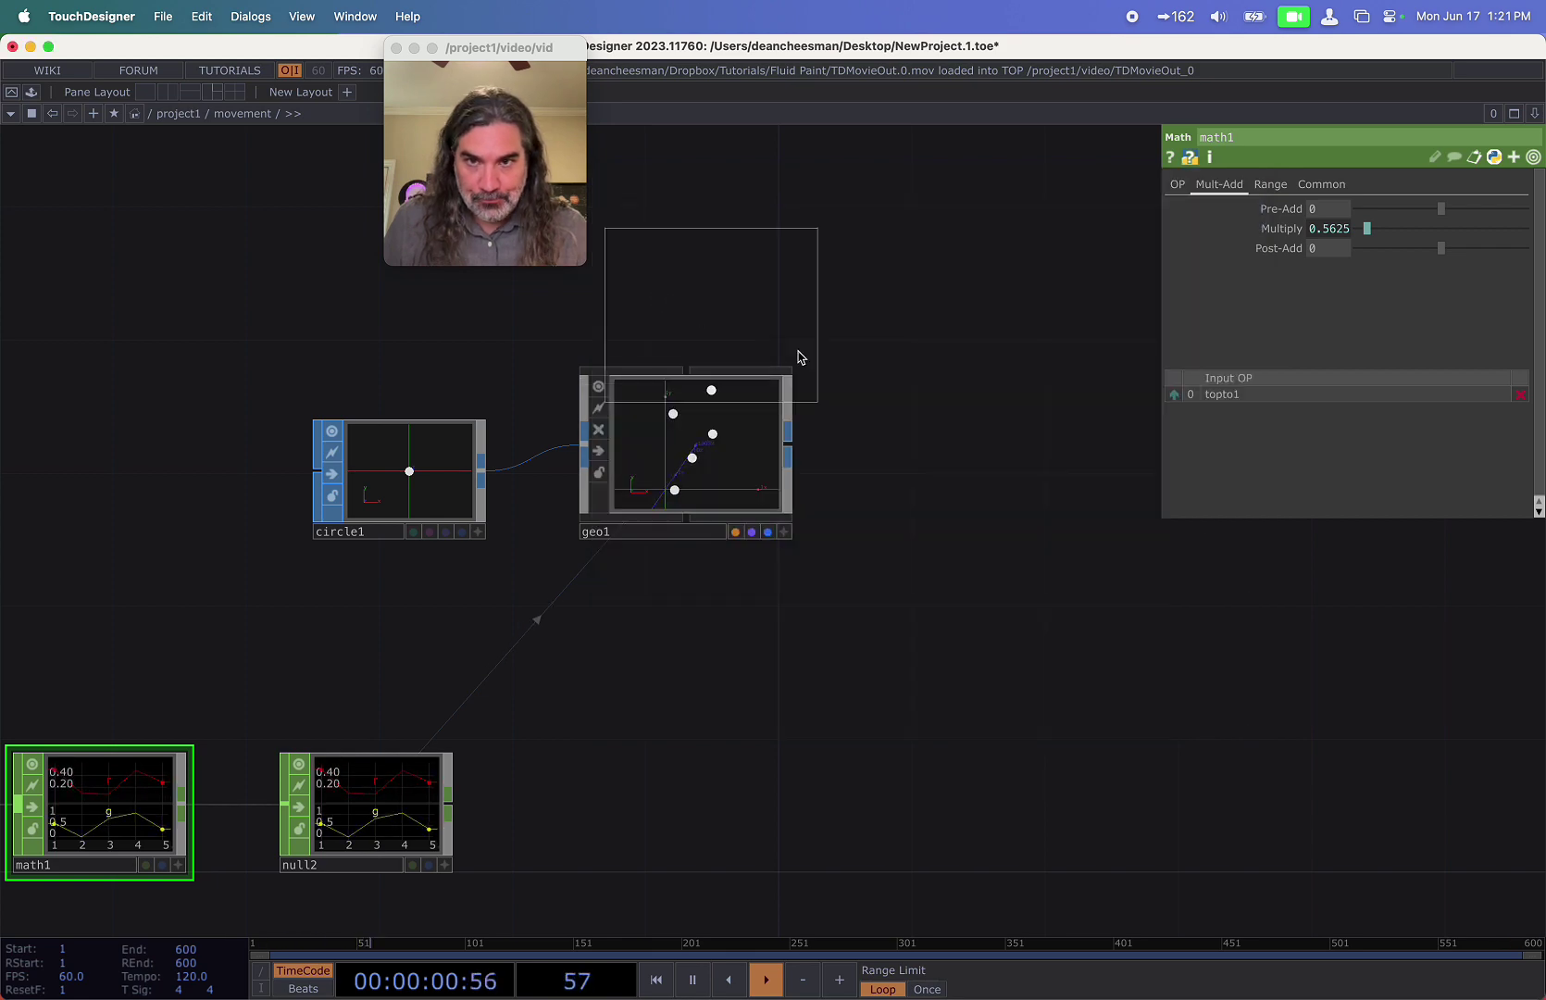
{"action": "left_click", "coordinate": [1030, 491]}
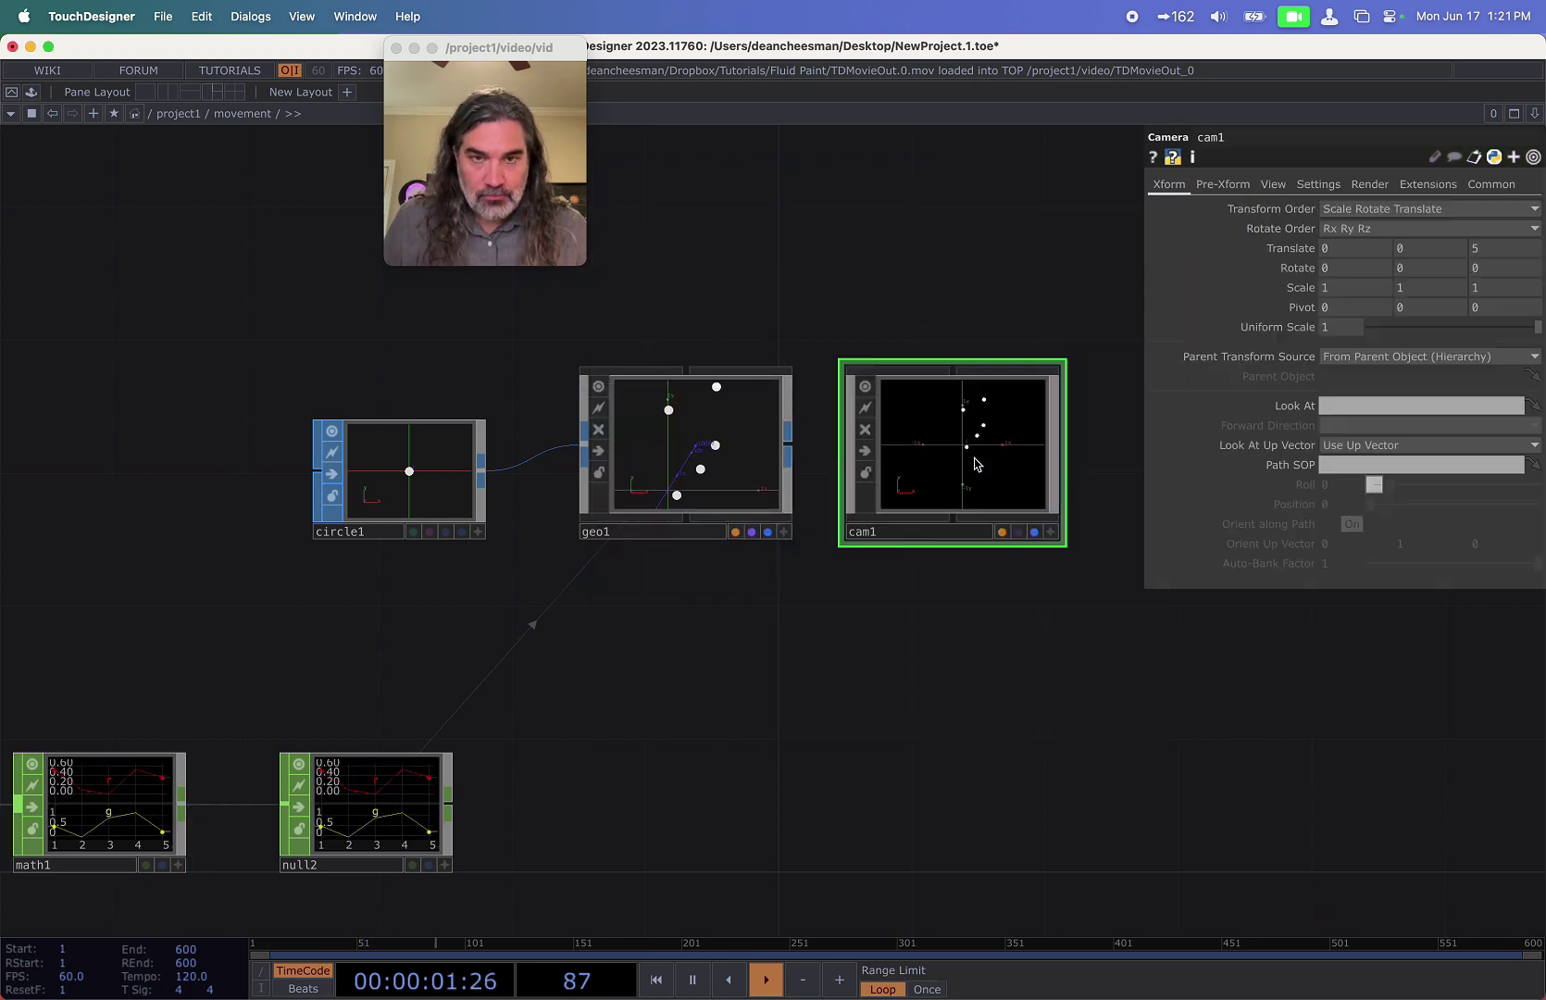
Set the camera to Orthographic projection with a Bottom-Left ortho origin and an ortho width of 0.5625.
{"action": "left_click", "coordinate": [1273, 184]}
{"action": "left_click", "coordinate": [1361, 208]}
{"action": "left_click", "coordinate": [1356, 247]}
{"action": "left_click", "coordinate": [1356, 248]}
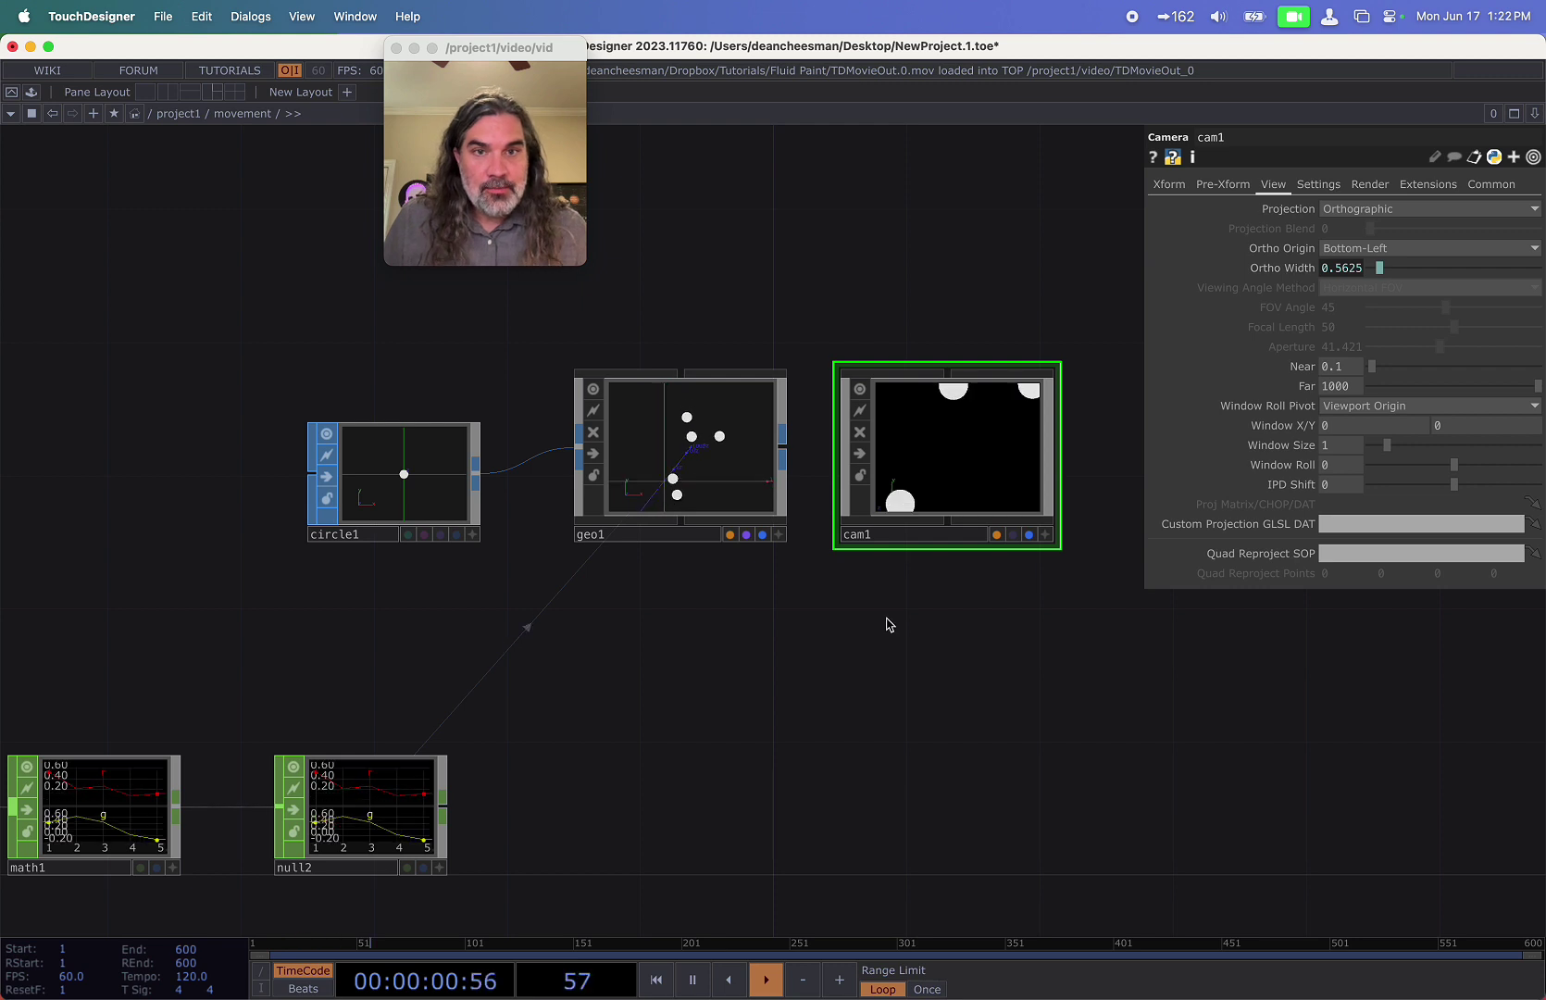
{"action": "key", "text": "Tab"}
{"action": "left_click", "coordinate": [479, 487]}
{"action": "type", "text": "re"}
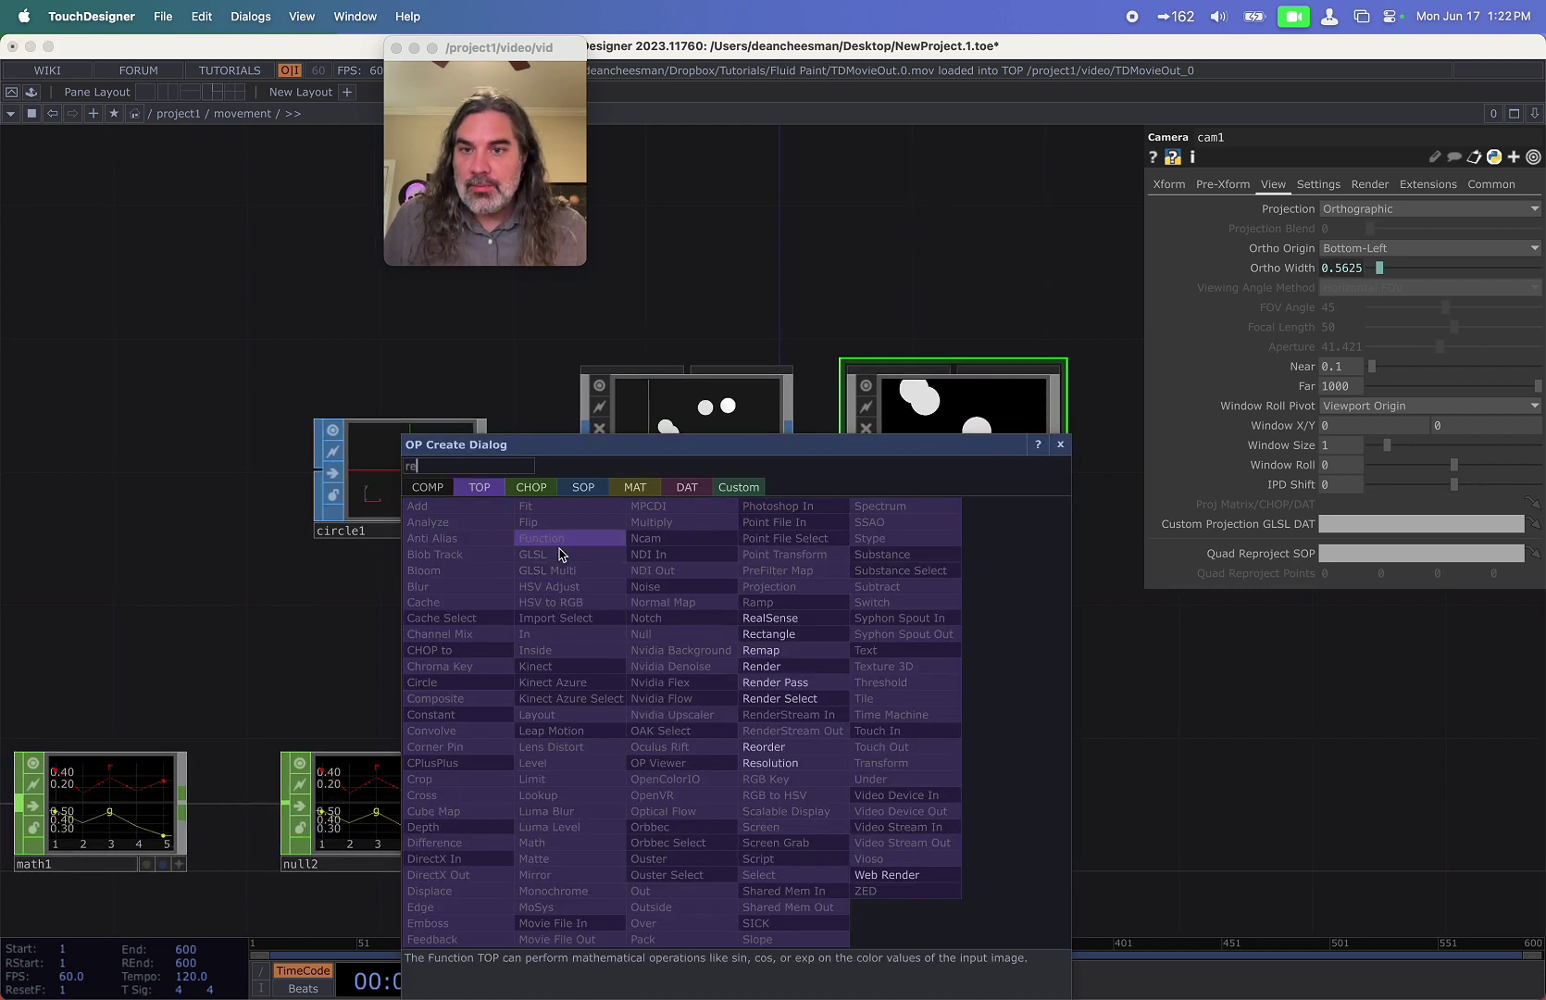
{"action": "left_click", "coordinate": [772, 748]}
Add a Render TOP below the Geometry and Camera COMPs.
{"action": "key", "text": "Tab"}
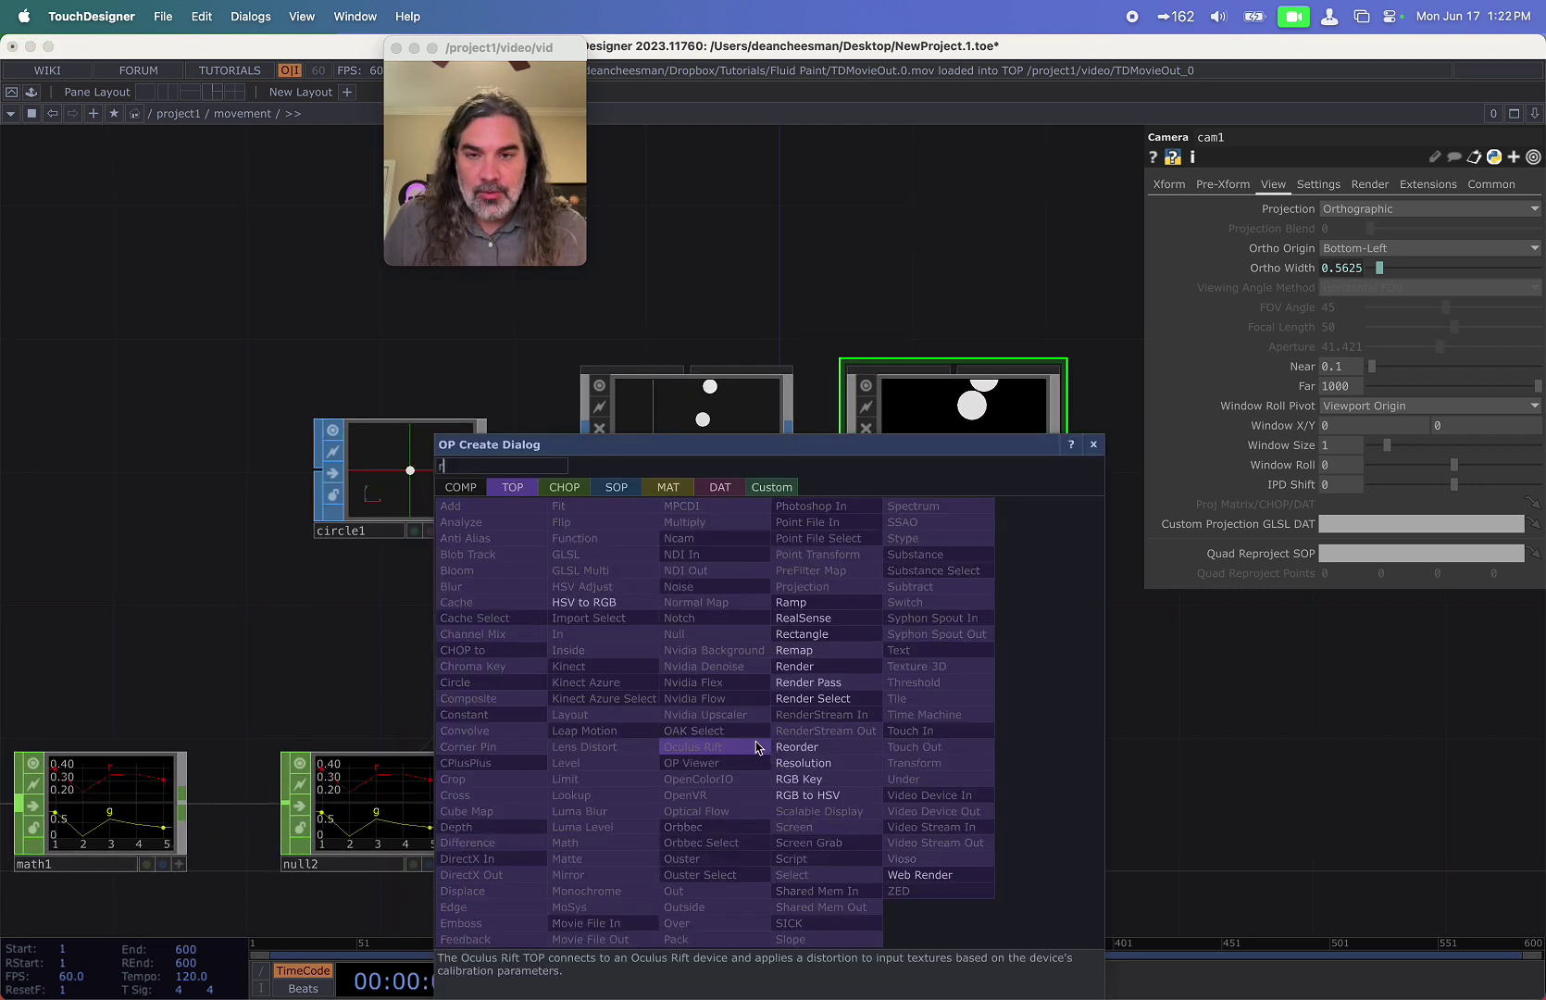
{"action": "type", "text": "re"}
{"action": "left_click", "coordinate": [795, 666]}
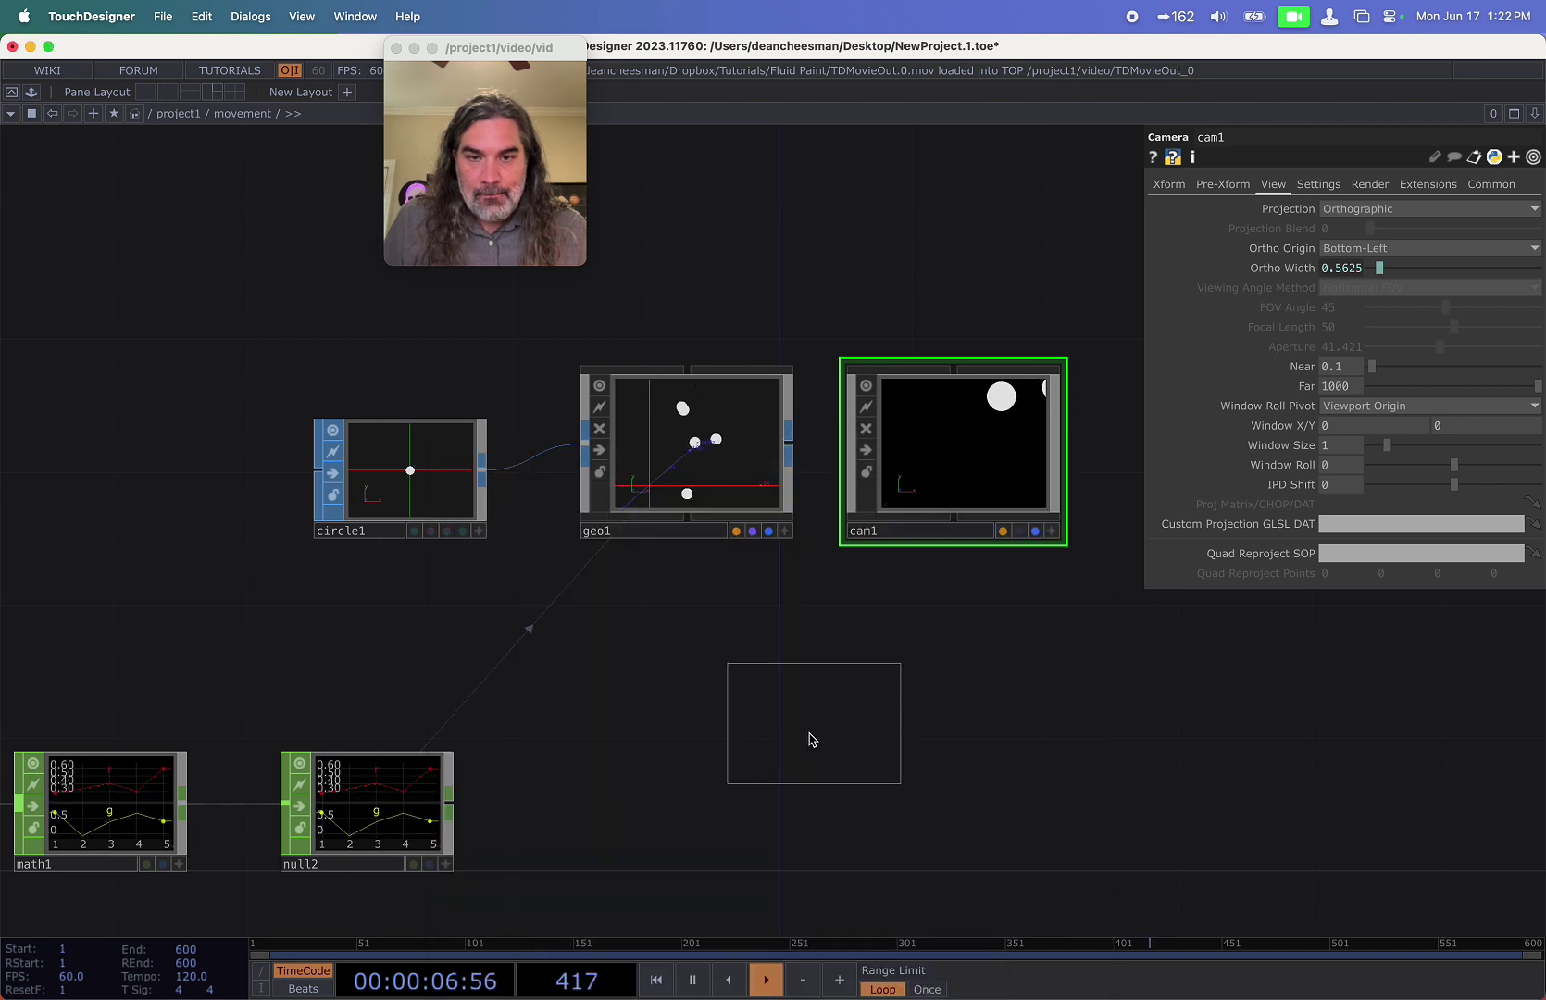
{"action": "left_click", "coordinate": [767, 812]}
Set the Render TOP's resolution to 1080 by 1920.
{"action": "left_click", "coordinate": [1484, 184]}
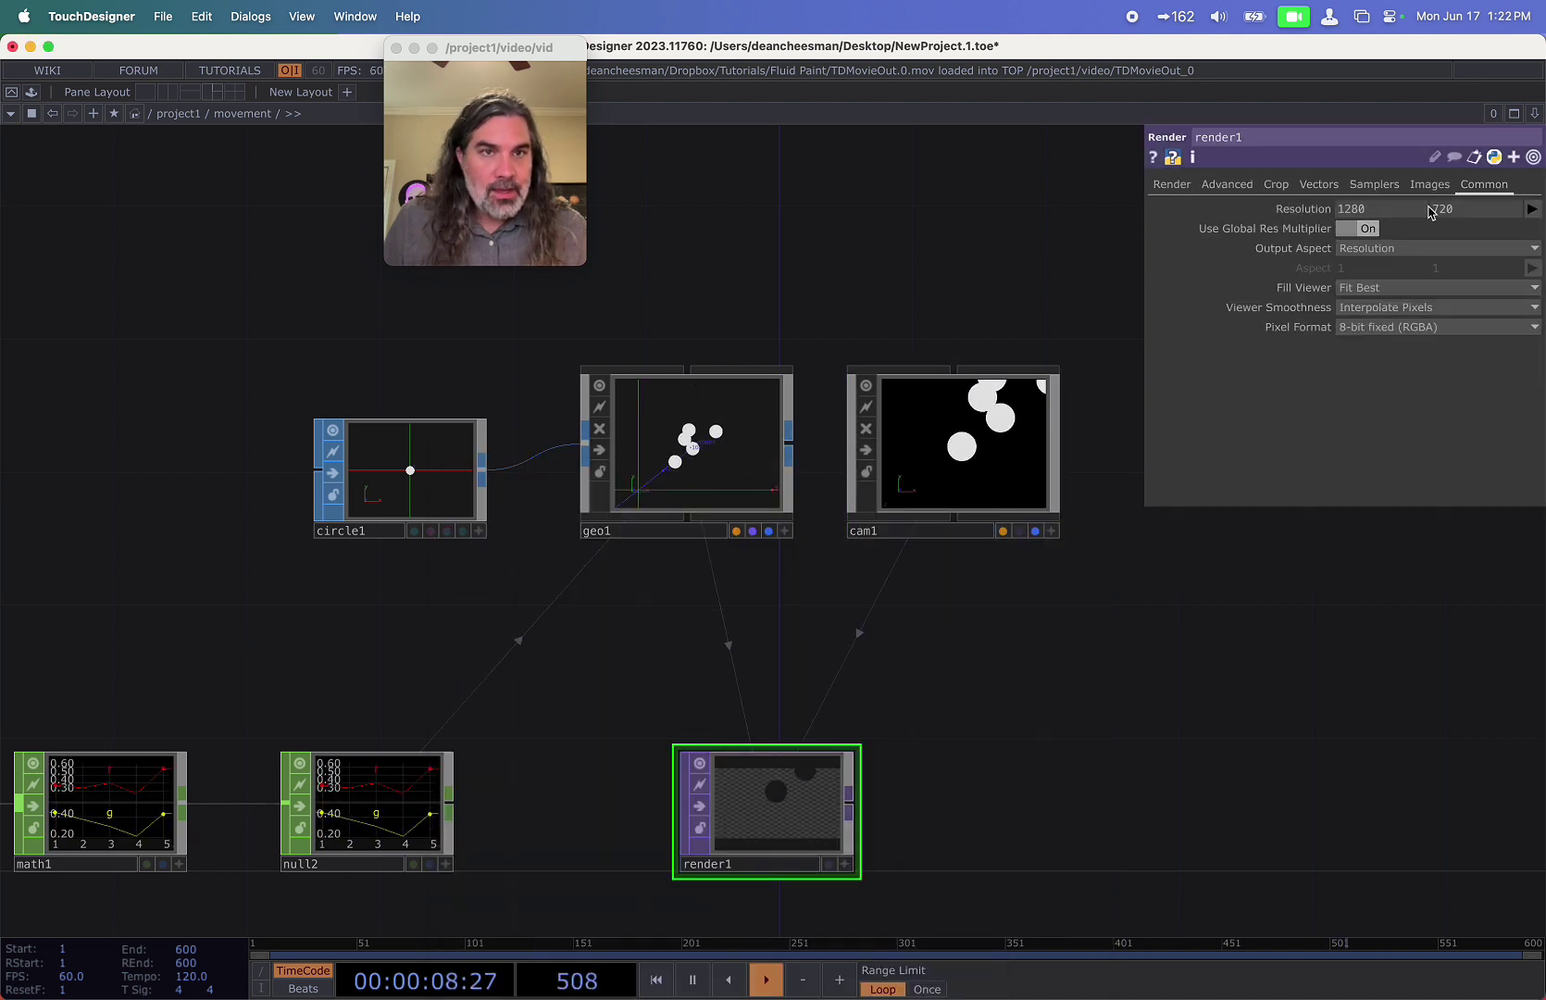
{"action": "left_click", "coordinate": [1349, 213]}
{"action": "type", "text": "108"}
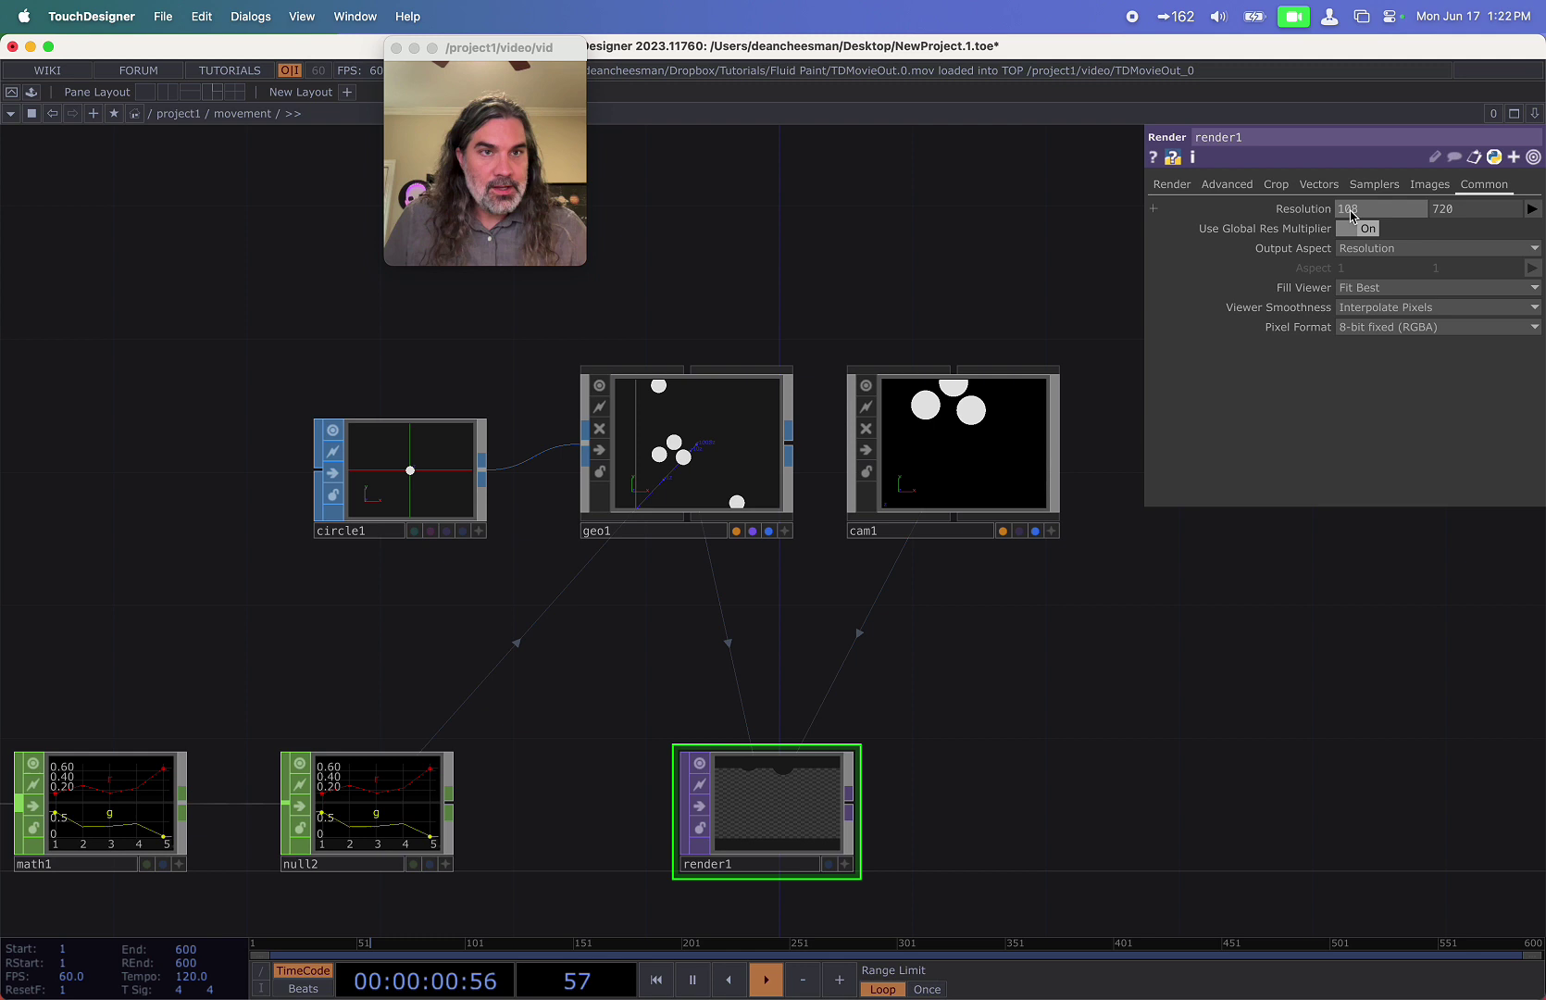
{"action": "type", "text": "0"}
{"action": "key", "text": "Tab"}
{"action": "type", "text": "1920"}
{"action": "key", "text": "Return"}
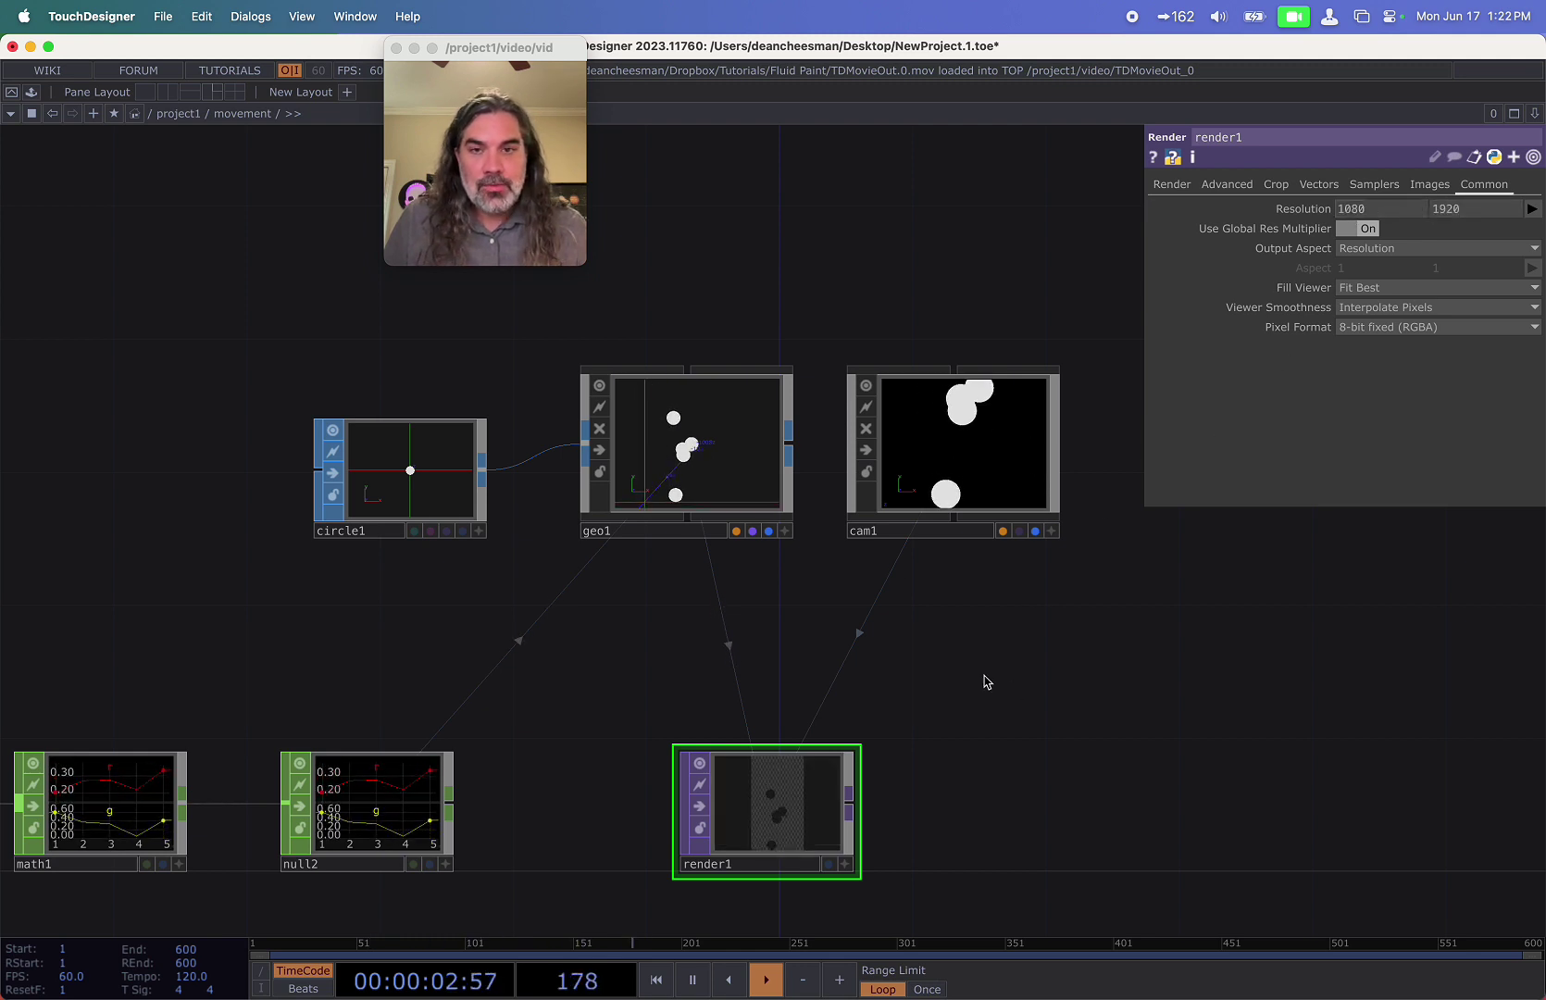
Add a Constant MAT above the Geometry COMP and assign it as the geometry's material.
{"action": "key", "text": "Tab"}
{"action": "left_click", "coordinate": [592, 94]}
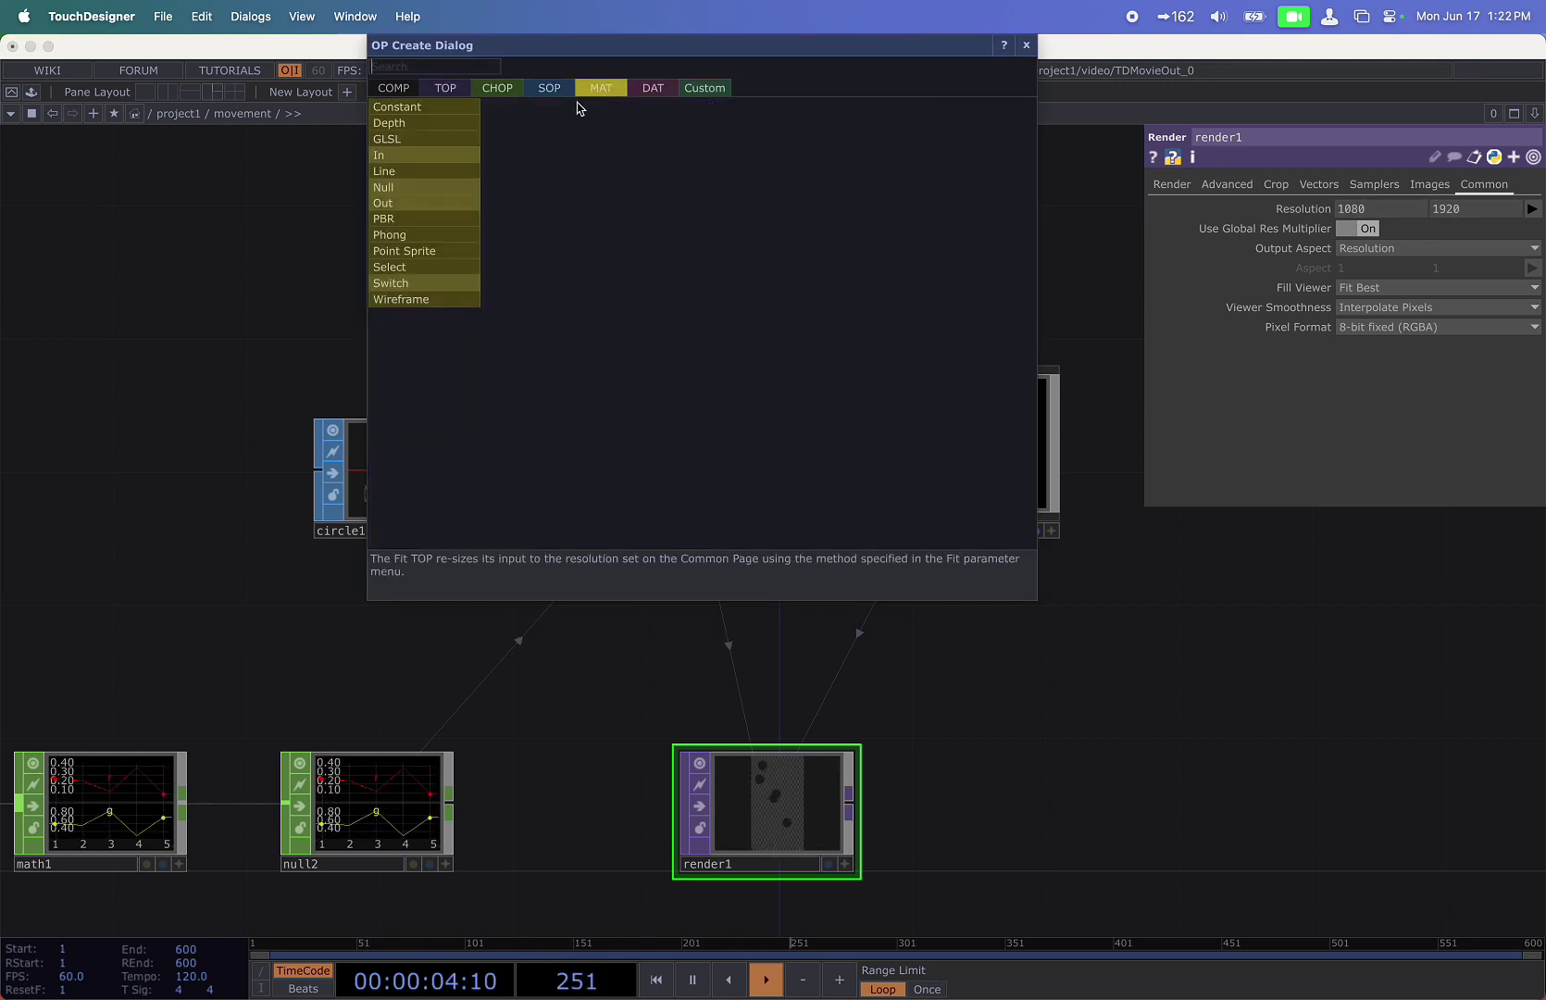
{"action": "left_click", "coordinate": [424, 107]}
{"action": "left_click", "coordinate": [704, 277]}
{"action": "left_click_drag", "start_coordinate": [704, 278], "coordinate": [711, 412]}
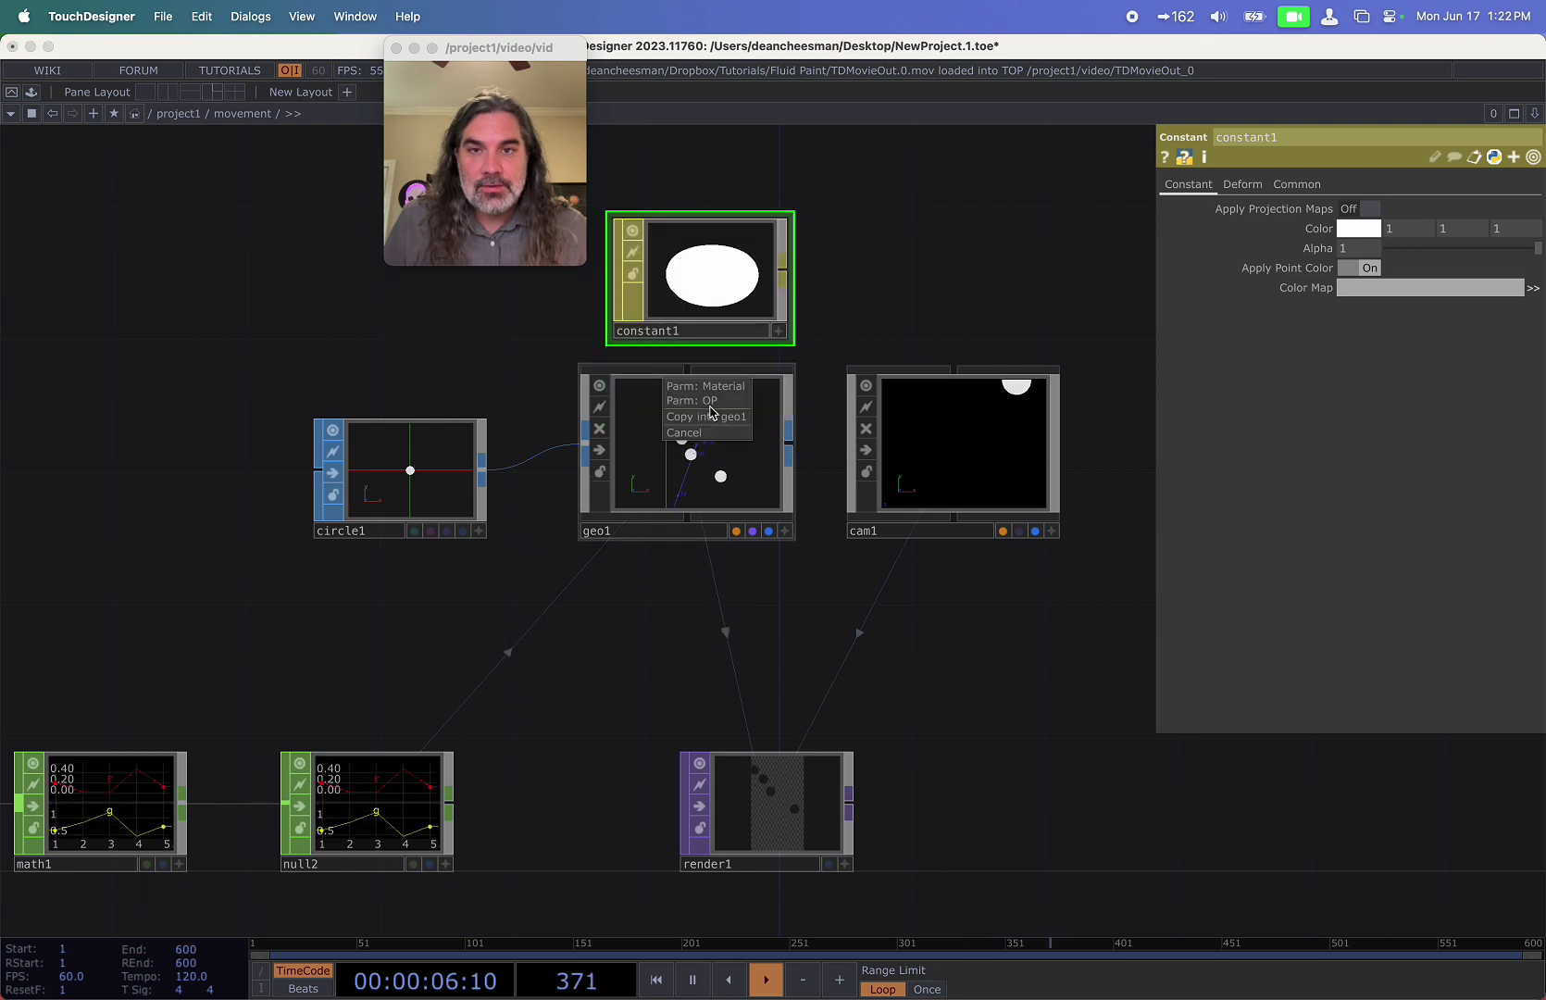
{"action": "left_click", "coordinate": [726, 388]}
Examine how the moving circles fill the portrait frame in the Render TOP's viewer.
{"action": "left_click_drag", "start_coordinate": [933, 680], "coordinate": [918, 588]}
{"action": "scroll", "coordinate": [796, 734], "scroll_direction": "up", "scroll_amount": 4}
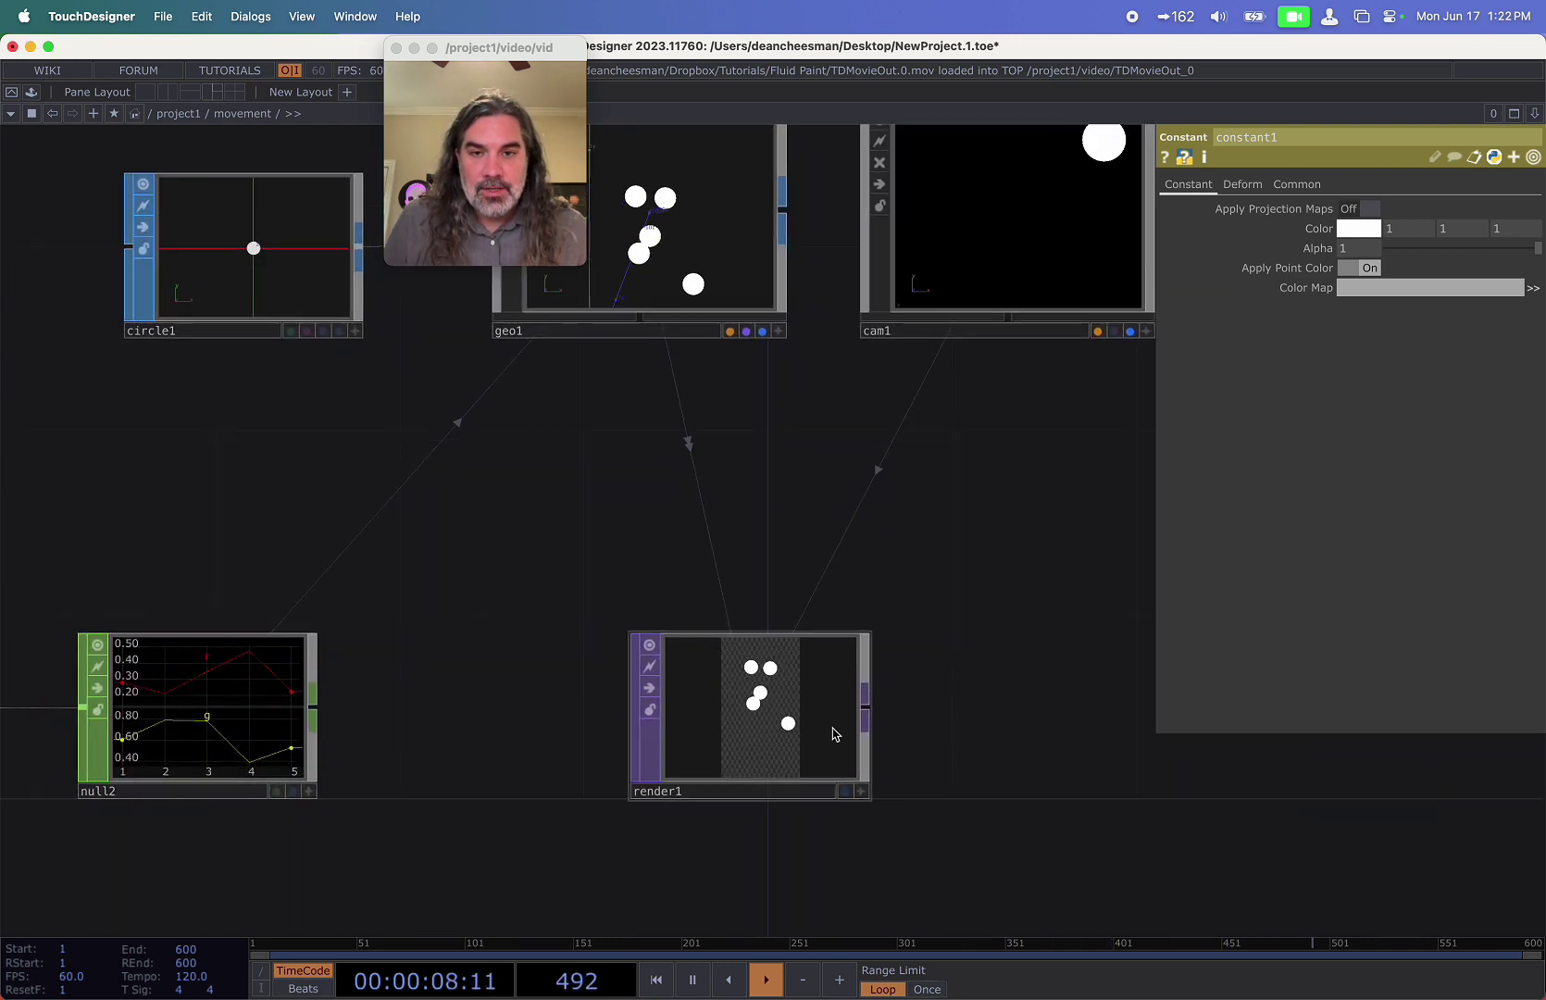
{"action": "scroll", "coordinate": [772, 744], "scroll_direction": "up", "scroll_amount": 3}
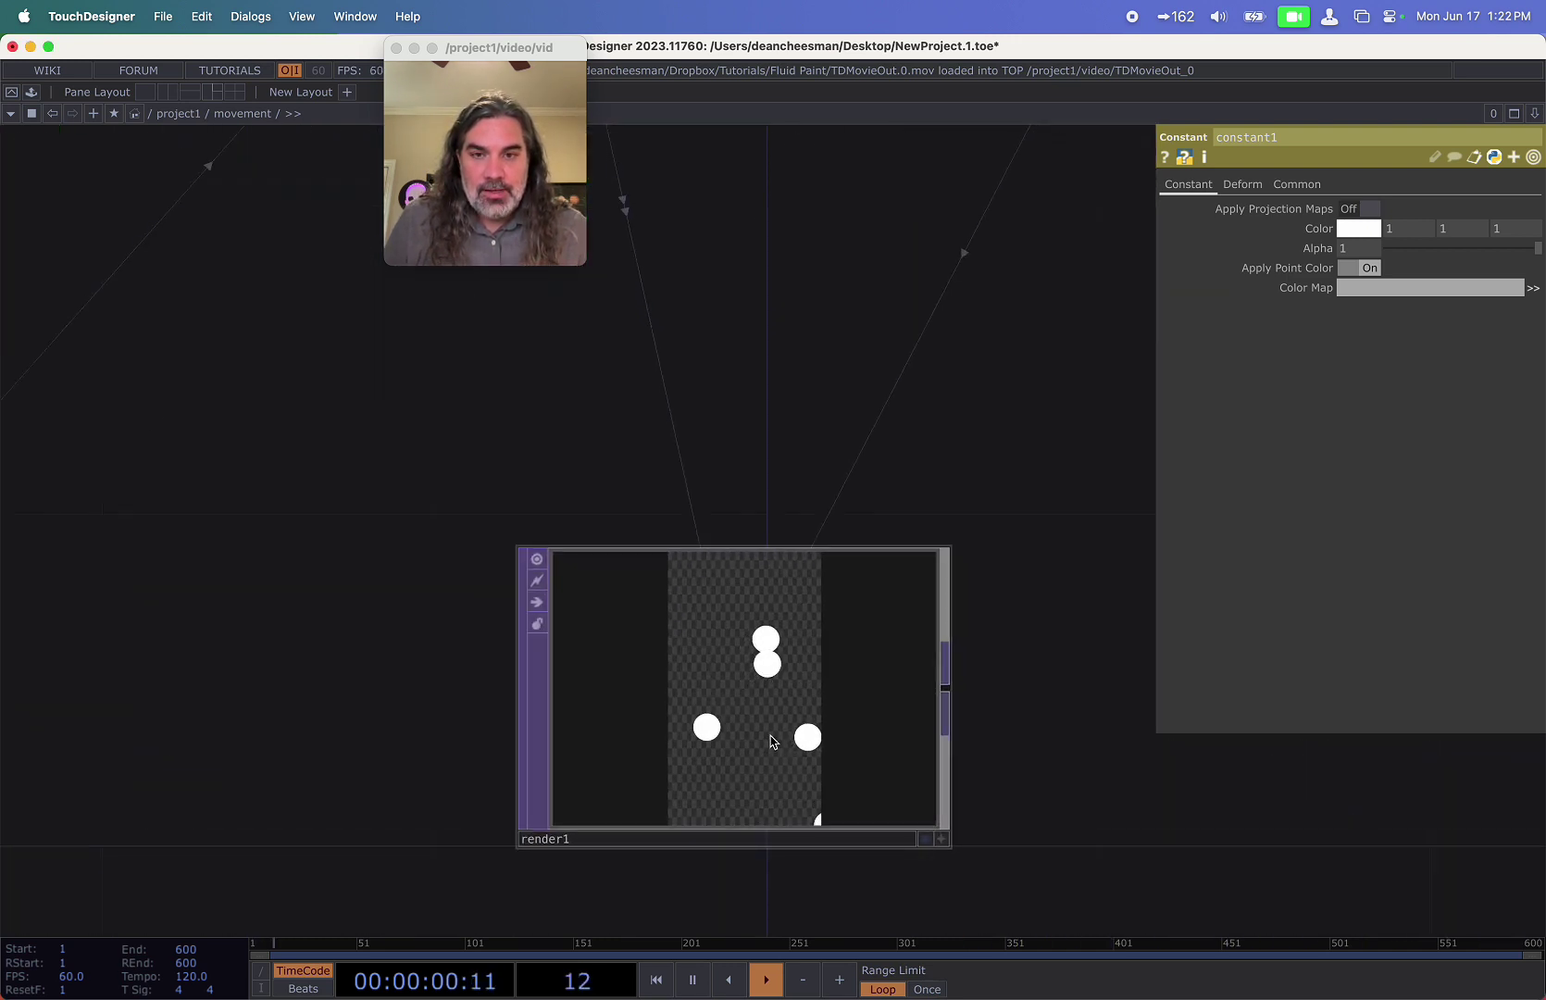
{"action": "scroll", "coordinate": [772, 656], "scroll_direction": "down", "scroll_amount": 6}
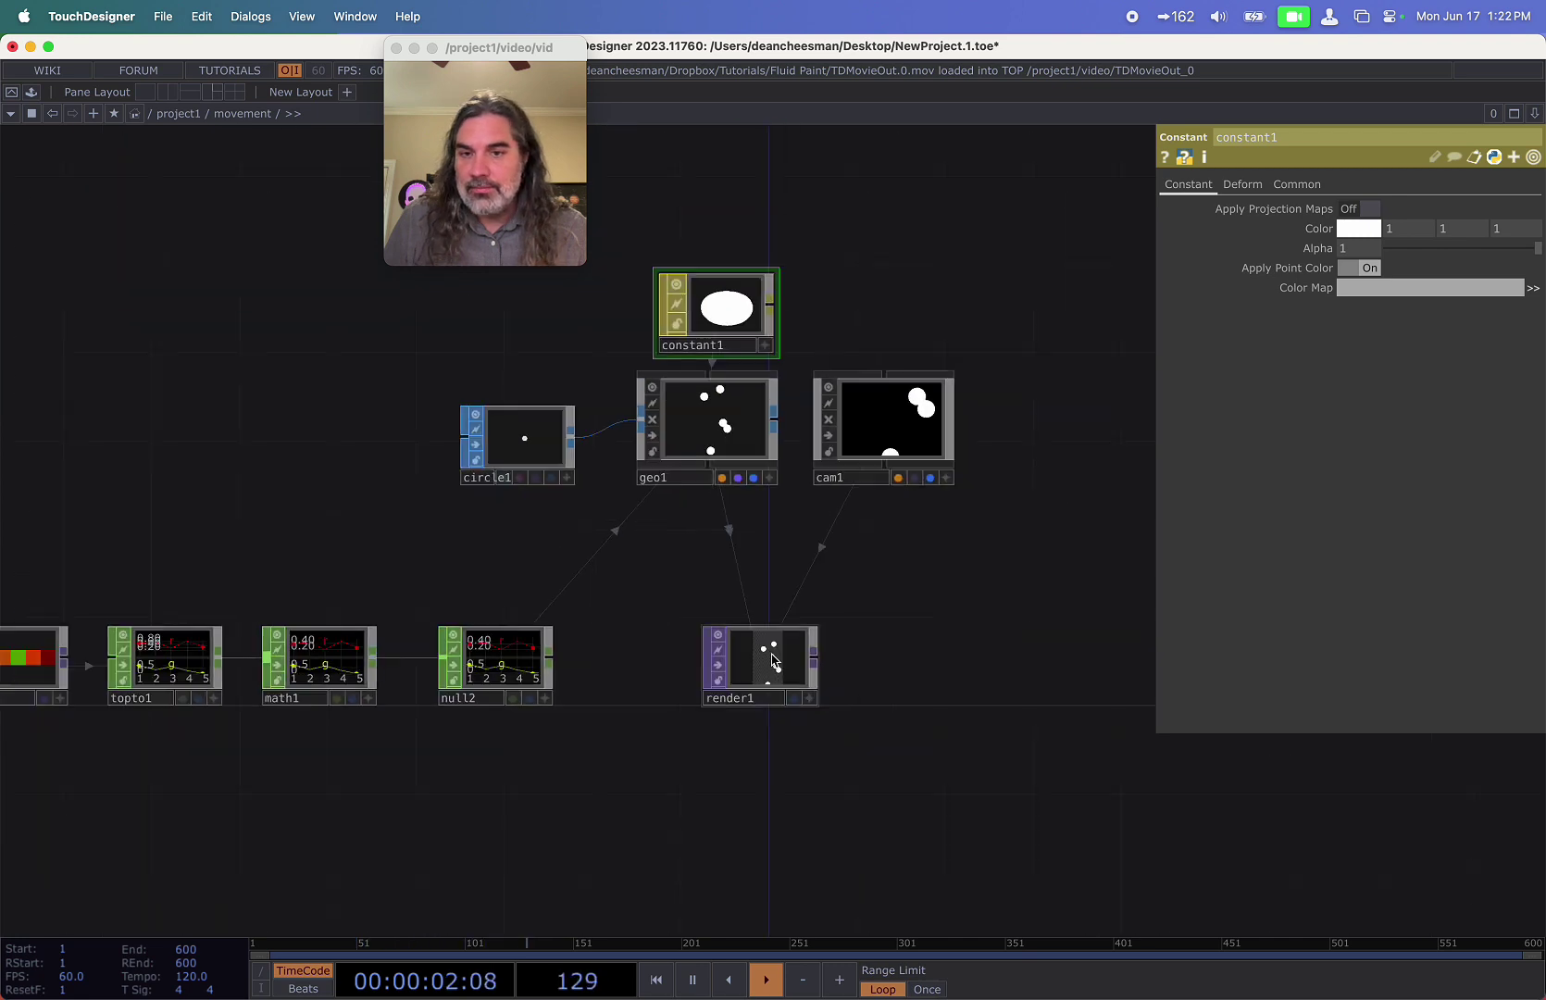
{"action": "scroll", "coordinate": [775, 660], "scroll_direction": "up", "scroll_amount": 3}
{"action": "scroll", "coordinate": [773, 659], "scroll_direction": "up", "scroll_amount": 1}
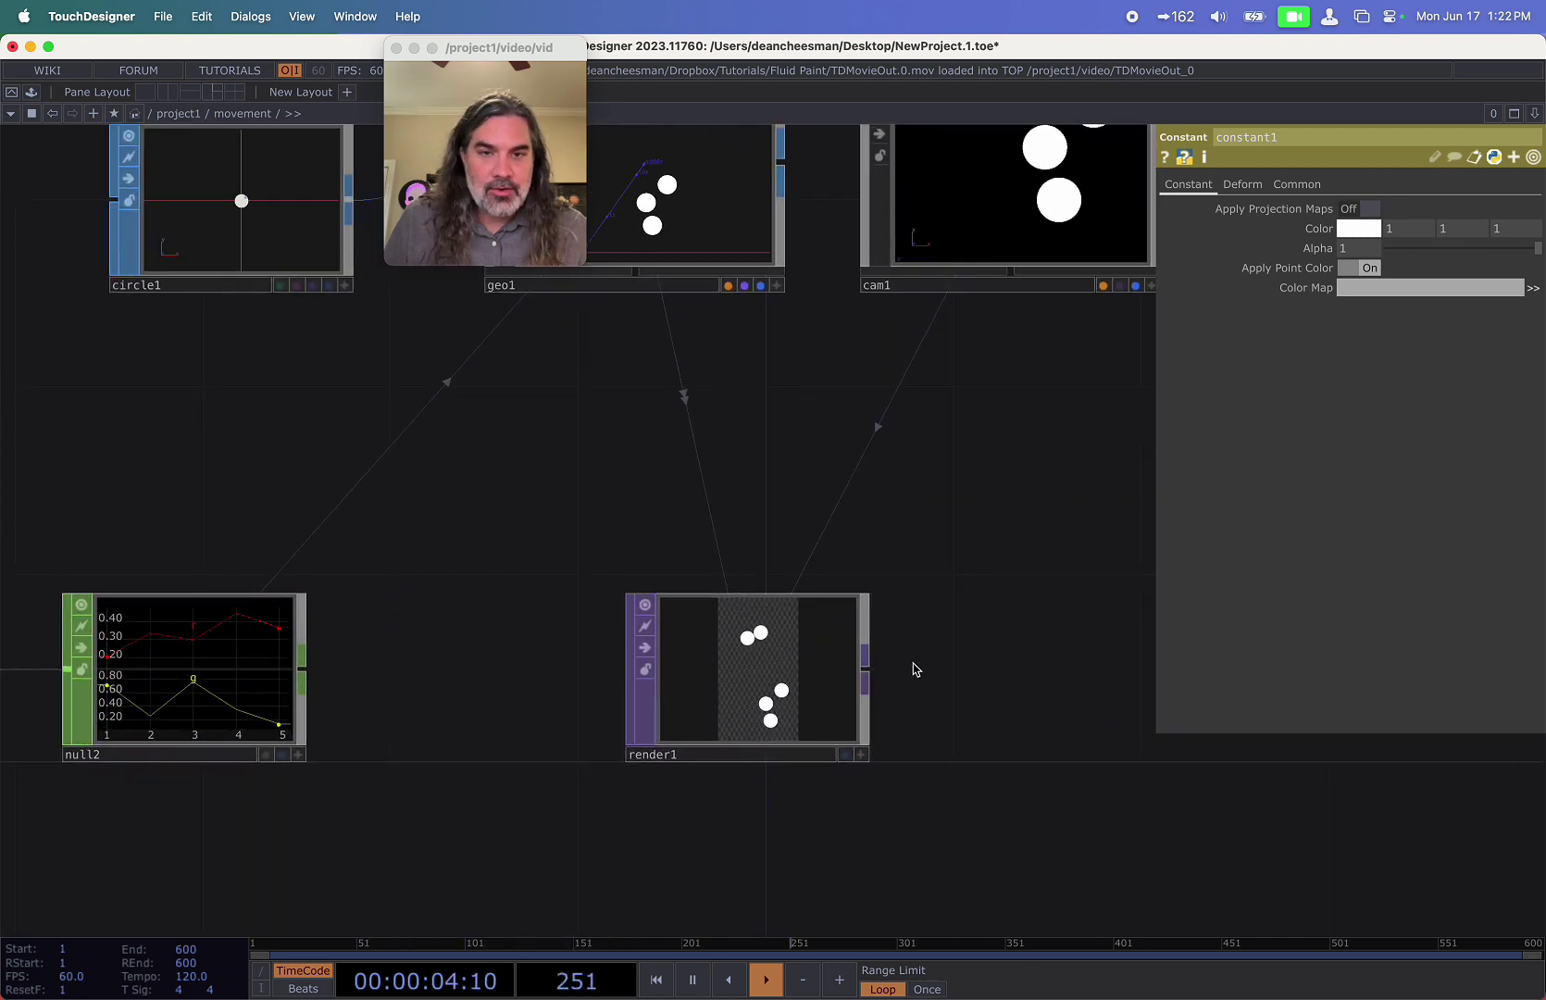
Add an Out TOP fed by the Render TOP and place it well to the right of the render node.
{"action": "key", "text": "Tab"}
{"action": "left_click", "coordinate": [972, 834]}
{"action": "left_click", "coordinate": [1058, 653]}
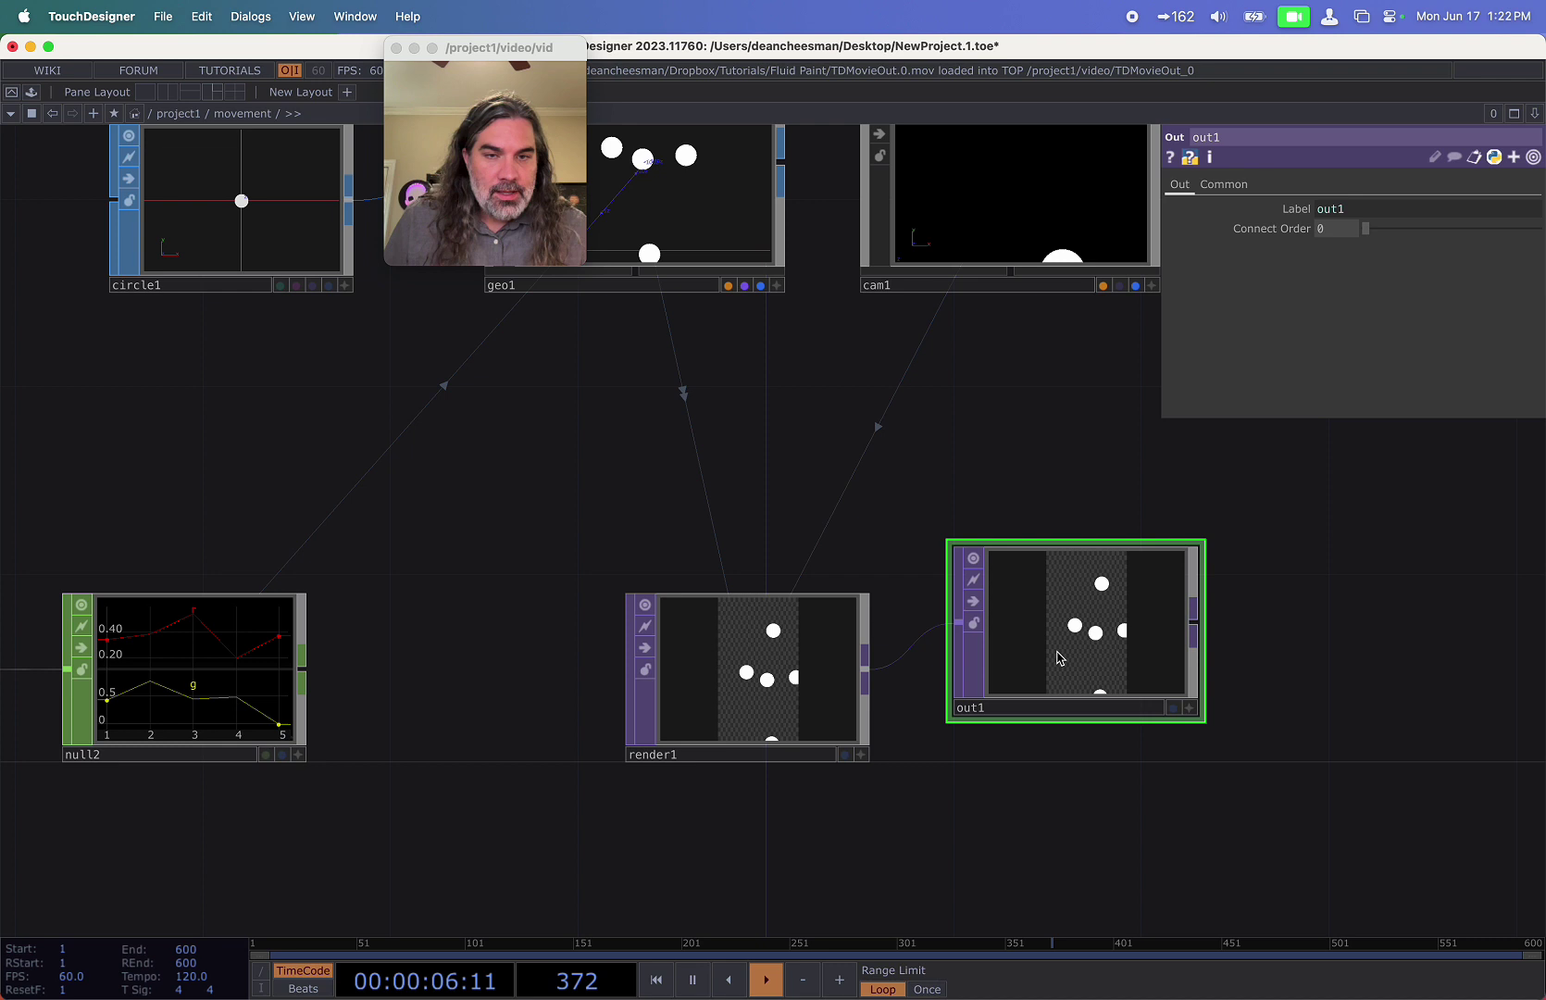
{"action": "left_click_drag", "start_coordinate": [842, 782], "coordinate": [410, 745]}
{"action": "left_click_drag", "start_coordinate": [665, 618], "coordinate": [1000, 667]}
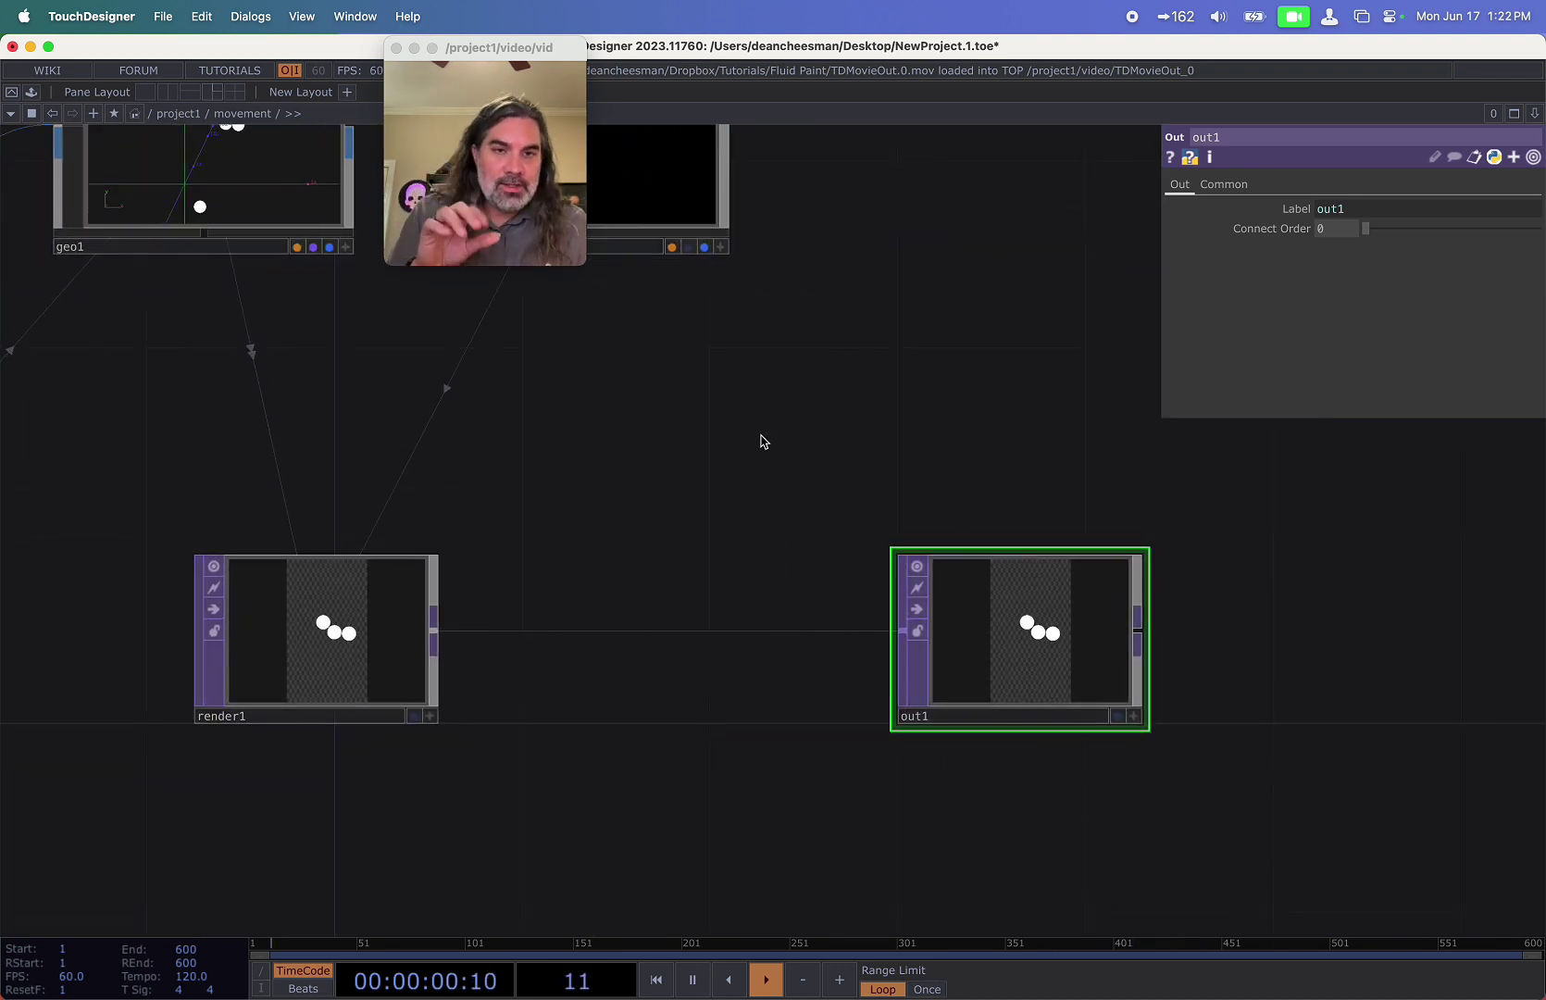
{"action": "left_click_drag", "start_coordinate": [761, 442], "coordinate": [565, 545]}
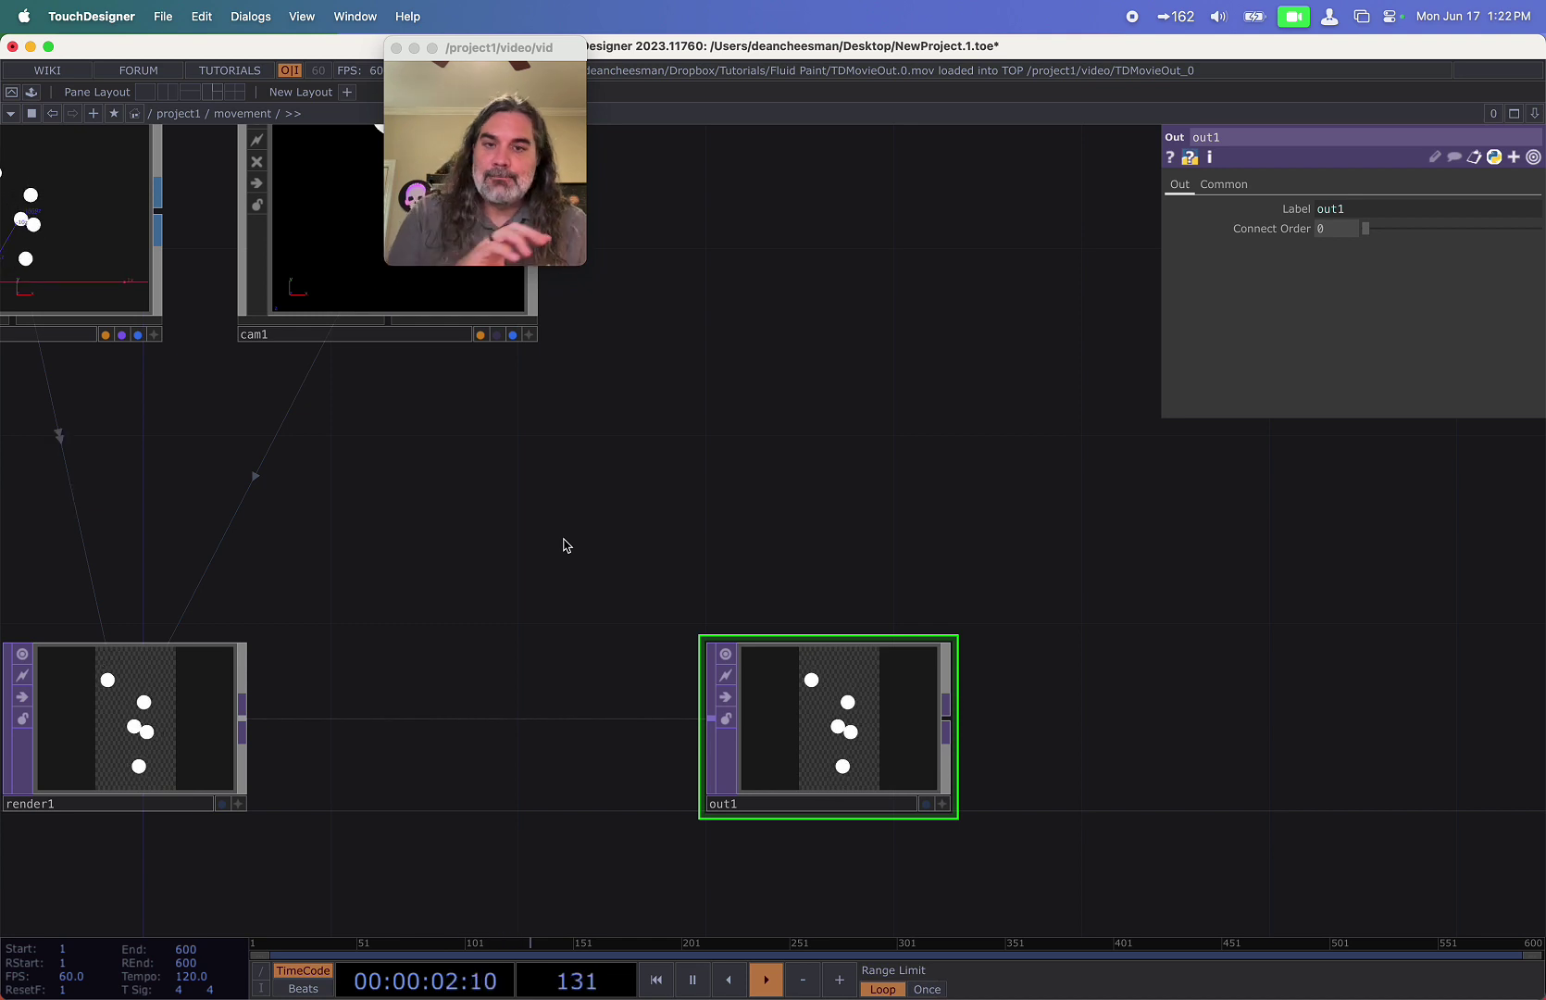
{"action": "left_click_drag", "start_coordinate": [713, 502], "coordinate": [735, 601]}
{"action": "scroll", "coordinate": [729, 528], "scroll_direction": "down", "scroll_amount": 2}
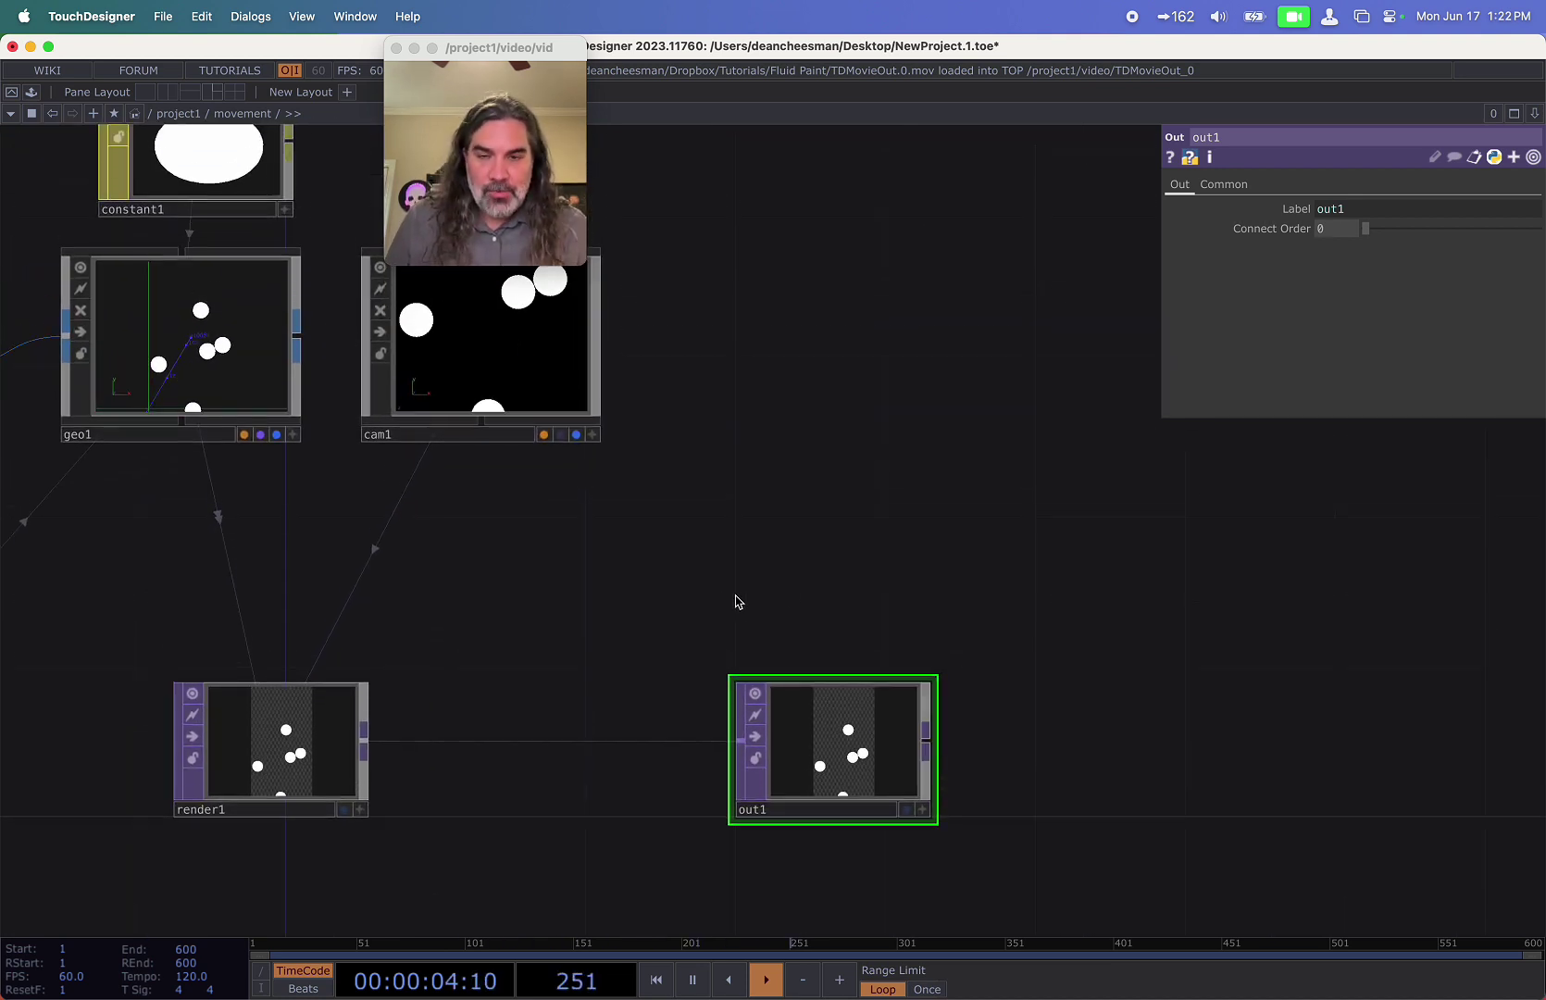
{"action": "left_click_drag", "start_coordinate": [910, 566], "coordinate": [937, 569]}
Go up to the project1 network and add a Null TOP wired to the movement component's output.
{"action": "key", "text": "u"}
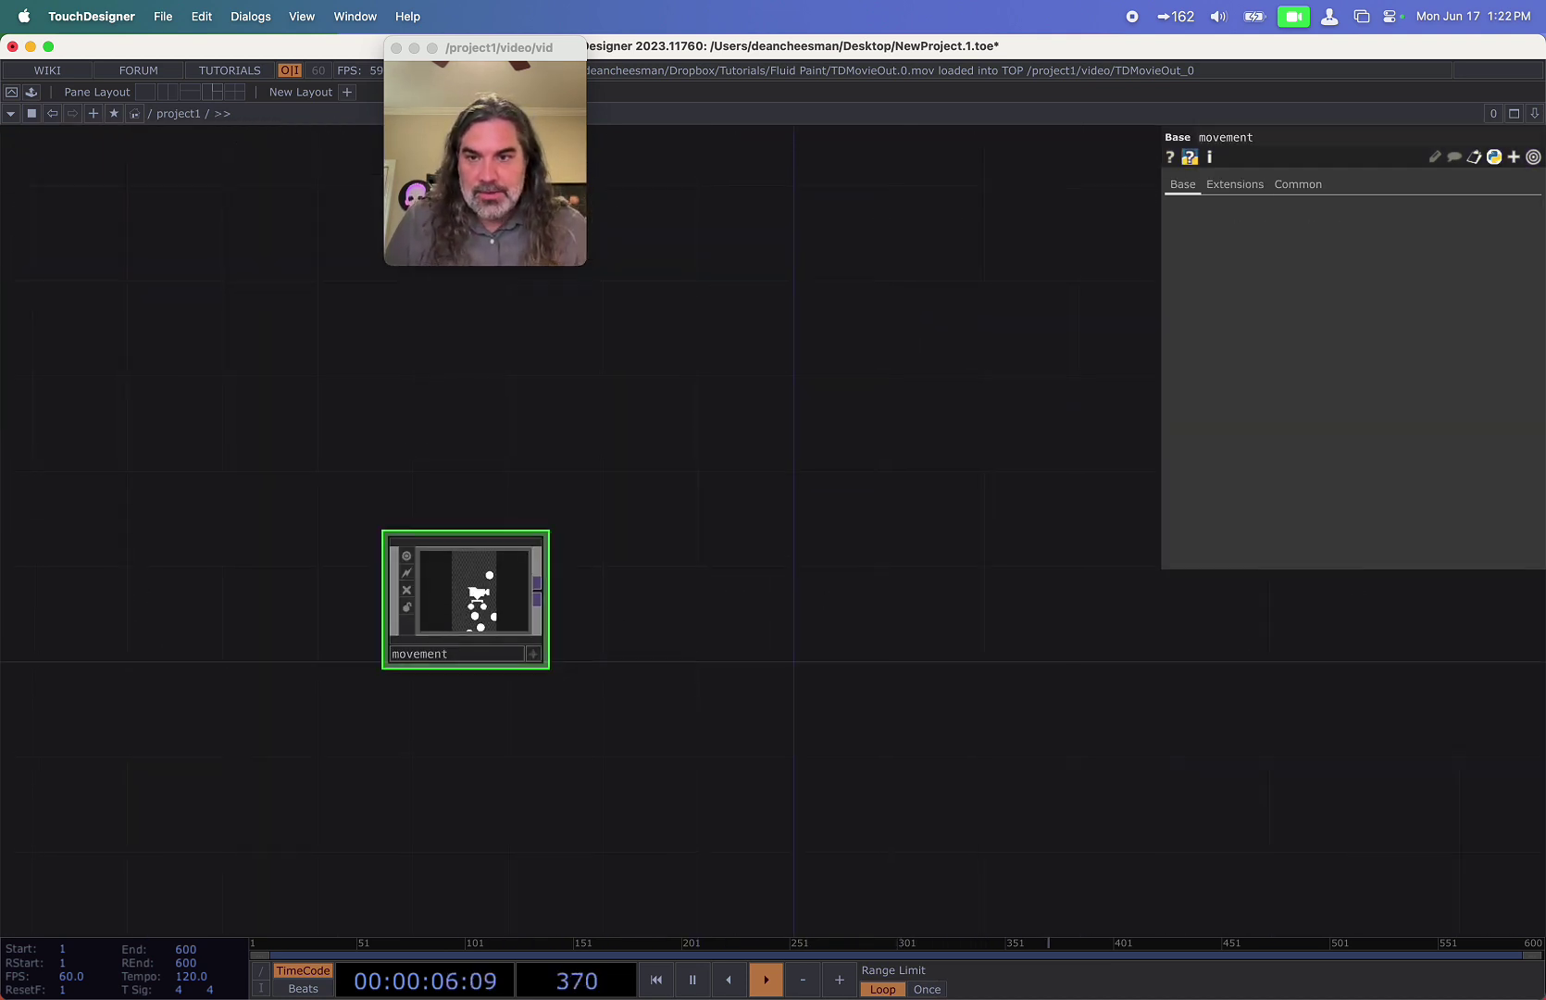
{"action": "left_click", "coordinate": [556, 592]}
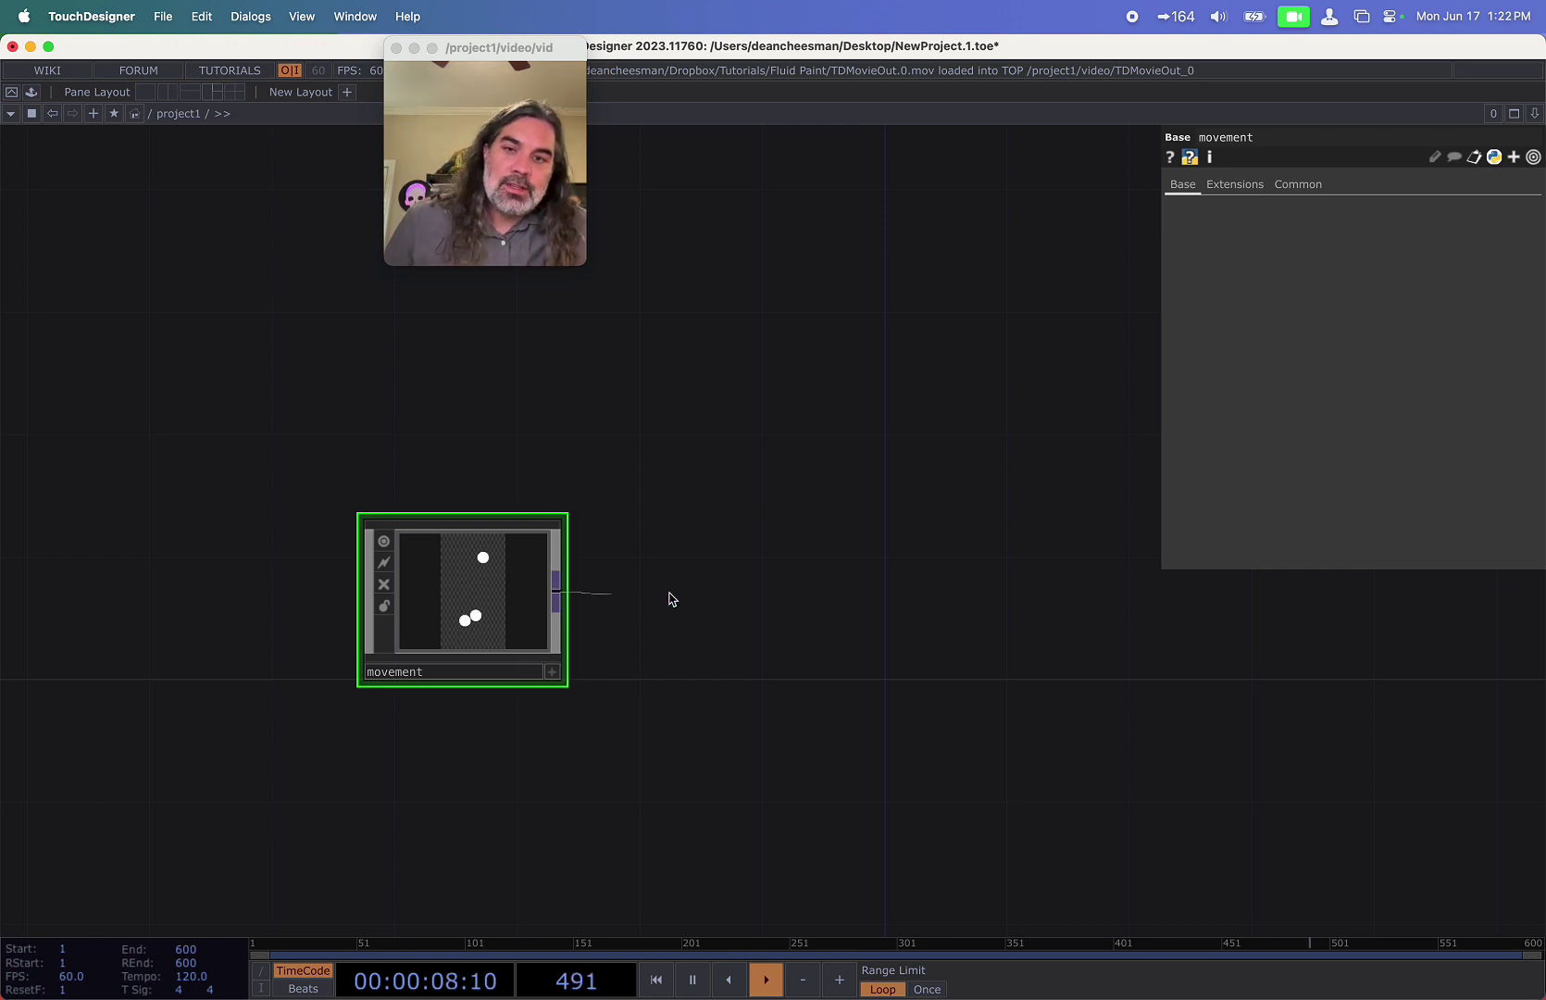
{"action": "key", "text": "Tab"}
{"action": "left_click", "coordinate": [635, 513]}
{"action": "left_click", "coordinate": [723, 615]}
{"action": "left_click_drag", "start_coordinate": [696, 509], "coordinate": [598, 488]}
{"action": "right_click_drag", "start_coordinate": [655, 463], "coordinate": [348, 647]}
{"action": "mouse_move", "coordinate": [417, 617]}
{"action": "left_mouse_down"}
{"action": "mouse_move", "coordinate": [203, 617]}
{"action": "mouse_move", "coordinate": [441, 615]}
{"action": "left_mouse_up"}
{"action": "left_click", "coordinate": [607, 553]}
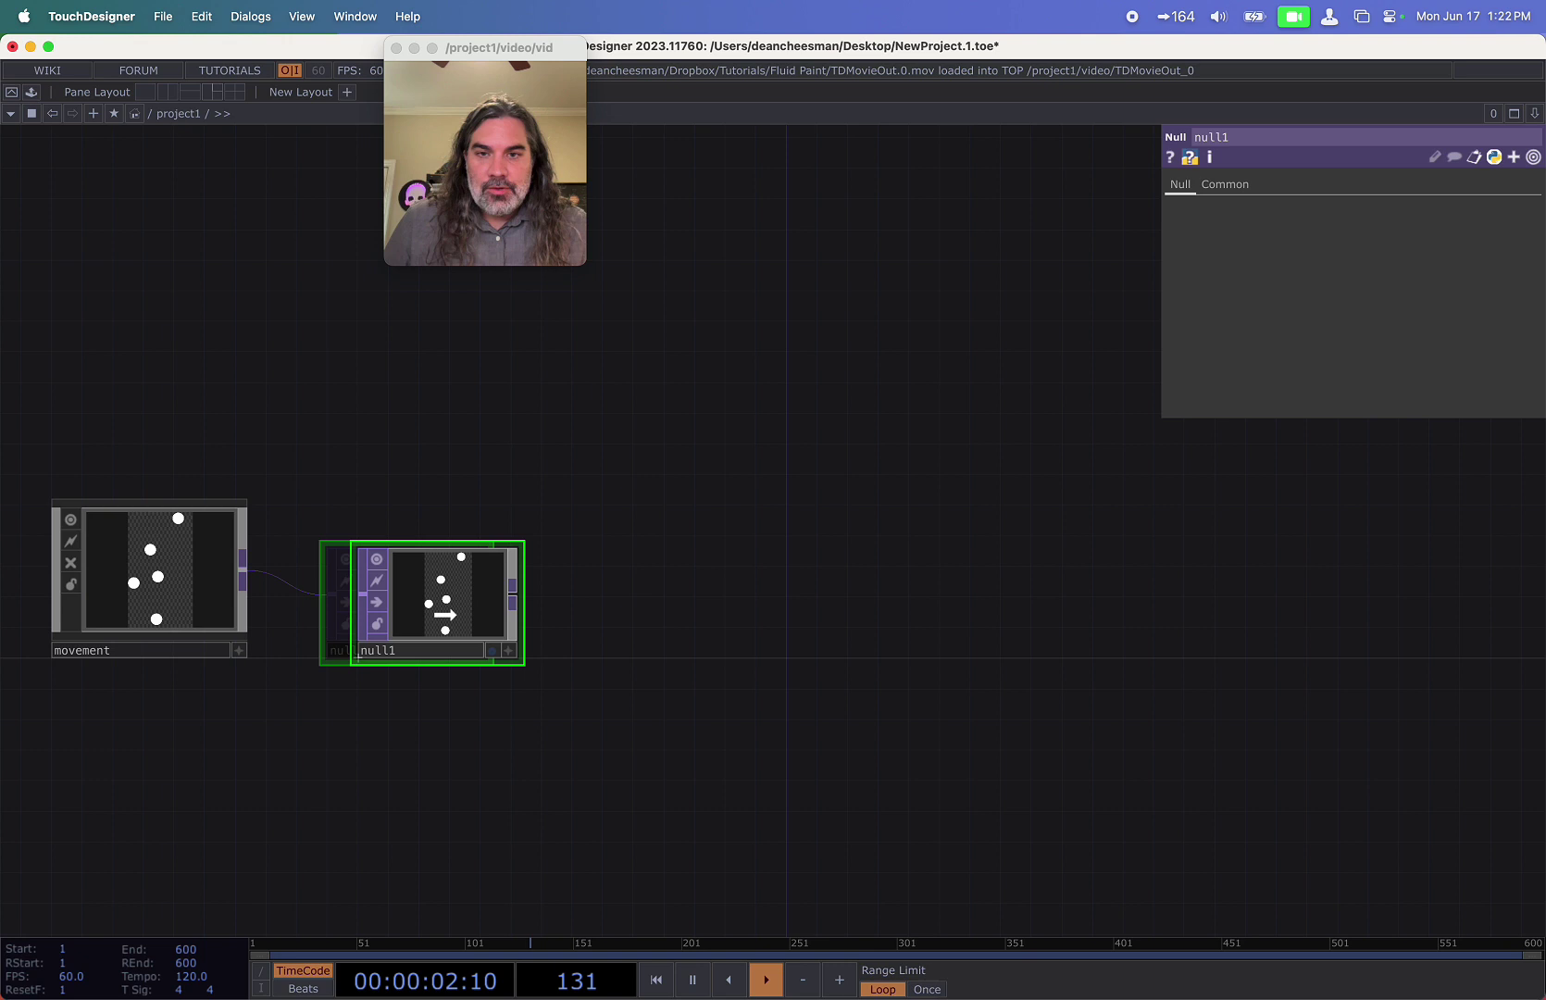
{"action": "left_click_drag", "start_coordinate": [653, 602], "coordinate": [656, 603]}
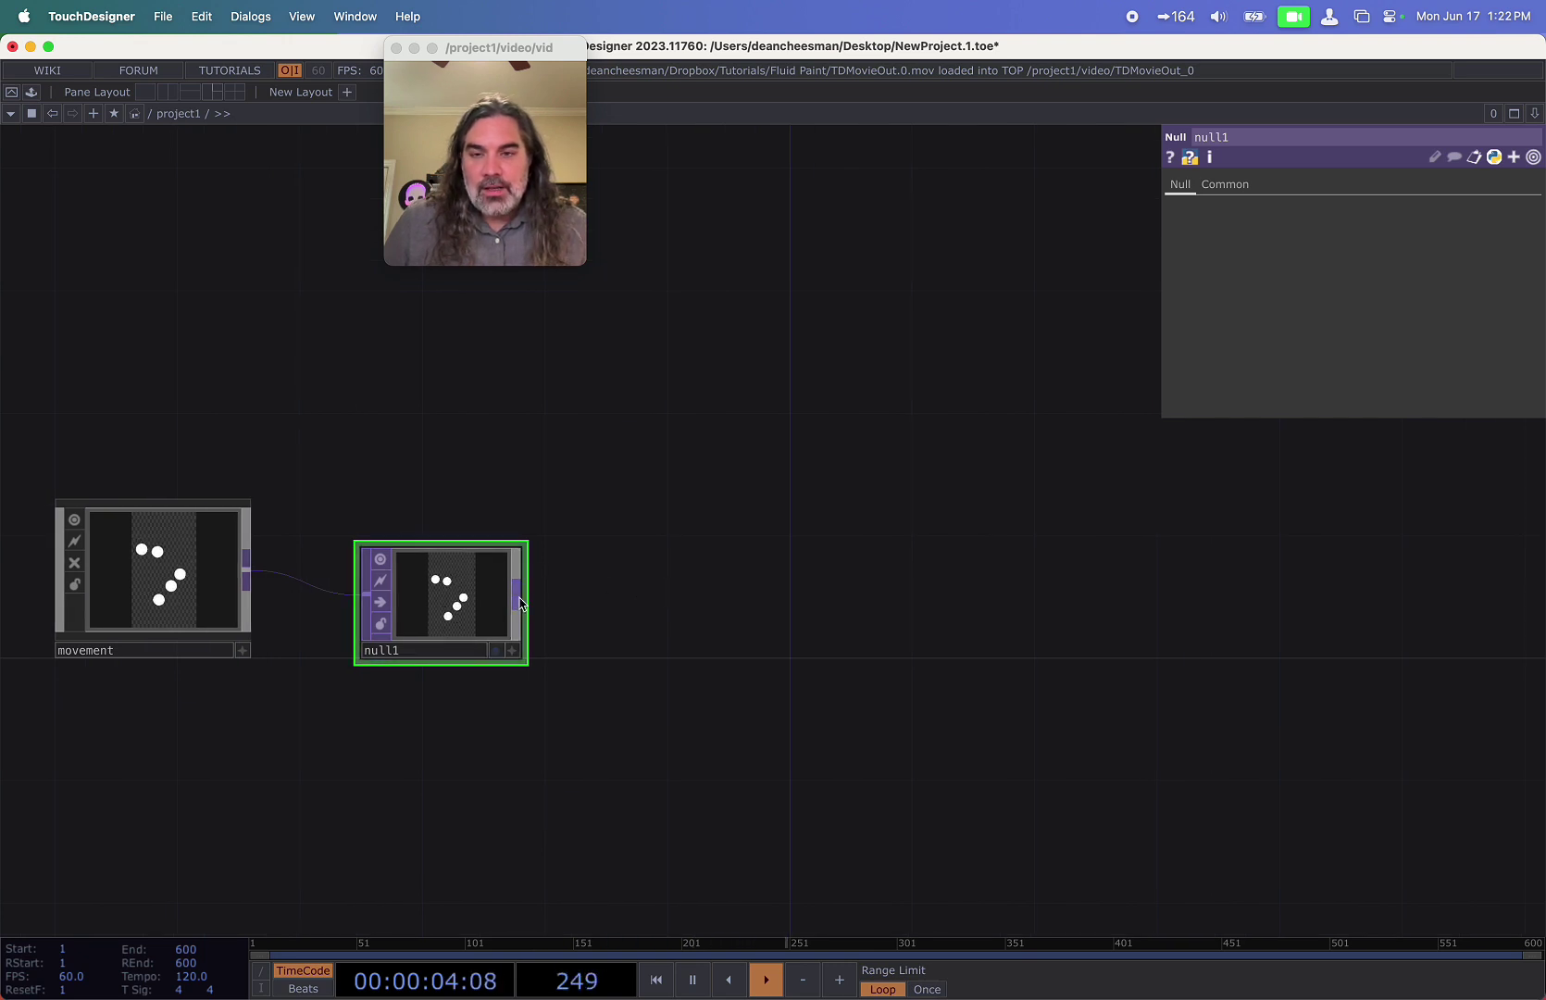
Add a Base COMP to the right of the Null TOP and name it optical_flow_feedback.
{"action": "key", "text": "Tab"}
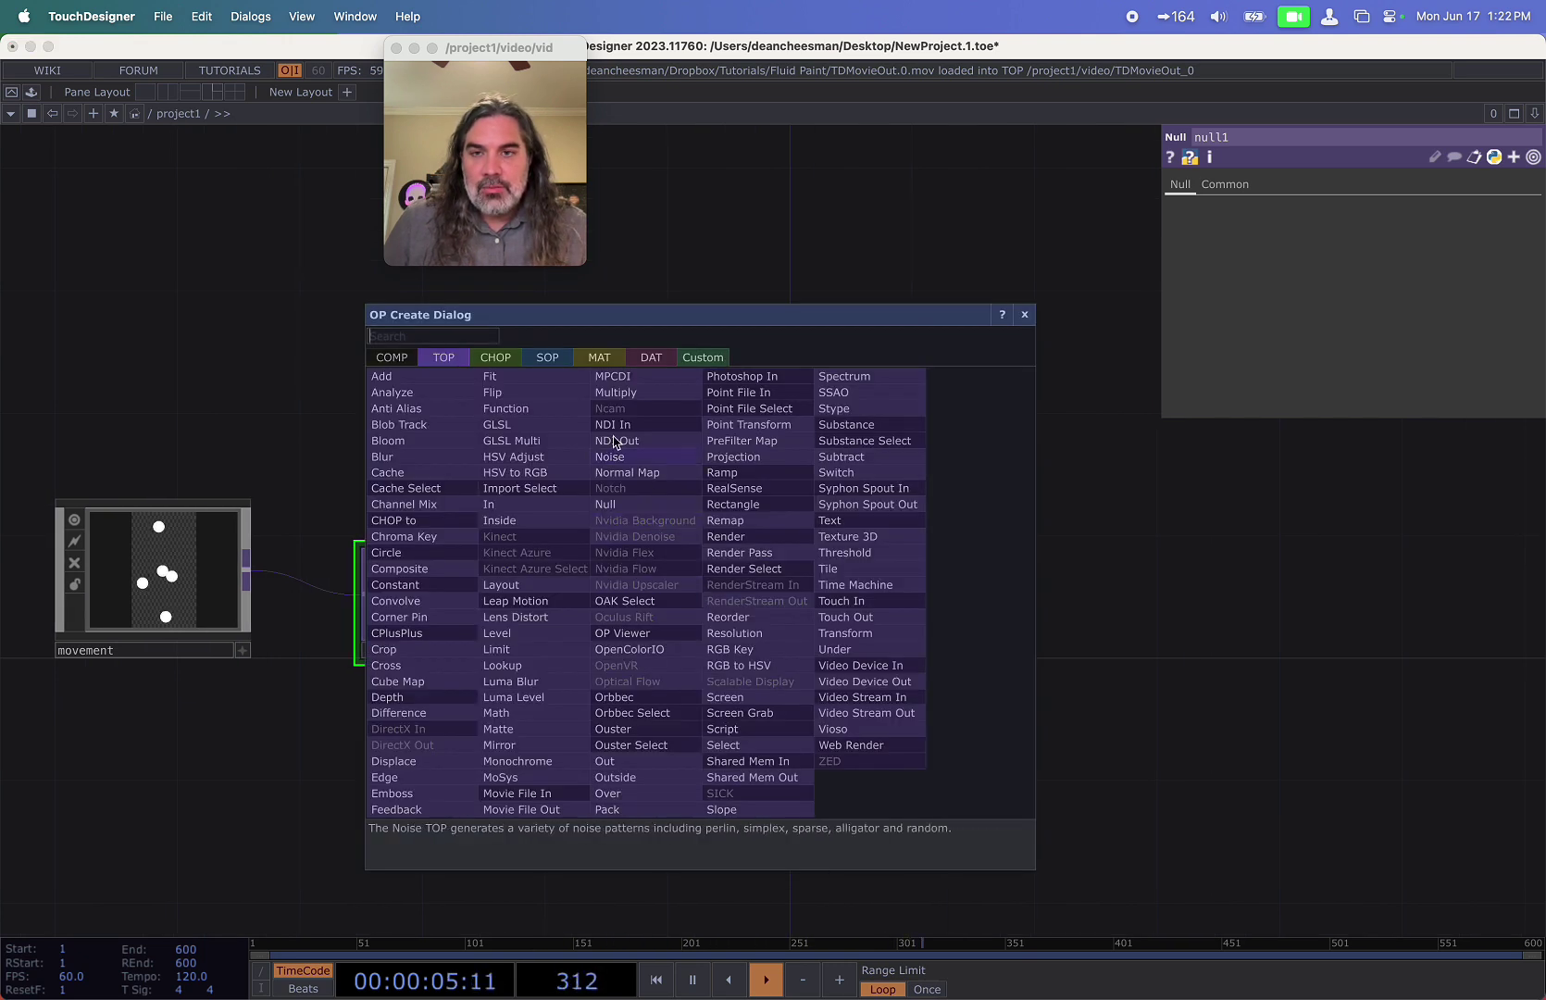
{"action": "left_click", "coordinate": [390, 358]}
{"action": "left_click", "coordinate": [613, 378]}
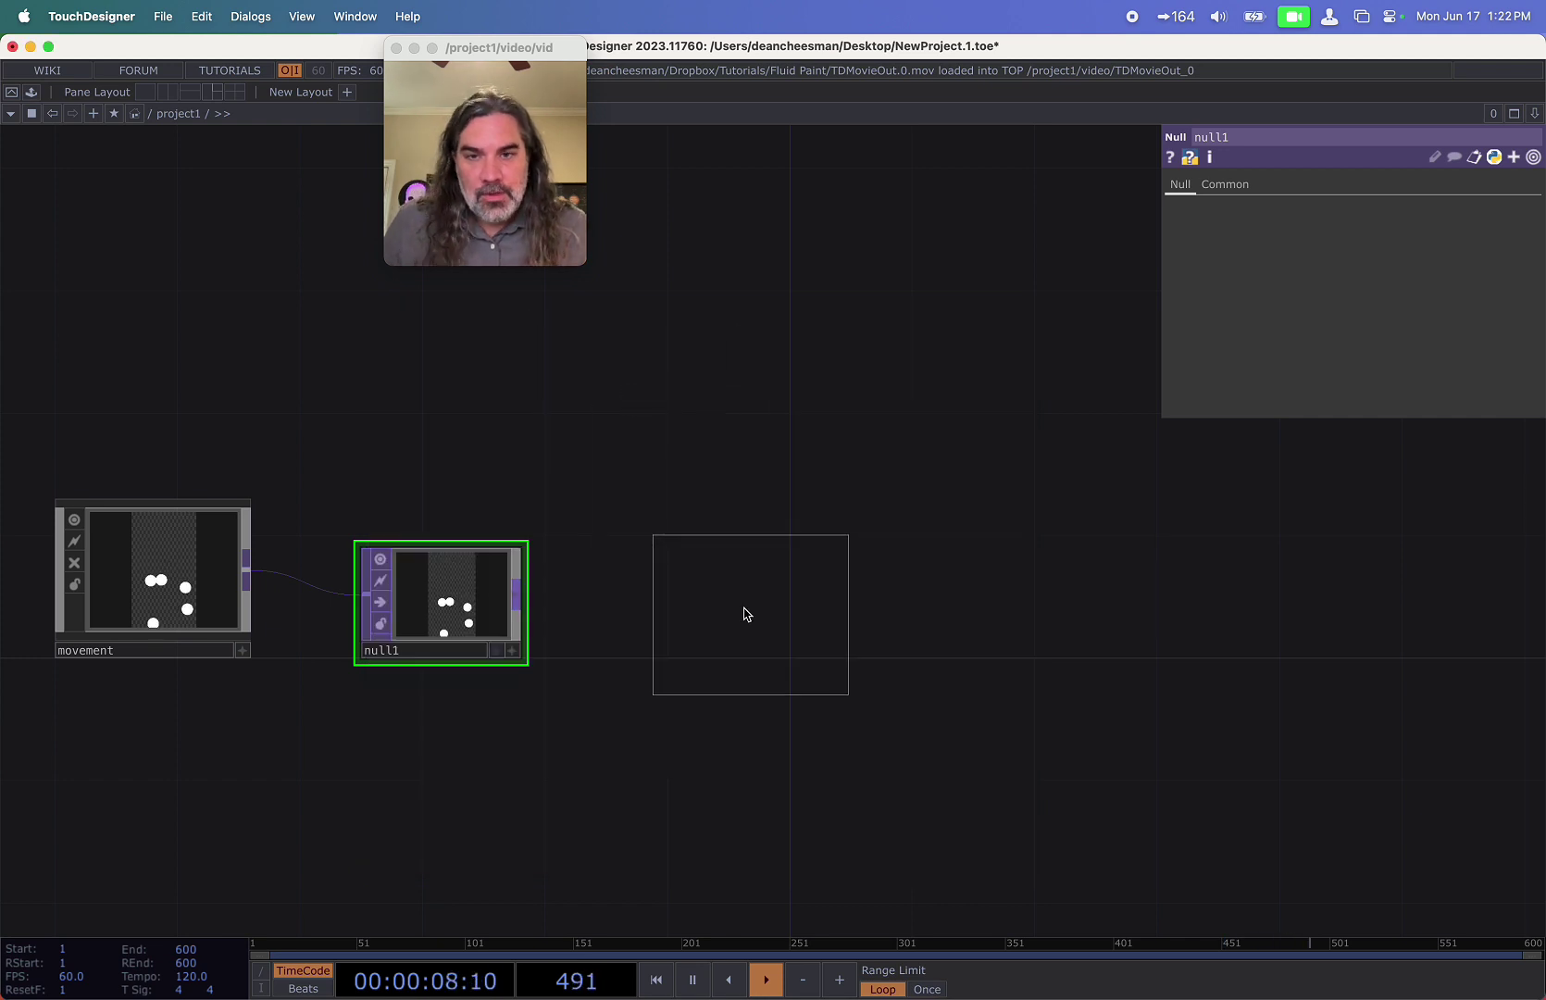
{"action": "left_click", "coordinate": [730, 613]}
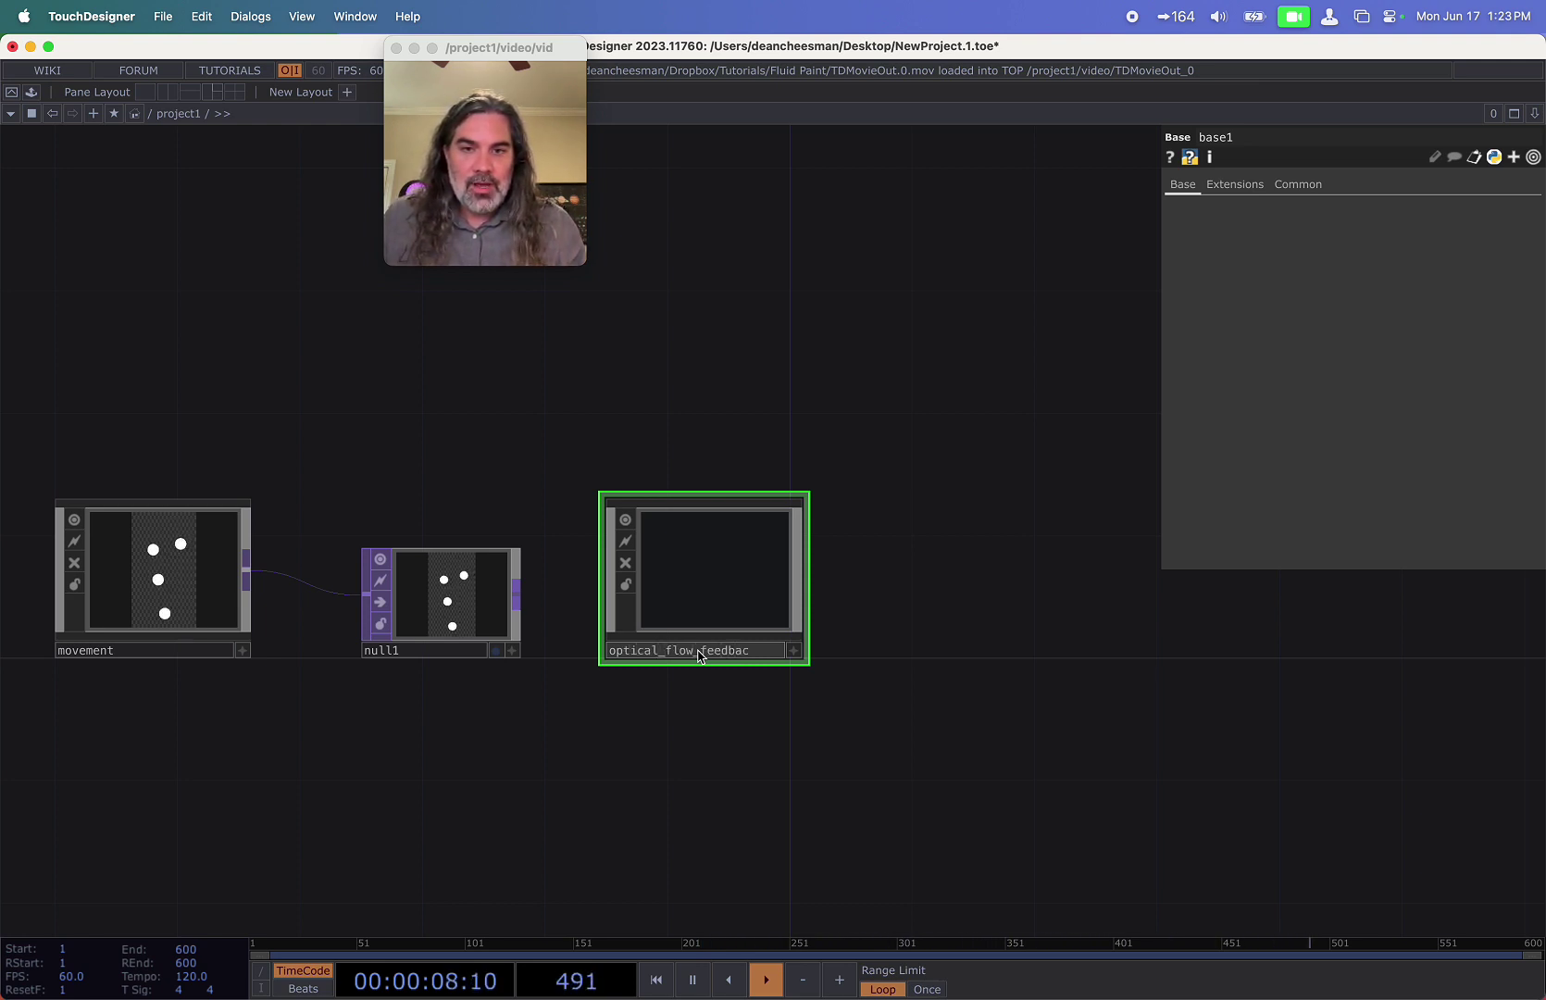
{"action": "type", "text": "k"}
{"action": "key", "text": "Return"}
Enter the optical_flow_feedback component and add an In TOP.
{"action": "key", "text": "i"}
{"action": "key", "text": "Tab"}
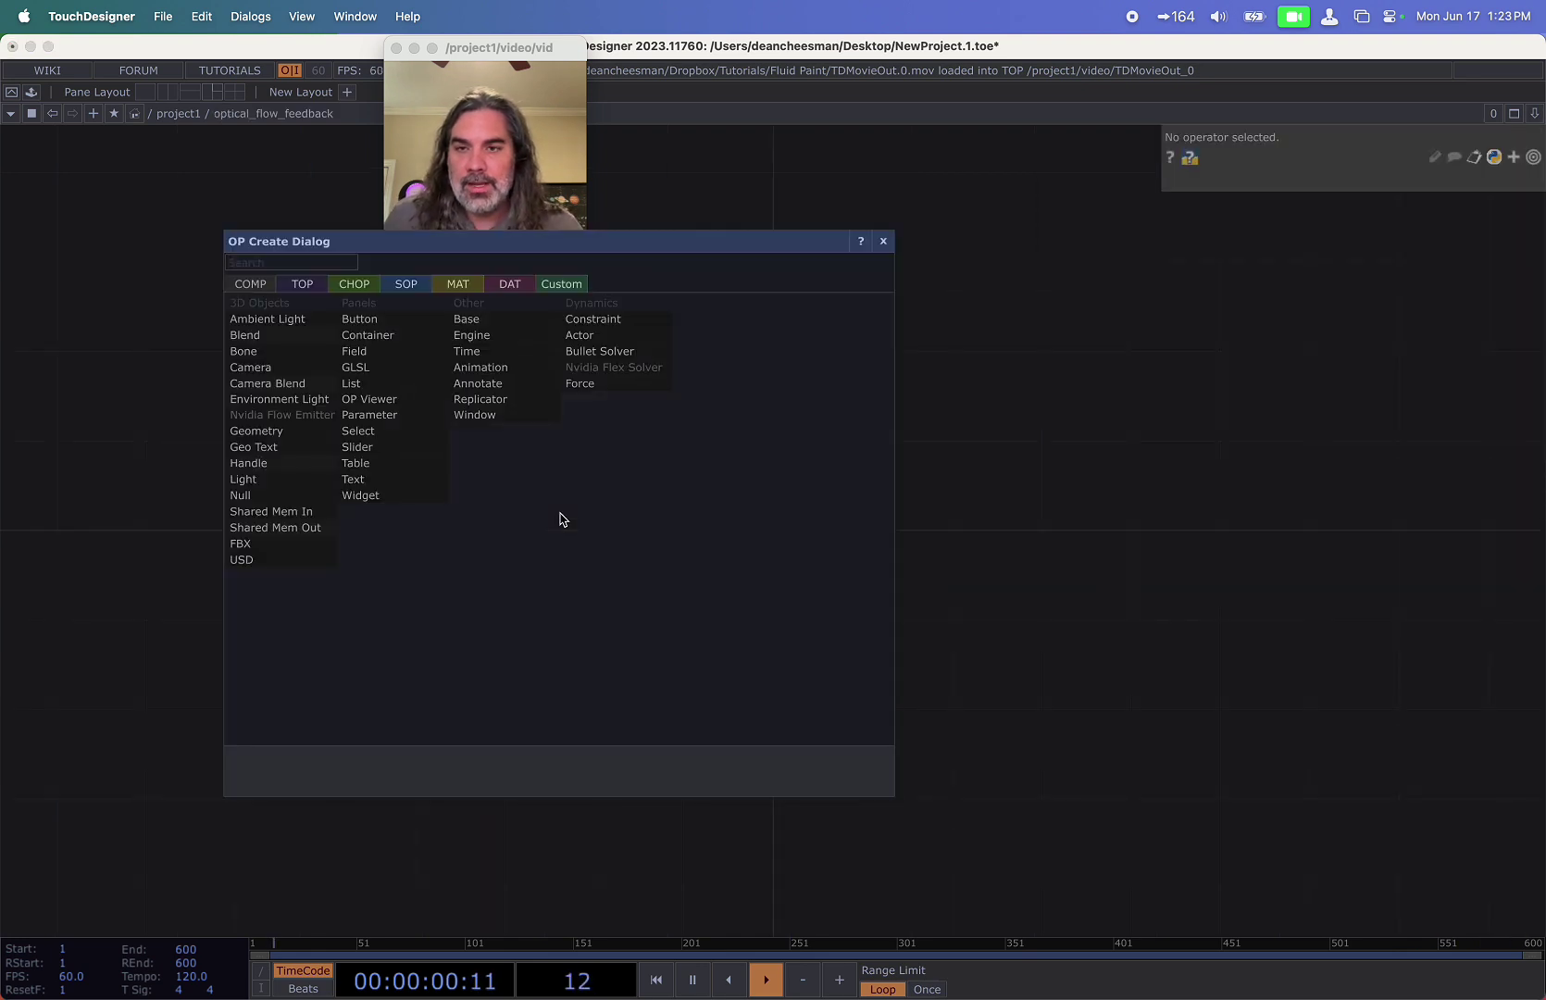
{"action": "left_click", "coordinate": [305, 284]}
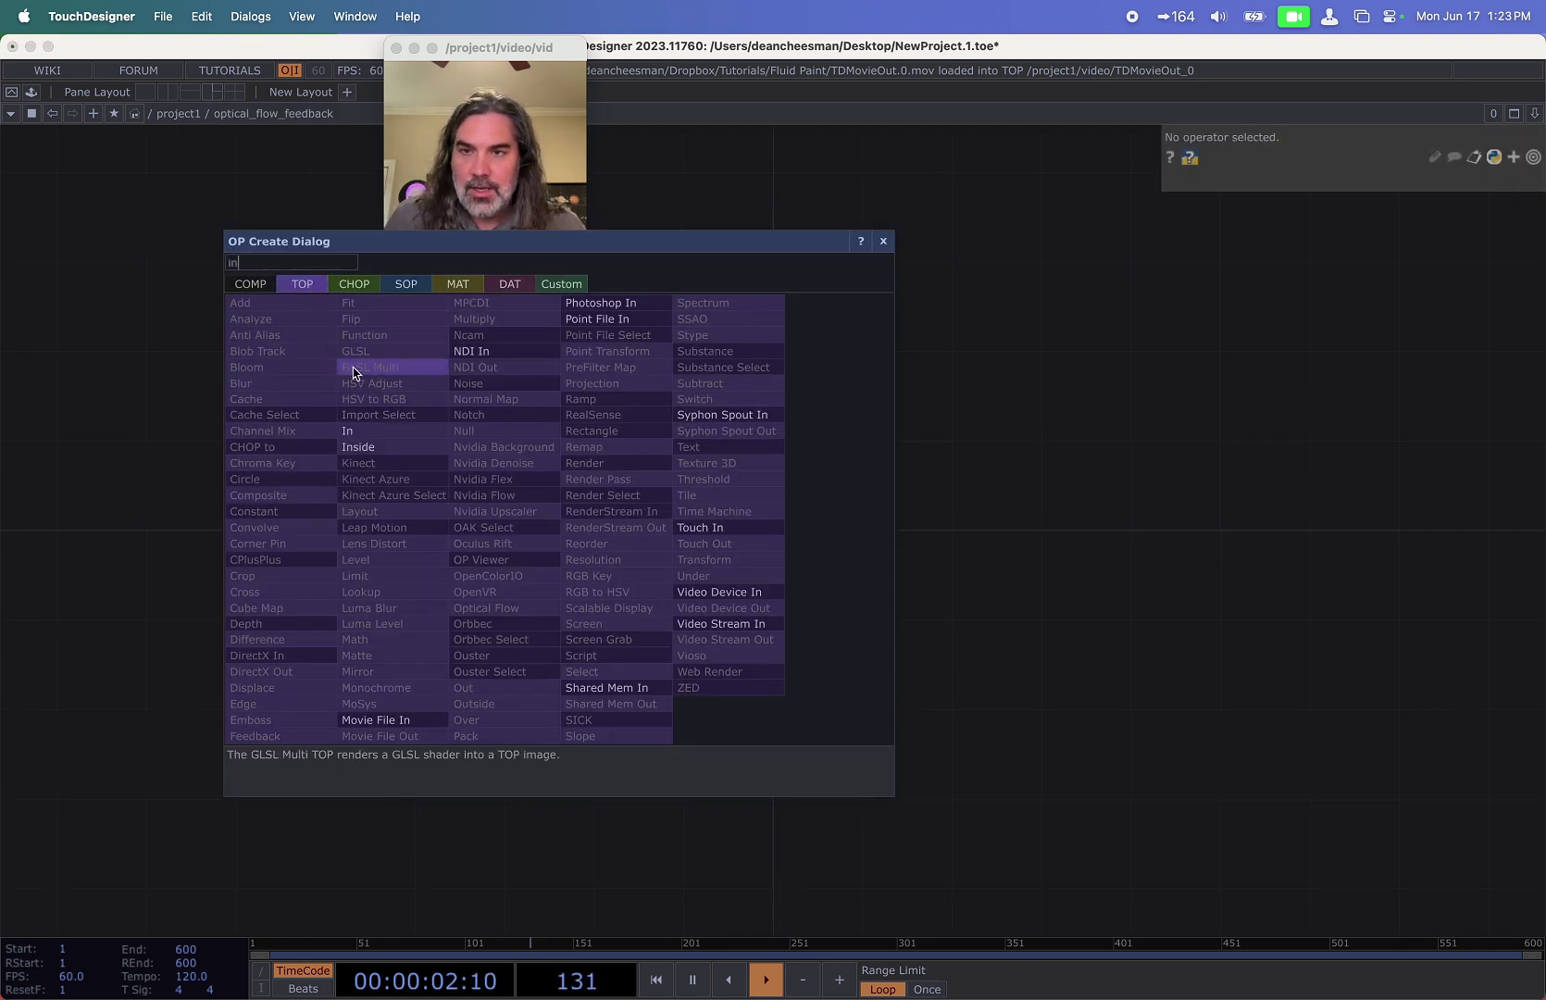
{"action": "left_click", "coordinate": [380, 433]}
{"action": "left_click", "coordinate": [384, 448]}
Wire the Null TOP in project1 into the optical_flow_feedback component's input and go back inside the component.
{"action": "key", "text": "u"}
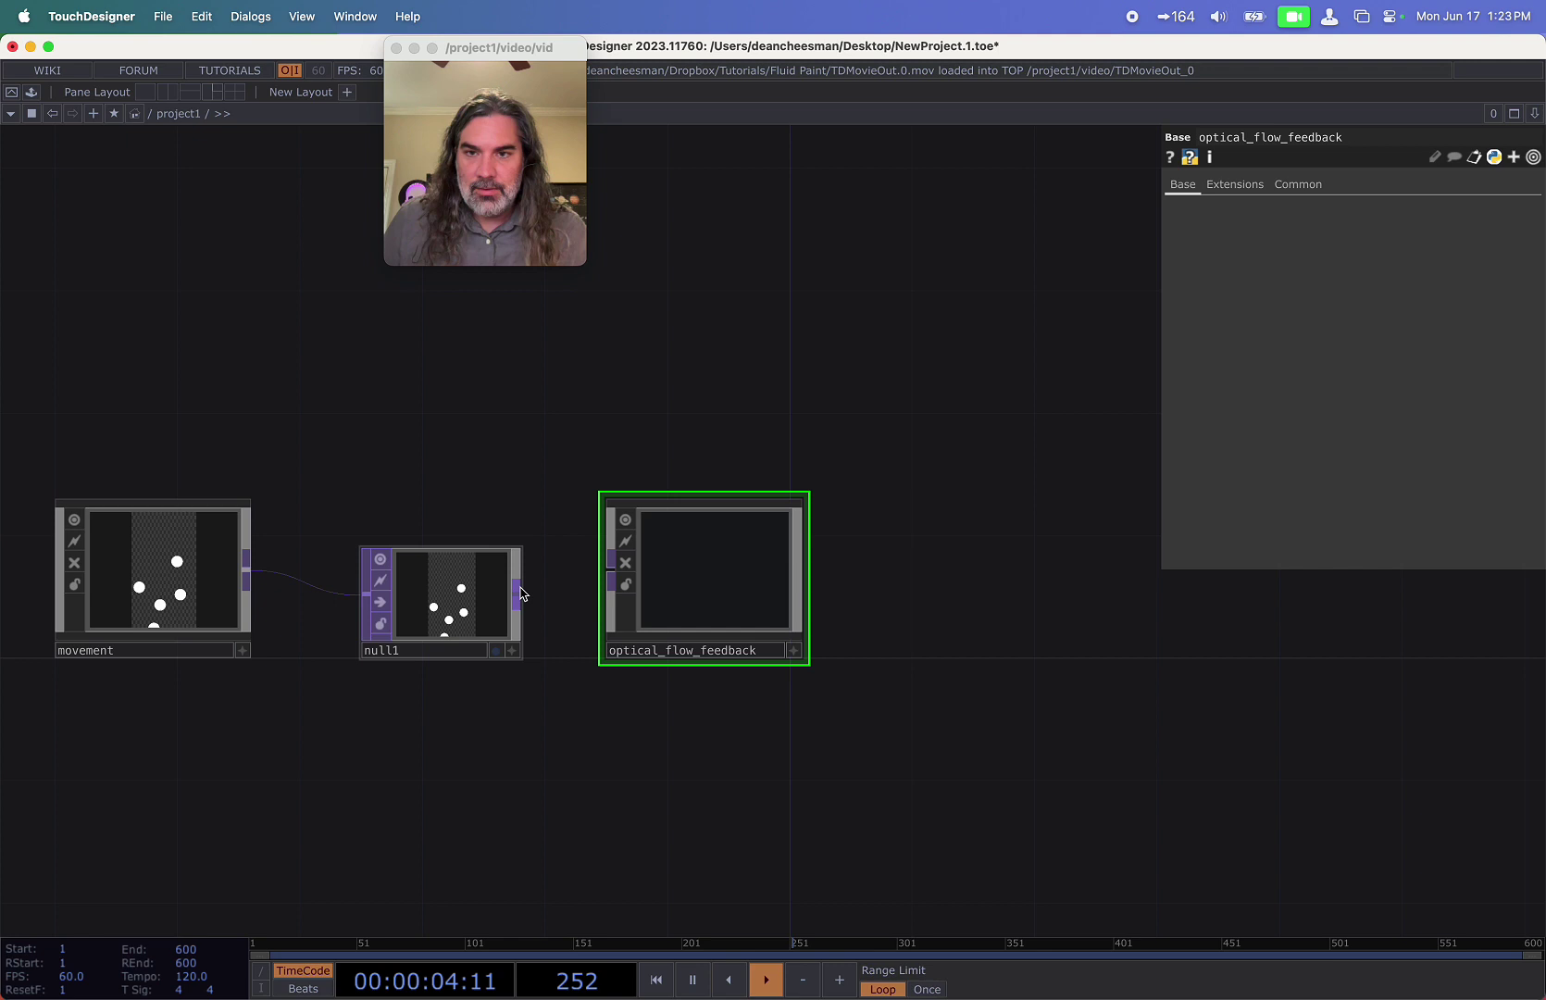
{"action": "left_click_drag", "start_coordinate": [521, 594], "coordinate": [610, 579]}
{"action": "key", "text": "i"}
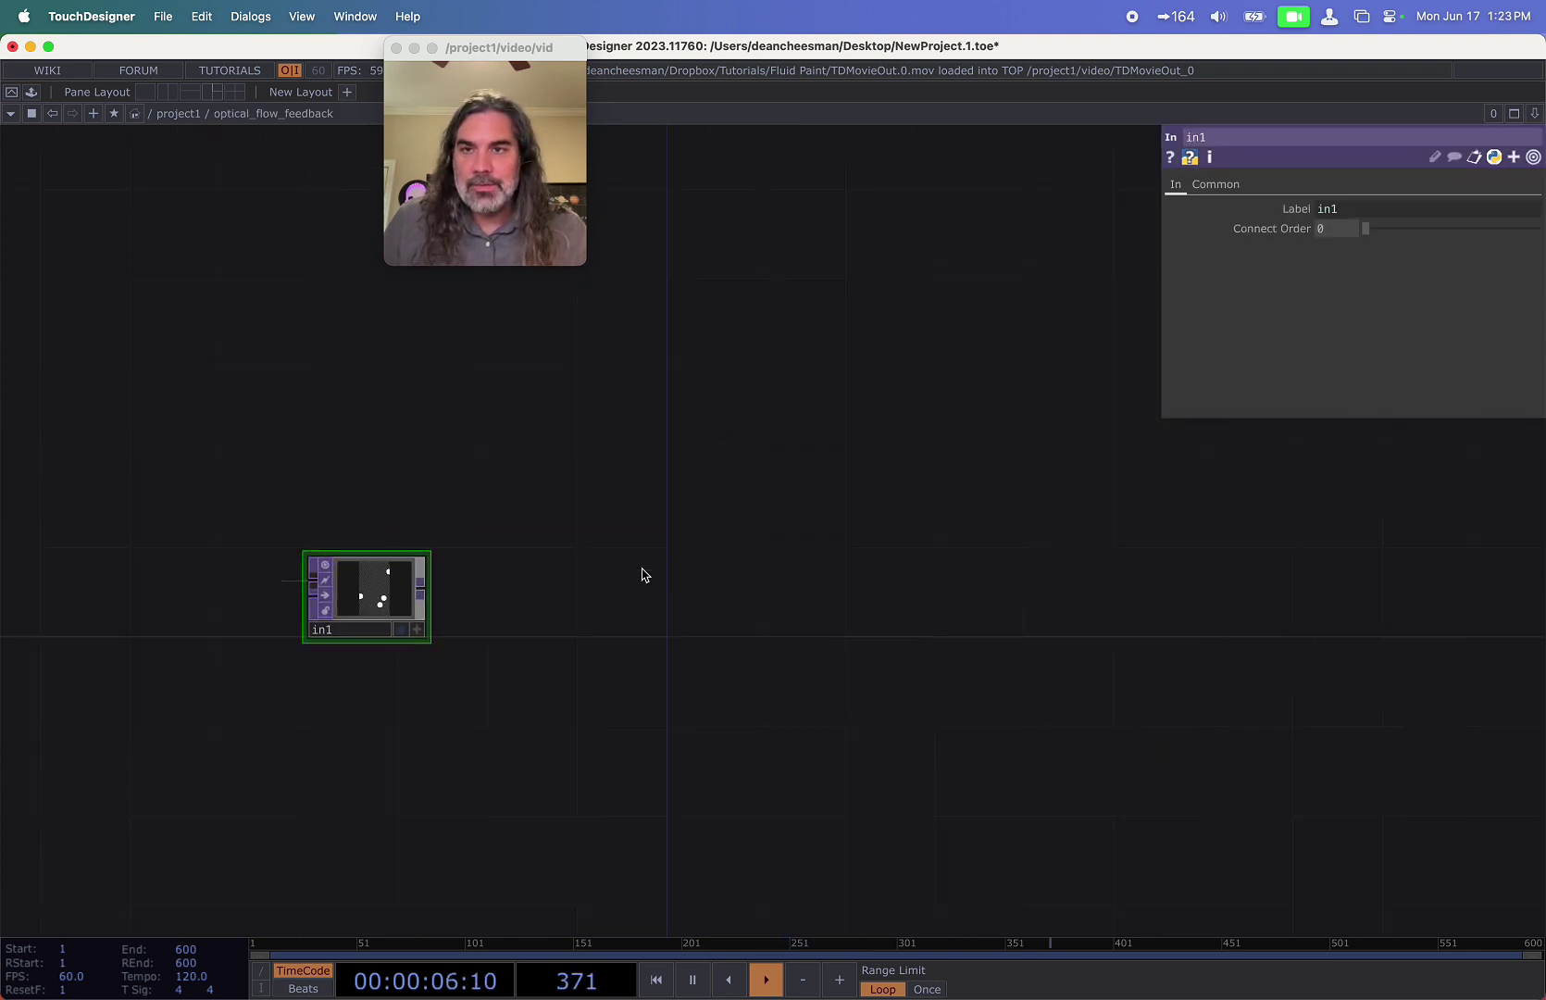
Add the opticalFlow component from the palette's Tools and connect it after the In TOP.
{"action": "left_click", "coordinate": [30, 91]}
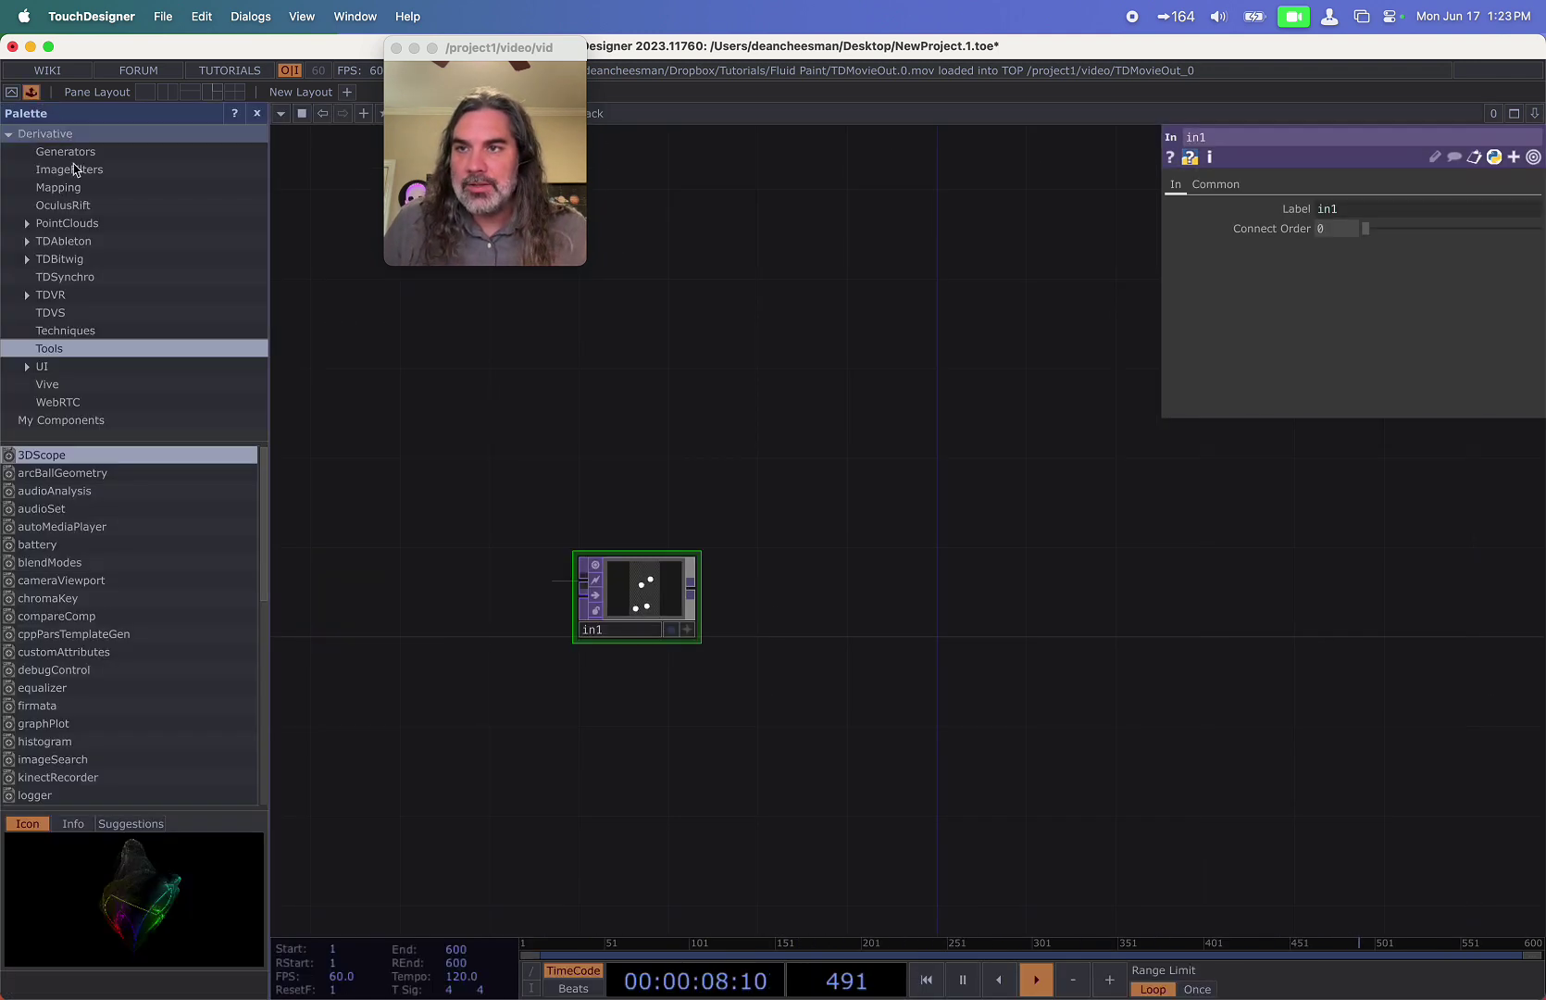
{"action": "left_click", "coordinate": [86, 351]}
{"action": "scroll", "coordinate": [92, 629], "scroll_direction": "down", "scroll_amount": 5}
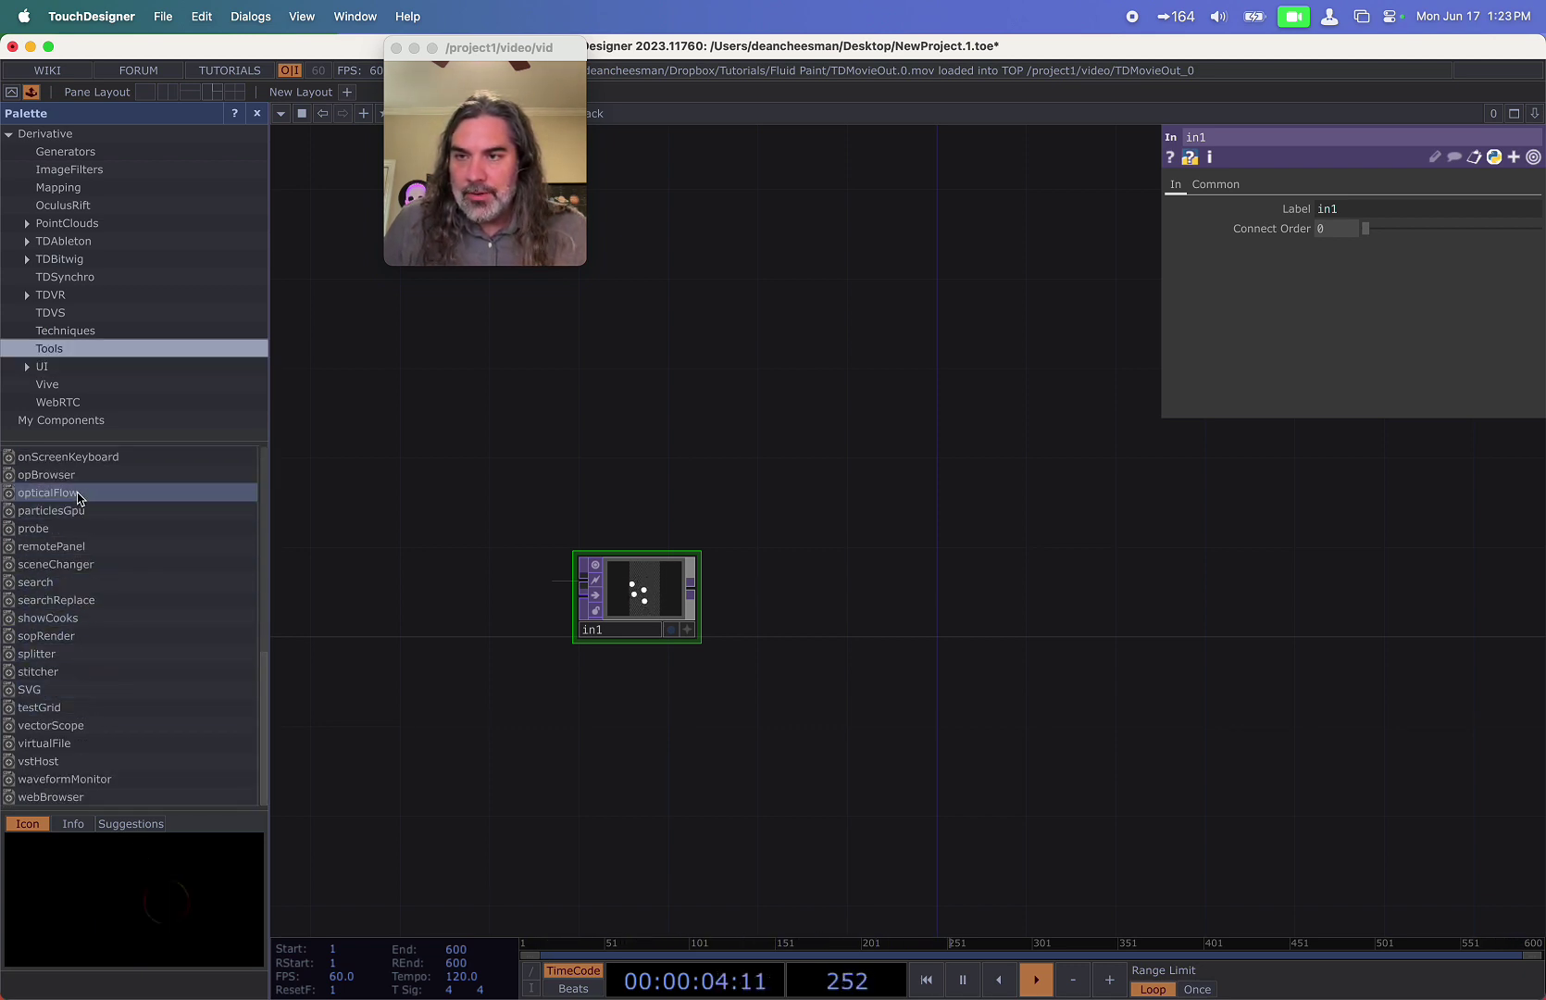
{"action": "left_click_drag", "start_coordinate": [78, 497], "coordinate": [757, 603]}
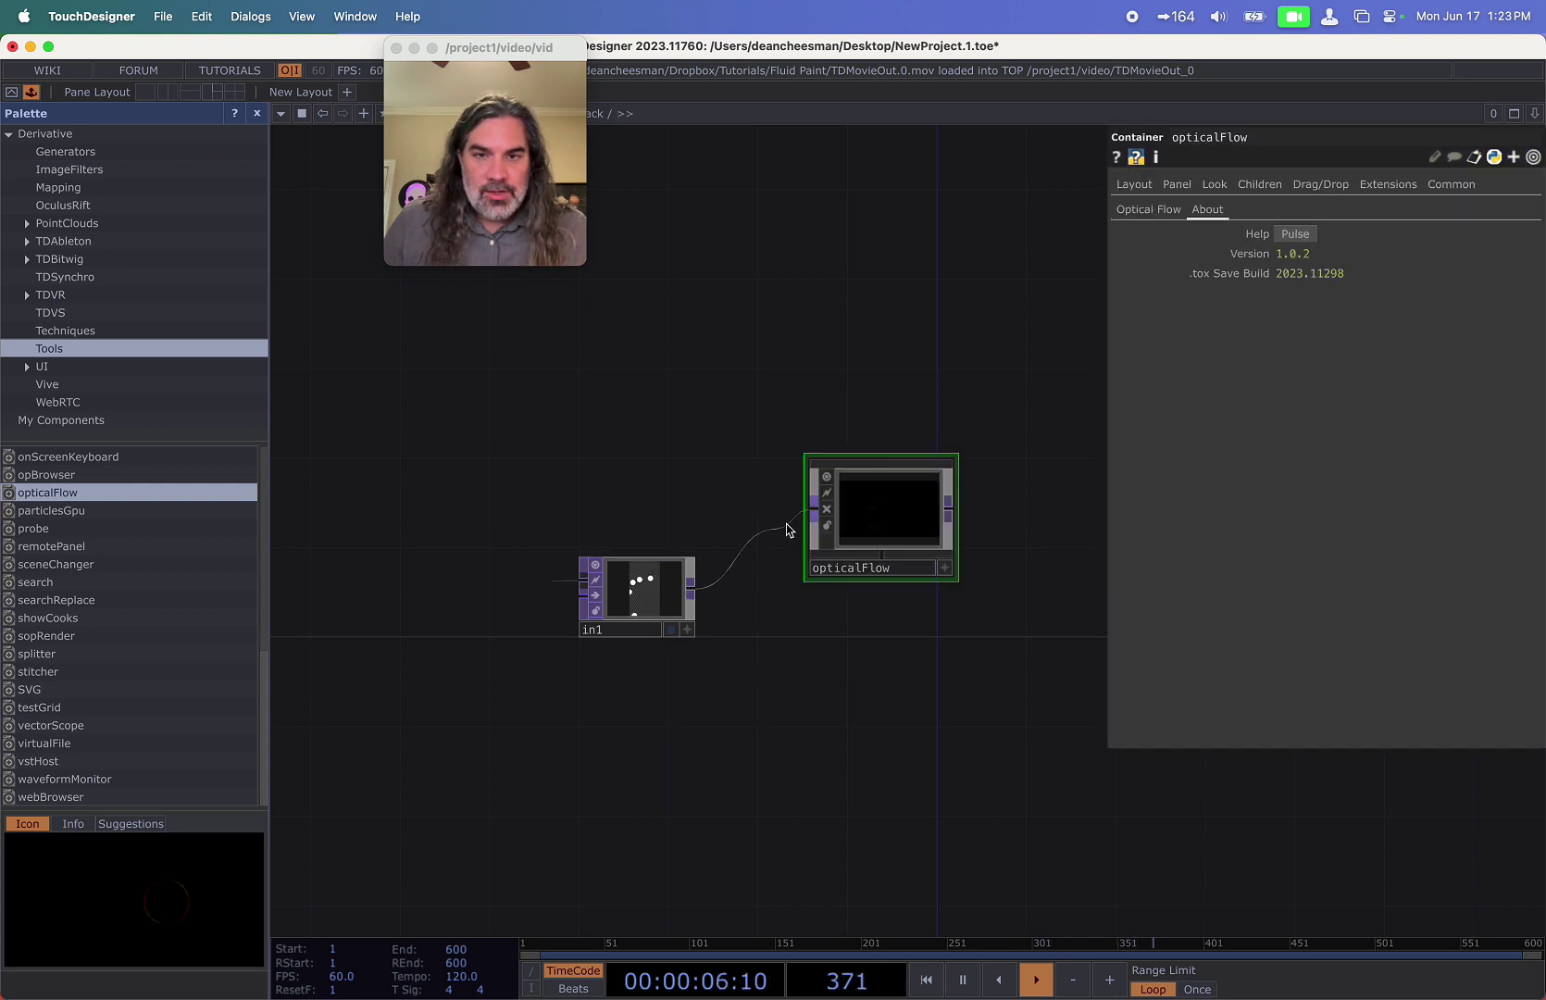
Examine how the opticalFlow component's output responds to the moving circles, compared with its input.
{"action": "scroll", "coordinate": [879, 537], "scroll_direction": "up", "scroll_amount": 8}
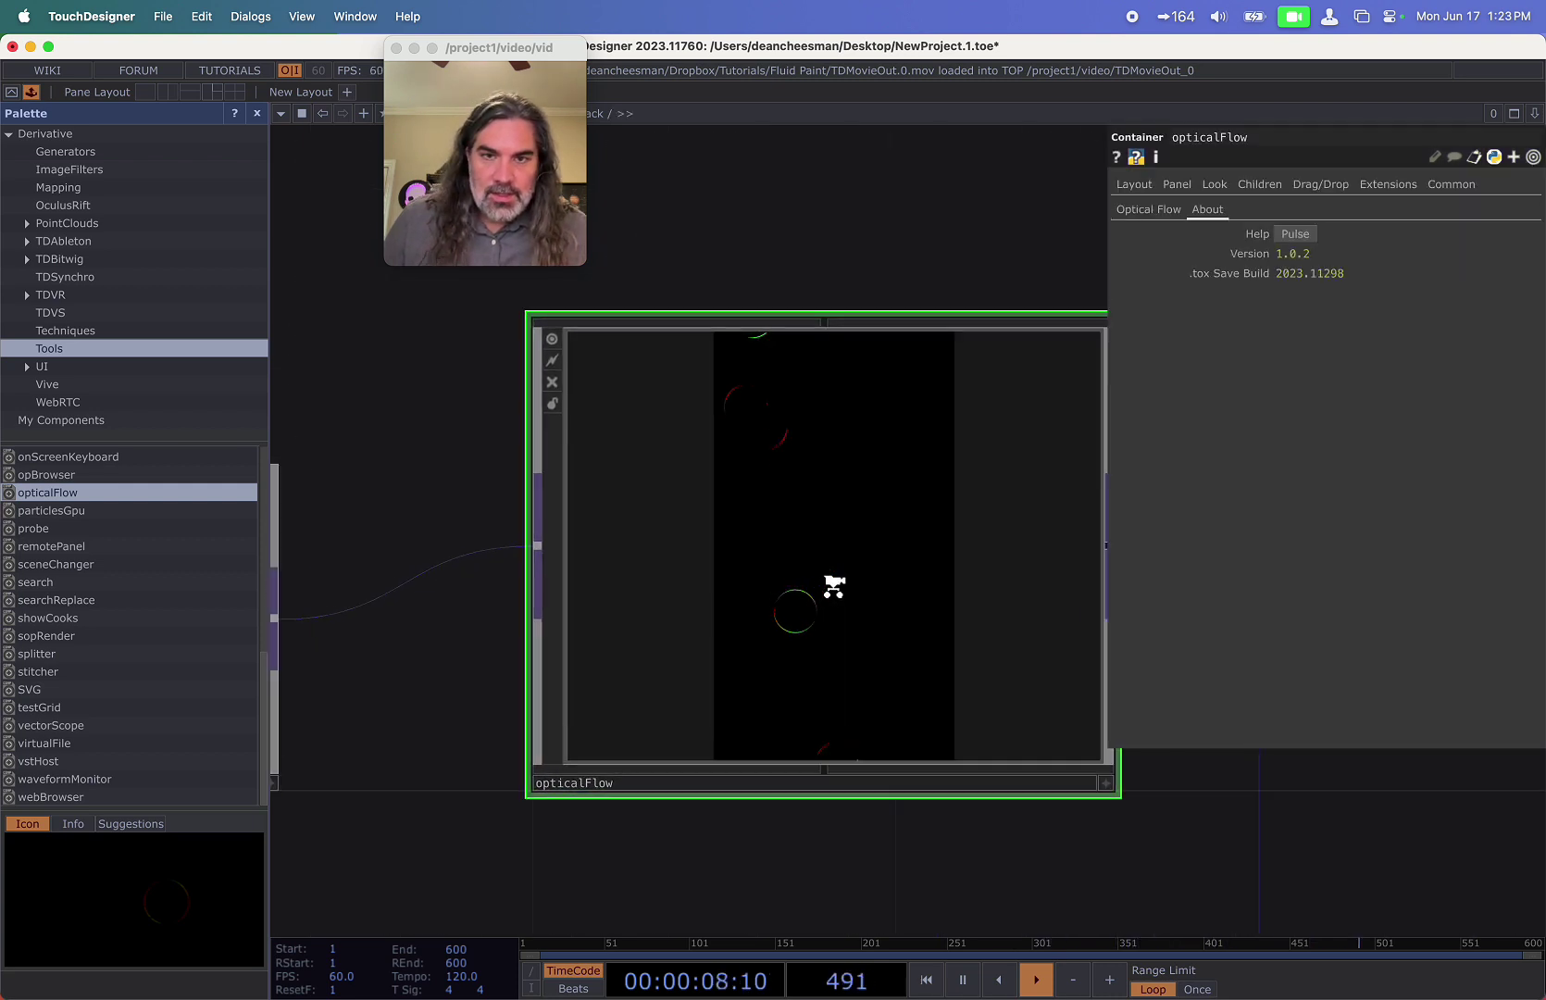
{"action": "scroll", "coordinate": [834, 586], "scroll_direction": "up", "scroll_amount": 1}
{"action": "scroll", "coordinate": [631, 525], "scroll_direction": "down", "scroll_amount": 5}
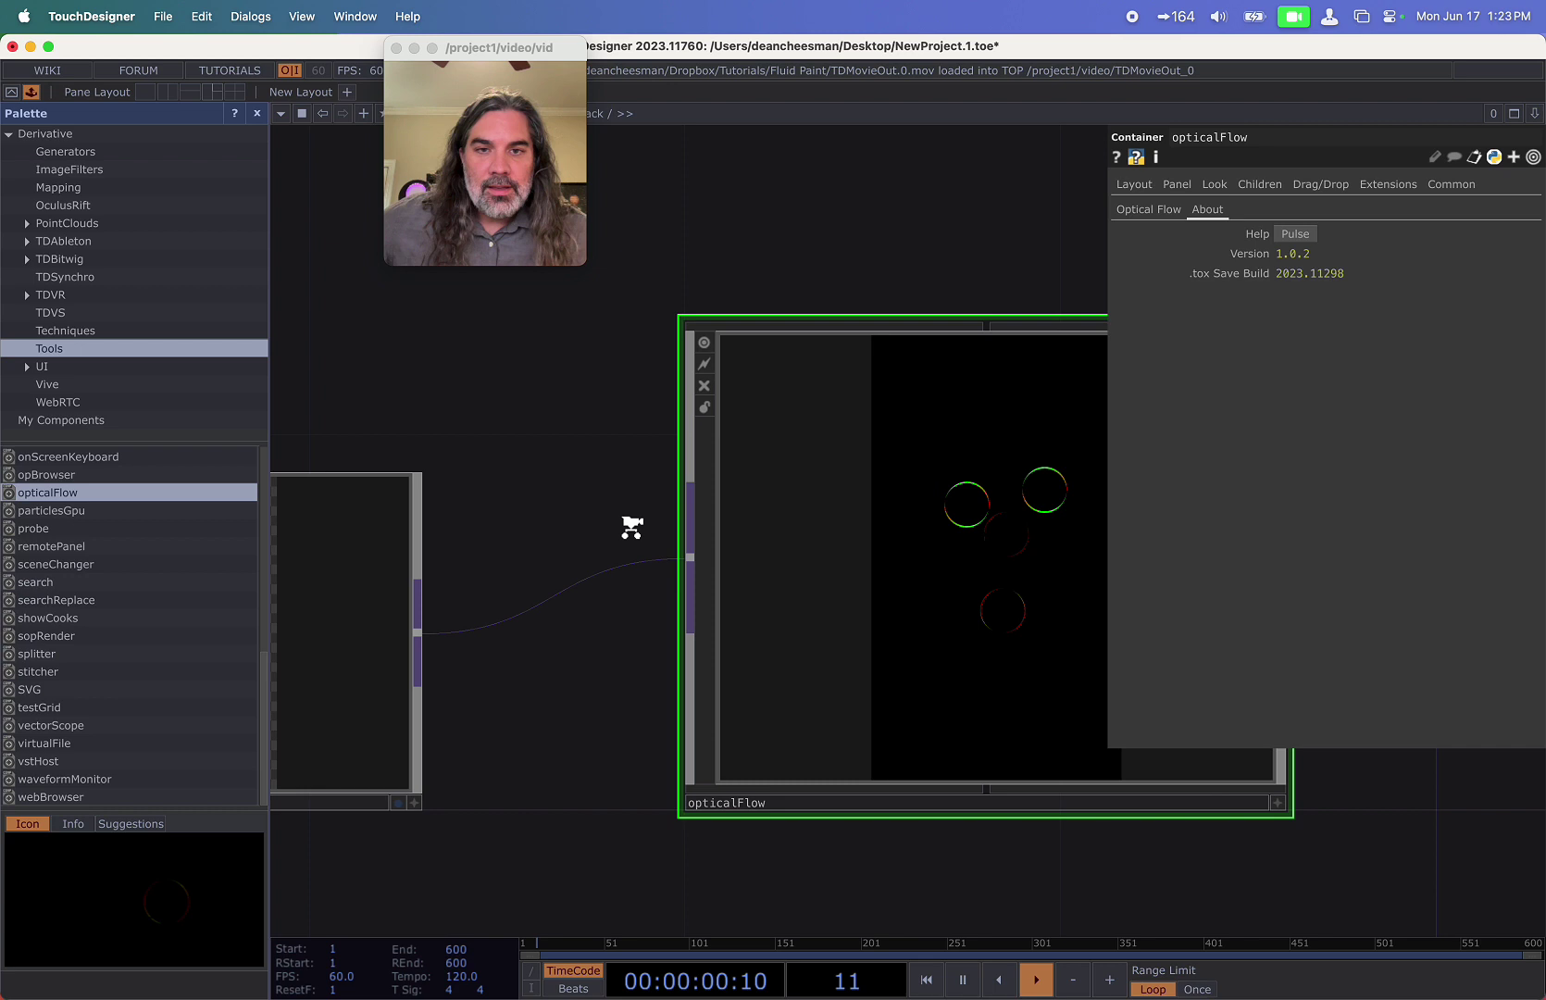
{"action": "scroll", "coordinate": [830, 588], "scroll_direction": "up", "scroll_amount": 1}
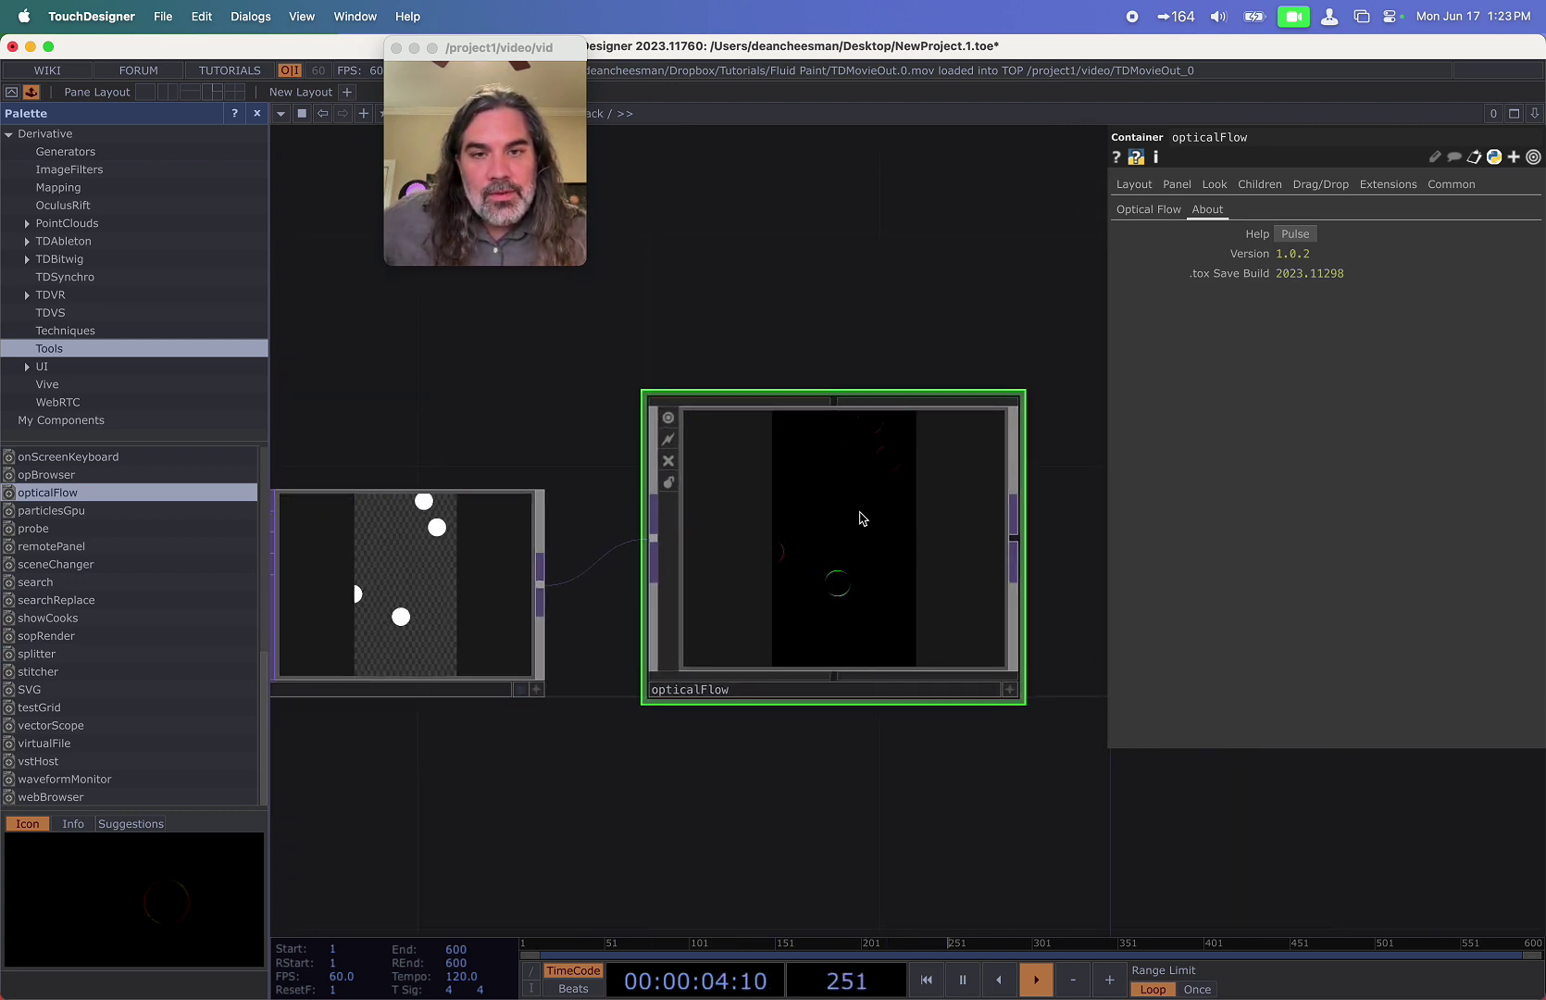
{"action": "scroll", "coordinate": [860, 518], "scroll_direction": "up", "scroll_amount": 1}
{"action": "scroll", "coordinate": [865, 522], "scroll_direction": "up", "scroll_amount": 1}
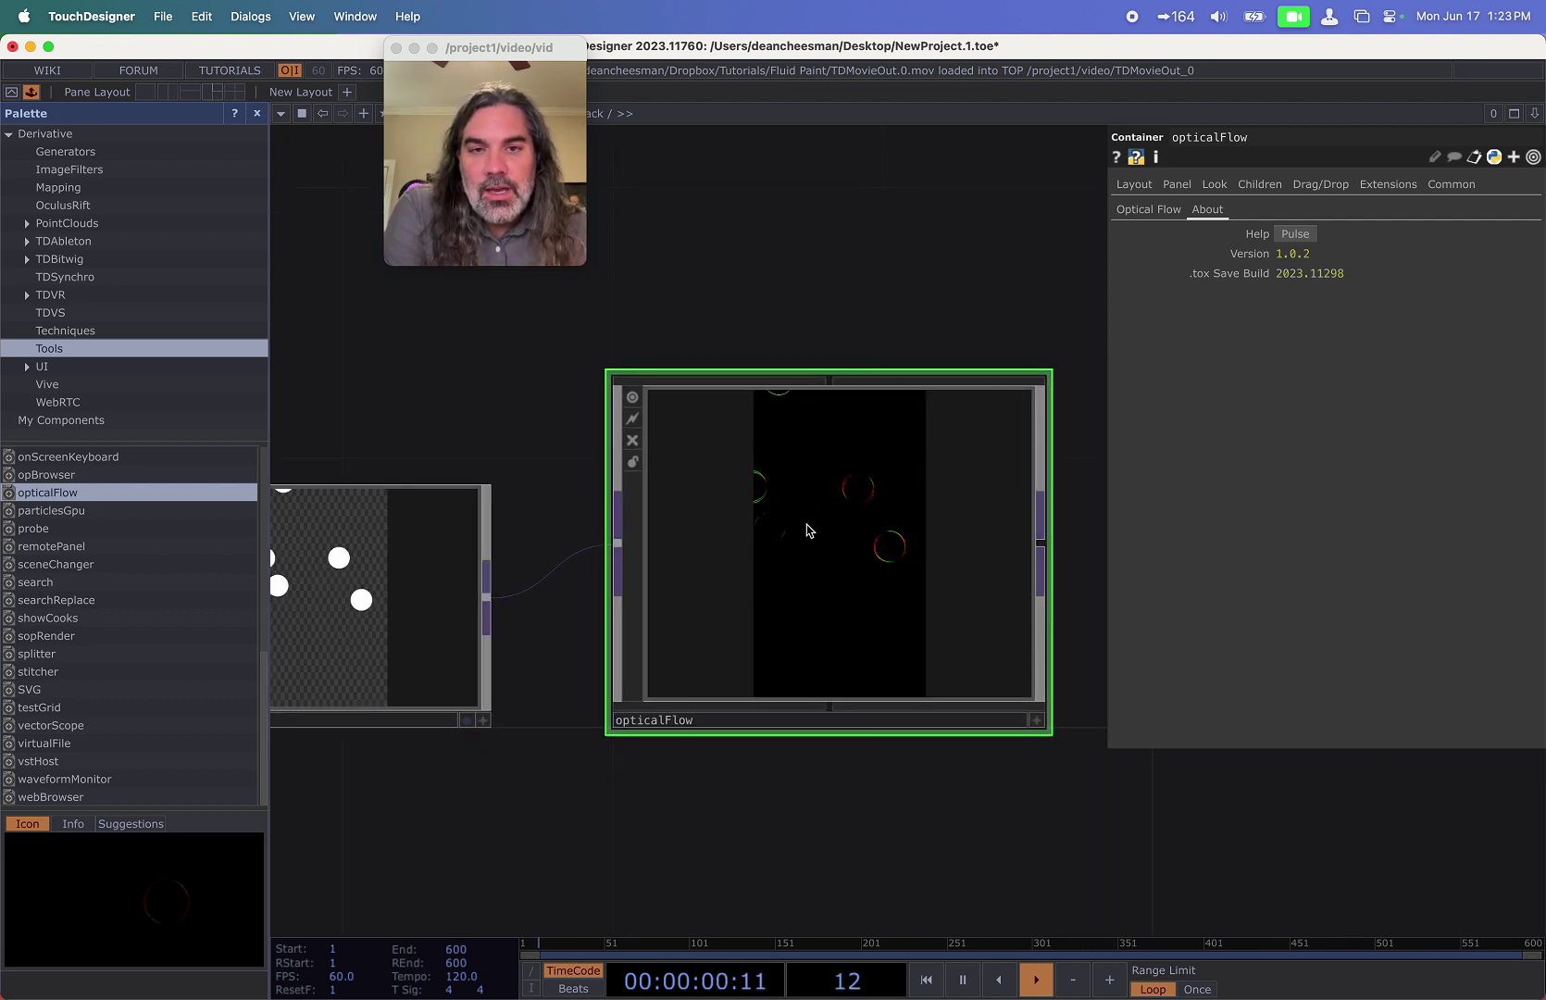
{"action": "scroll", "coordinate": [754, 572], "scroll_direction": "down", "scroll_amount": 2}
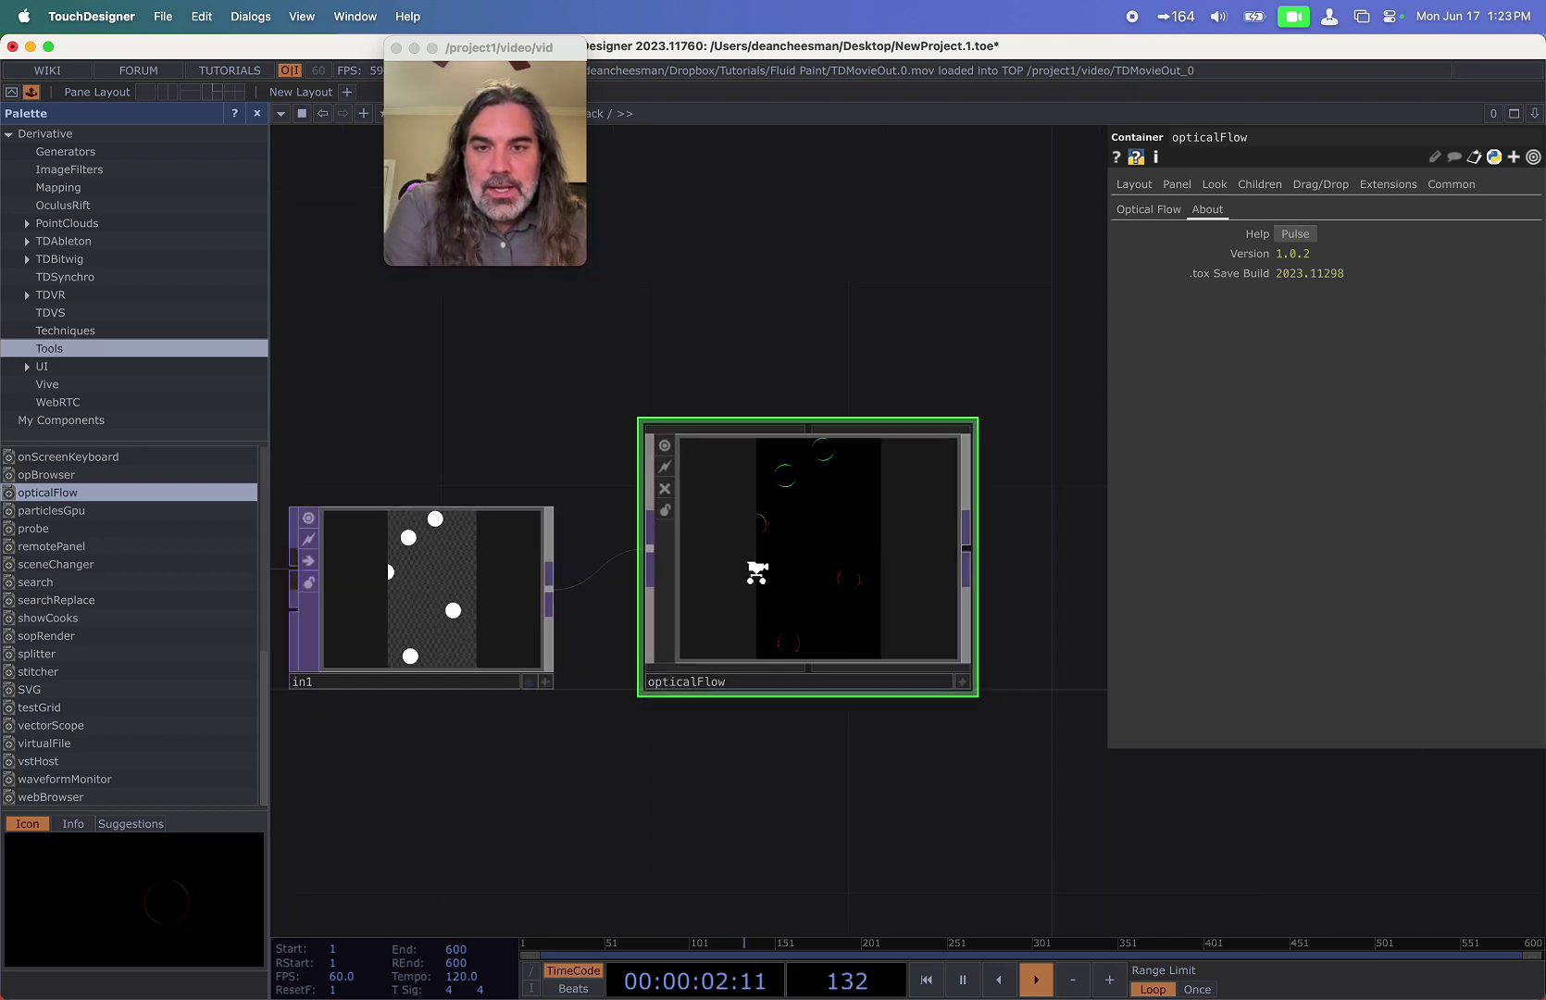
{"action": "scroll", "coordinate": [758, 573], "scroll_direction": "down", "scroll_amount": 3}
{"action": "scroll", "coordinate": [759, 580], "scroll_direction": "up", "scroll_amount": 4}
{"action": "scroll", "coordinate": [858, 541], "scroll_direction": "up", "scroll_amount": 2}
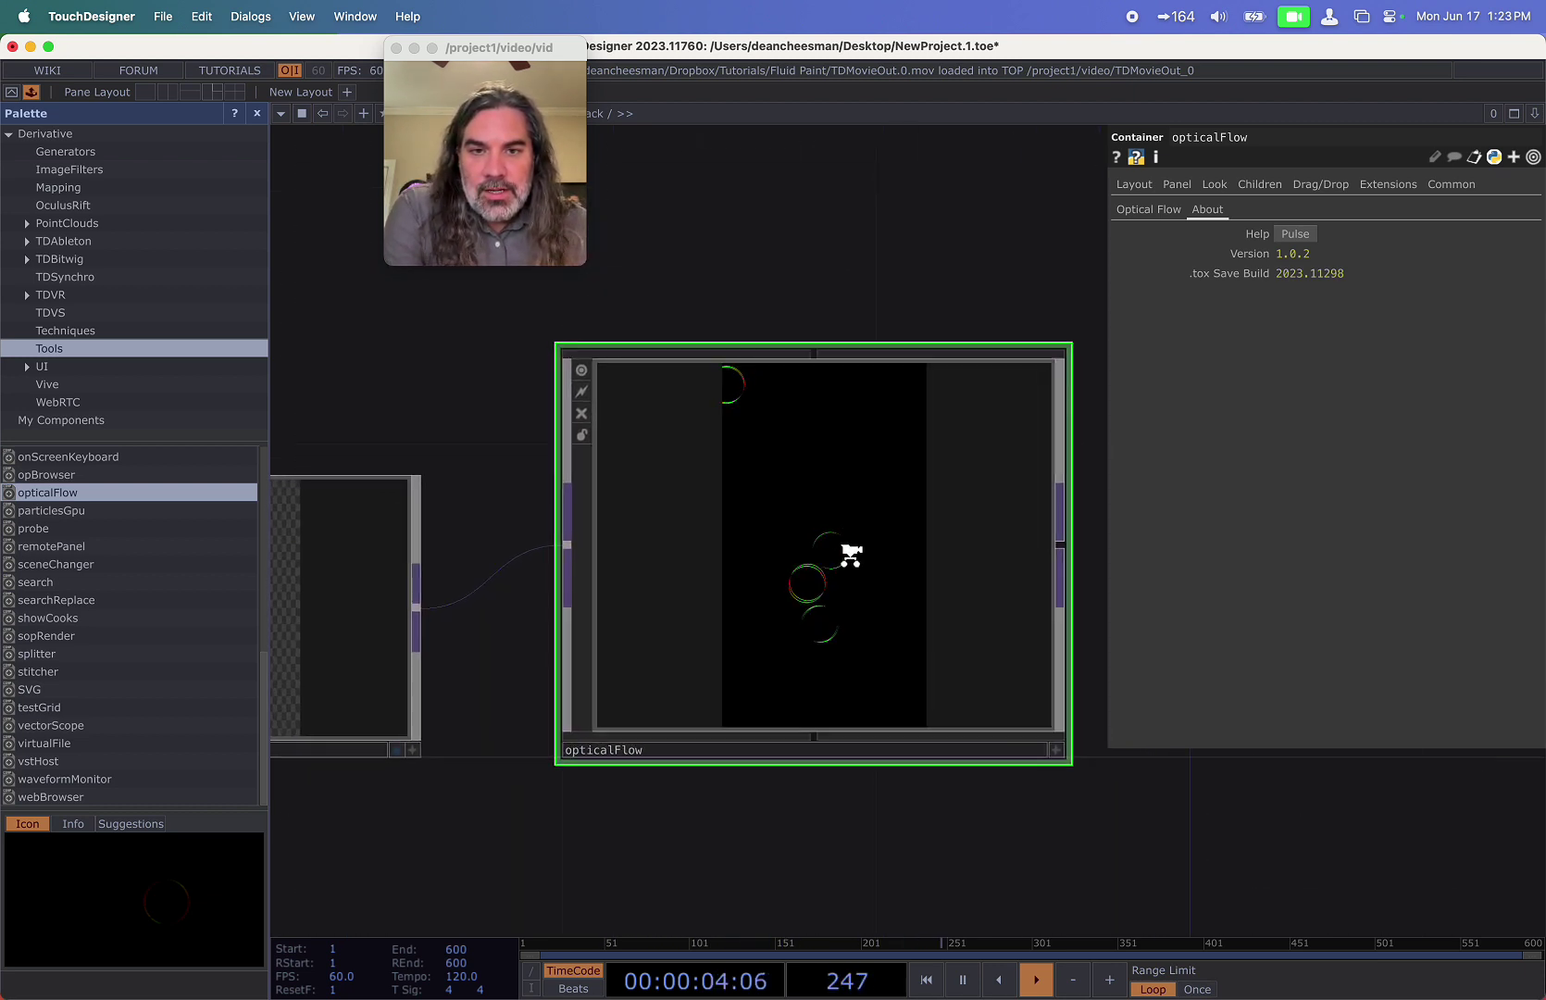
{"action": "scroll", "coordinate": [801, 576], "scroll_direction": "down", "scroll_amount": 5}
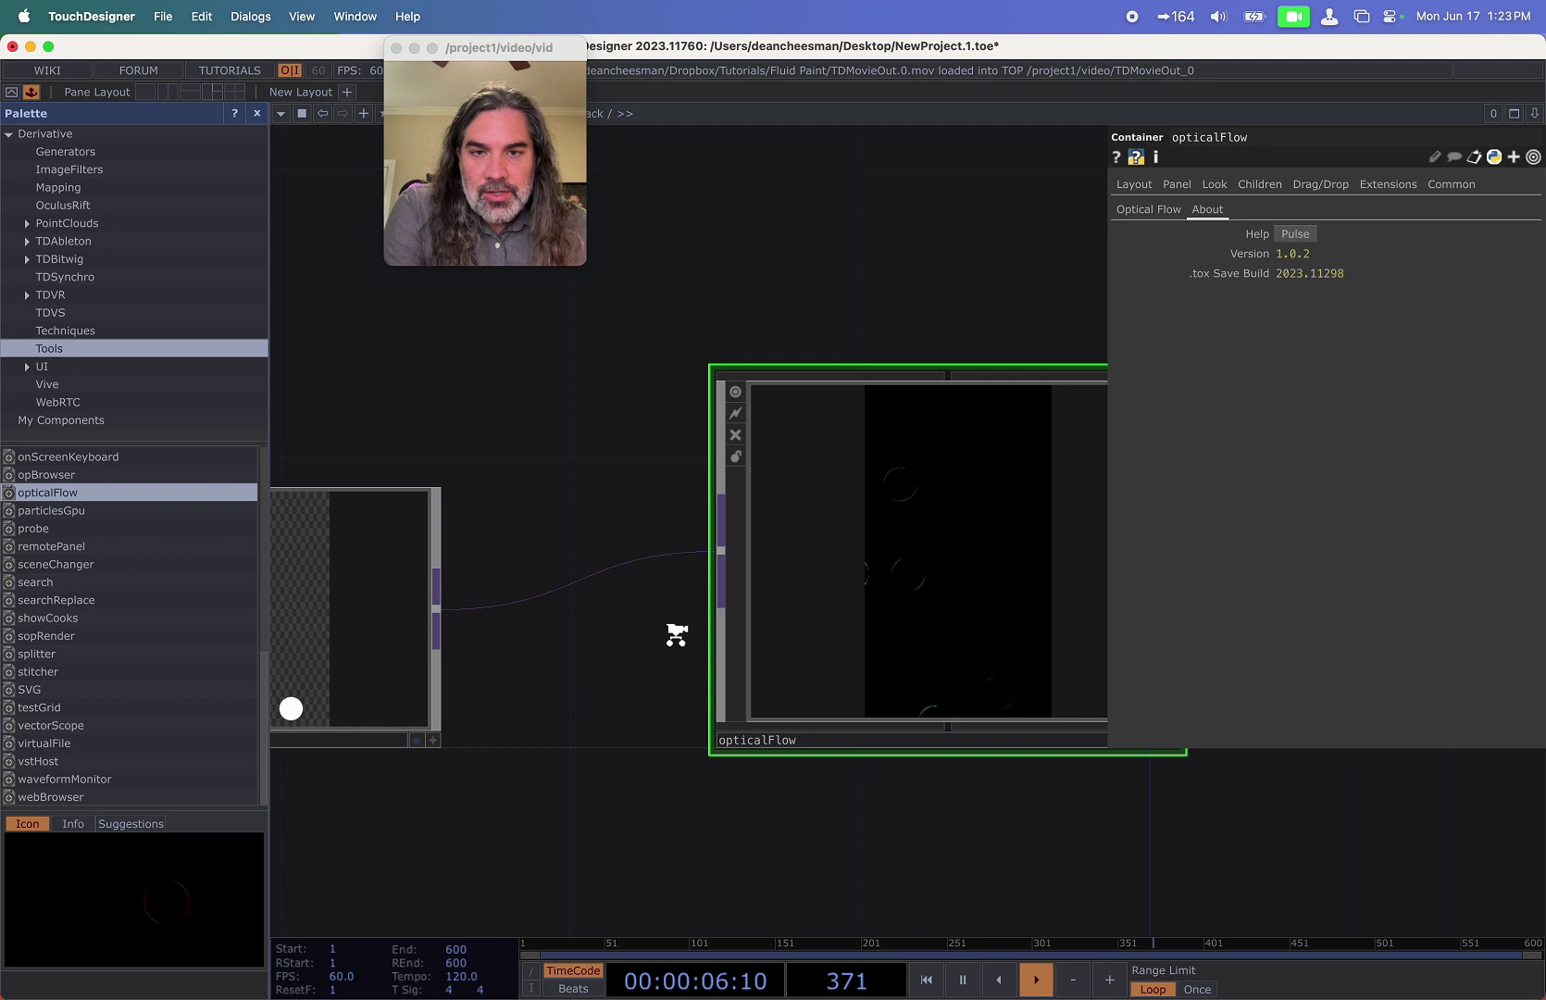
{"action": "scroll", "coordinate": [445, 572], "scroll_direction": "up", "scroll_amount": 3}
Insert a Blur TOP between the In TOP and the opticalFlow component.
{"action": "left_click_drag", "start_coordinate": [445, 572], "coordinate": [321, 572]}
{"action": "right_click", "coordinate": [545, 565]}
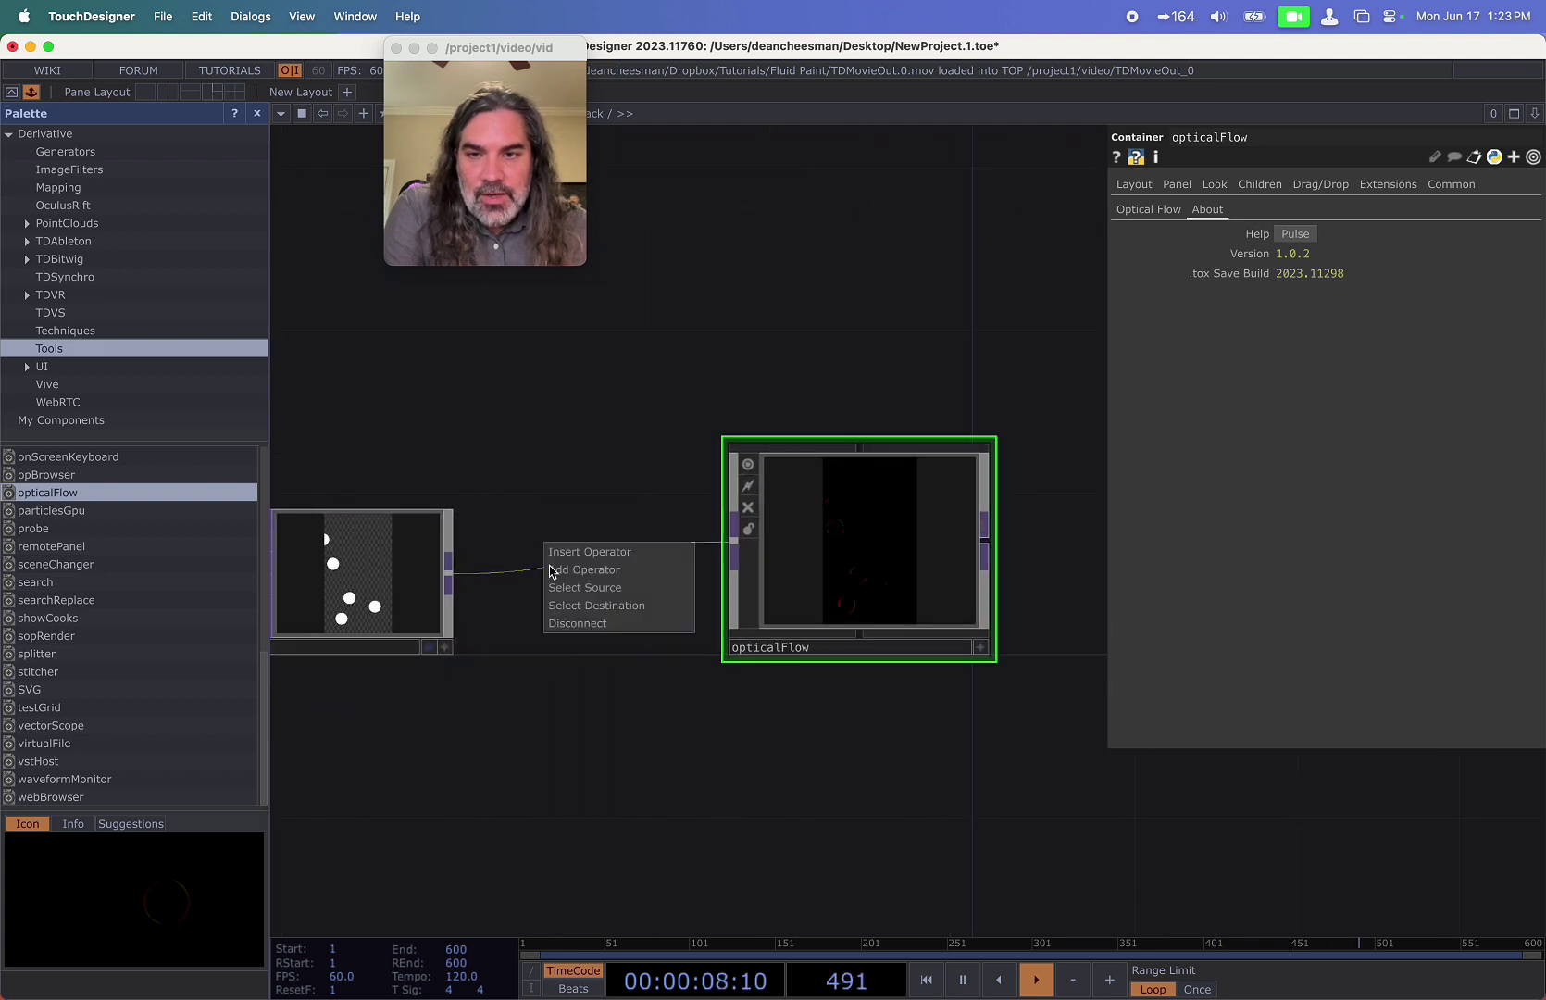
{"action": "left_click", "coordinate": [568, 550]}
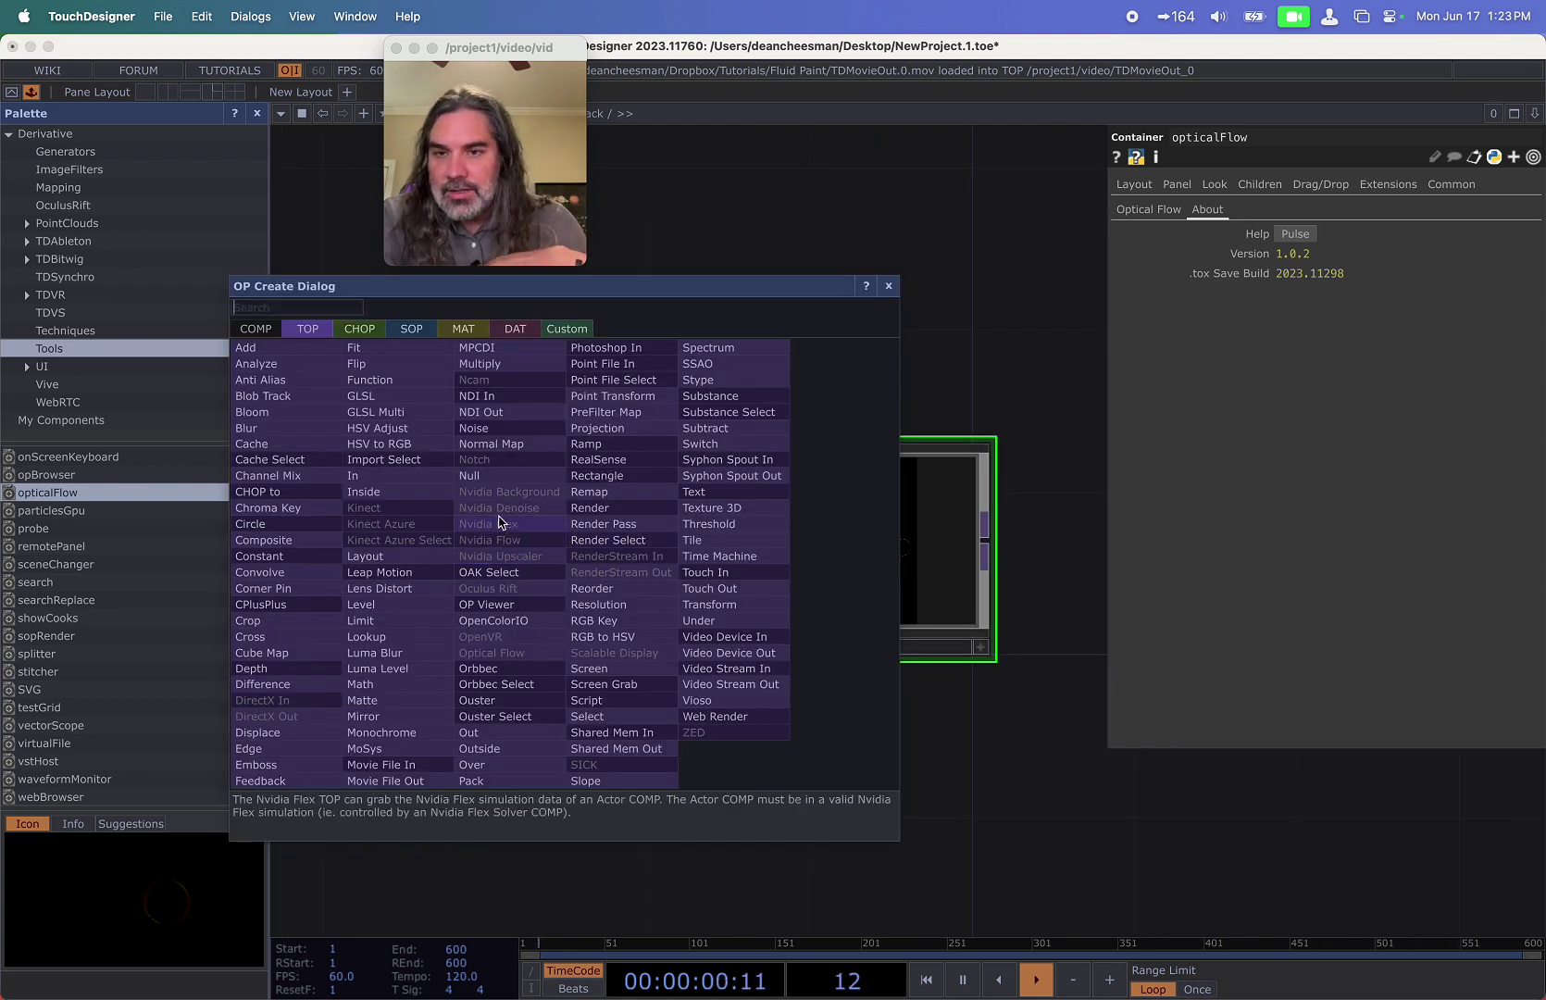
{"action": "left_click", "coordinate": [248, 427]}
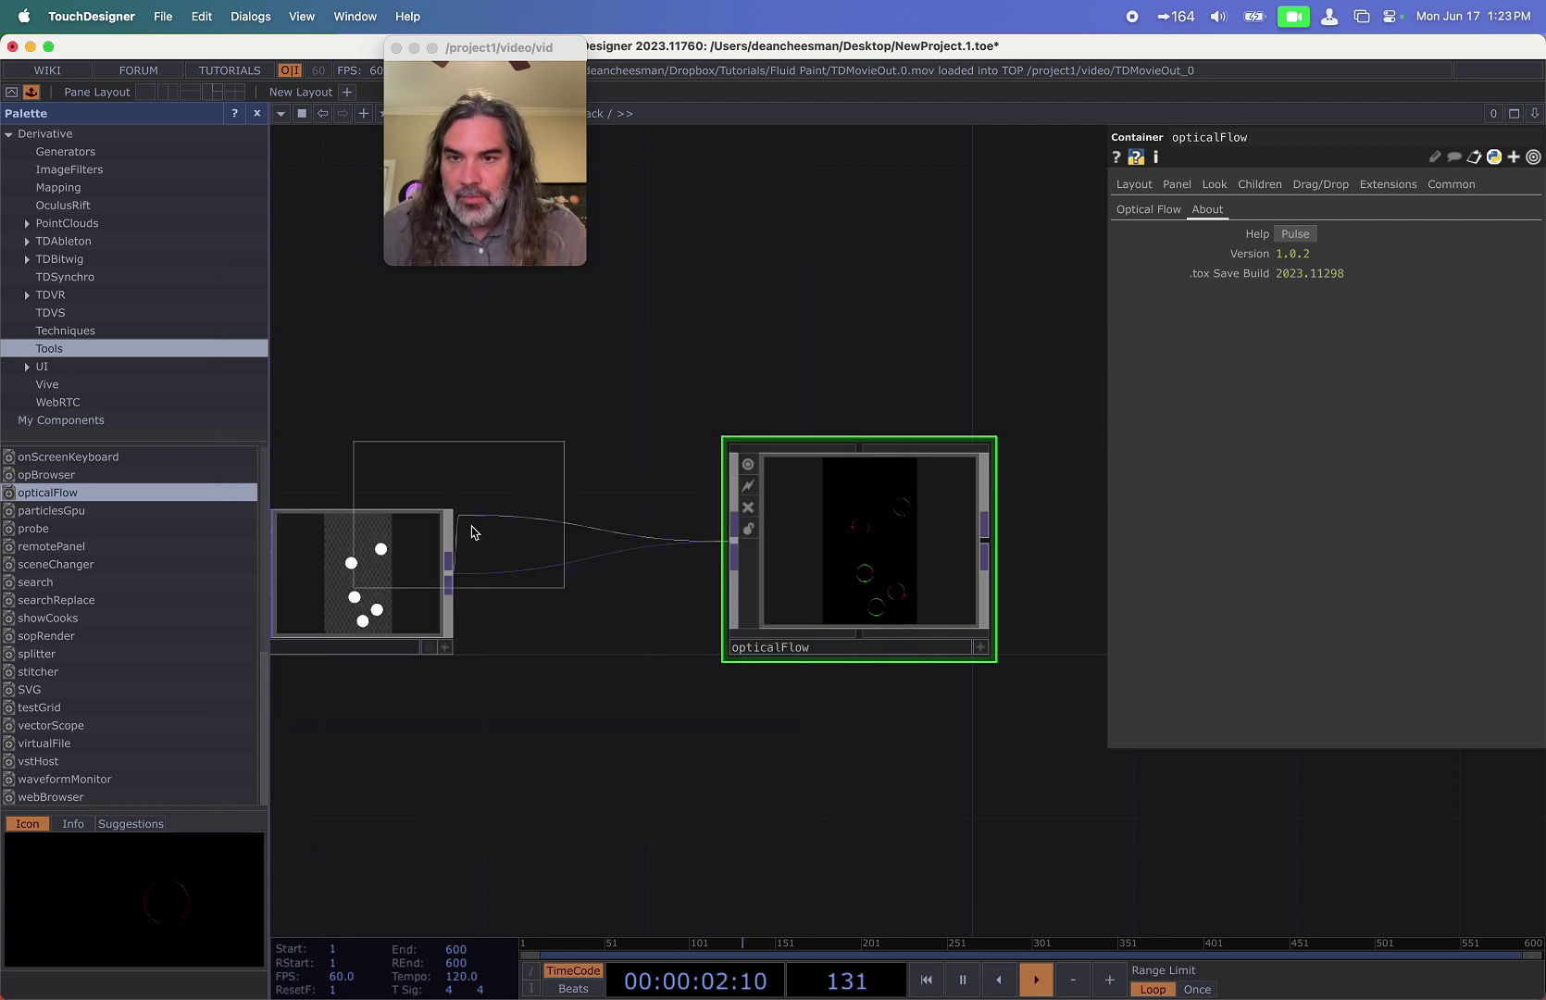
{"action": "left_click", "coordinate": [560, 570]}
{"action": "left_click_drag", "start_coordinate": [566, 571], "coordinate": [589, 594]}
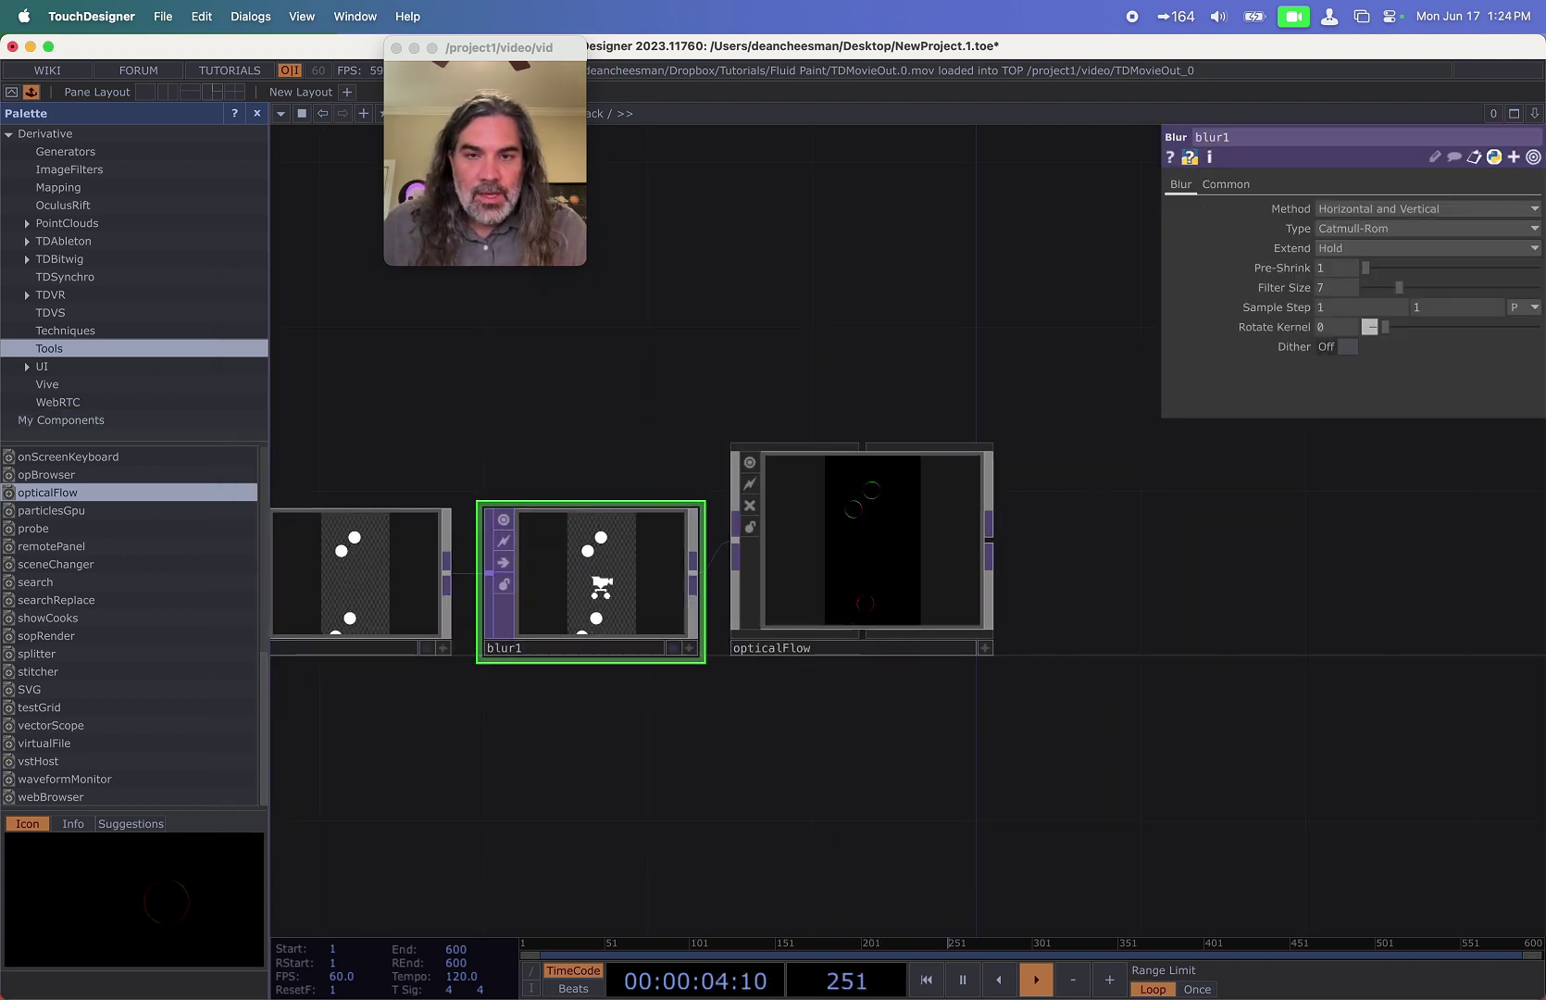
Set the Blur TOP's Filter Size to 10 and its Pre-Shrink to 2.
{"action": "scroll", "coordinate": [601, 595], "scroll_direction": "up", "scroll_amount": 5}
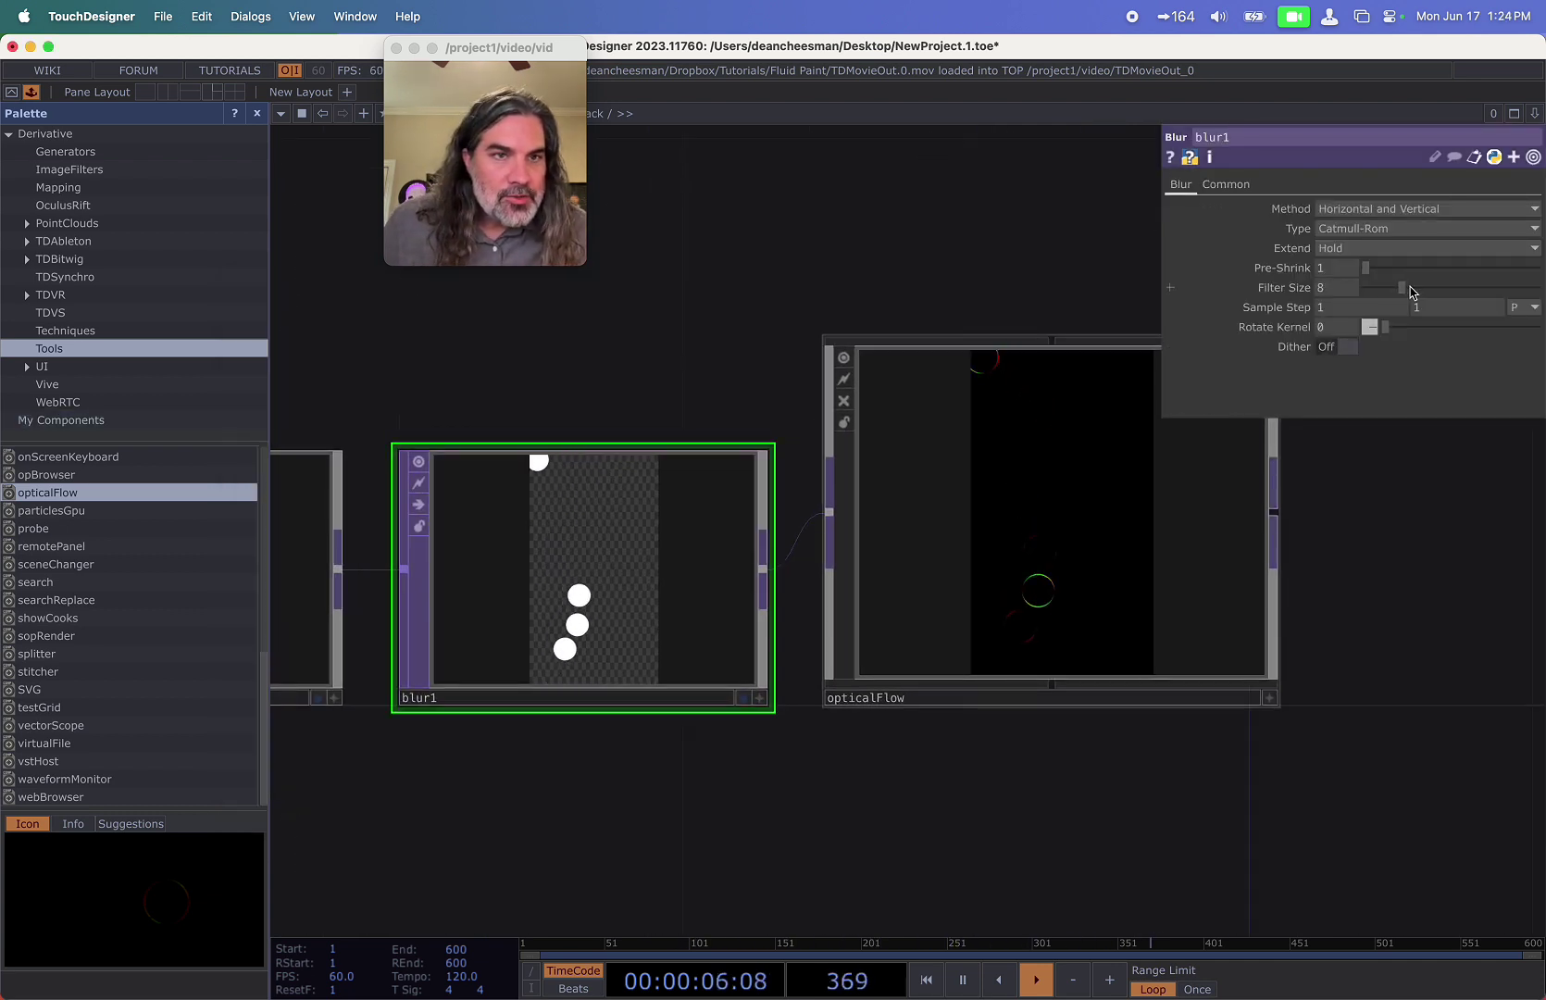
{"action": "left_click_drag", "start_coordinate": [1365, 268], "coordinate": [1385, 269]}
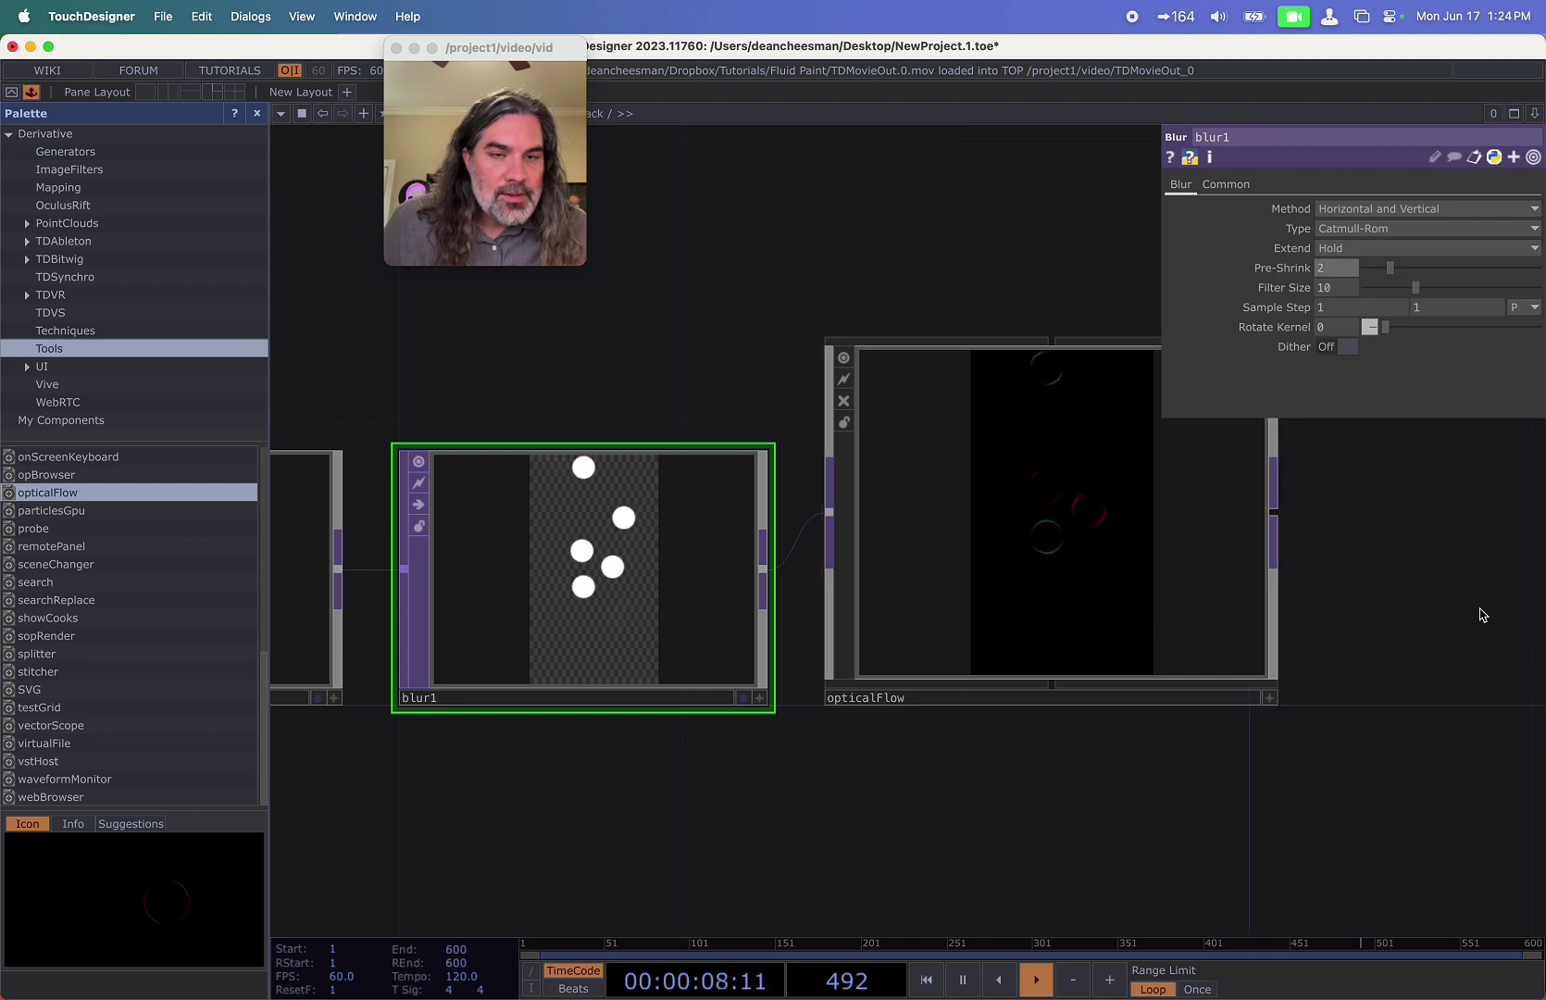
{"action": "left_click_drag", "start_coordinate": [1376, 629], "coordinate": [1178, 695]}
Add a Feedback TOP wired from the opticalFlow component's output, placed above and to the right of it.
{"action": "scroll", "coordinate": [944, 625], "scroll_direction": "down", "scroll_amount": 5}
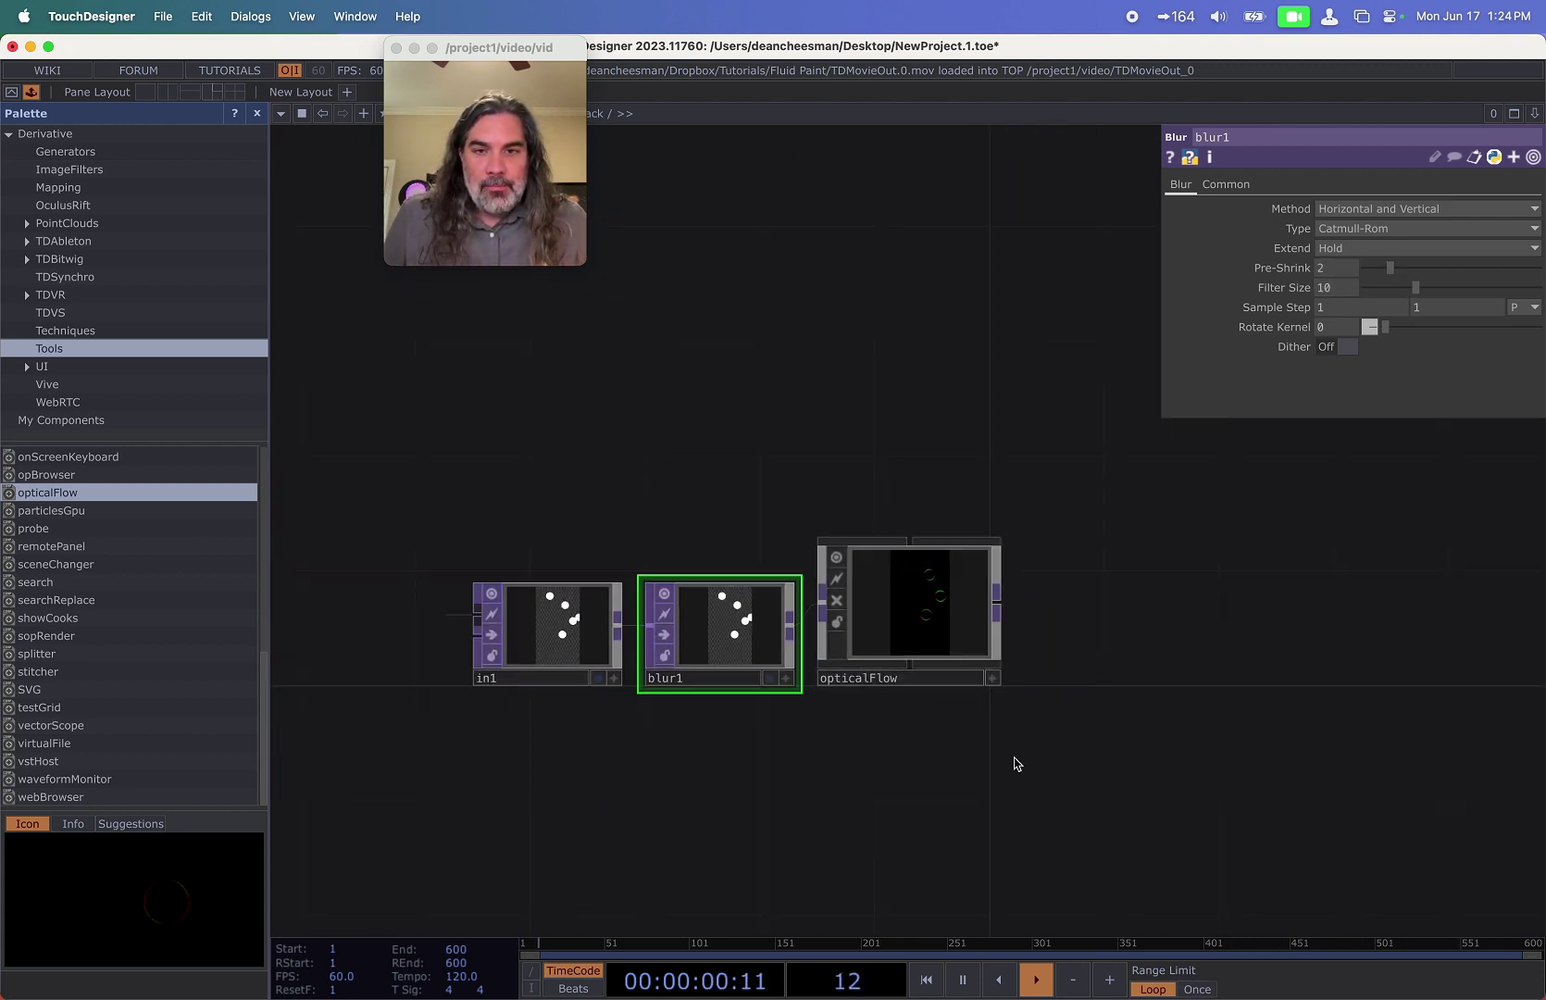
{"action": "scroll", "coordinate": [800, 614], "scroll_direction": "right", "scroll_amount": 4}
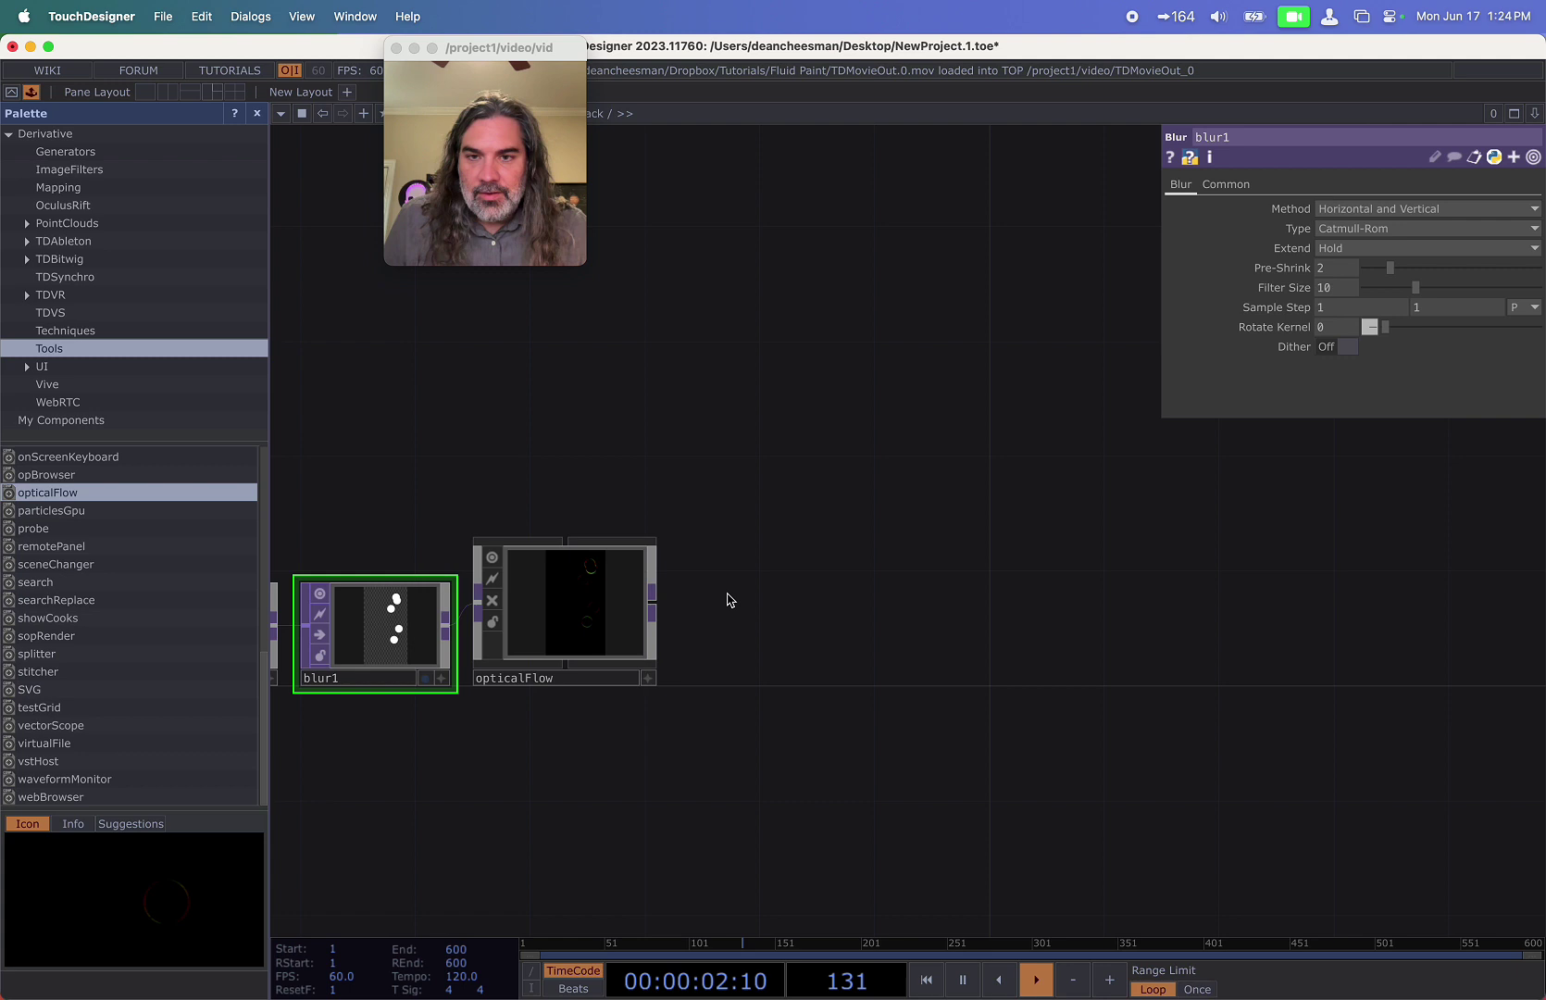
{"action": "right_click", "coordinate": [659, 615]}
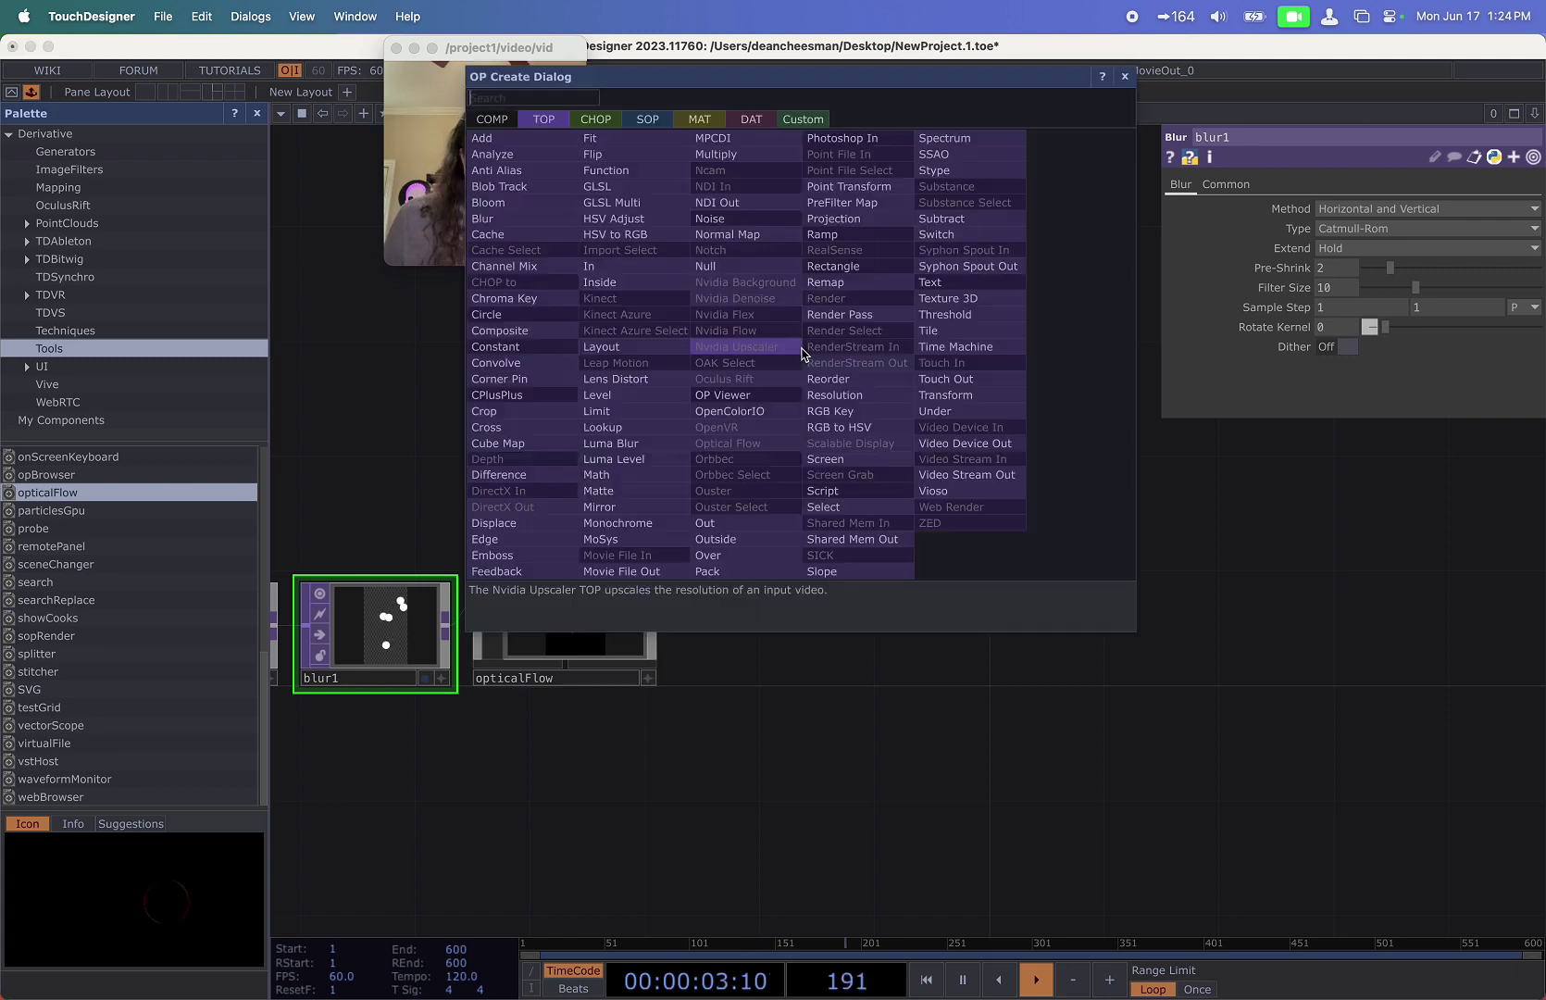
{"action": "left_click", "coordinate": [514, 547]}
{"action": "left_click", "coordinate": [833, 428]}
{"action": "scroll", "coordinate": [852, 587], "scroll_direction": "right", "scroll_amount": 4}
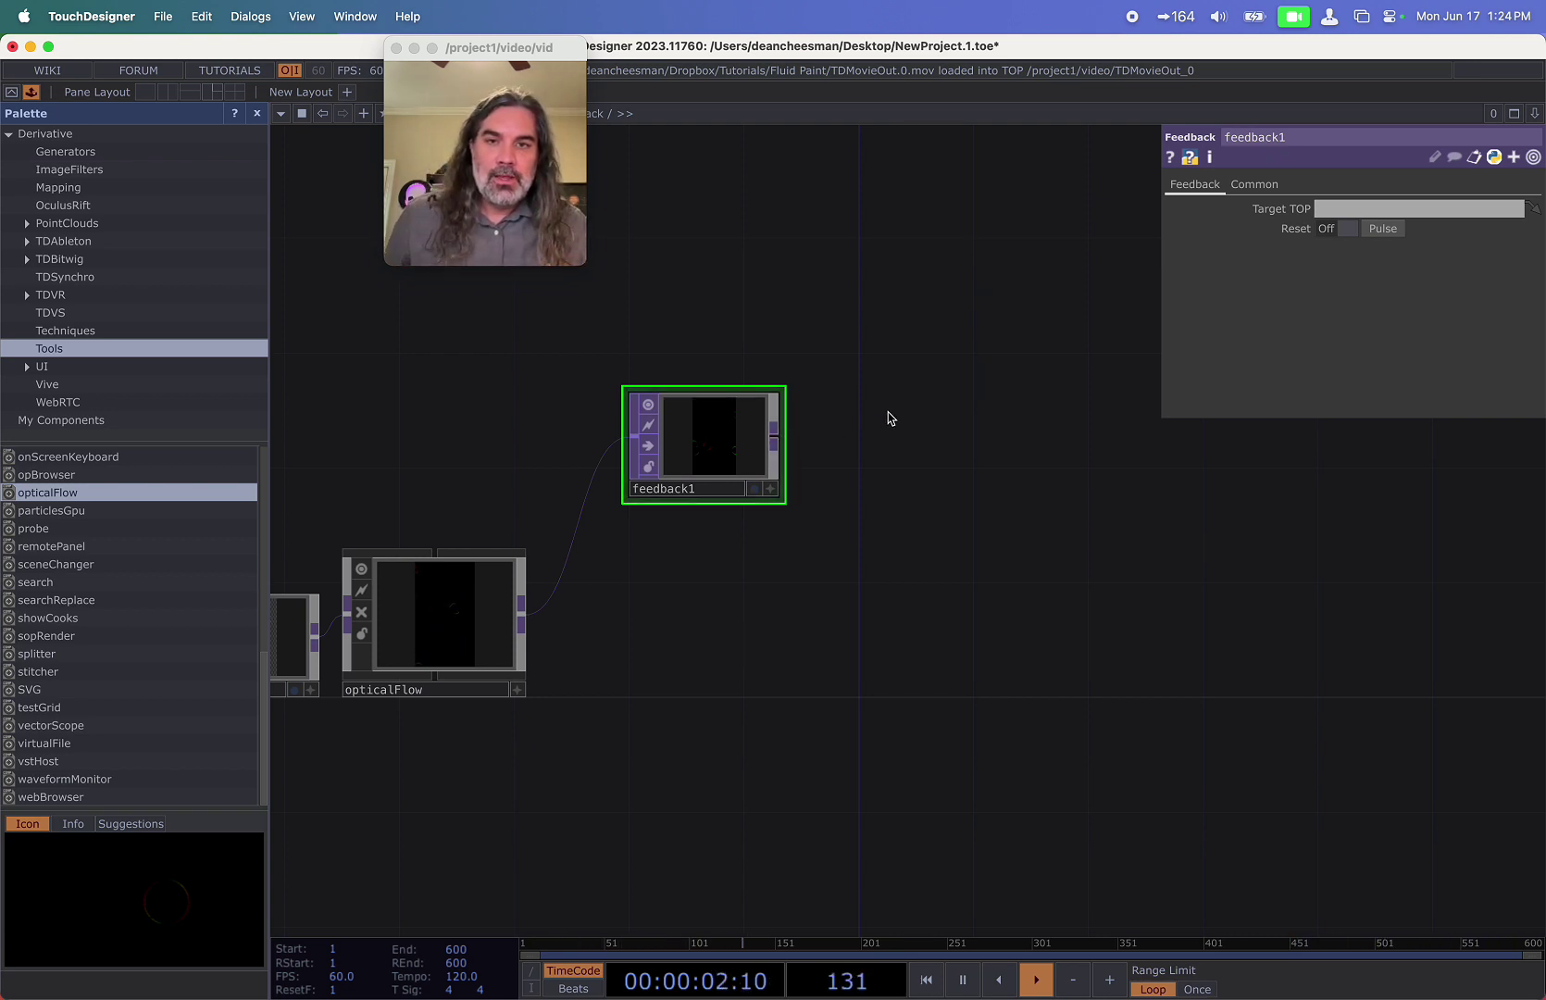
Add a Displace TOP to the right of the Feedback TOP and wire the feedback output into both of its inputs.
{"action": "right_click", "coordinate": [776, 442]}
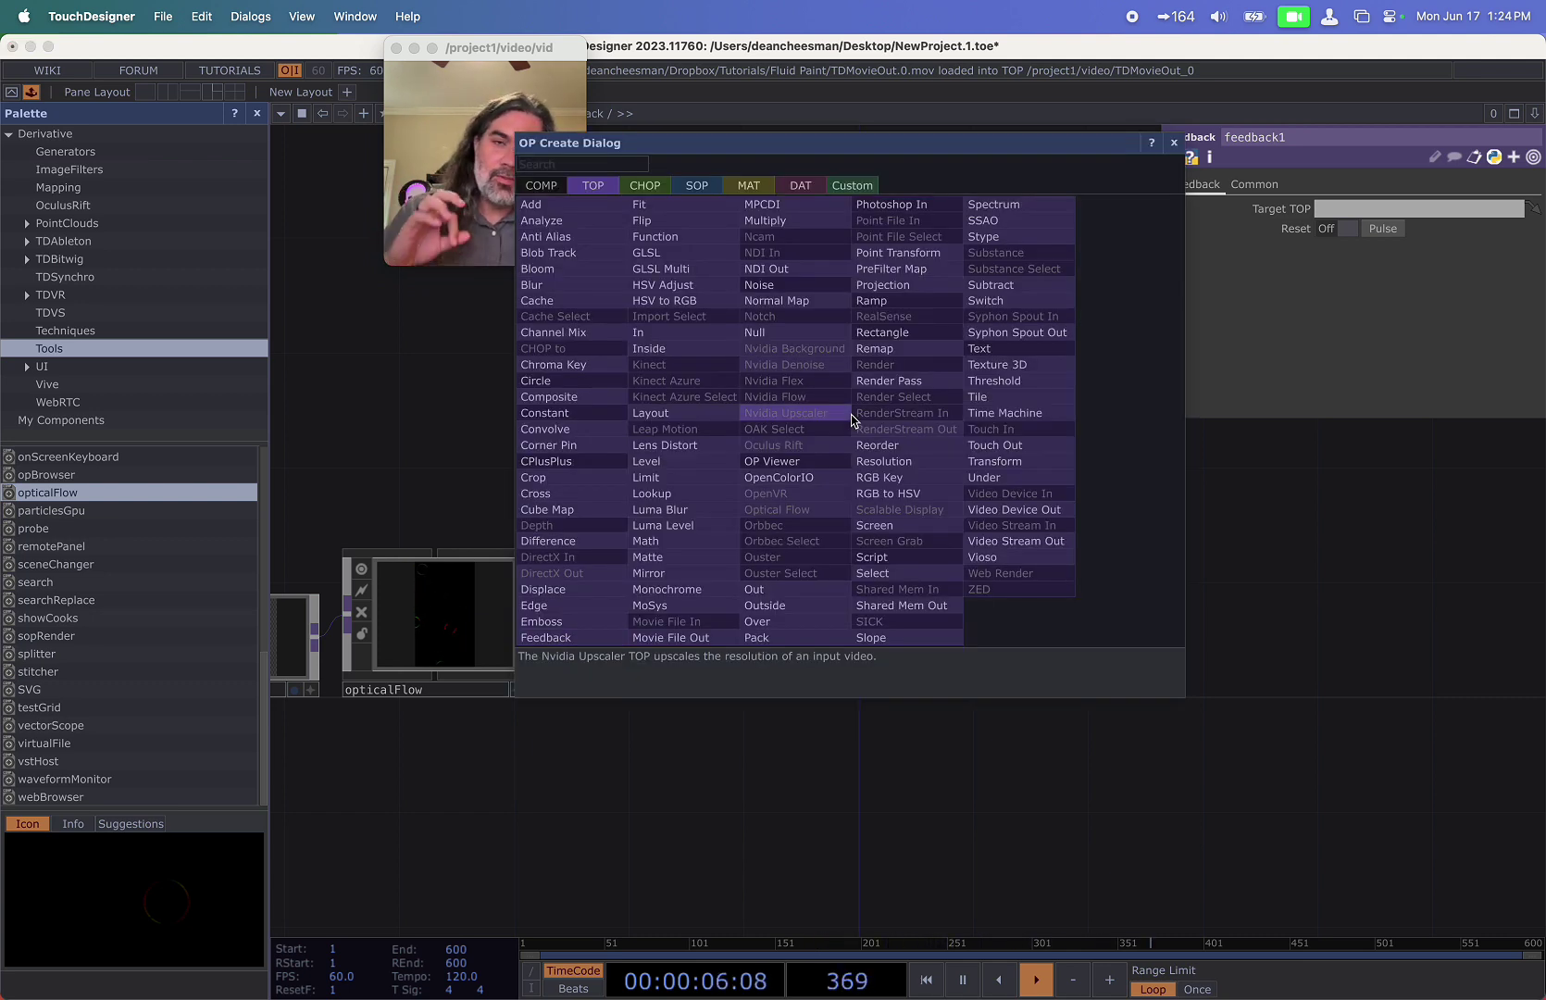
{"action": "left_click", "coordinate": [584, 589]}
{"action": "left_click", "coordinate": [944, 428]}
{"action": "left_click_drag", "start_coordinate": [942, 425], "coordinate": [998, 484]}
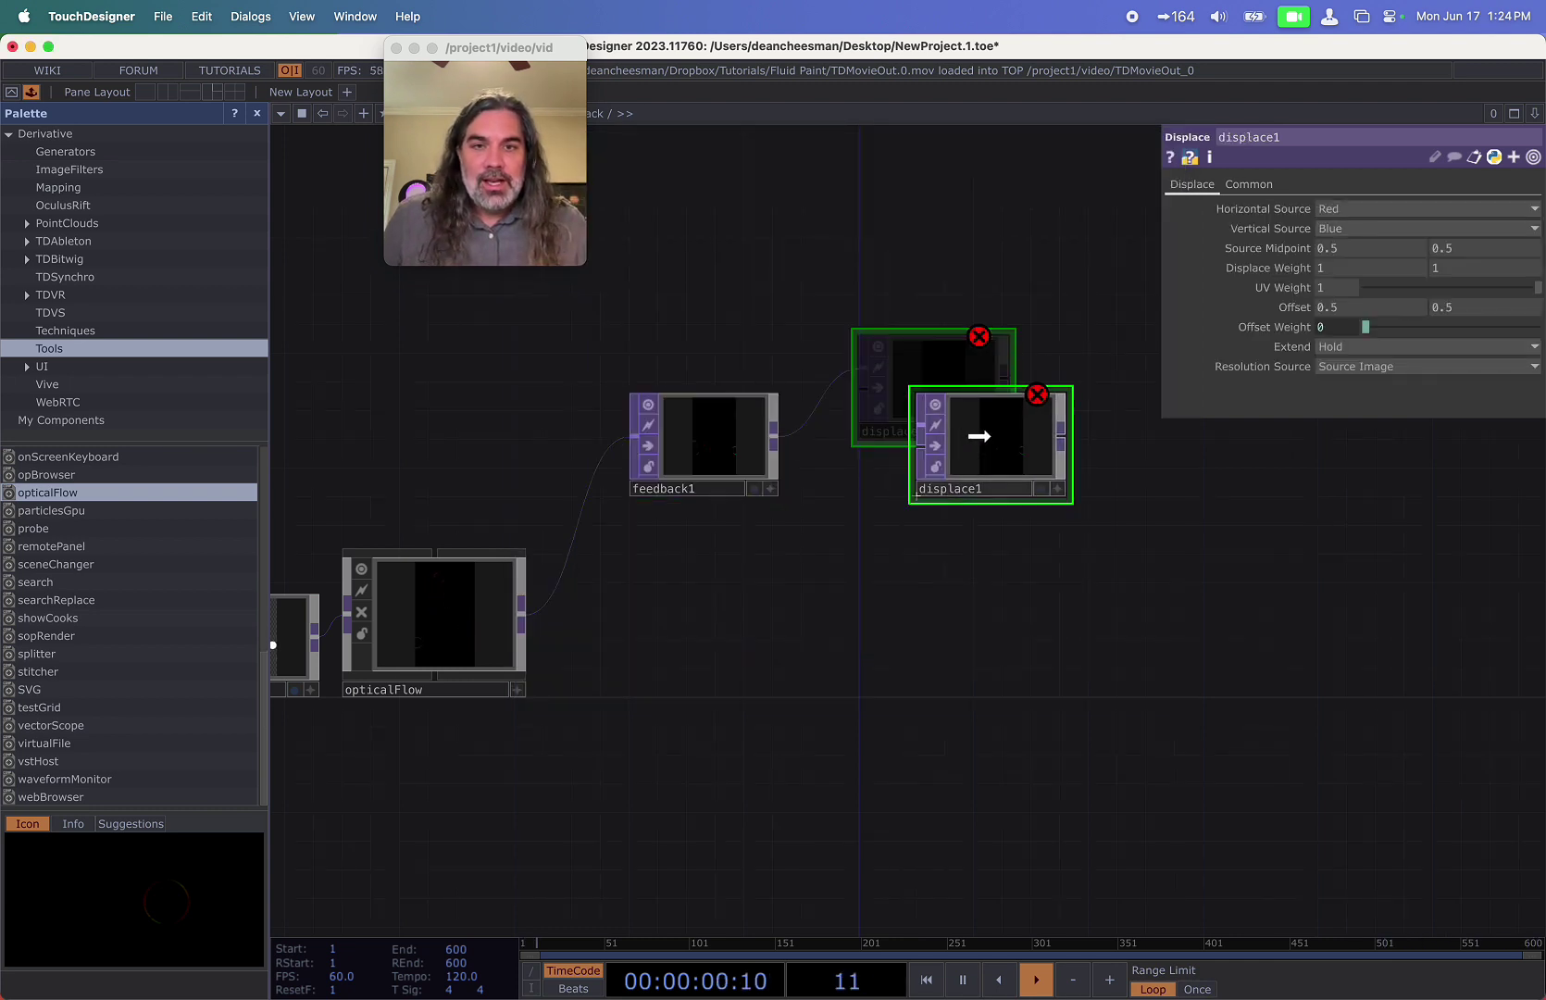
{"action": "scroll", "coordinate": [784, 450], "scroll_direction": "up", "scroll_amount": 2}
{"action": "left_click", "coordinate": [750, 454]}
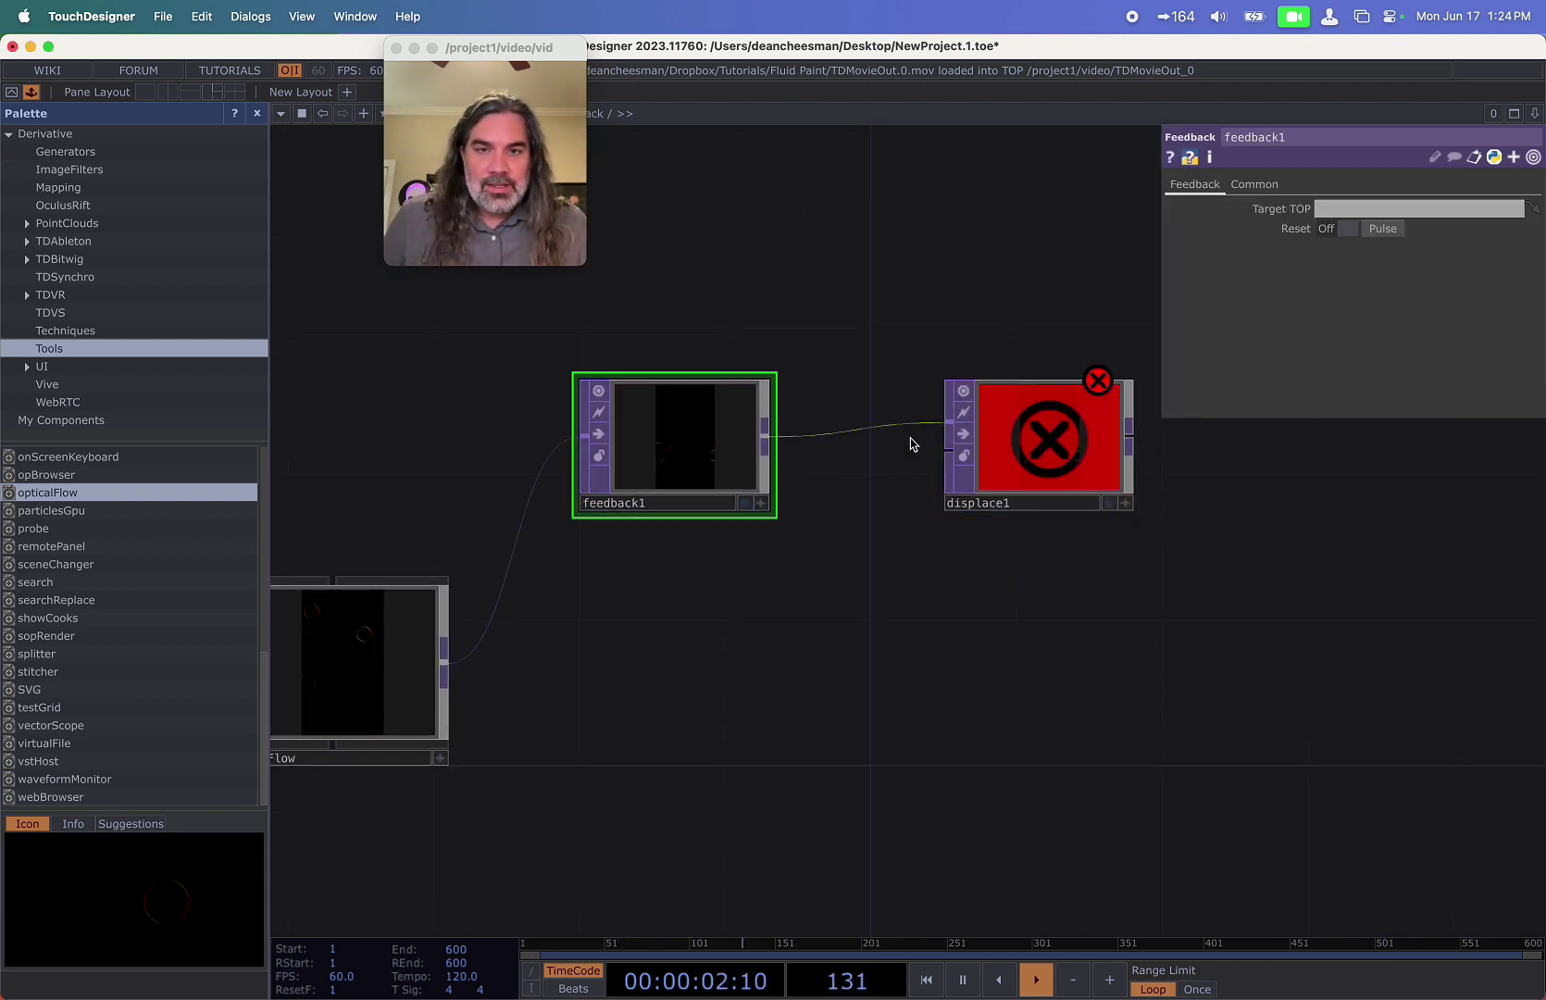
{"action": "left_click_drag", "start_coordinate": [945, 452], "coordinate": [768, 438]}
{"action": "left_click_drag", "start_coordinate": [912, 543], "coordinate": [713, 530]}
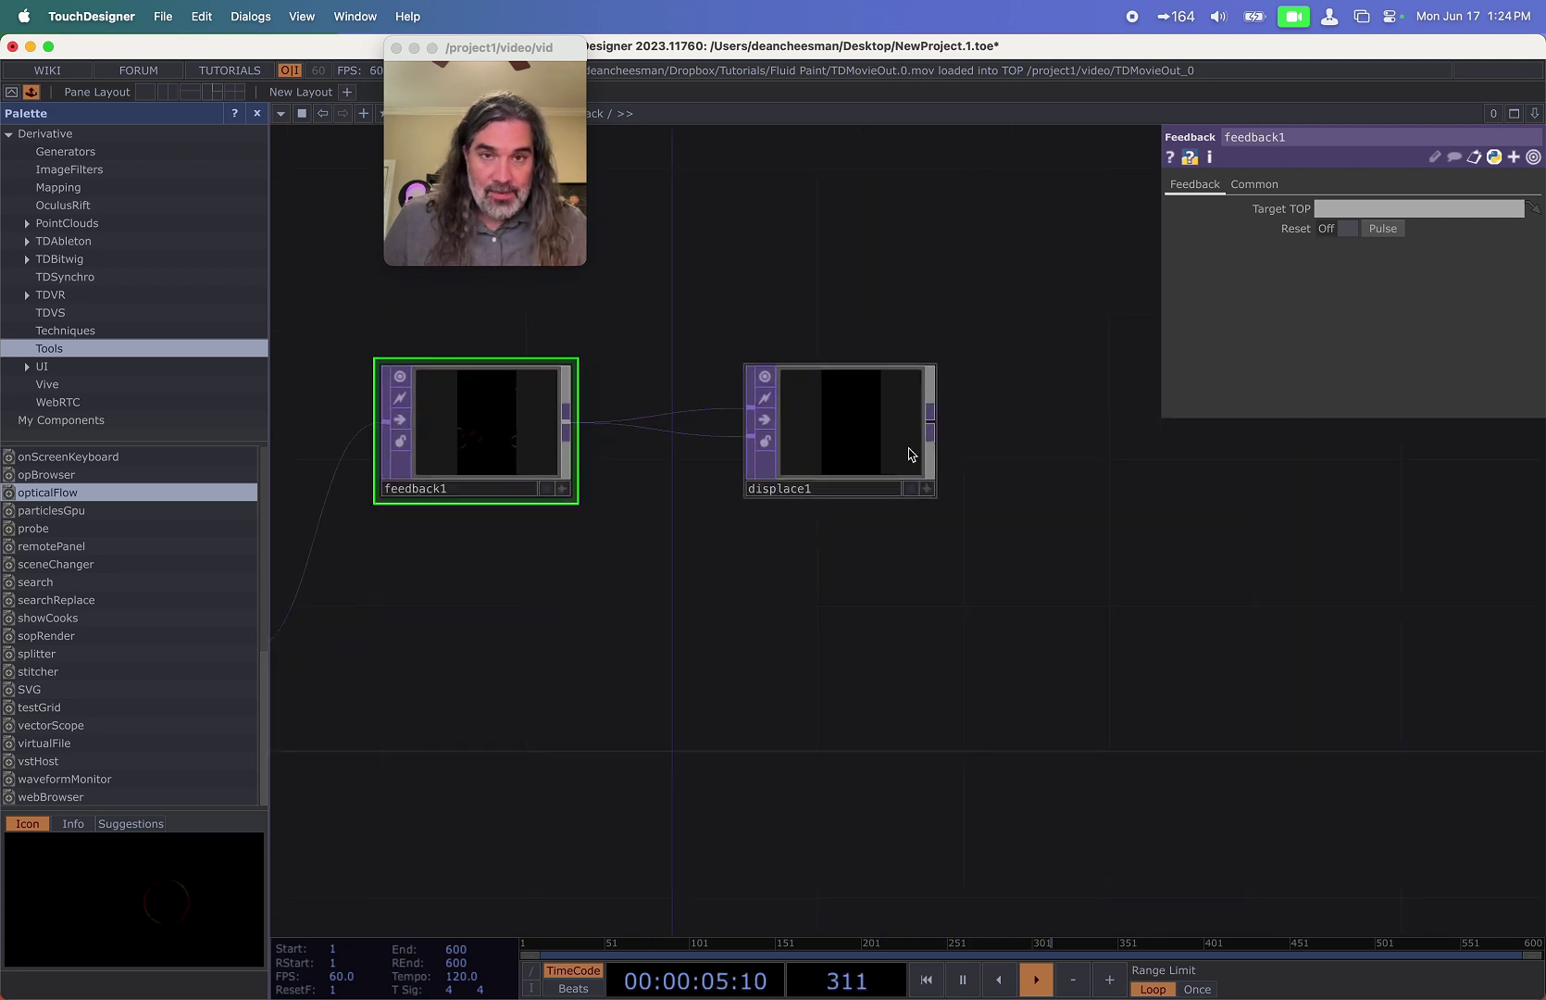
Add an Add TOP after the Displace TOP and wire the opticalFlow component into its second input.
{"action": "left_click", "coordinate": [1070, 660]}
{"action": "left_click", "coordinate": [753, 443]}
{"action": "left_click", "coordinate": [1059, 661]}
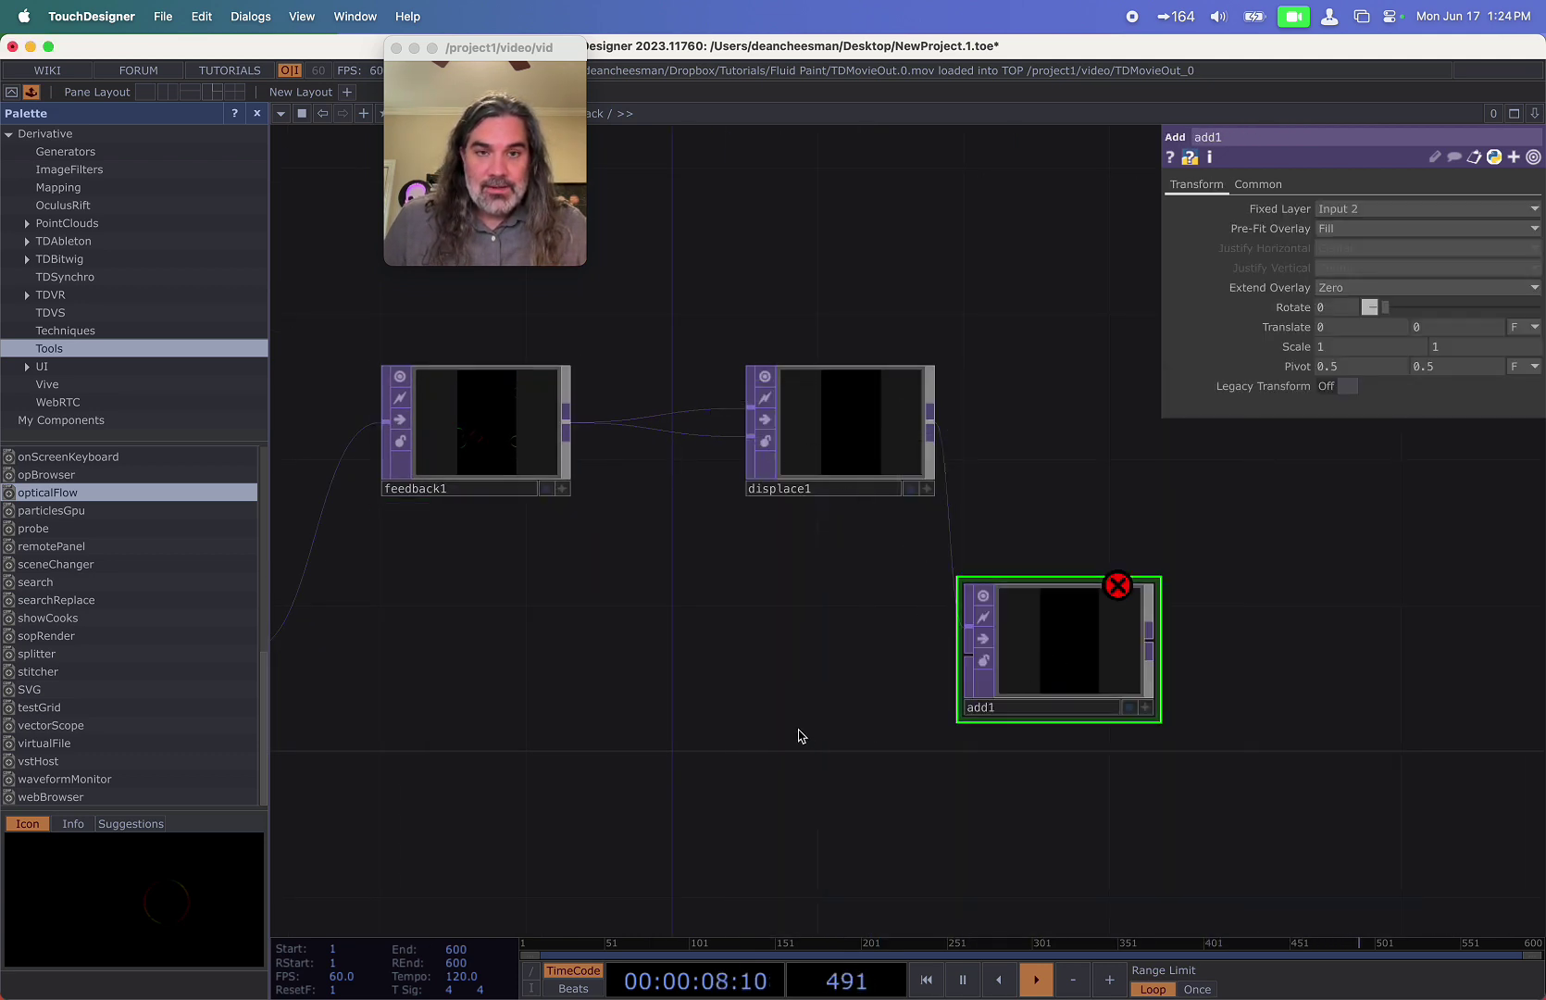
{"action": "scroll", "coordinate": [802, 735], "scroll_direction": "down", "scroll_amount": 2}
{"action": "left_click_drag", "start_coordinate": [771, 734], "coordinate": [911, 719]}
{"action": "left_click_drag", "start_coordinate": [1093, 641], "coordinate": [1154, 671]}
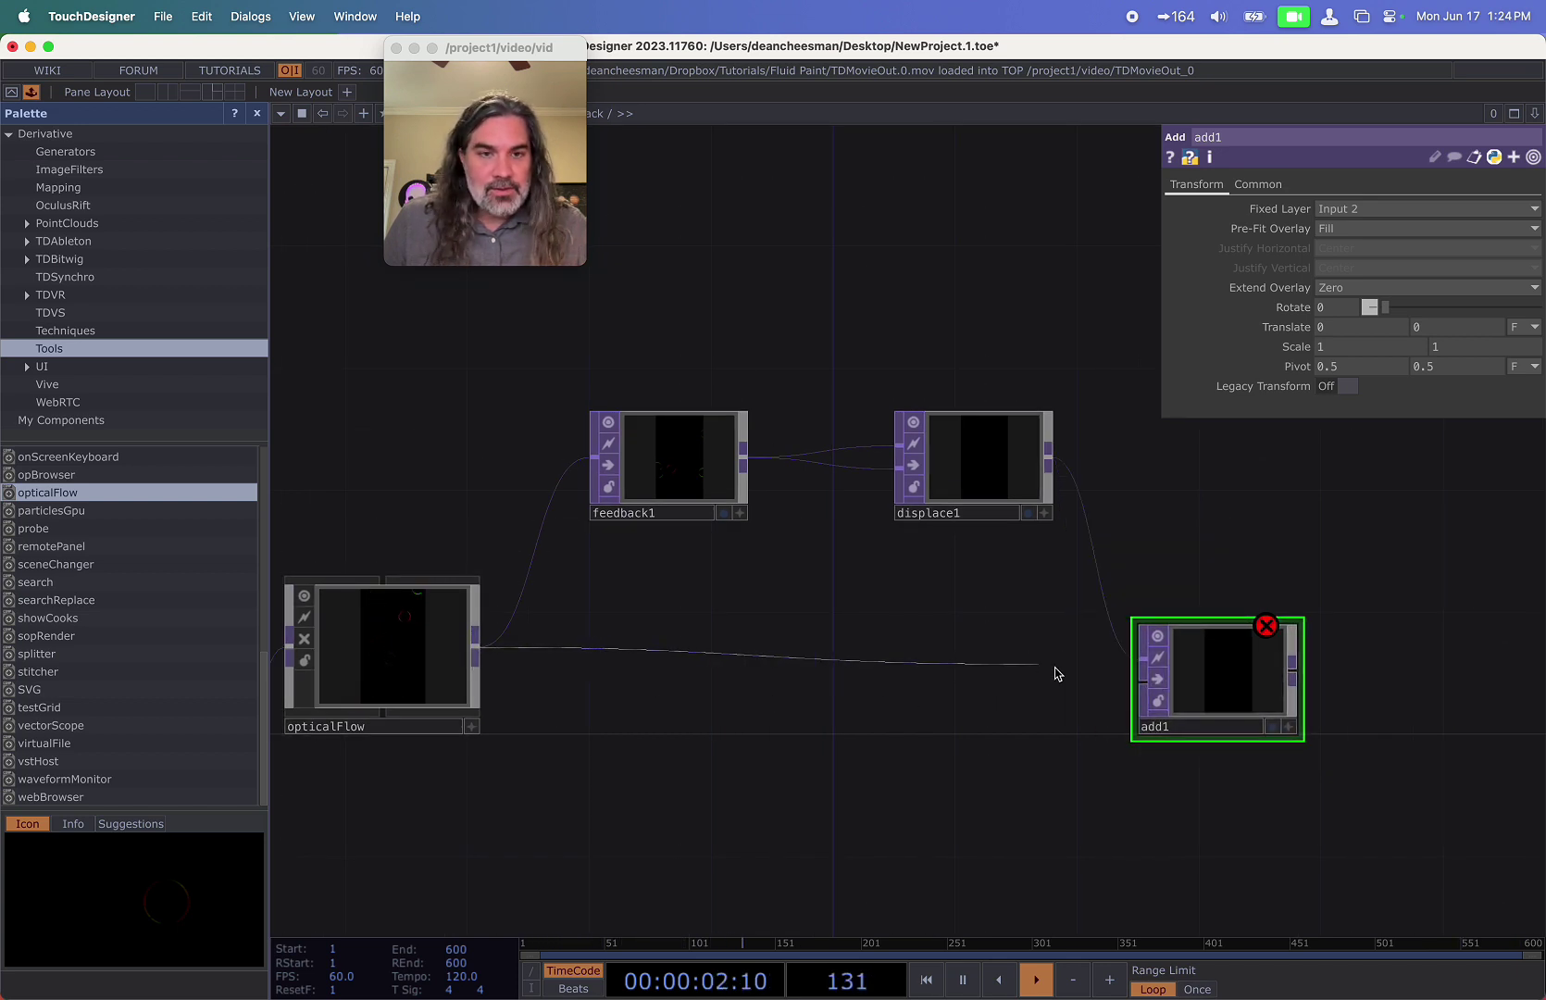
Set add1 as the Feedback TOP's target and view its output in an enlarged floating window beside the network.
{"action": "left_click_drag", "start_coordinate": [1056, 674], "coordinate": [679, 468]}
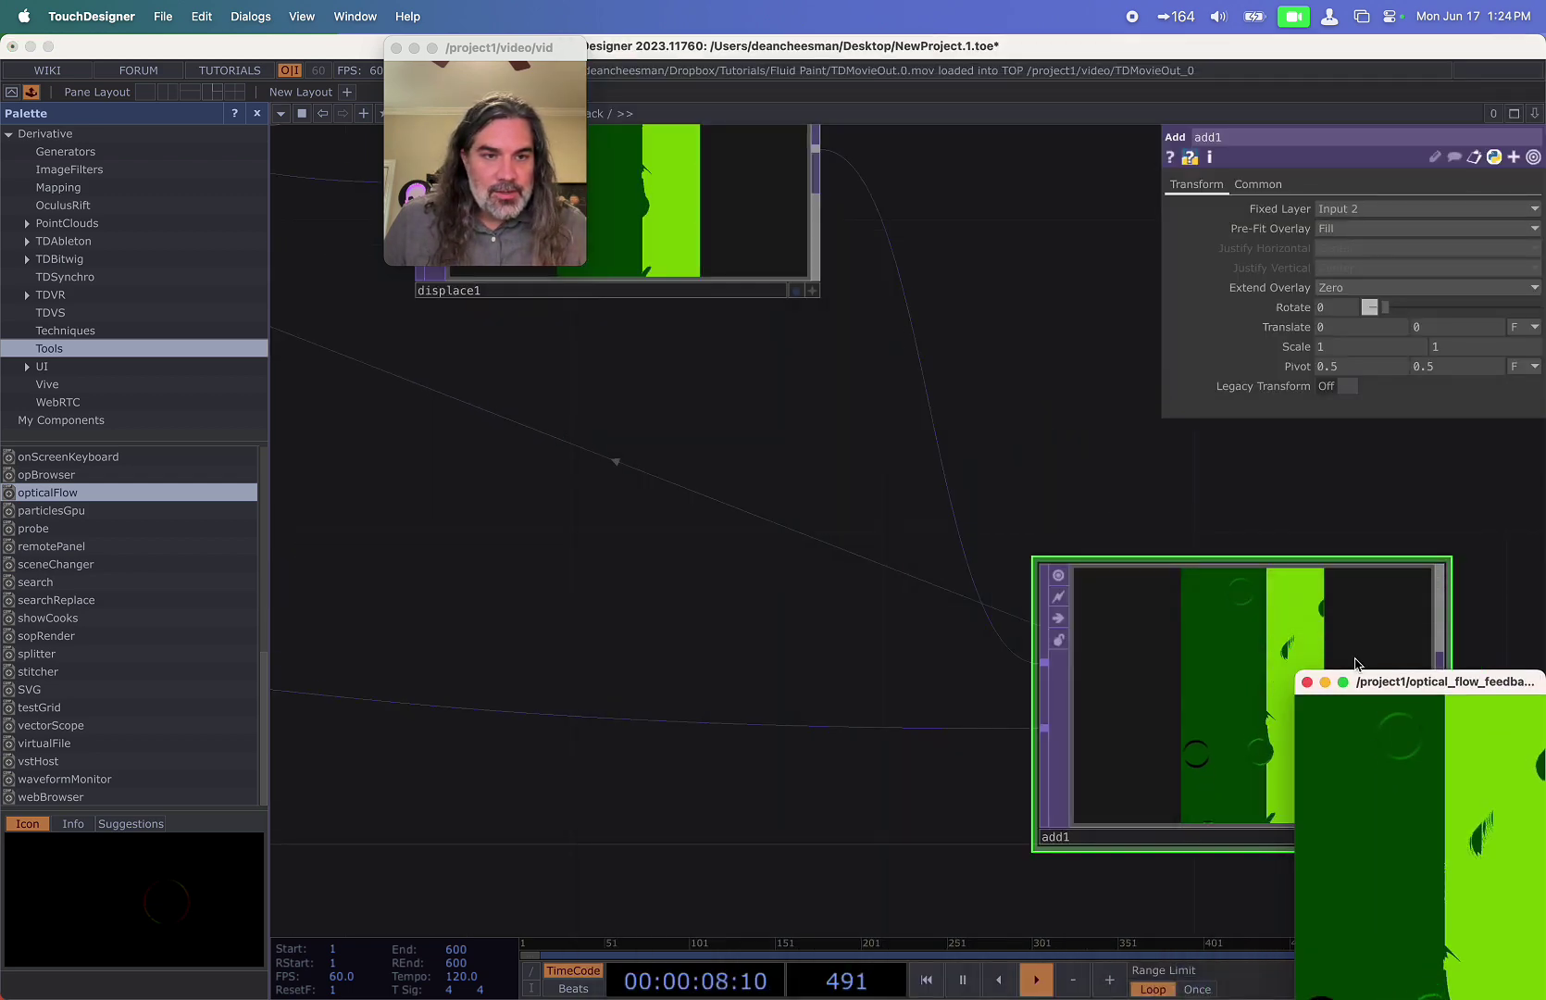
{"action": "left_click_drag", "start_coordinate": [1388, 686], "coordinate": [1377, 462]}
{"action": "left_click_drag", "start_coordinate": [417, 616], "coordinate": [451, 785]}
{"action": "scroll", "coordinate": [512, 730], "scroll_direction": "down", "scroll_amount": 5}
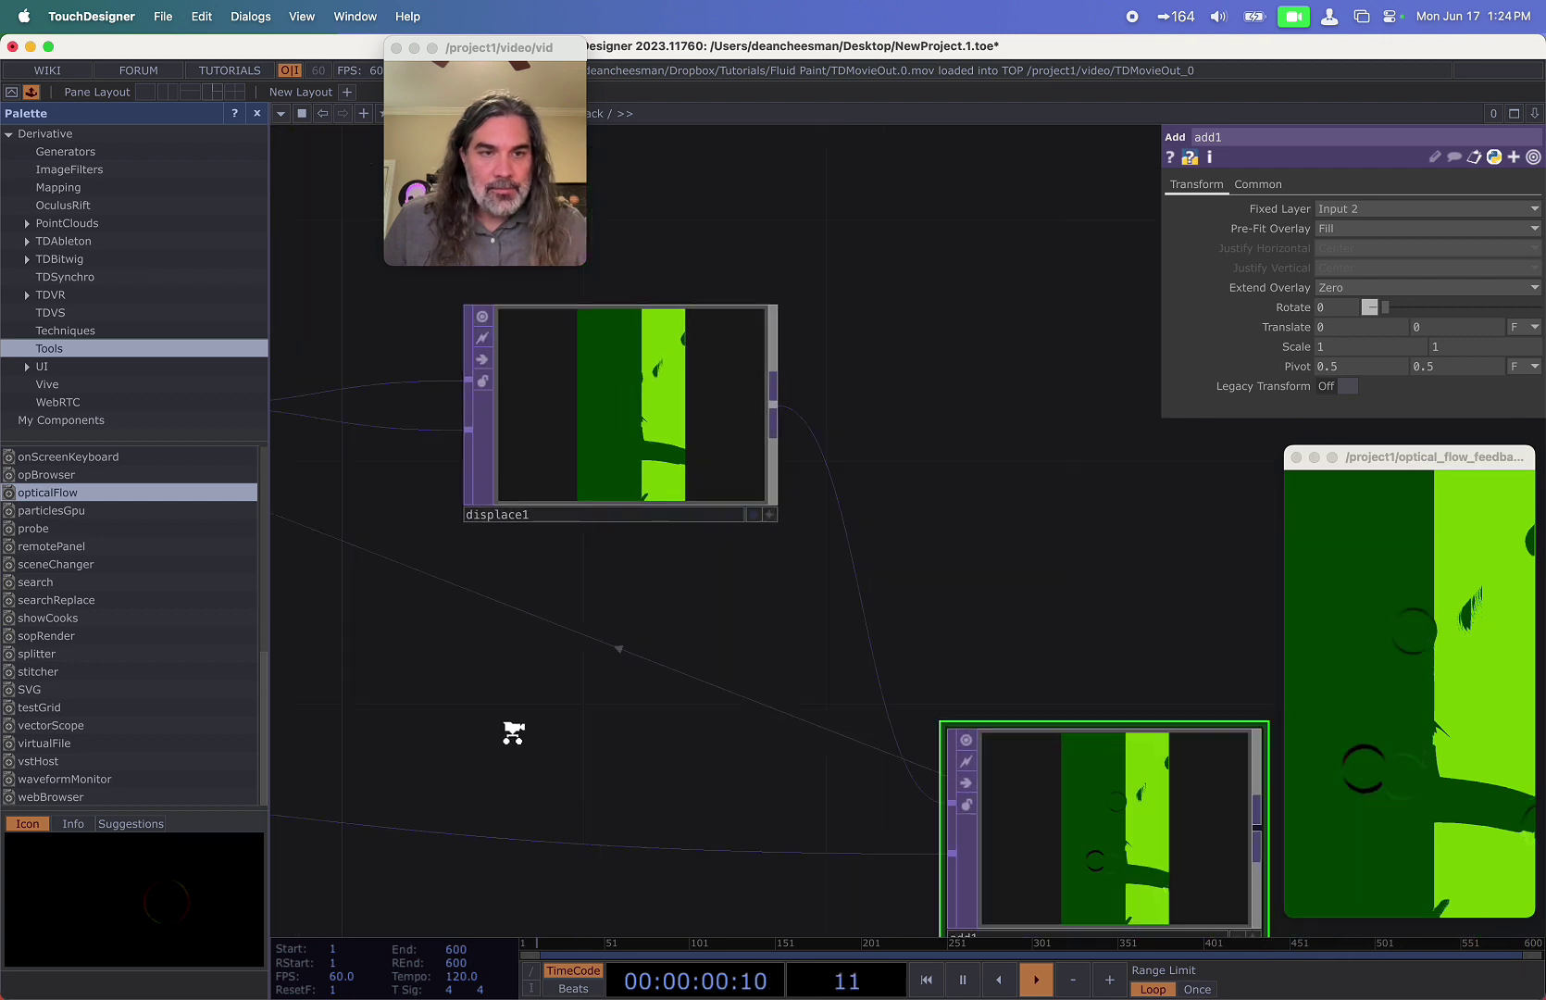
{"action": "left_click", "coordinate": [571, 500]}
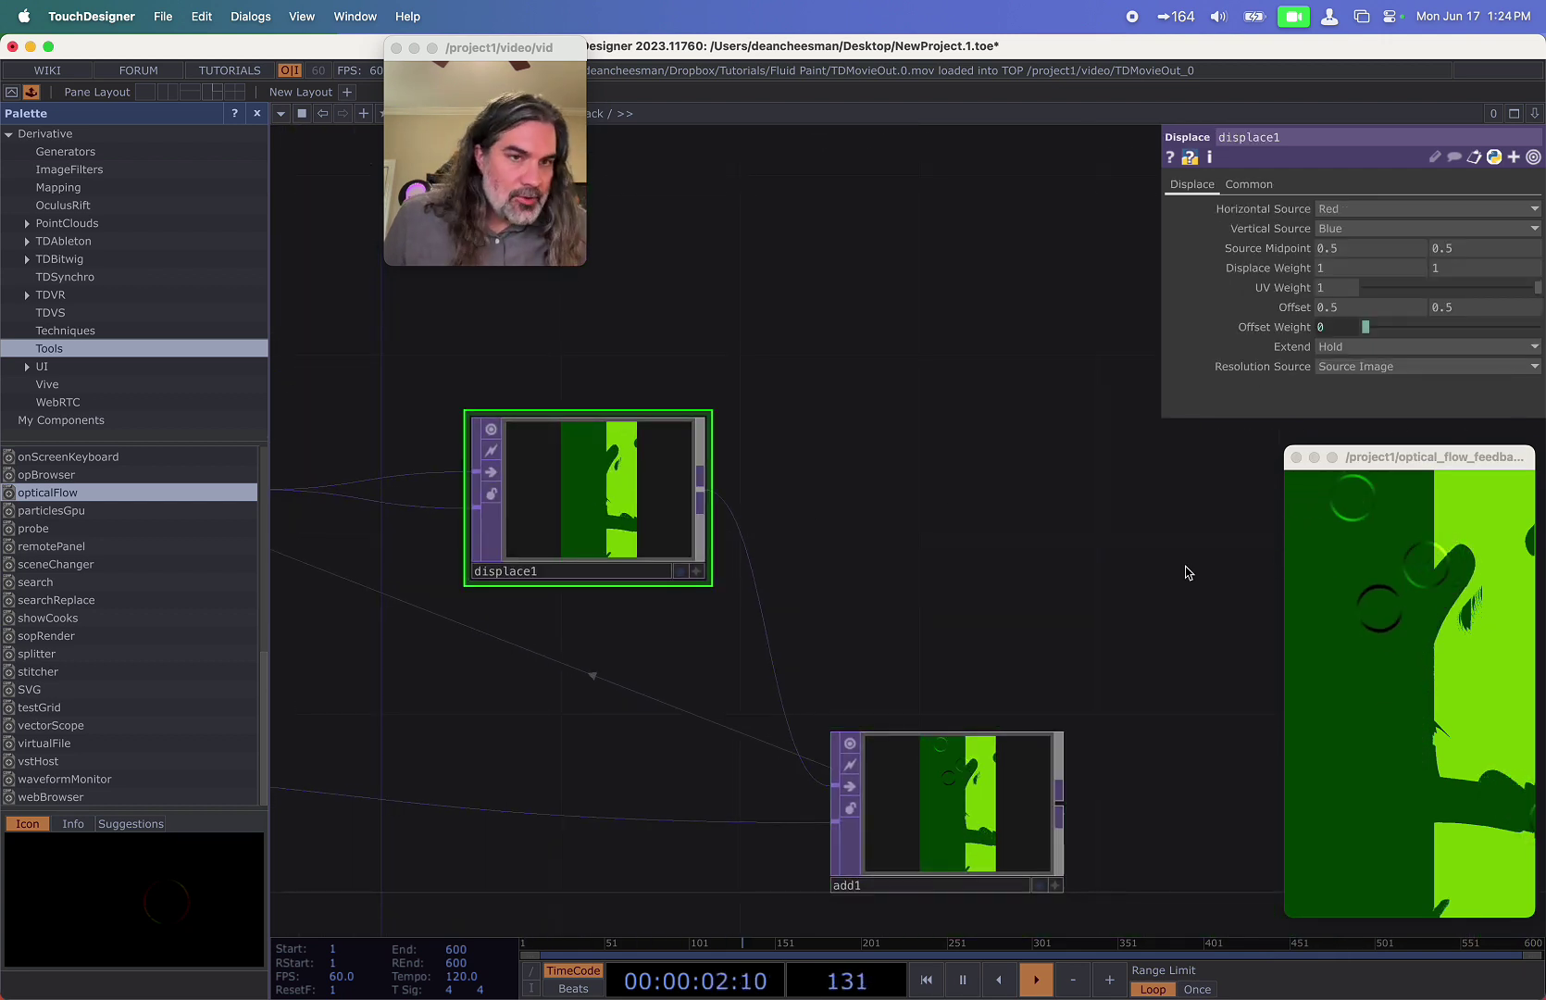
{"action": "left_click_drag", "start_coordinate": [1285, 623], "coordinate": [1230, 627]}
{"action": "left_click_drag", "start_coordinate": [989, 583], "coordinate": [853, 608]}
Create a Keyboard In CHOP above the Feedback TOP.
{"action": "scroll", "coordinate": [918, 579], "scroll_direction": "down", "scroll_amount": 4}
{"action": "left_click_drag", "start_coordinate": [431, 433], "coordinate": [637, 476]}
{"action": "key", "text": "Tab"}
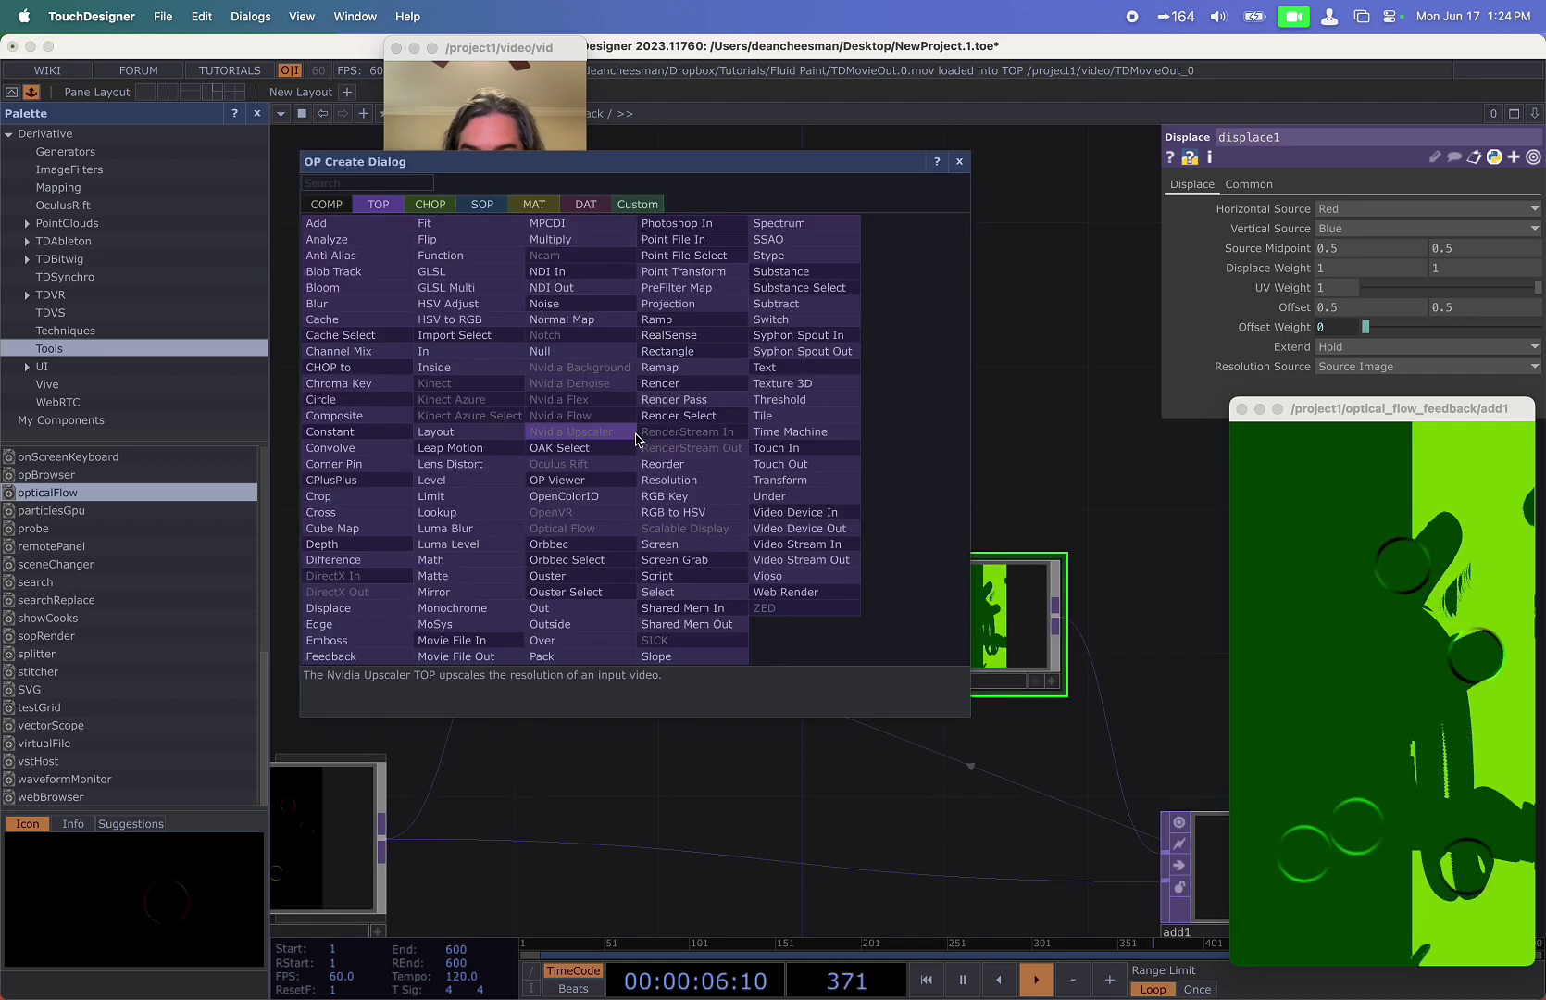
{"action": "left_click", "coordinate": [431, 204]}
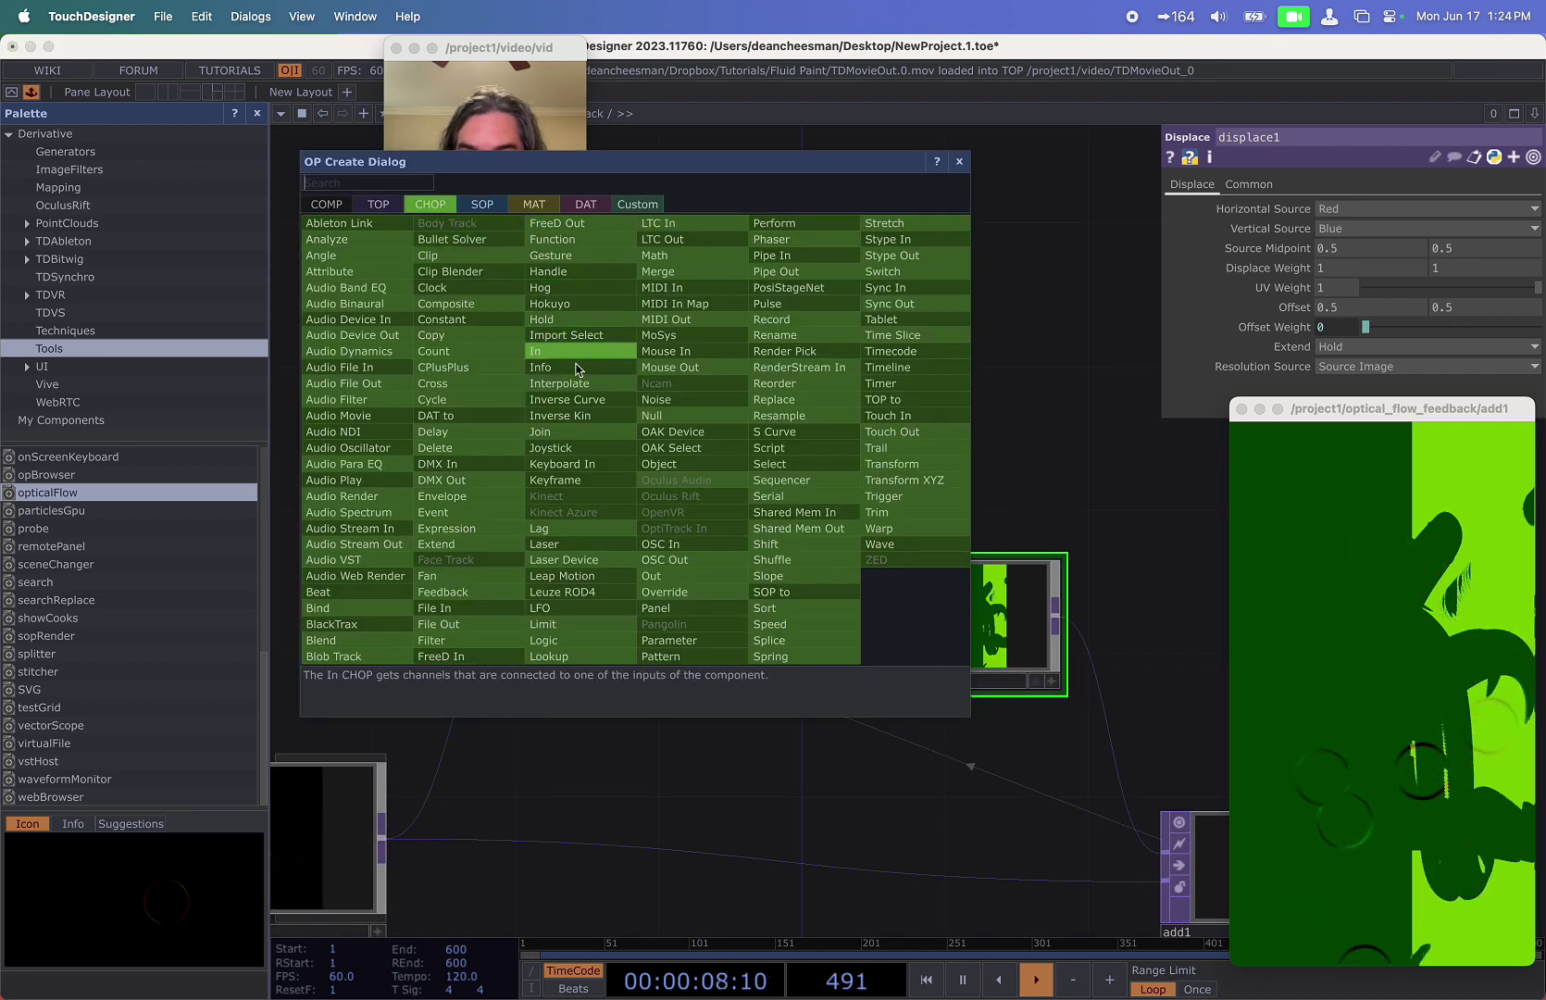
{"action": "left_click", "coordinate": [580, 465]}
Export the Keyboard In CHOP's k1 channel to the Feedback TOP's Reset Pulse and trigger a reset.
{"action": "left_click_drag", "start_coordinate": [614, 440], "coordinate": [1386, 231]}
{"action": "left_click", "coordinate": [693, 502]}
{"action": "left_click", "coordinate": [1401, 227]}
{"action": "mouse_move", "coordinate": [1010, 451]}
{"action": "left_mouse_down"}
{"action": "mouse_move", "coordinate": [856, 408]}
{"action": "mouse_move", "coordinate": [883, 352]}
{"action": "left_mouse_up"}
{"action": "key", "text": "1"}
{"action": "scroll", "coordinate": [685, 387], "scroll_direction": "left", "scroll_amount": 5}
{"action": "scroll", "coordinate": [685, 387], "scroll_direction": "up", "scroll_amount": 2}
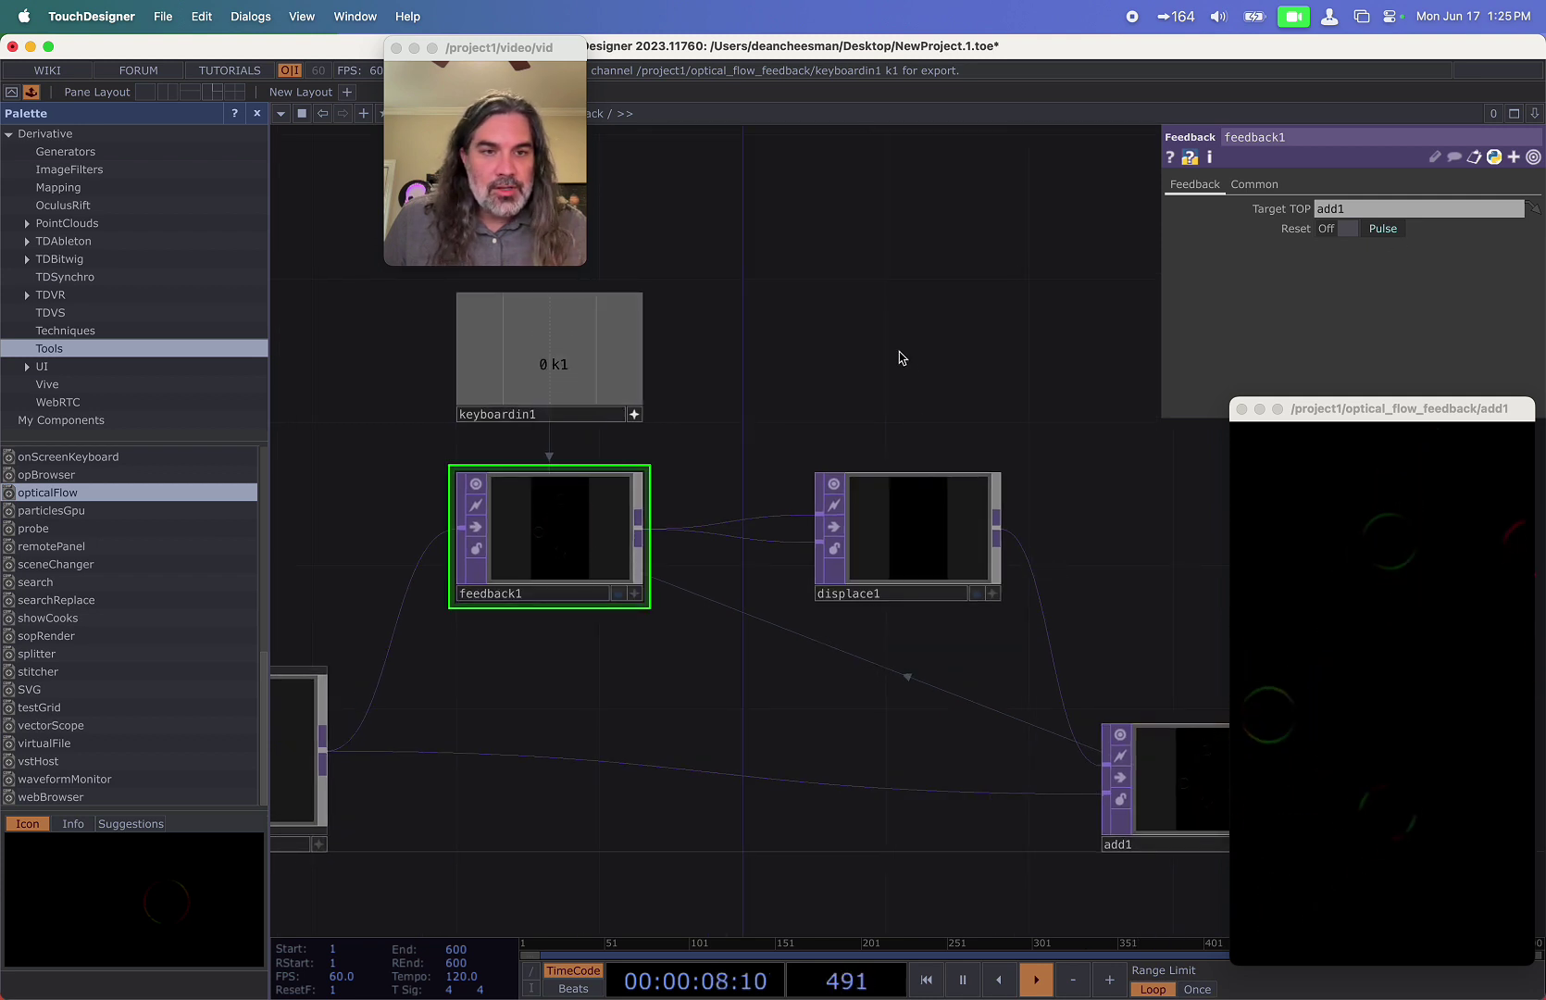
Set the Displace TOP's Vertical Source to Green and both Source Midpoint values to 0.
{"action": "scroll", "coordinate": [914, 328], "scroll_direction": "down", "scroll_amount": 2}
{"action": "scroll", "coordinate": [859, 499], "scroll_direction": "up", "scroll_amount": 3}
{"action": "left_click", "coordinate": [859, 500]}
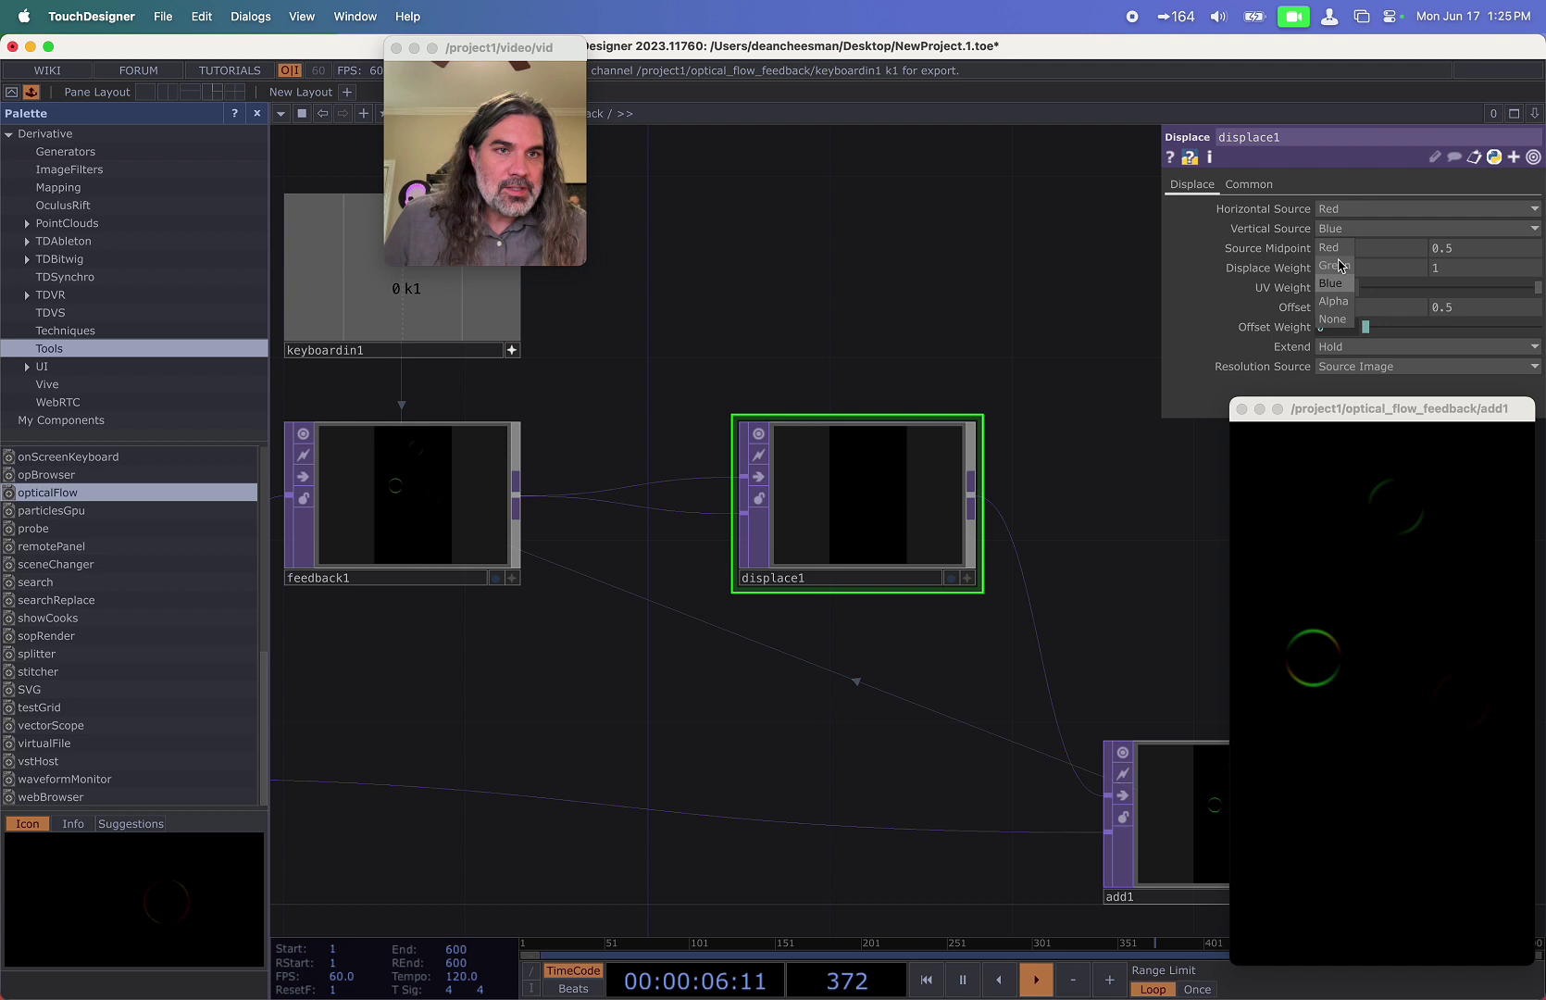
{"action": "left_click", "coordinate": [1339, 266]}
{"action": "scroll", "coordinate": [914, 298], "scroll_direction": "right", "scroll_amount": 3}
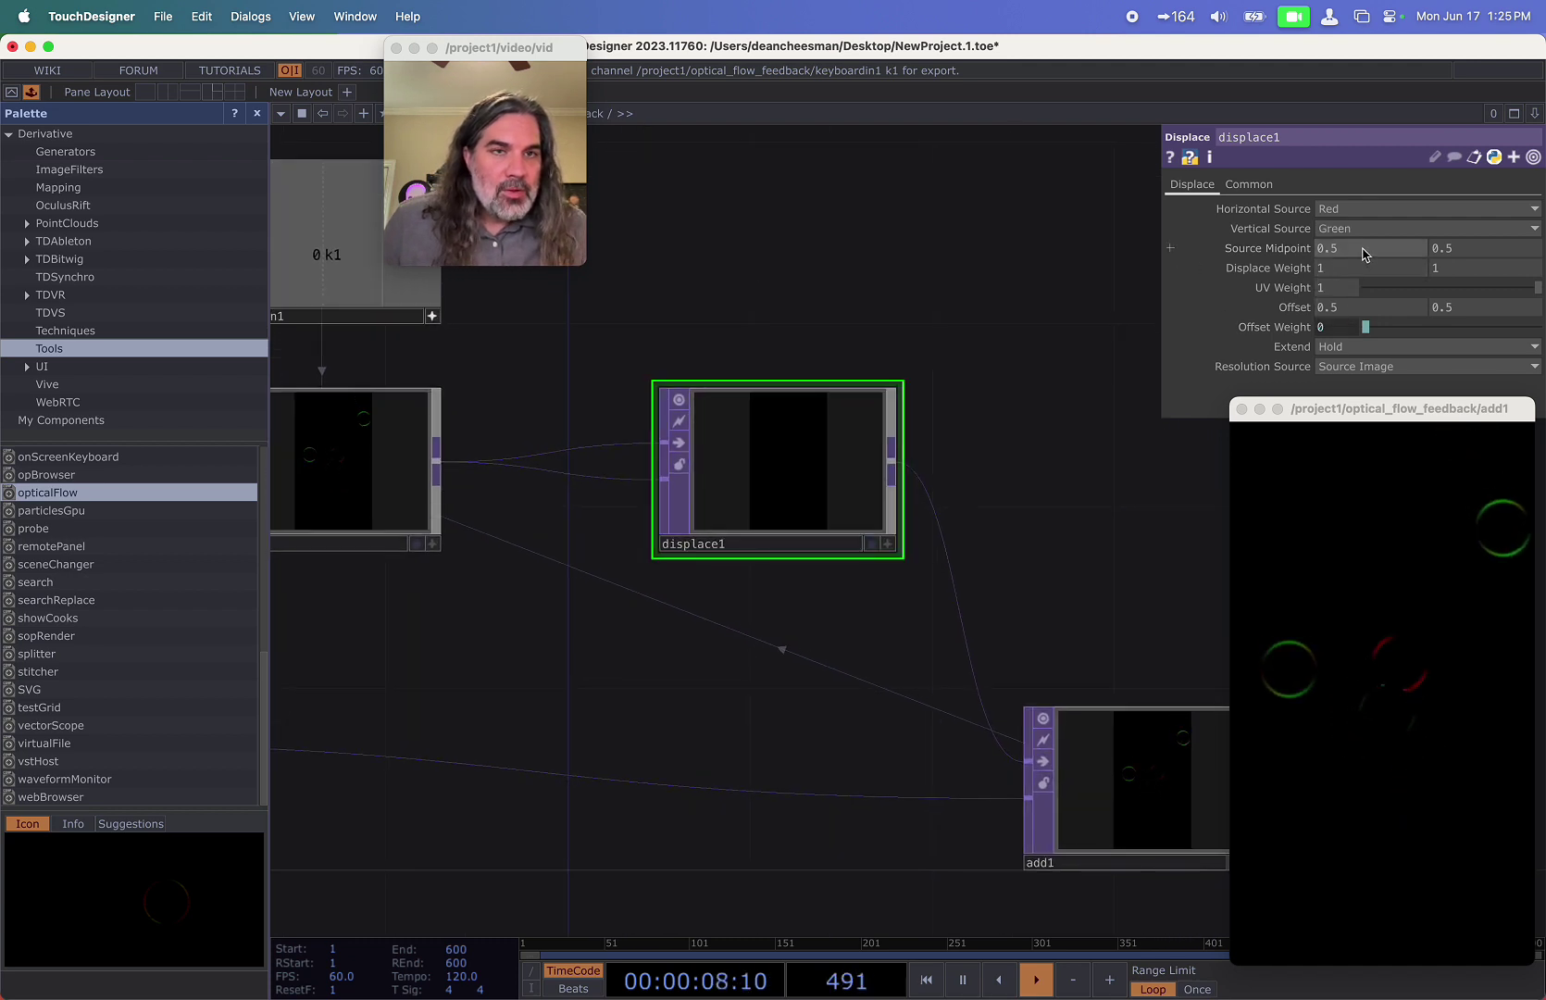
{"action": "scroll", "coordinate": [859, 307], "scroll_direction": "left", "scroll_amount": 4}
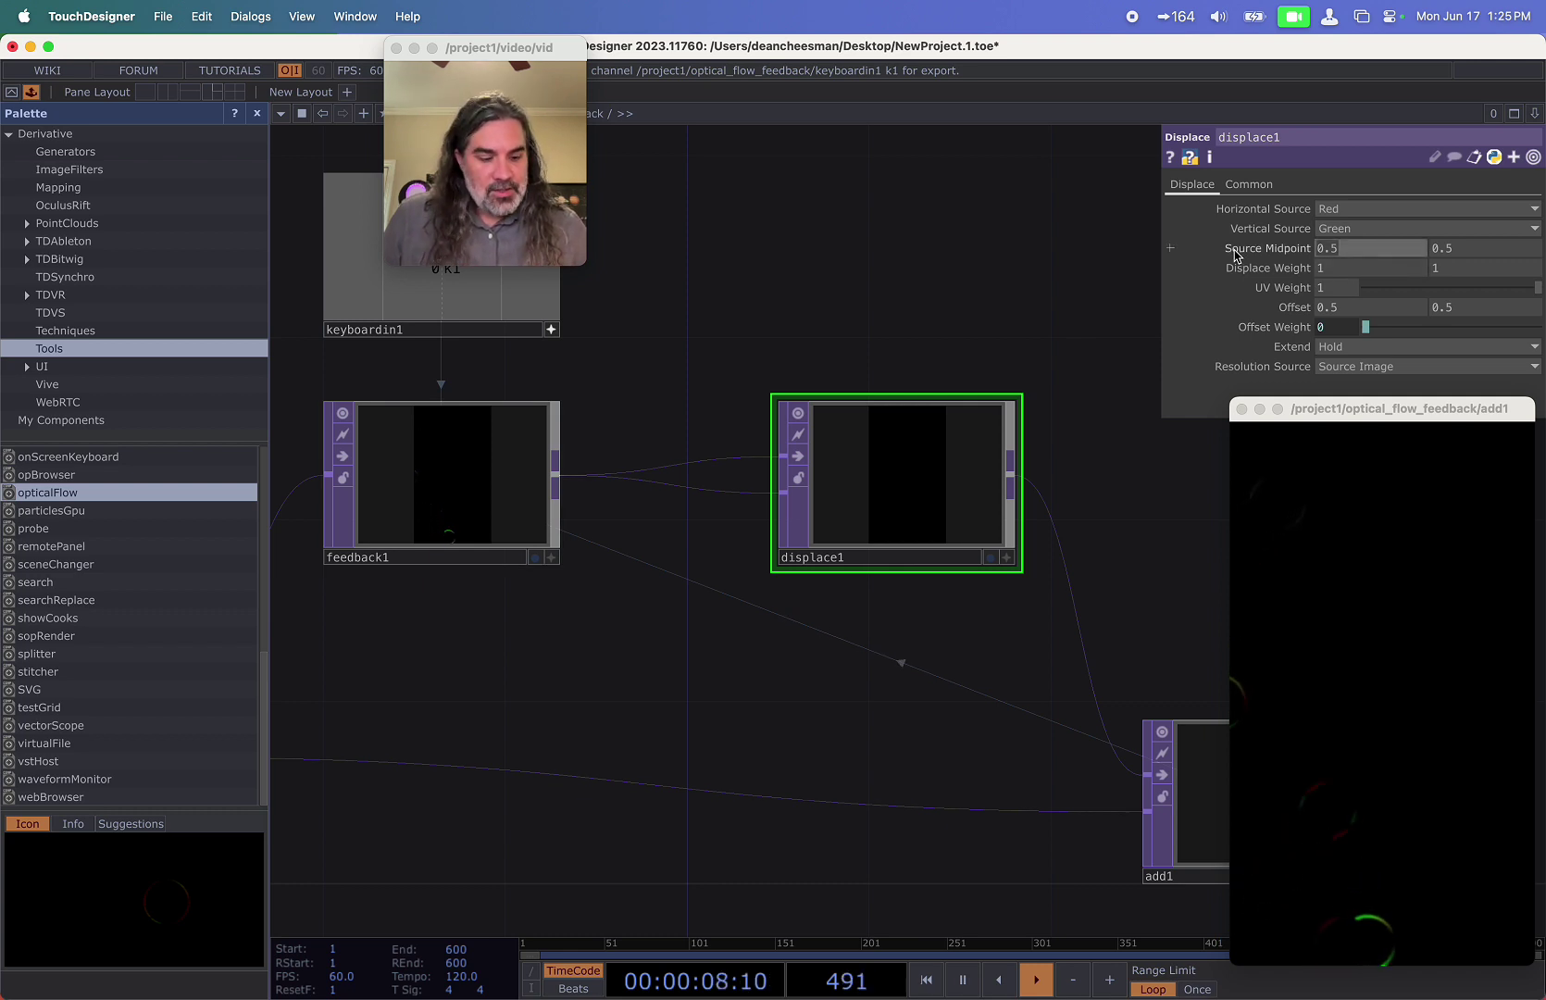
{"action": "type", "text": "0"}
{"action": "key", "text": "Tab"}
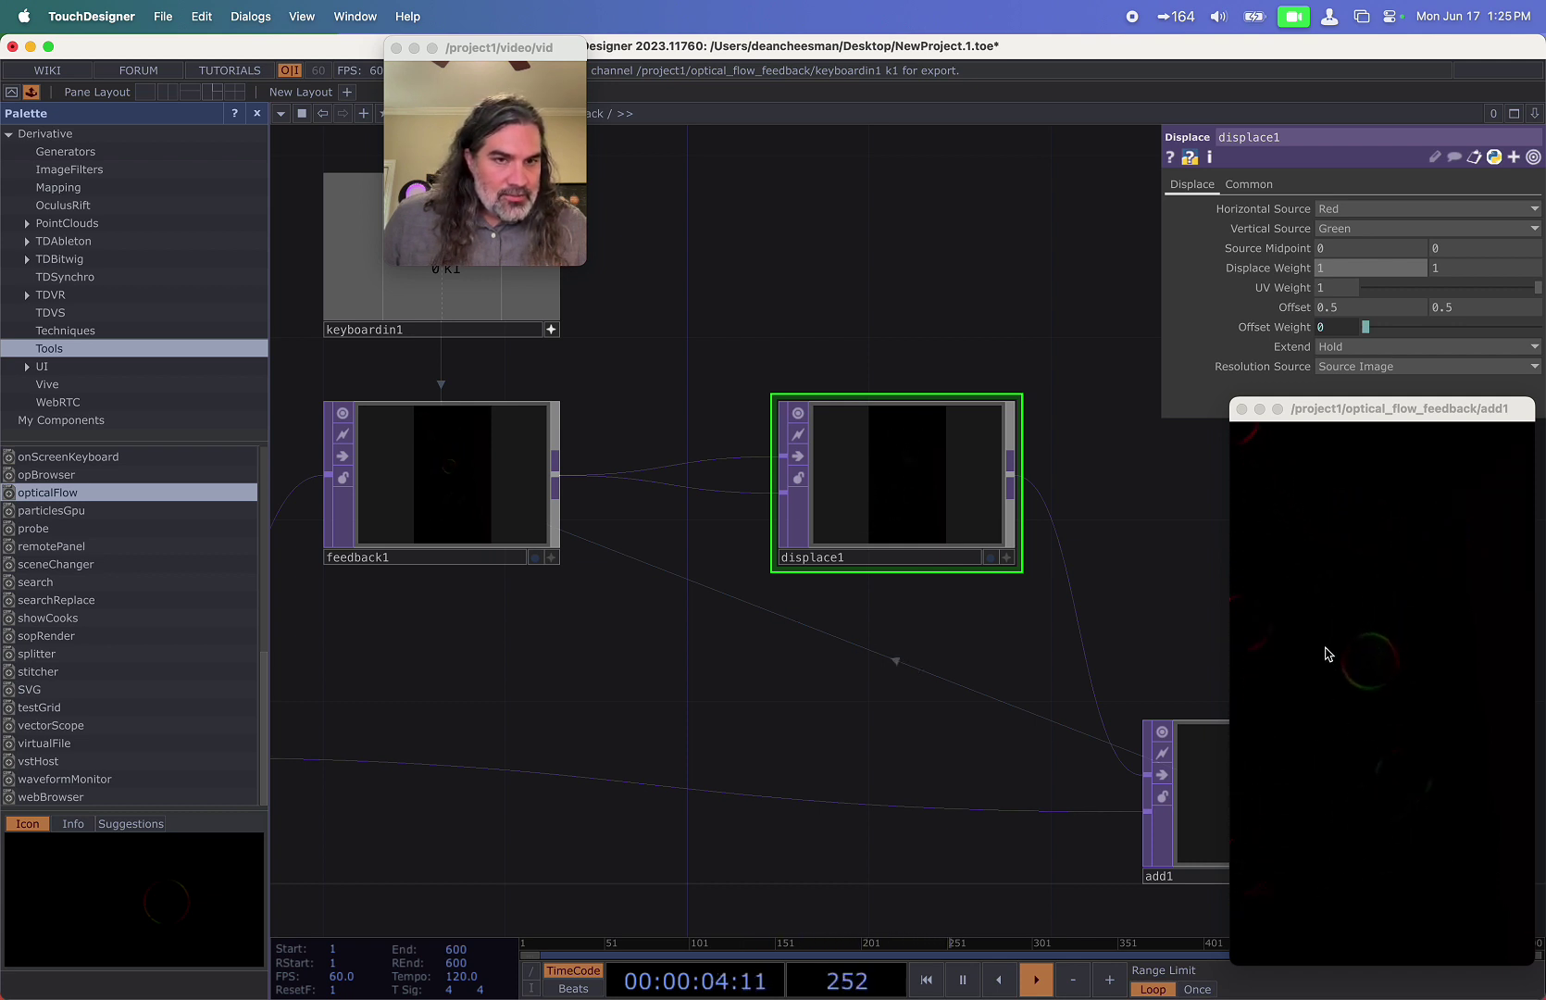
Set both Displace Weight values of the Displace TOP to 0.01.
{"action": "left_click", "coordinate": [1344, 267]}
{"action": "type", "text": "0."}
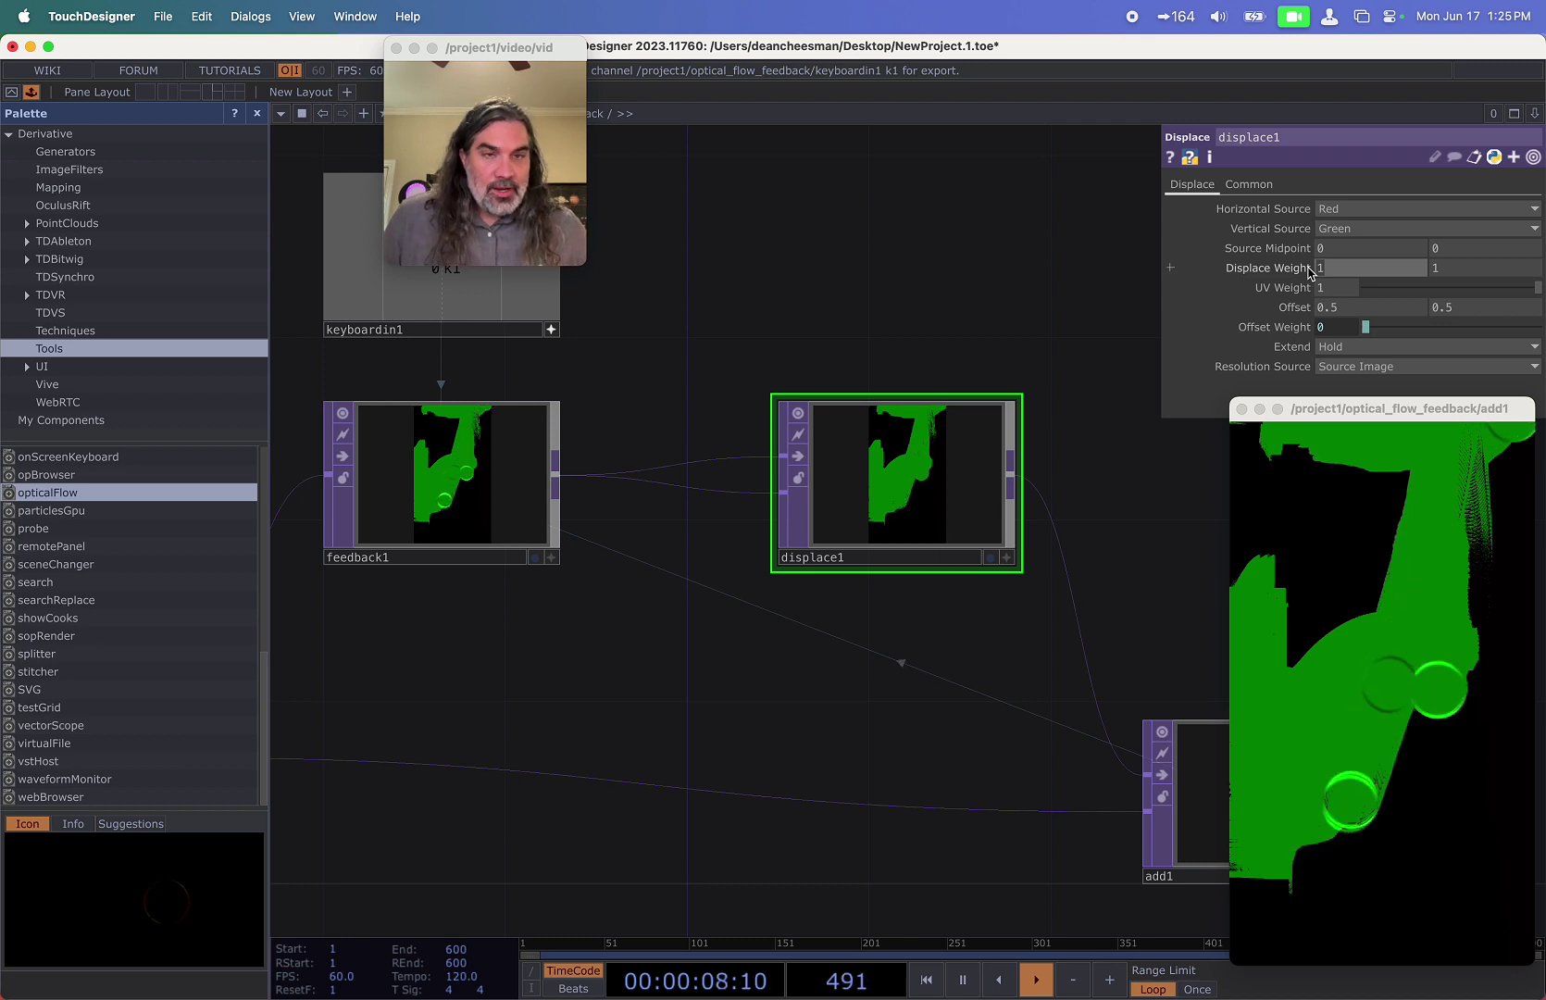
{"action": "type", "text": "01"}
{"action": "key", "text": "Tab"}
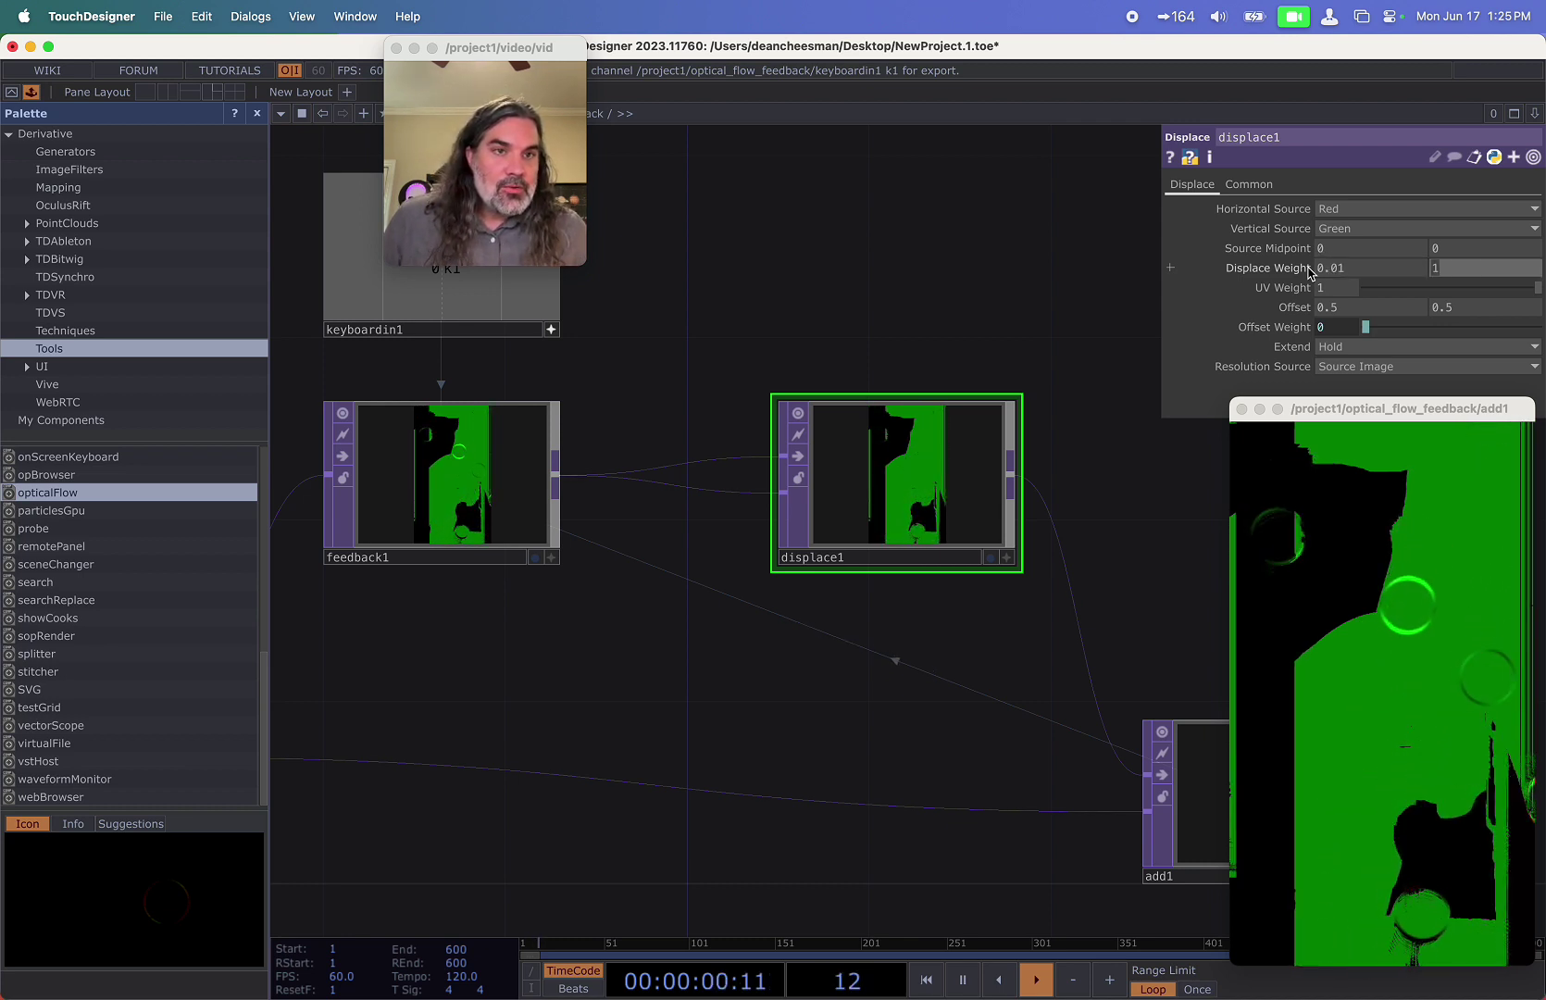
{"action": "type", "text": "0.01"}
{"action": "key", "text": "Tab"}
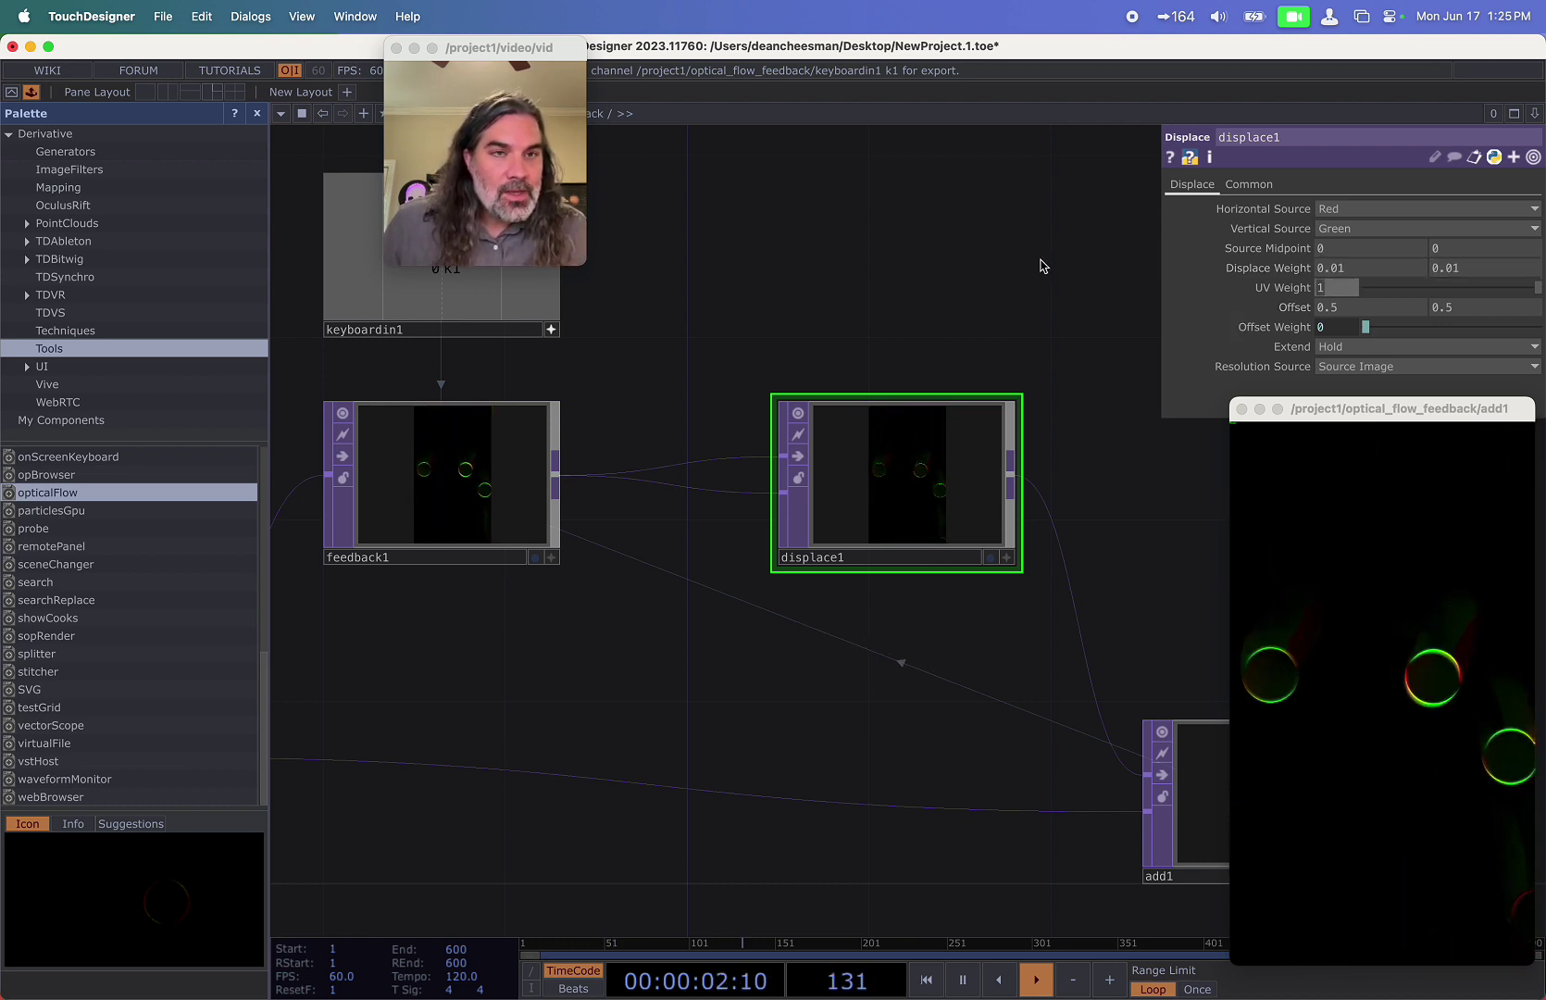
Move the Displace and Add TOPs further to the right of the Feedback TOP to make room between them.
{"action": "left_click_drag", "start_coordinate": [992, 278], "coordinate": [945, 210]}
{"action": "scroll", "coordinate": [946, 212], "scroll_direction": "down", "scroll_amount": 1}
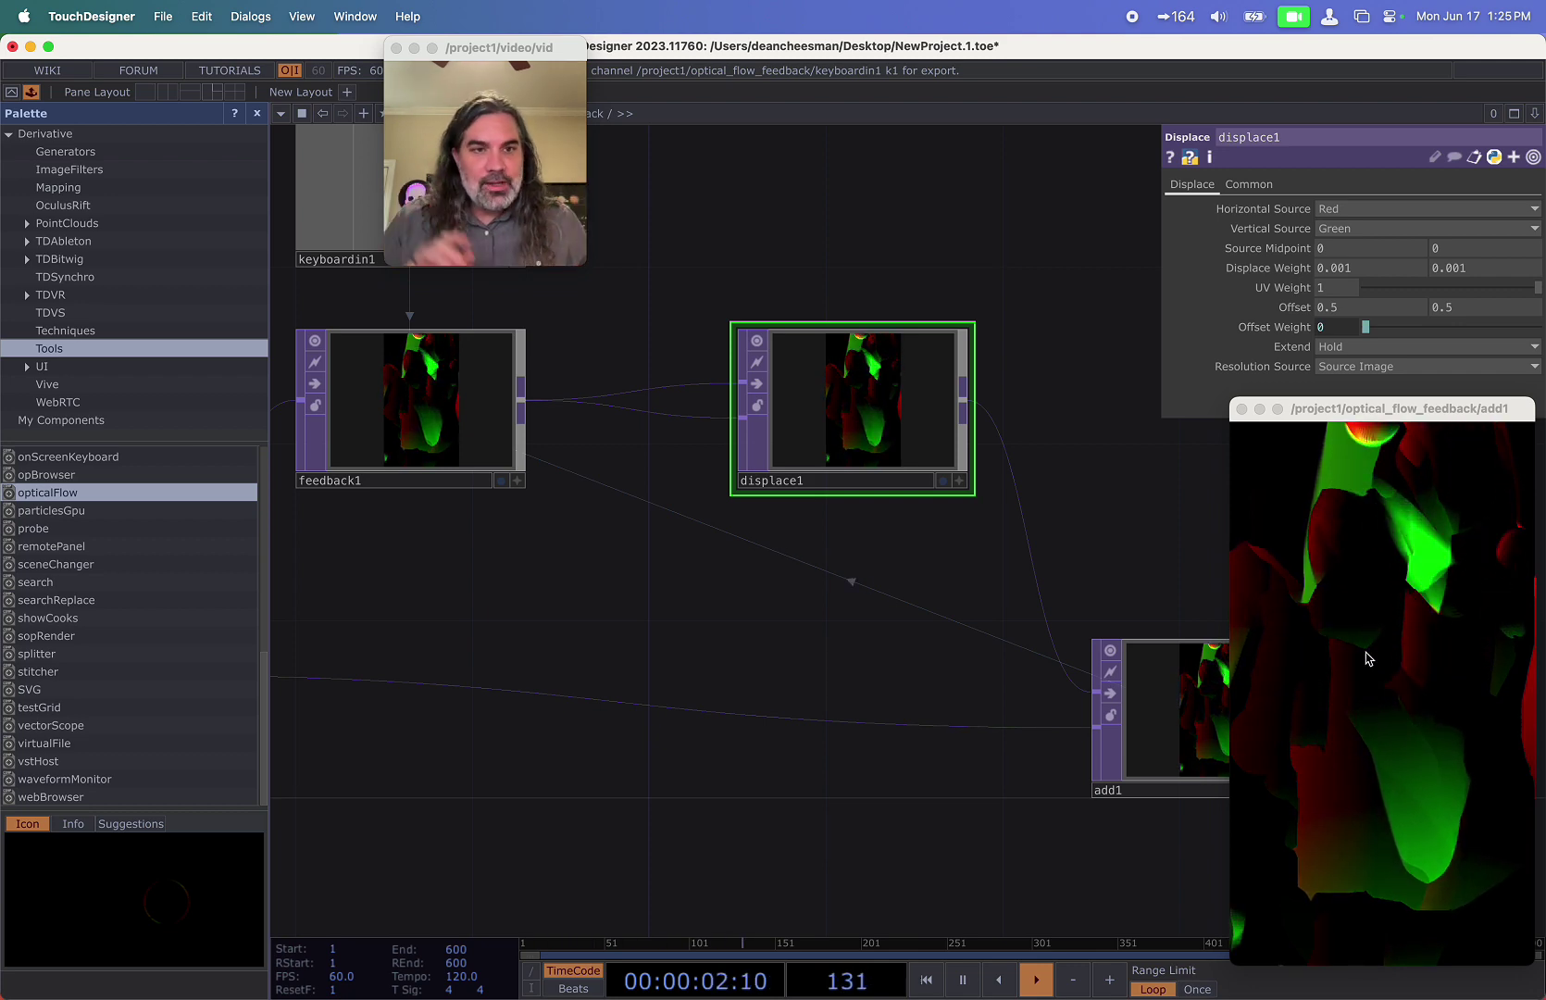
{"action": "scroll", "coordinate": [745, 611], "scroll_direction": "down", "scroll_amount": 5}
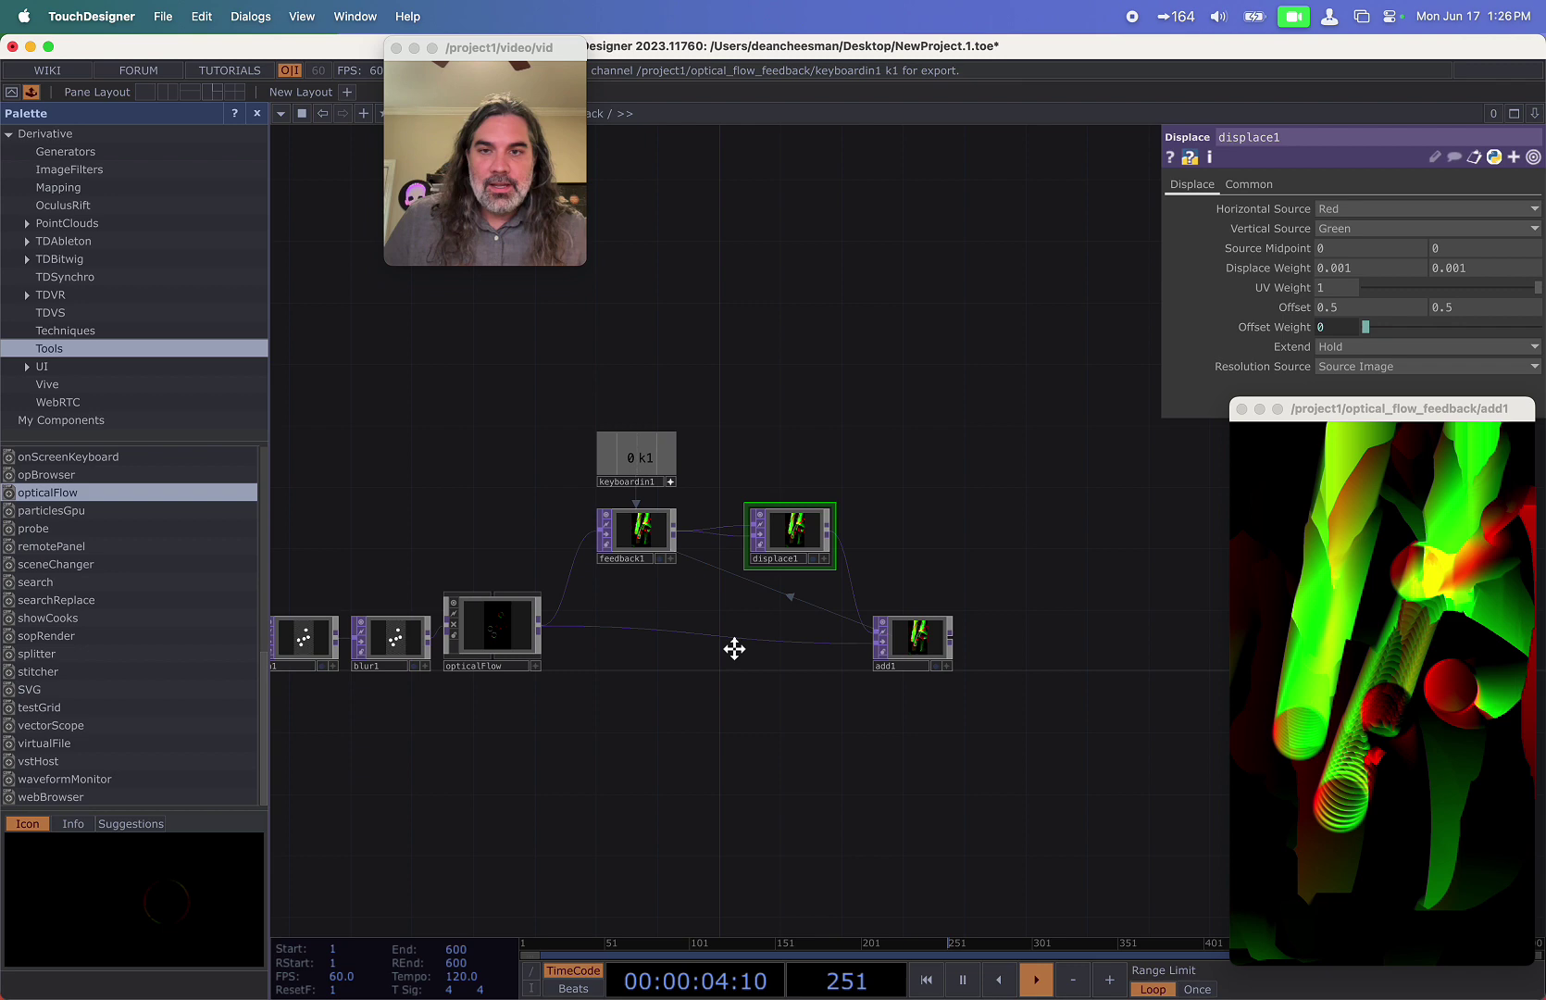
{"action": "right_click_drag", "start_coordinate": [823, 460], "coordinate": [984, 685]}
{"action": "left_click_drag", "start_coordinate": [966, 649], "coordinate": [1041, 648]}
{"action": "scroll", "coordinate": [896, 608], "scroll_direction": "up", "scroll_amount": 5}
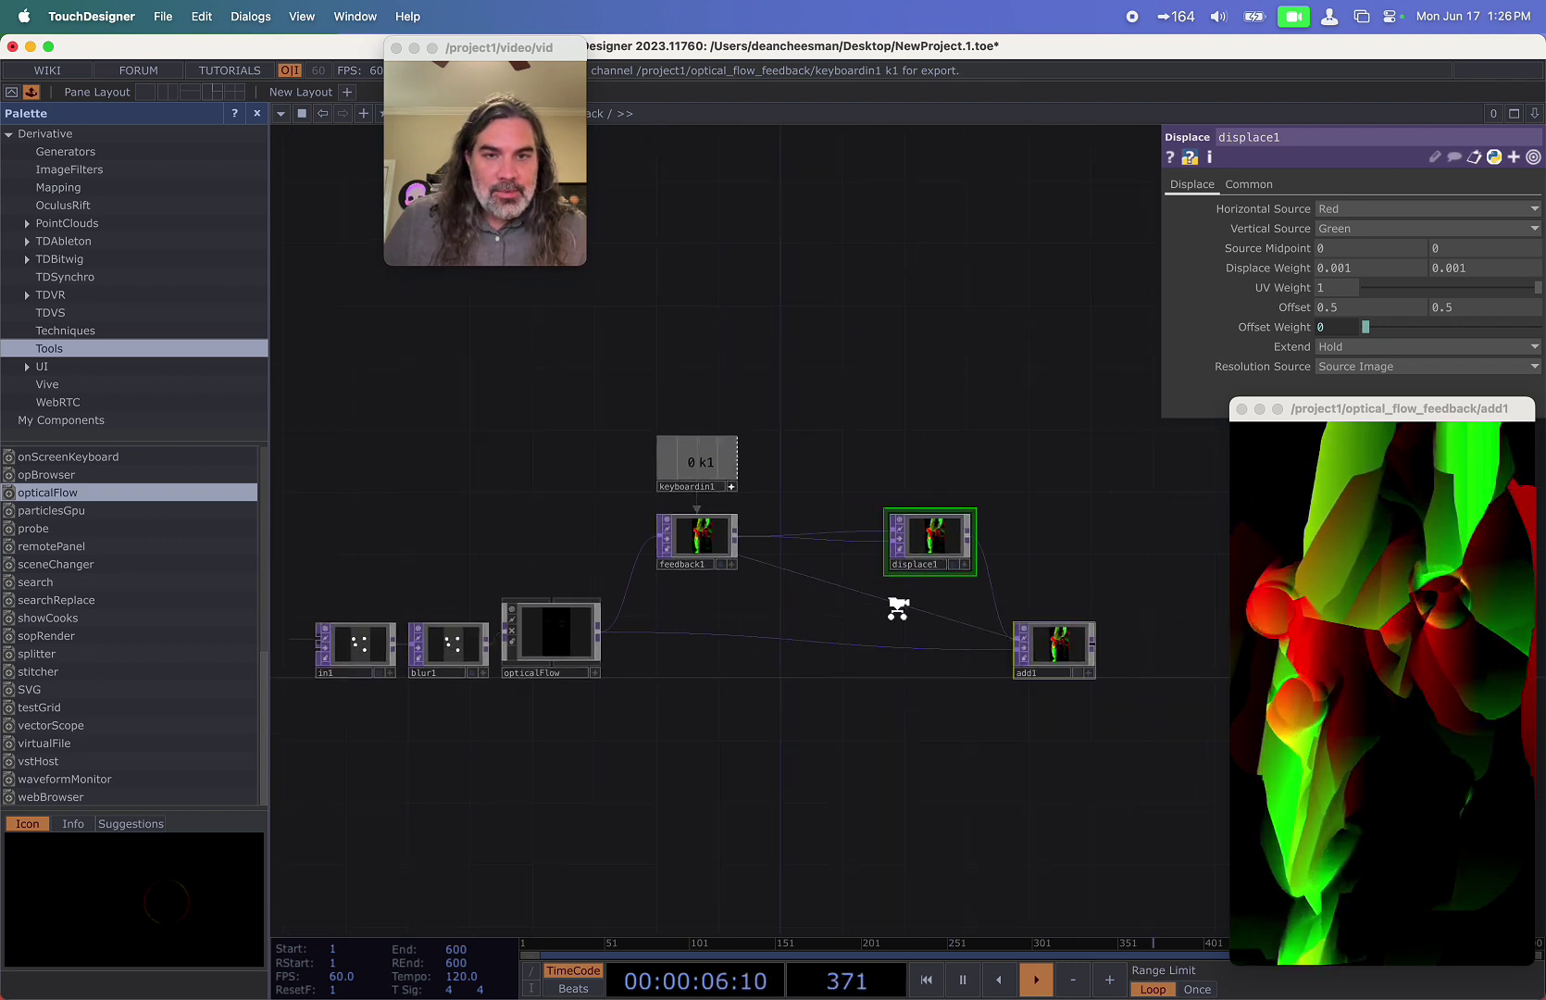
Insert a Blur TOP between the Feedback TOP and the Displace TOP's first input, placed slightly above them.
{"action": "right_click", "coordinate": [801, 482]}
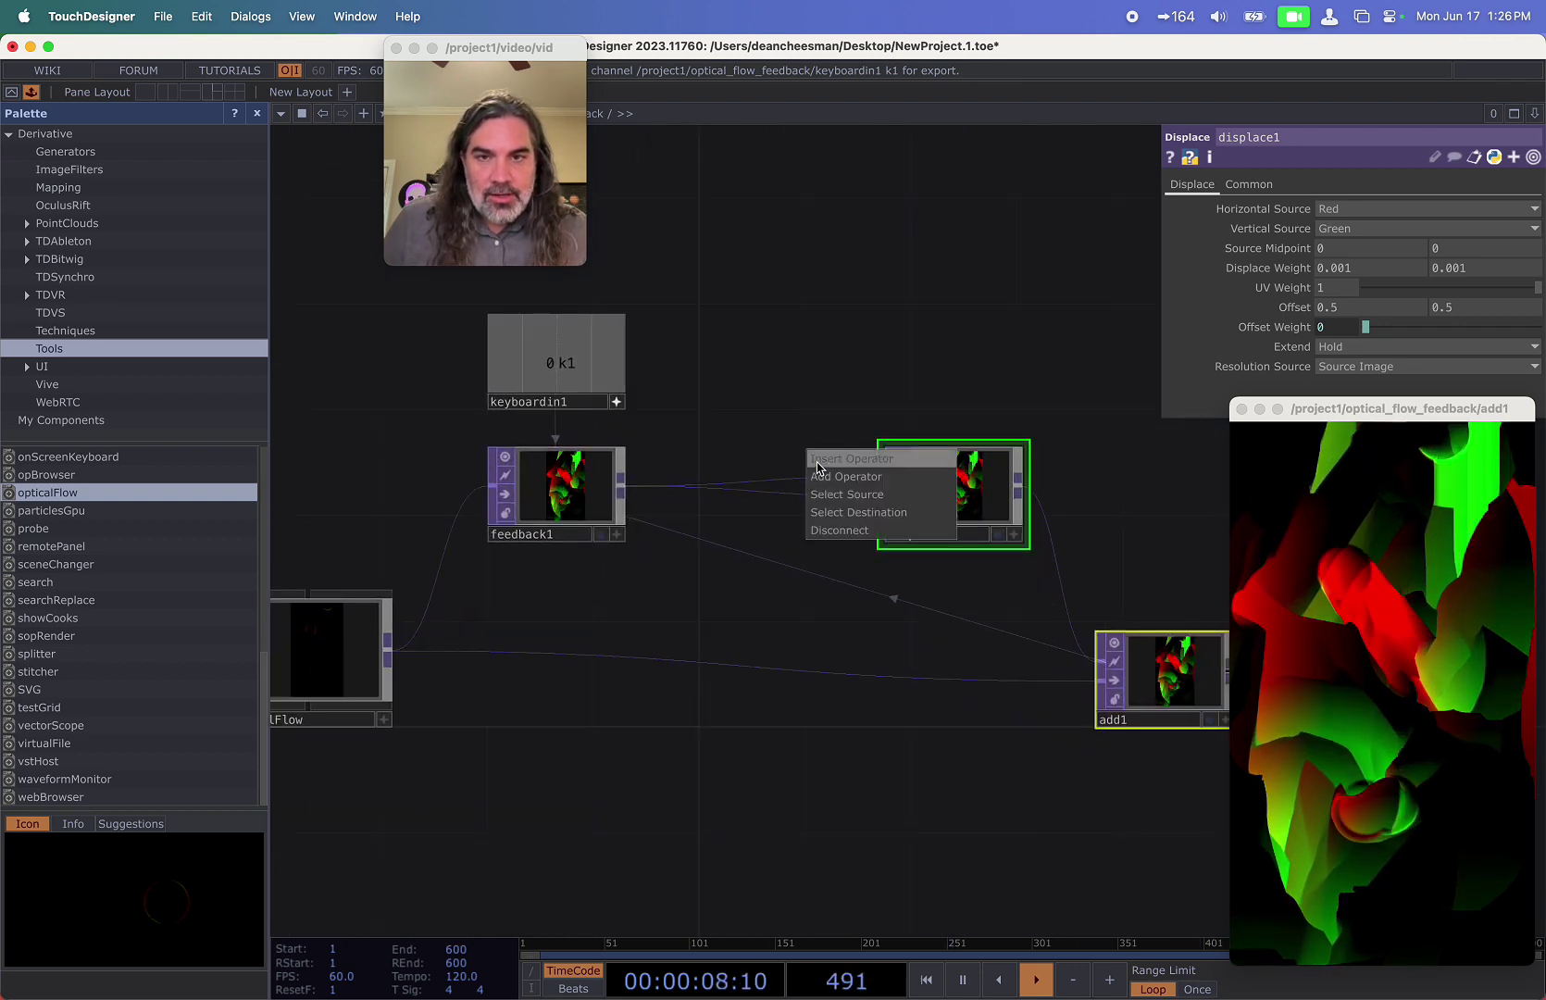
{"action": "left_click", "coordinate": [818, 460]}
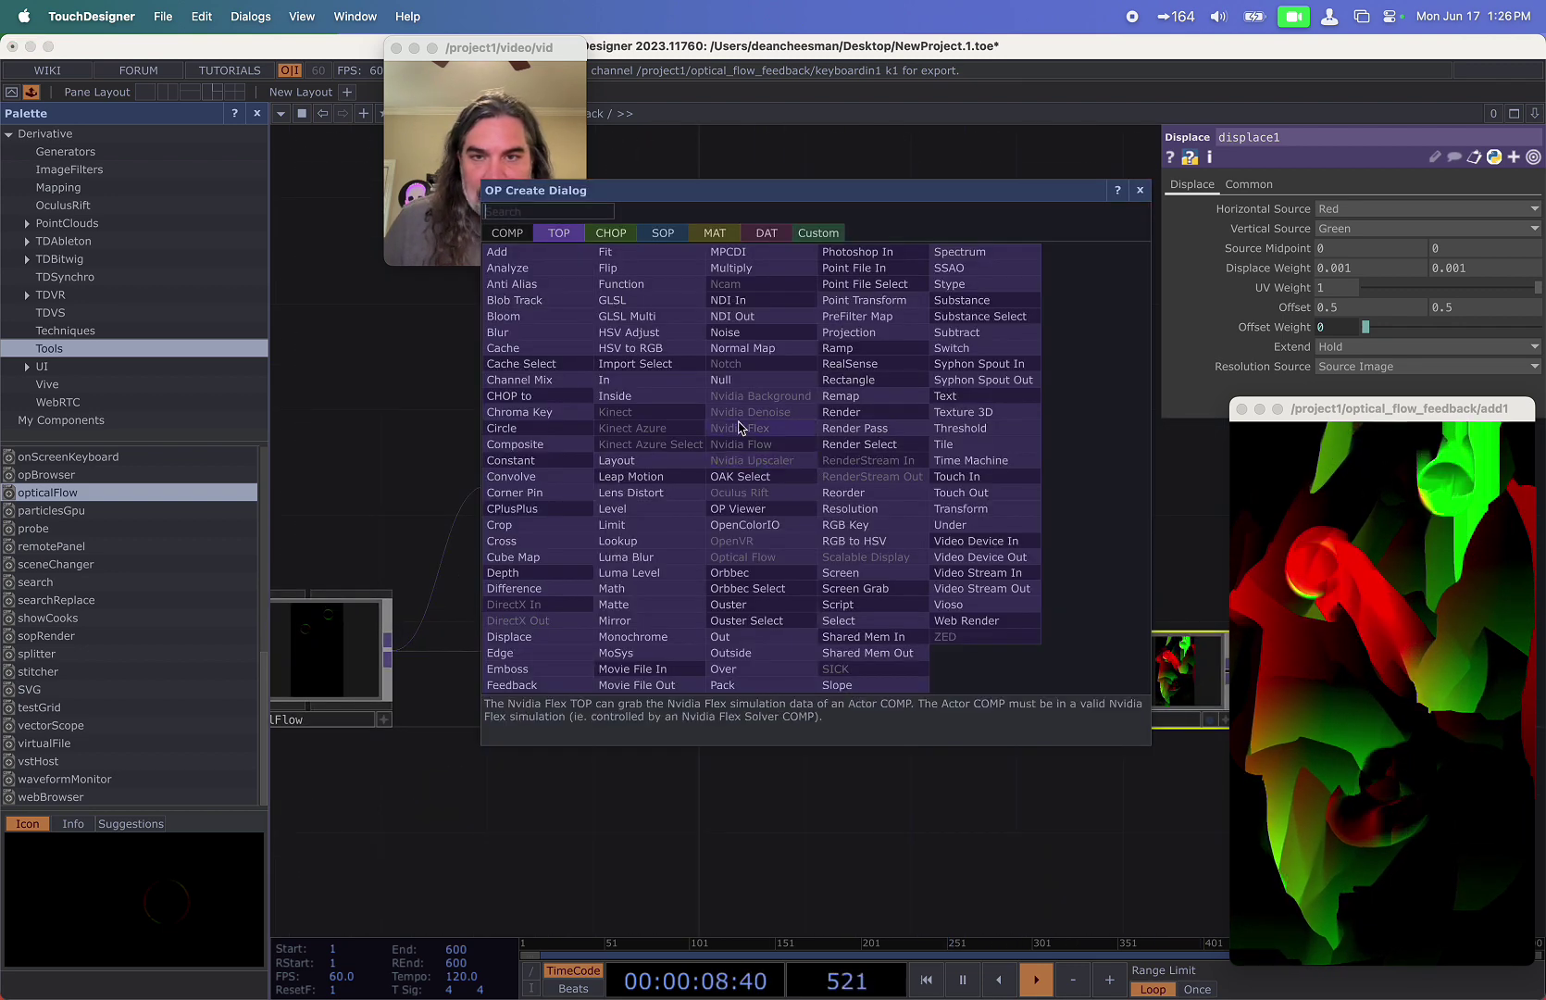
{"action": "left_click", "coordinate": [556, 334]}
{"action": "left_click", "coordinate": [768, 412]}
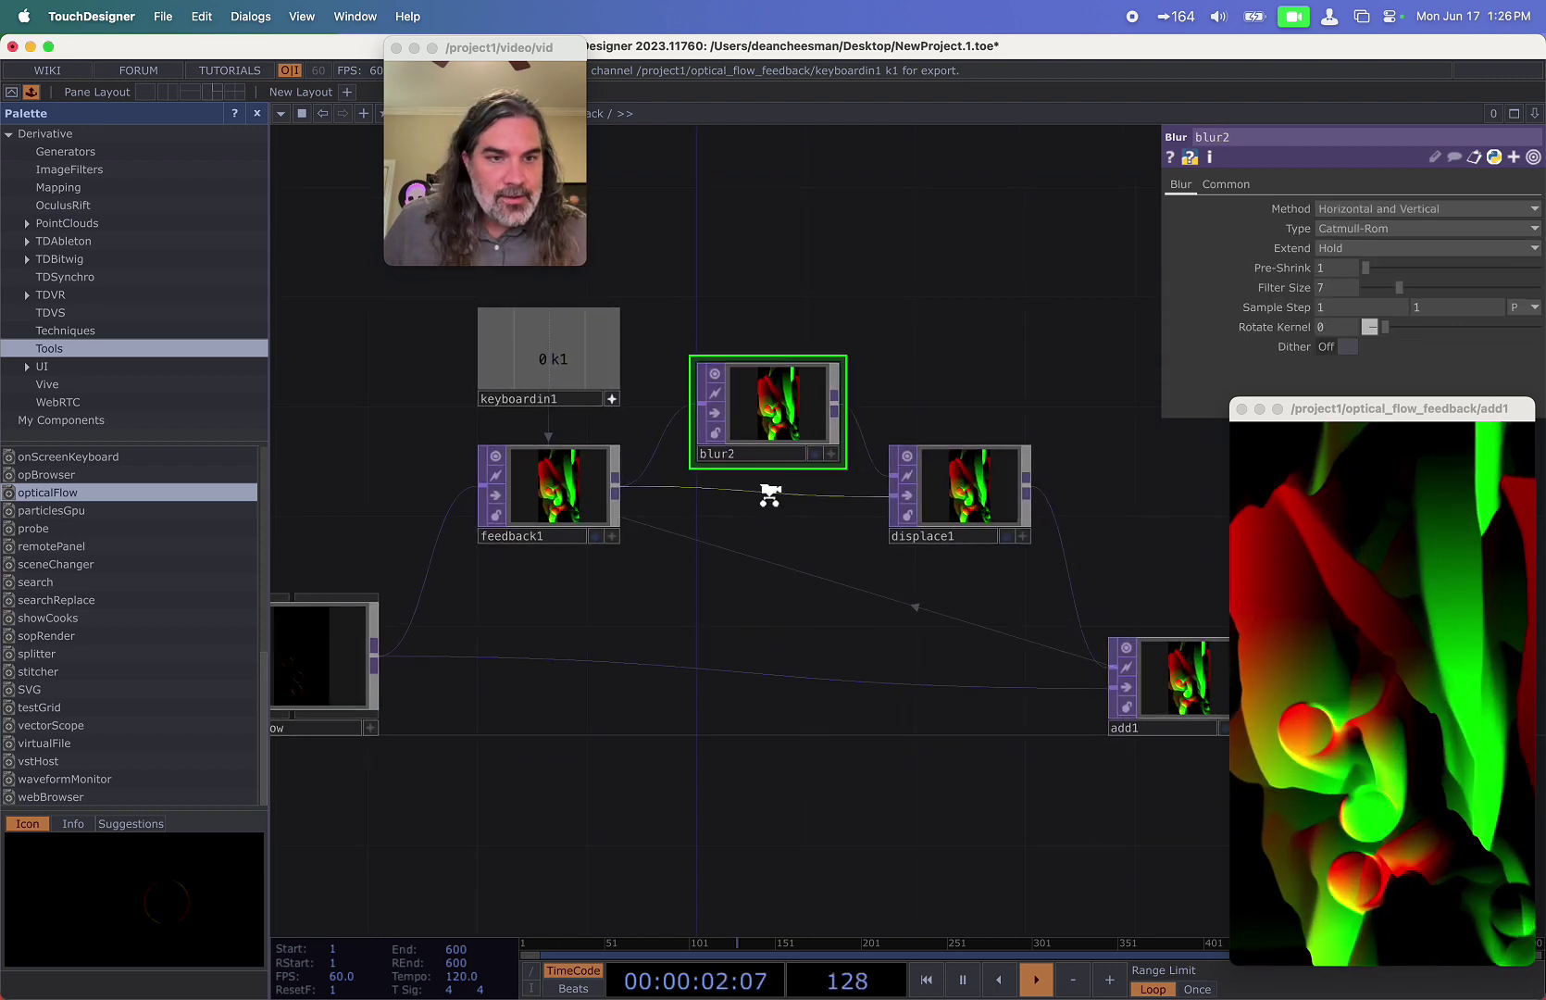
{"action": "scroll", "coordinate": [769, 495], "scroll_direction": "up", "scroll_amount": 1}
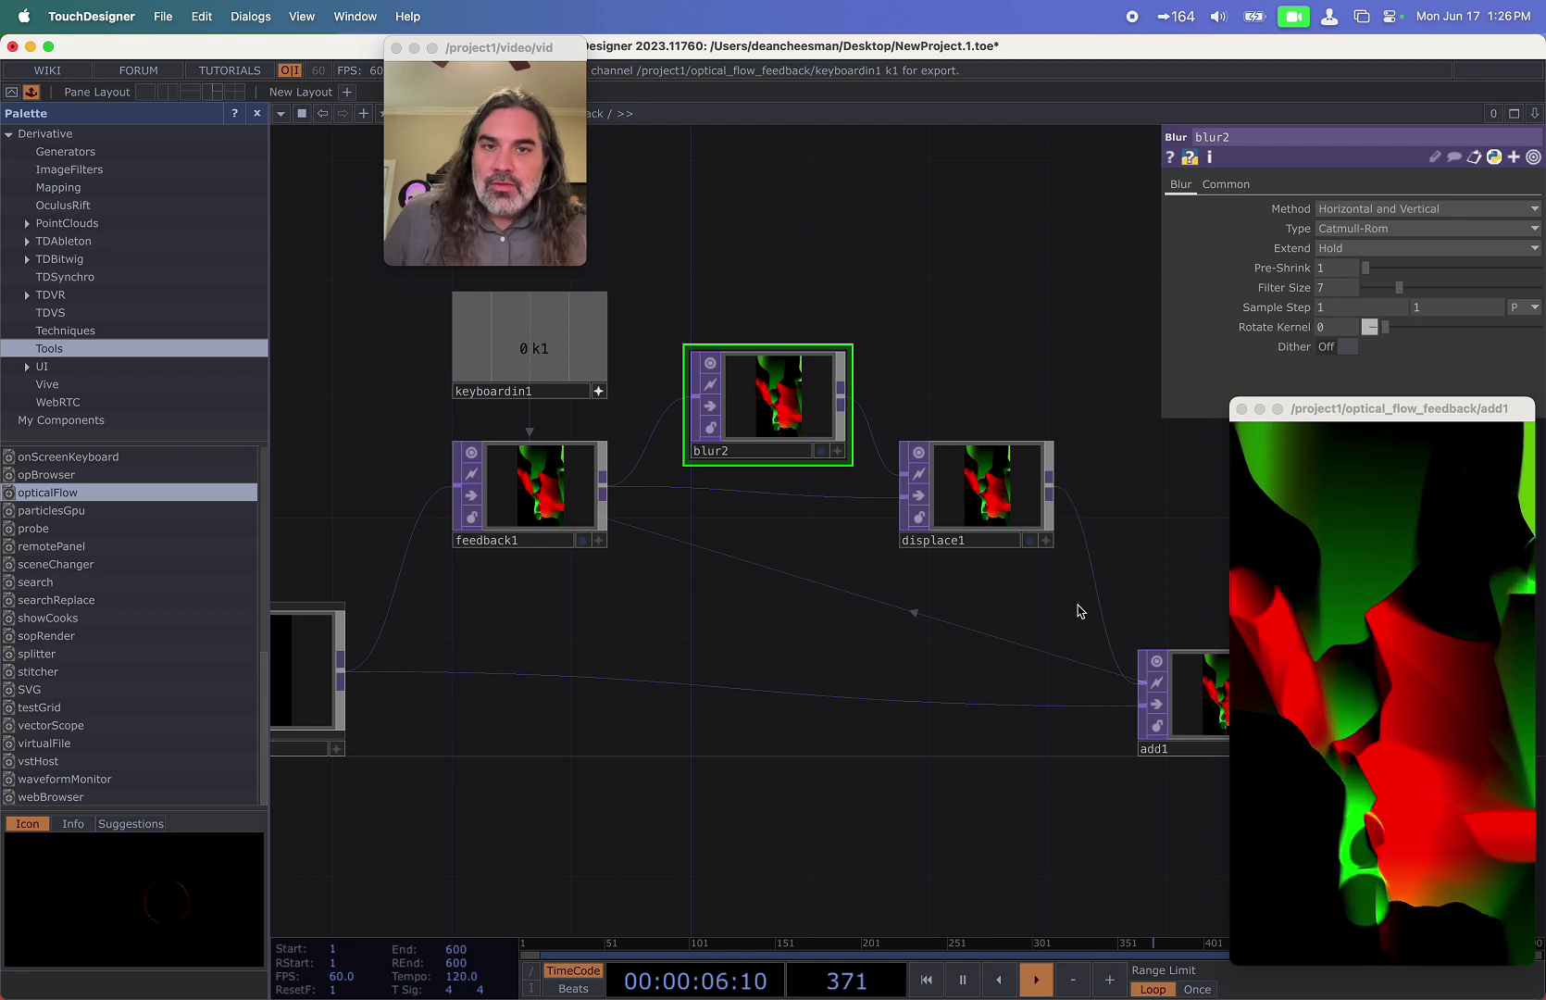
Add an Out TOP after the Add TOP and return to the project1 network.
{"action": "left_click_drag", "start_coordinate": [1016, 626], "coordinate": [647, 606]}
{"action": "left_click_drag", "start_coordinate": [800, 661], "coordinate": [860, 661]}
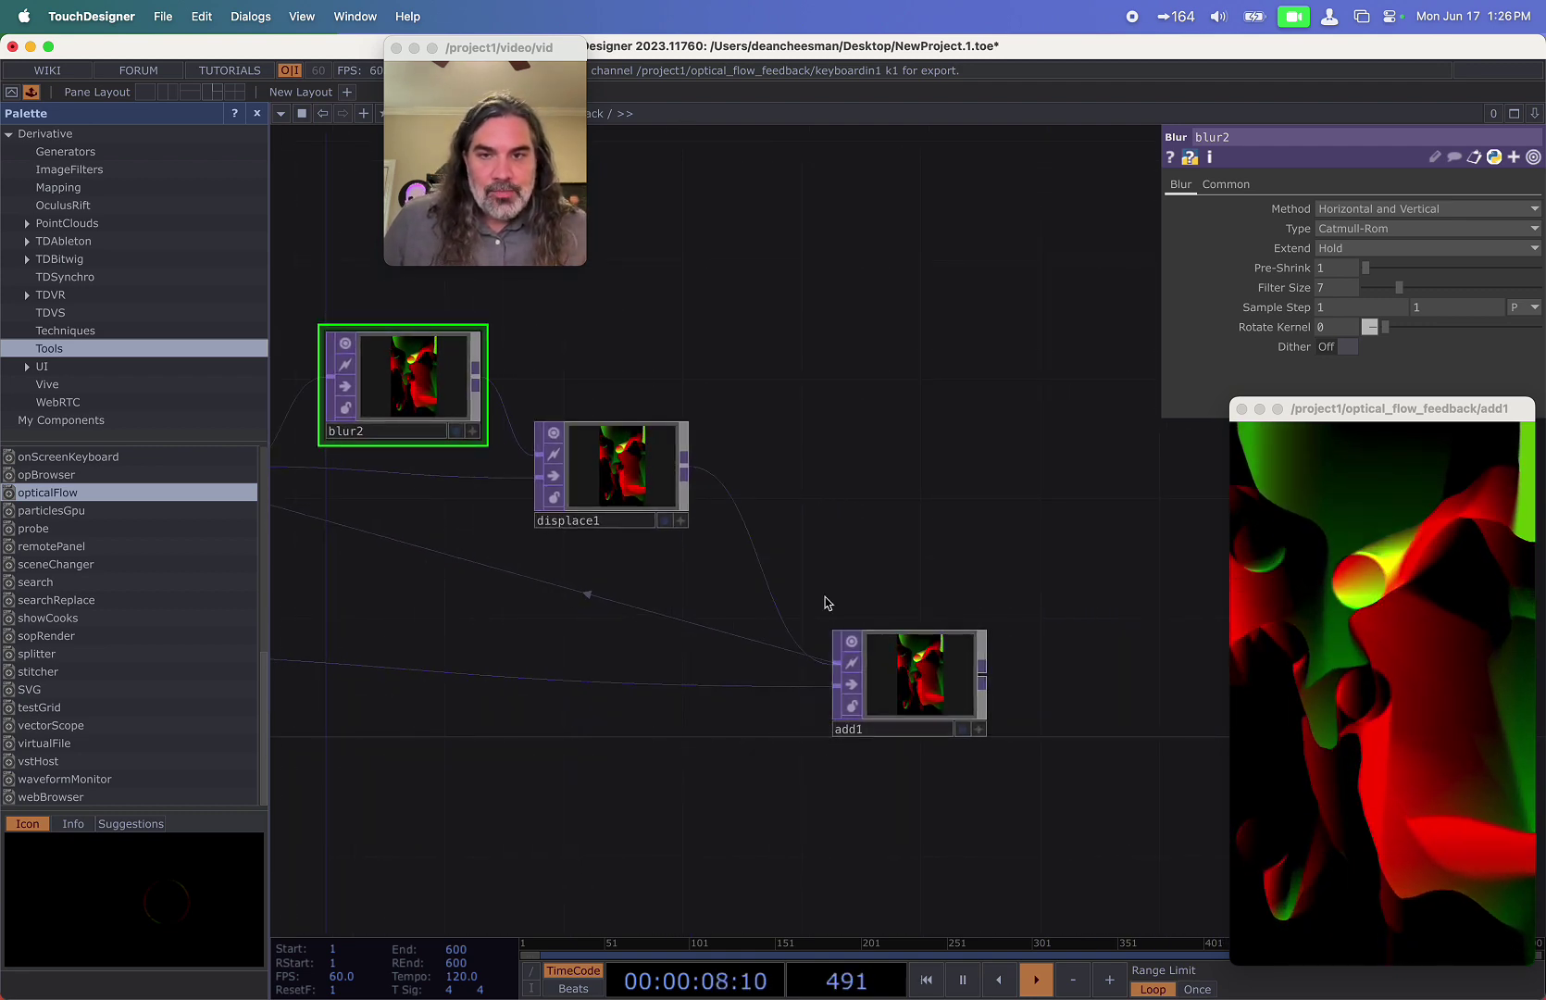
{"action": "left_click_drag", "start_coordinate": [833, 524], "coordinate": [757, 485]}
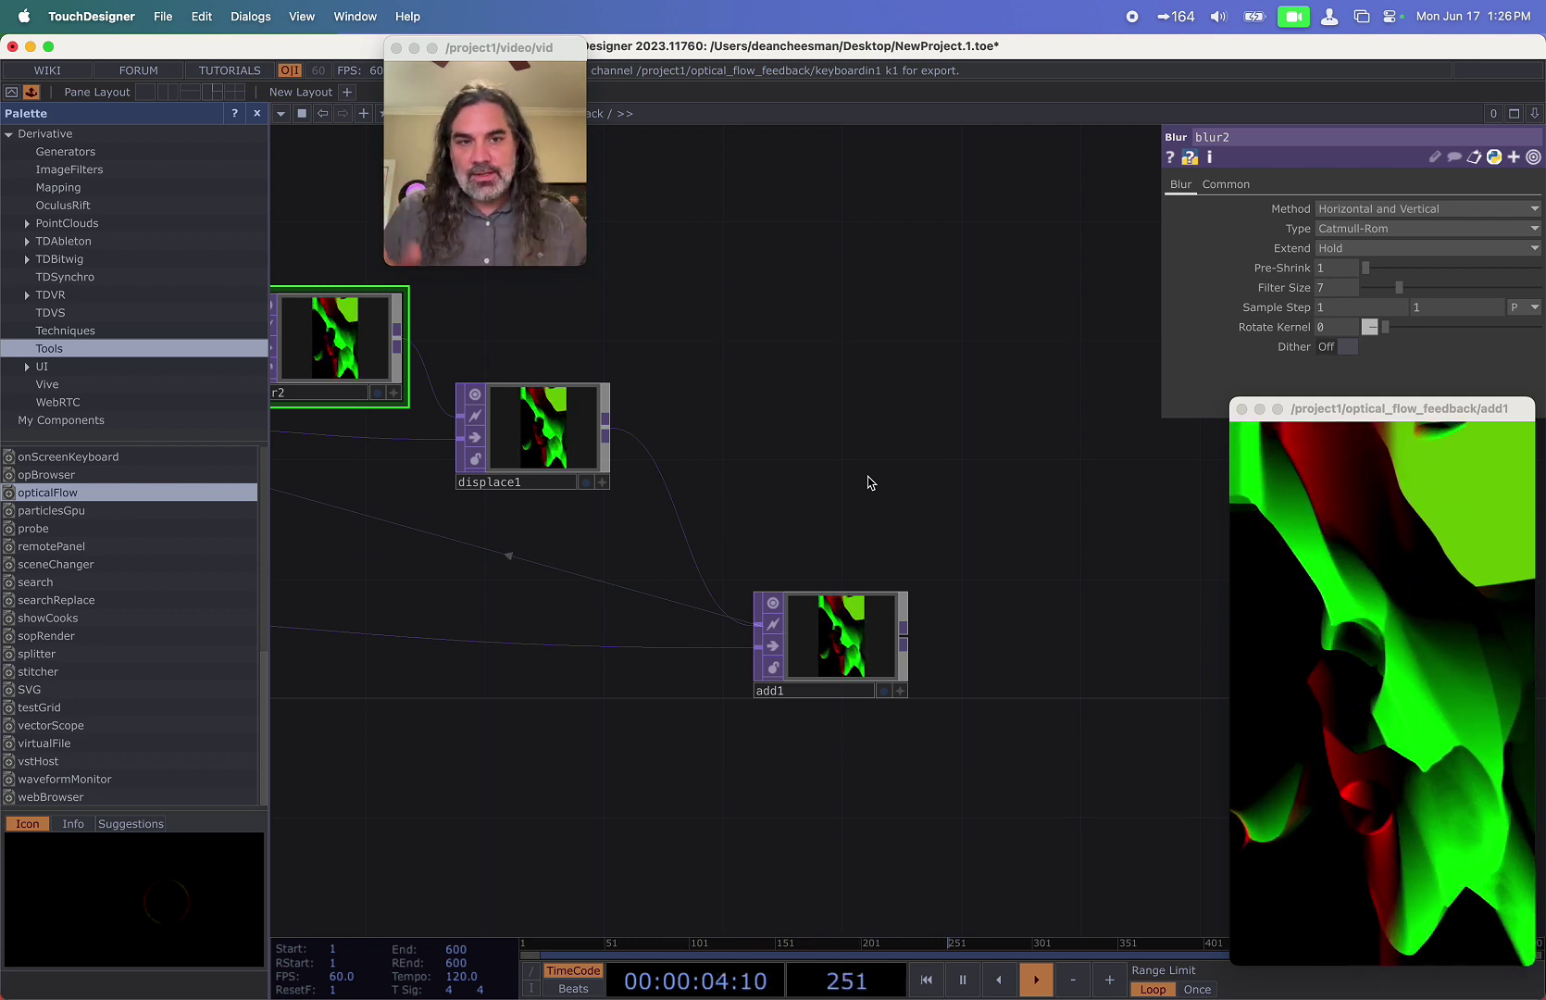
{"action": "scroll", "coordinate": [846, 481], "scroll_direction": "down", "scroll_amount": 2}
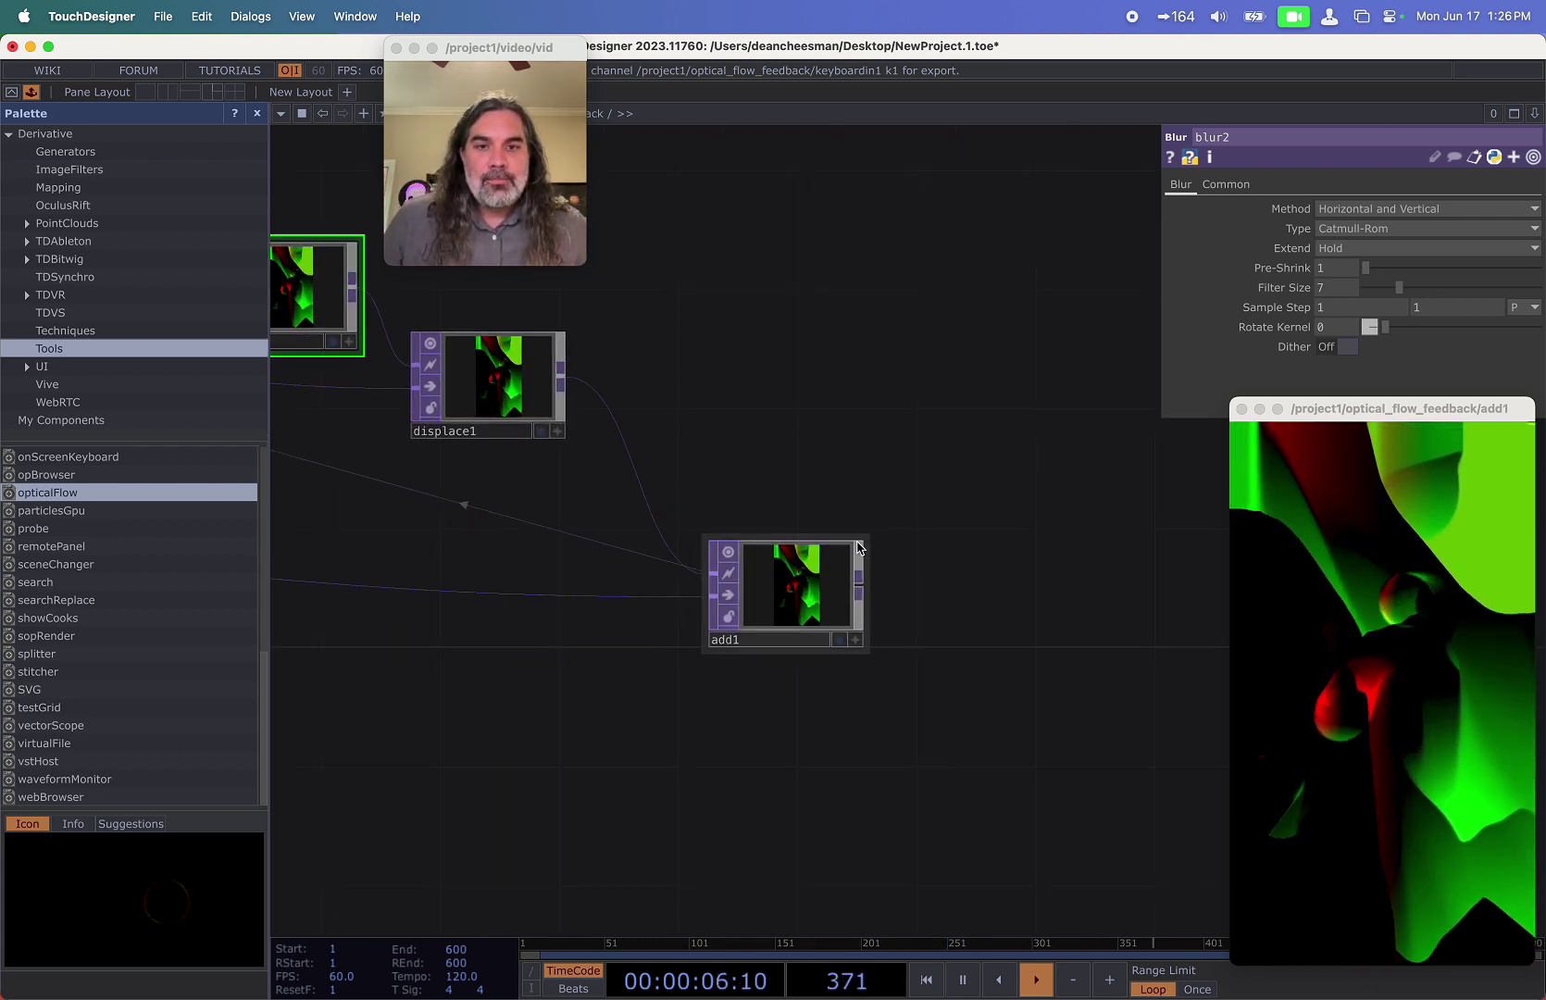
{"action": "left_click", "coordinate": [1018, 587]}
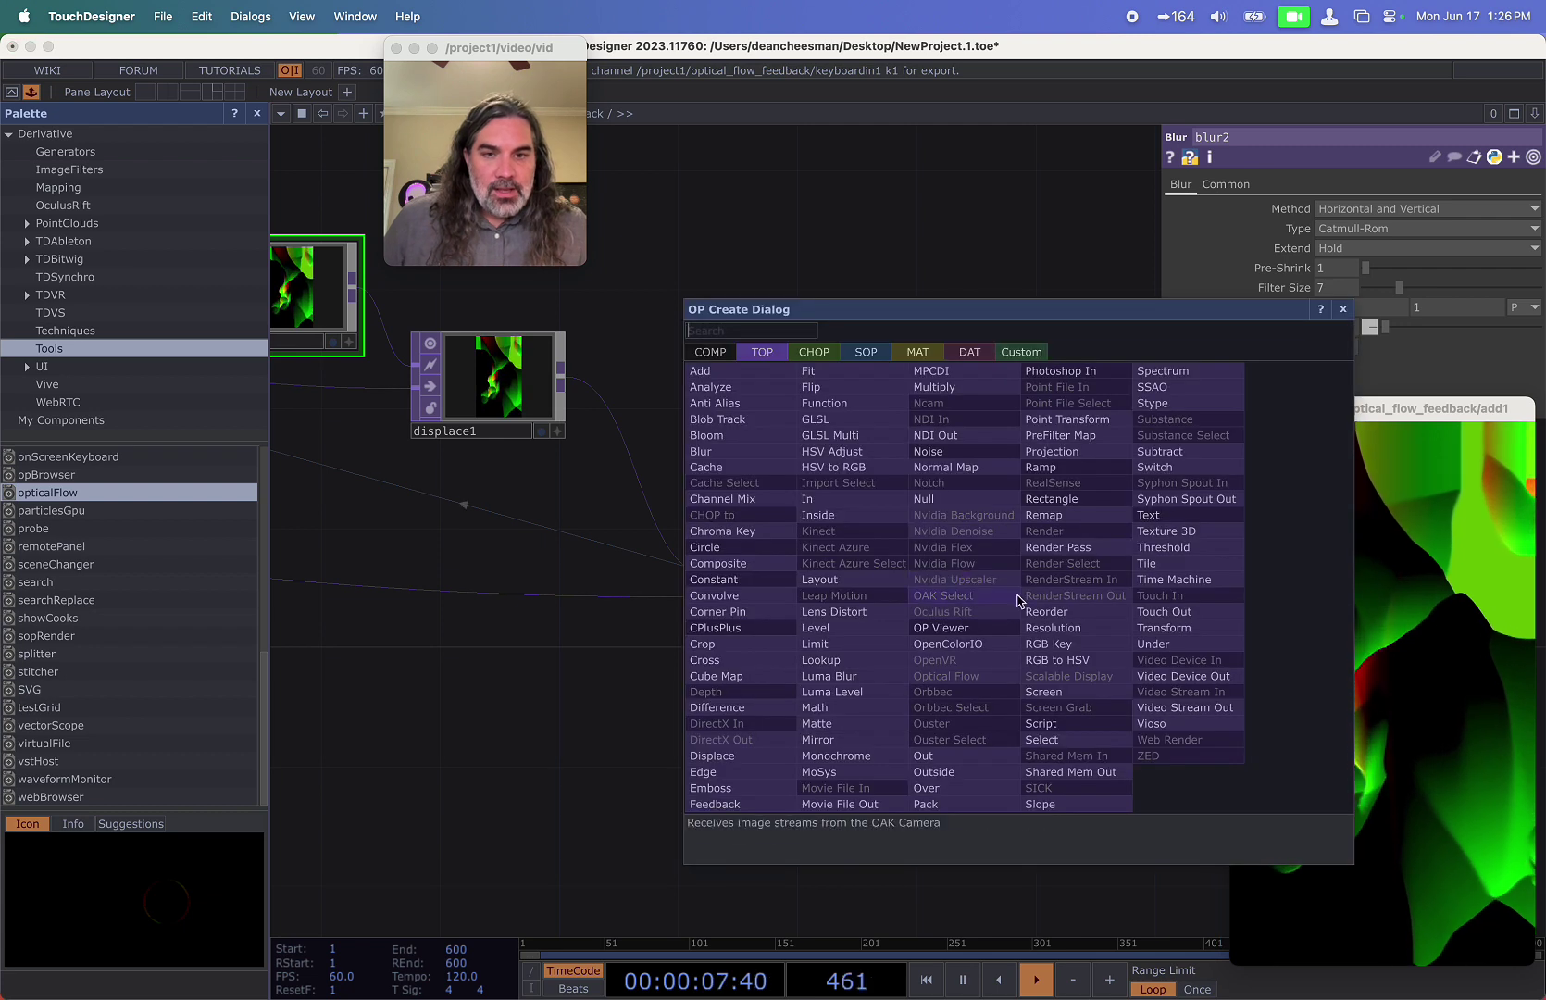
{"action": "left_click", "coordinate": [942, 741]}
{"action": "scroll", "coordinate": [991, 731], "scroll_direction": "down", "scroll_amount": 3}
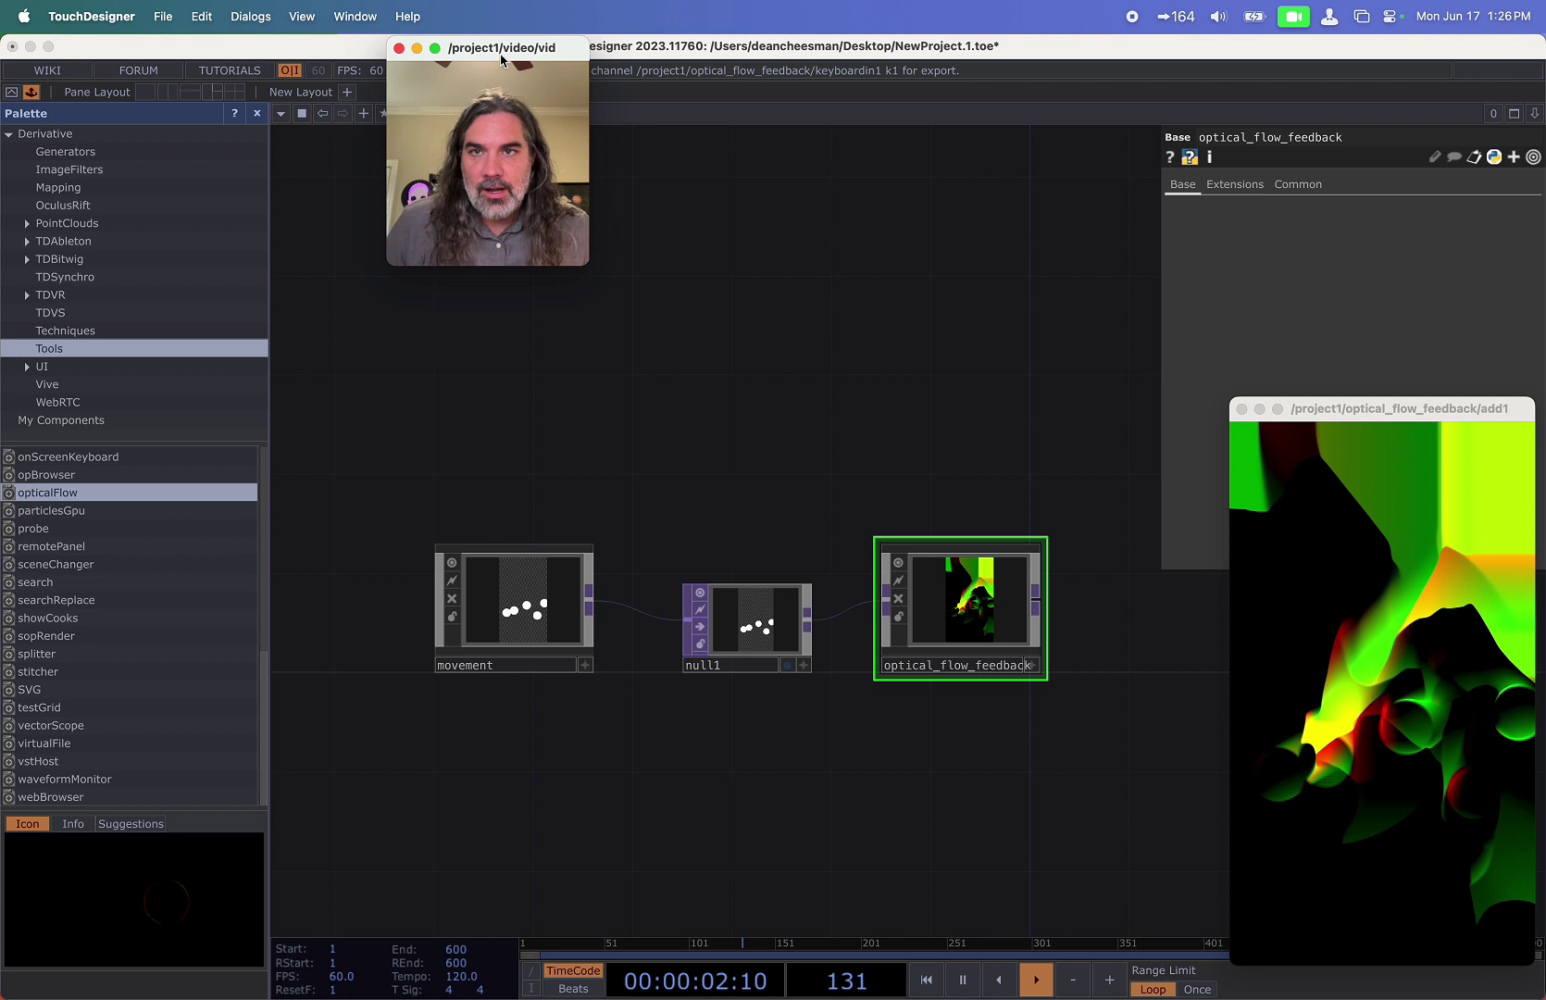
Move the floating video viewer clear of the network path and place the optical_flow_feedback component below and to the right of null1.
{"action": "left_click_drag", "start_coordinate": [545, 48], "coordinate": [644, 146]}
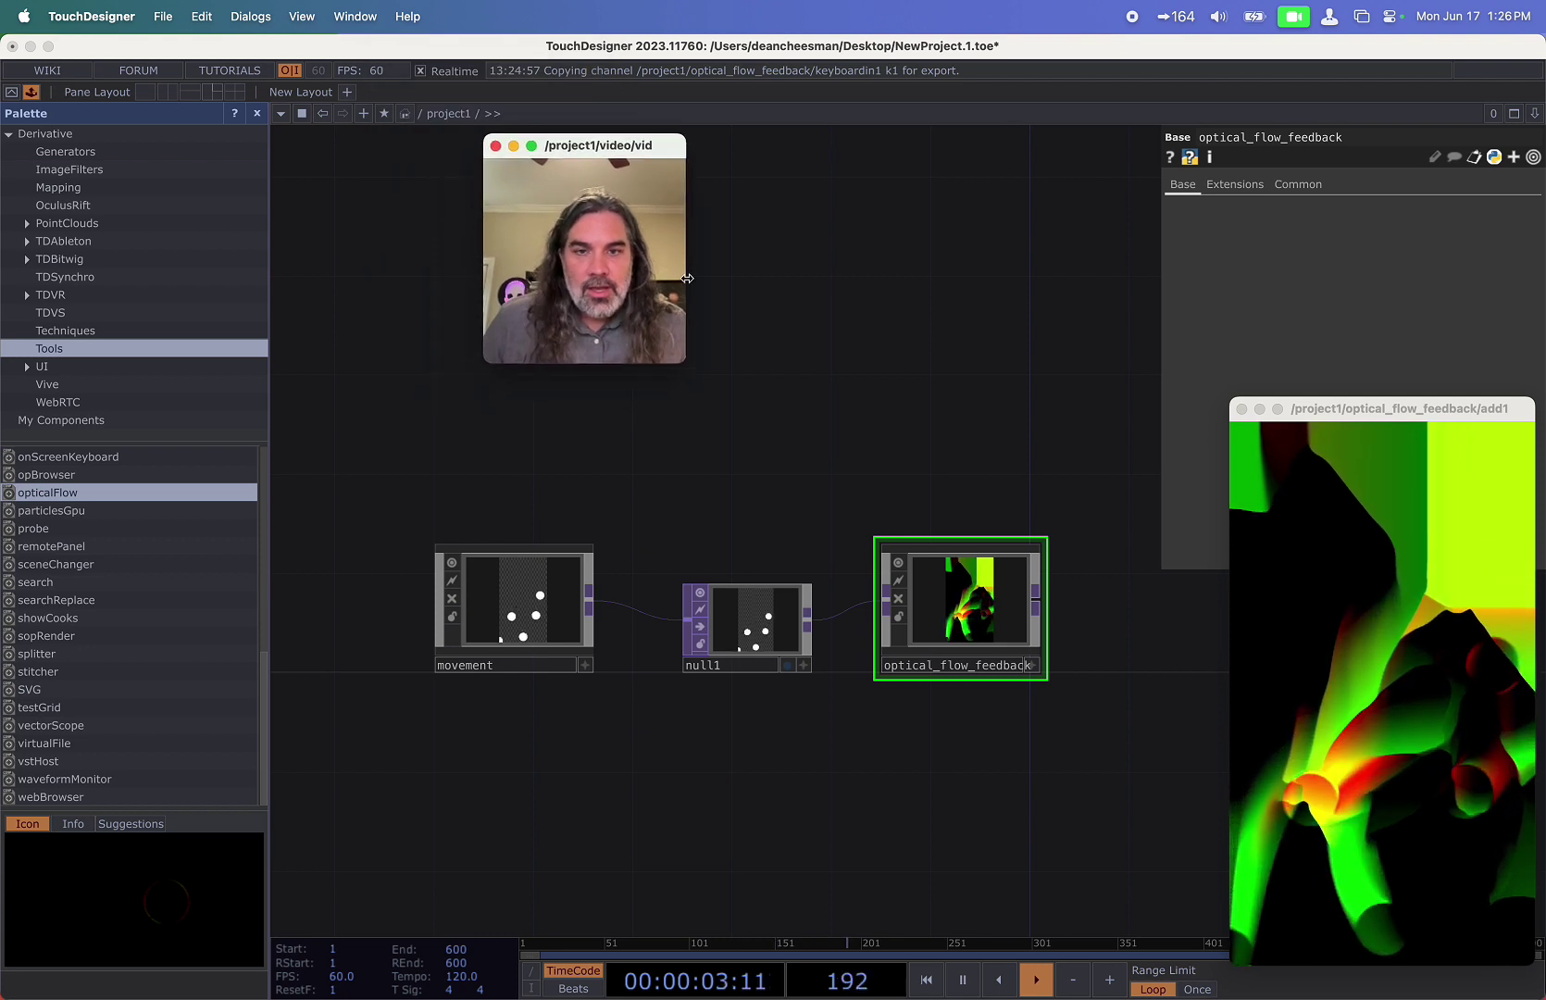
{"action": "left_click", "coordinate": [521, 614]}
{"action": "scroll", "coordinate": [972, 601], "scroll_direction": "up", "scroll_amount": 3}
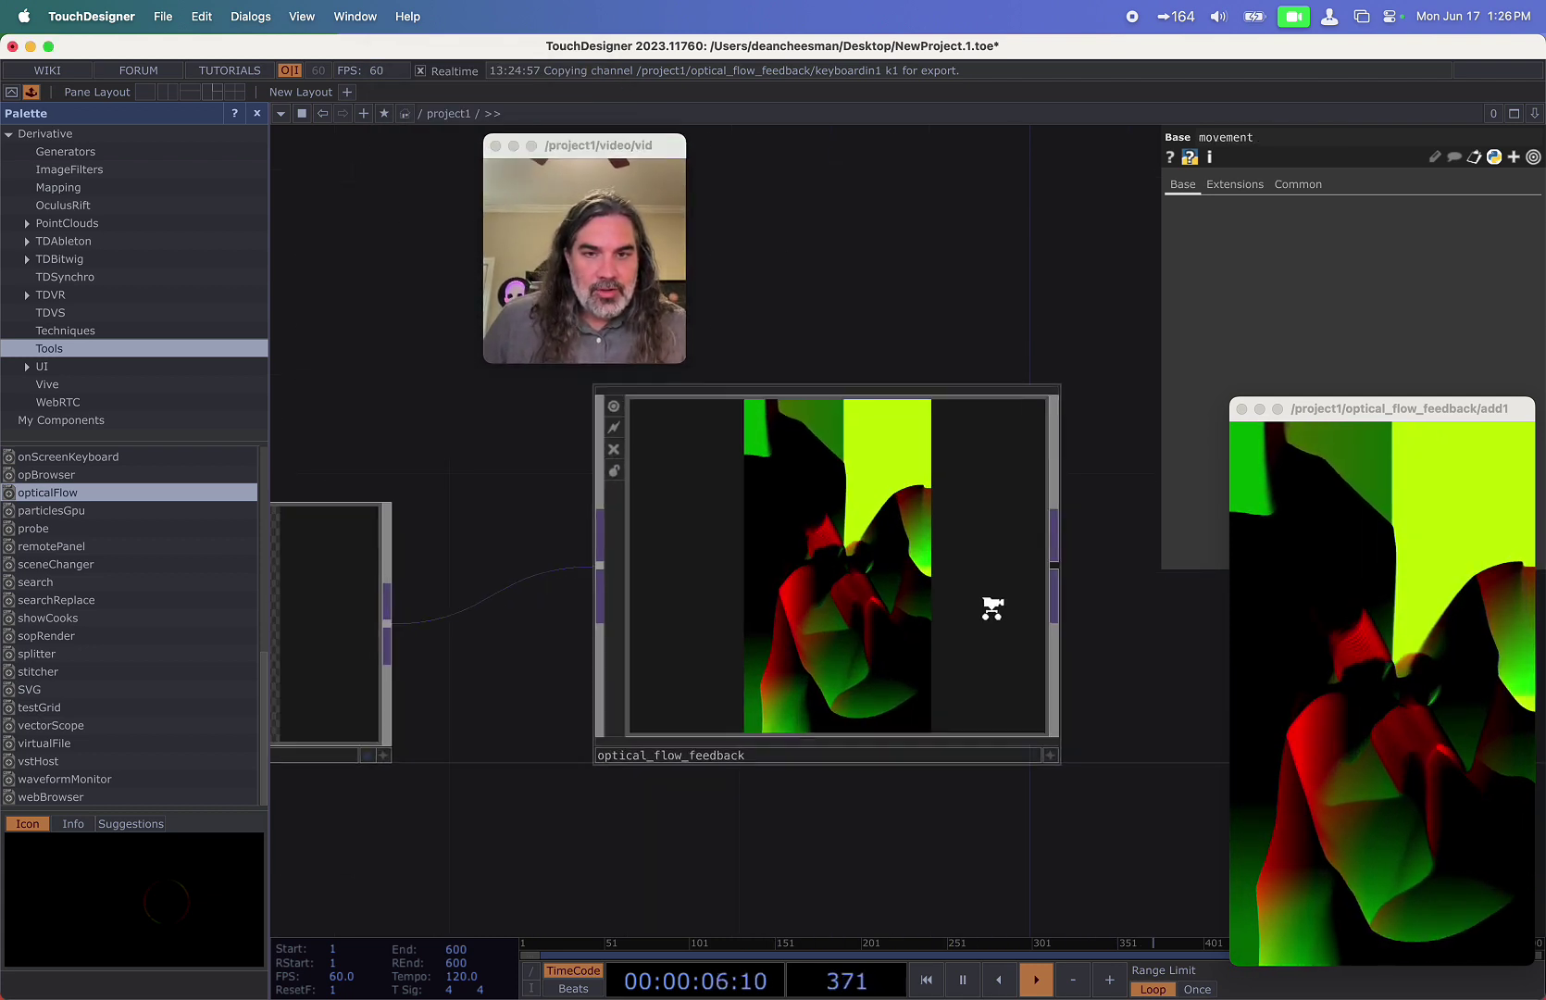
{"action": "scroll", "coordinate": [990, 607], "scroll_direction": "down", "scroll_amount": 4}
{"action": "right_click_drag", "start_coordinate": [957, 741], "coordinate": [753, 642]}
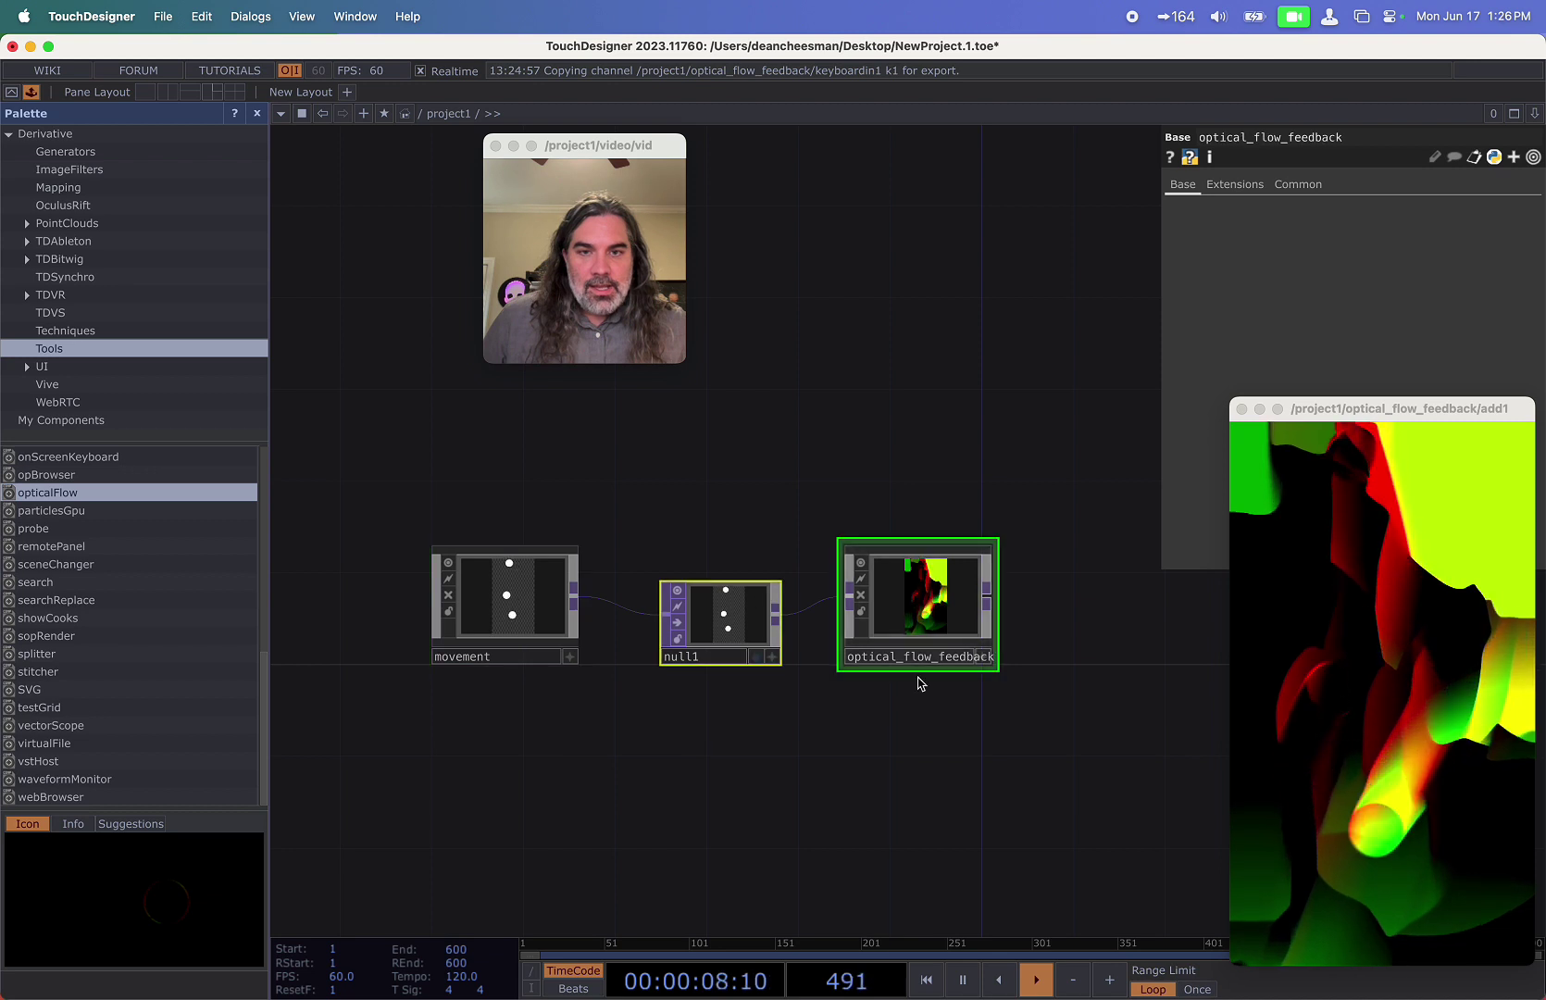
{"action": "left_click", "coordinate": [919, 683]}
{"action": "left_click_drag", "start_coordinate": [924, 652], "coordinate": [926, 848]}
{"action": "left_click_drag", "start_coordinate": [1032, 603], "coordinate": [877, 437]}
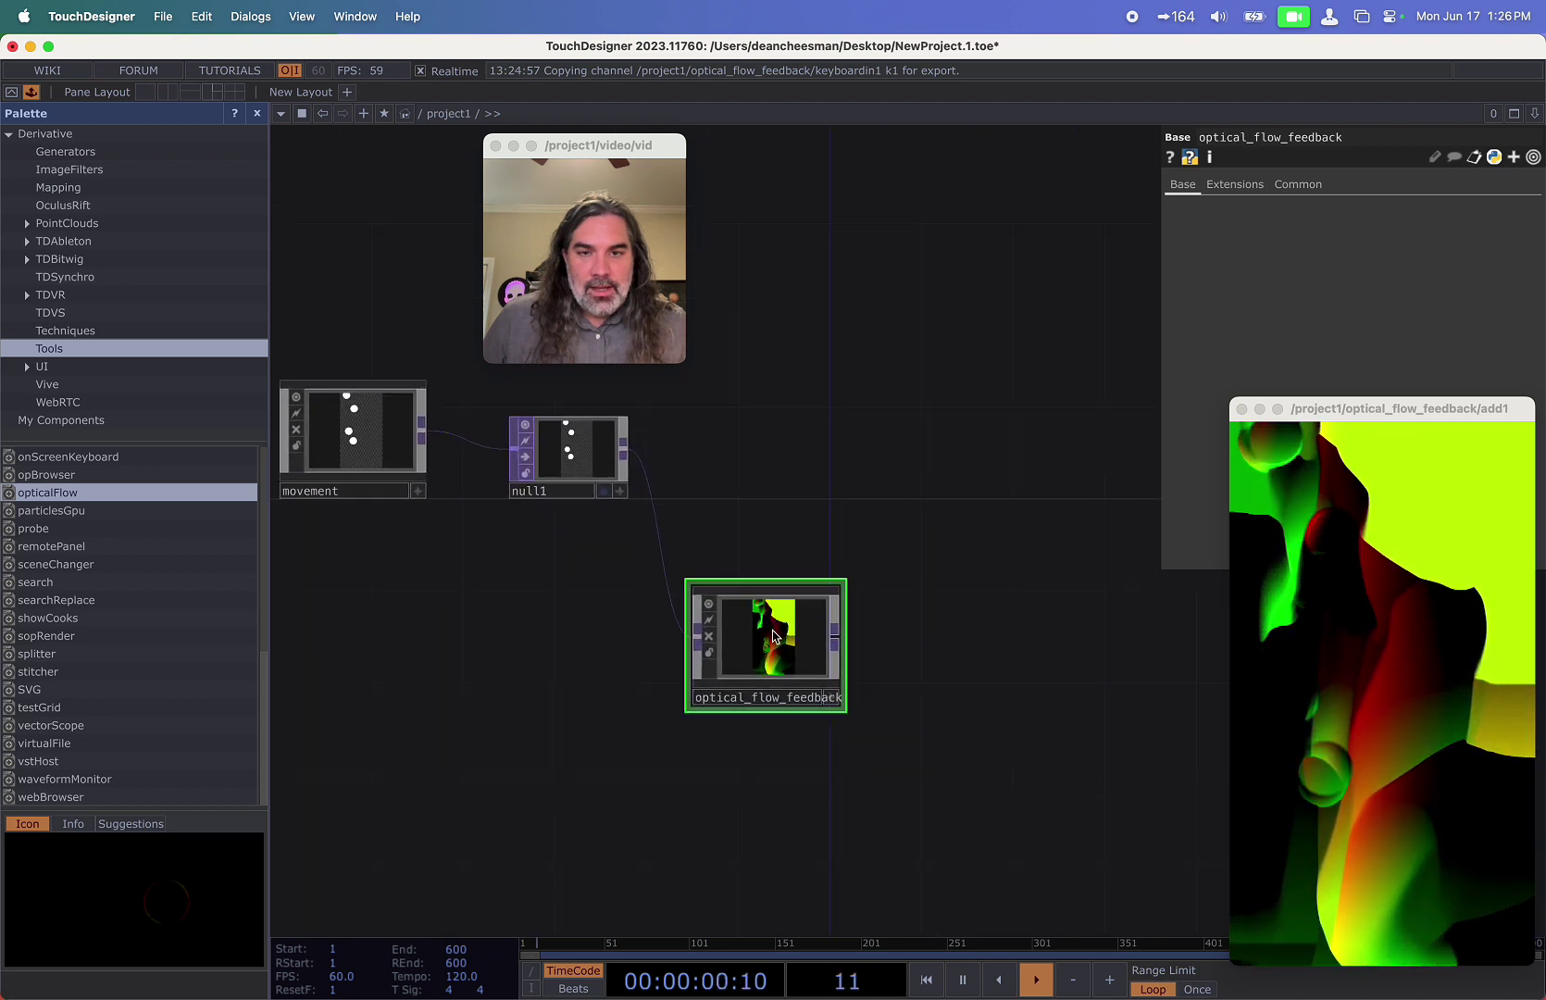
Move the optical_flow_feedback component slightly further right of null1 in the project1 network.
{"action": "left_click_drag", "start_coordinate": [790, 604], "coordinate": [836, 604]}
{"action": "scroll", "coordinate": [838, 607], "scroll_direction": "up", "scroll_amount": 3}
{"action": "scroll", "coordinate": [838, 608], "scroll_direction": "up", "scroll_amount": 1}
{"action": "scroll", "coordinate": [879, 546], "scroll_direction": "down", "scroll_amount": 1}
{"action": "left_click_drag", "start_coordinate": [1004, 470], "coordinate": [935, 541]}
{"action": "key", "text": "Tab"}
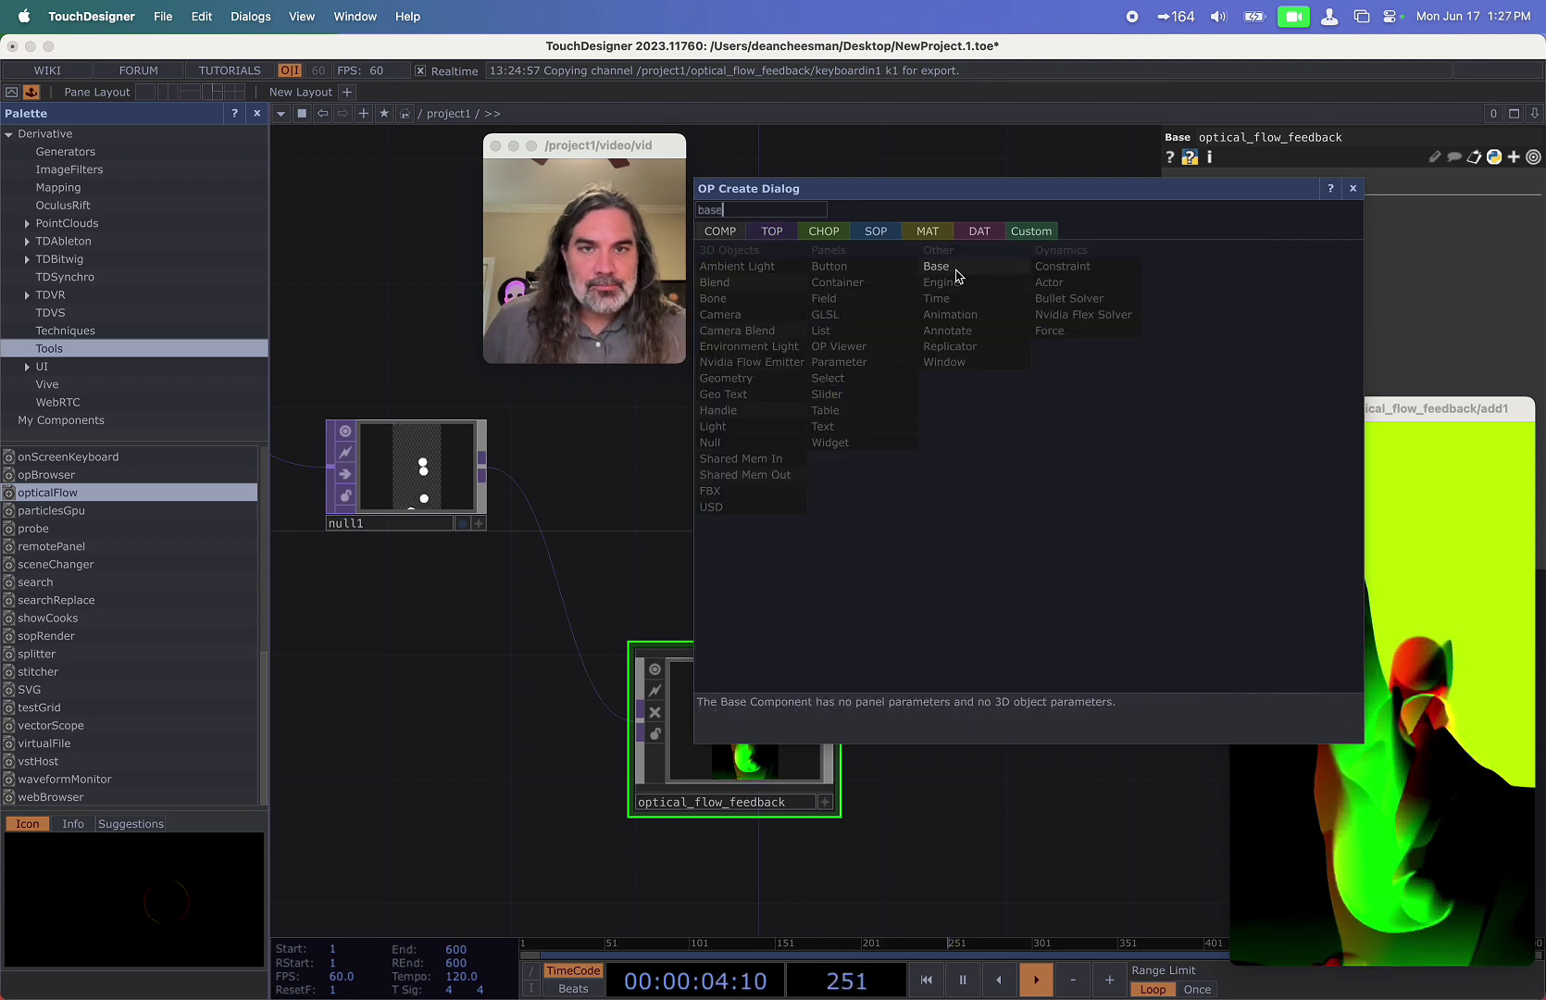
{"action": "left_click", "coordinate": [954, 281]}
{"action": "left_click", "coordinate": [989, 427]}
{"action": "key", "text": "Delete"}
Add a Base COMP above and to the right of optical_flow_feedback and enter its network.
{"action": "key", "text": "Tab"}
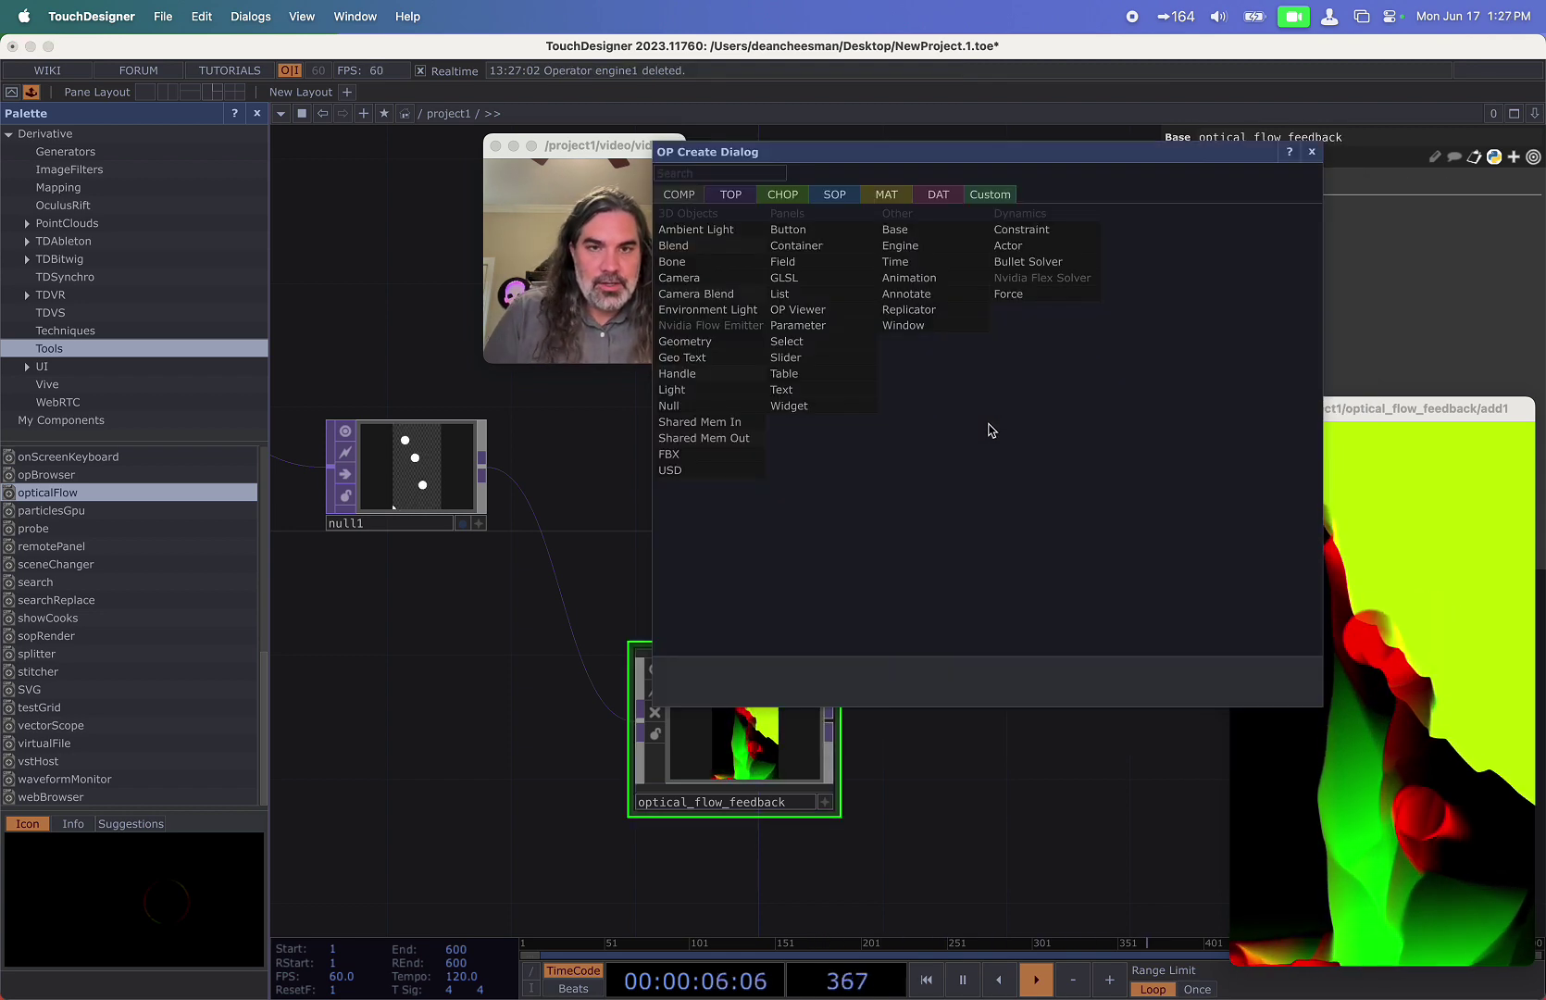
{"action": "left_click", "coordinate": [896, 235]}
{"action": "left_click", "coordinate": [1044, 471]}
{"action": "double_click", "coordinate": [1044, 471]}
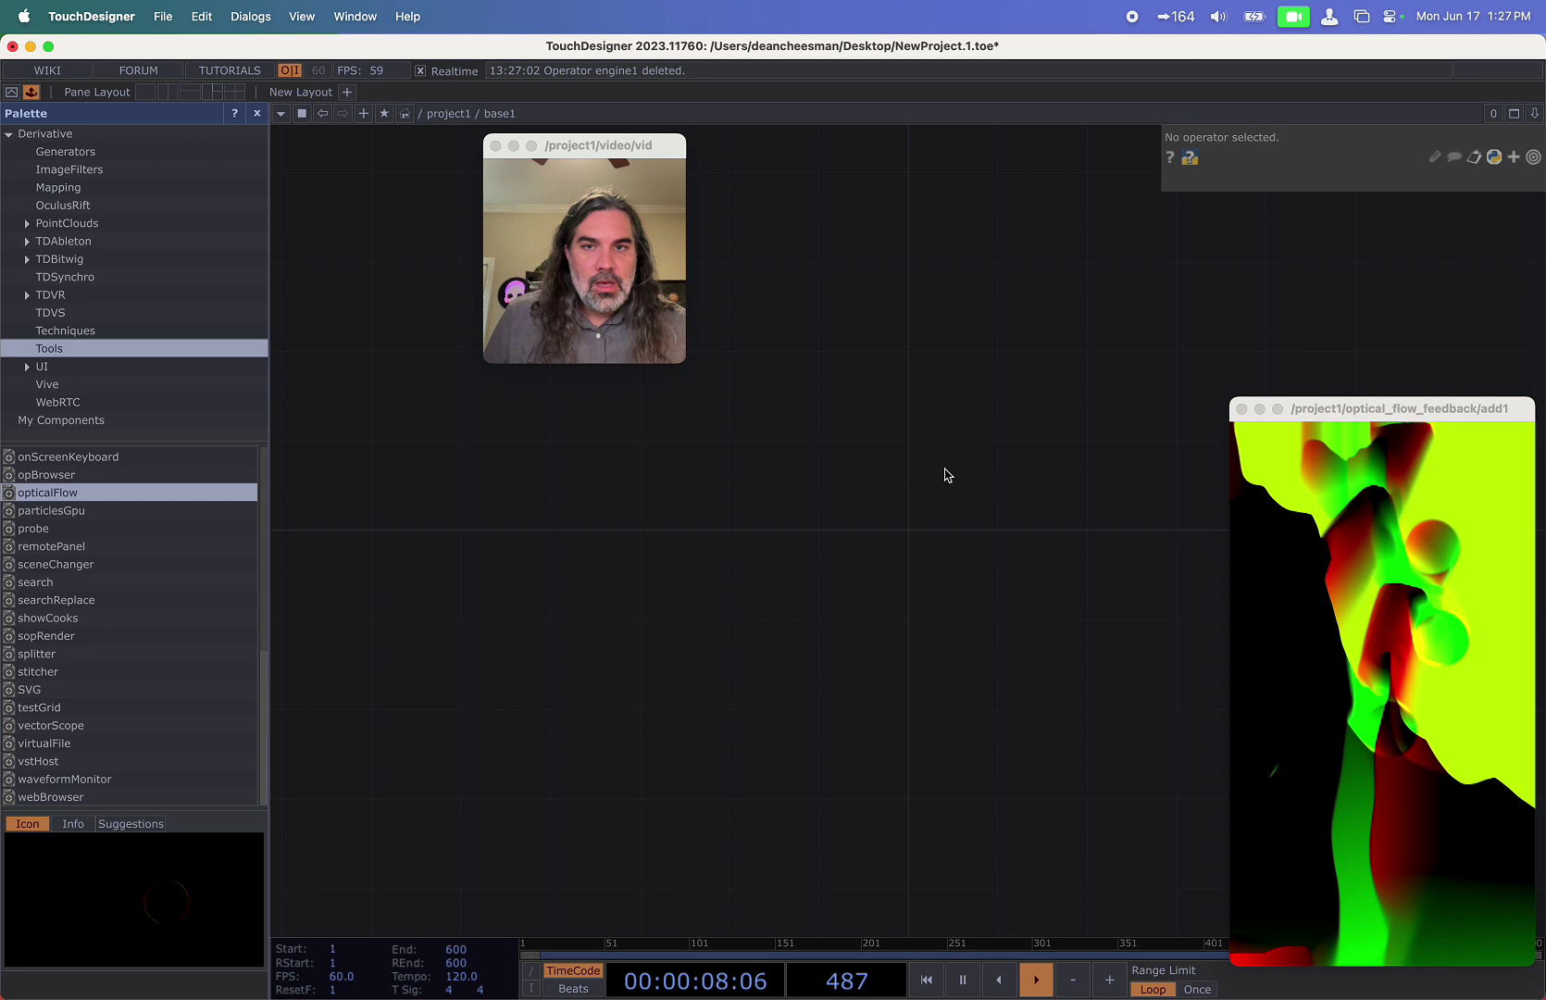
Place an In TOP in the base1 network and add a second In TOP directly below it.
{"action": "key", "text": "Tab"}
{"action": "left_click", "coordinate": [498, 239]}
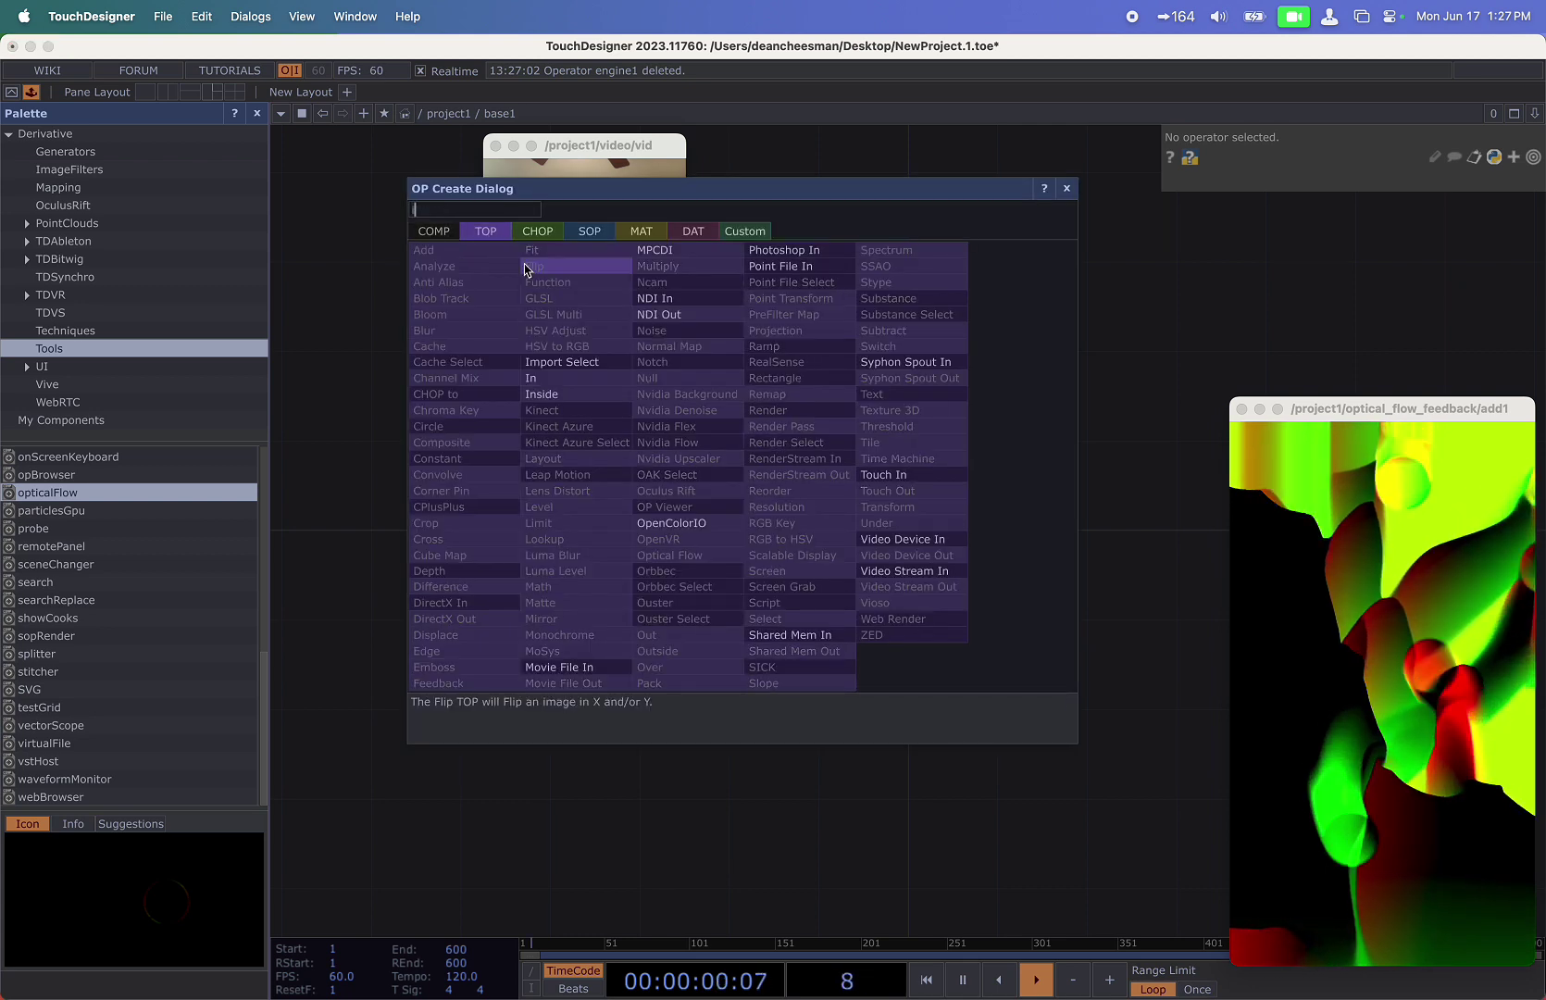
{"action": "left_click", "coordinate": [529, 377]}
{"action": "left_click", "coordinate": [781, 424]}
{"action": "key", "text": "super+v"}
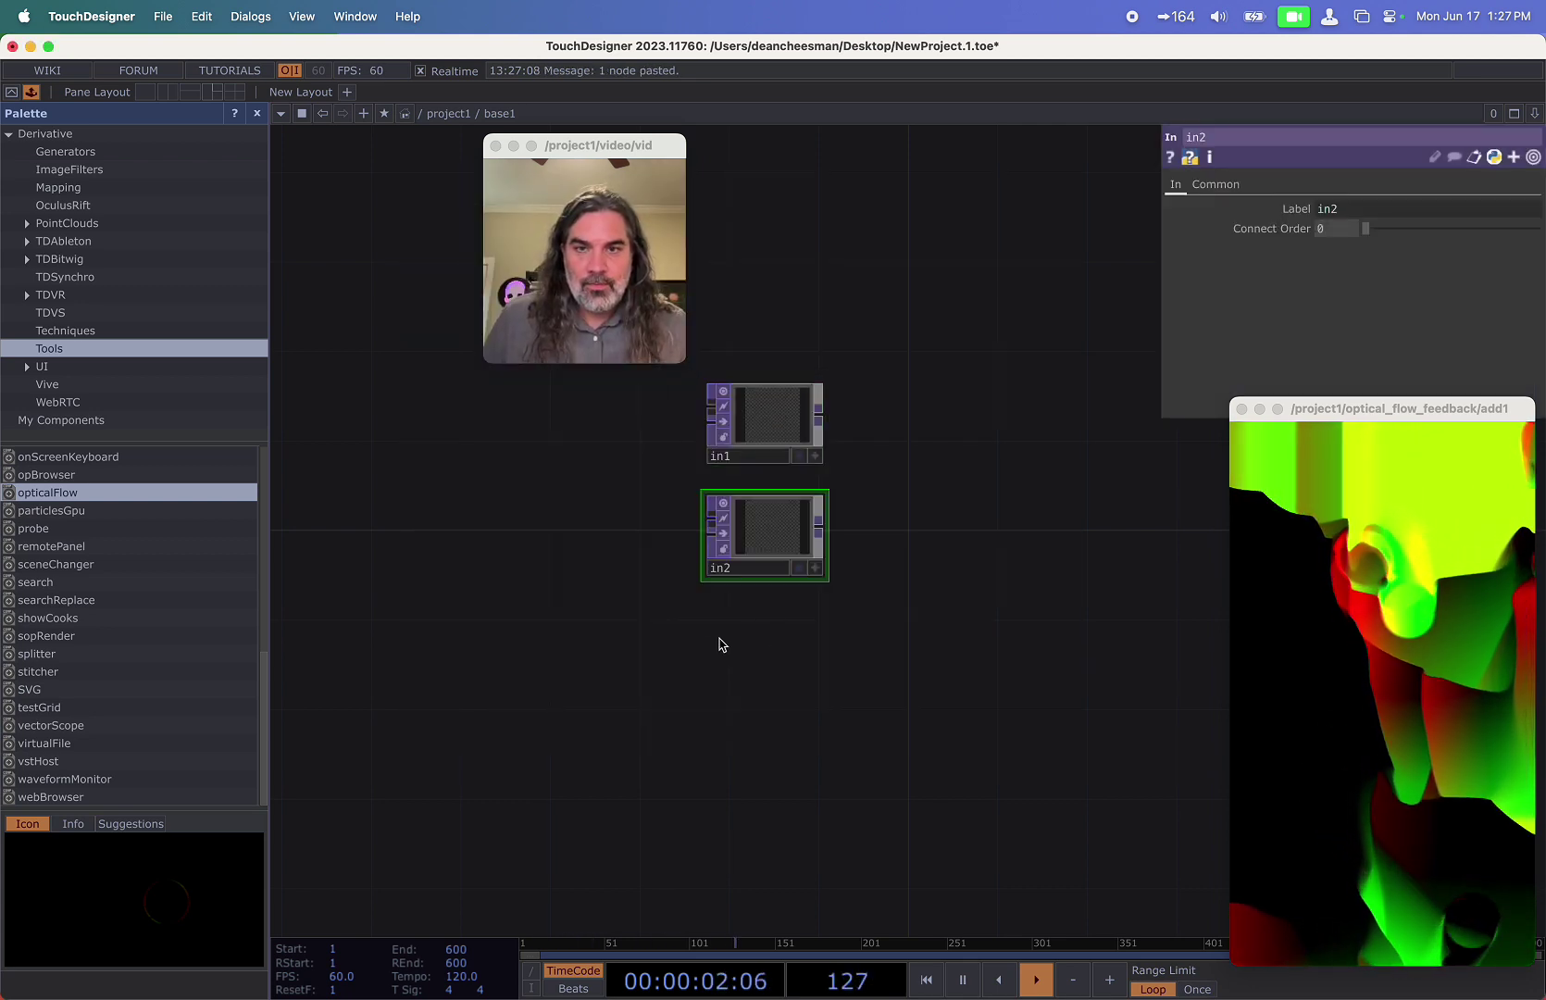
In project1, wire null1 to base1's first input and optical_flow_feedback to its second, and go back inside base1.
{"action": "key", "text": "u"}
{"action": "left_click_drag", "start_coordinate": [484, 467], "coordinate": [949, 427]}
{"action": "left_click_drag", "start_coordinate": [829, 721], "coordinate": [950, 464]}
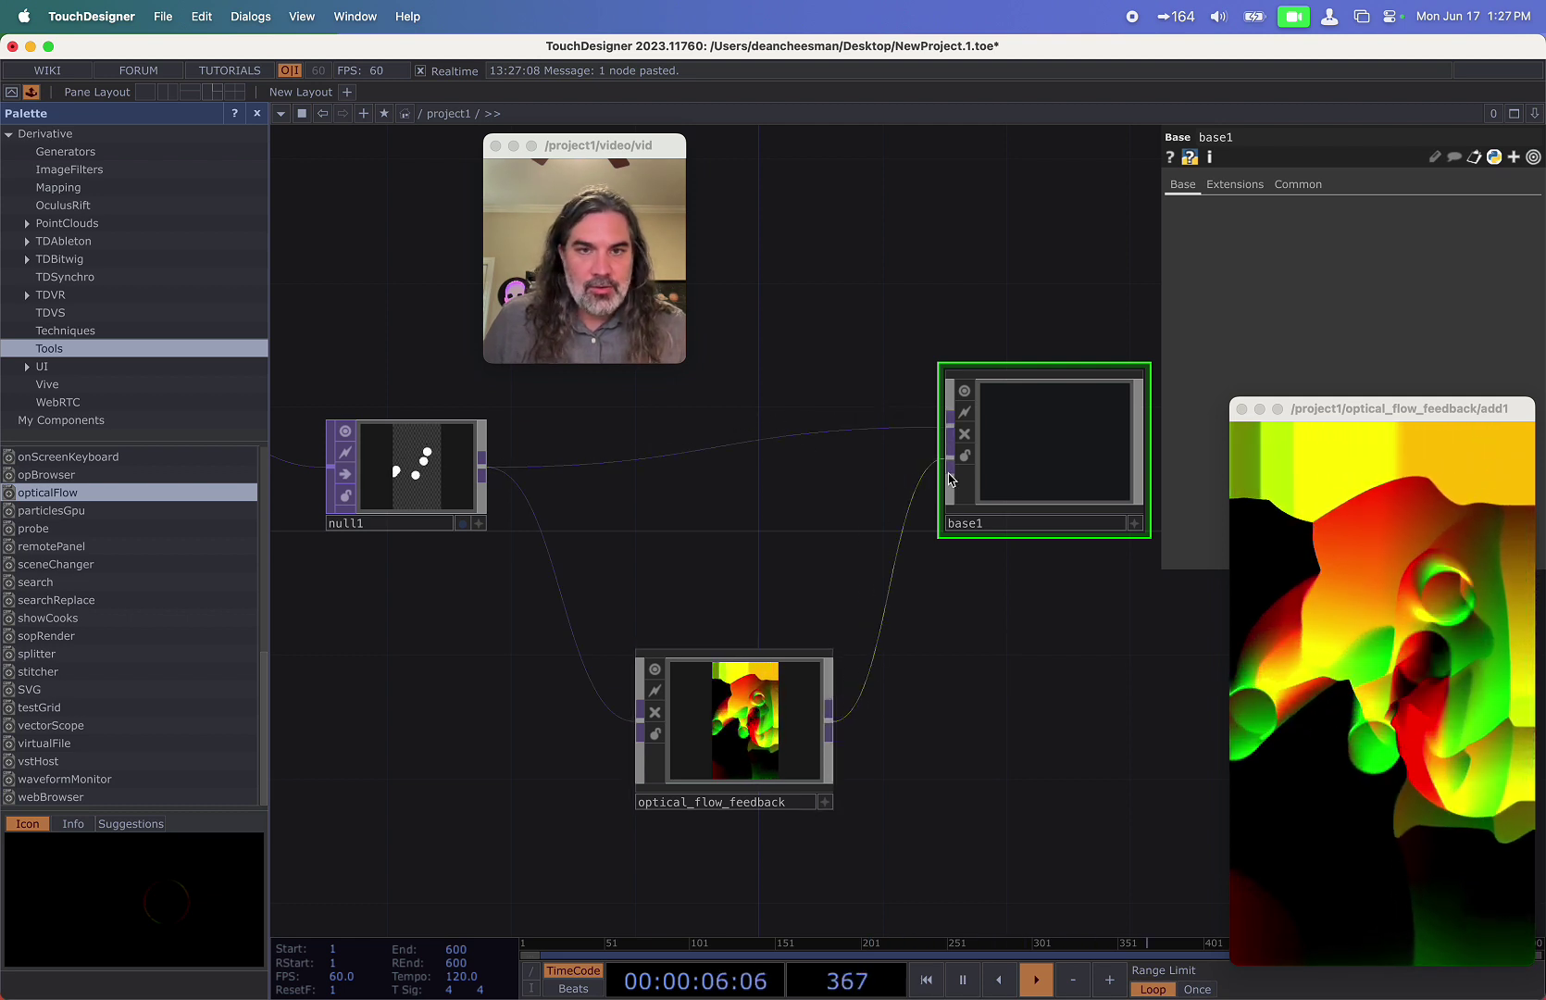
{"action": "key", "text": "i"}
{"action": "key", "text": "u"}
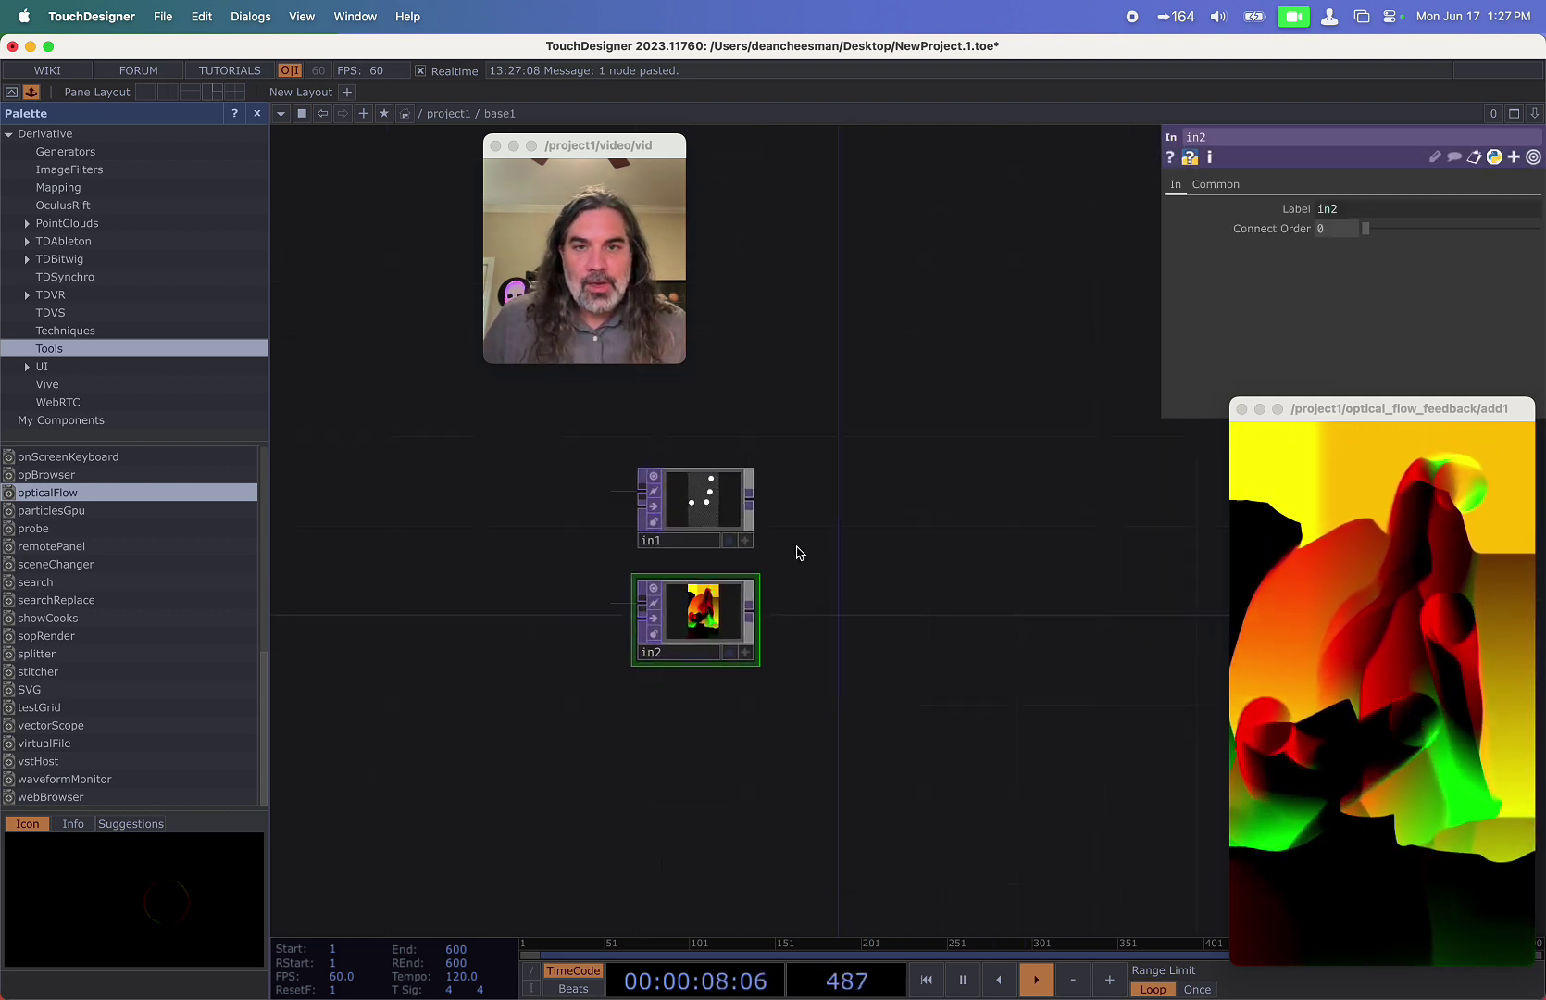
{"action": "key", "text": "i"}
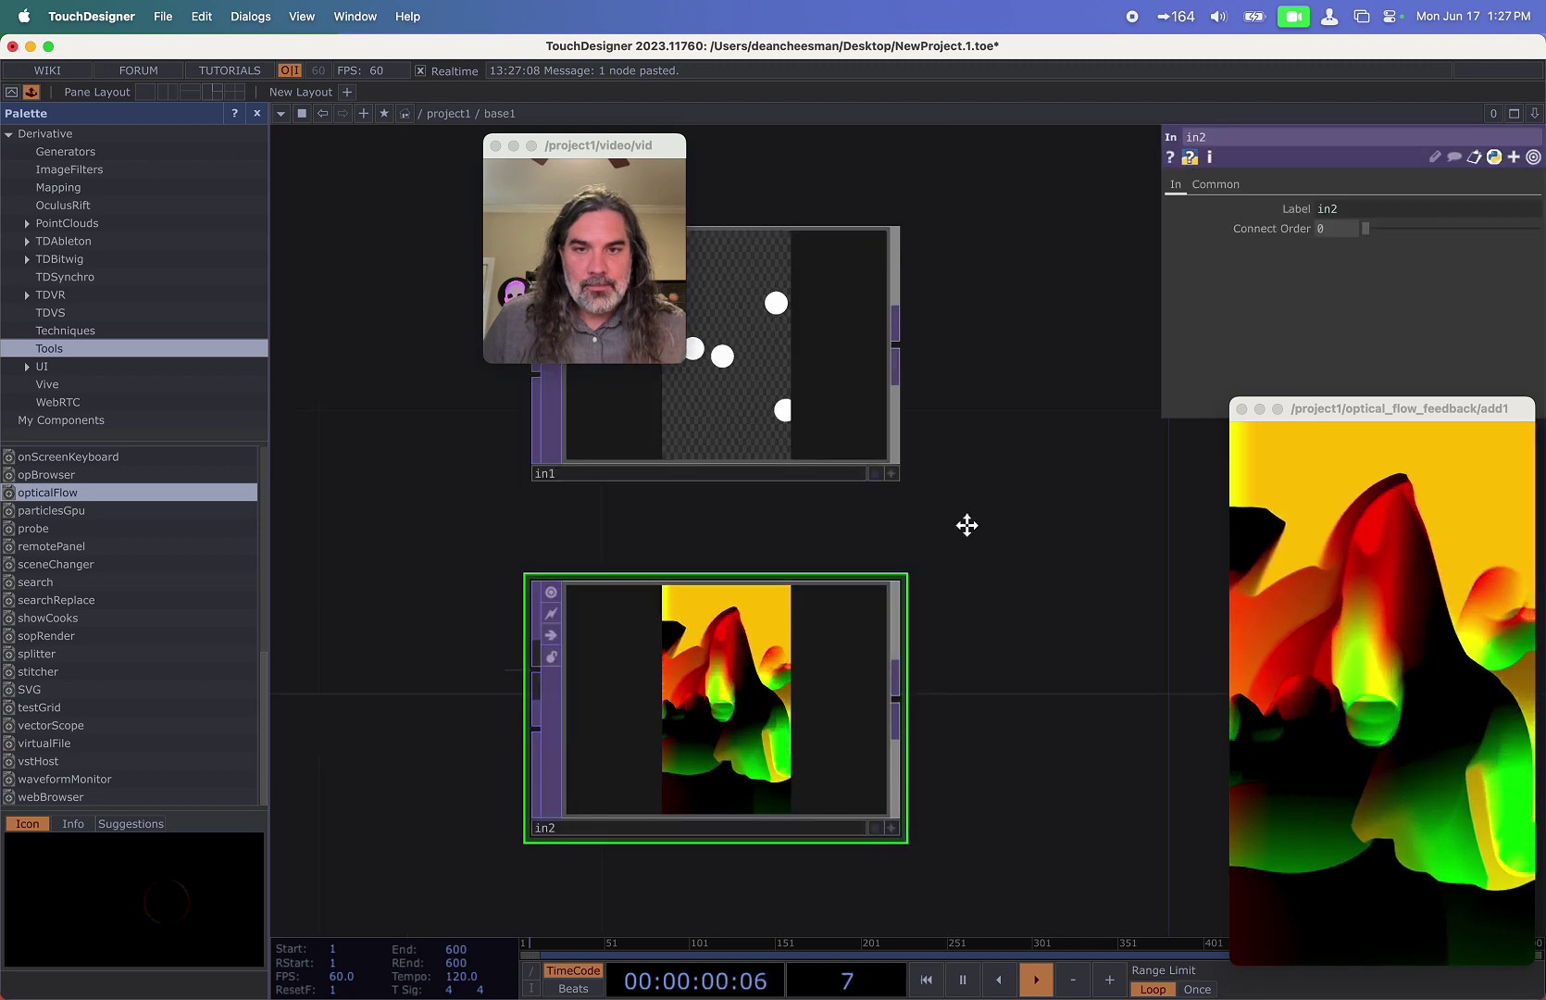
Clear the workspace by closing the Palette and the add1 viewer and moving the floating video viewer up.
{"action": "left_click", "coordinate": [256, 113]}
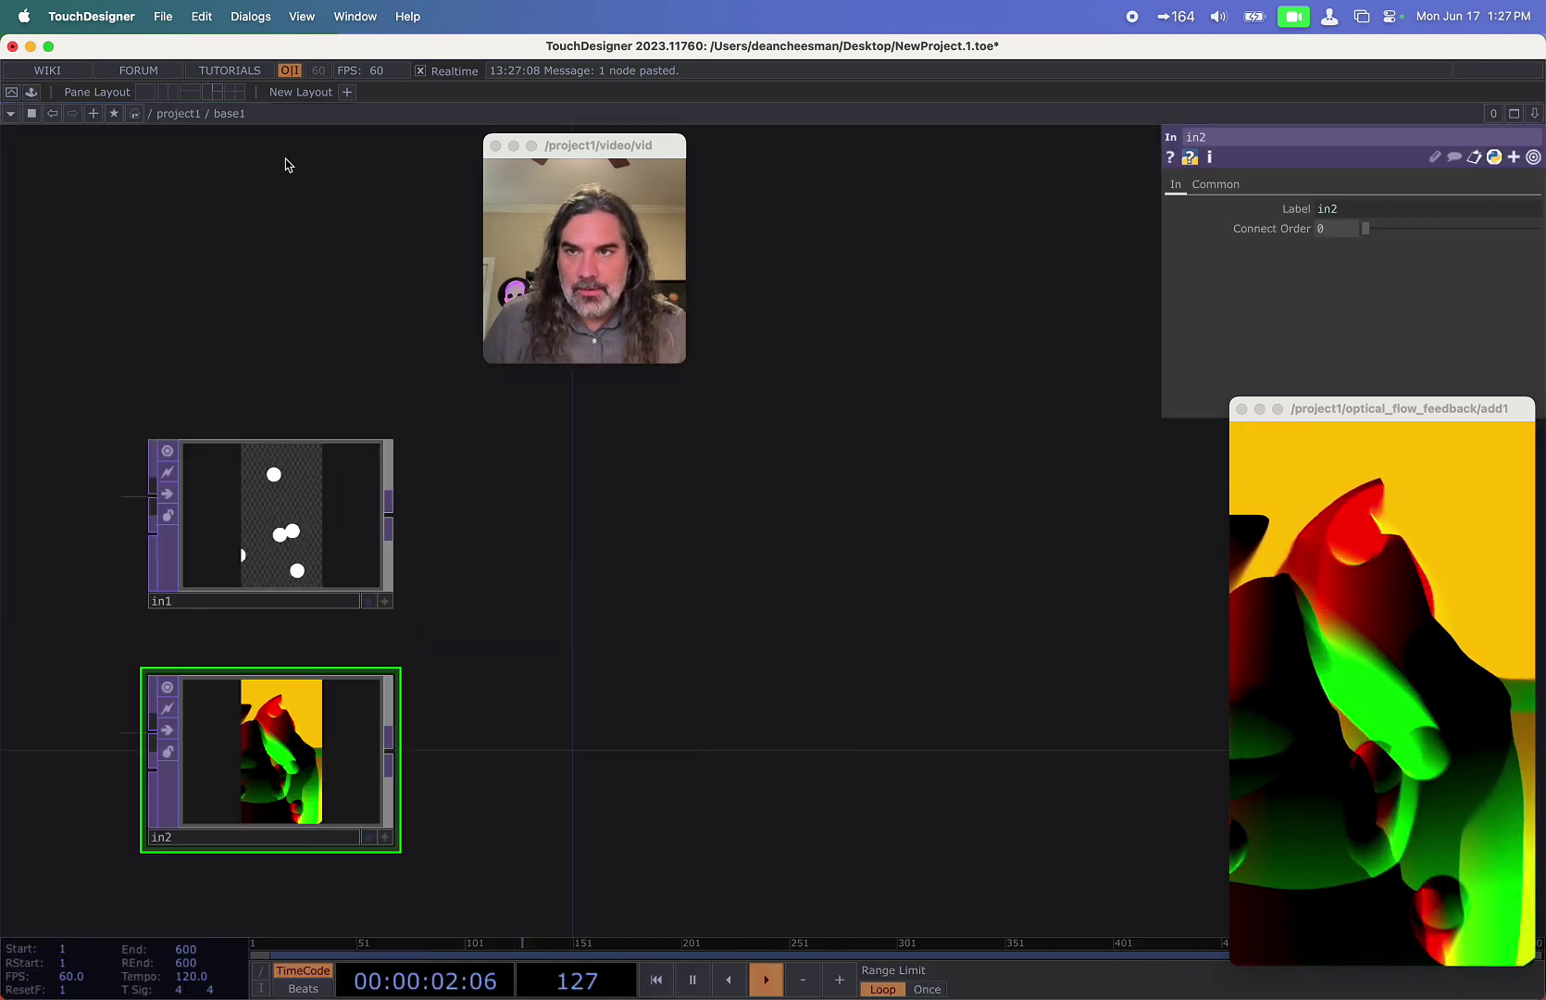
{"action": "left_click_drag", "start_coordinate": [320, 182], "coordinate": [356, 195]}
{"action": "left_click_drag", "start_coordinate": [602, 145], "coordinate": [722, 83]}
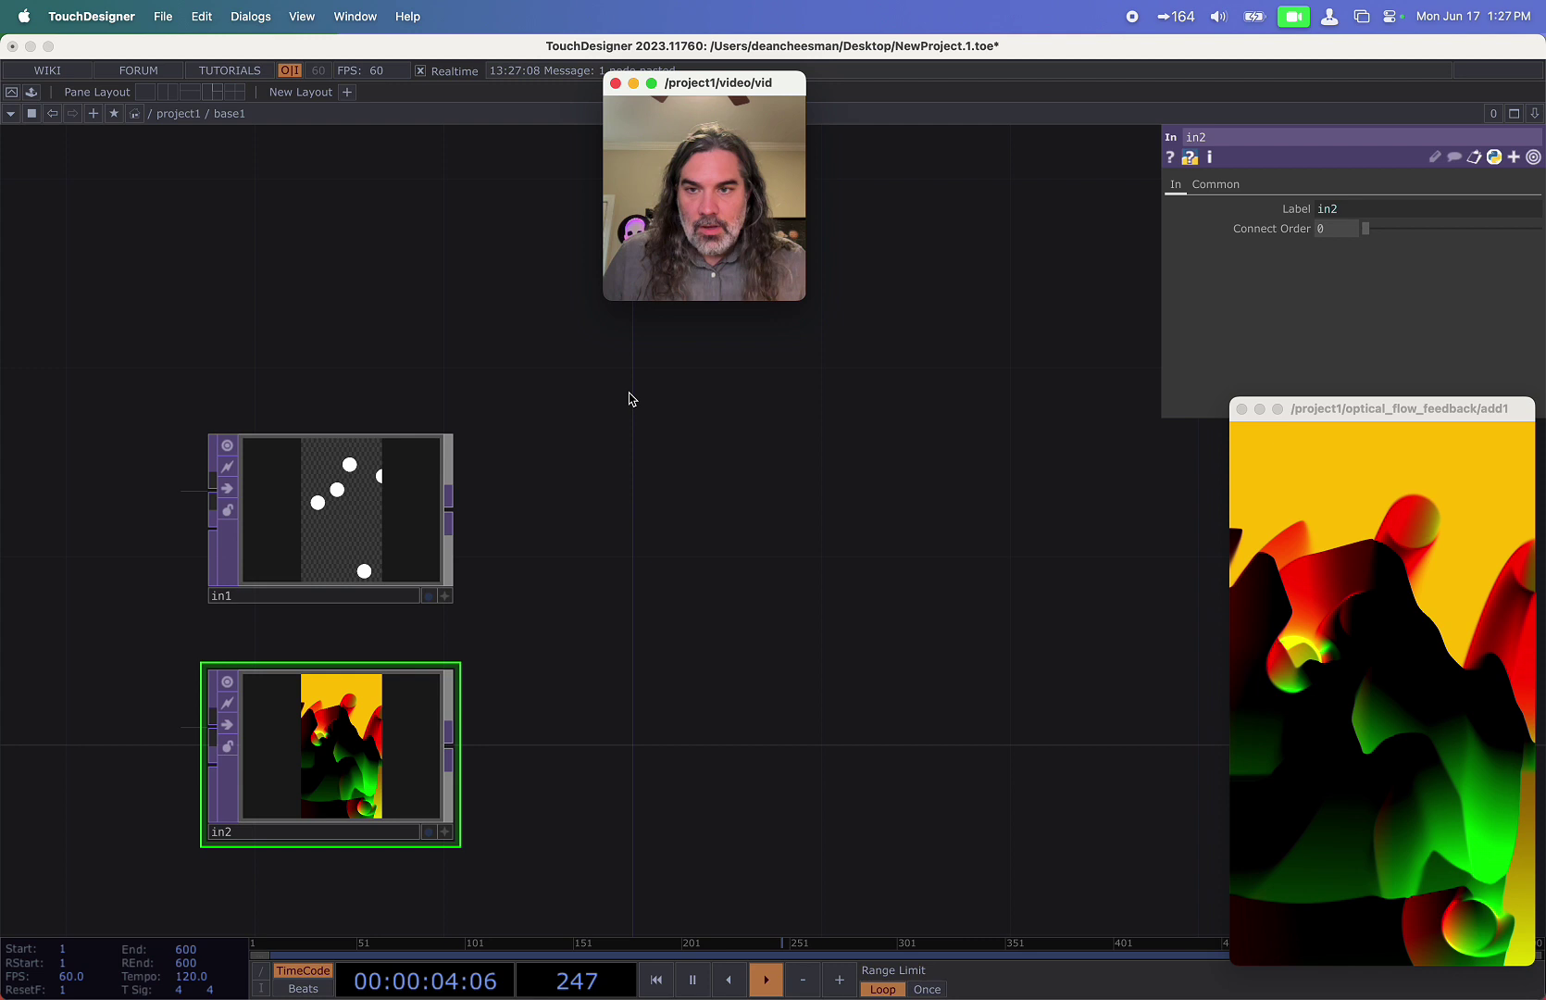
{"action": "left_click_drag", "start_coordinate": [711, 539], "coordinate": [725, 487]}
{"action": "left_click", "coordinate": [1241, 408]}
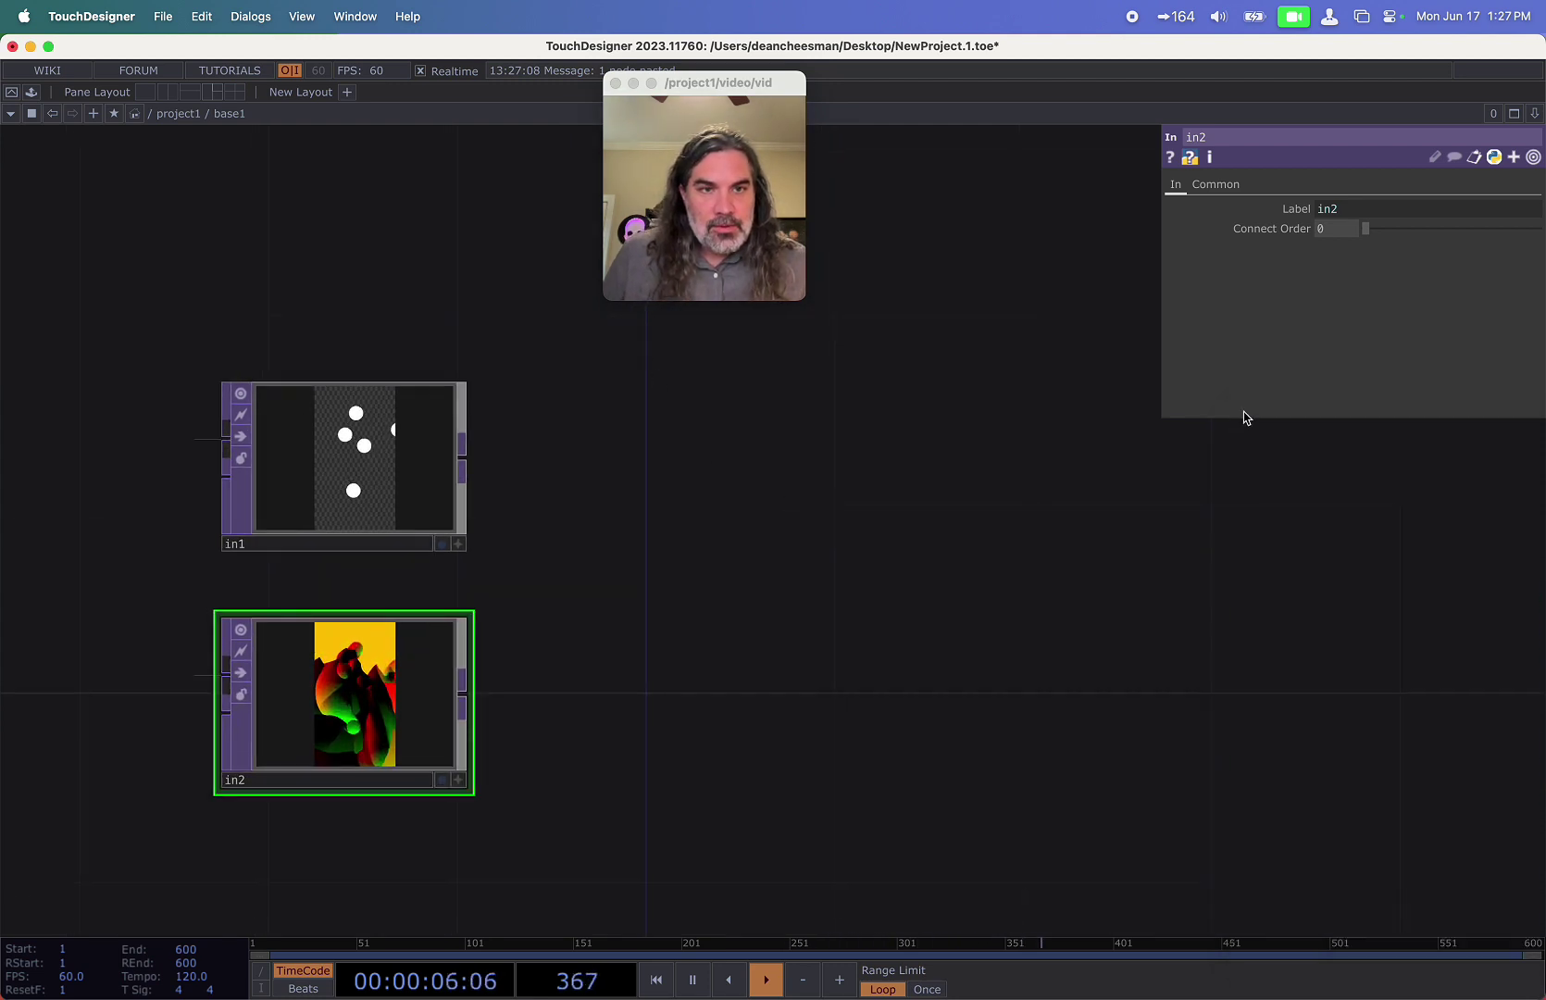
Add a Noise TOP fed by in1, placed level with it on its right.
{"action": "left_click_drag", "start_coordinate": [852, 703], "coordinate": [783, 733]}
{"action": "left_click_drag", "start_coordinate": [490, 571], "coordinate": [478, 627]}
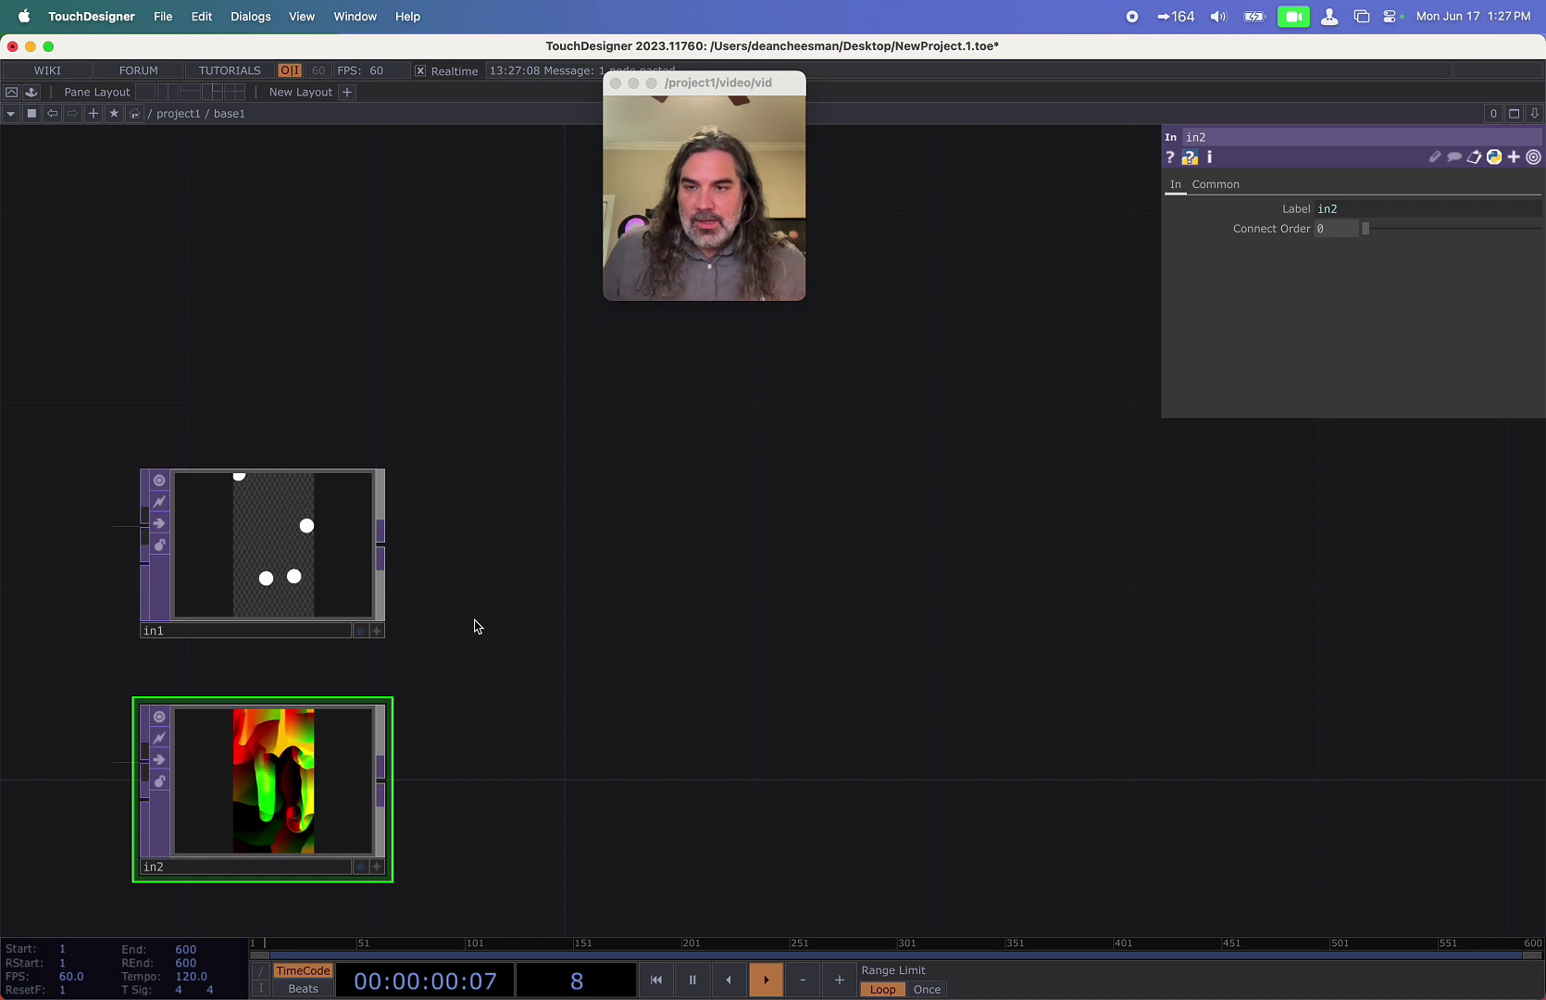
{"action": "left_click", "coordinate": [380, 556]}
{"action": "left_click", "coordinate": [557, 552]}
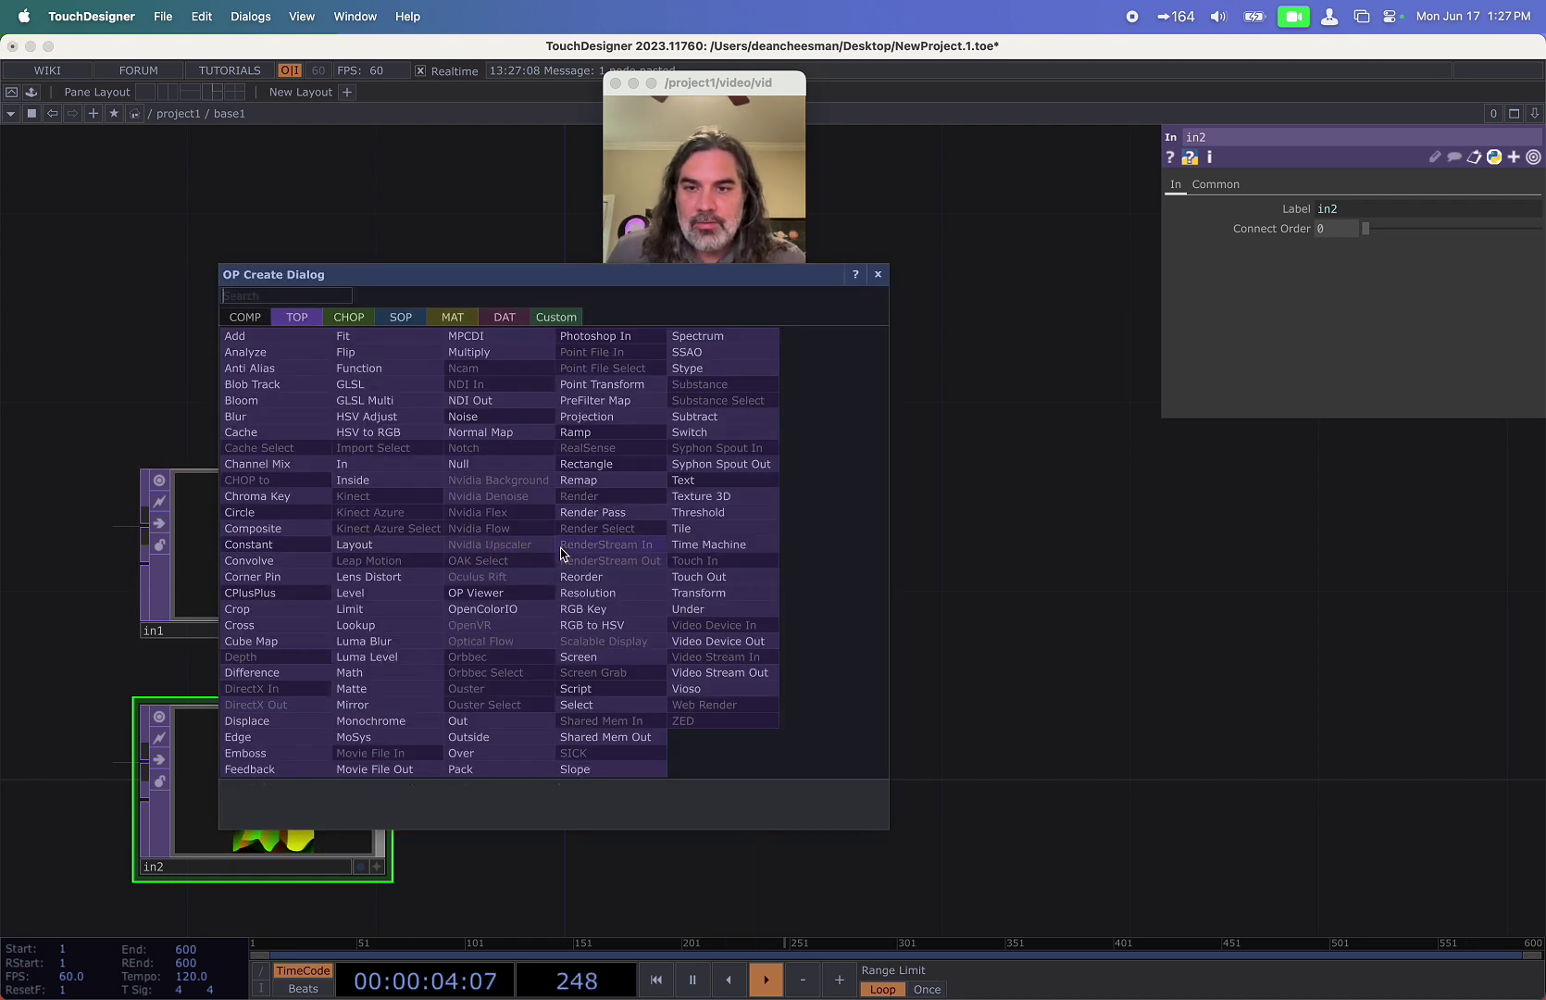
{"action": "left_click", "coordinate": [463, 415]}
{"action": "left_click", "coordinate": [600, 560]}
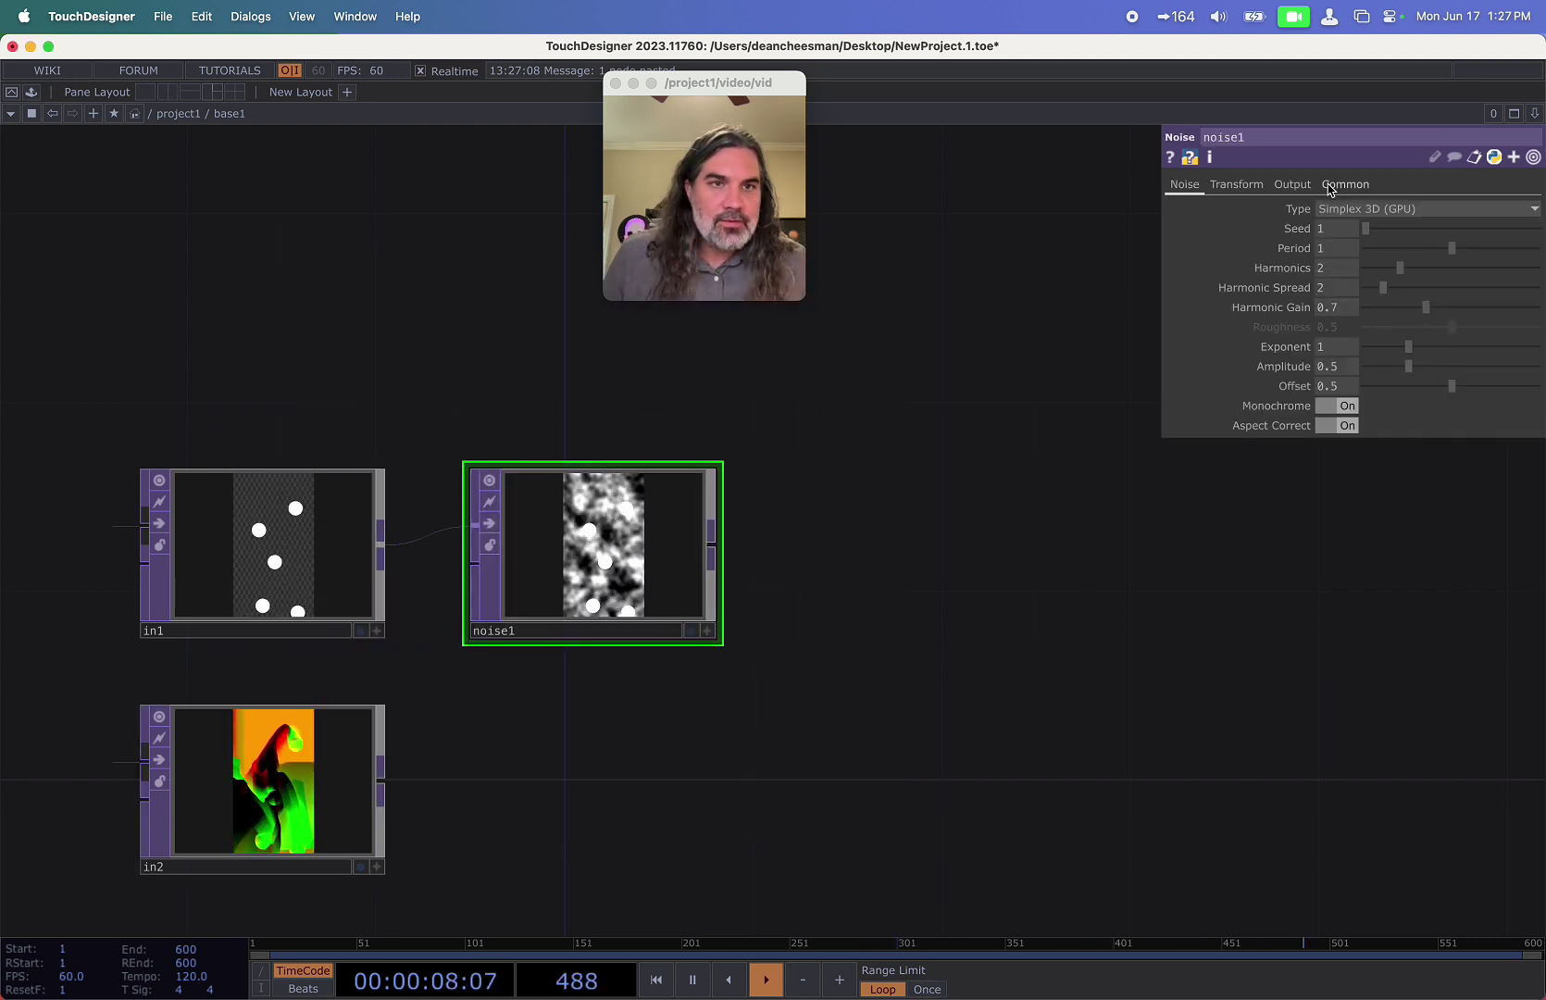
Set the Noise TOP's RGB output to Input * Noise.
{"action": "left_click", "coordinate": [1292, 185]}
{"action": "left_click", "coordinate": [1350, 209]}
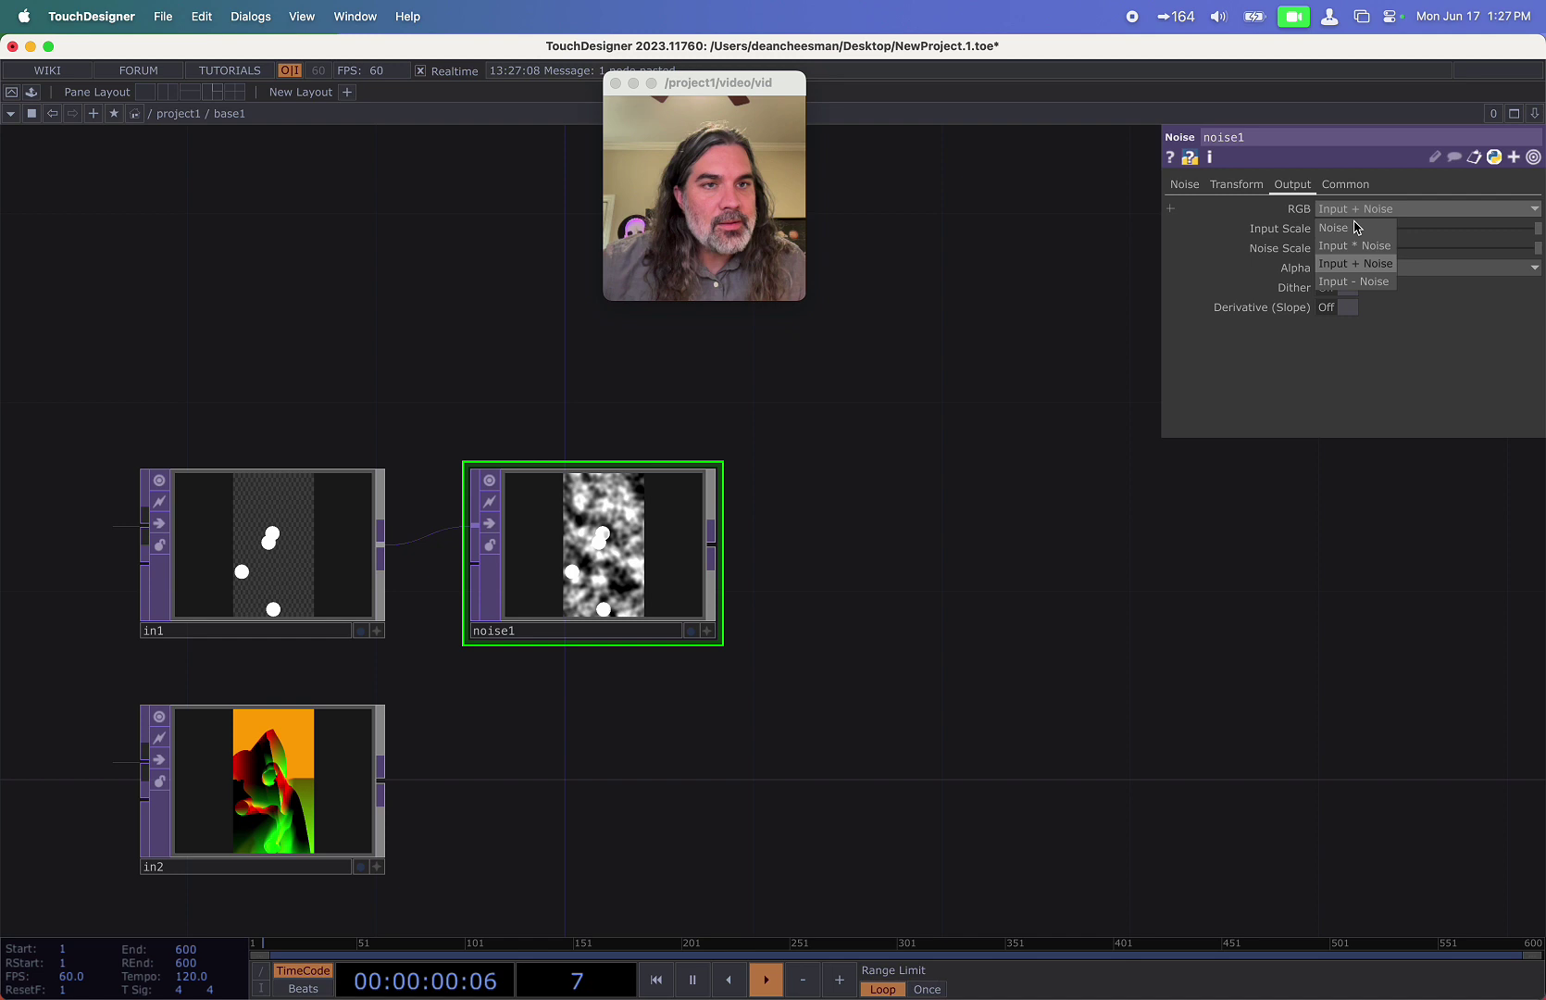
{"action": "left_click", "coordinate": [1354, 252]}
{"action": "scroll", "coordinate": [611, 553], "scroll_direction": "up", "scroll_amount": 5}
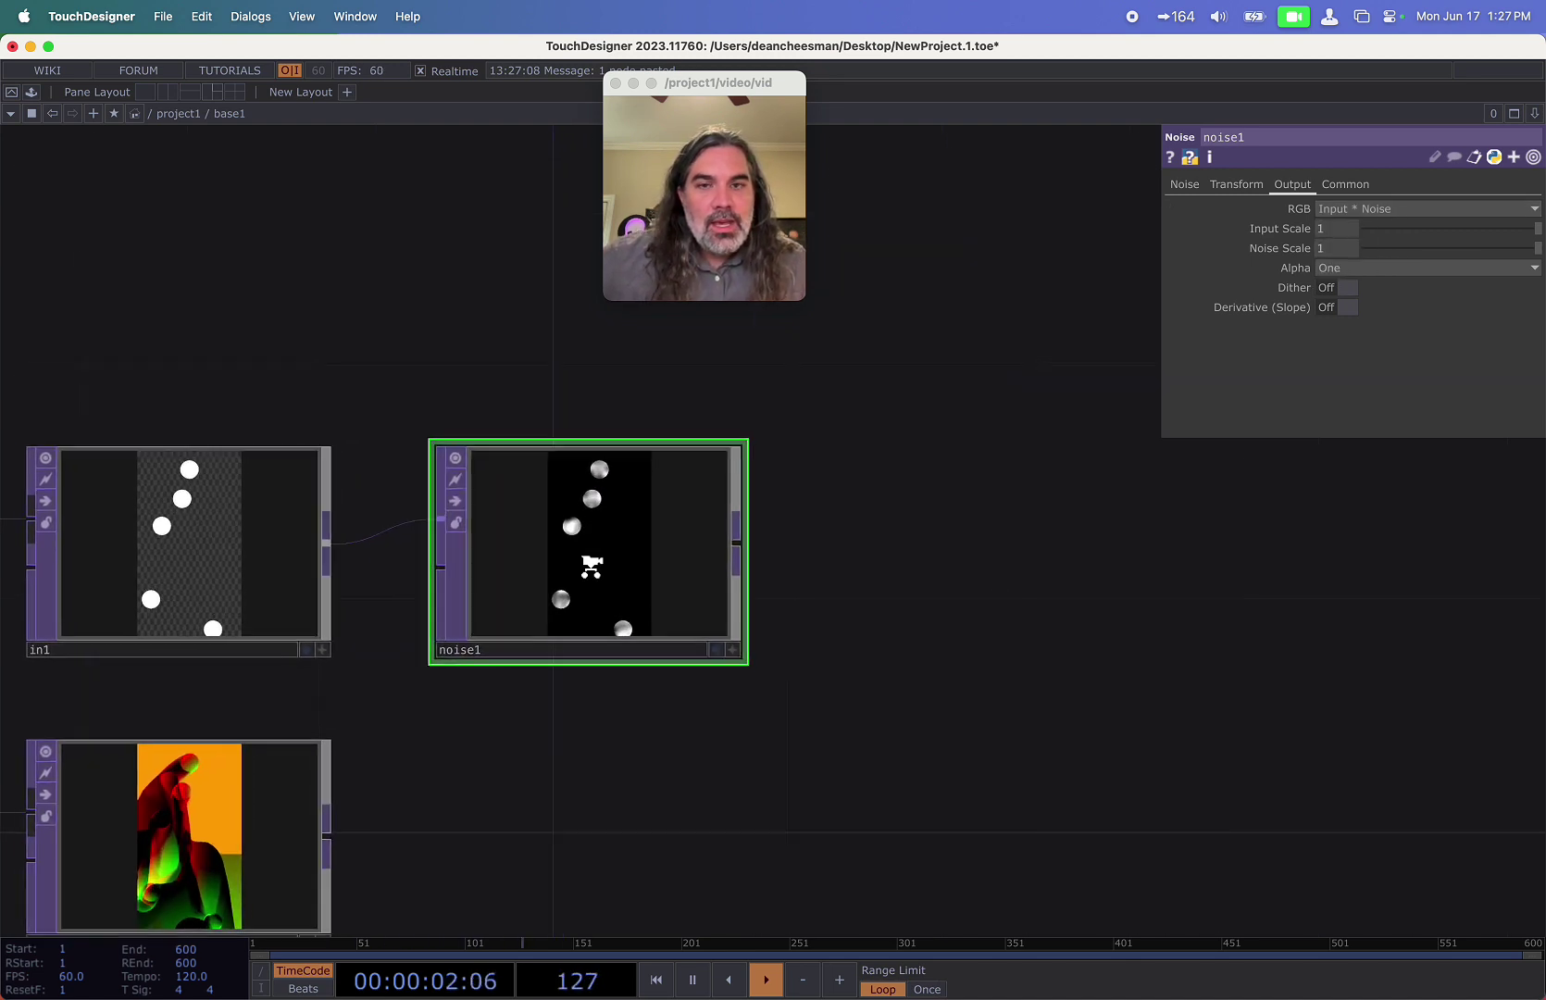
Turn off Monochrome on noise1 and set its Period to 9.
{"action": "left_click", "coordinate": [1184, 184]}
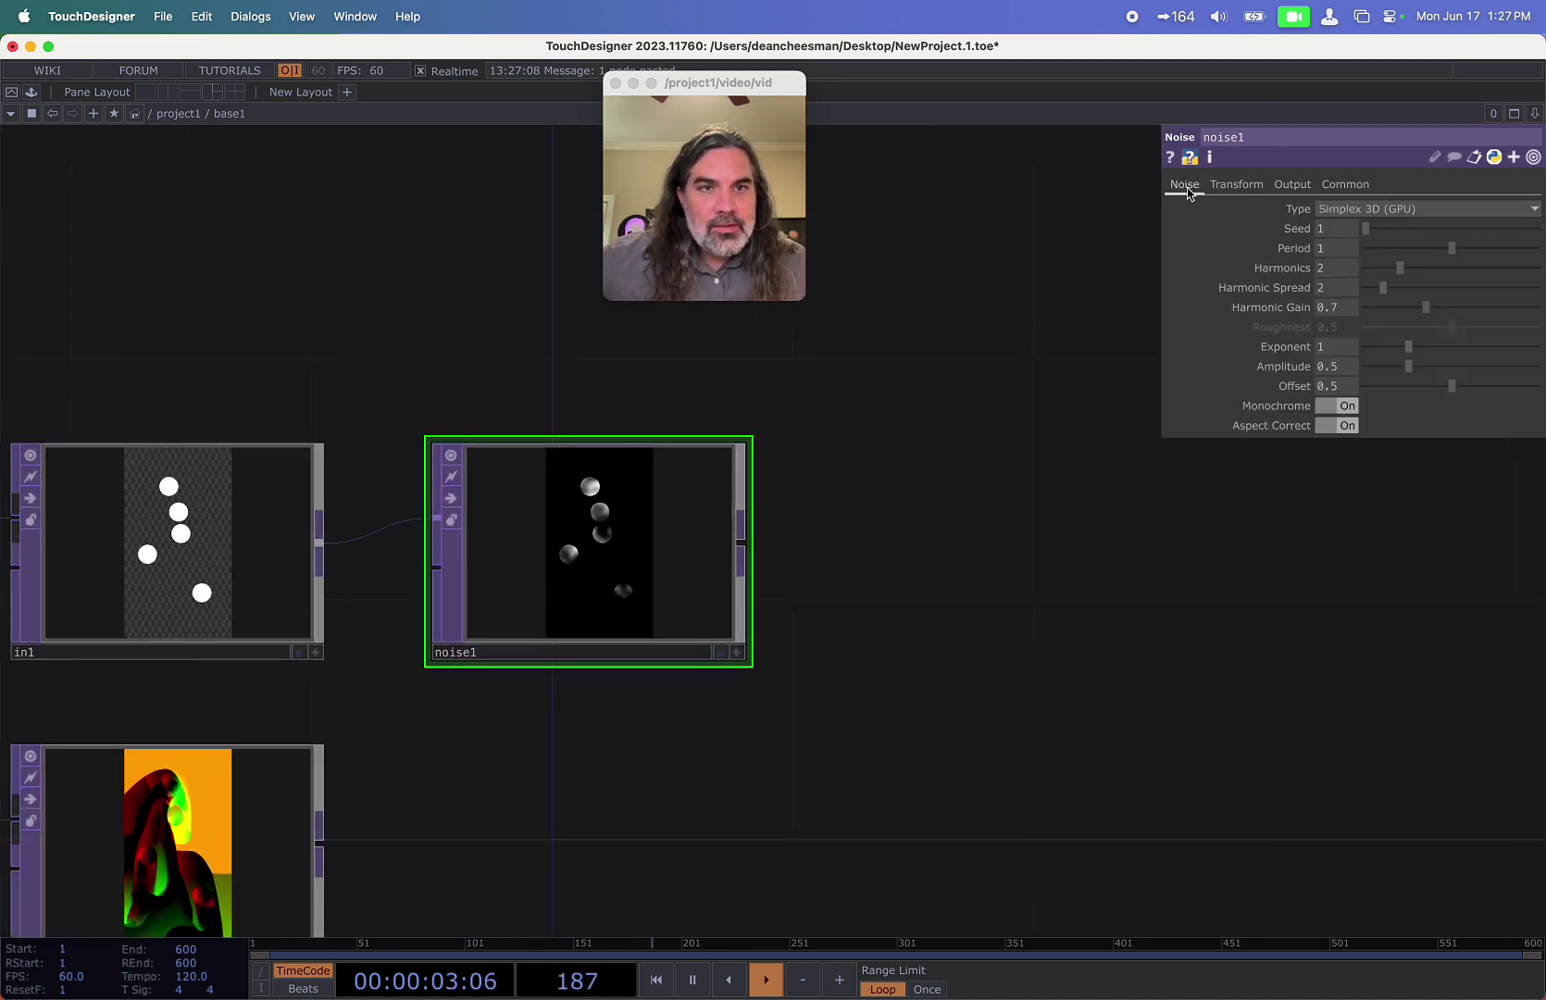
{"action": "left_click", "coordinate": [1337, 408]}
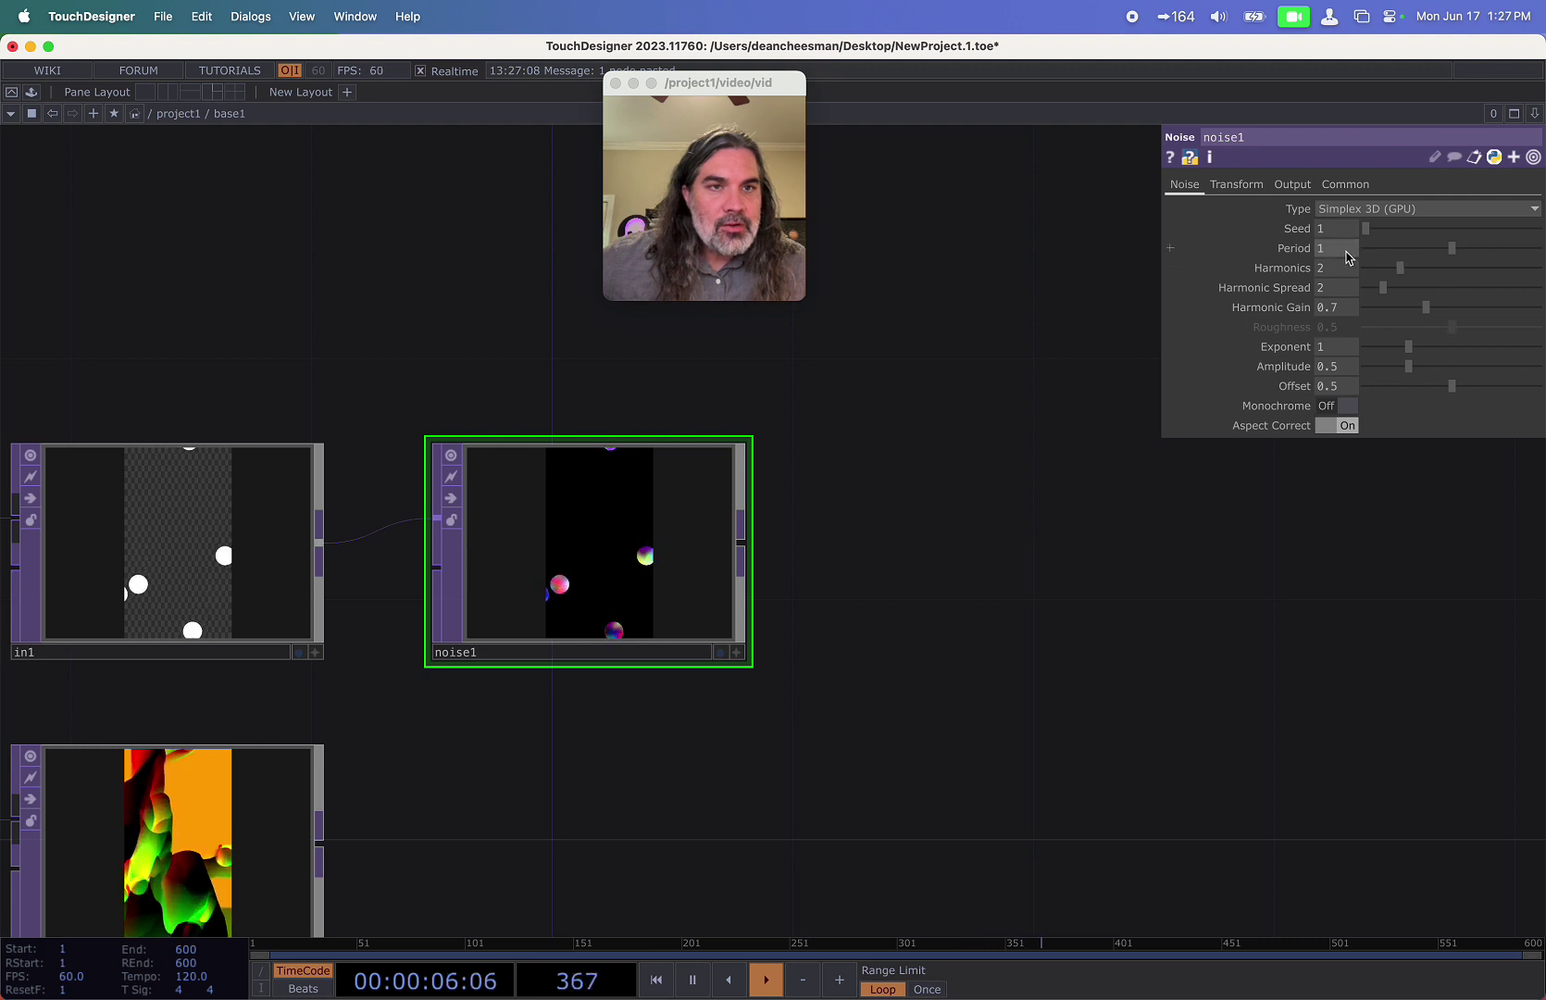
{"action": "scroll", "coordinate": [670, 517], "scroll_direction": "up", "scroll_amount": 4}
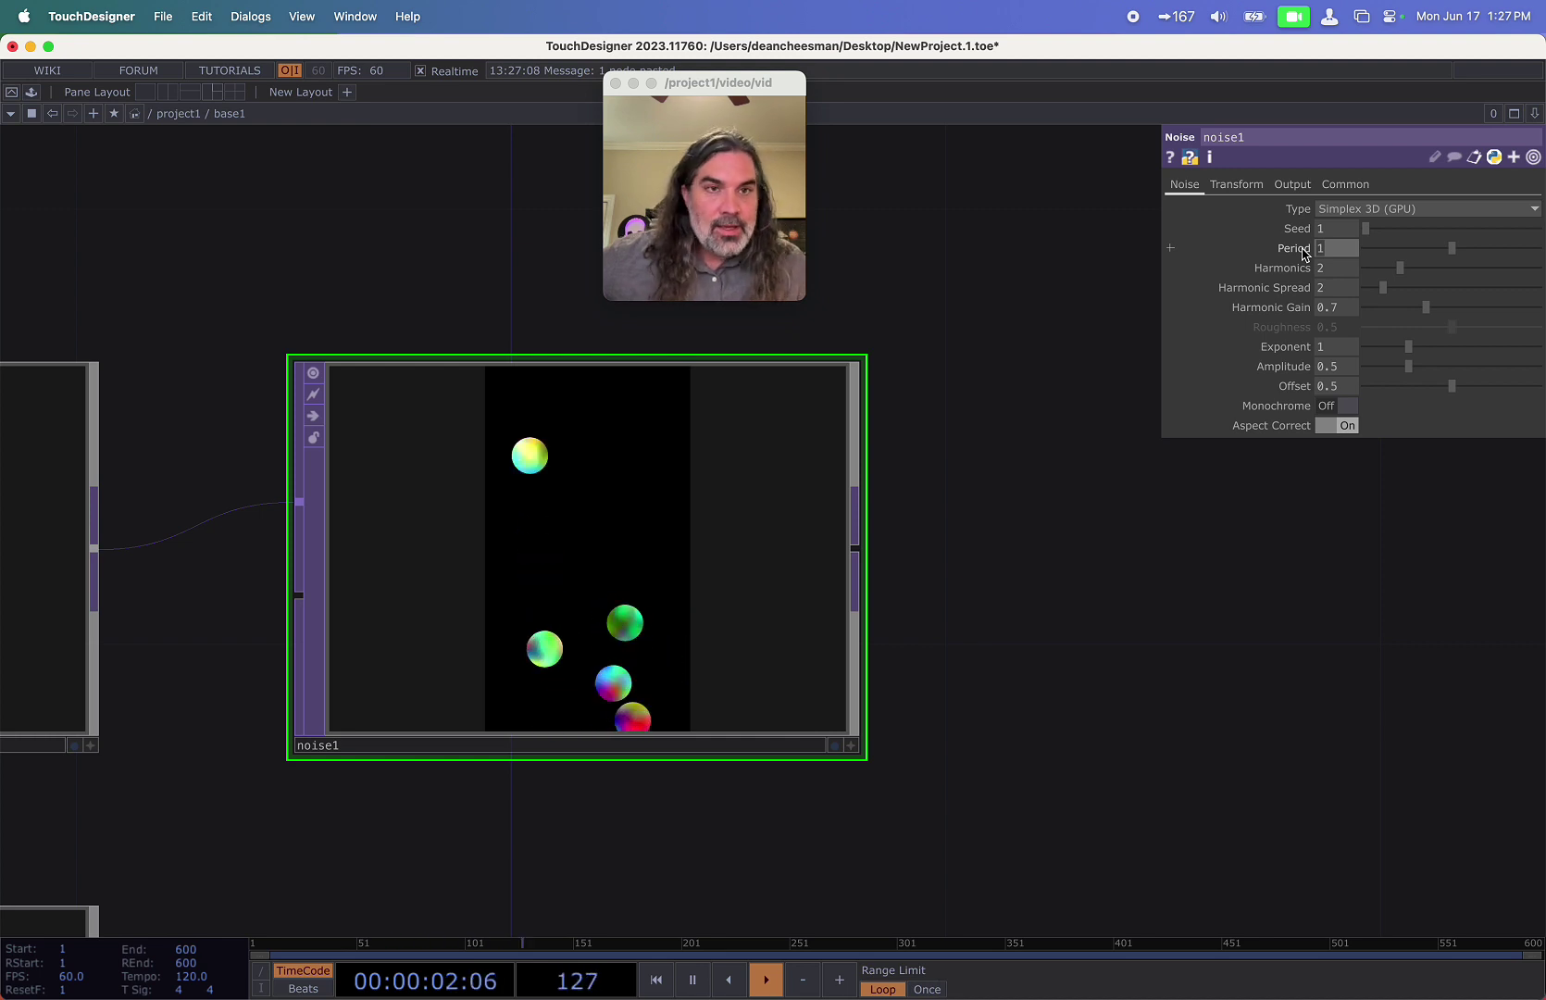
{"action": "left_click", "coordinate": [1337, 248]}
{"action": "type", "text": "9"}
{"action": "key", "text": "Return"}
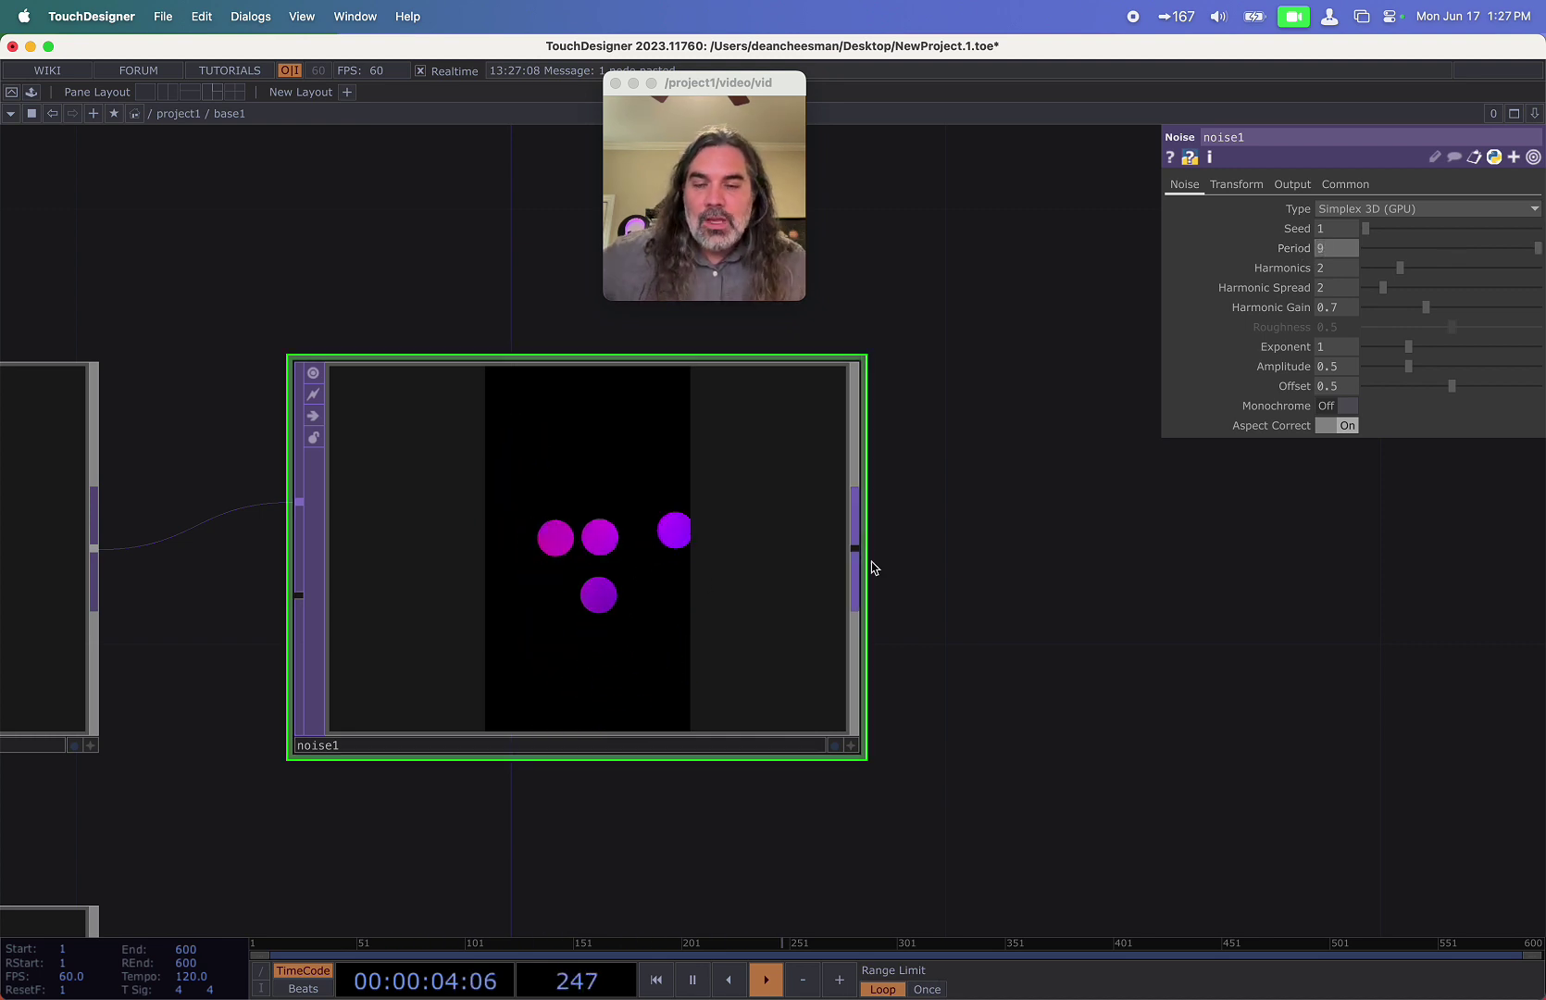
Add a Null TOP after noise1, leaving a gap between them.
{"action": "scroll", "coordinate": [885, 611], "scroll_direction": "down", "scroll_amount": 2}
{"action": "left_click_drag", "start_coordinate": [1045, 618], "coordinate": [896, 532]}
{"action": "scroll", "coordinate": [924, 720], "scroll_direction": "down", "scroll_amount": 6}
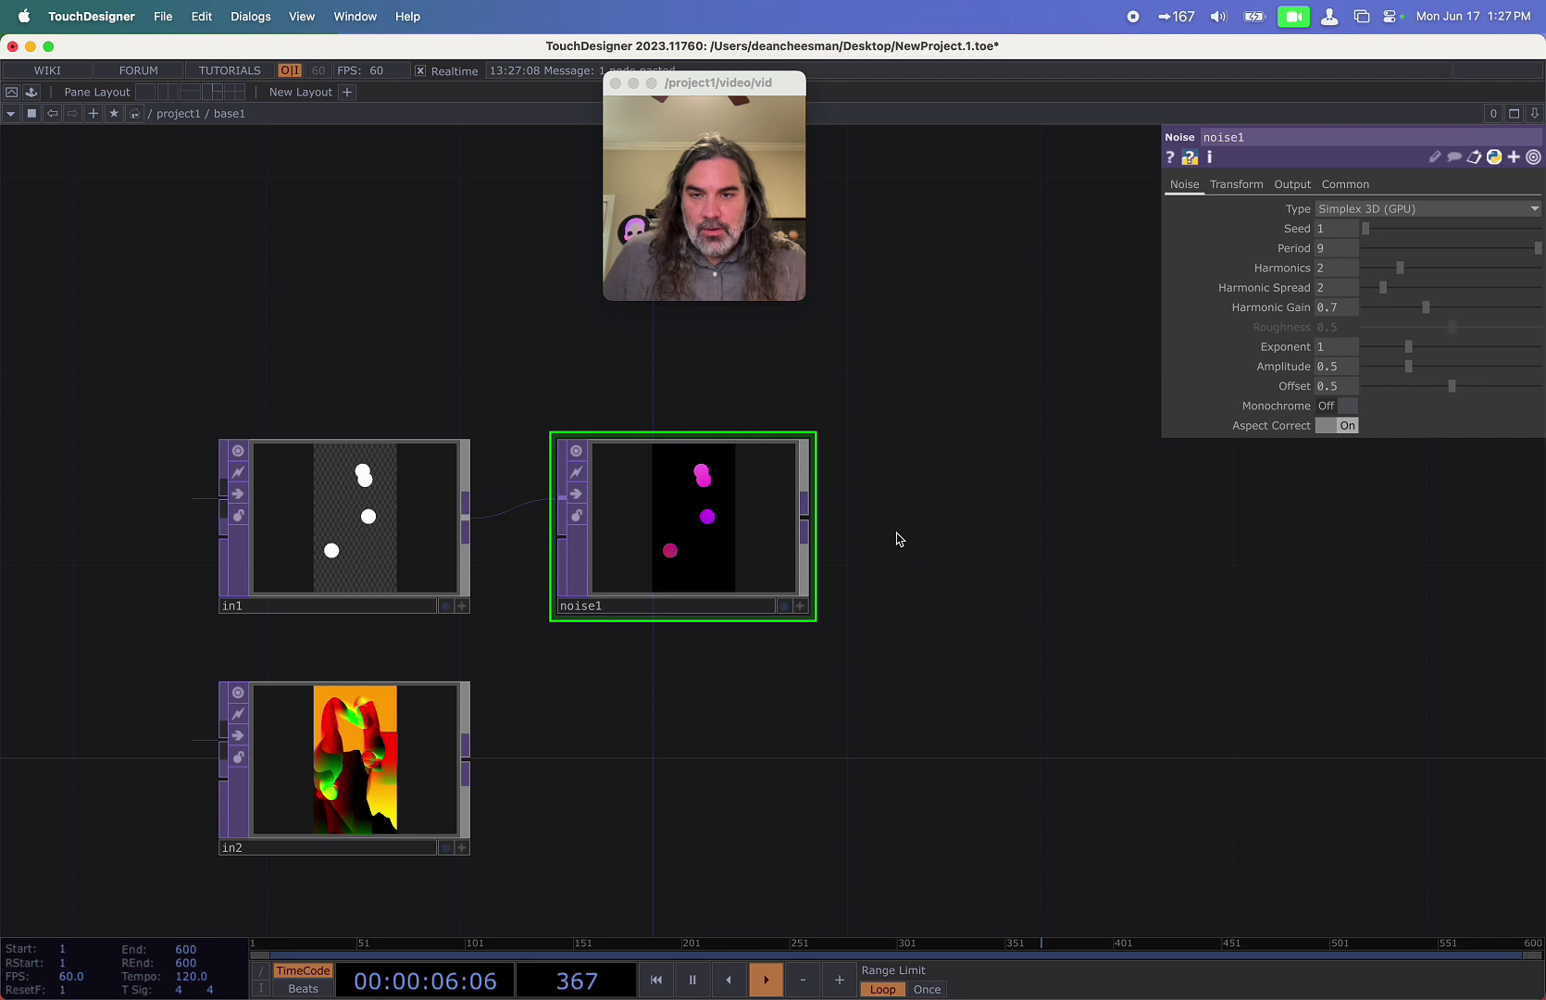
{"action": "left_click_drag", "start_coordinate": [805, 517], "coordinate": [925, 522]}
{"action": "left_click", "coordinate": [835, 437]}
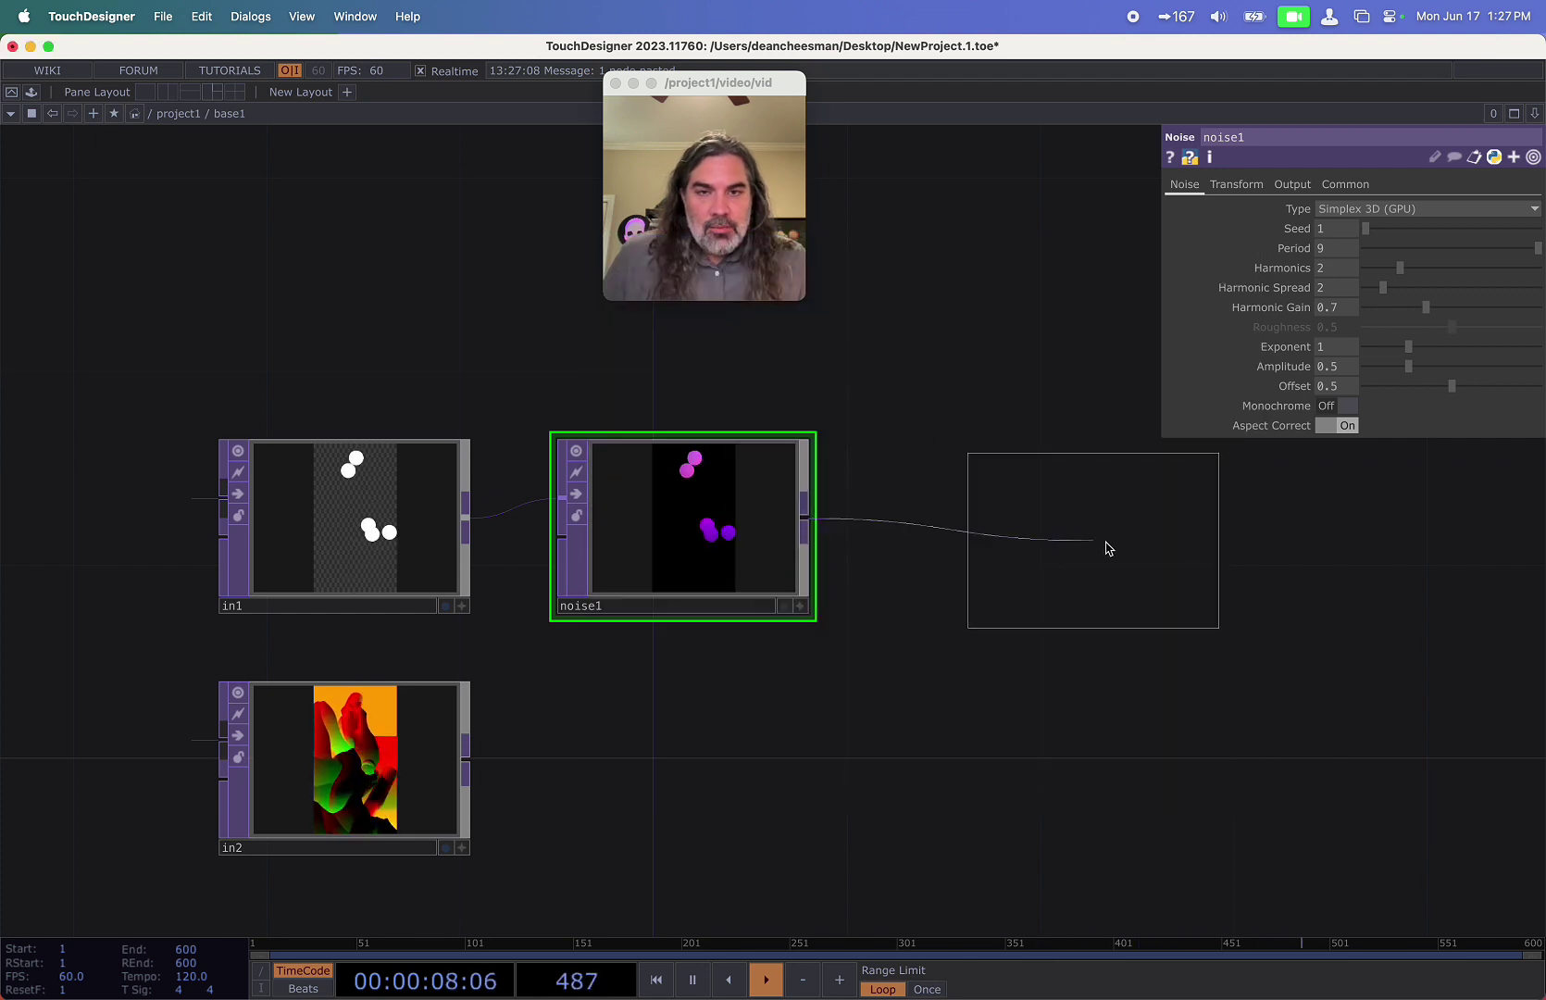
{"action": "left_click", "coordinate": [1122, 529]}
Move in1, noise1 and null1 together up and to the left, away from in2.
{"action": "left_click_drag", "start_coordinate": [1099, 700], "coordinate": [784, 745]}
{"action": "scroll", "coordinate": [782, 738], "scroll_direction": "down", "scroll_amount": 5}
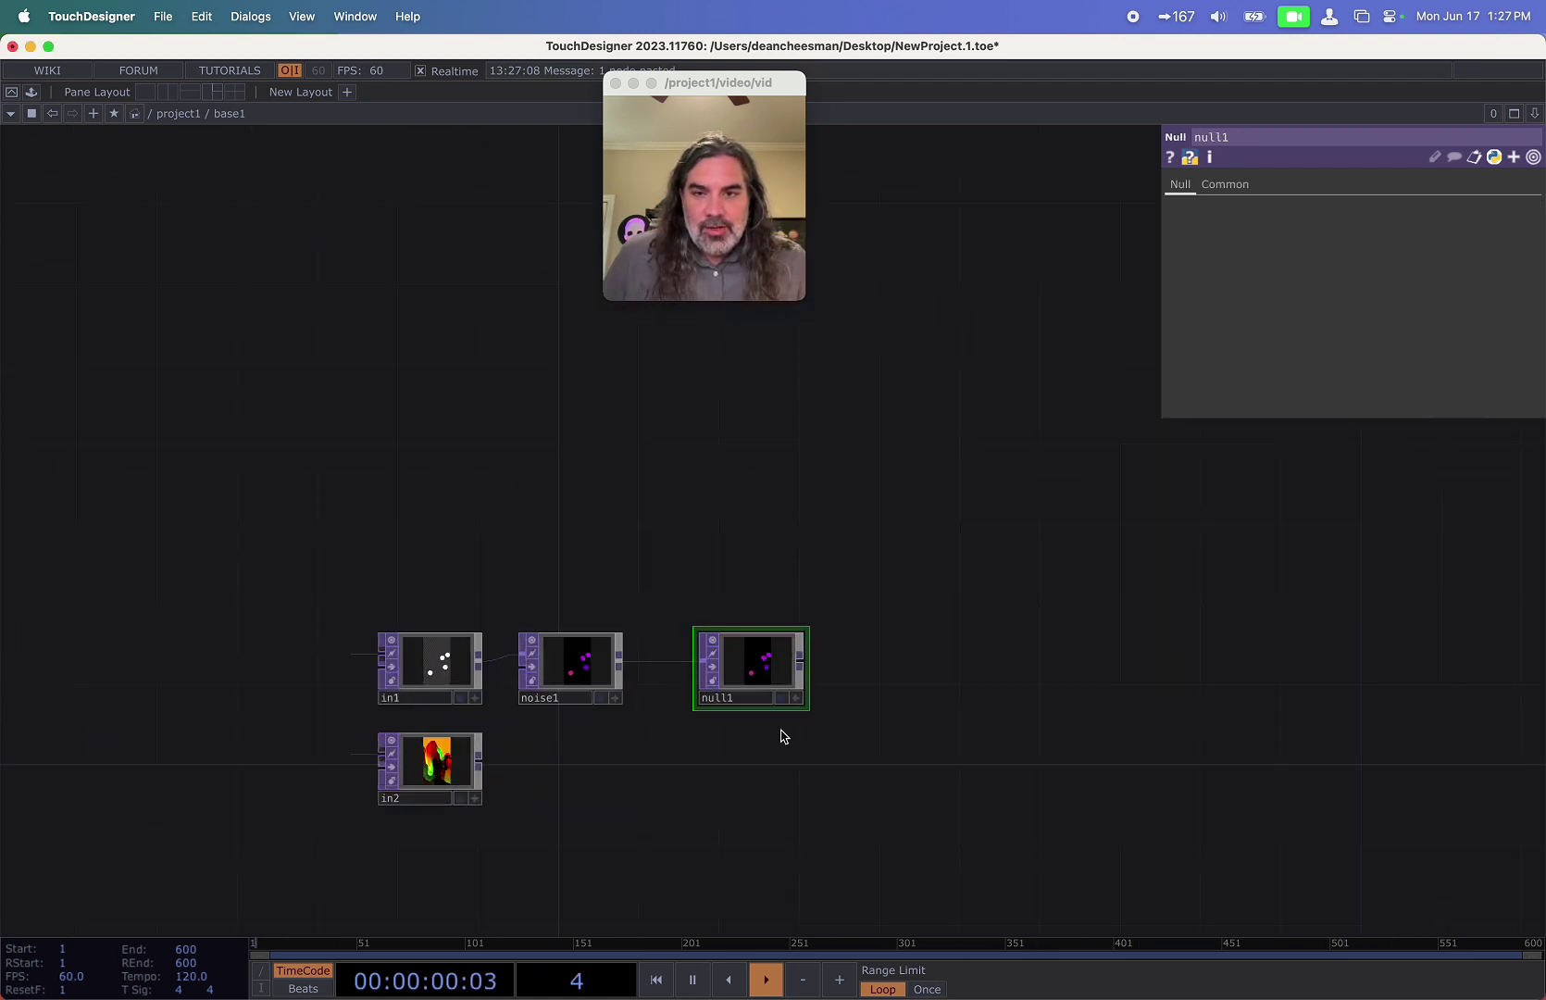
{"action": "scroll", "coordinate": [782, 736], "scroll_direction": "up", "scroll_amount": 1}
{"action": "right_click_drag", "start_coordinate": [441, 664], "coordinate": [438, 665]}
{"action": "left_click_drag", "start_coordinate": [438, 665], "coordinate": [315, 478]}
{"action": "left_click_drag", "start_coordinate": [651, 546], "coordinate": [600, 595]}
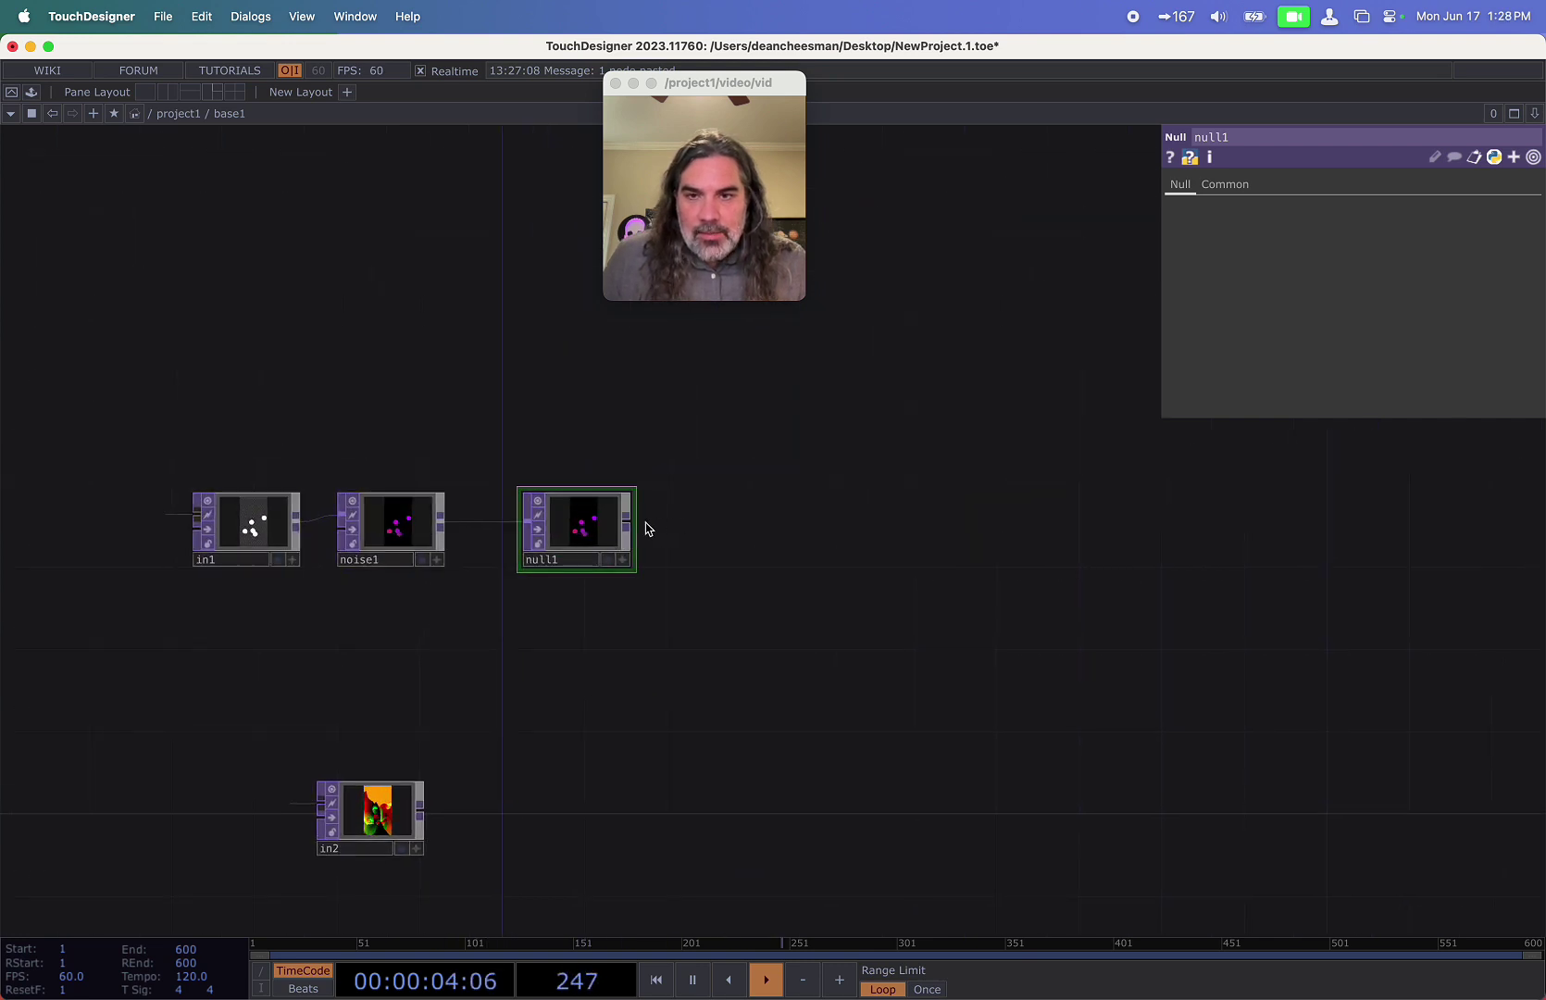
Add a Feedback TOP fed by null1, above and to its right, and shift in2 right below null1.
{"action": "scroll", "coordinate": [638, 528], "scroll_direction": "down", "scroll_amount": 1}
{"action": "left_click", "coordinate": [707, 404]}
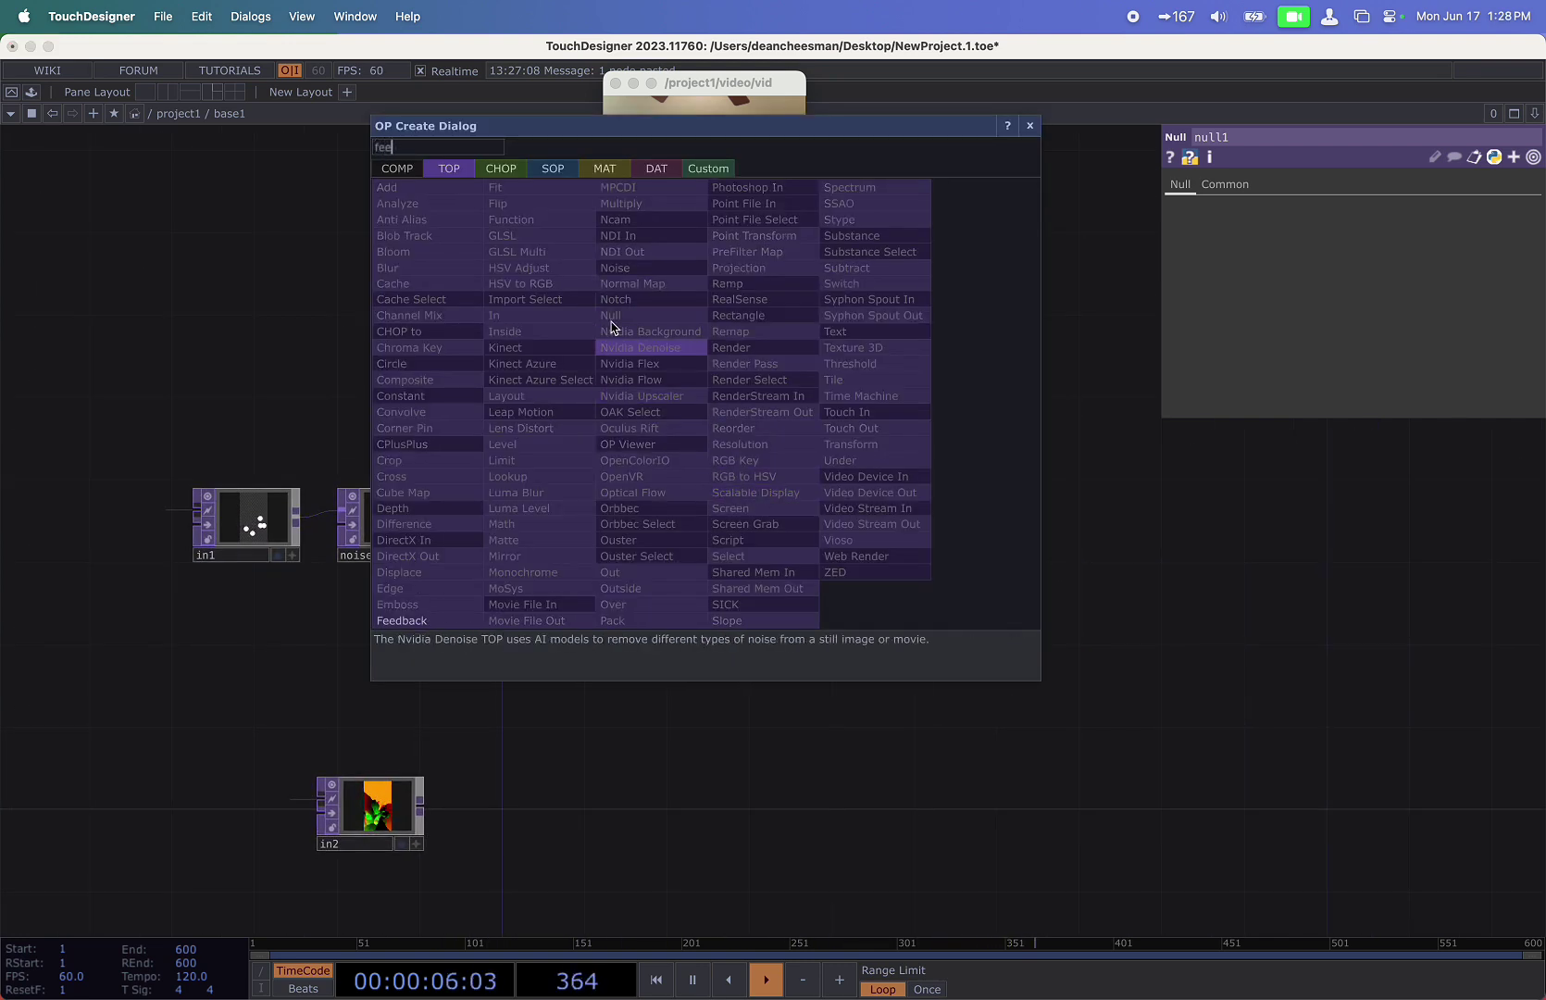
{"action": "left_click", "coordinate": [432, 630]}
{"action": "left_click", "coordinate": [764, 405]}
{"action": "left_click_drag", "start_coordinate": [800, 492], "coordinate": [716, 557]}
{"action": "left_click_drag", "start_coordinate": [265, 871], "coordinate": [573, 726]}
{"action": "scroll", "coordinate": [731, 576], "scroll_direction": "up", "scroll_amount": 3}
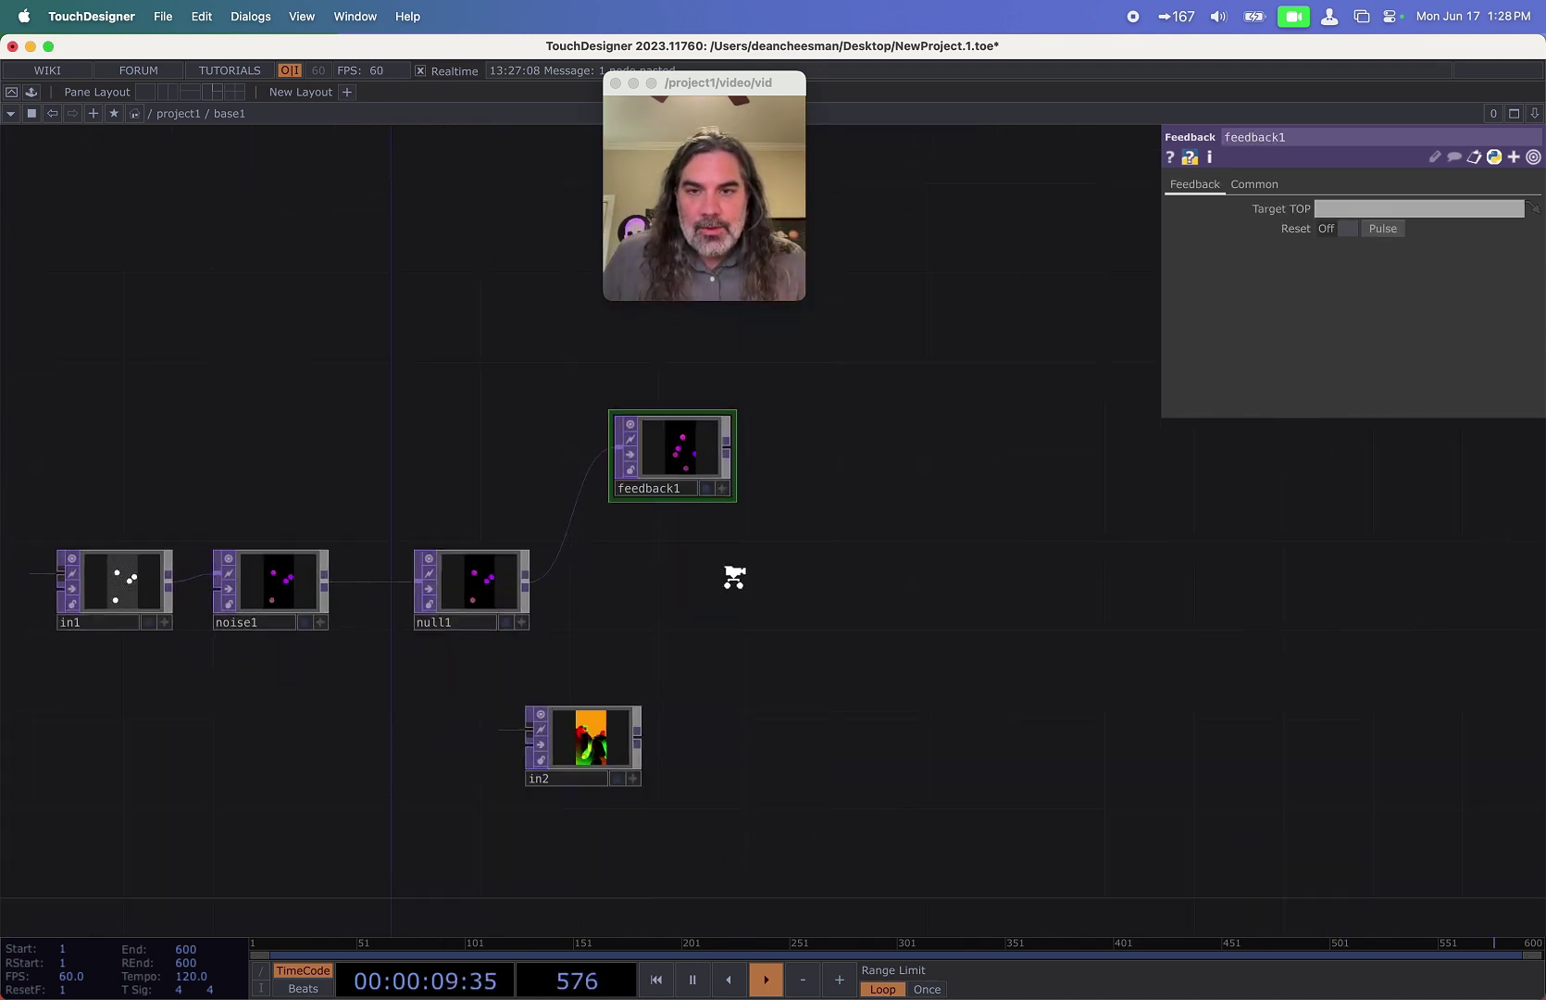
Add a Displace TOP after feedback1 and connect in2 to its second input.
{"action": "left_click", "coordinate": [732, 424]}
{"action": "left_click", "coordinate": [866, 407]}
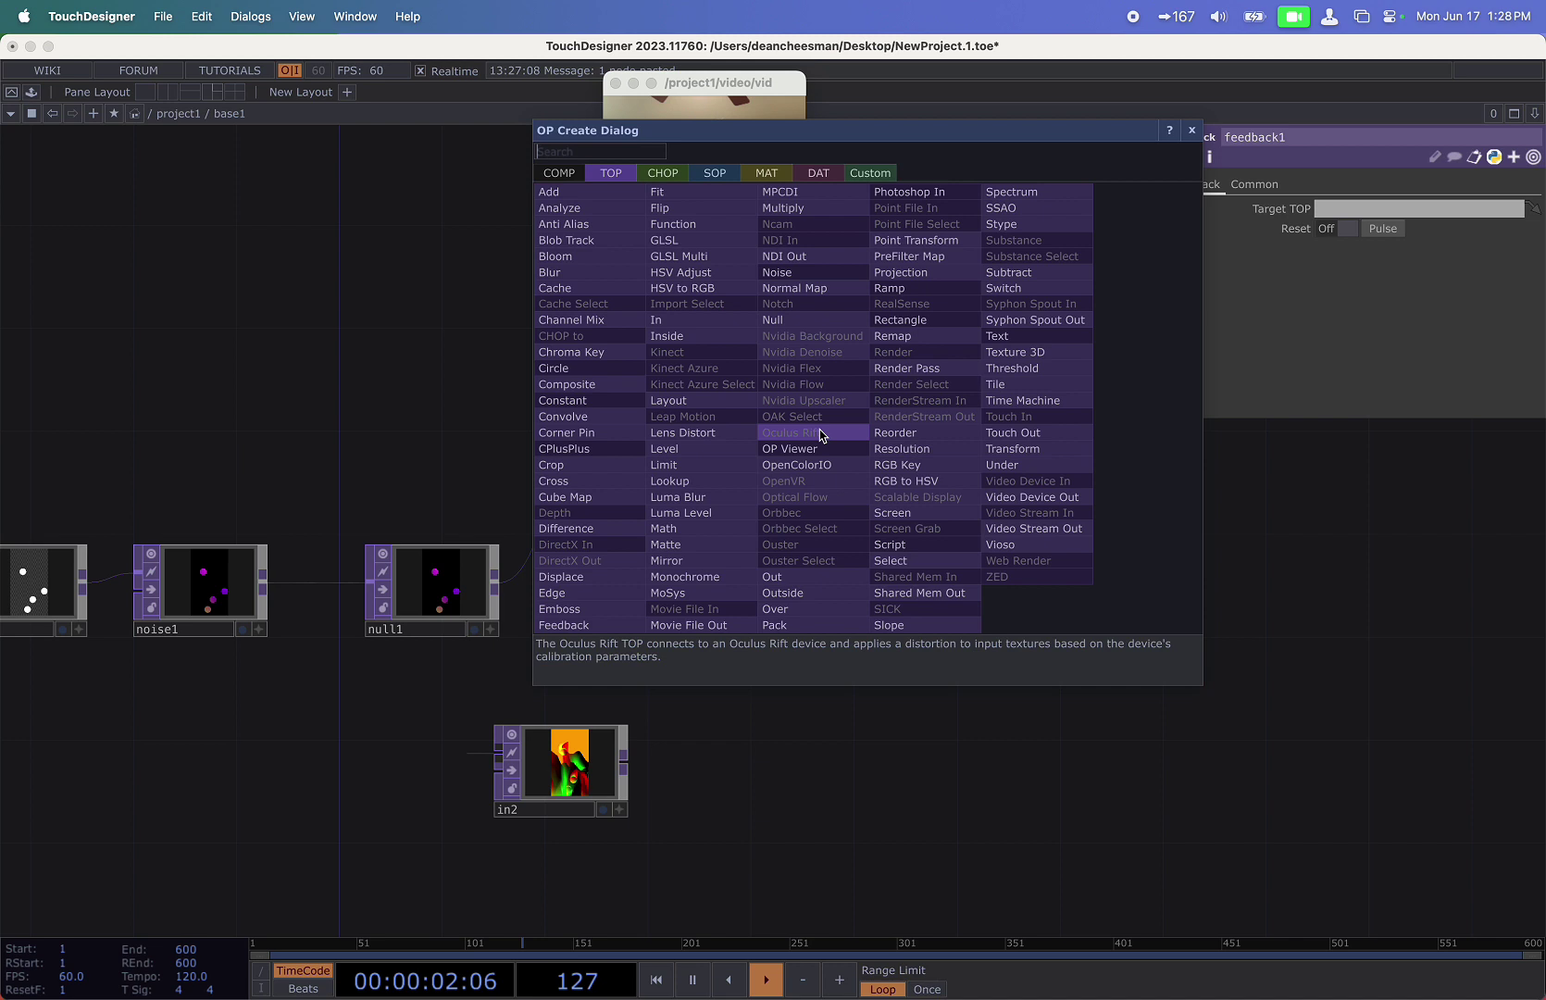
{"action": "left_click", "coordinate": [603, 574]}
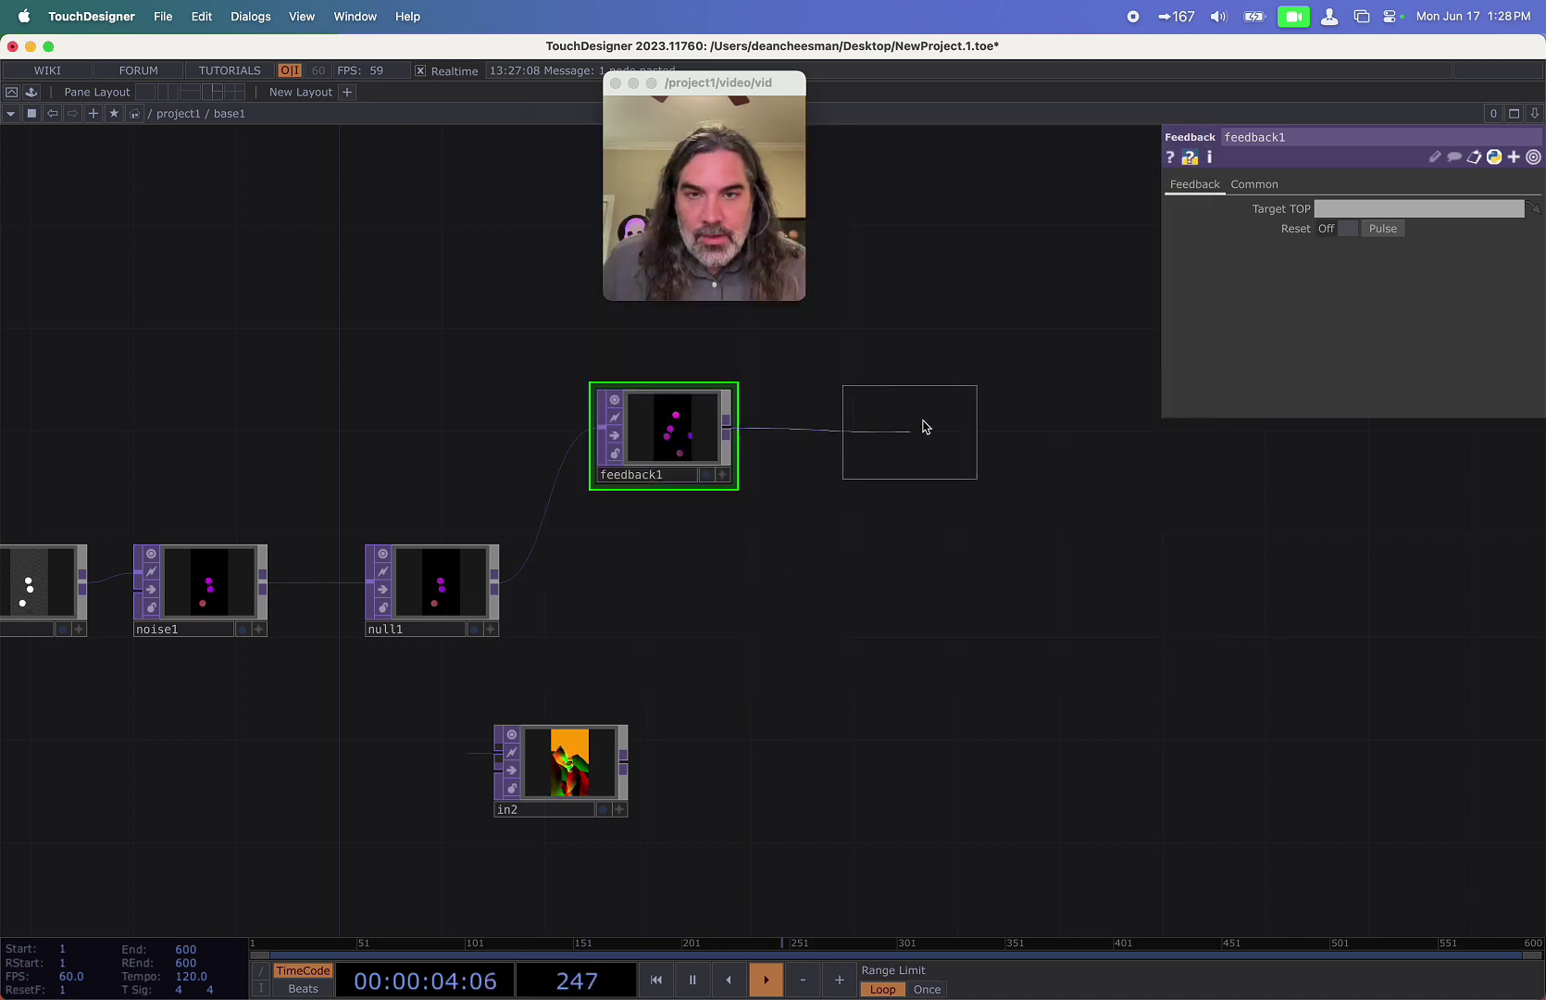
{"action": "left_click", "coordinate": [926, 412]}
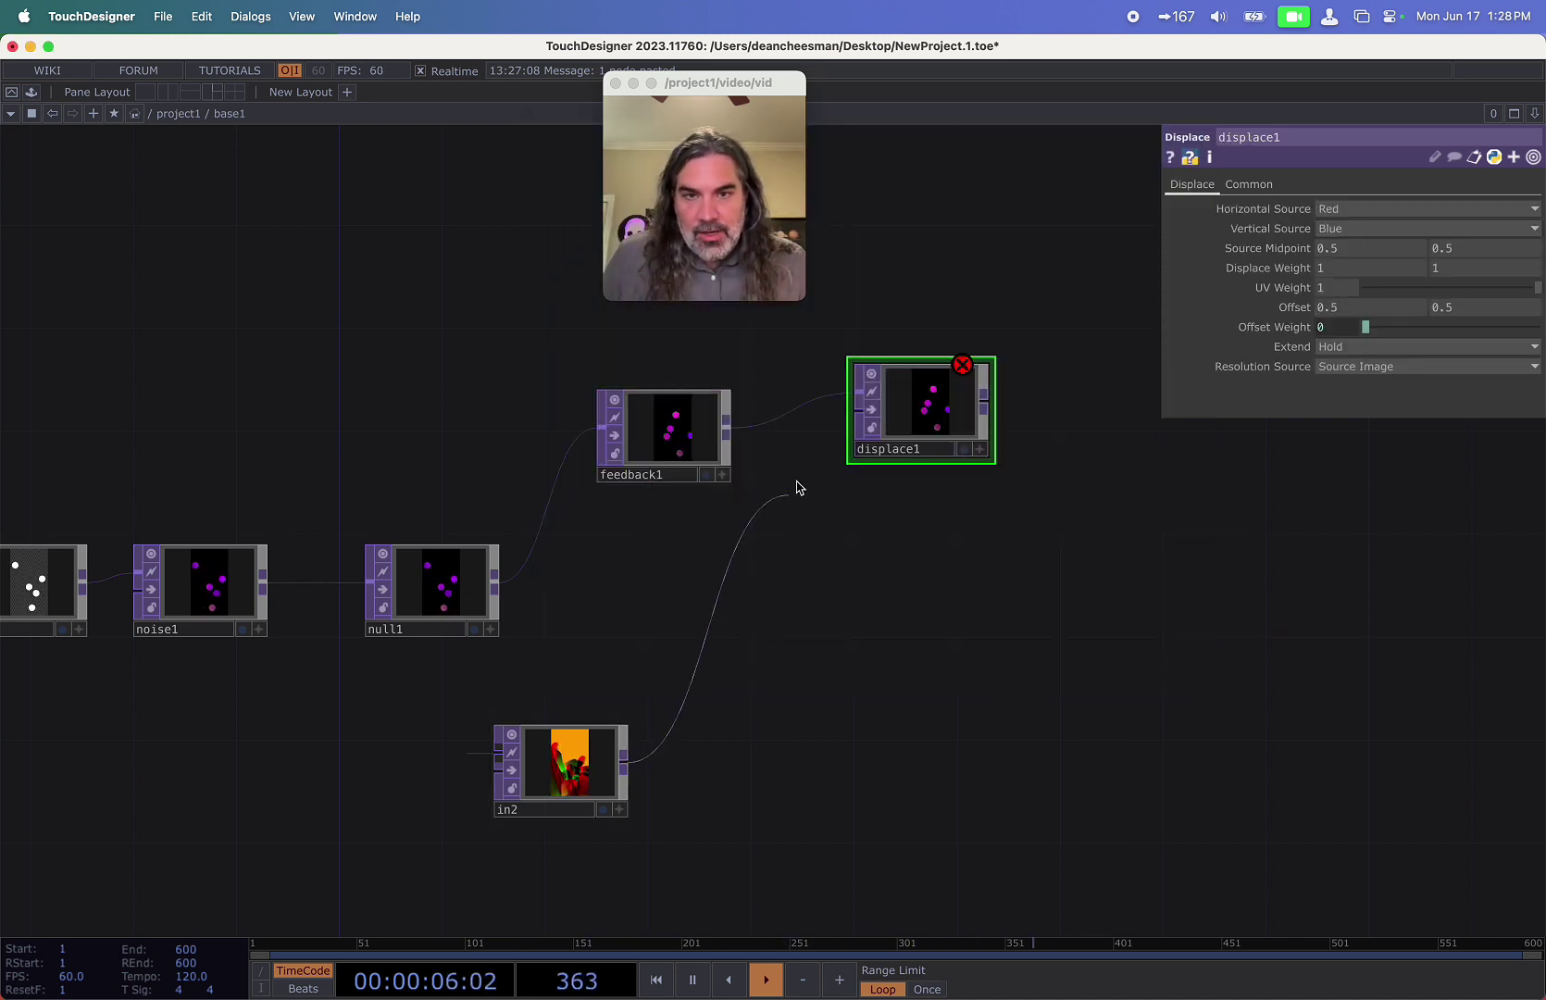
Tidy the network by placing in2 directly under null1 and displace1 level with feedback1.
{"action": "left_click_drag", "start_coordinate": [583, 762], "coordinate": [453, 787]}
{"action": "scroll", "coordinate": [963, 533], "scroll_direction": "up", "scroll_amount": 3}
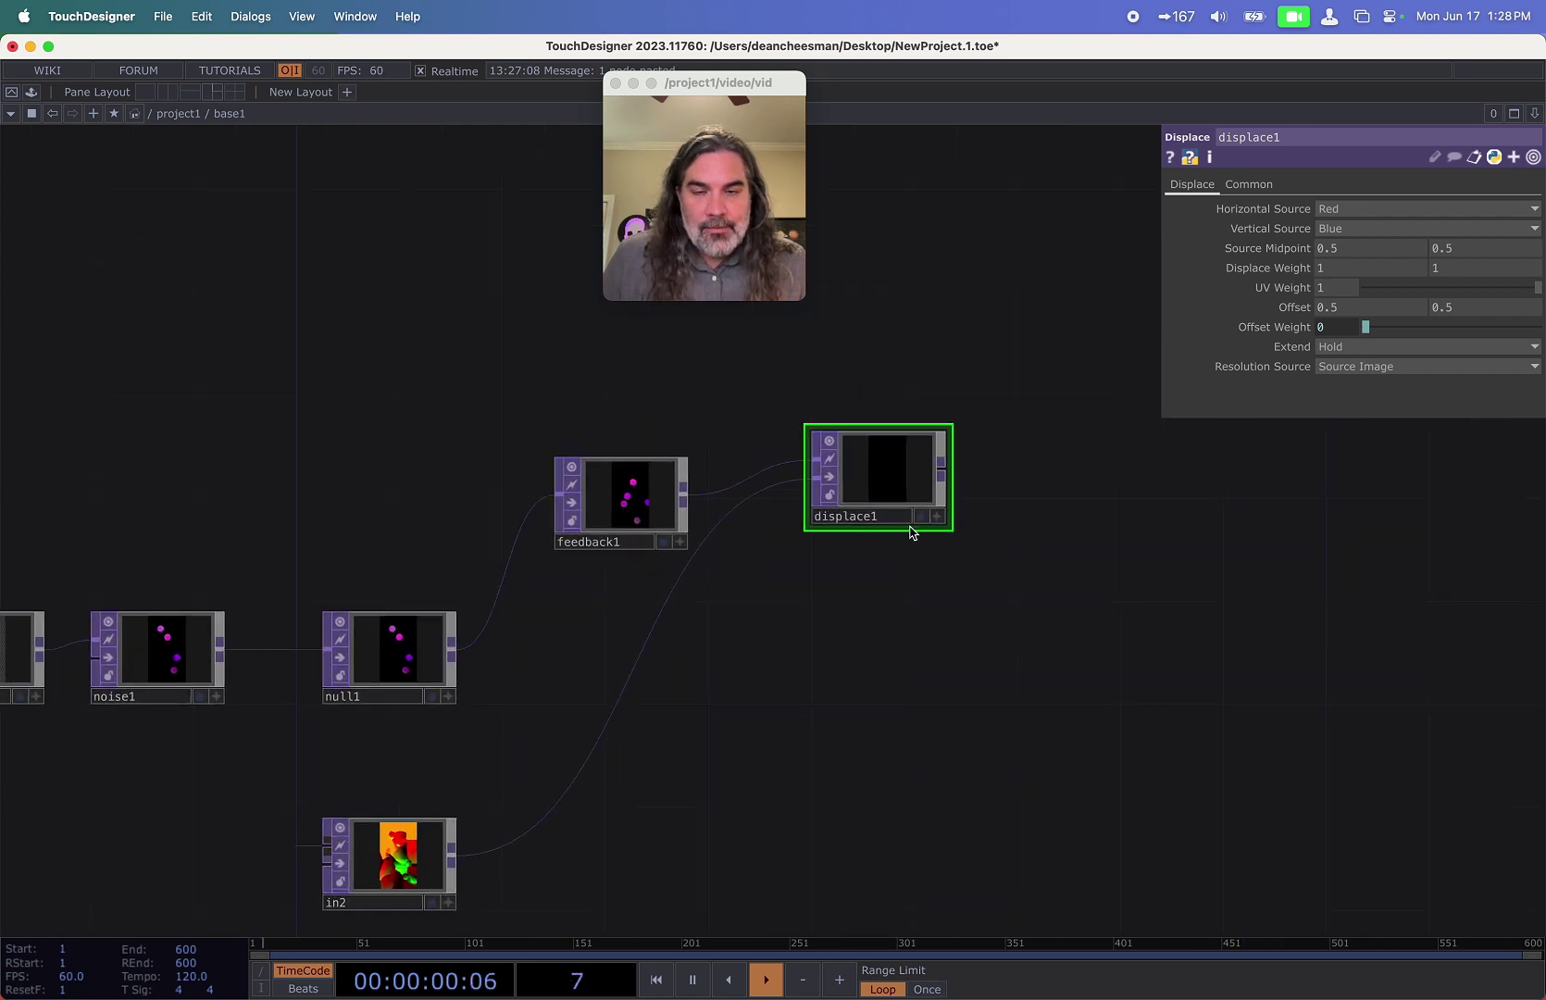
{"action": "left_click_drag", "start_coordinate": [908, 484], "coordinate": [882, 510]}
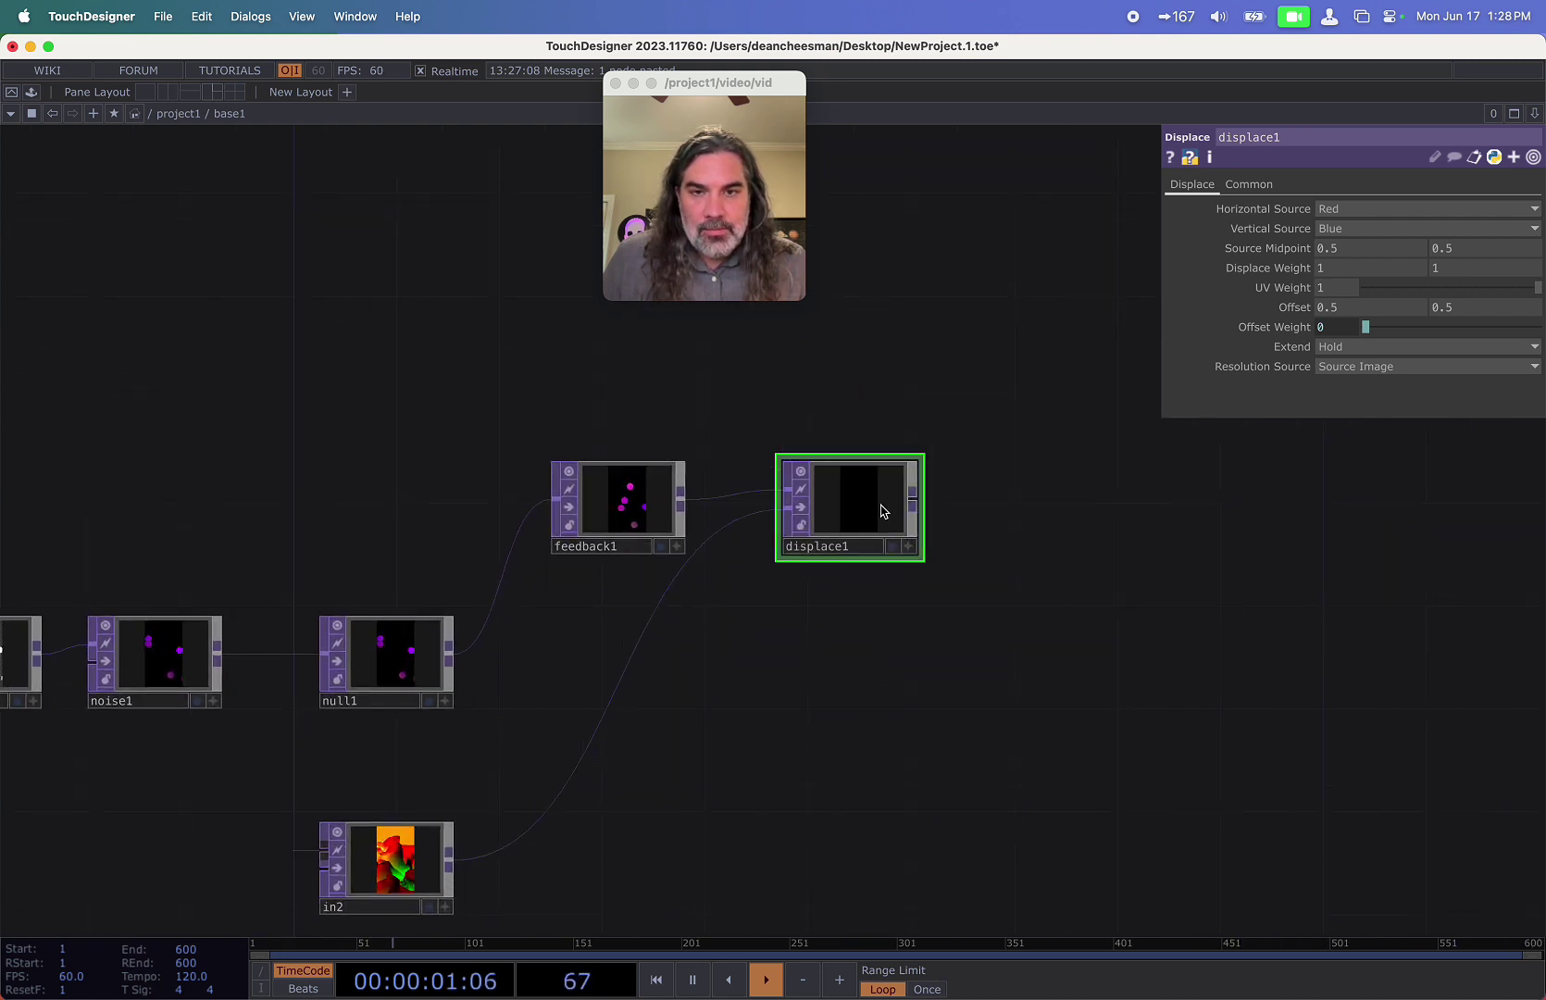
Set displace1's Vertical Source to Green, Source Midpoint to 0, 0 and Displace Weight to 0.1, 0.1.
{"action": "left_click", "coordinate": [1374, 231]}
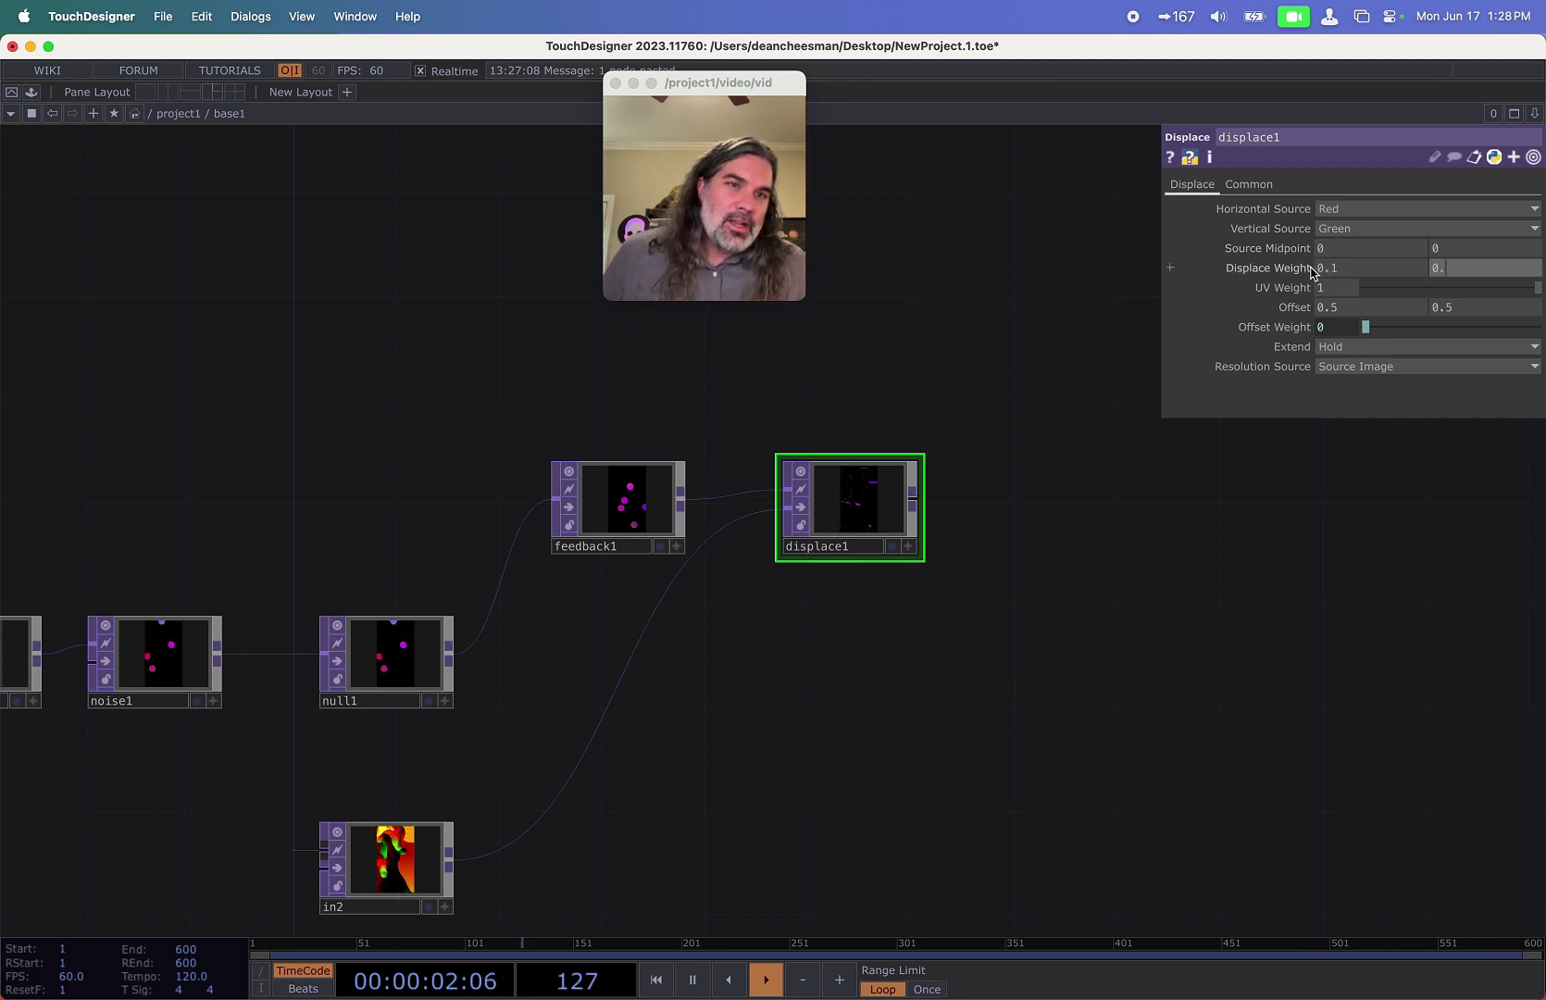
{"action": "scroll", "coordinate": [863, 509], "scroll_direction": "up", "scroll_amount": 5}
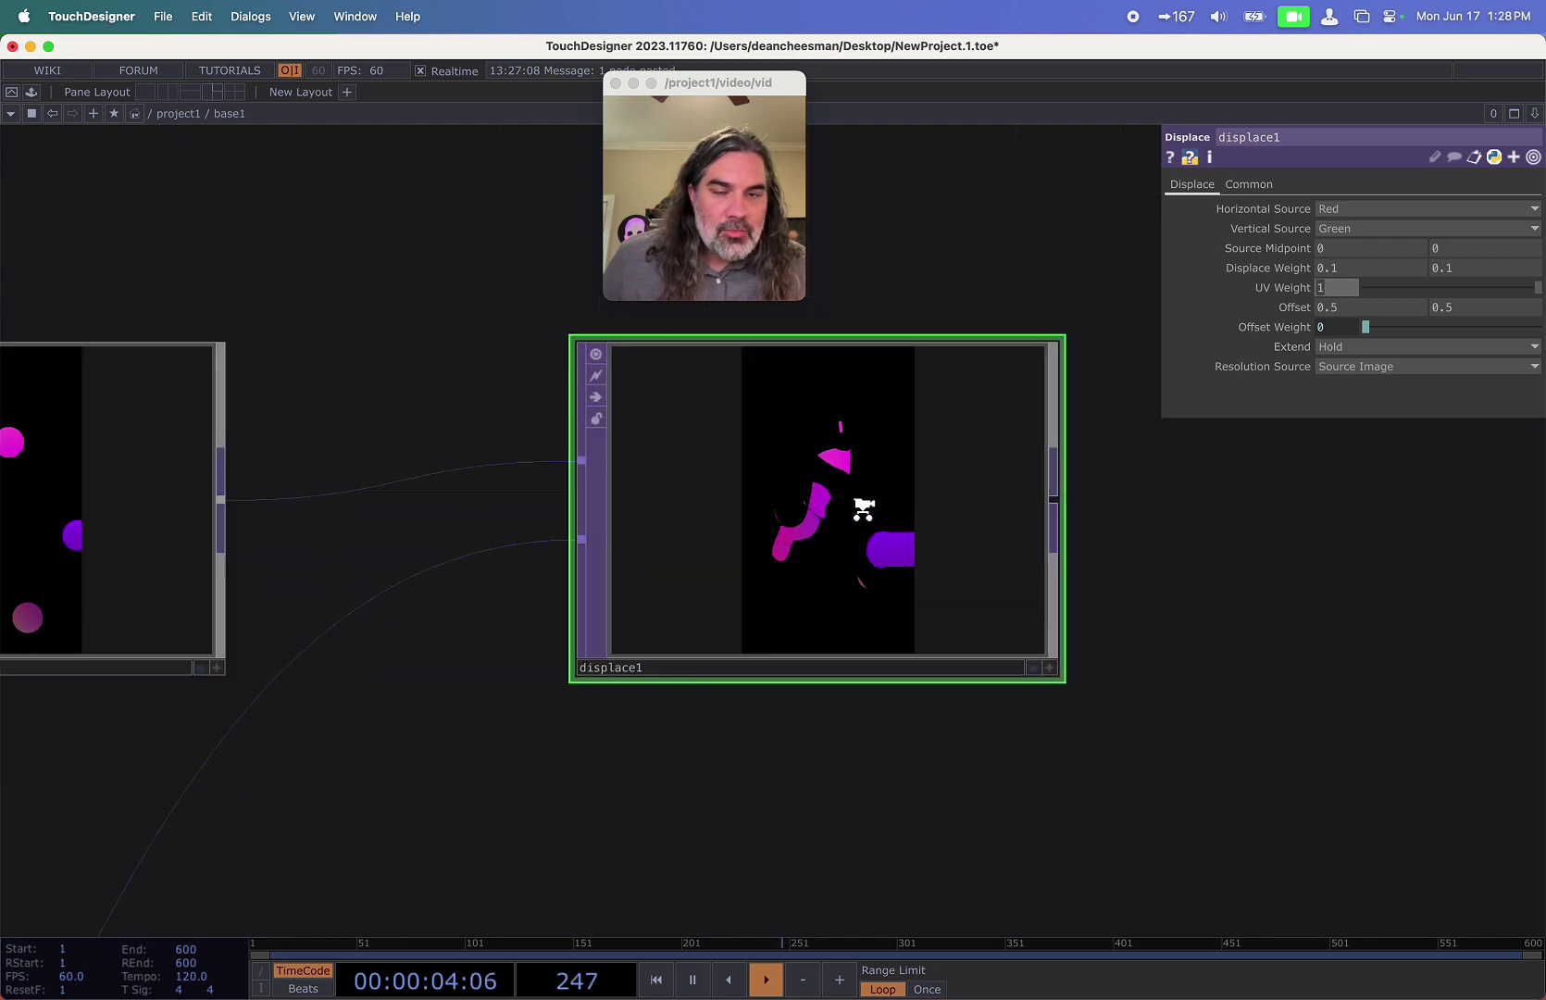
{"action": "scroll", "coordinate": [870, 509], "scroll_direction": "down", "scroll_amount": 4}
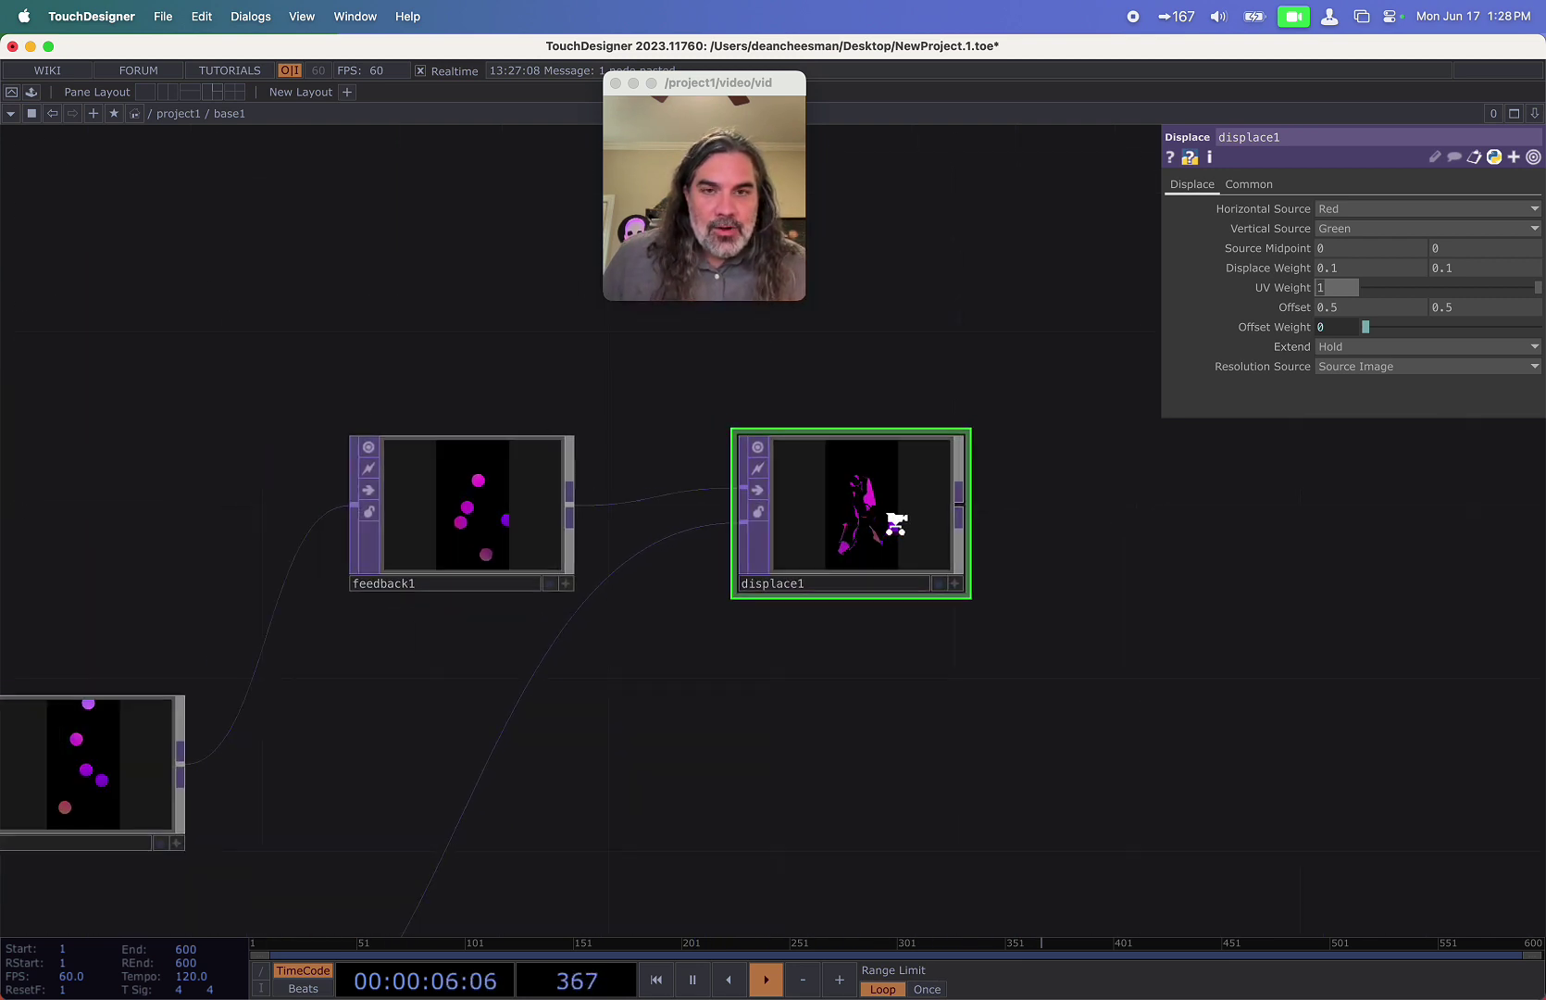
{"action": "scroll", "coordinate": [896, 523], "scroll_direction": "down", "scroll_amount": 1}
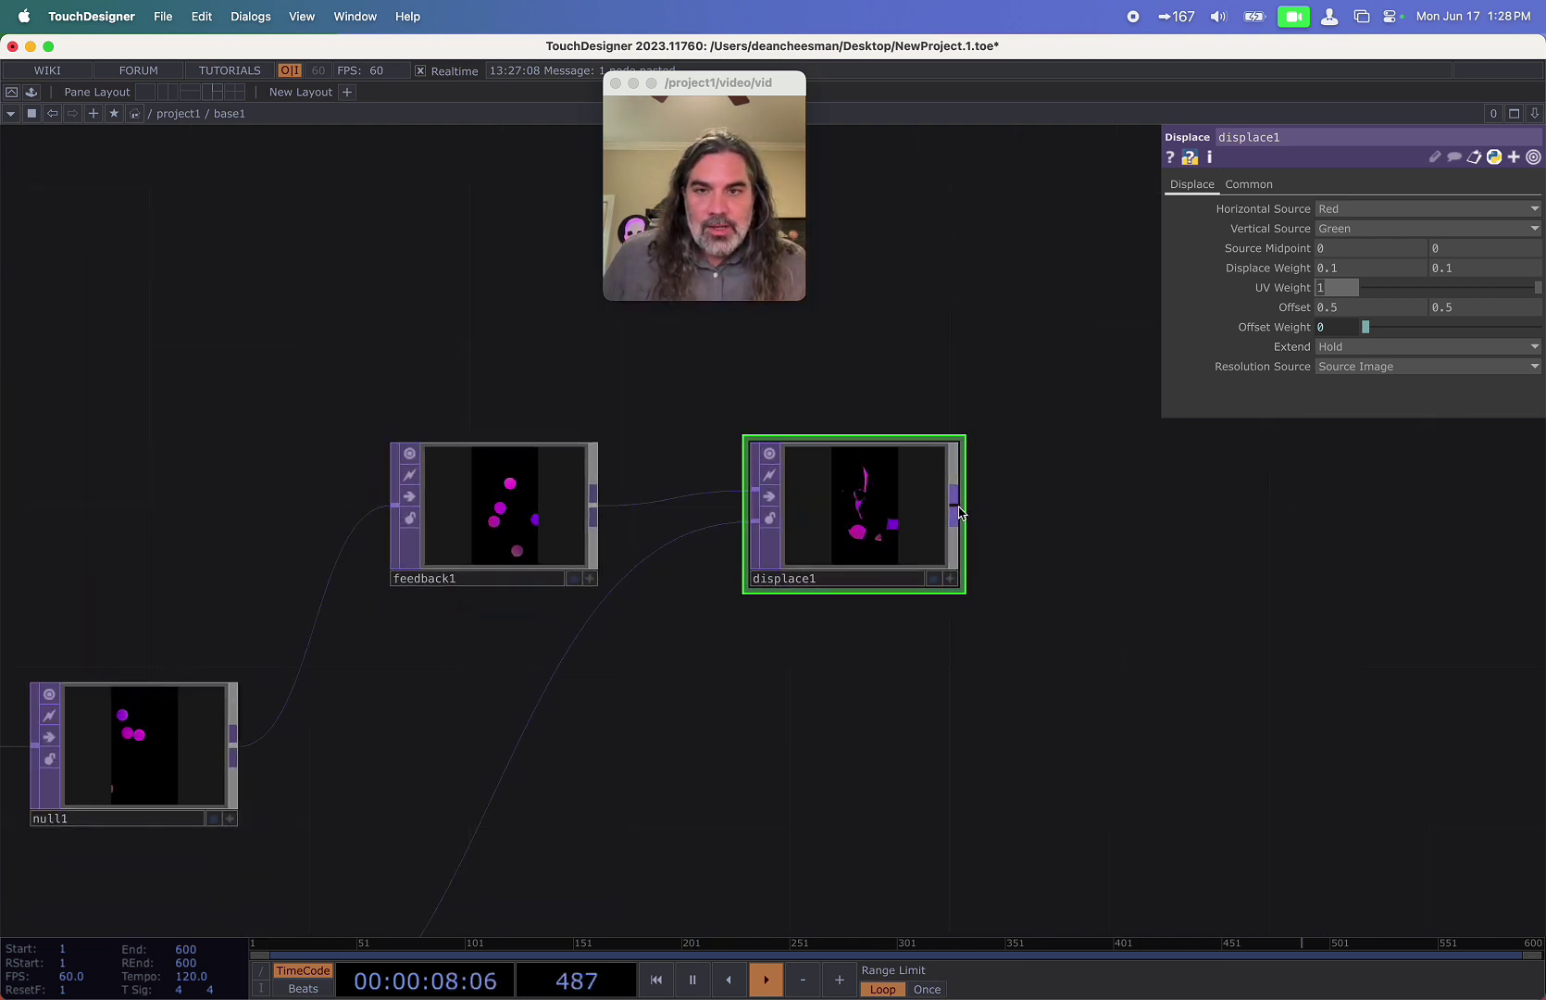
Set noise1's output Alpha to Input so the circles keep a transparent background.
{"action": "scroll", "coordinate": [1090, 635], "scroll_direction": "left", "scroll_amount": 10}
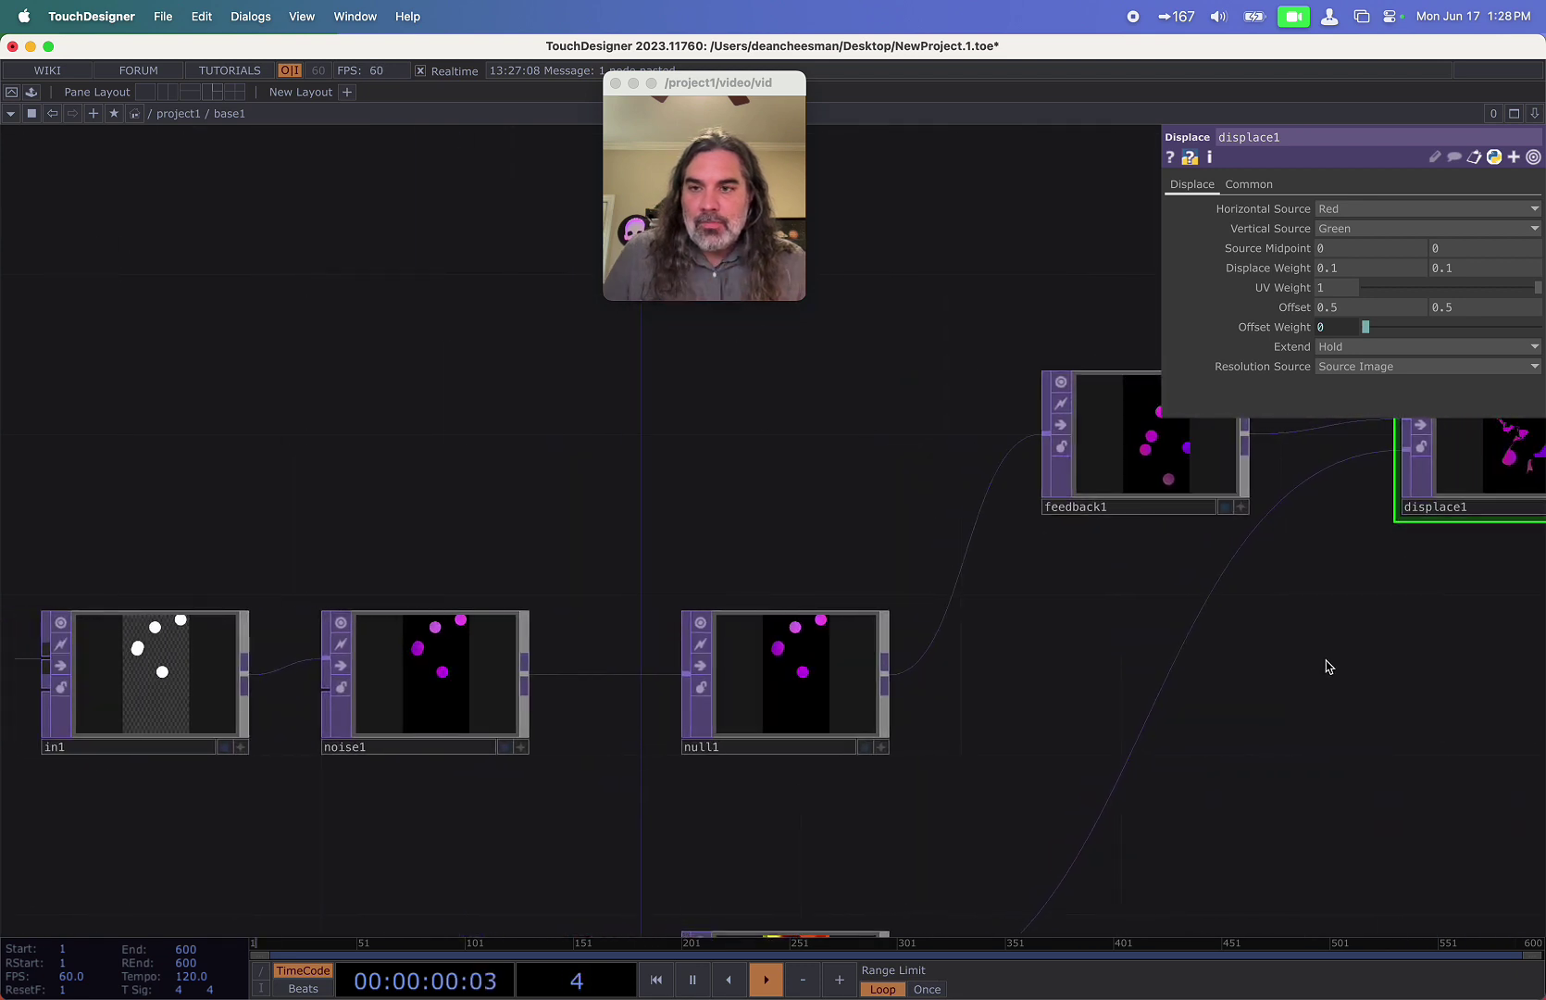
{"action": "left_click_drag", "start_coordinate": [1327, 662], "coordinate": [1155, 665]}
{"action": "scroll", "coordinate": [1190, 664], "scroll_direction": "down", "scroll_amount": 5}
{"action": "scroll", "coordinate": [1192, 663], "scroll_direction": "up", "scroll_amount": 2}
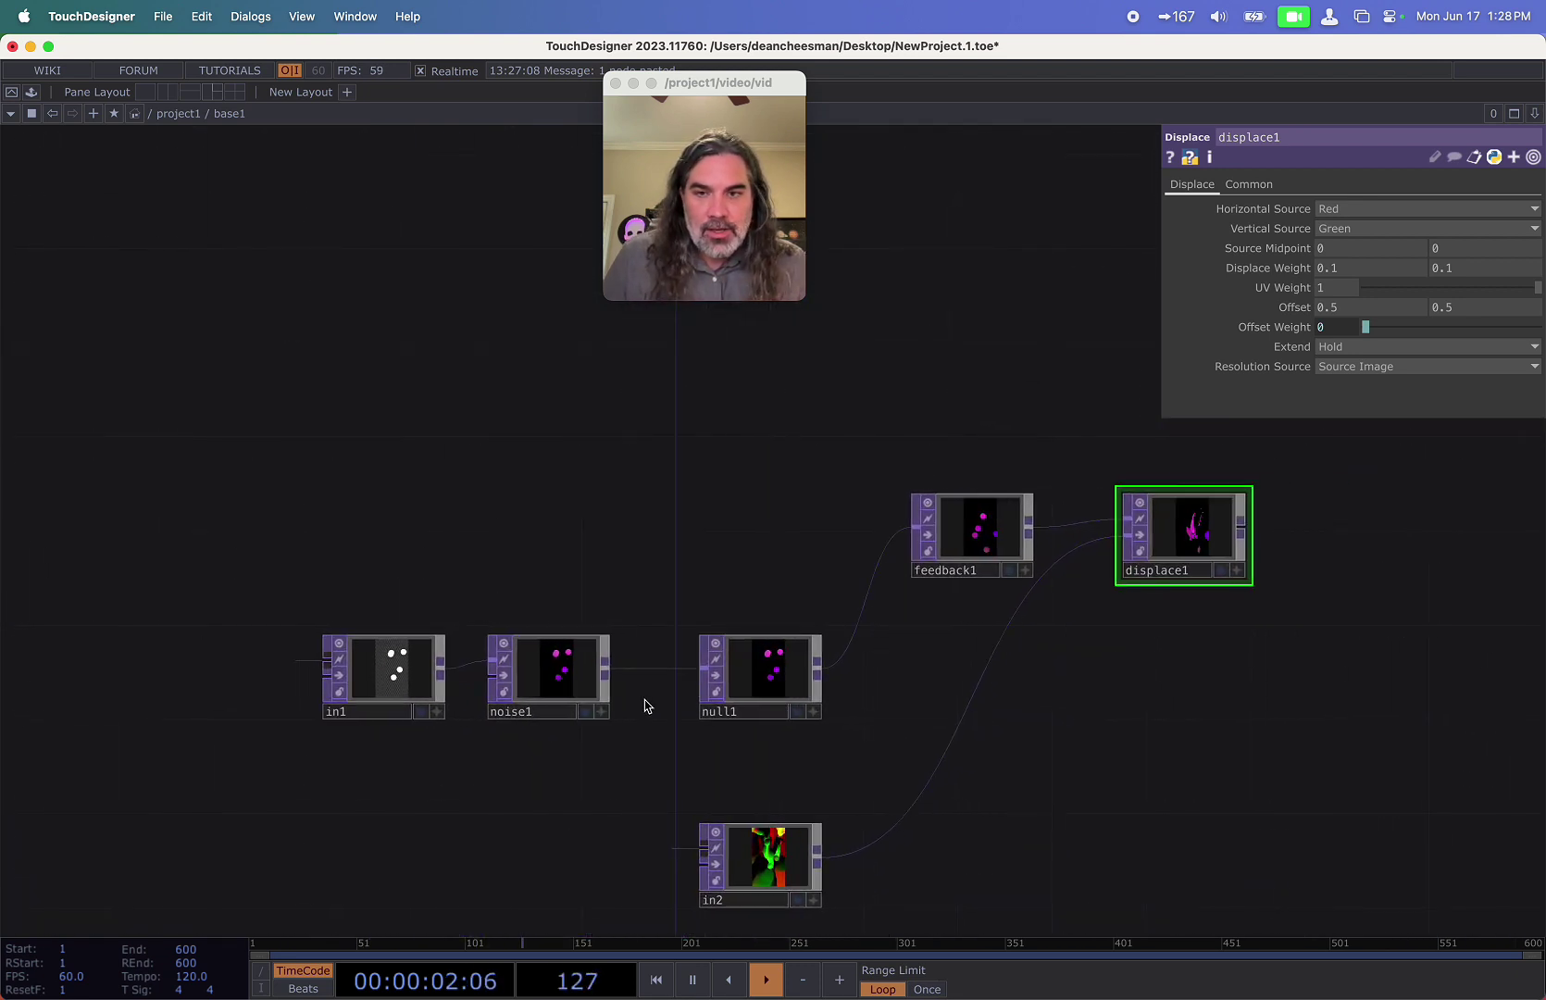
{"action": "scroll", "coordinate": [991, 704], "scroll_direction": "right", "scroll_amount": 4}
{"action": "left_click", "coordinate": [390, 659]}
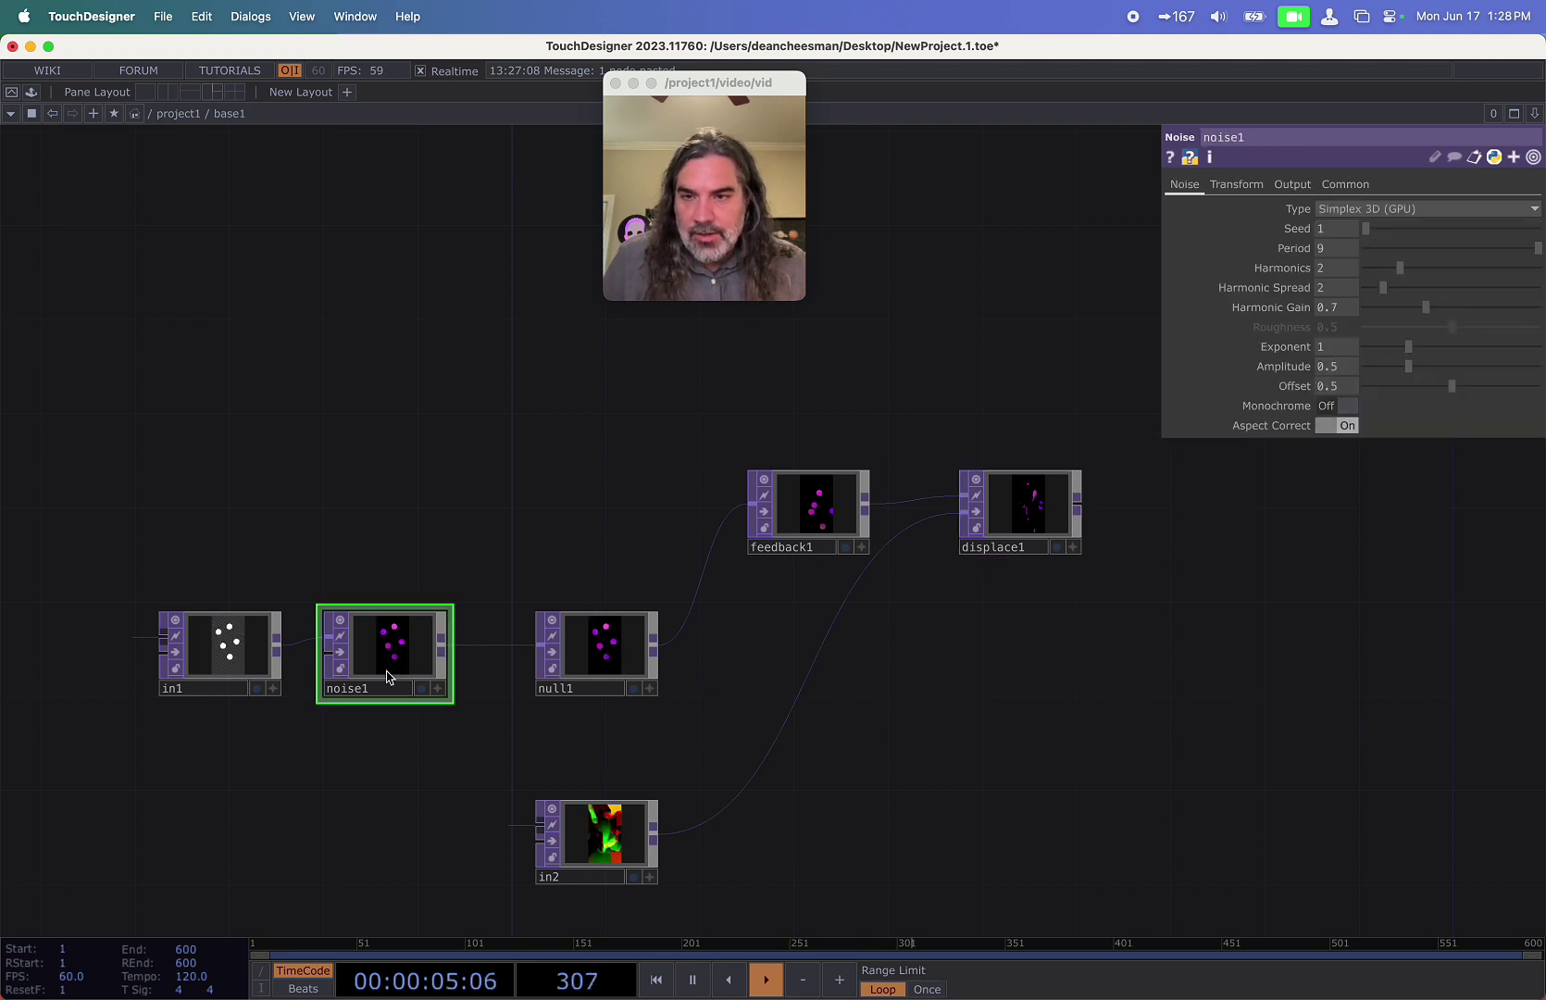
{"action": "left_click", "coordinate": [1293, 189]}
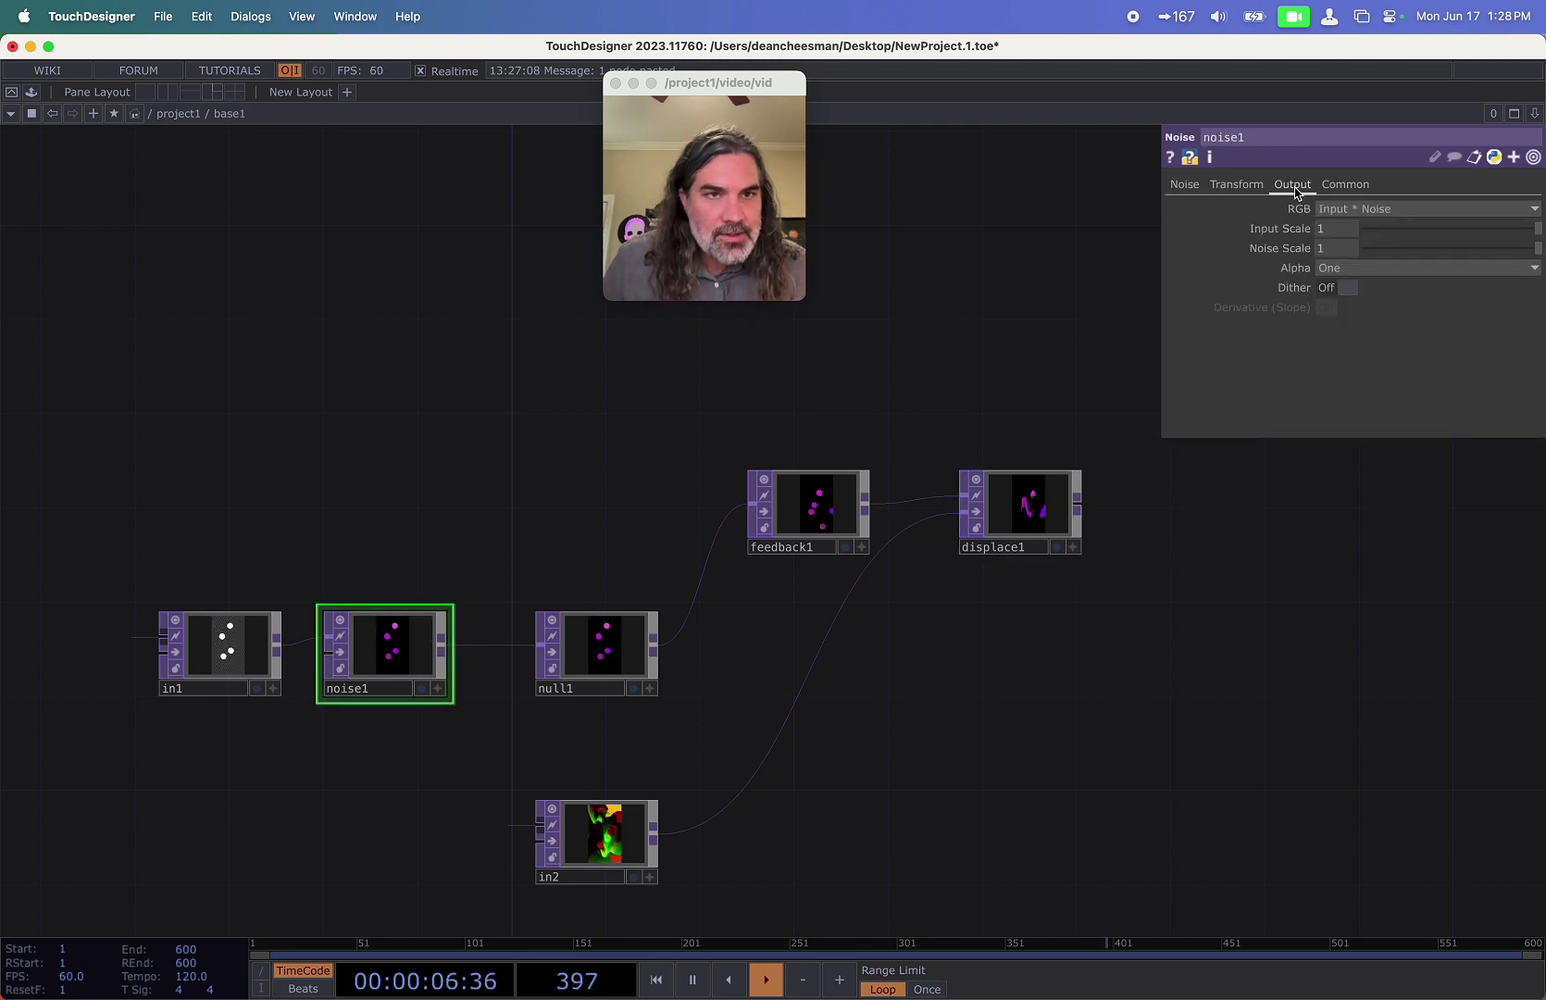
{"action": "left_click", "coordinate": [1347, 268]}
{"action": "left_click", "coordinate": [1335, 340]}
{"action": "scroll", "coordinate": [407, 652], "scroll_direction": "up", "scroll_amount": 10}
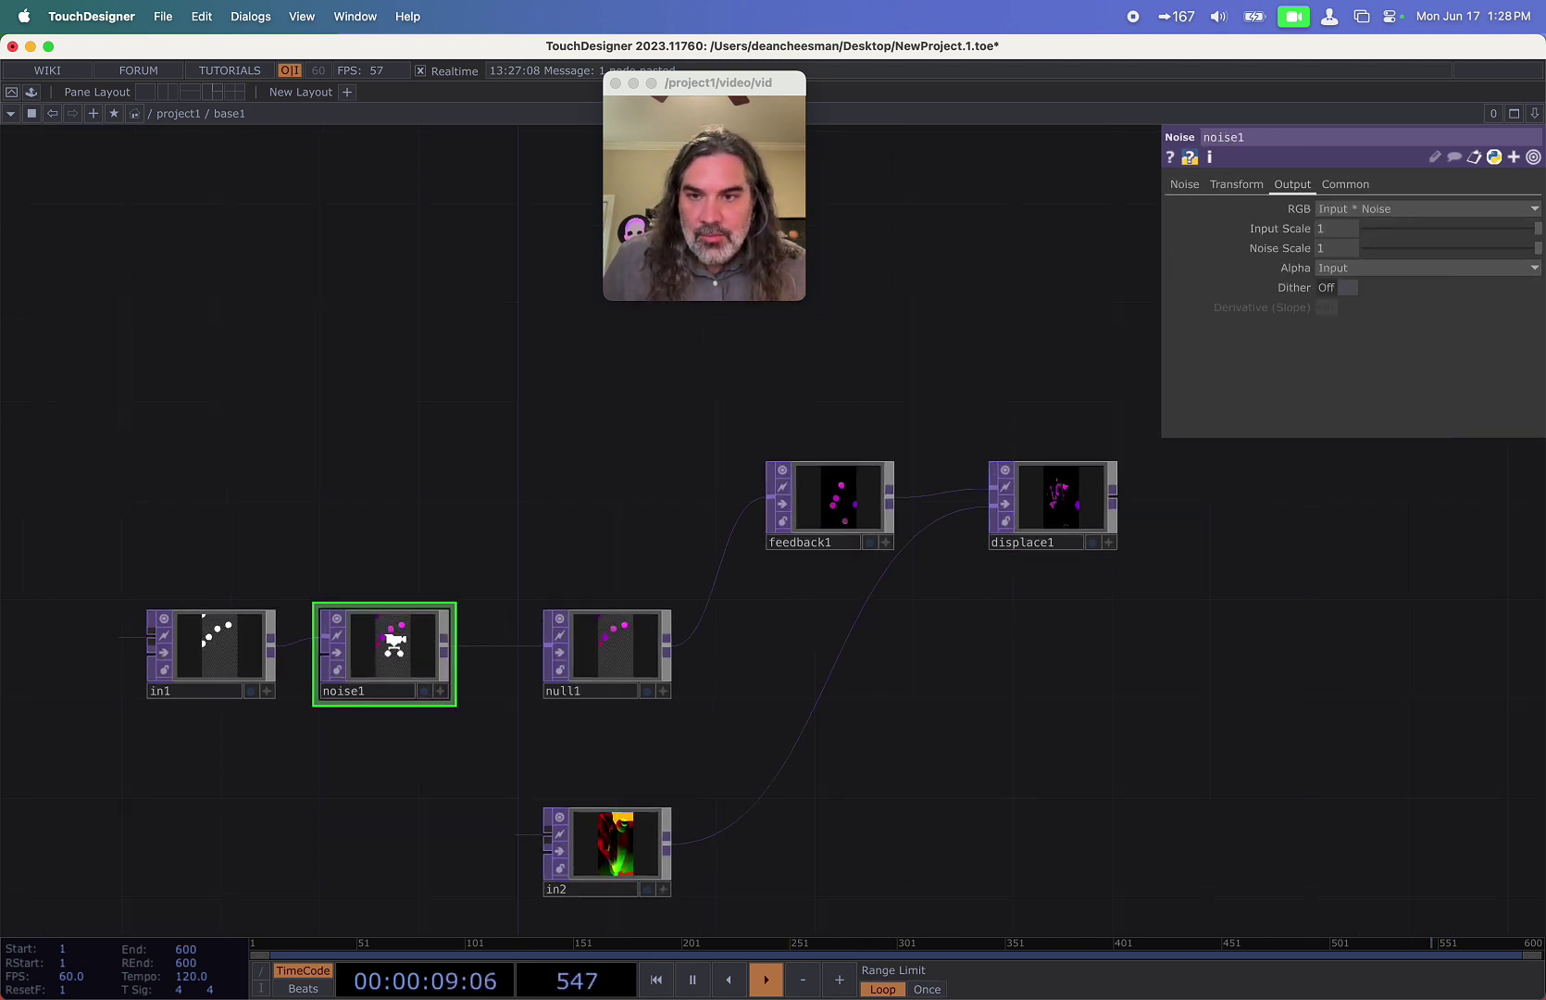
{"action": "scroll", "coordinate": [889, 736], "scroll_direction": "down", "scroll_amount": 10}
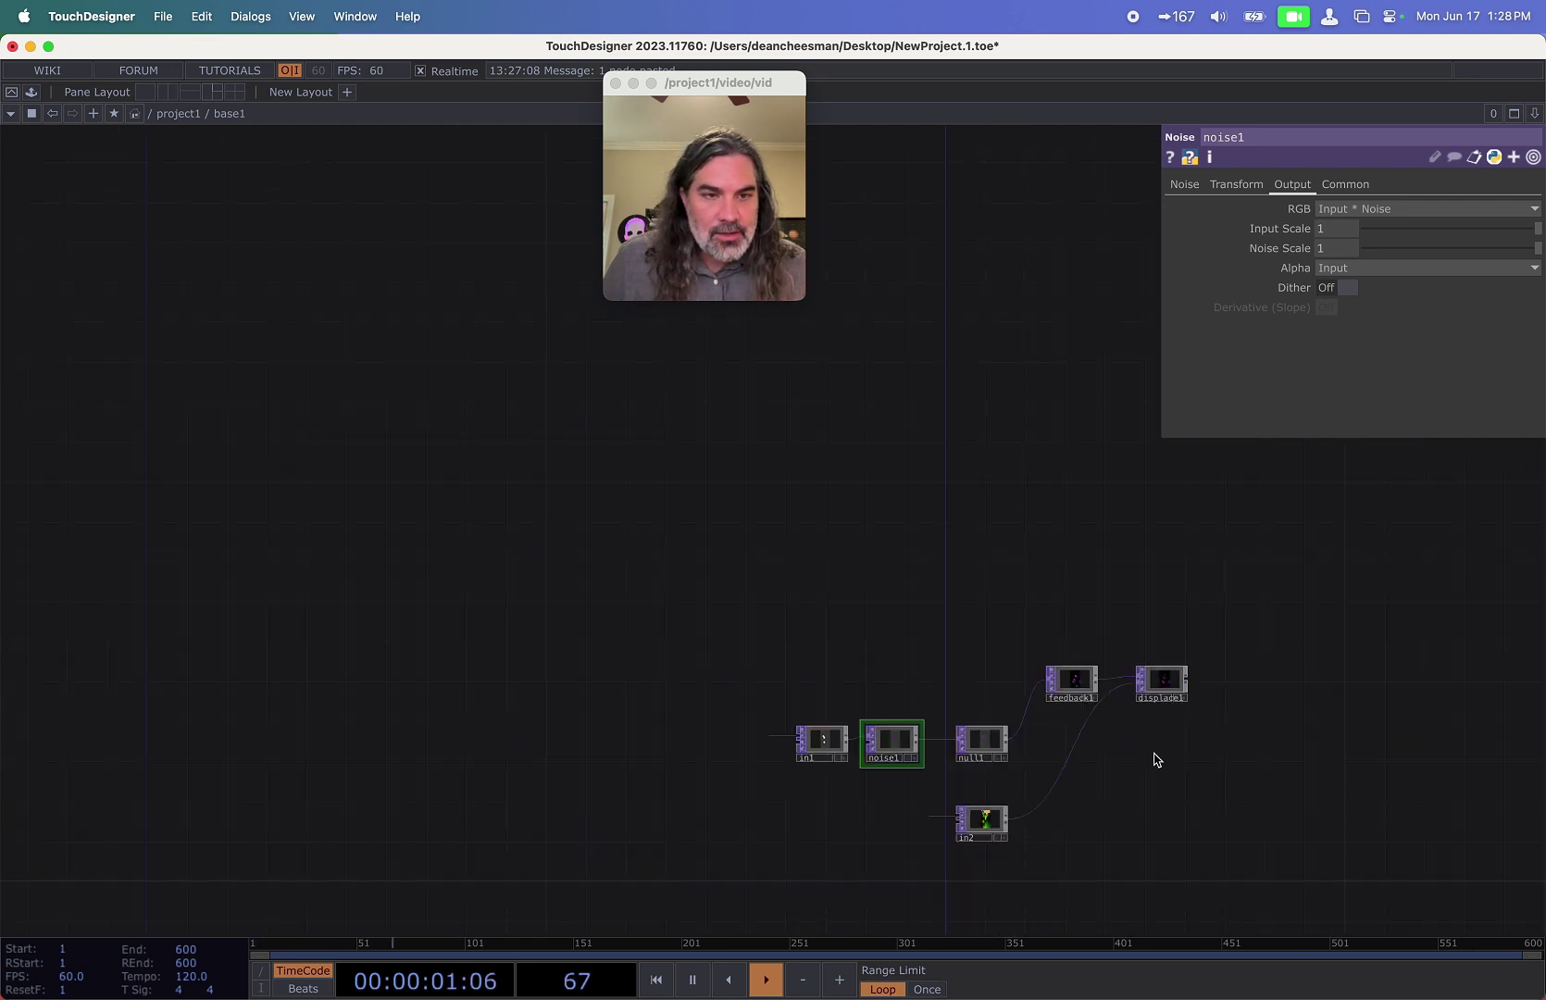
Add an Over TOP with null1 as first and displace1 as second input, and make it feedback1's Target TOP.
{"action": "scroll", "coordinate": [1156, 759], "scroll_direction": "up", "scroll_amount": 5}
{"action": "left_click_drag", "start_coordinate": [1059, 643], "coordinate": [1053, 614]}
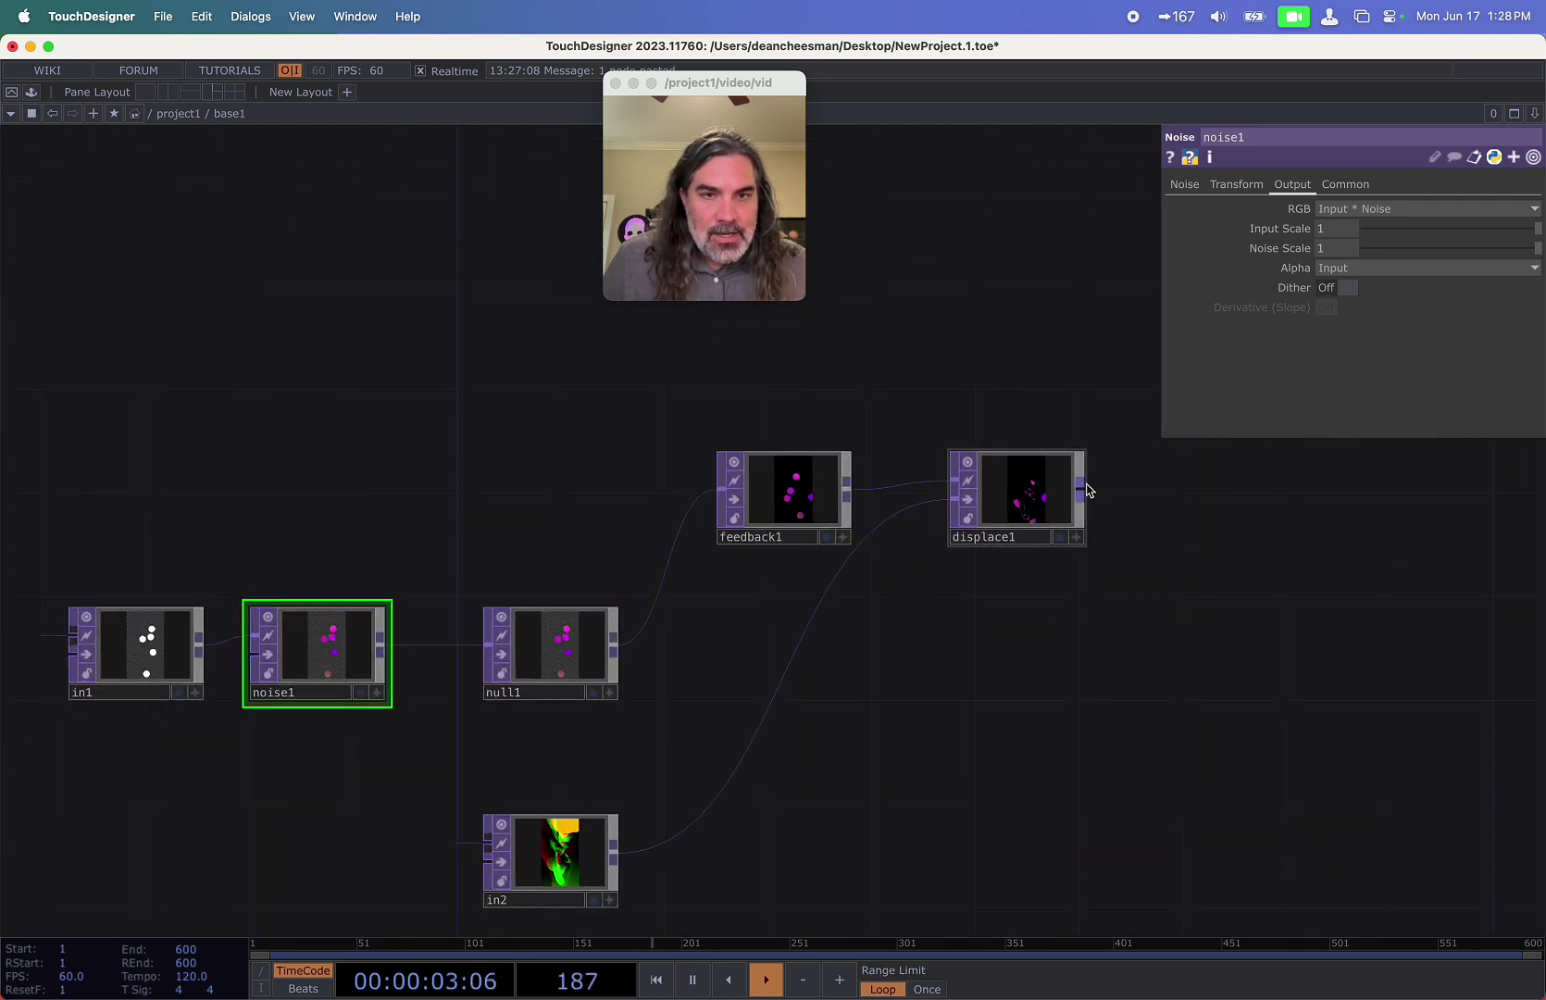
{"action": "left_click", "coordinate": [1168, 615]}
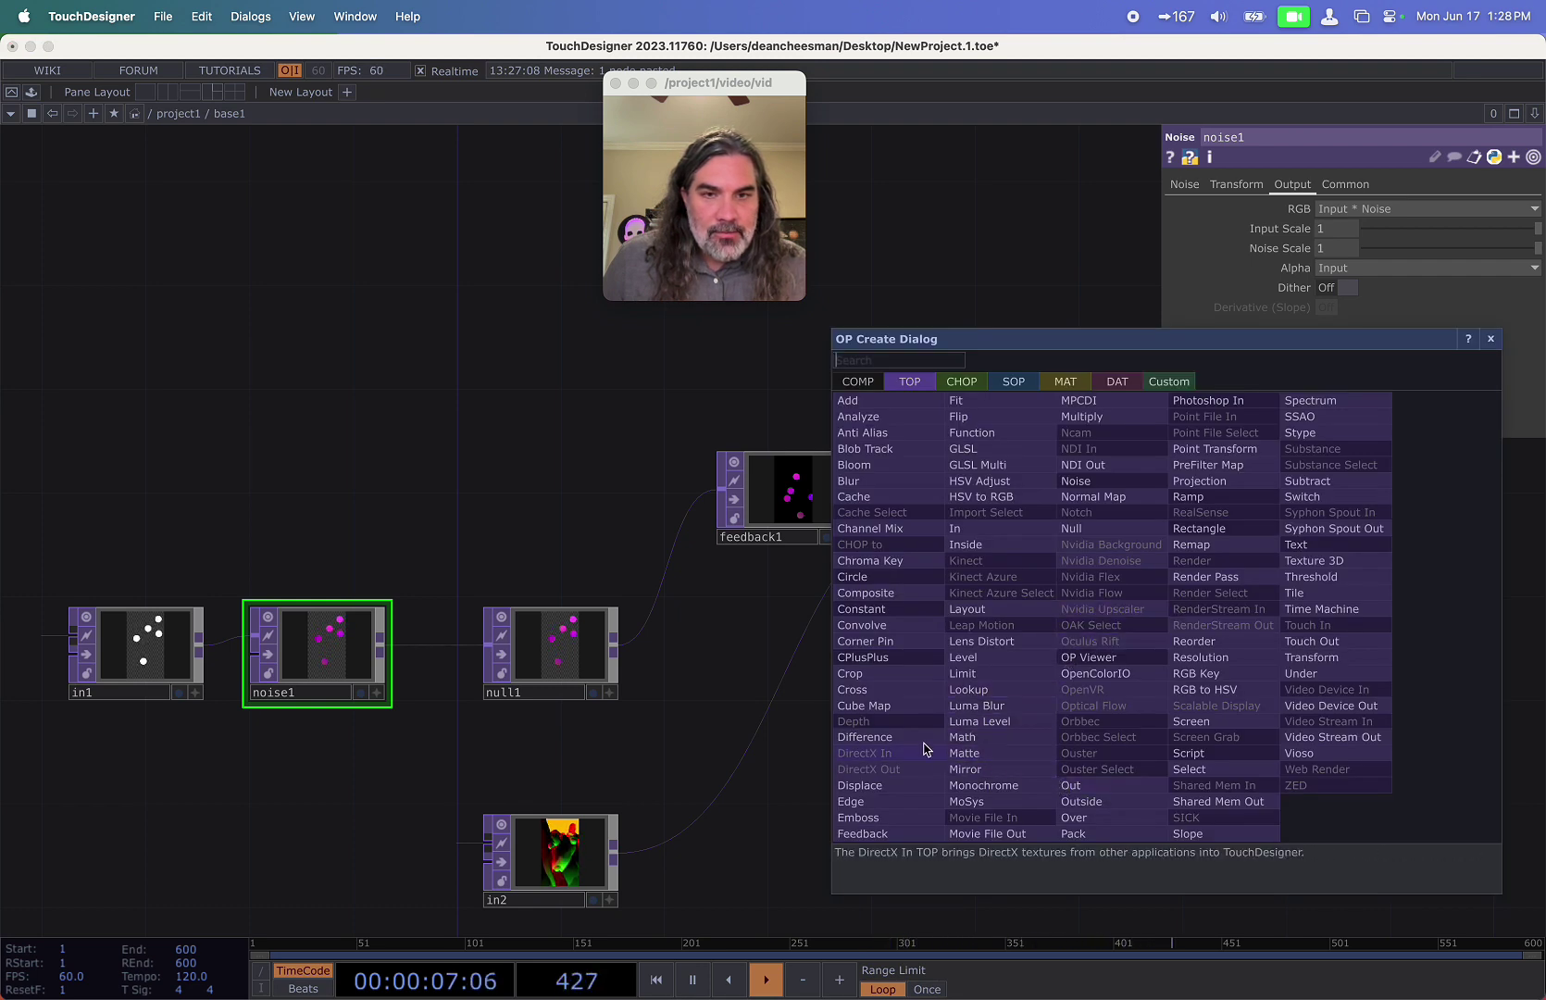
{"action": "key", "text": "Escape"}
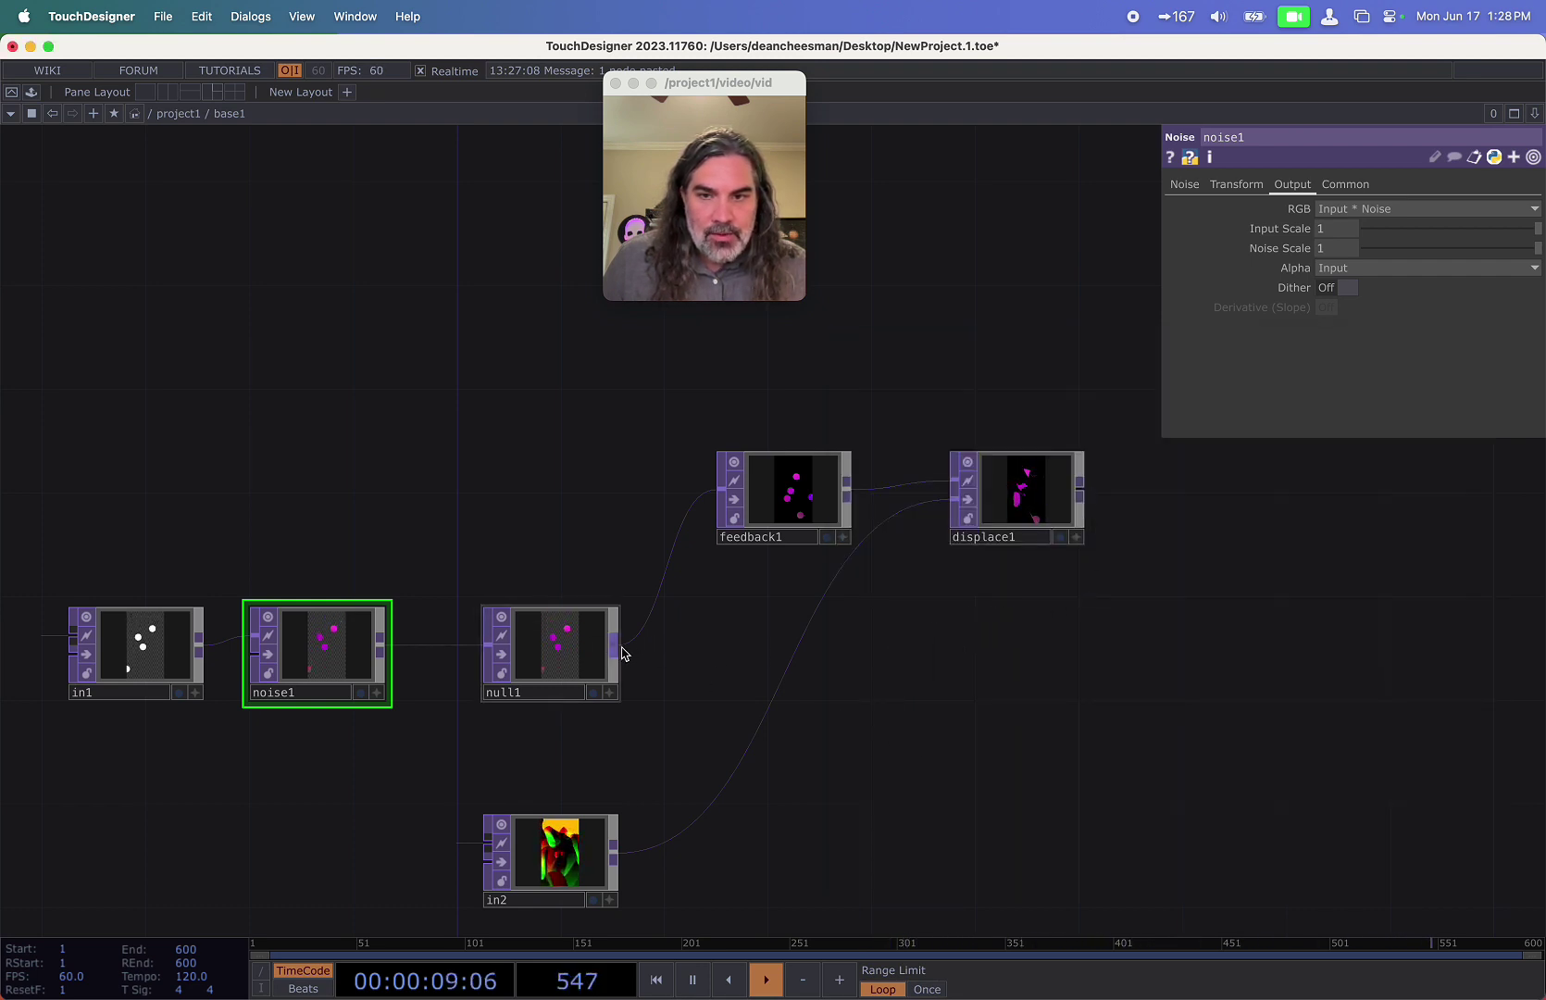
{"action": "left_click", "coordinate": [1157, 622]}
{"action": "left_click", "coordinate": [1097, 822]}
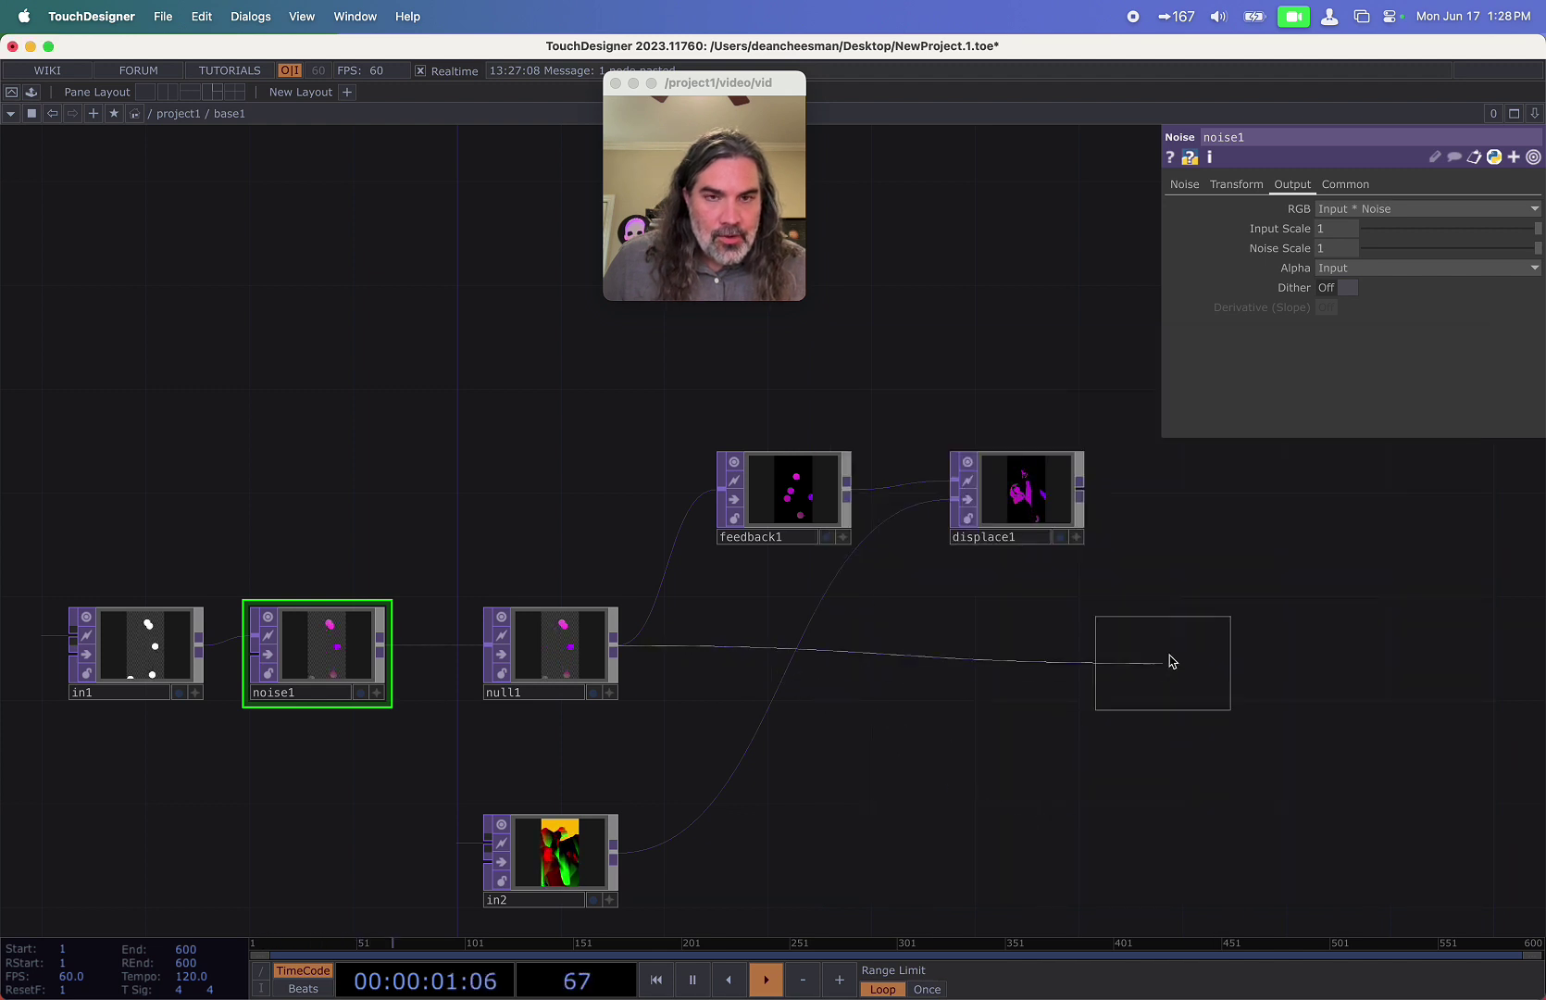
{"action": "left_click", "coordinate": [1201, 629]}
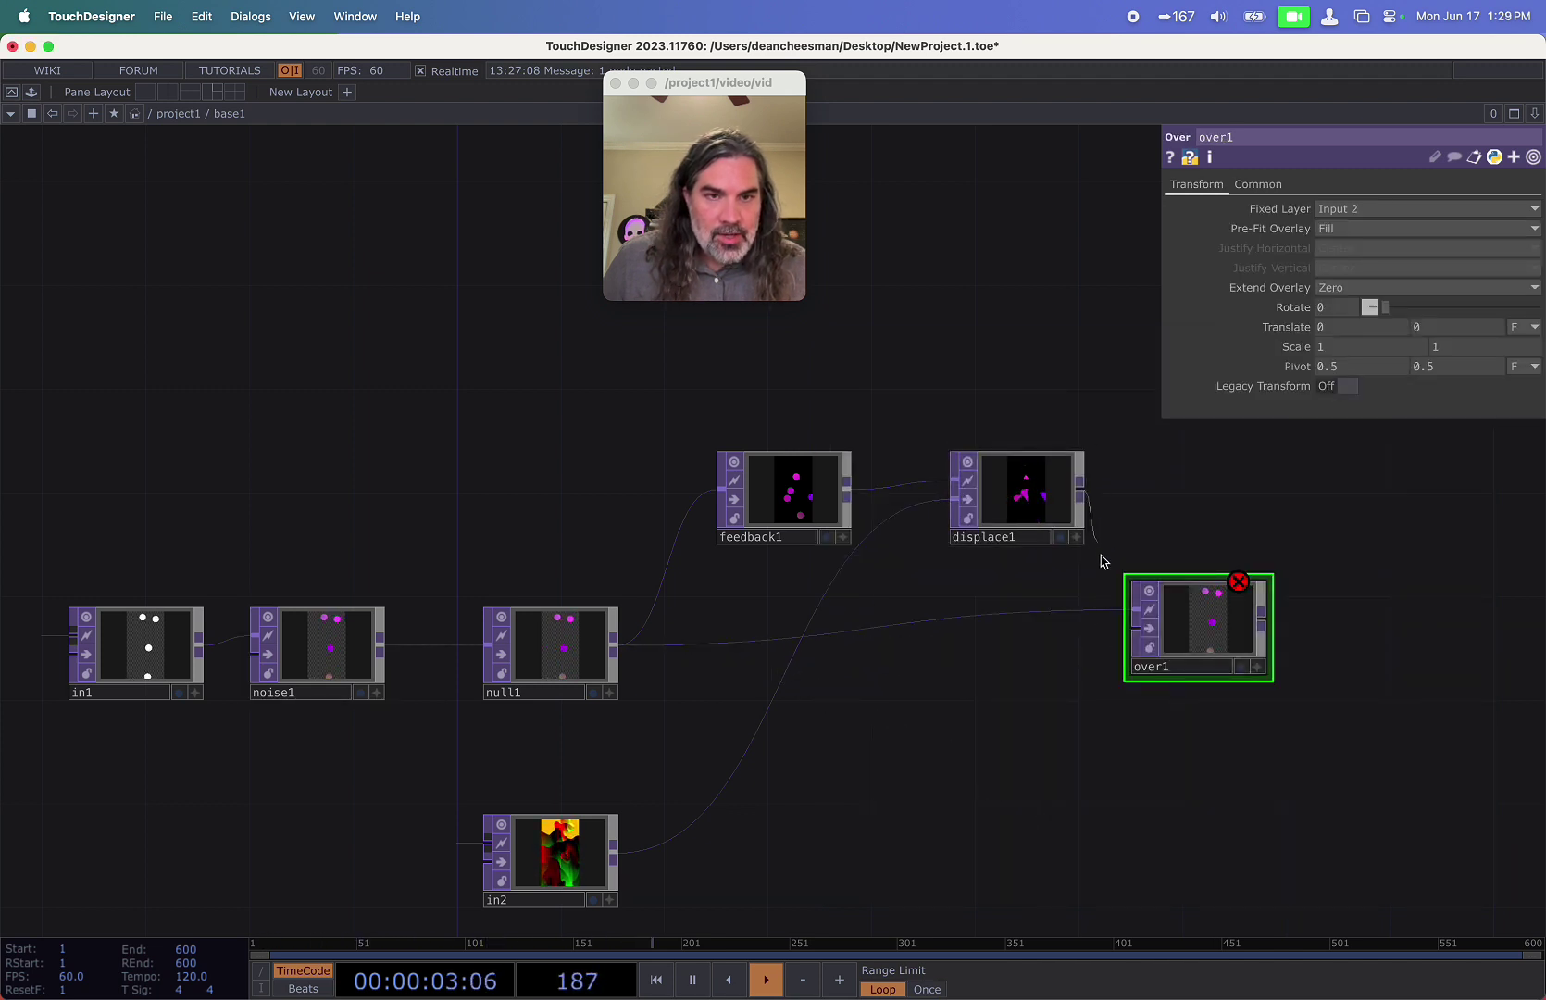
{"action": "left_click_drag", "start_coordinate": [1119, 637], "coordinate": [1130, 631]}
{"action": "left_click_drag", "start_coordinate": [1167, 638], "coordinate": [787, 495]}
Add a Keyboard In CHOP above feedback1 and export its k1 channel to feedback1's Reset Pulse.
{"action": "left_click_drag", "start_coordinate": [801, 387], "coordinate": [818, 424]}
{"action": "key", "text": "Tab"}
{"action": "left_click", "coordinate": [592, 190]}
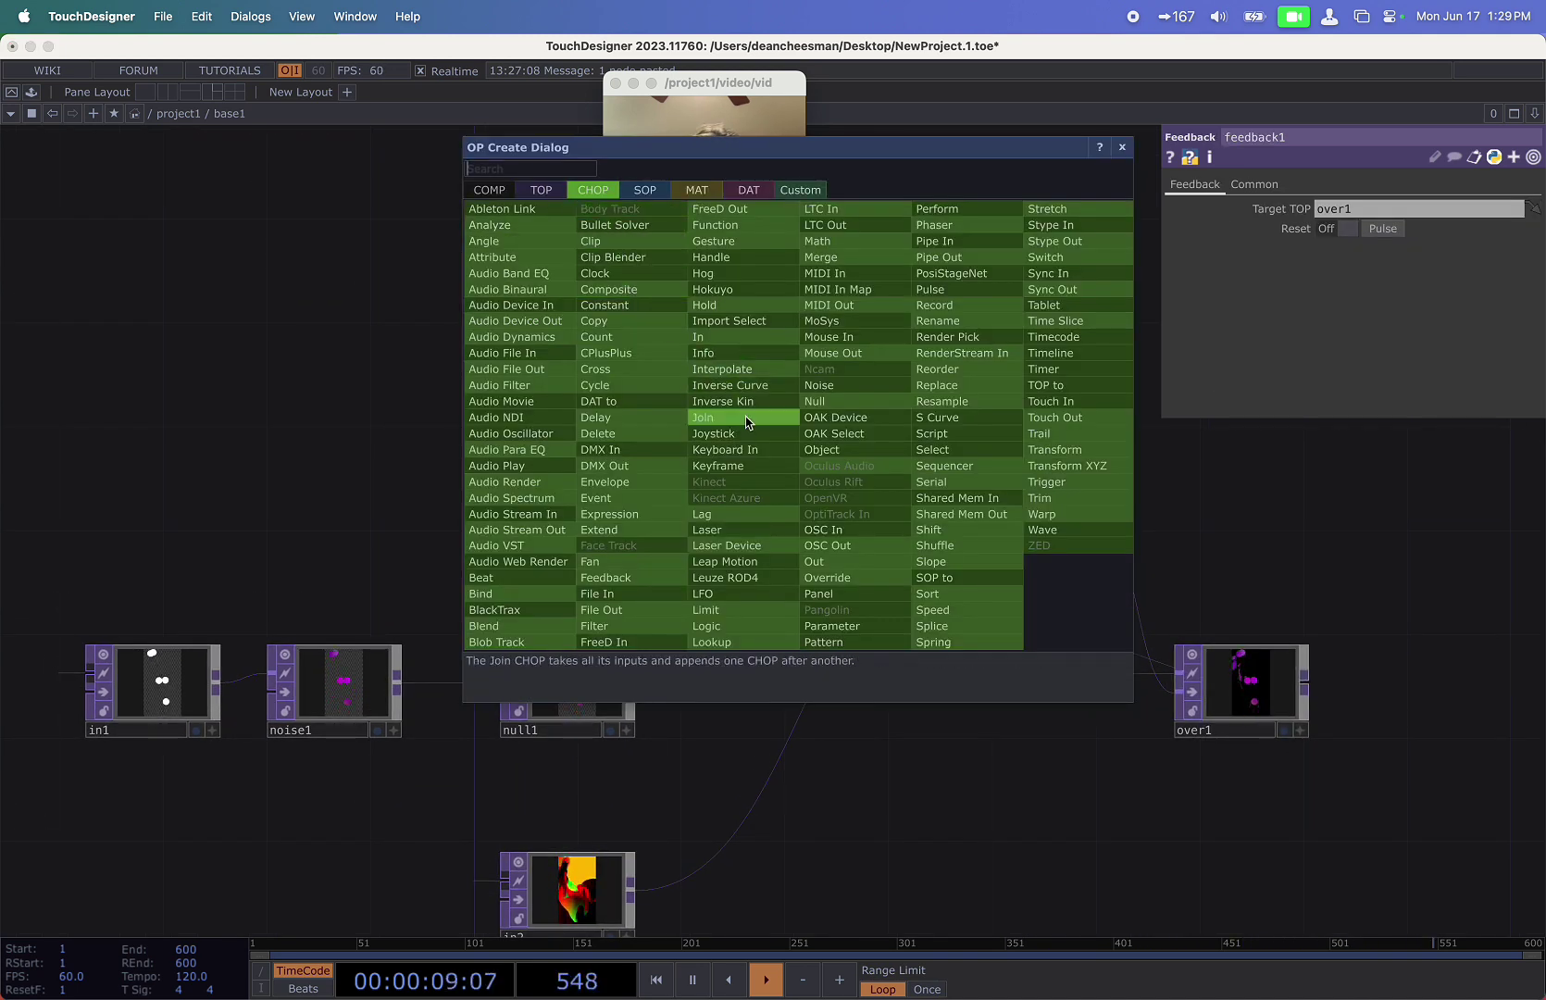
{"action": "left_click", "coordinate": [765, 444]}
{"action": "left_click", "coordinate": [812, 405]}
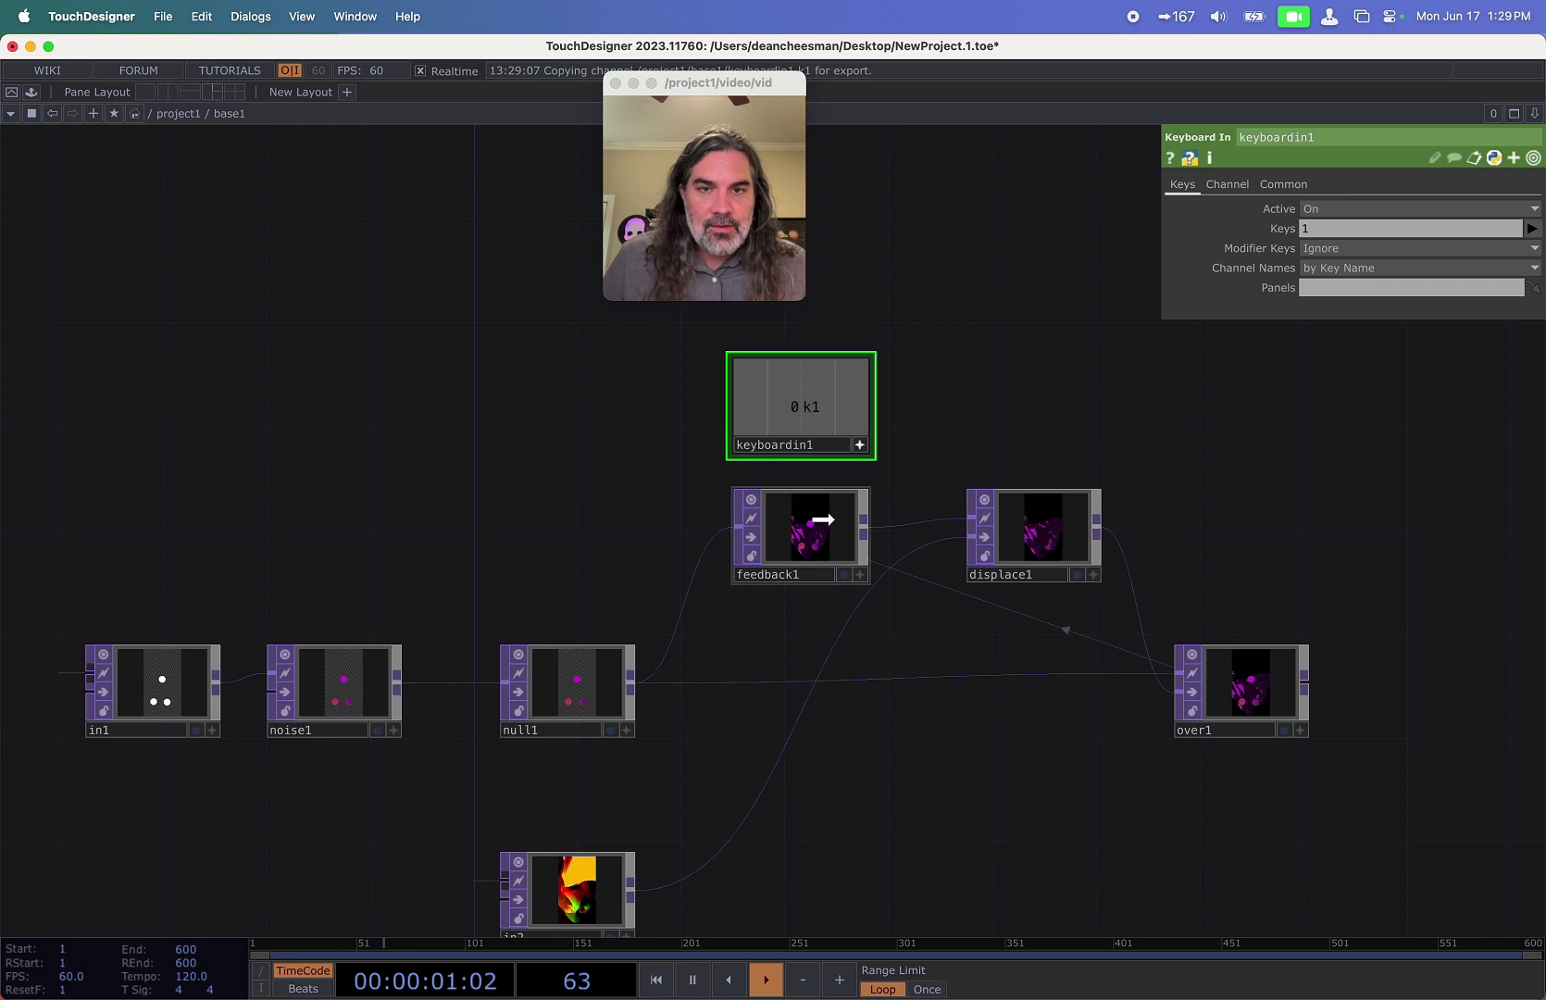
{"action": "left_click", "coordinate": [823, 519]}
{"action": "left_click", "coordinate": [1383, 228]}
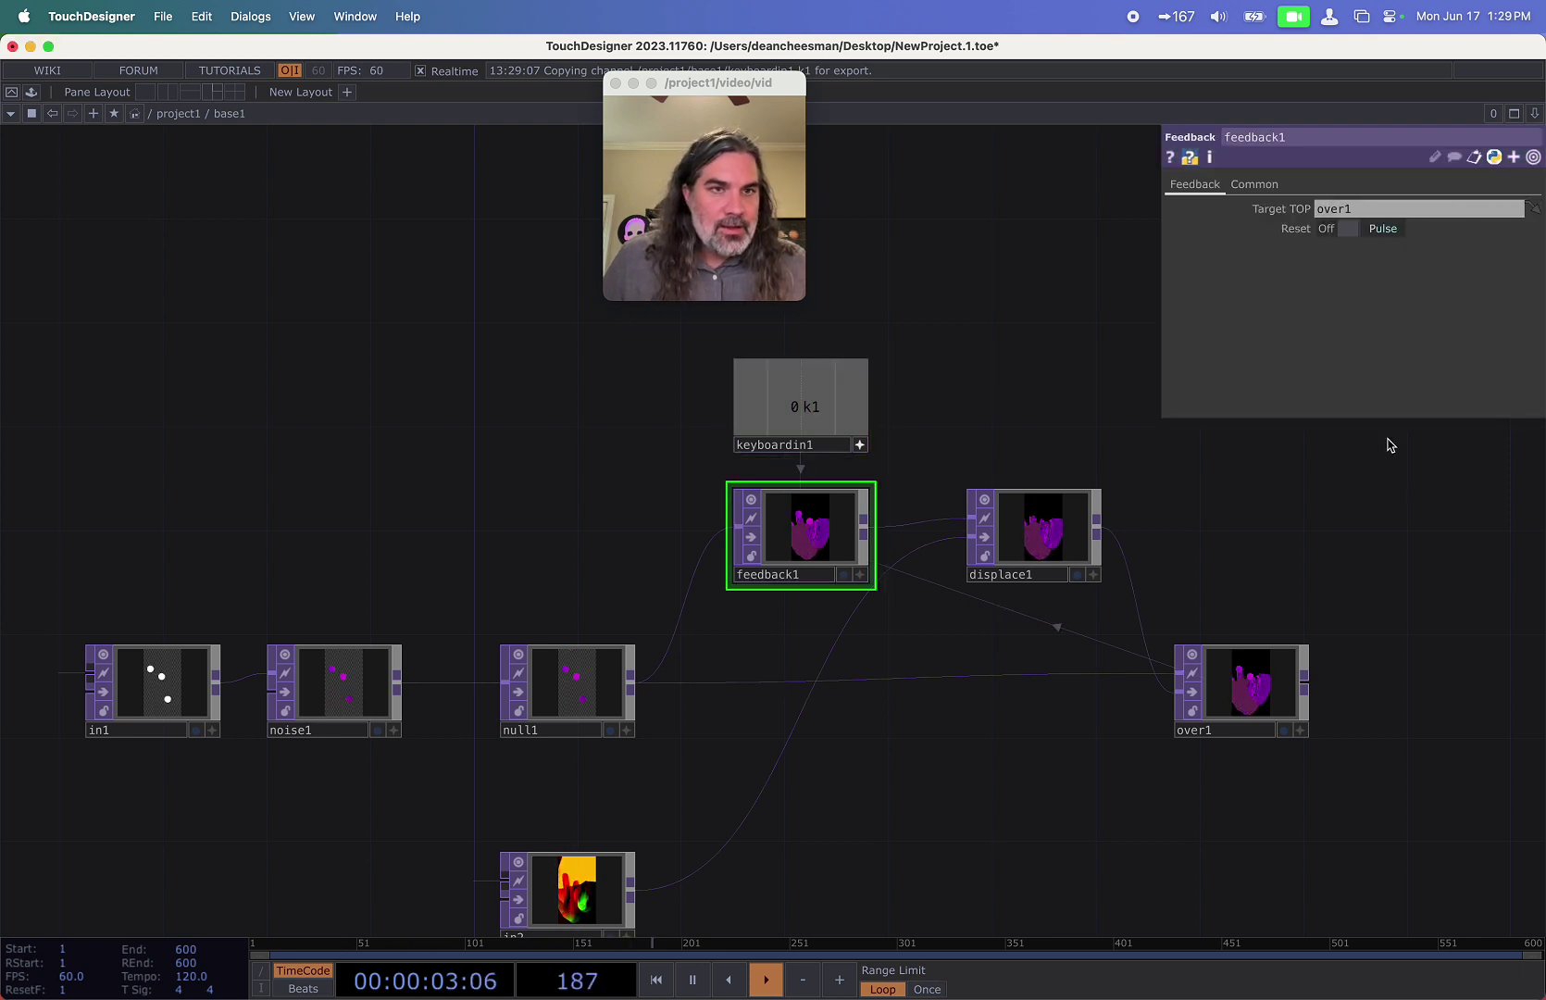
Add an Out TOP after over1.
{"action": "scroll", "coordinate": [1322, 441], "scroll_direction": "up", "scroll_amount": 10}
{"action": "scroll", "coordinate": [1200, 656], "scroll_direction": "up", "scroll_amount": 5}
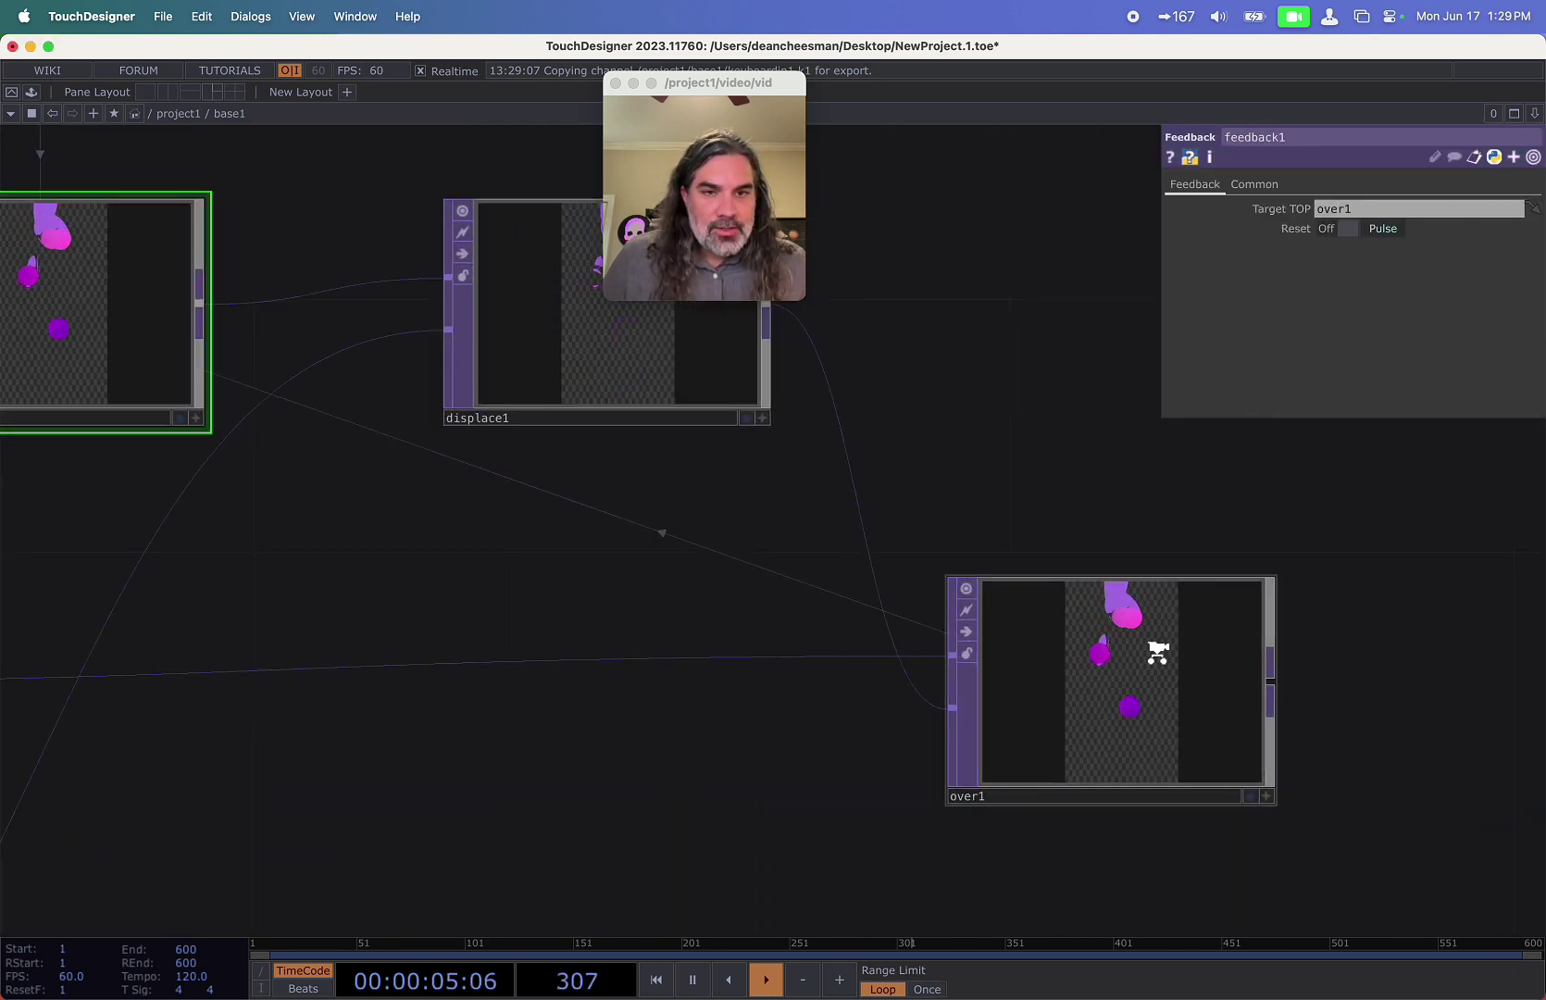
{"action": "scroll", "coordinate": [1148, 652], "scroll_direction": "down", "scroll_amount": 10}
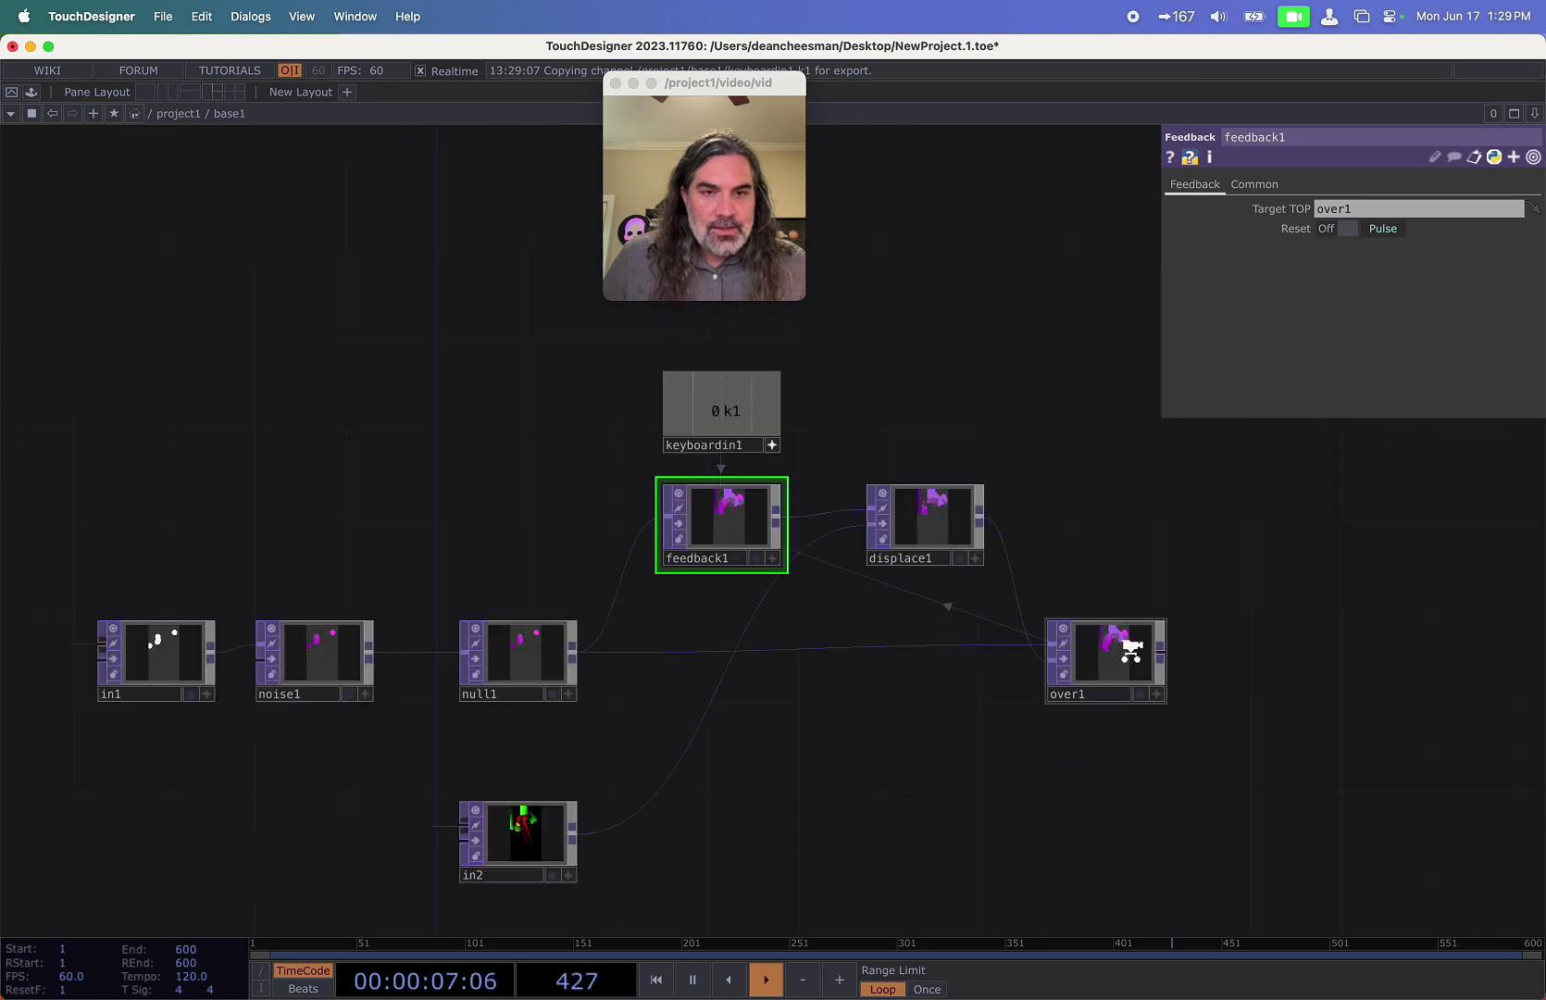
{"action": "scroll", "coordinate": [1120, 652], "scroll_direction": "up", "scroll_amount": 5}
{"action": "double_click", "coordinate": [1204, 640]}
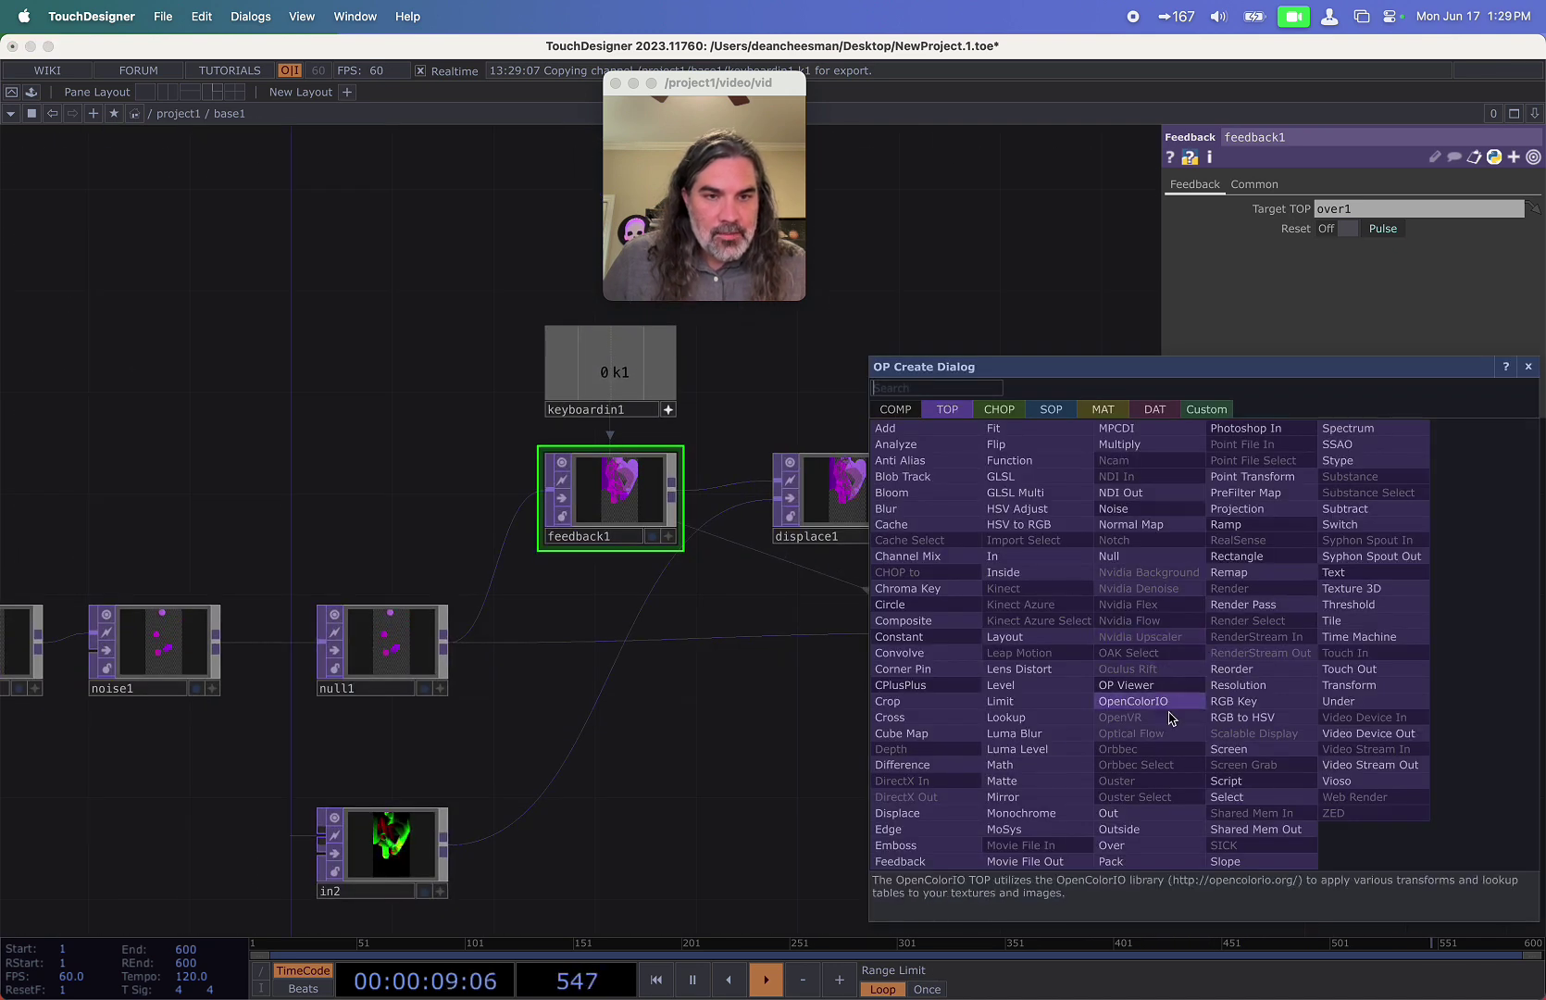
{"action": "left_click", "coordinate": [1132, 817]}
{"action": "left_click", "coordinate": [1249, 663]}
Open out1's viewer in its own window, shrink it to a small portrait size and place it beside the network.
{"action": "right_click", "coordinate": [1256, 667]}
{"action": "left_click", "coordinate": [1282, 663]}
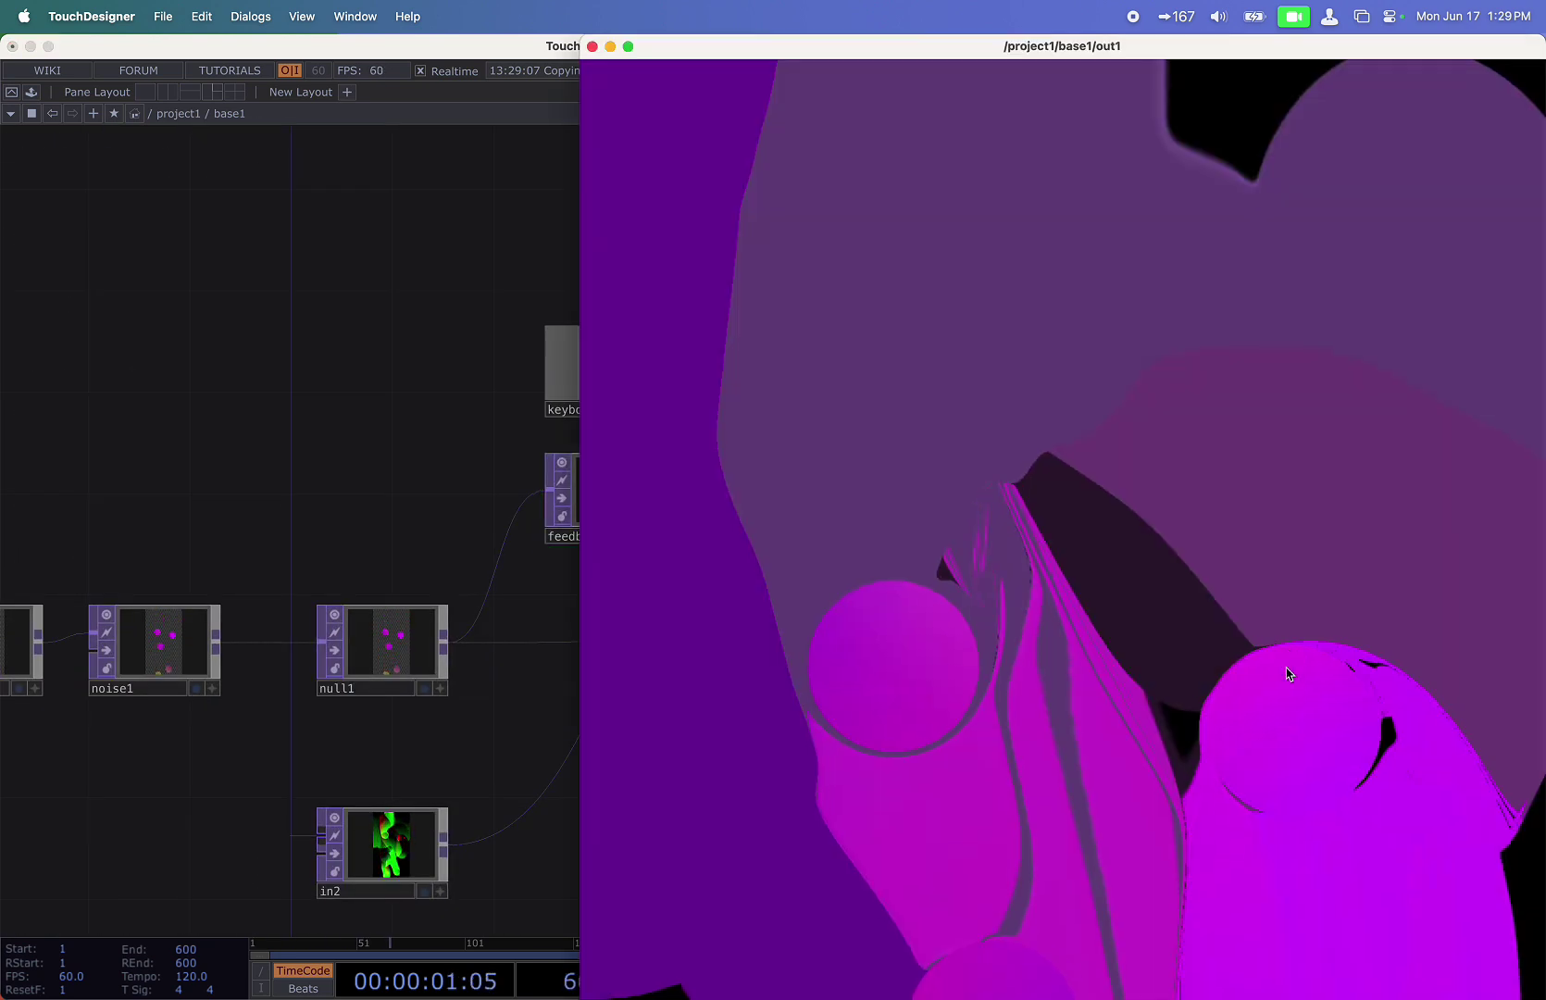
{"action": "left_click_drag", "start_coordinate": [585, 562], "coordinate": [1222, 578]}
{"action": "left_click_drag", "start_coordinate": [1320, 618], "coordinate": [1270, 353]}
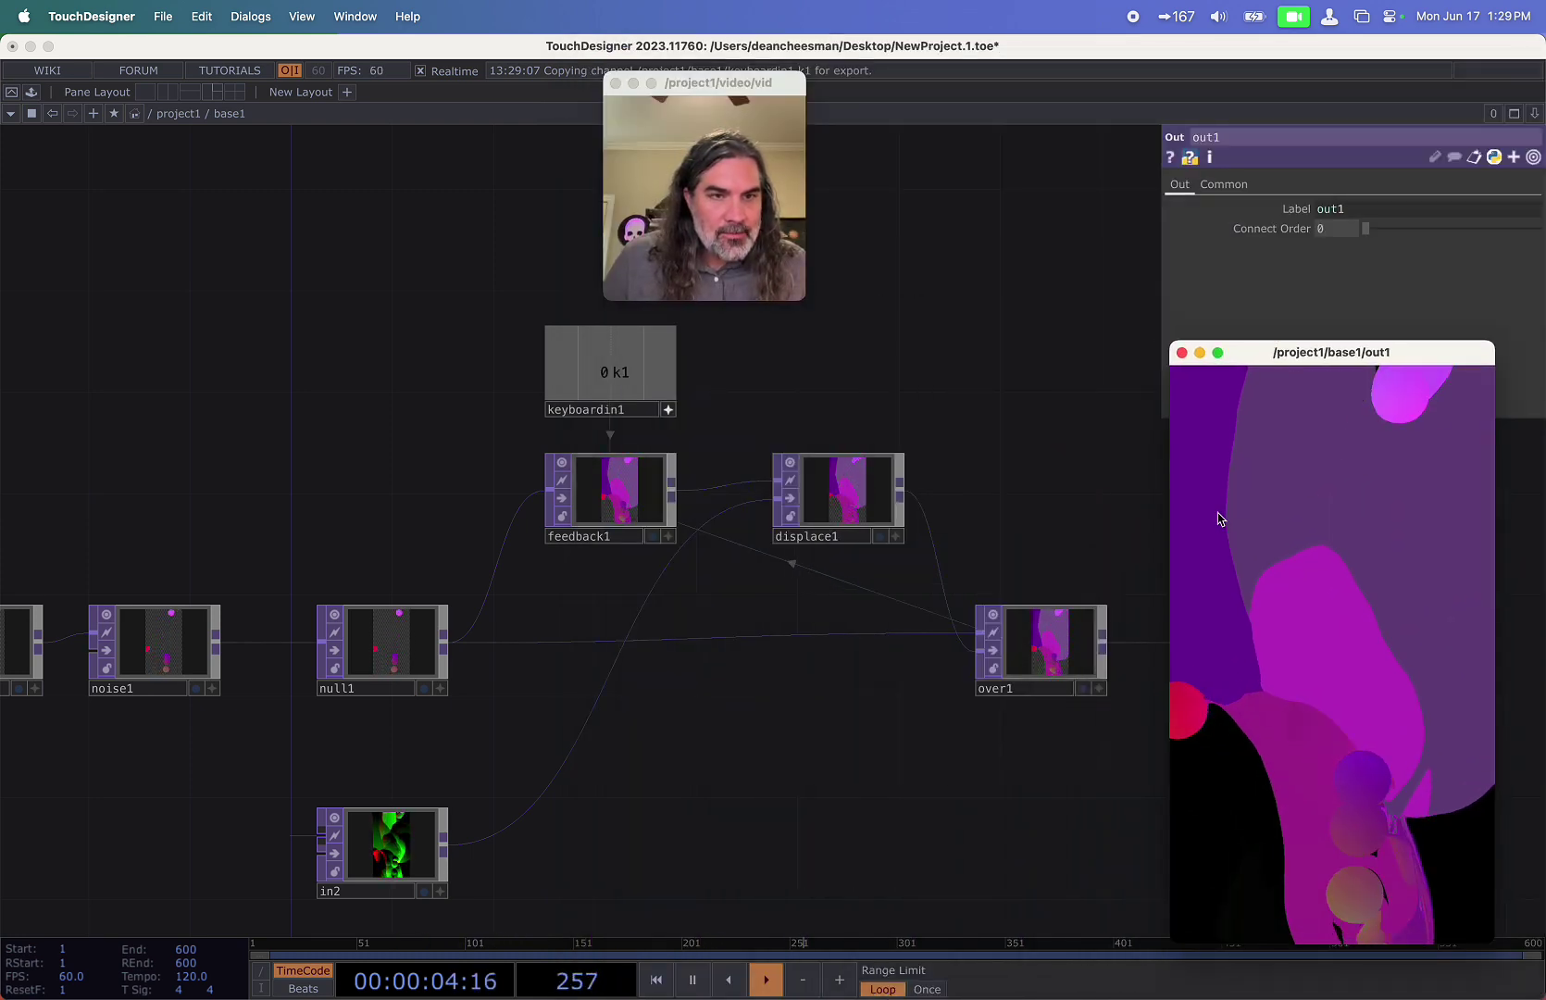
{"action": "left_click_drag", "start_coordinate": [1171, 567], "coordinate": [1232, 570]}
{"action": "left_click_drag", "start_coordinate": [1346, 414], "coordinate": [1363, 477]}
Set displace1's Displace Weight to 0.001, 0.001 and reset the feedback loop.
{"action": "left_click", "coordinate": [868, 515]}
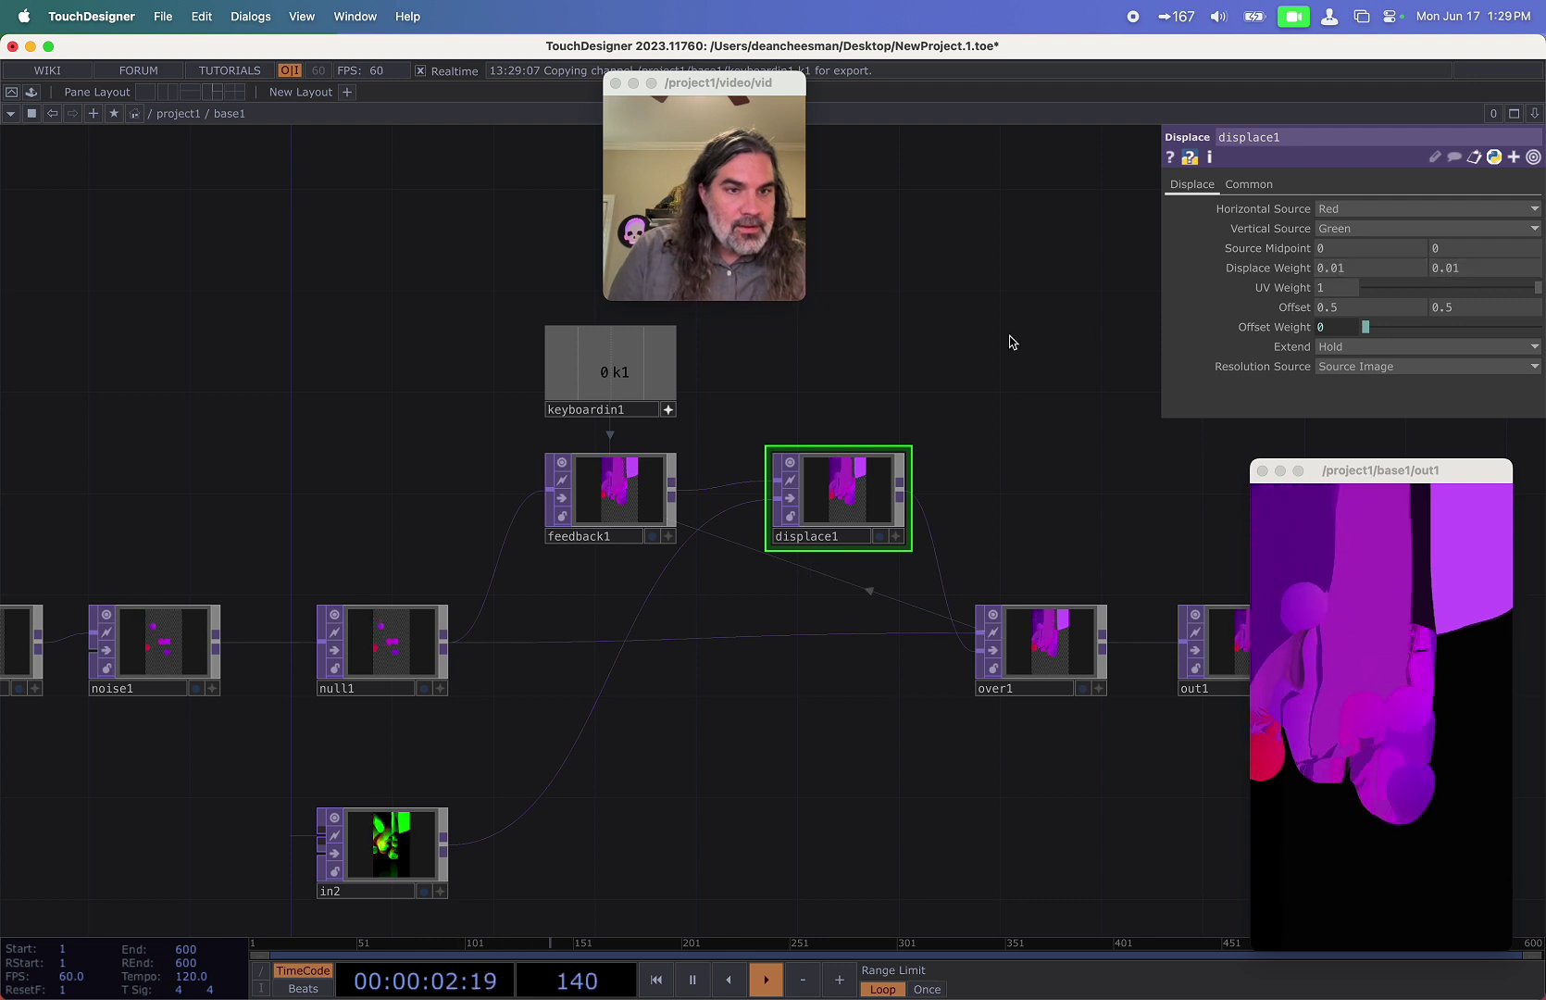
{"action": "left_click_drag", "start_coordinate": [1007, 340], "coordinate": [1001, 325]}
{"action": "key", "text": "1"}
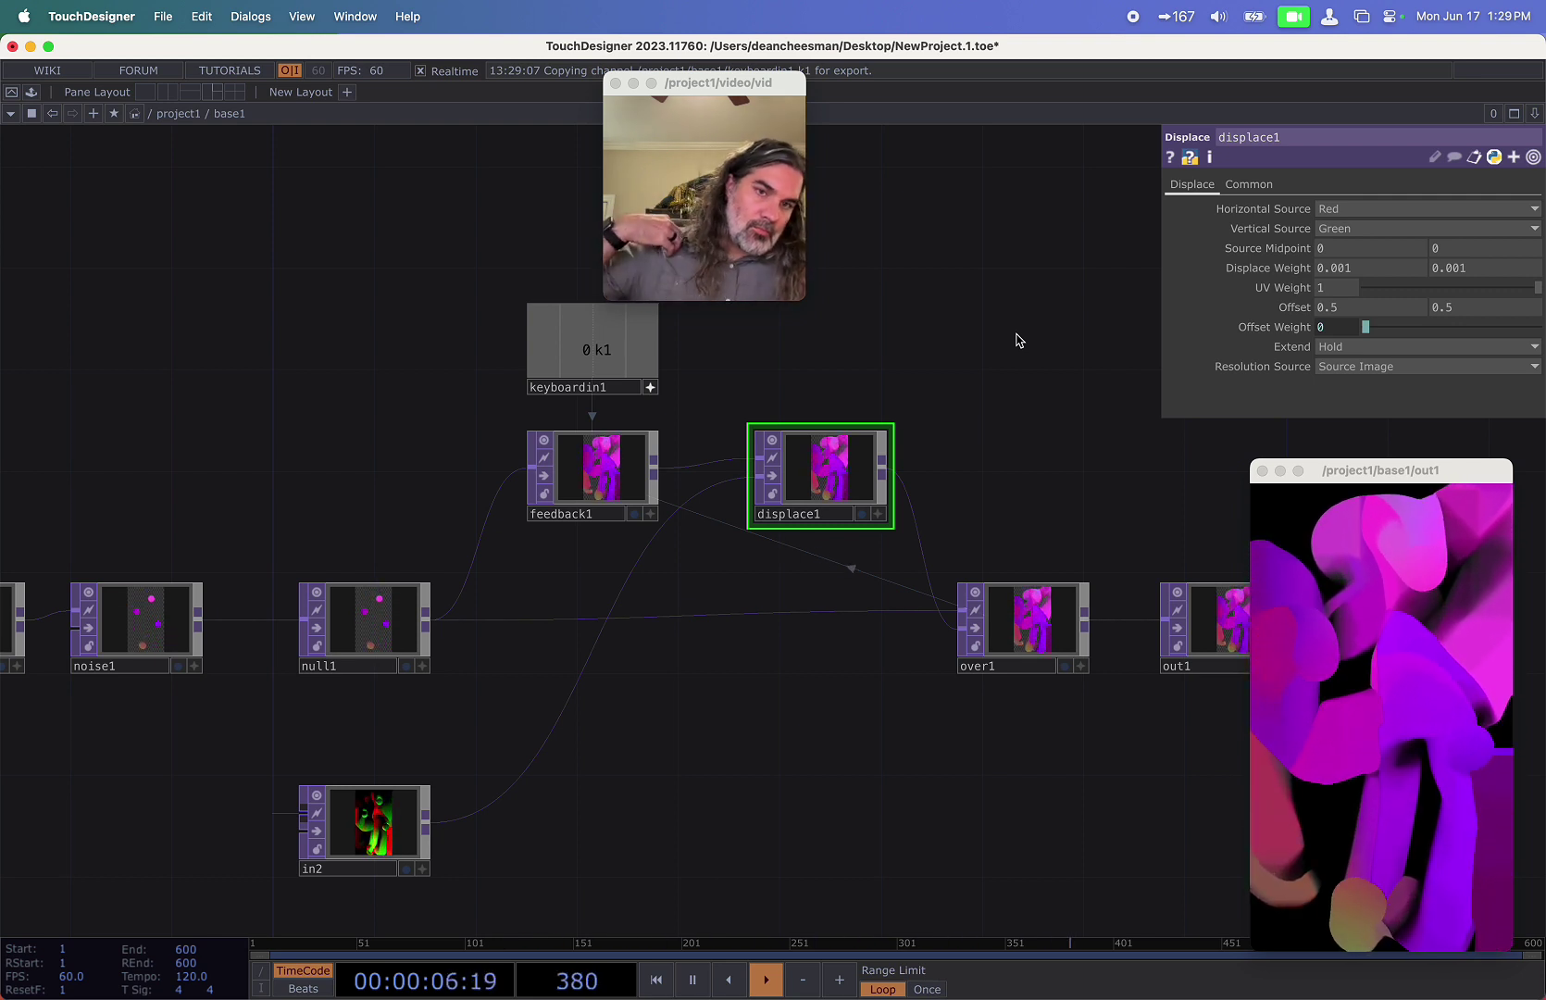
Shift over1 and out1 together further from displace1 to make room for another operator.
{"action": "scroll", "coordinate": [982, 512], "scroll_direction": "up", "scroll_amount": 2}
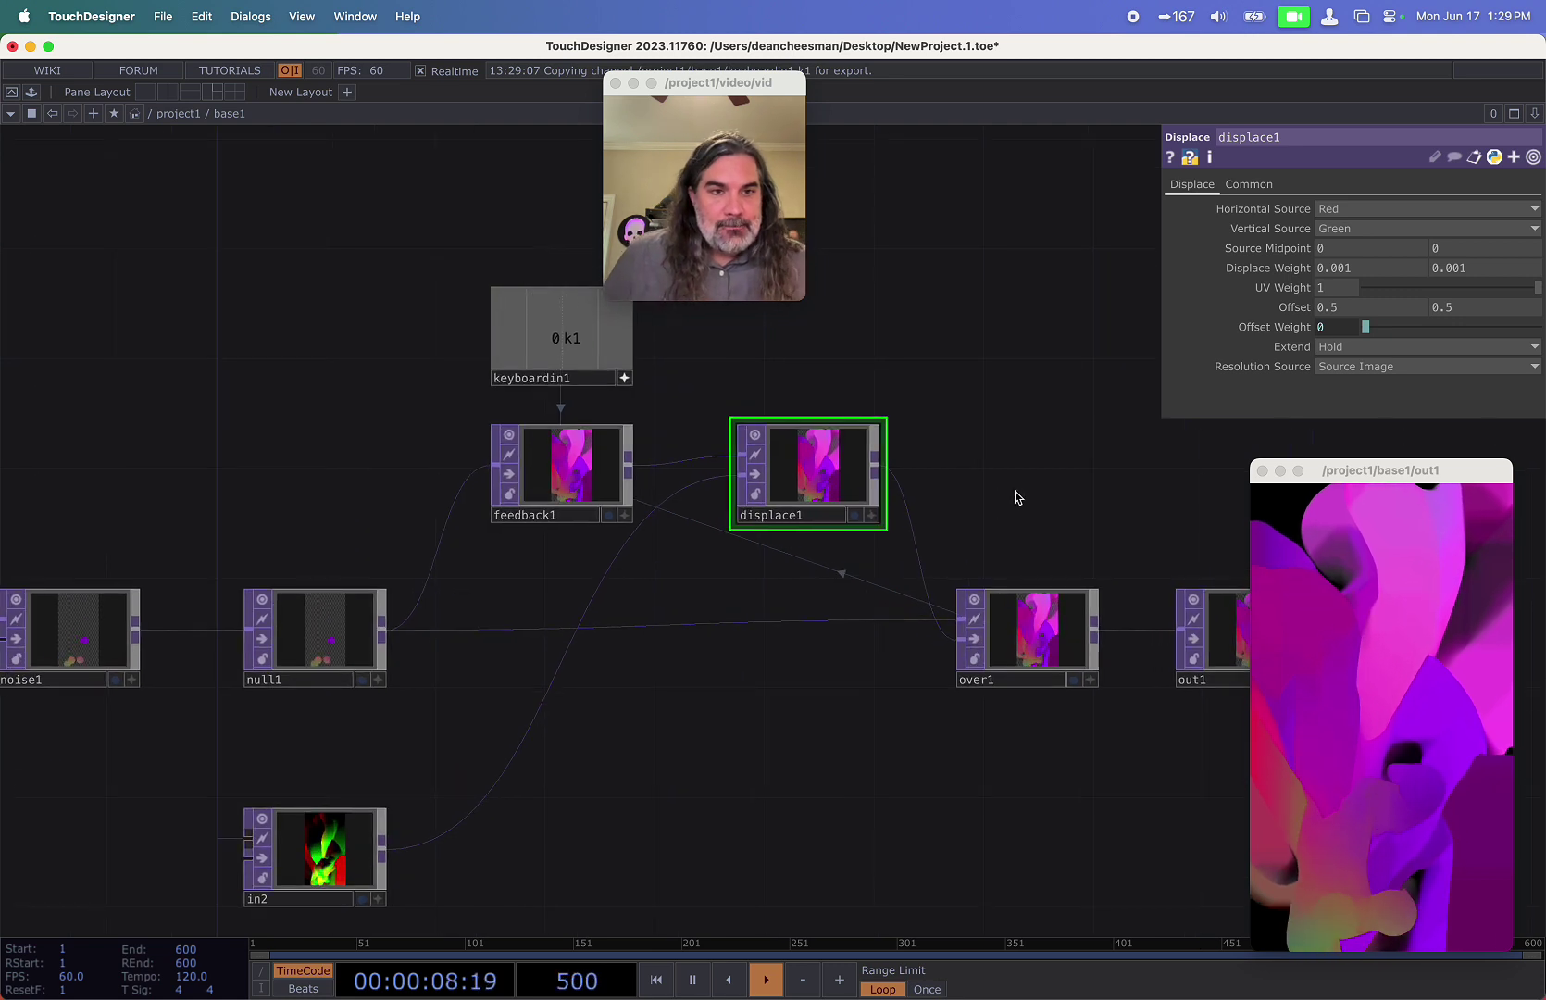
{"action": "left_click_drag", "start_coordinate": [1018, 497], "coordinate": [733, 444]}
{"action": "right_click_drag", "start_coordinate": [748, 470], "coordinate": [1005, 645]}
{"action": "left_click_drag", "start_coordinate": [731, 606], "coordinate": [923, 607]}
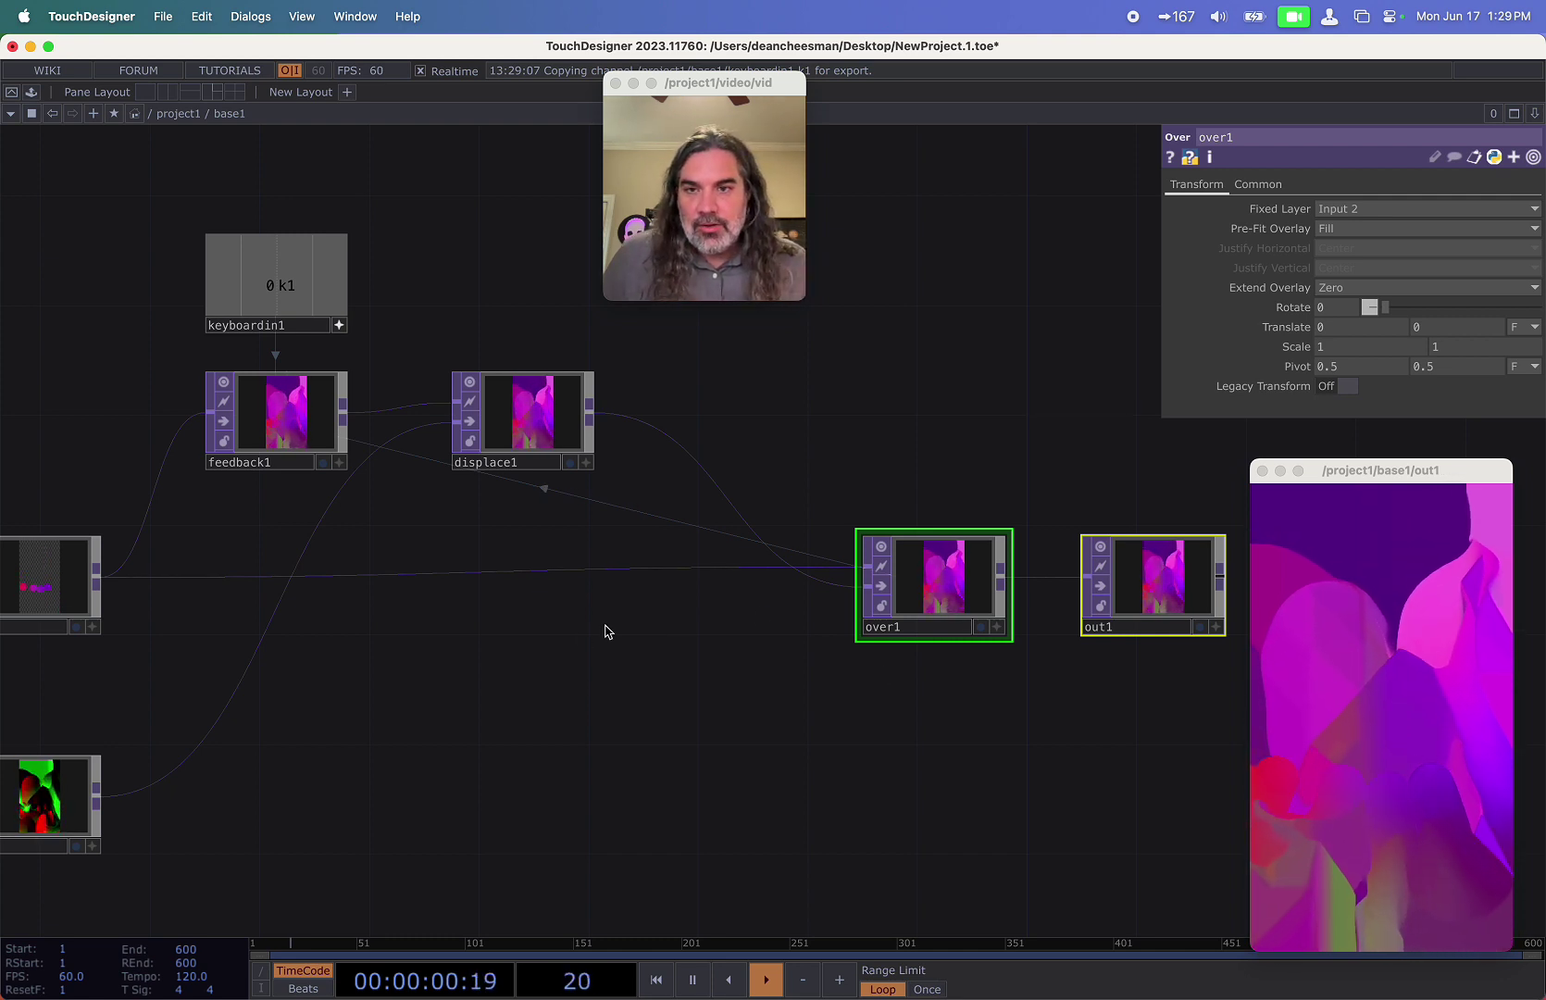
Insert a Level TOP on the wire between displace1 and over1.
{"action": "left_click_drag", "start_coordinate": [639, 487], "coordinate": [754, 563]}
{"action": "right_click", "coordinate": [791, 485]}
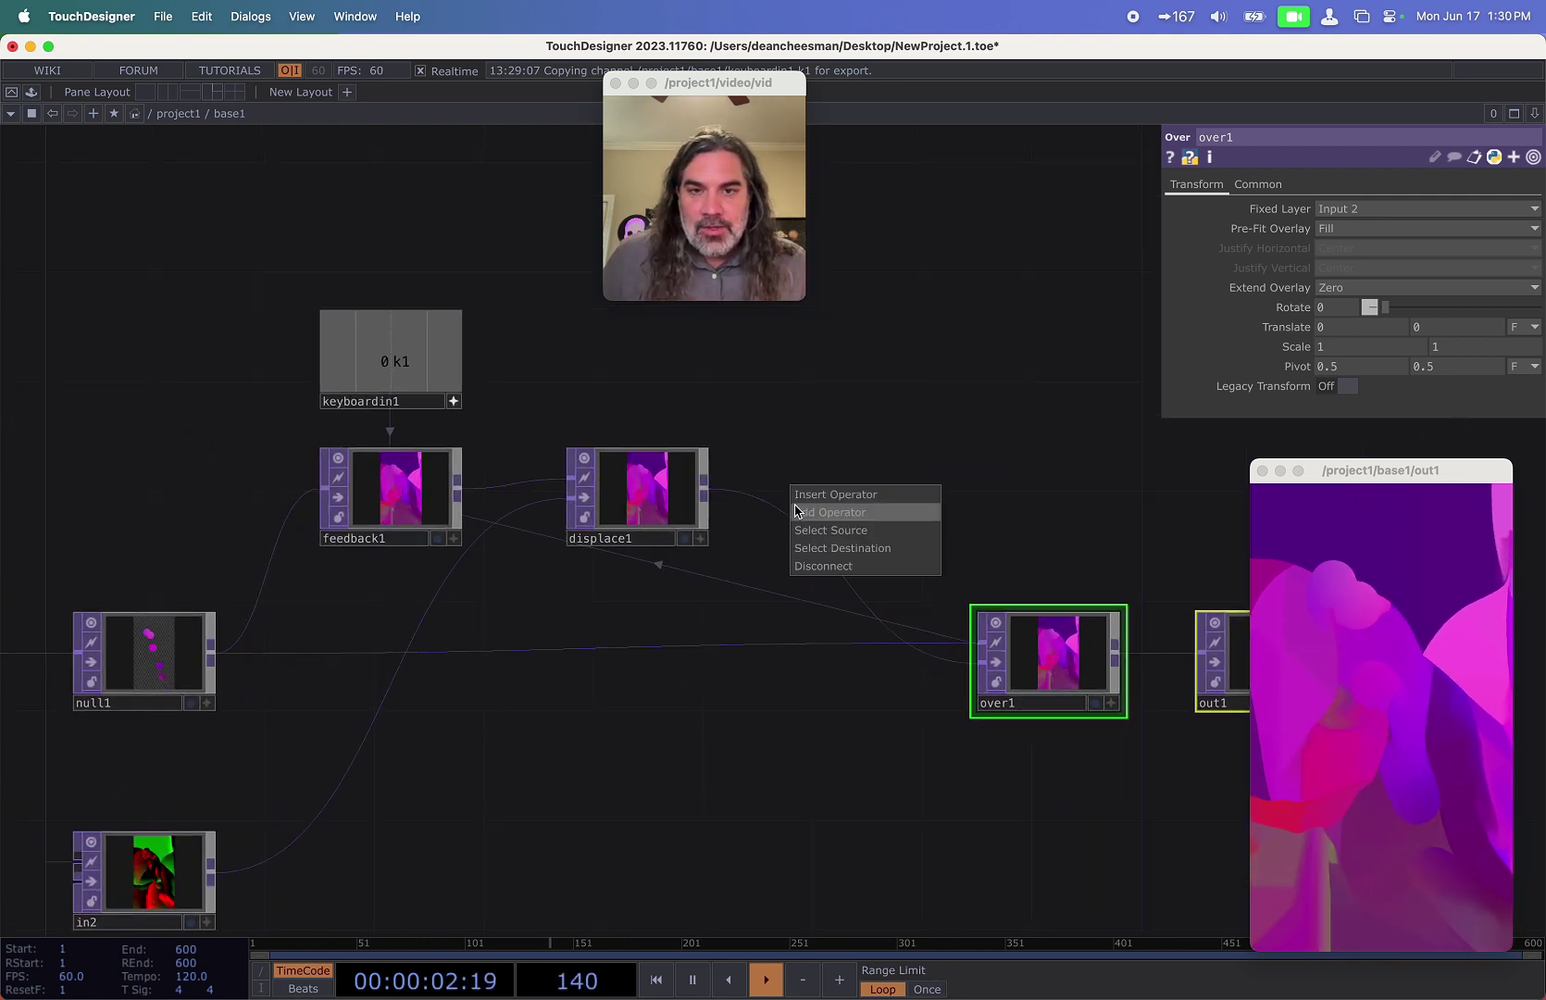
{"action": "left_click", "coordinate": [801, 502]}
{"action": "type", "text": "l"}
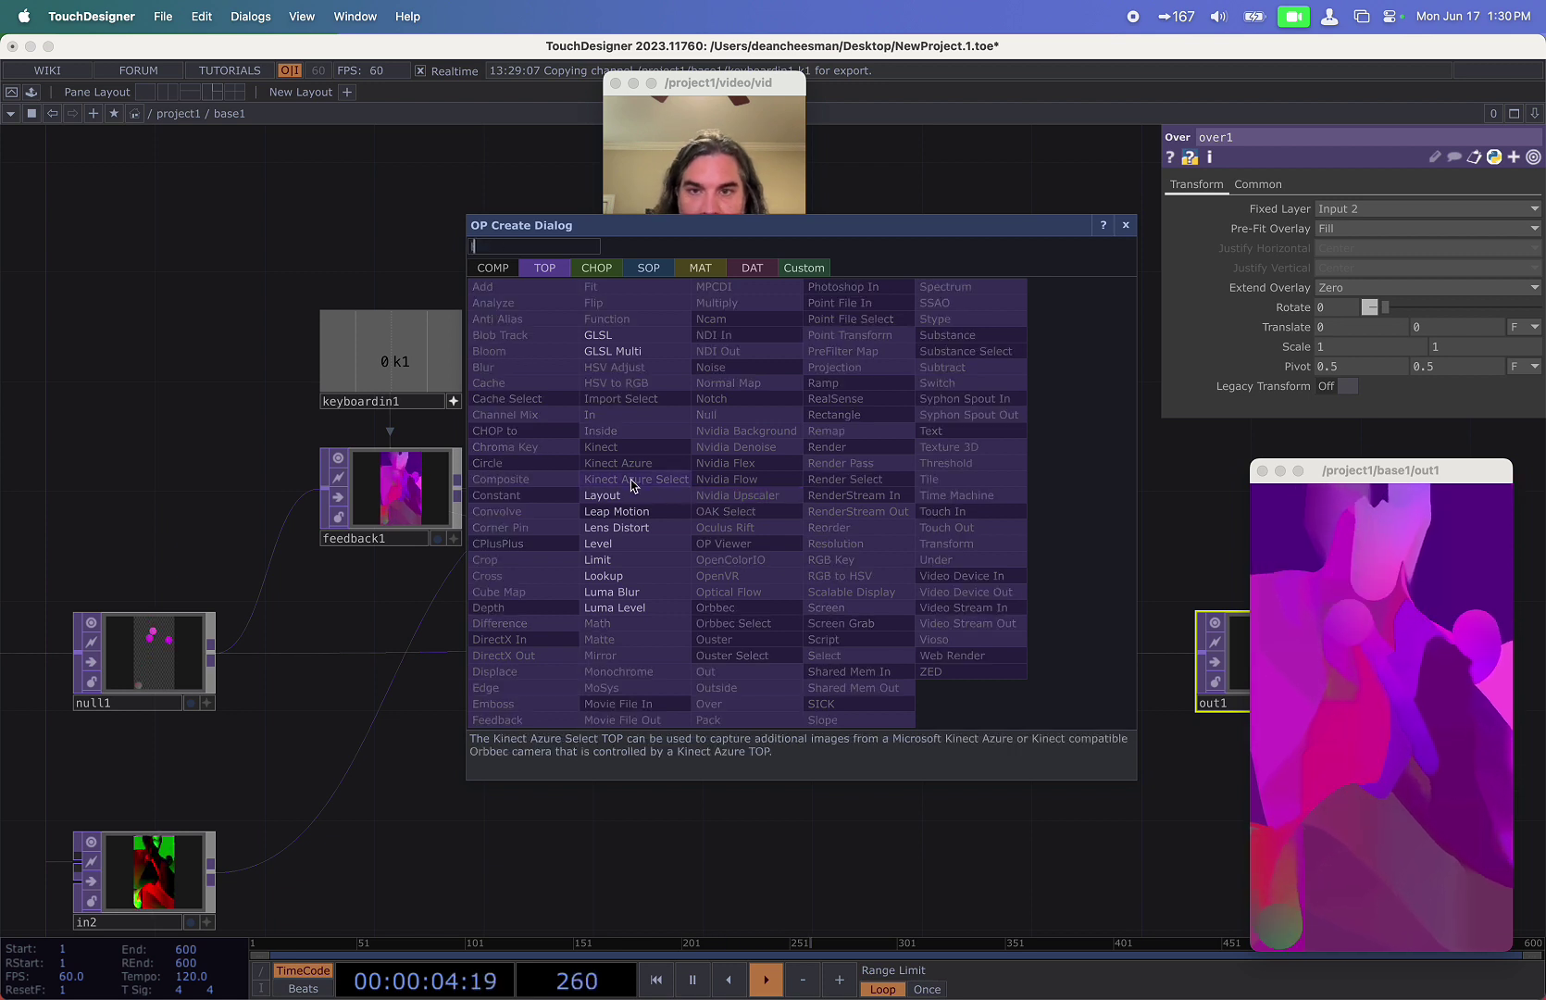
{"action": "left_click", "coordinate": [645, 542]}
{"action": "left_click", "coordinate": [801, 492]}
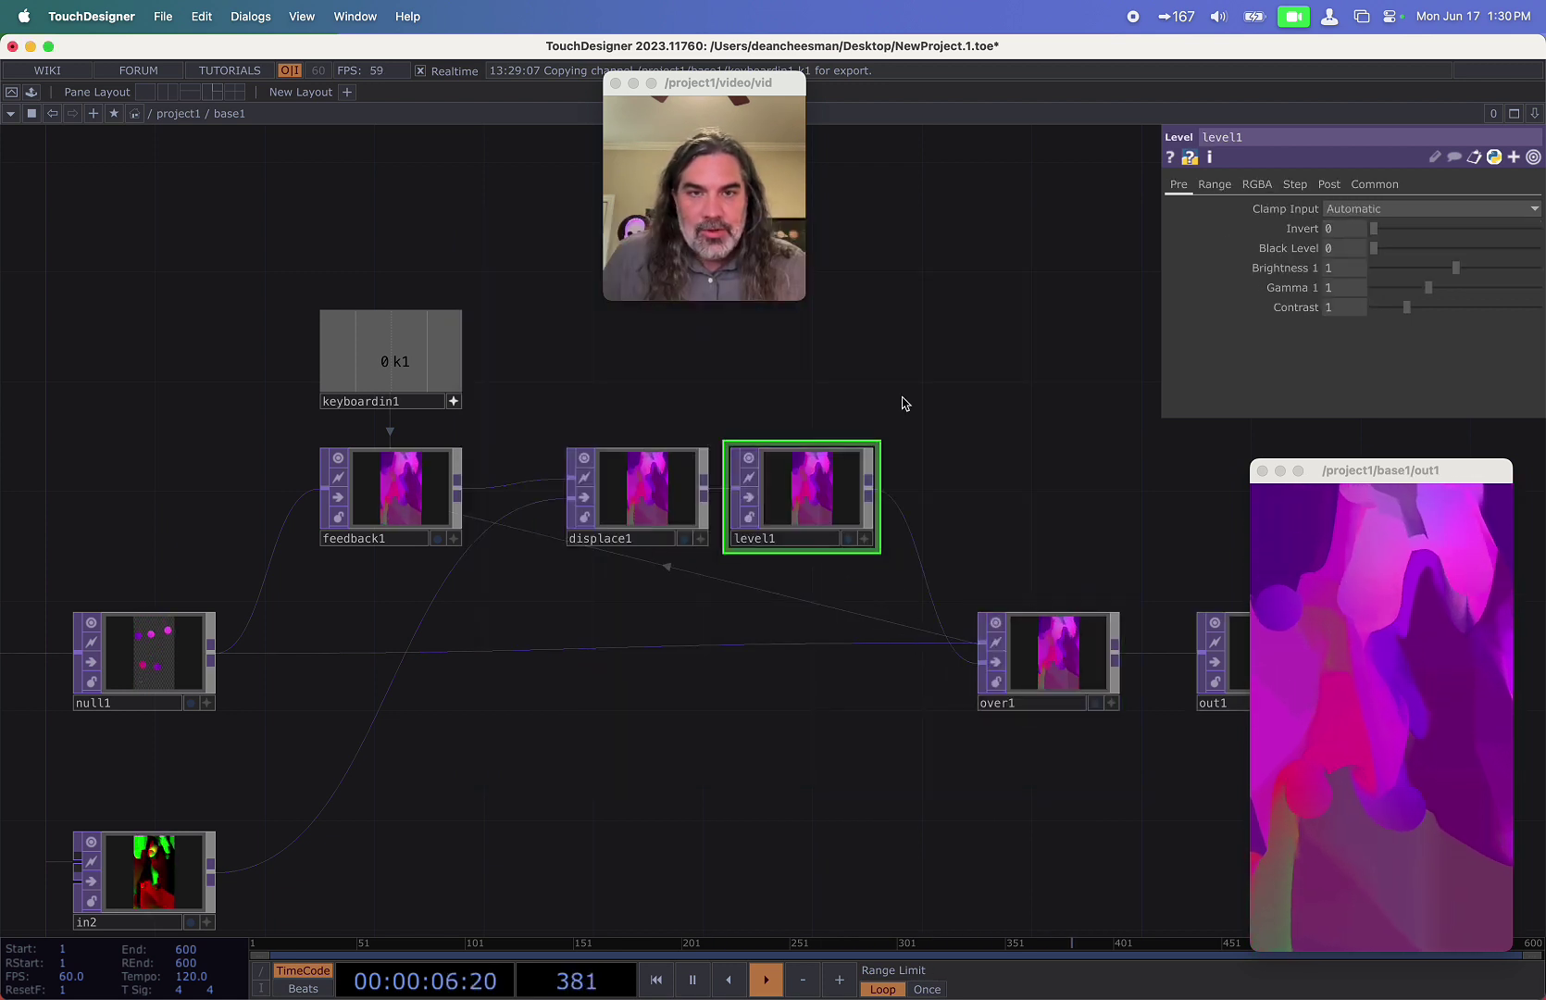
Set level1's Opacity to .998 and reset the feedback loop.
{"action": "left_click", "coordinate": [1333, 188]}
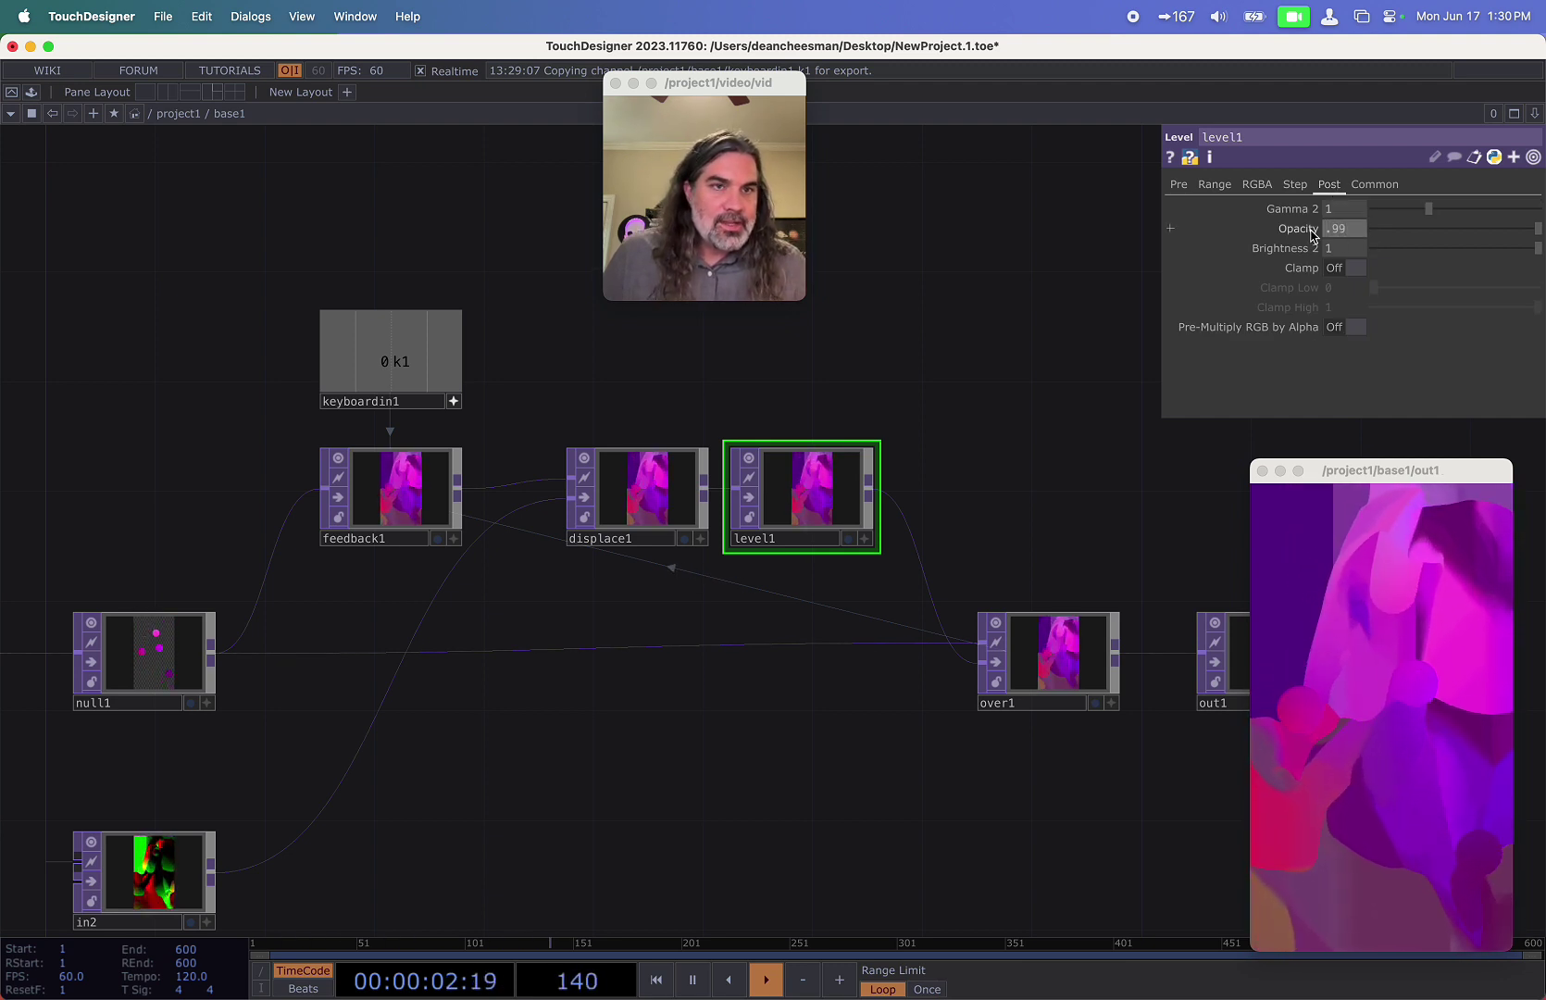
{"action": "left_click", "coordinate": [985, 448]}
{"action": "key", "text": "1"}
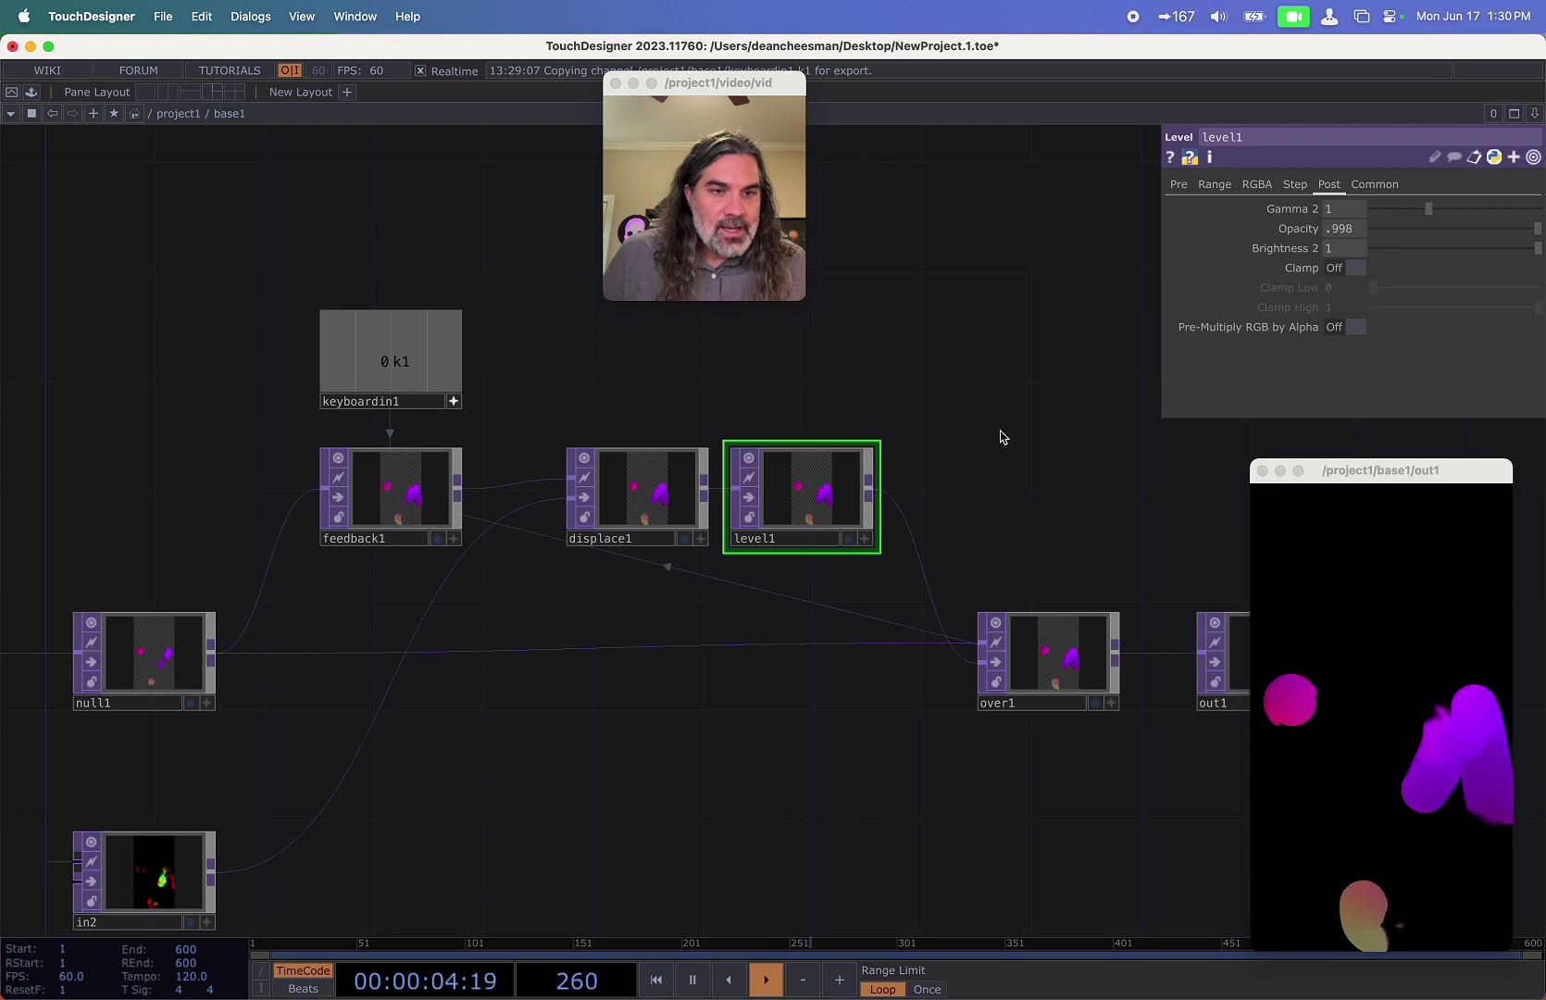
Set level1's Black Level to 0.002.
{"action": "scroll", "coordinate": [835, 510], "scroll_direction": "up", "scroll_amount": 10}
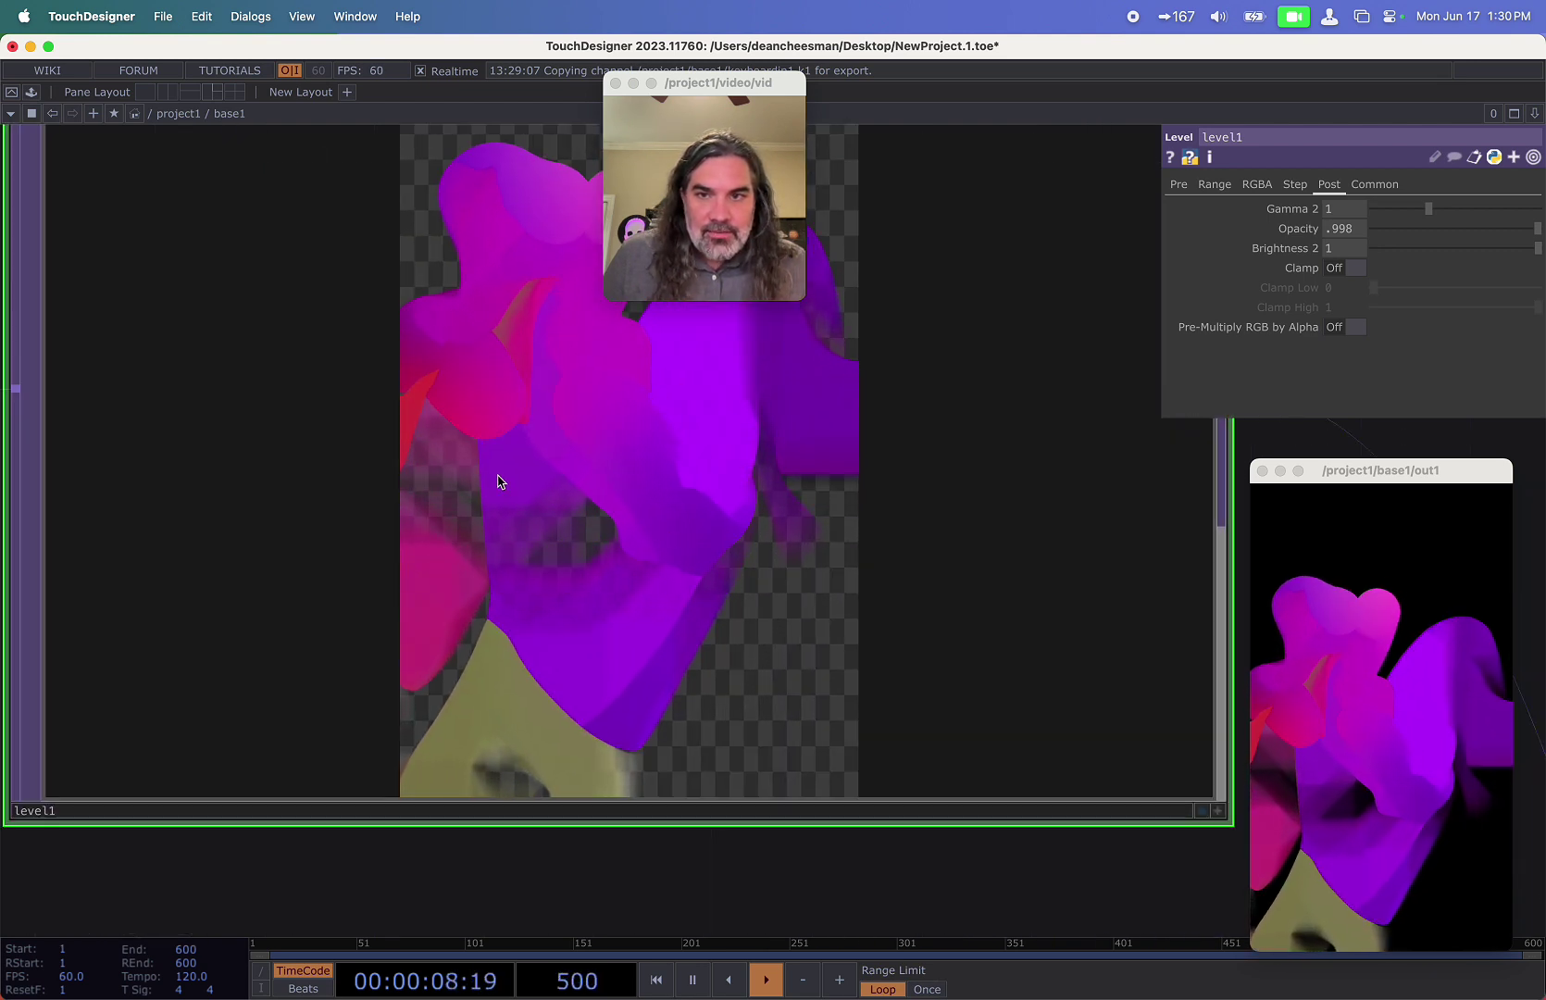
{"action": "scroll", "coordinate": [870, 530], "scroll_direction": "down", "scroll_amount": 5}
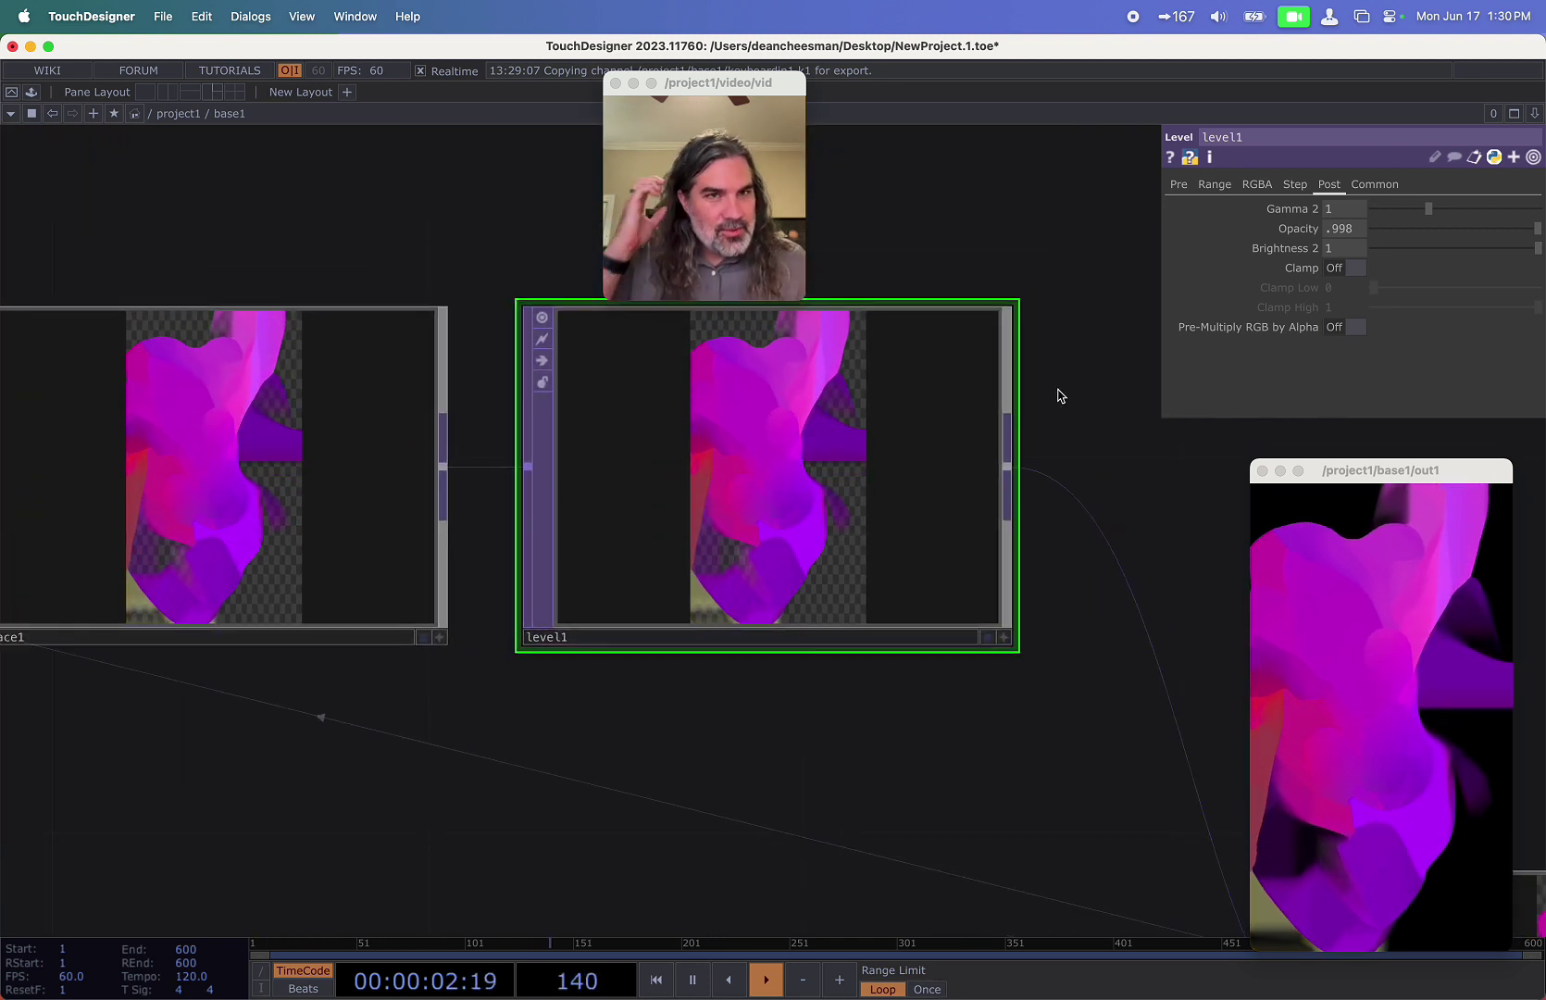
{"action": "left_click", "coordinate": [1181, 185]}
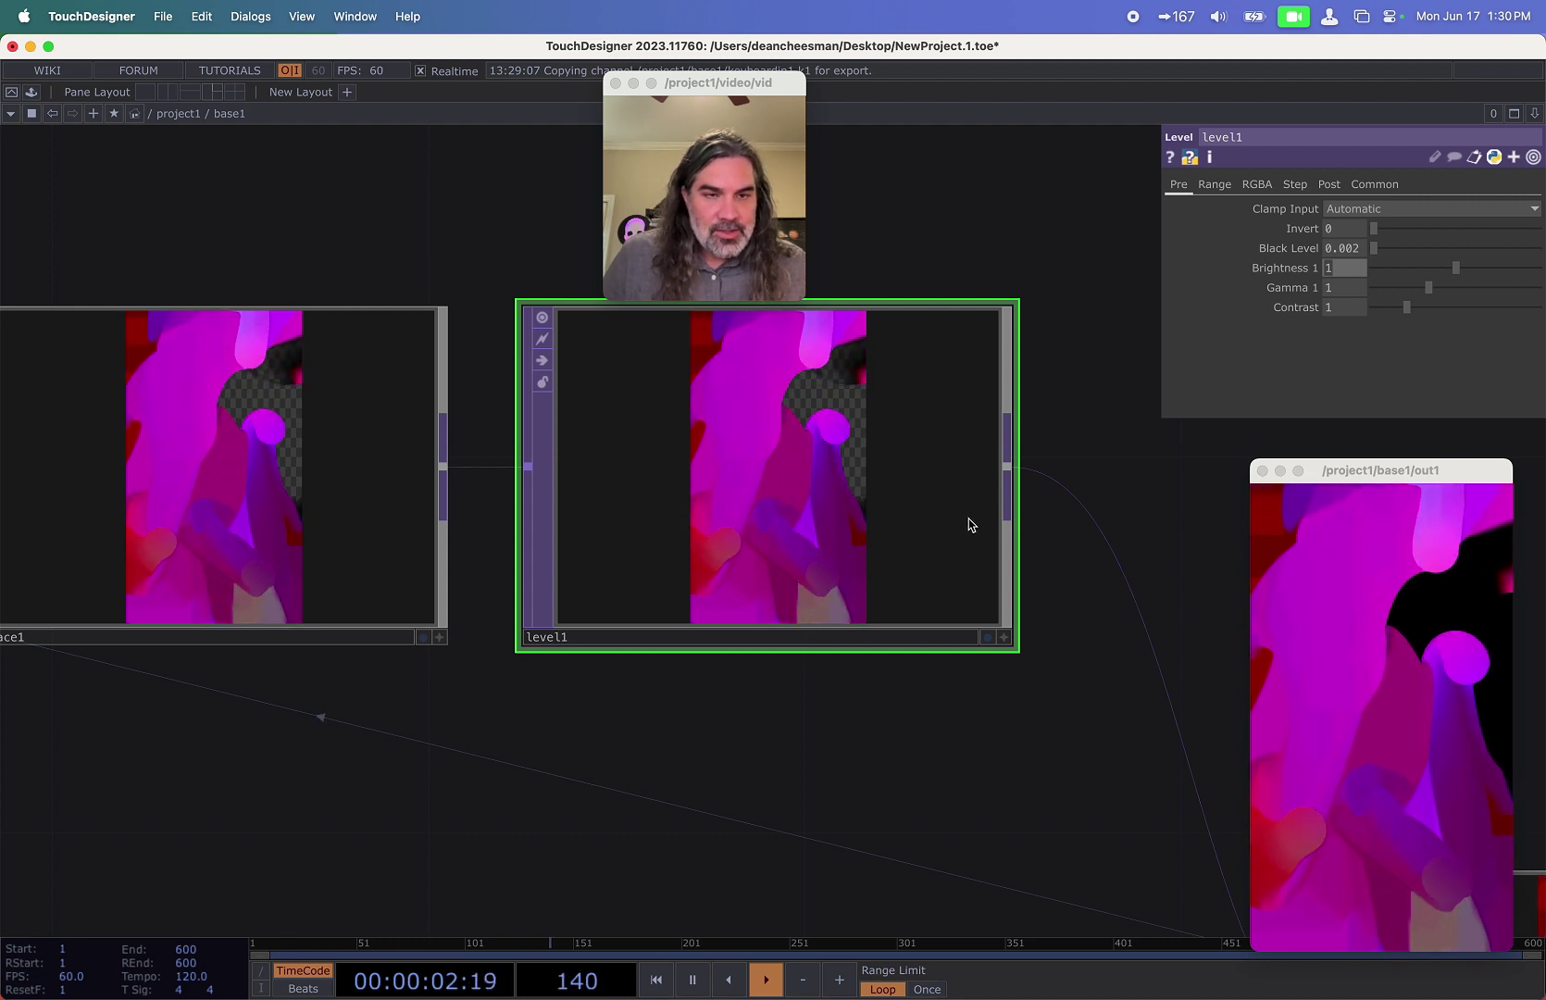
Examine the loop from feedback1 through displace1 and level1 to over1 alongside the out1 output.
{"action": "scroll", "coordinate": [977, 742], "scroll_direction": "right", "scroll_amount": 3}
{"action": "scroll", "coordinate": [983, 740], "scroll_direction": "down", "scroll_amount": 2}
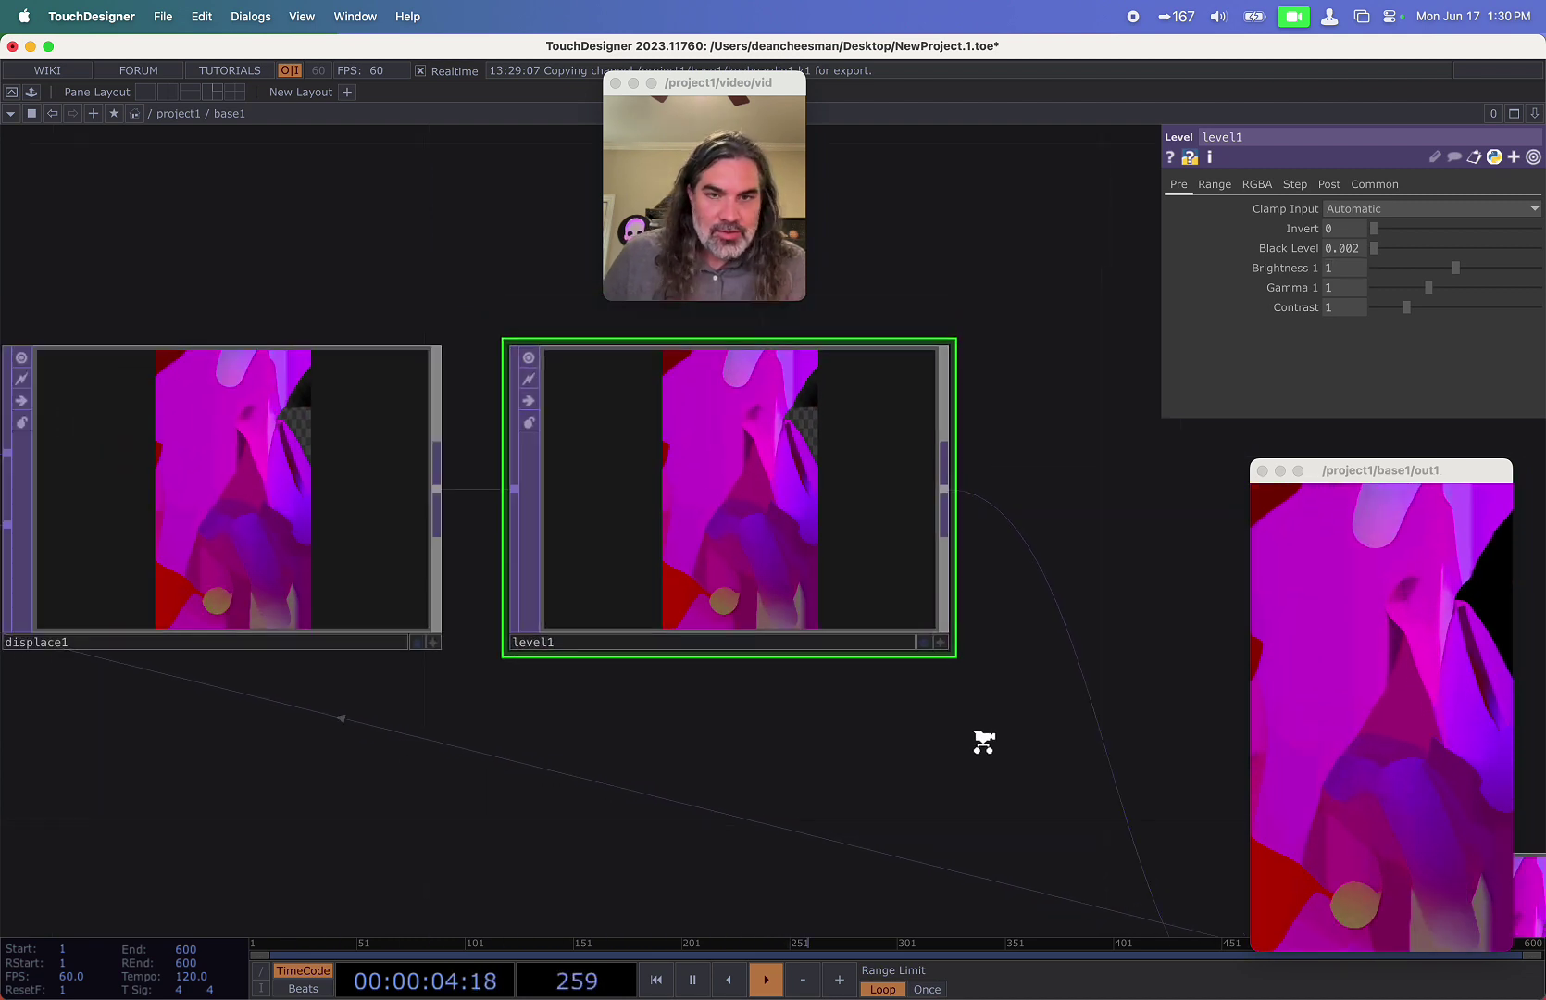
{"action": "scroll", "coordinate": [983, 745], "scroll_direction": "down", "scroll_amount": 2}
{"action": "left_click_drag", "start_coordinate": [981, 752], "coordinate": [694, 600]}
{"action": "scroll", "coordinate": [697, 597], "scroll_direction": "down", "scroll_amount": 2}
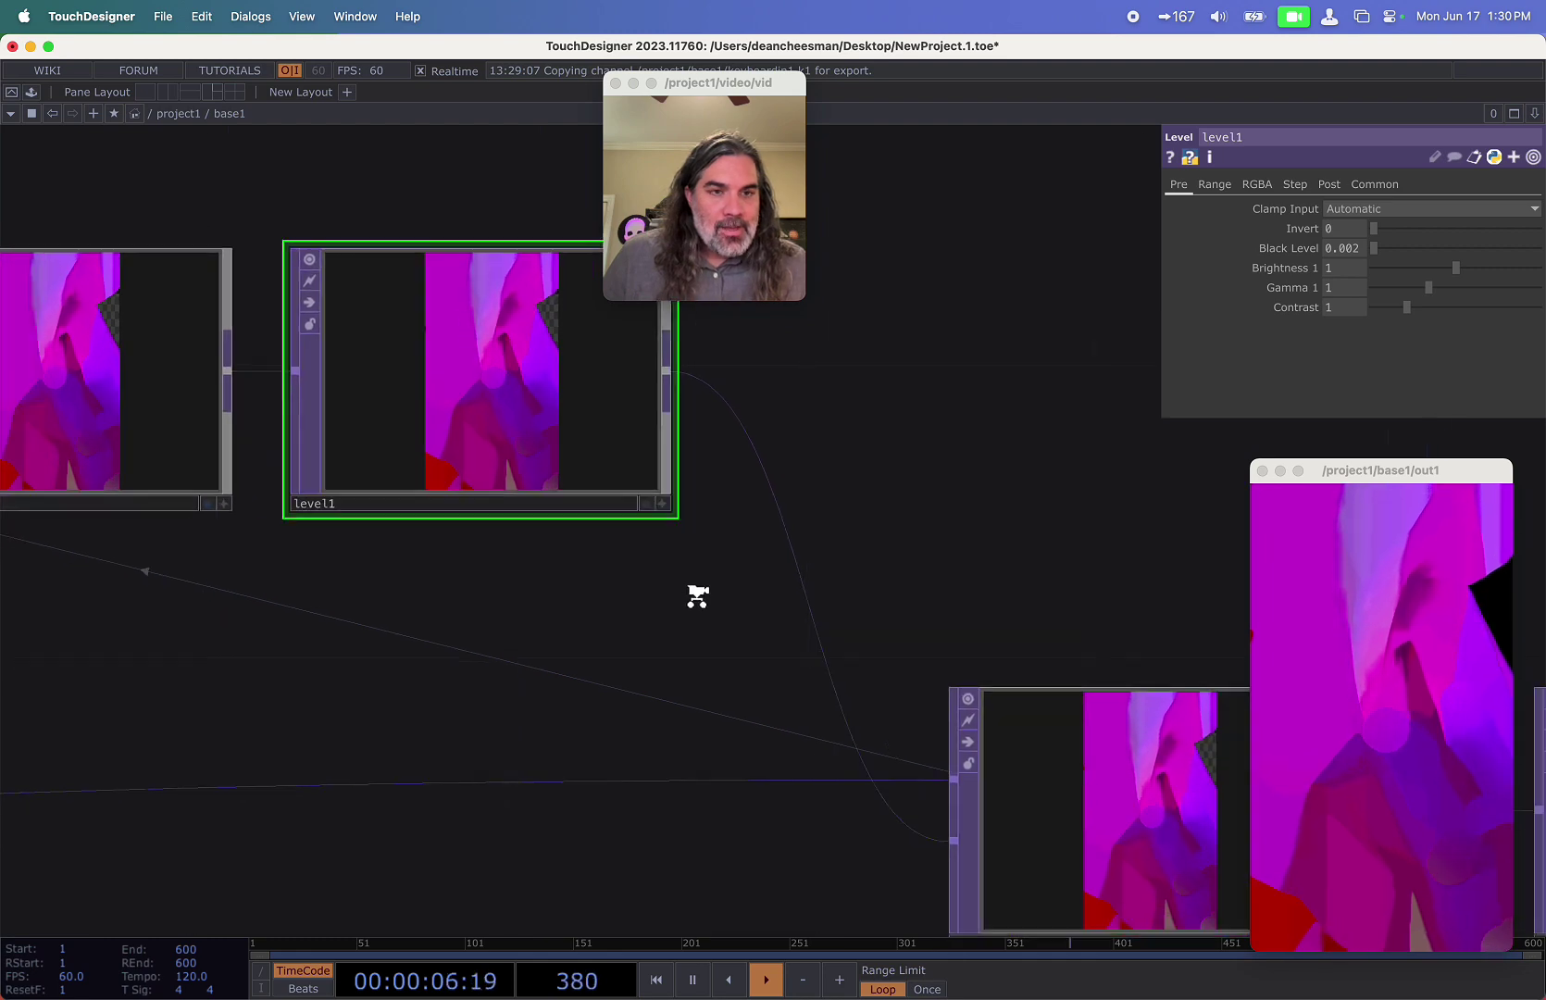
{"action": "scroll", "coordinate": [697, 596], "scroll_direction": "down", "scroll_amount": 1}
{"action": "left_click_drag", "start_coordinate": [614, 642], "coordinate": [849, 655]}
{"action": "scroll", "coordinate": [828, 649], "scroll_direction": "down", "scroll_amount": 1}
{"action": "scroll", "coordinate": [829, 649], "scroll_direction": "down", "scroll_amount": 1}
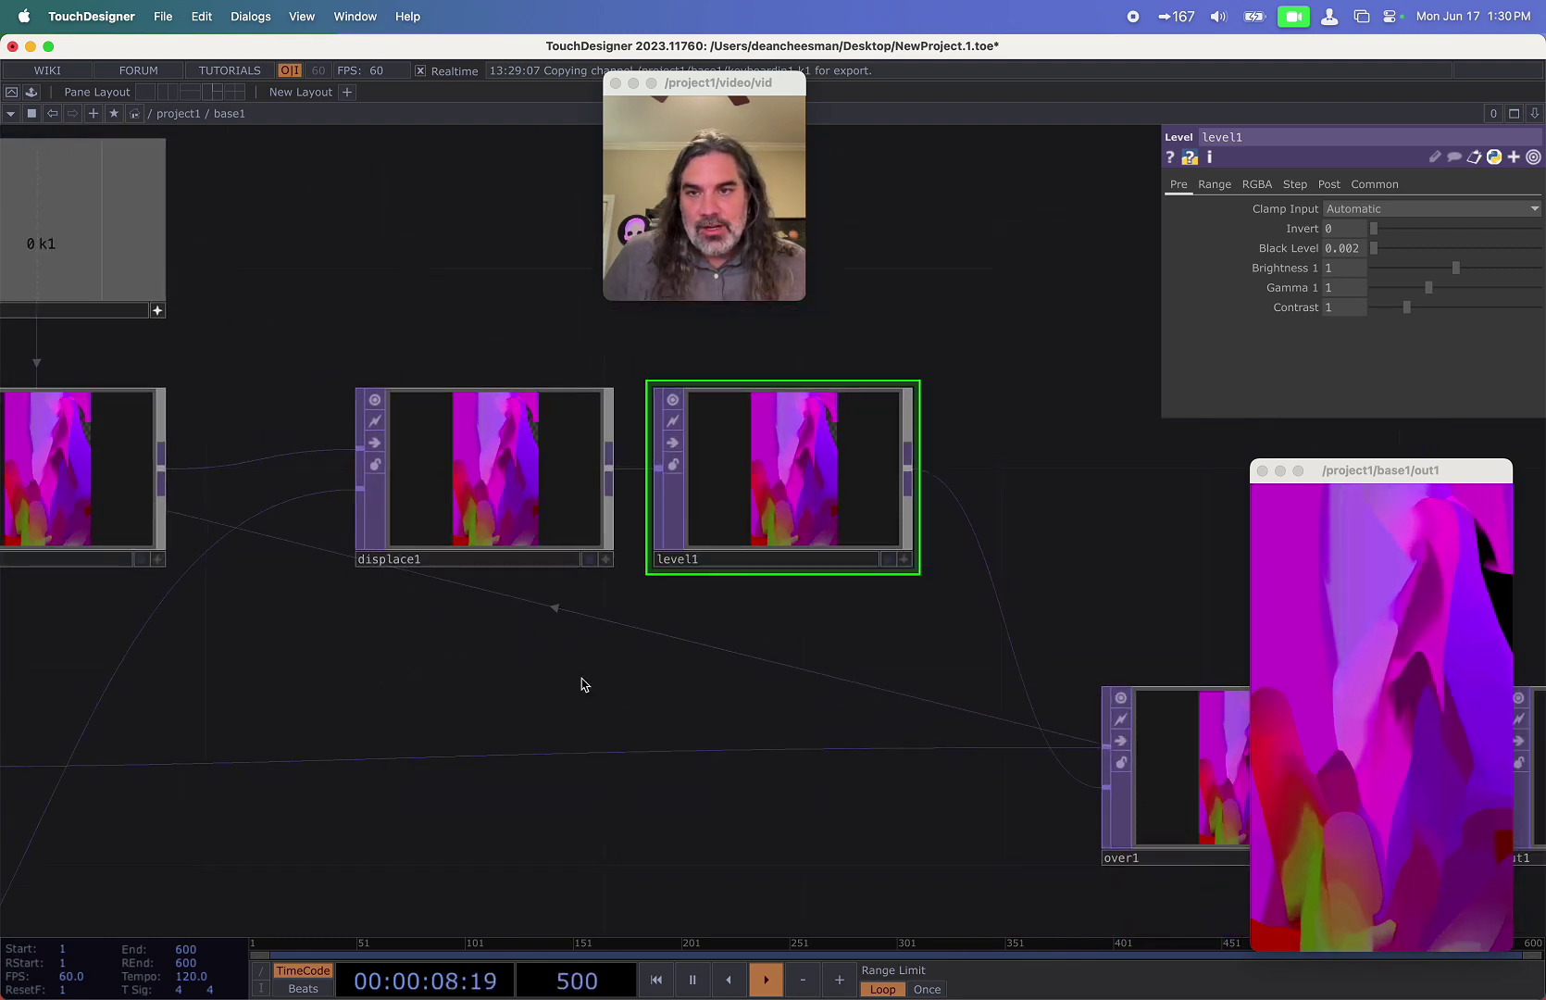
{"action": "left_click_drag", "start_coordinate": [583, 685], "coordinate": [736, 672]}
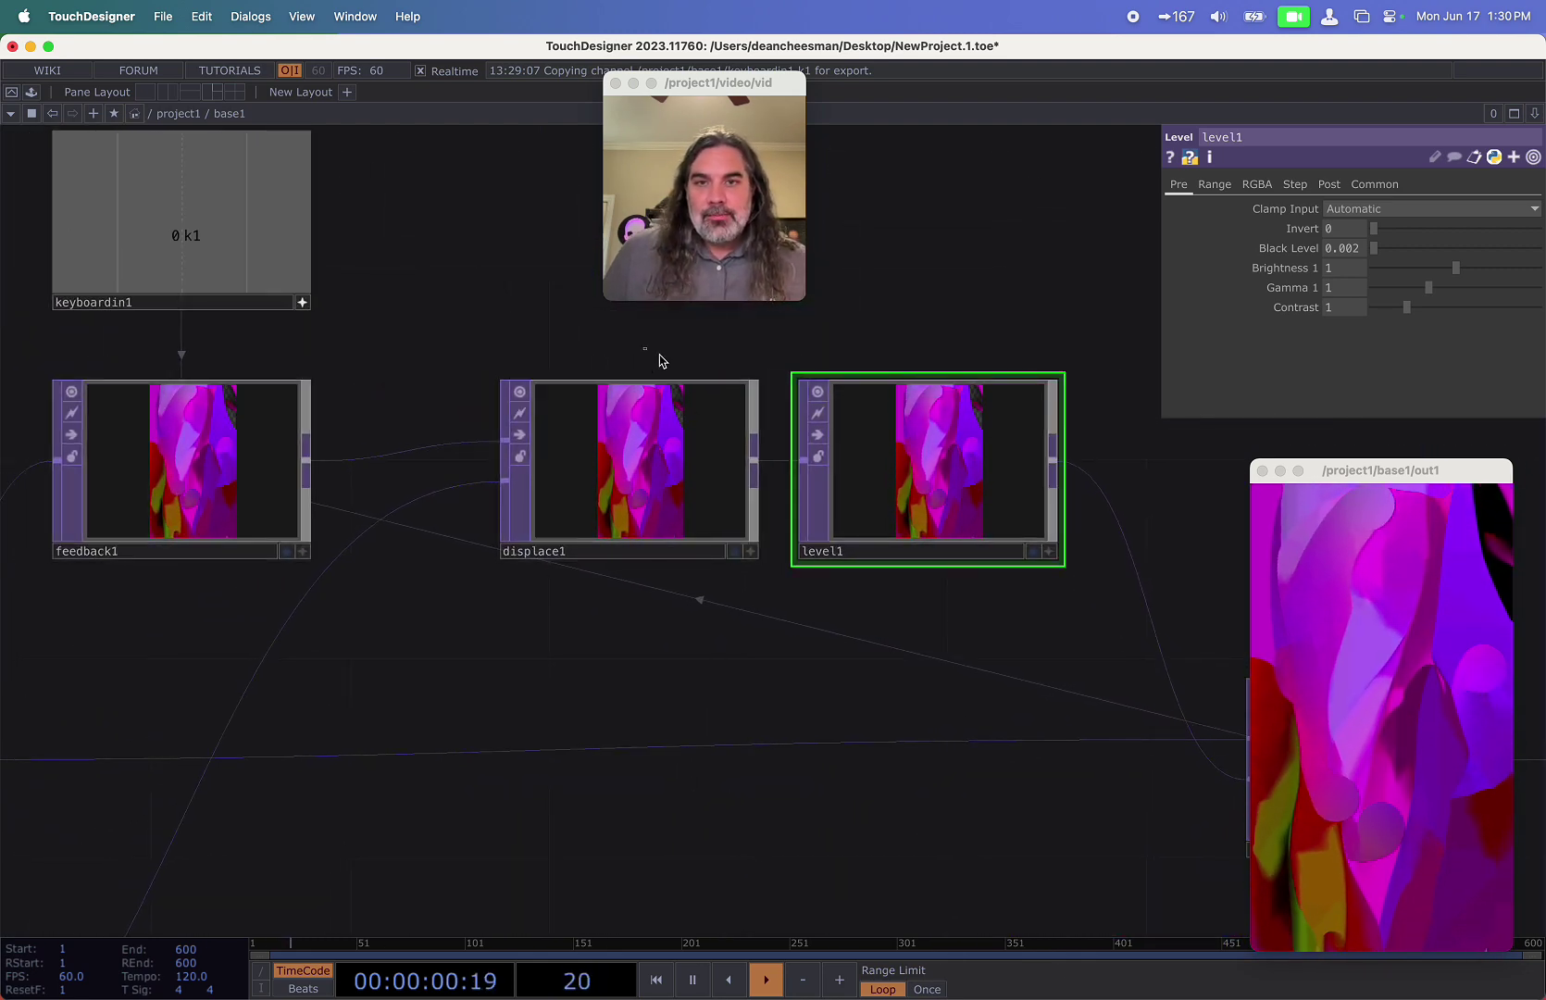
Insert a Blur TOP on the wire between feedback1 and displace1 and reset the feedback loop.
{"action": "left_click_drag", "start_coordinate": [659, 355], "coordinate": [837, 477]}
{"action": "left_click_drag", "start_coordinate": [678, 485], "coordinate": [877, 485]}
{"action": "left_click", "coordinate": [460, 453]}
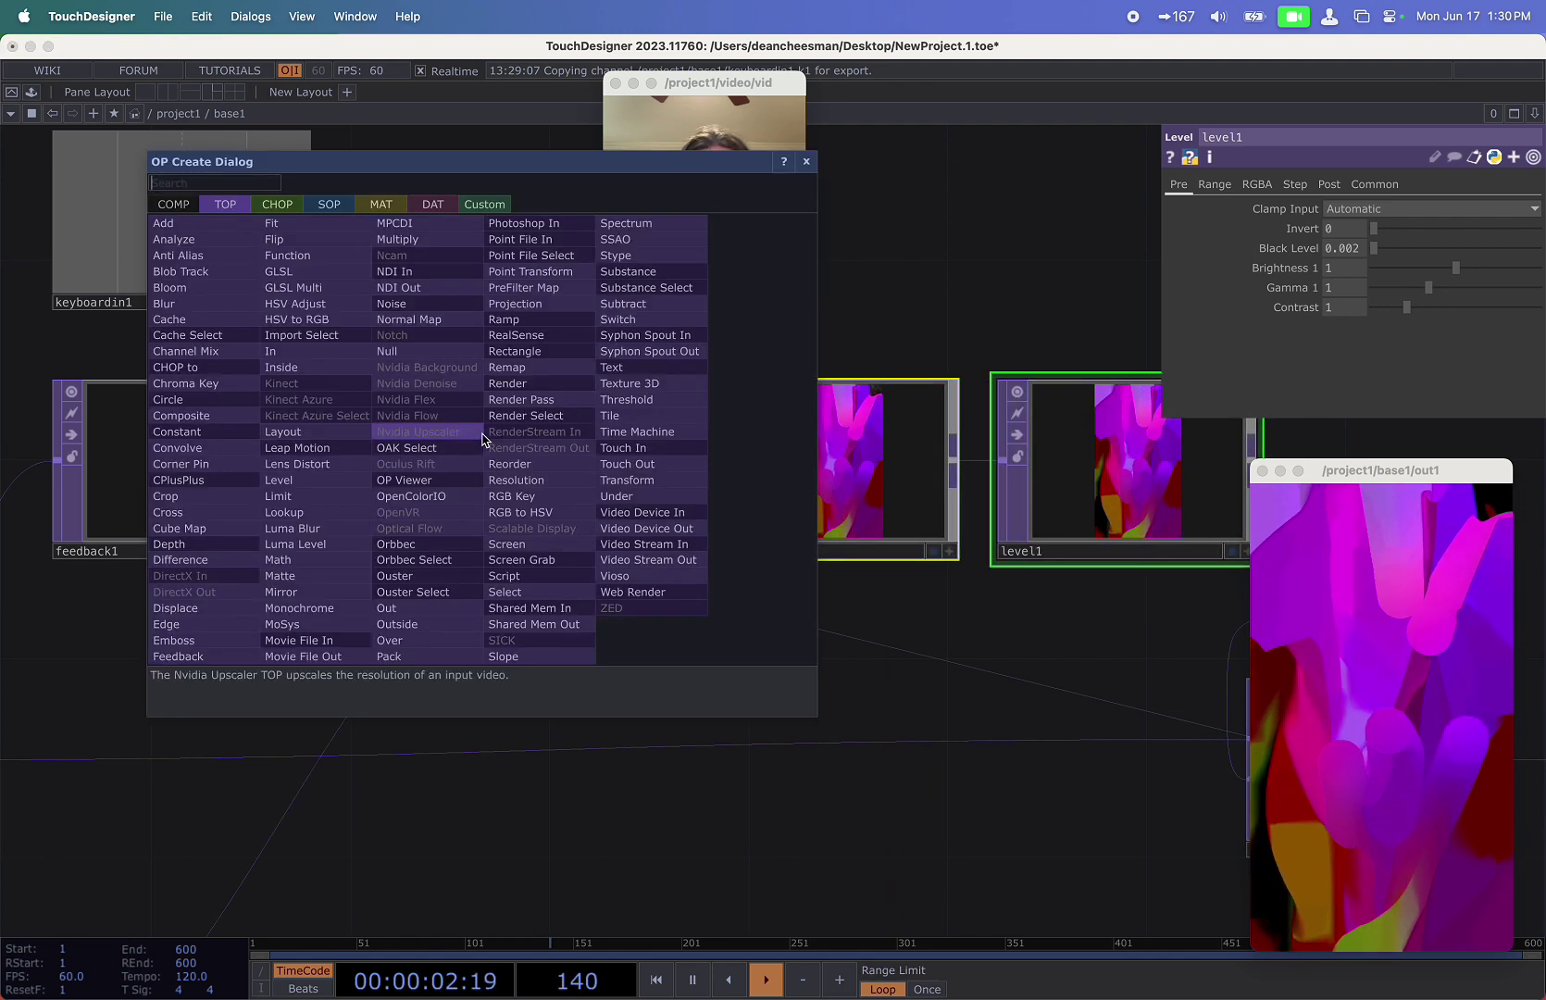
{"action": "left_click", "coordinate": [206, 302]}
{"action": "left_click", "coordinate": [532, 419]}
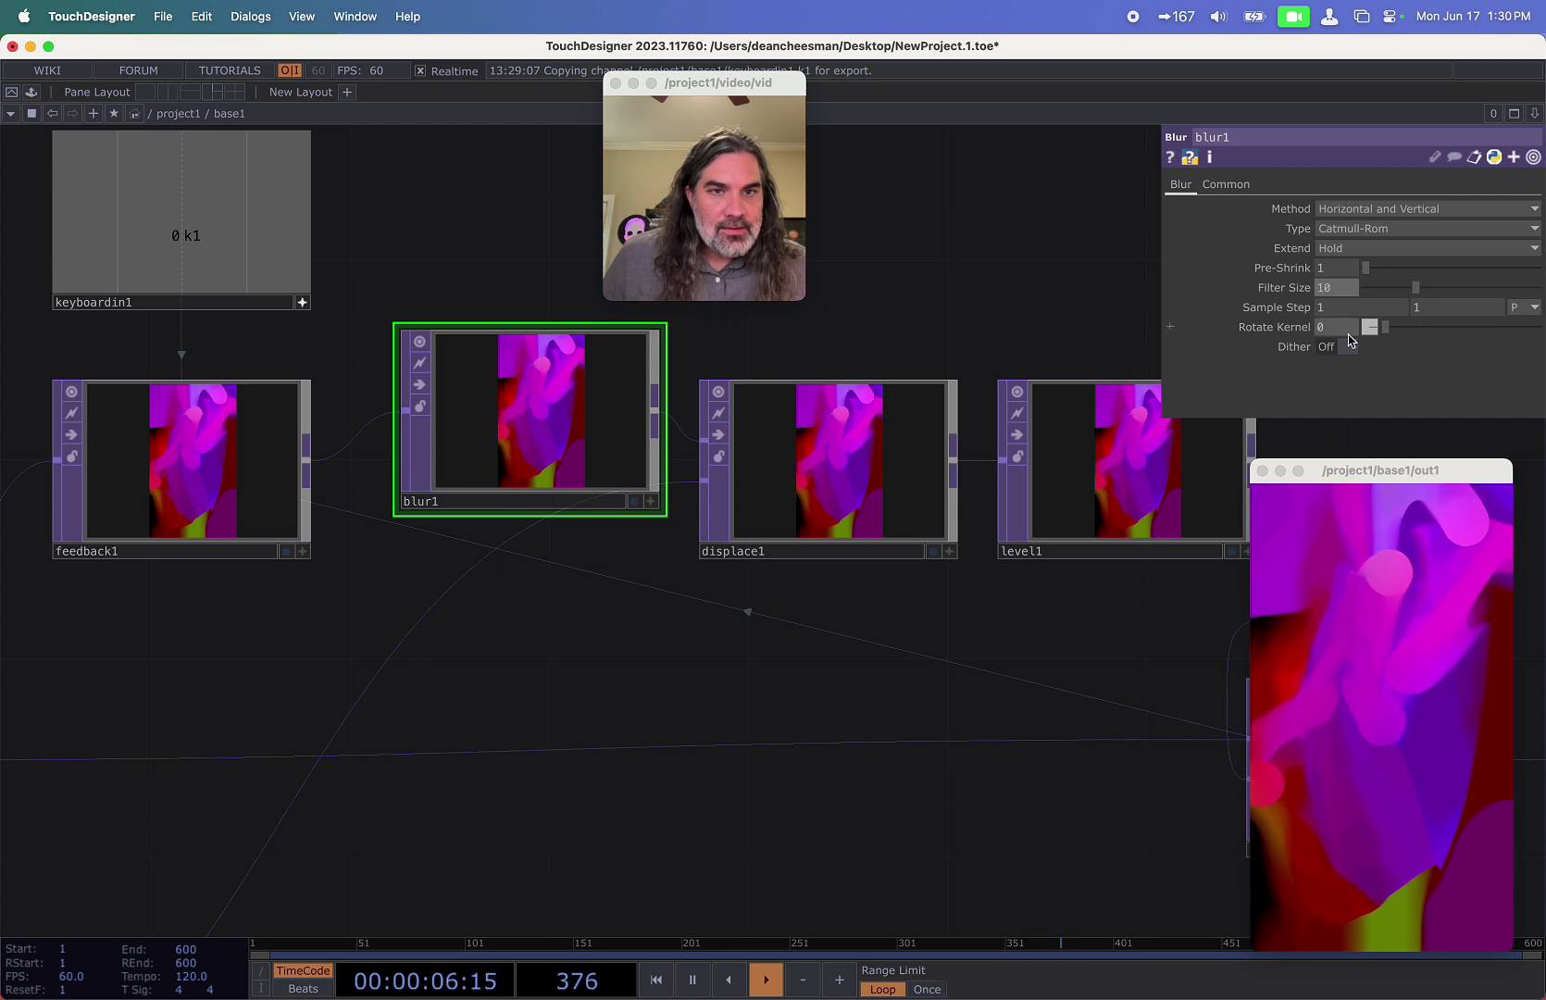
{"action": "key", "text": "1"}
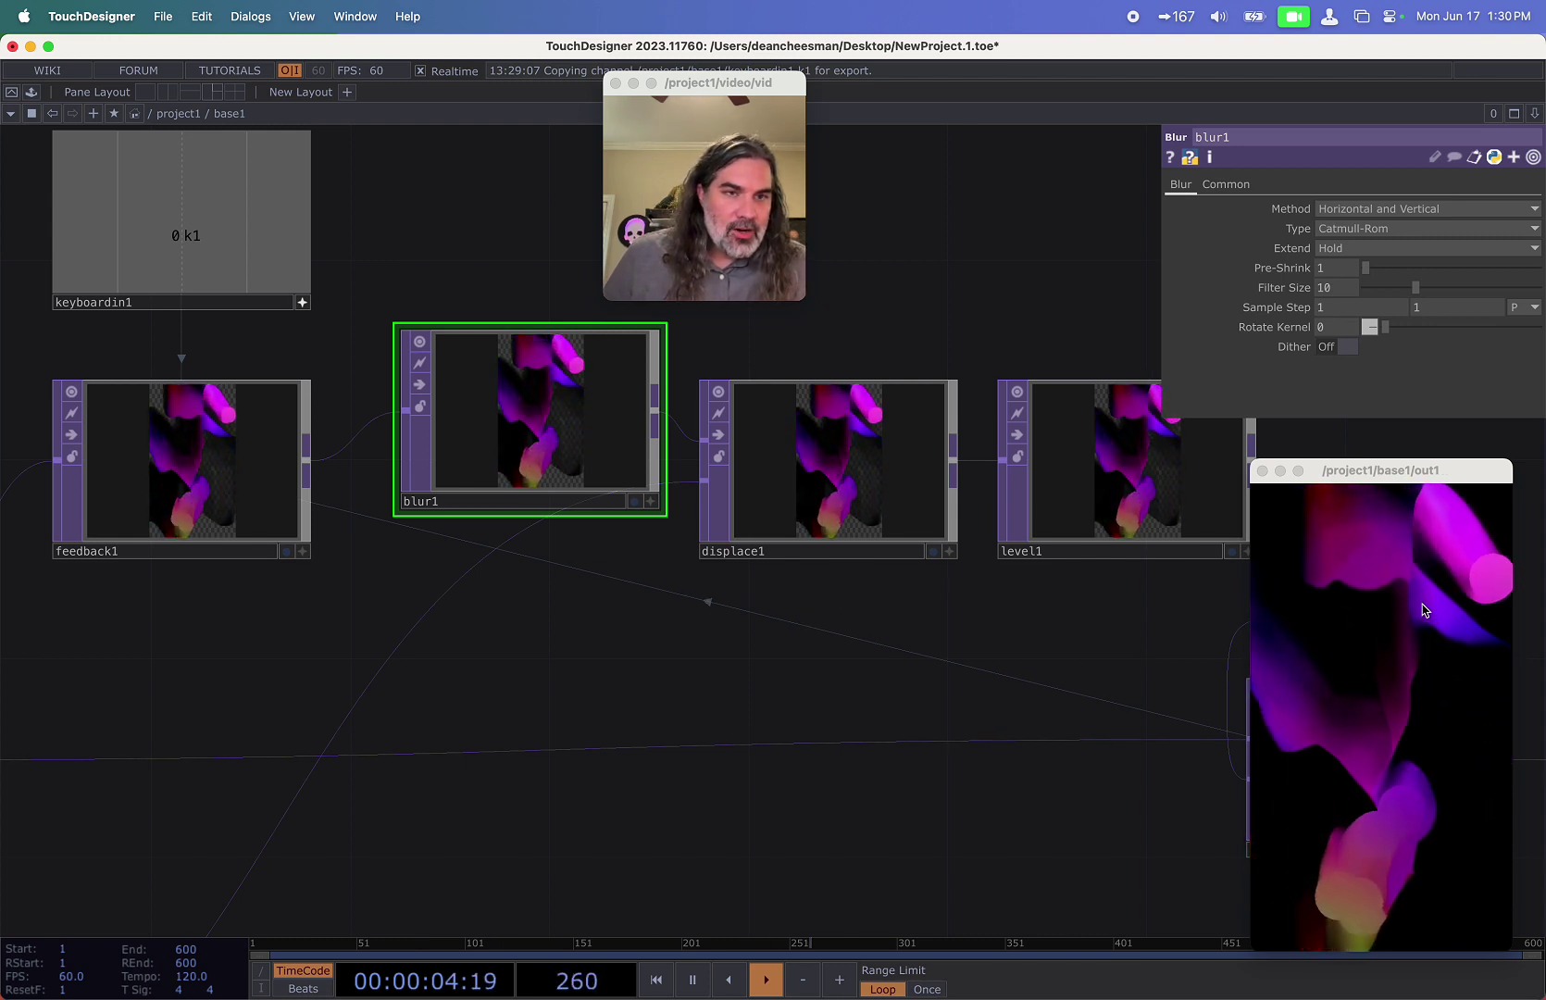
Go up to the project1 network and rename the base1 component as output_effect.
{"action": "middle_click_drag", "start_coordinate": [607, 657], "coordinate": [525, 646]}
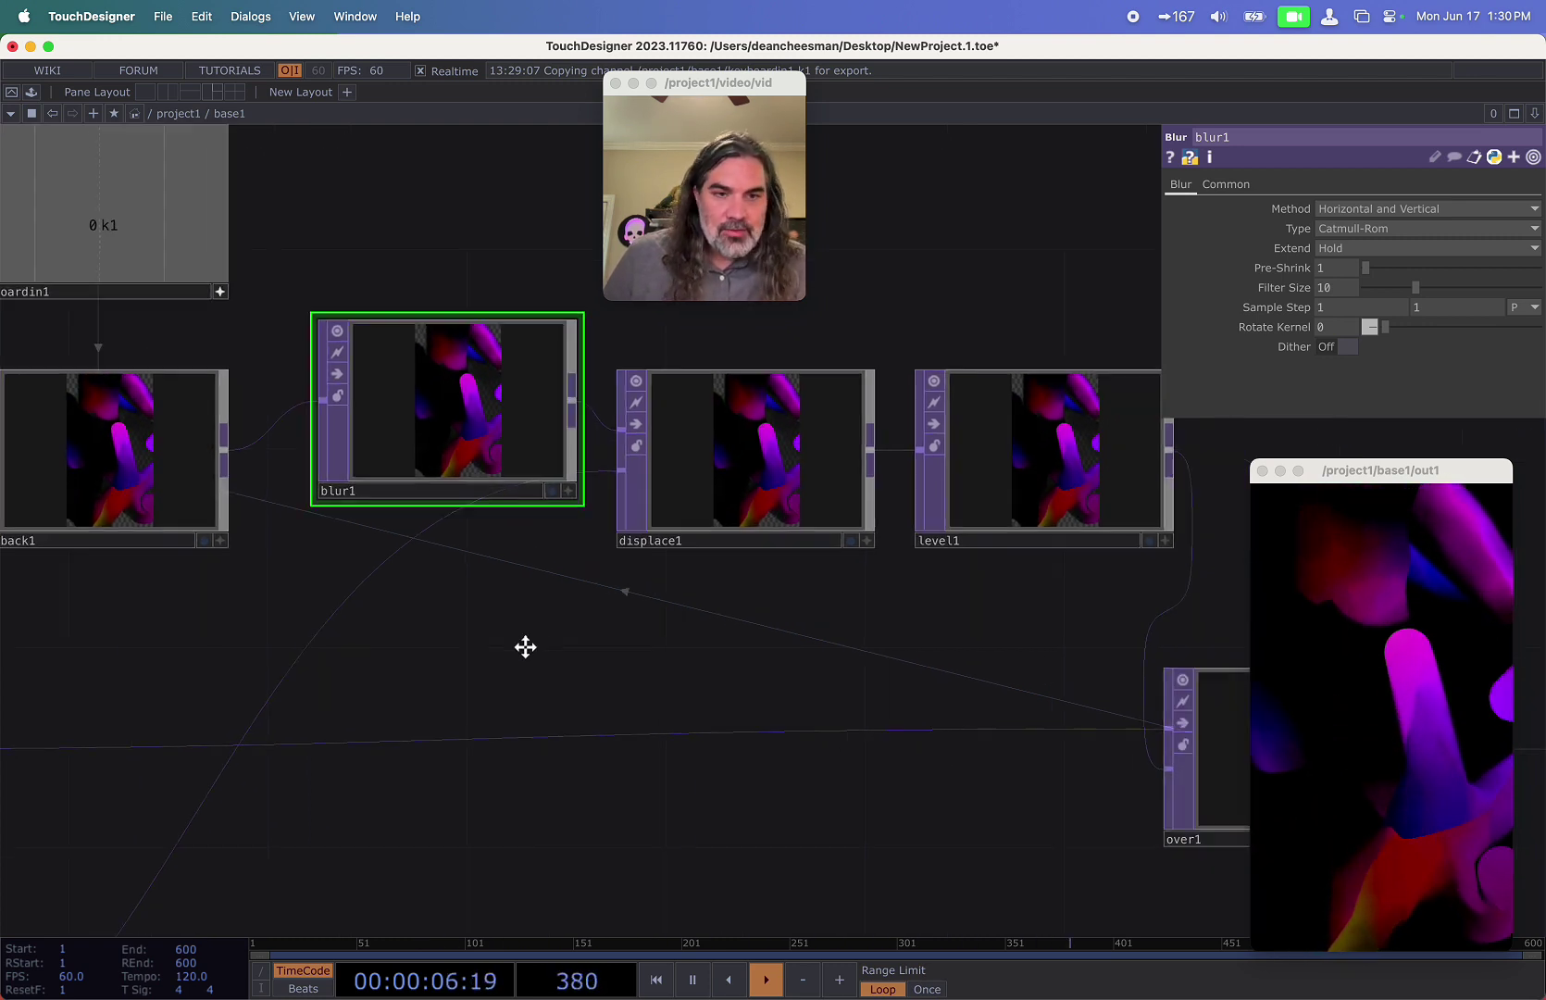
{"action": "left_click_drag", "start_coordinate": [525, 646], "coordinate": [368, 637]}
{"action": "scroll", "coordinate": [517, 653], "scroll_direction": "down", "scroll_amount": 8}
{"action": "left_click_drag", "start_coordinate": [595, 753], "coordinate": [686, 762]}
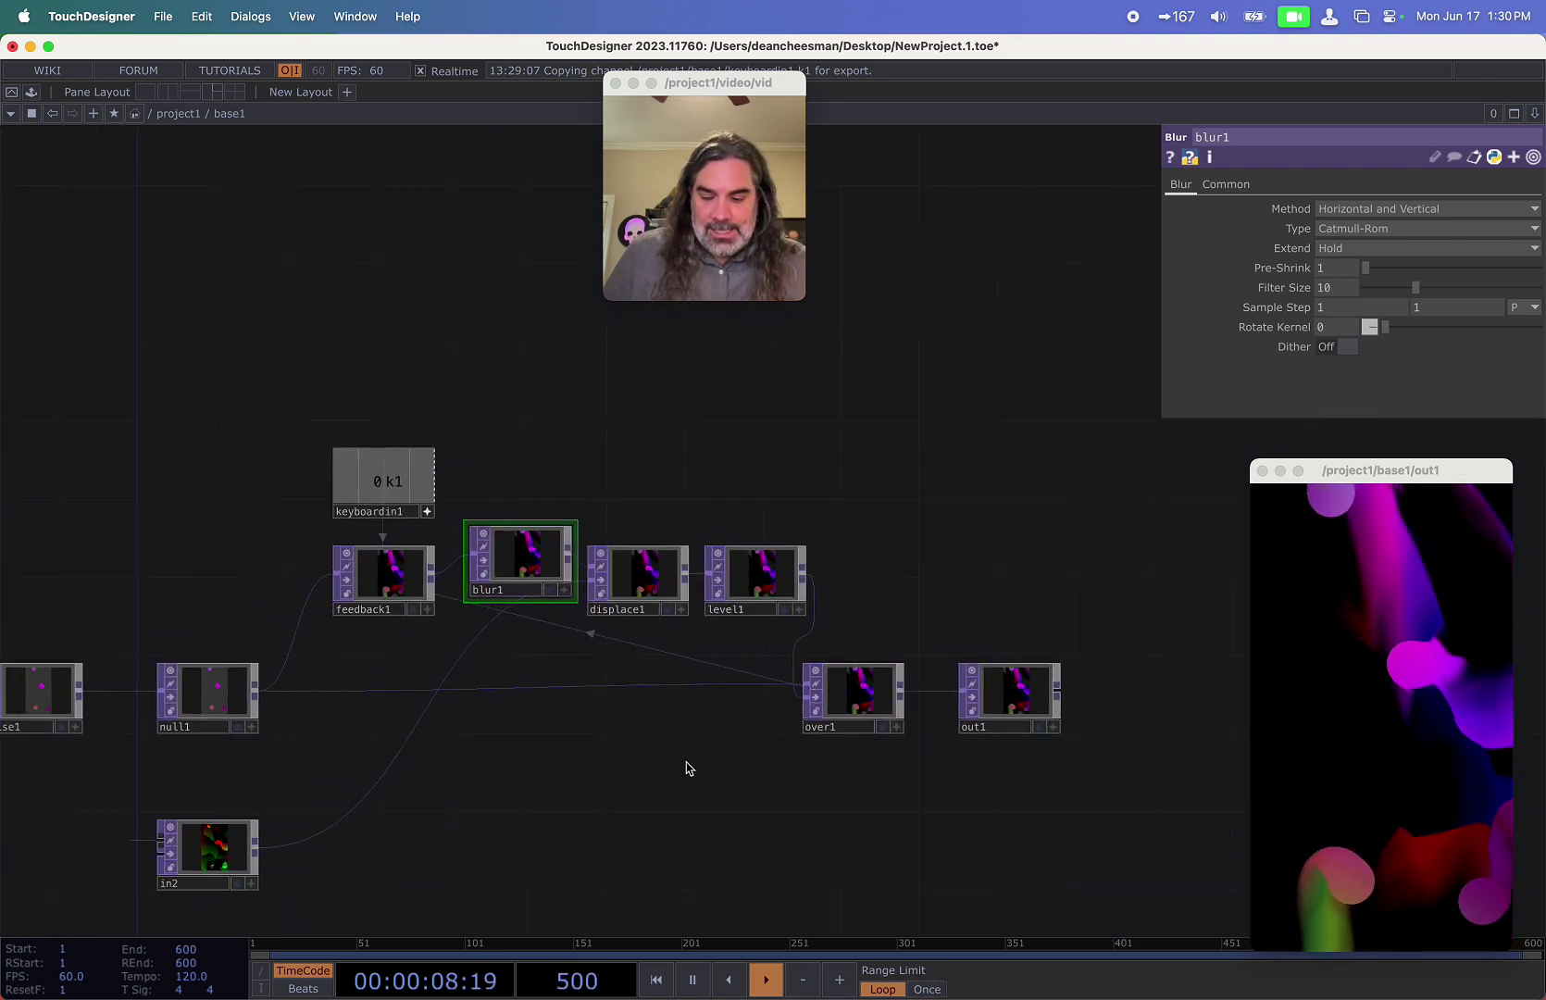
{"action": "scroll", "coordinate": [687, 766], "scroll_direction": "down", "scroll_amount": 3}
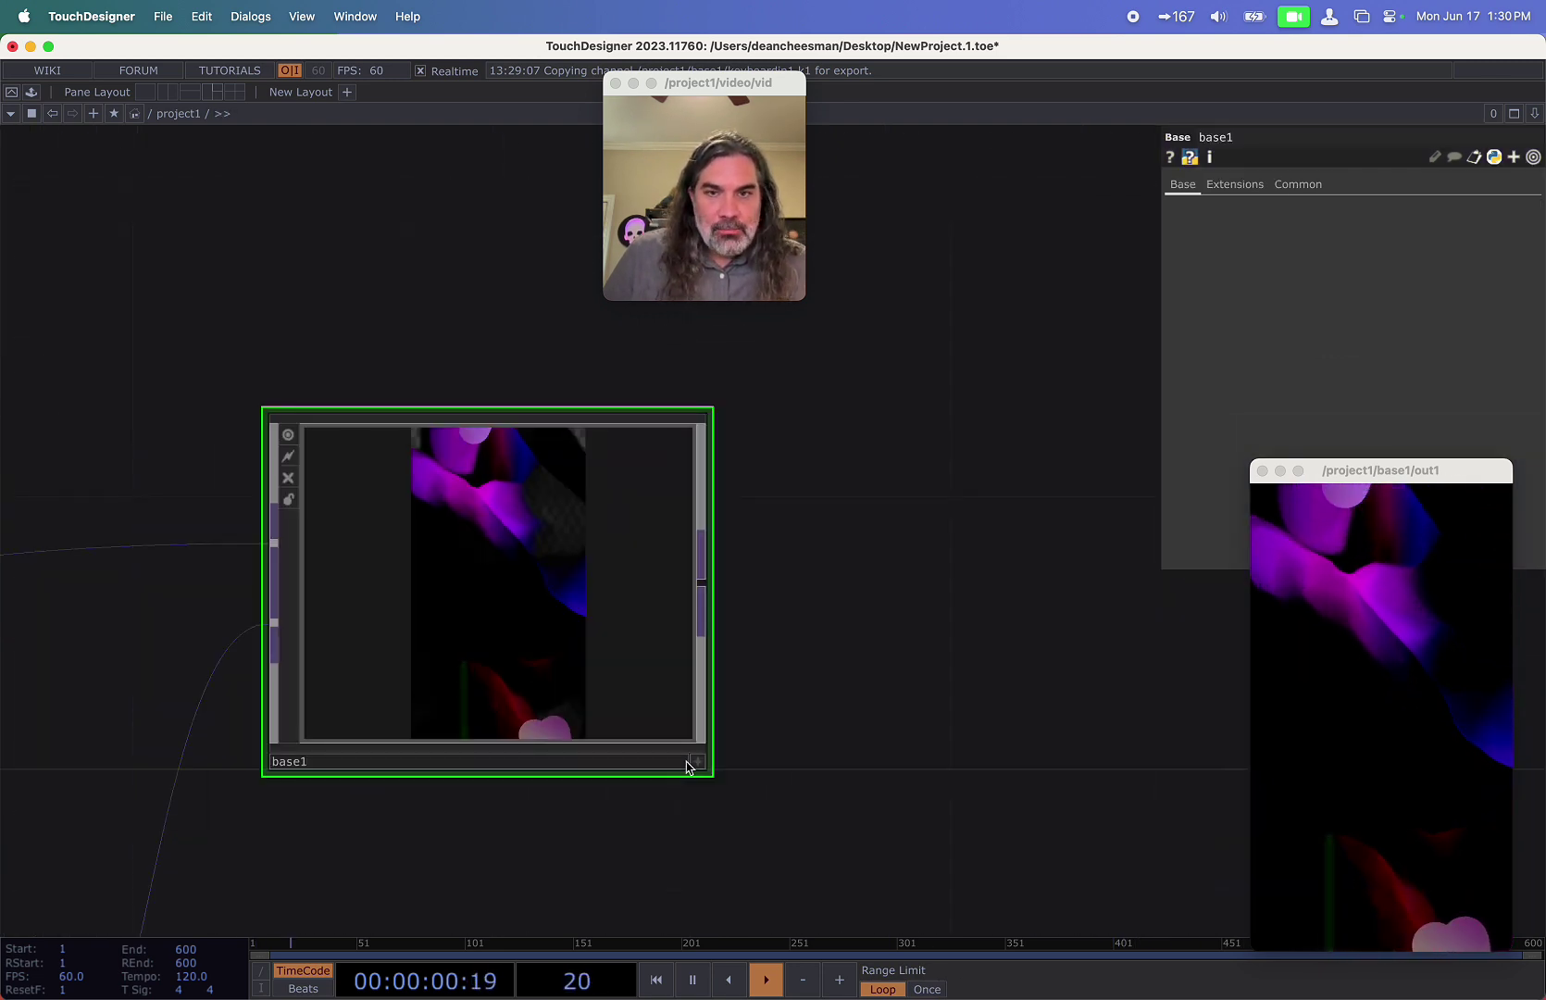
{"action": "scroll", "coordinate": [764, 689], "scroll_direction": "down", "scroll_amount": 3}
{"action": "middle_click_drag", "start_coordinate": [766, 693], "coordinate": [977, 639]}
{"action": "scroll", "coordinate": [960, 664], "scroll_direction": "down", "scroll_amount": 5}
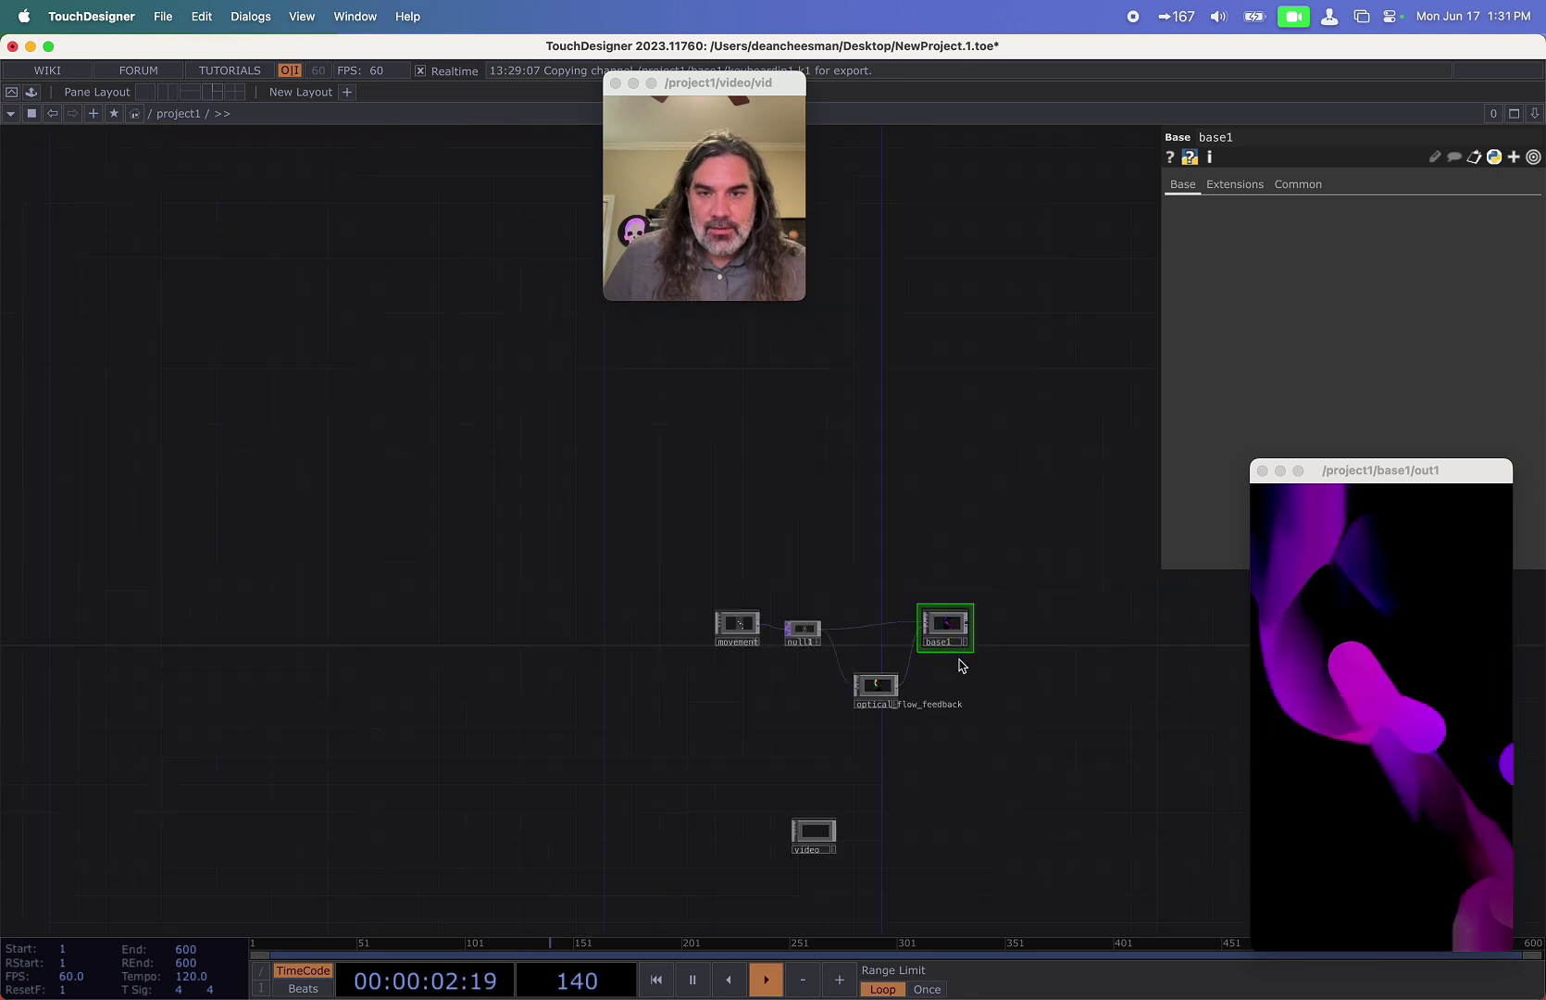
{"action": "scroll", "coordinate": [960, 665], "scroll_direction": "up", "scroll_amount": 3}
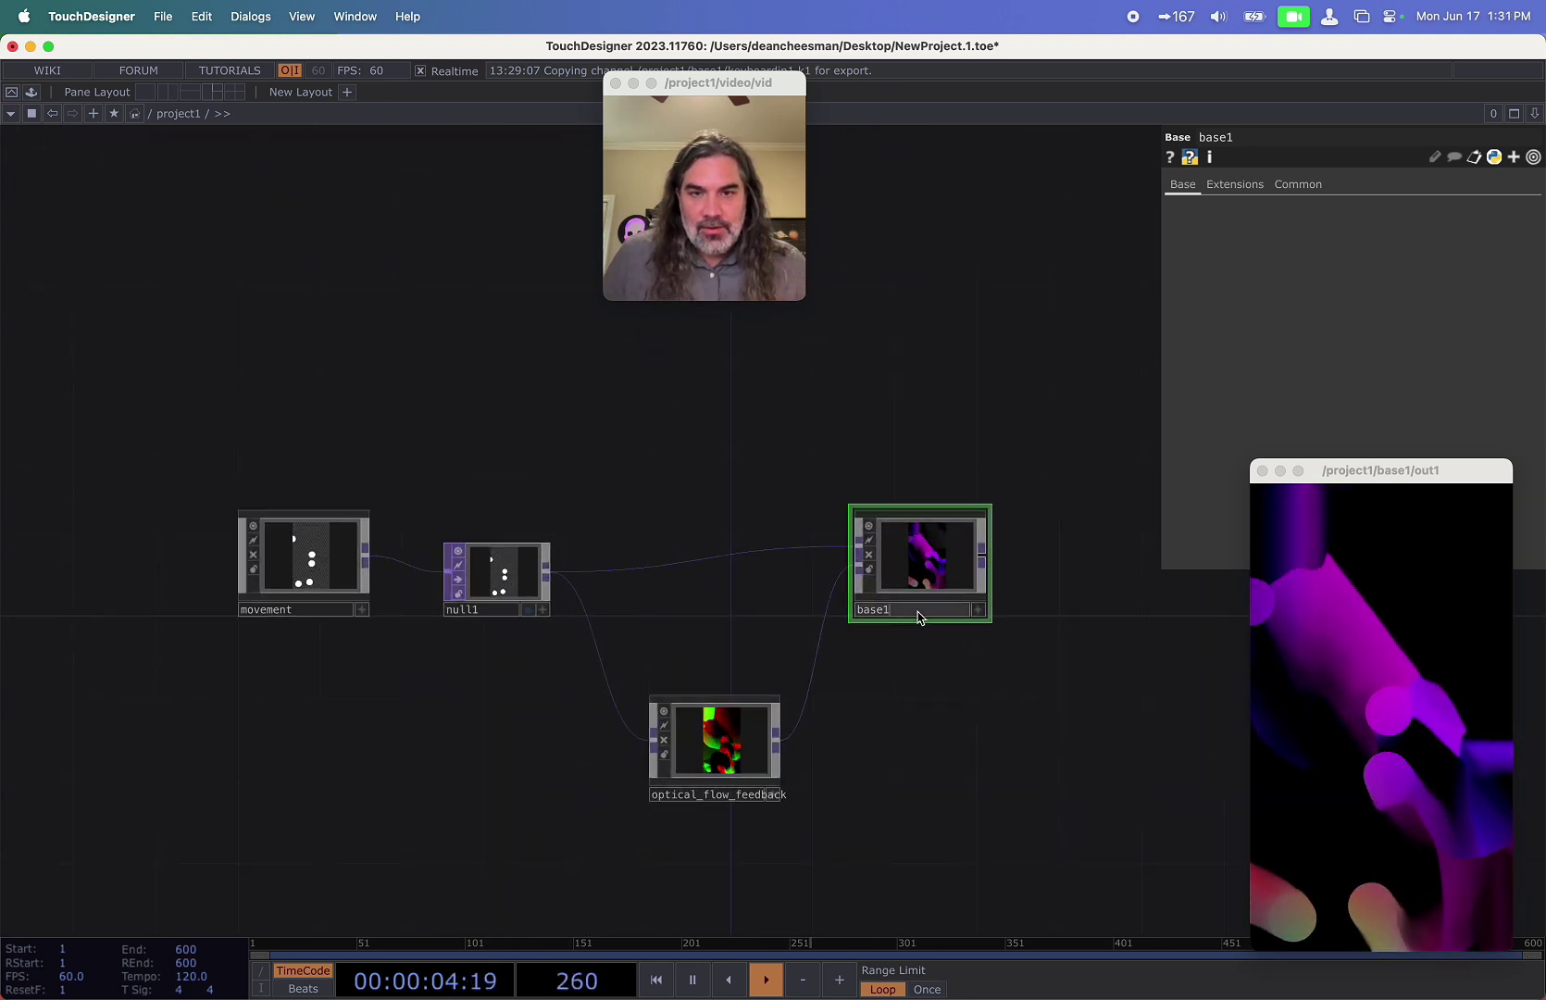
{"action": "key", "text": "BackSpace"}
{"action": "key", "text": "BackSpace"}
{"action": "key", "text": "BackSpace"}
{"action": "key", "text": "BackSpace"}
{"action": "key", "text": "BackSpace"}
{"action": "type", "text": "output_effect"}
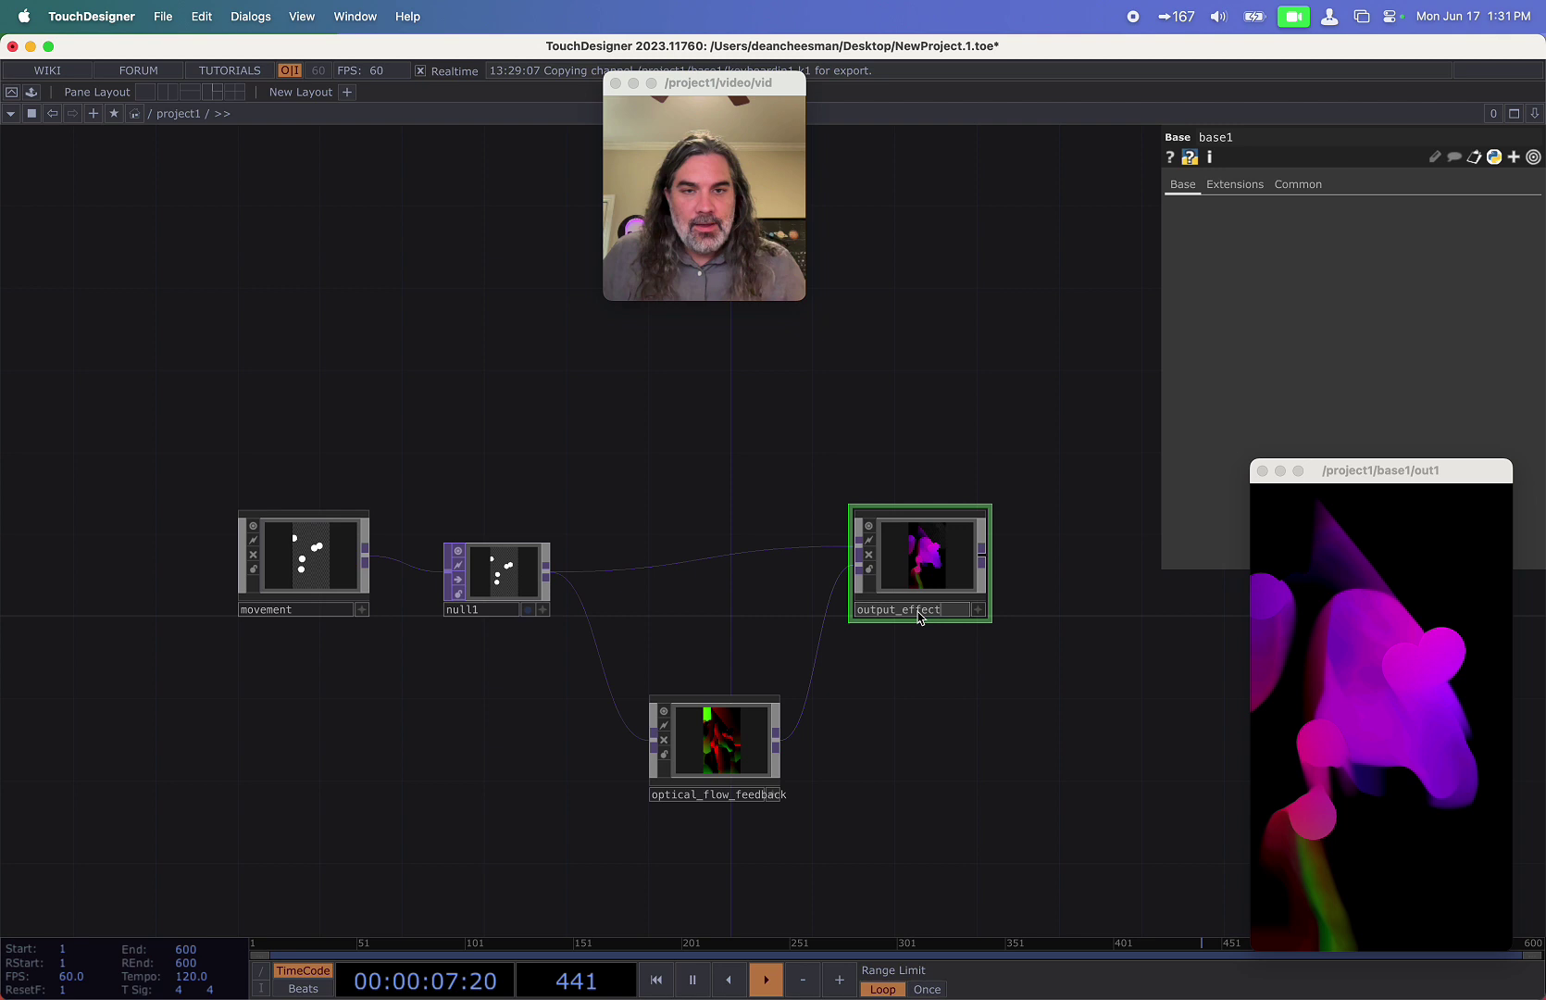
{"action": "key", "text": "Return"}
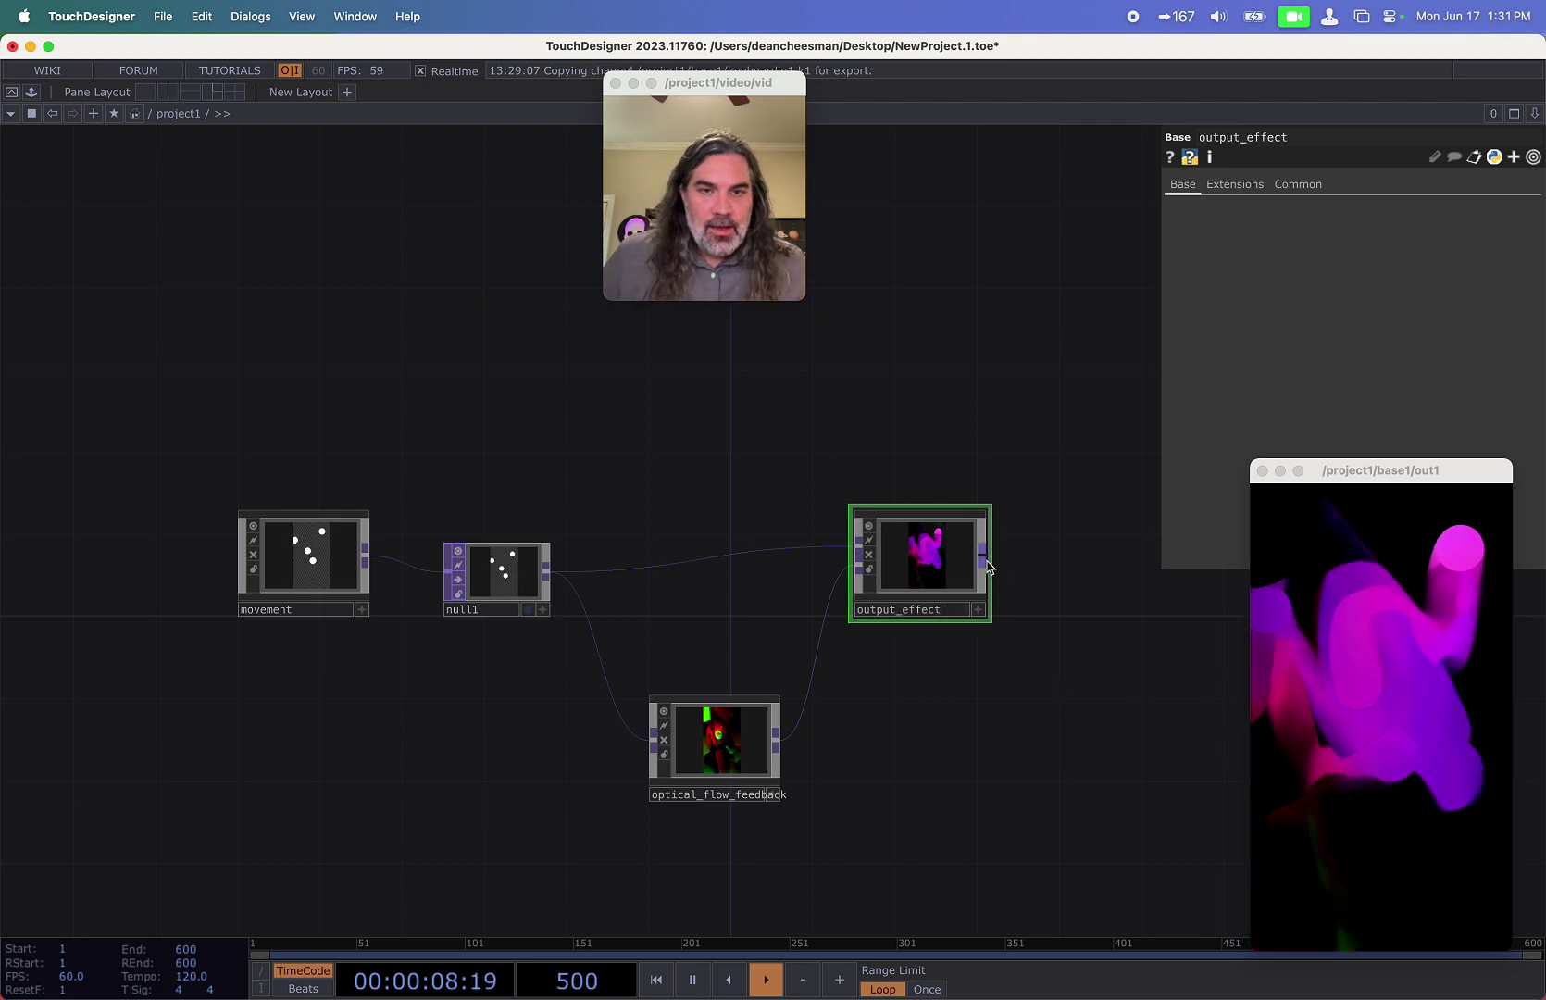
Add an Out TOP connected to the output of output_effect.
{"action": "key", "text": "Tab"}
{"action": "left_click", "coordinate": [979, 735]}
{"action": "left_click", "coordinate": [1099, 581]}
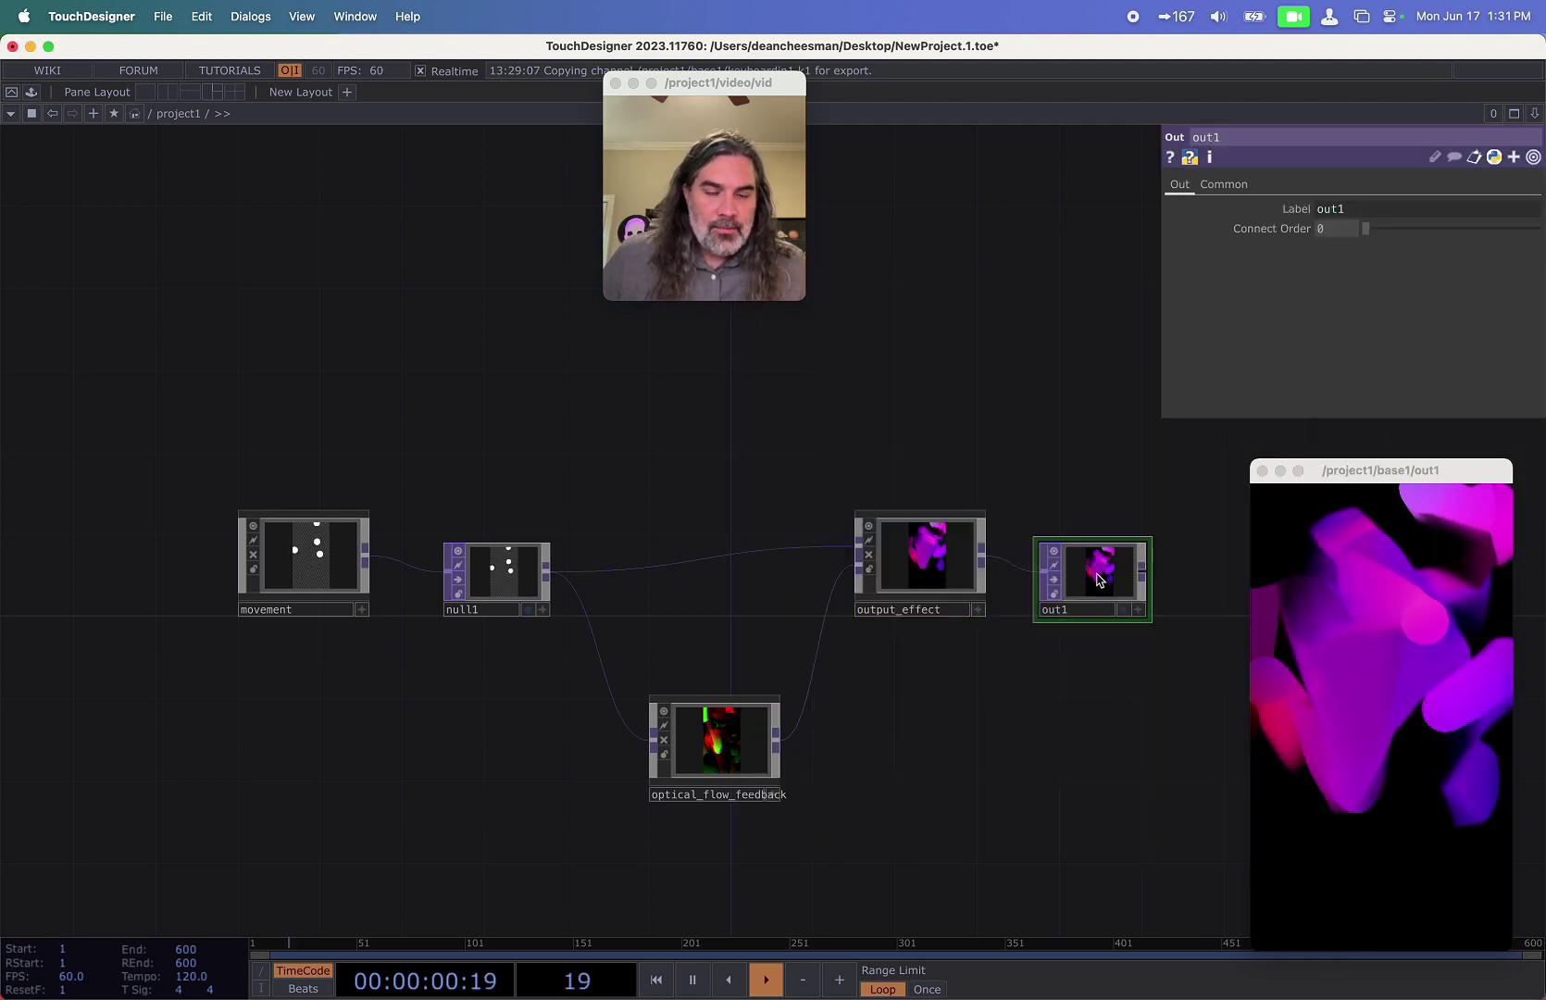
Go up to the root network and set the project1 container's Width to 1080 and Height to 1920.
{"action": "key", "text": "u"}
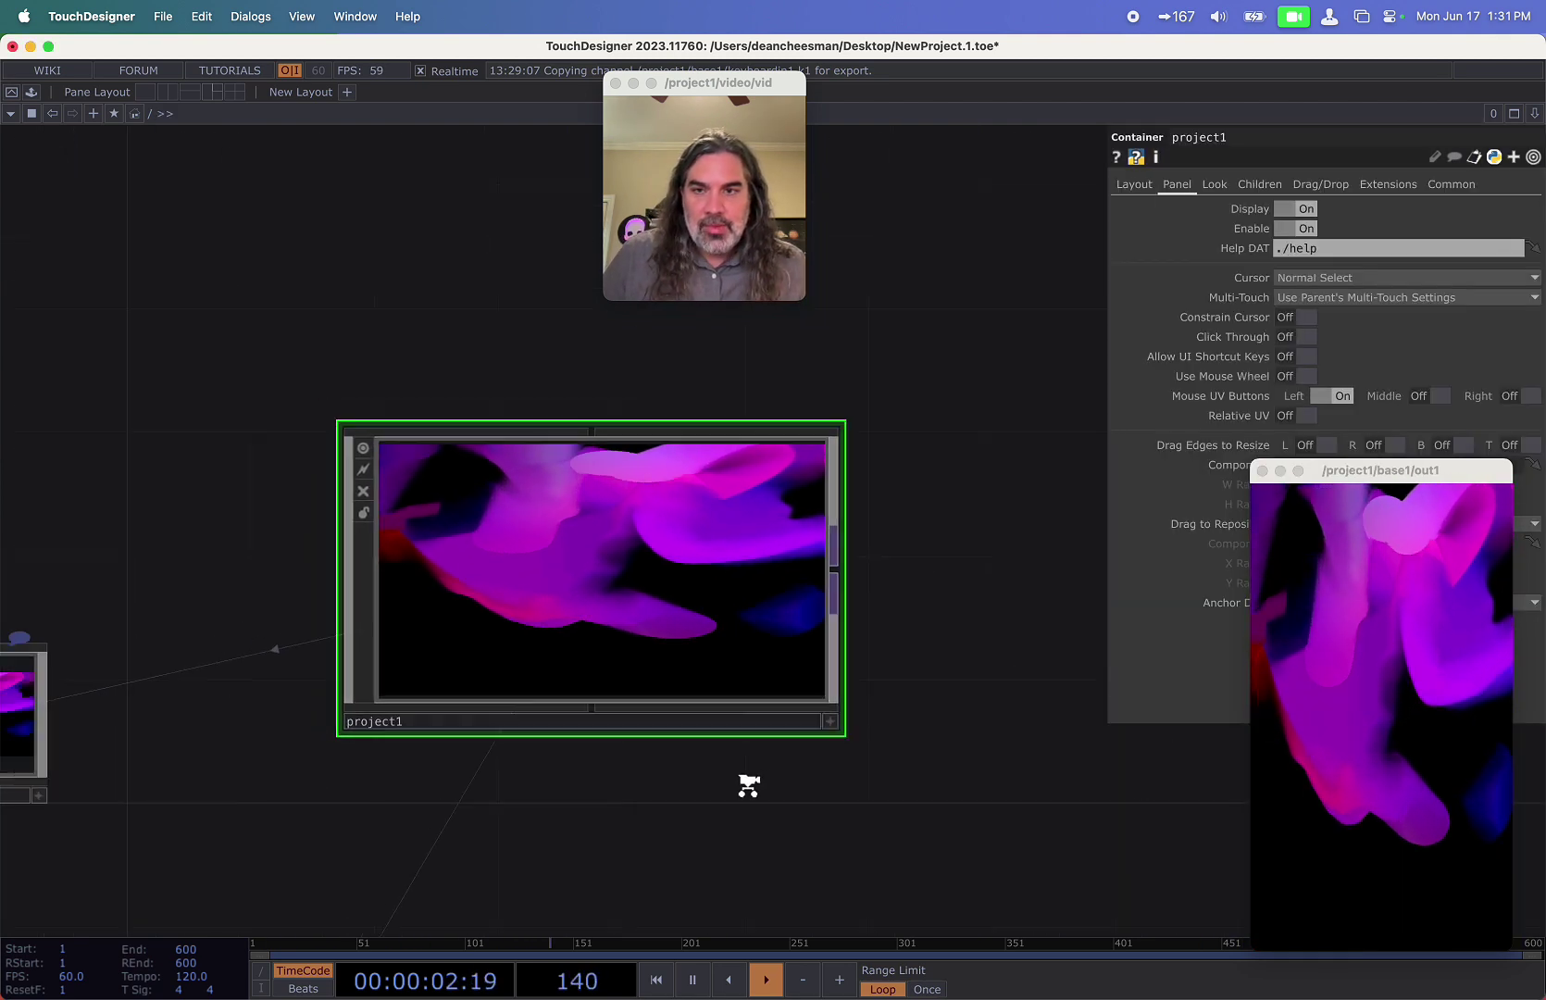
{"action": "left_click_drag", "start_coordinate": [783, 797], "coordinate": [835, 793]}
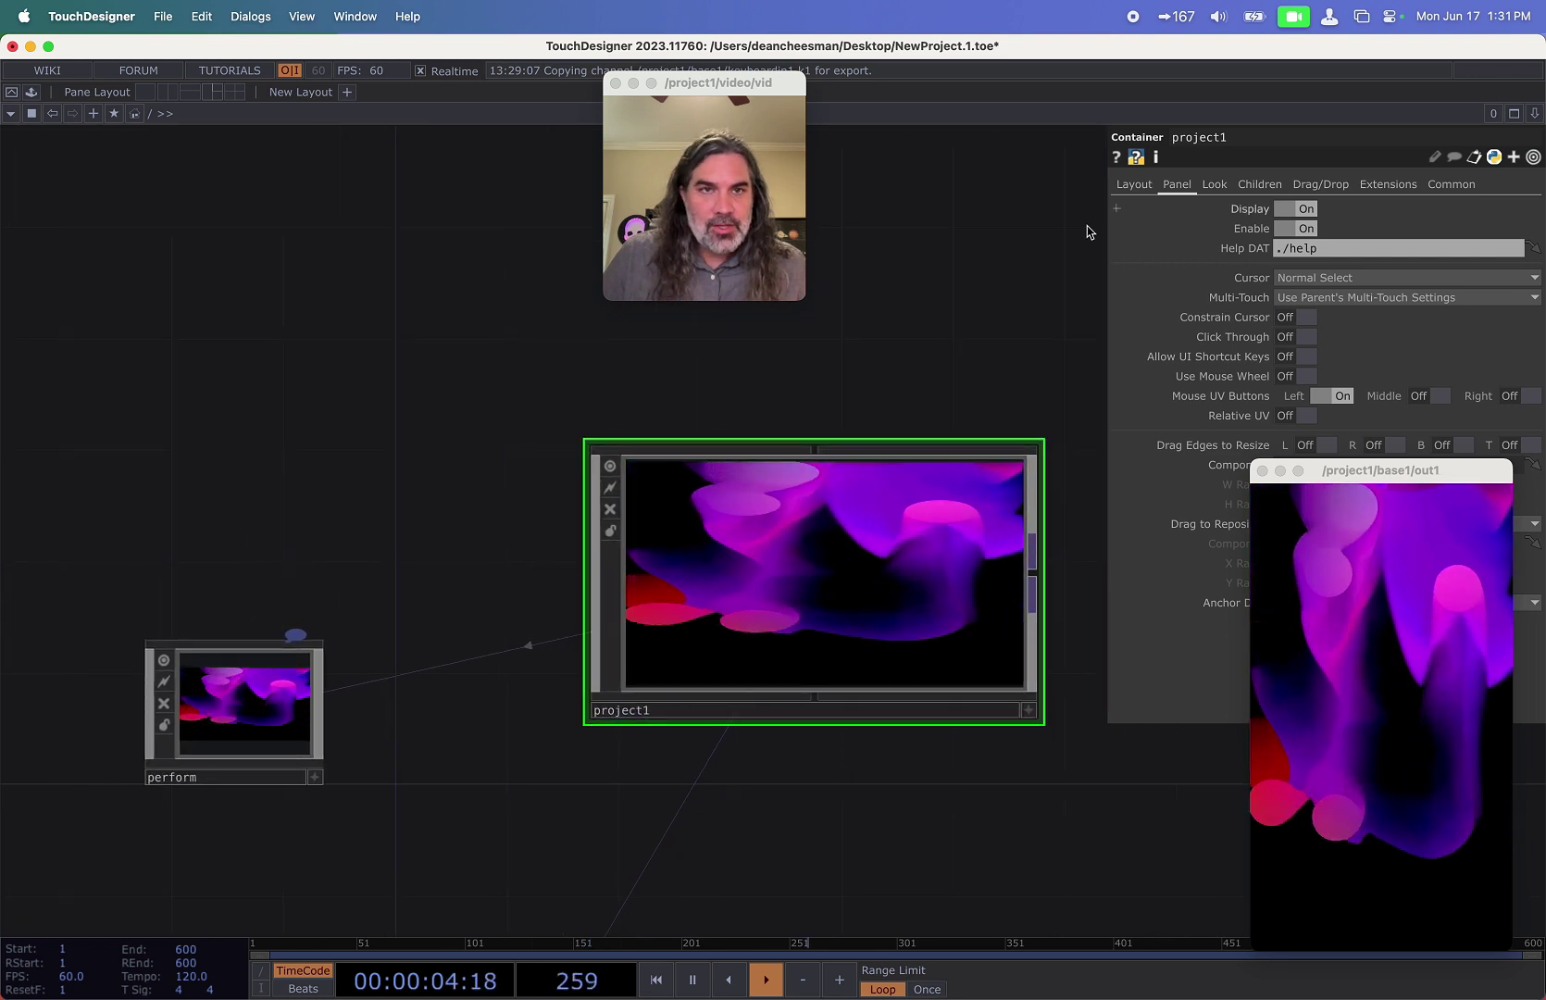
{"action": "left_click", "coordinate": [1134, 184]}
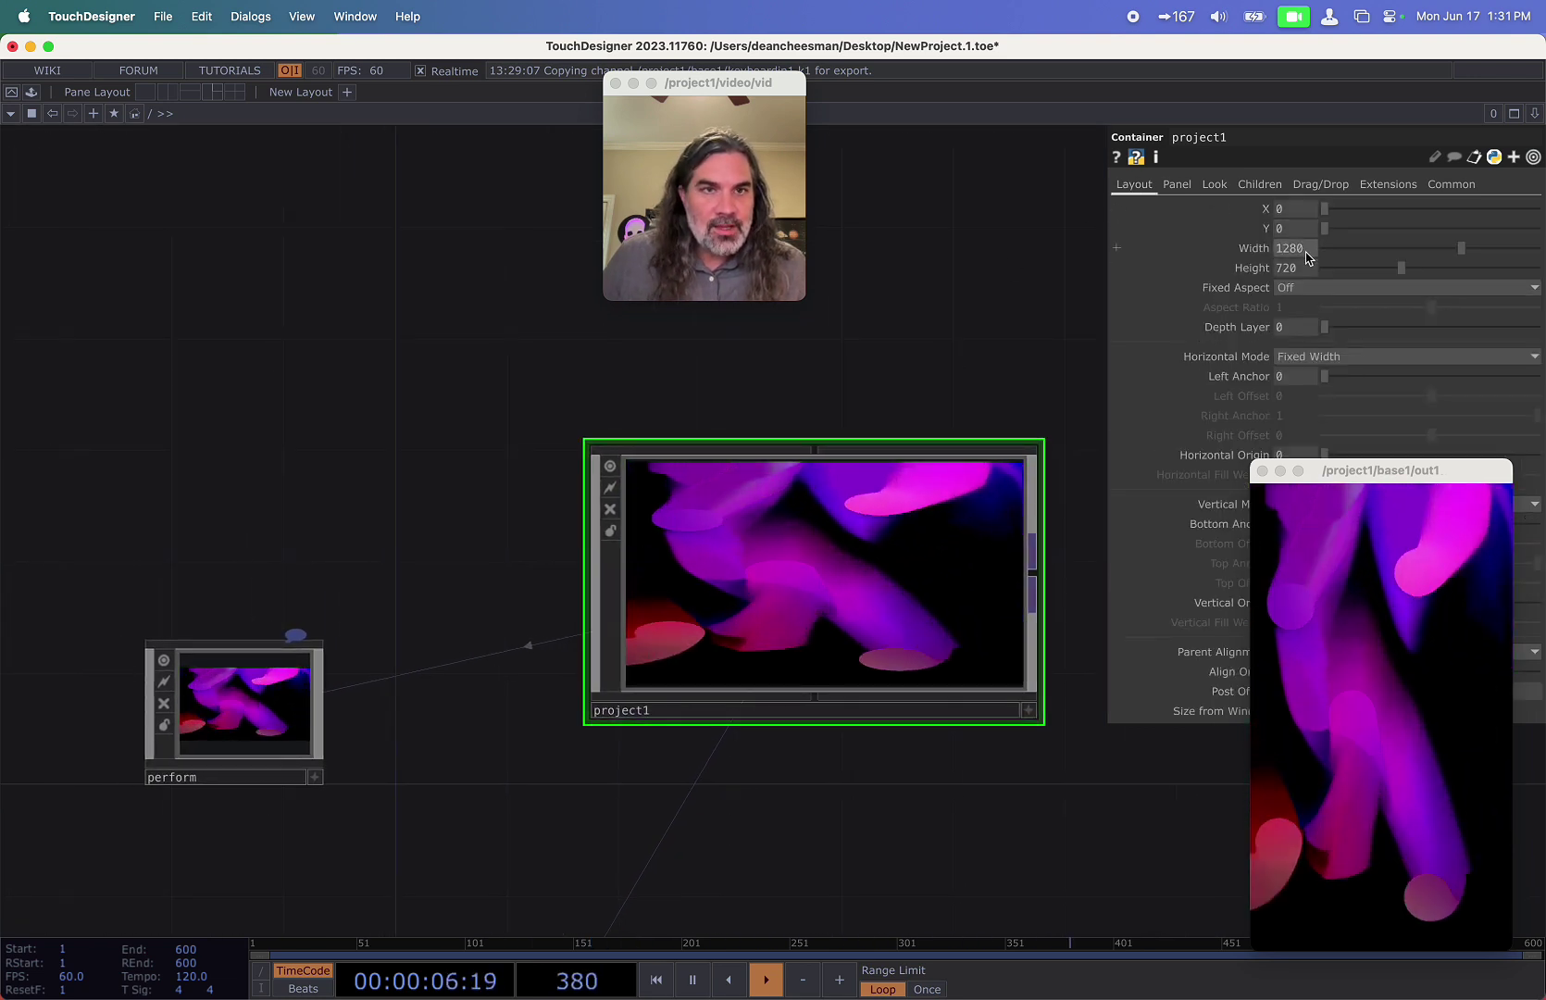
{"action": "type", "text": "1080"}
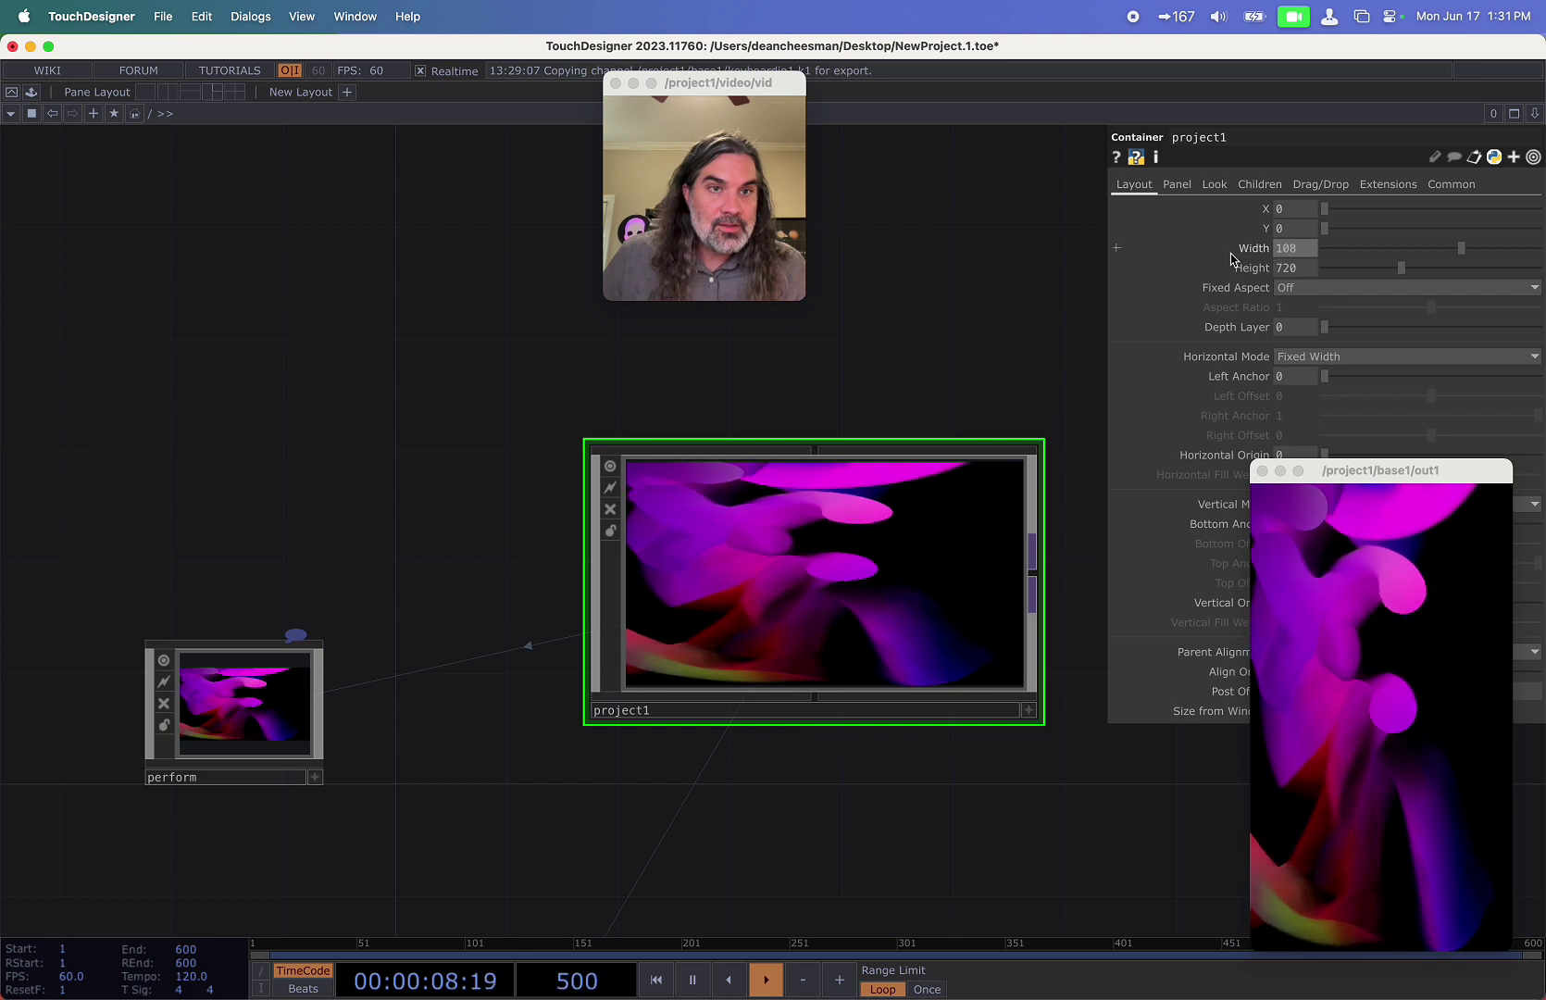
{"action": "key", "text": "Tab"}
{"action": "type", "text": "1920"}
{"action": "key", "text": "Tab"}
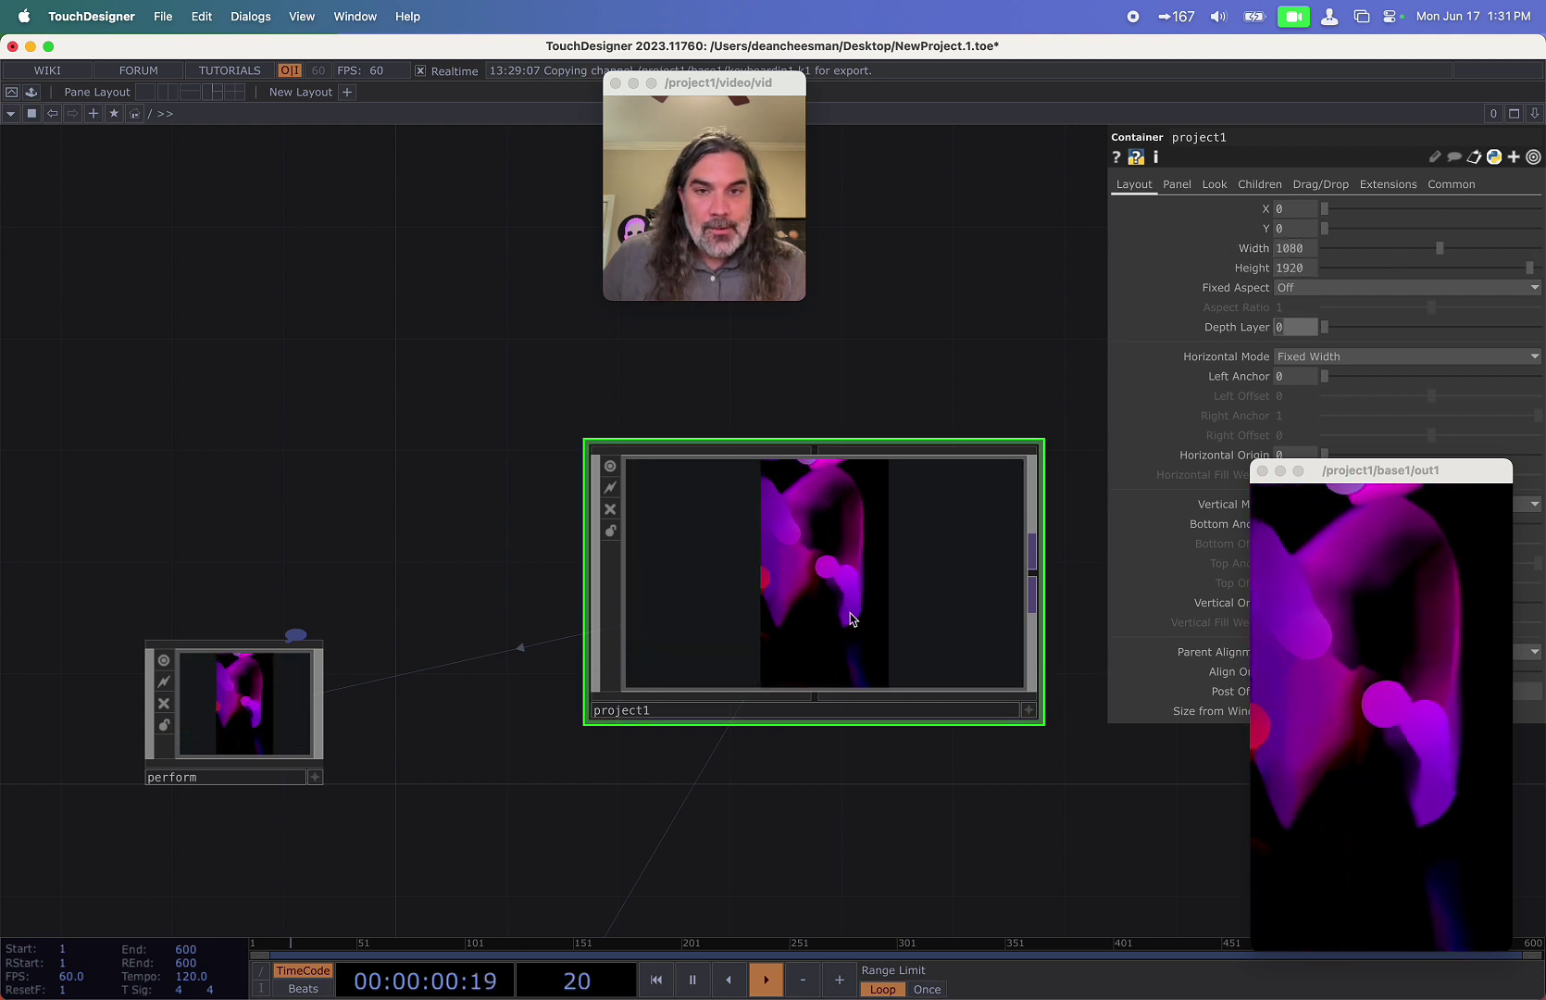
Replace the base1 output viewer with a floating viewer of project1, shrunk to a small portrait window beside the network.
{"action": "left_click", "coordinate": [1263, 471]}
{"action": "right_click", "coordinate": [819, 433]}
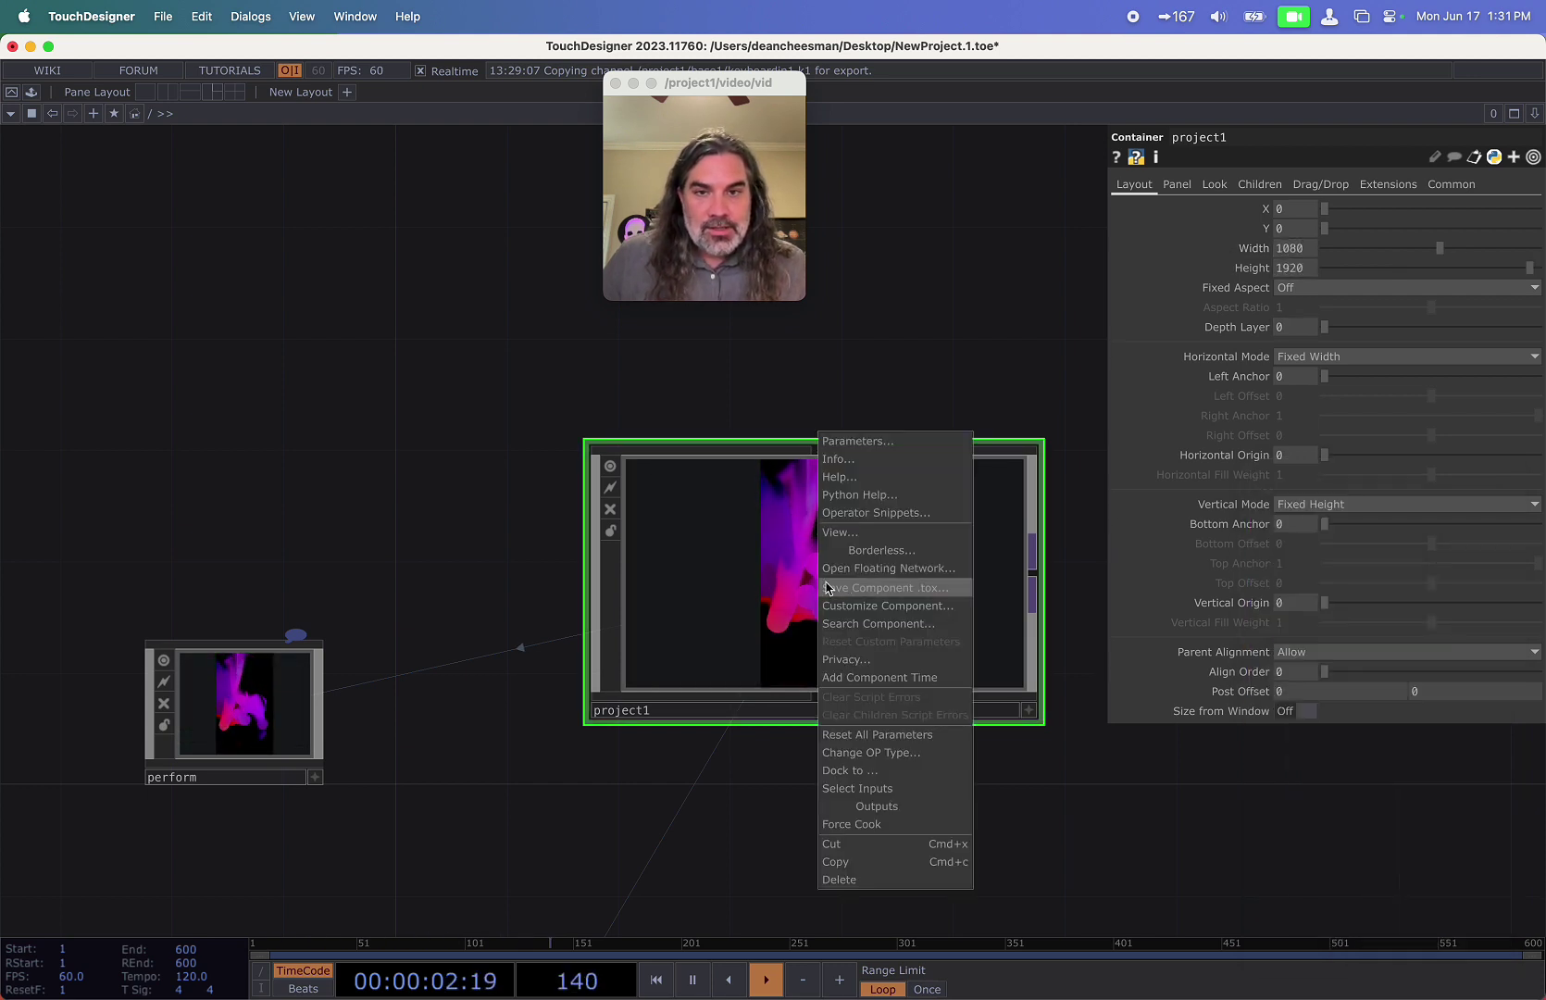
{"action": "left_click", "coordinate": [866, 550]}
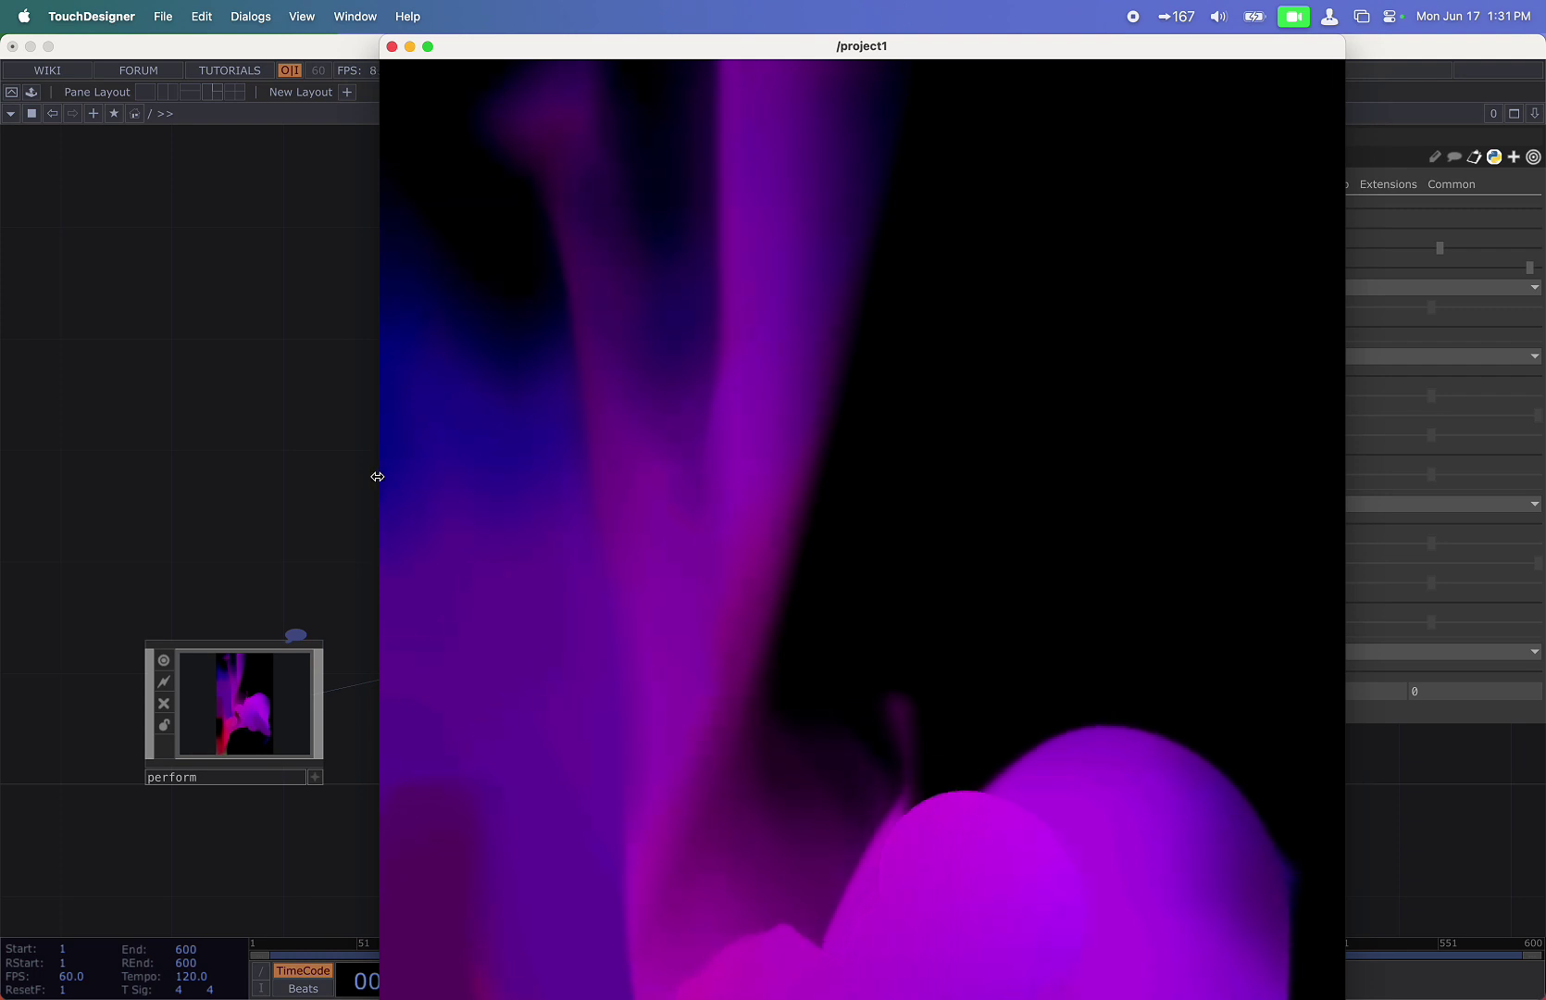
{"action": "left_click_drag", "start_coordinate": [376, 476], "coordinate": [1028, 648]}
{"action": "left_click_drag", "start_coordinate": [1133, 624], "coordinate": [1247, 400]}
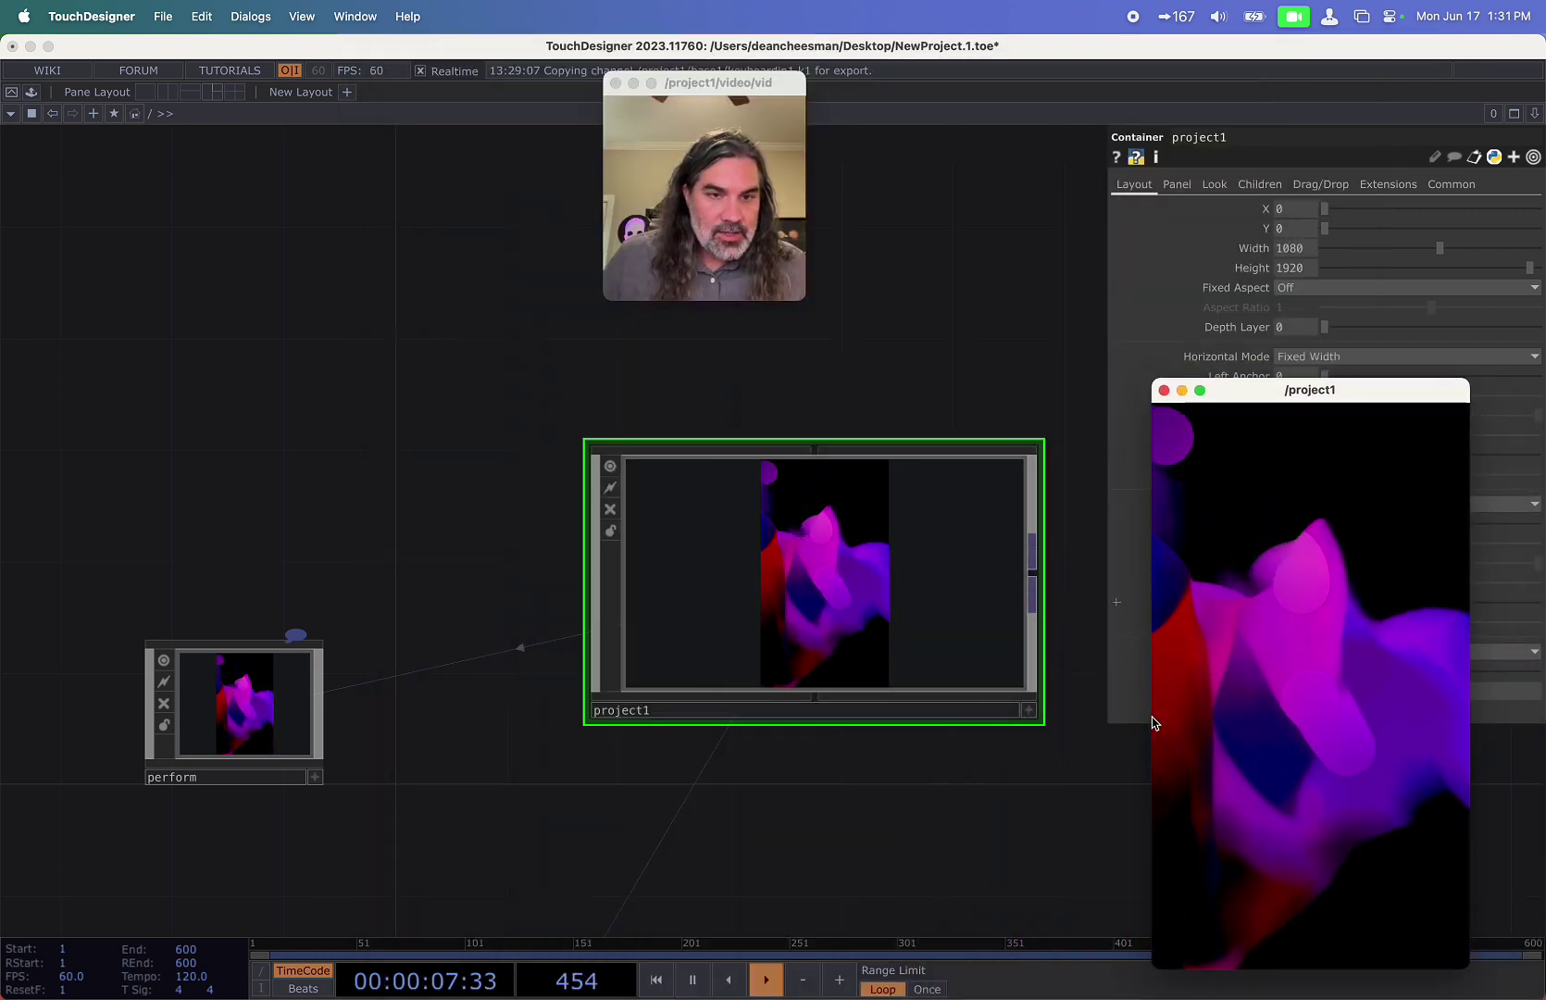
{"action": "left_click_drag", "start_coordinate": [1152, 722], "coordinate": [1205, 714]}
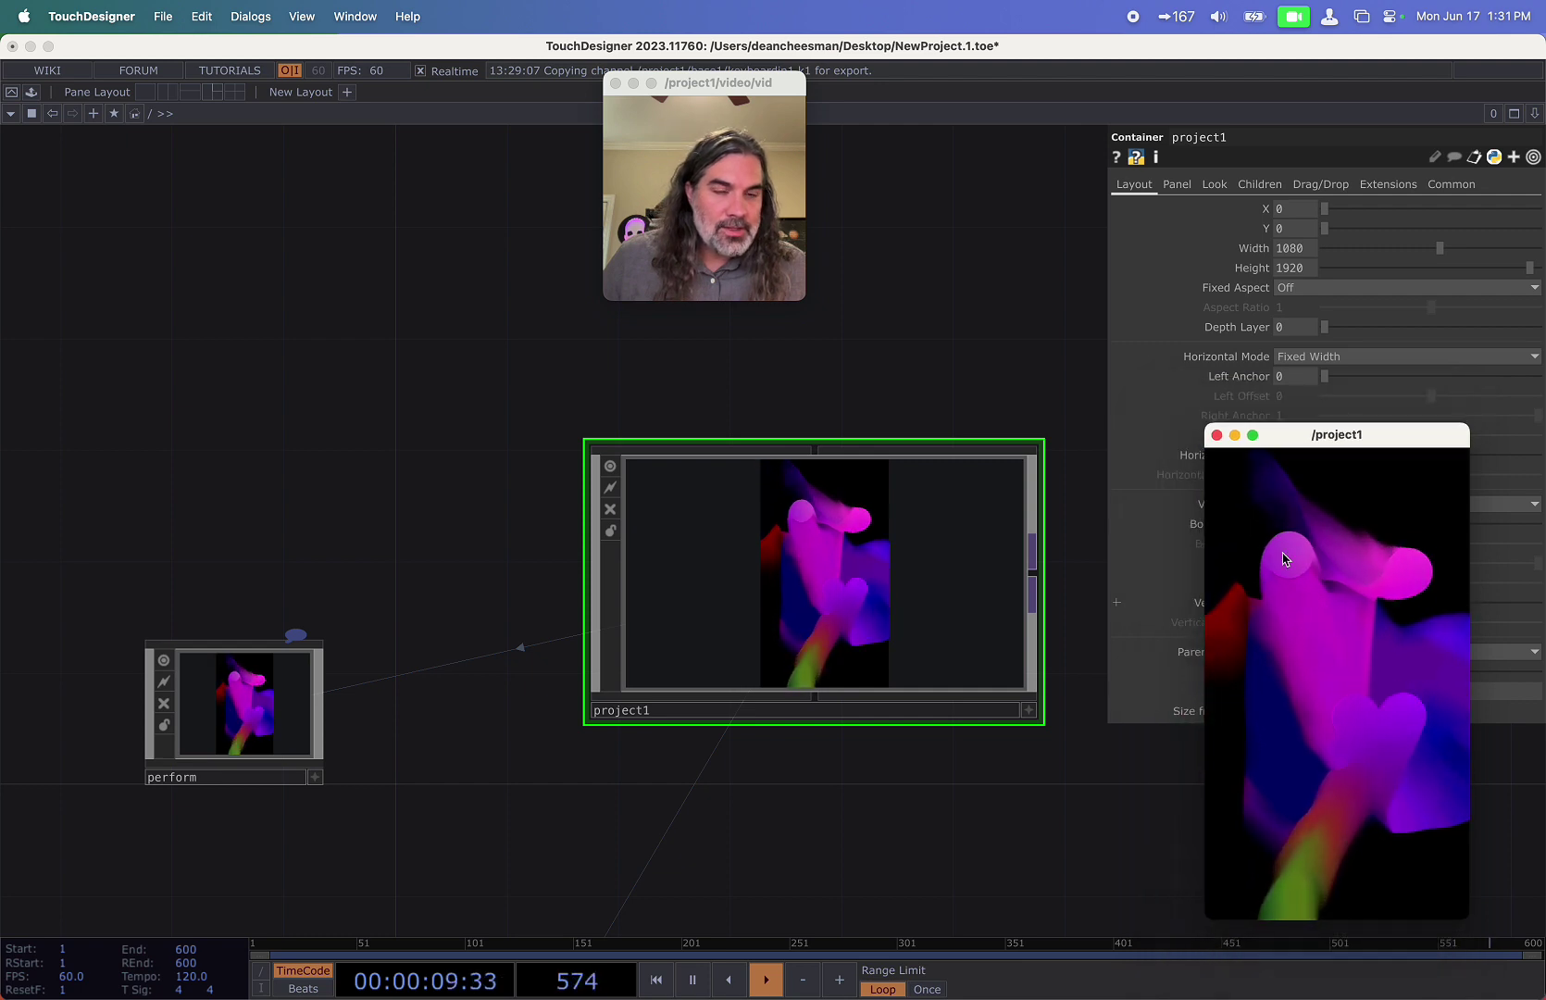
{"action": "left_click_drag", "start_coordinate": [1329, 447], "coordinate": [1378, 476]}
Enter project1 and move the movement component farther away from null1.
{"action": "double_click", "coordinate": [804, 586]}
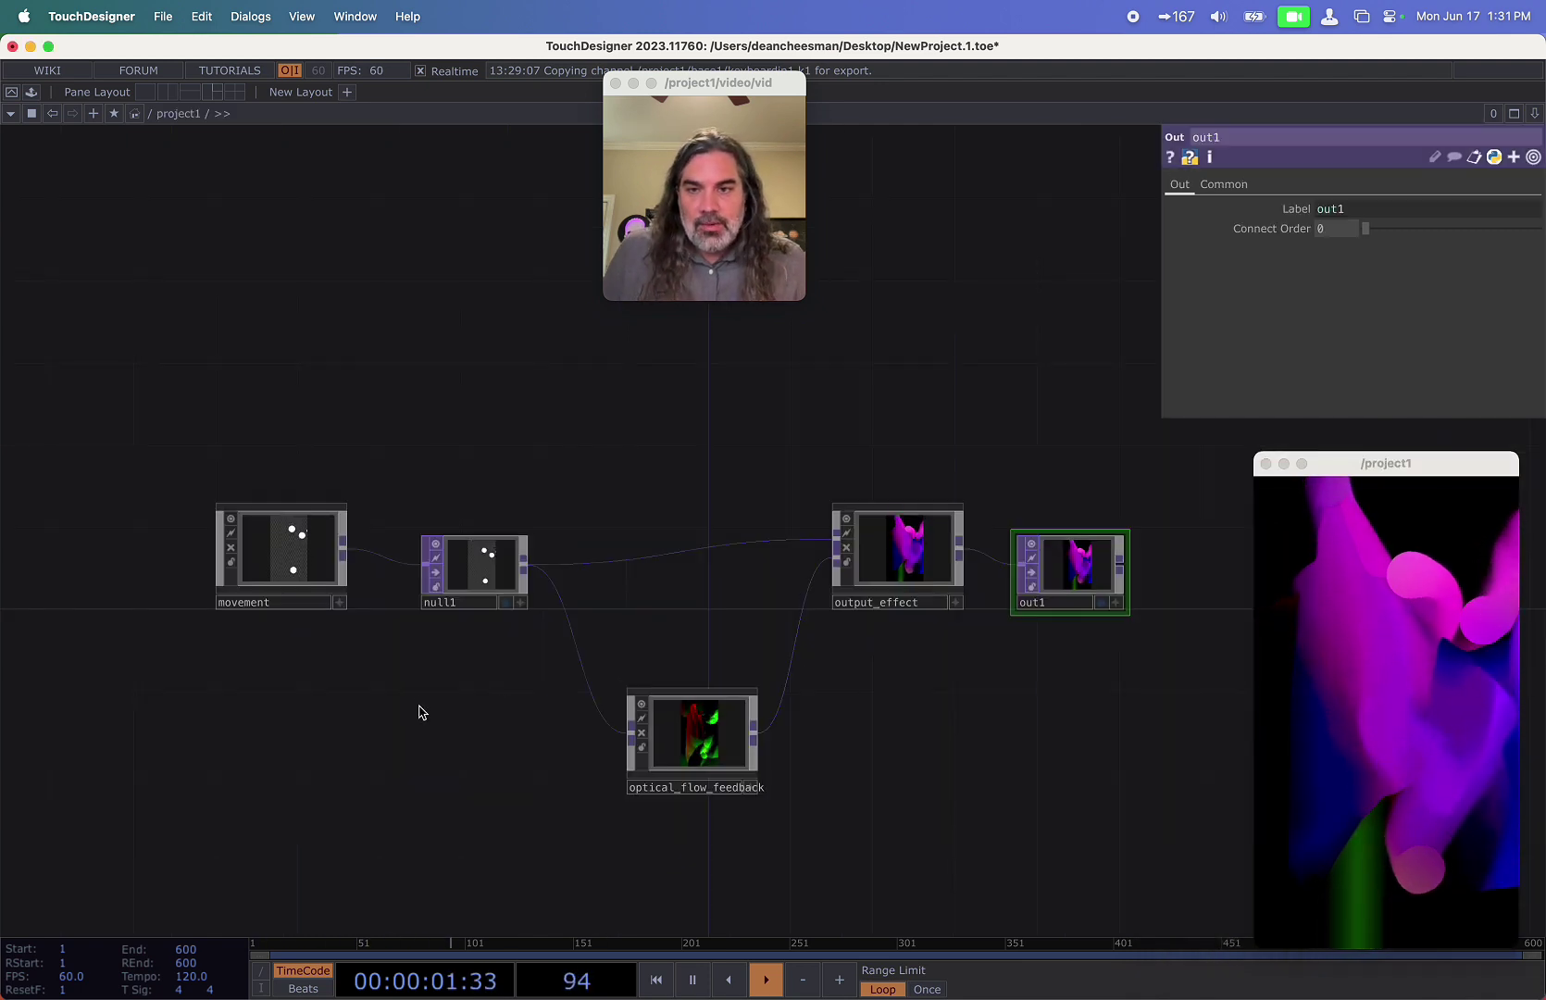
{"action": "left_click_drag", "start_coordinate": [333, 684], "coordinate": [362, 697]}
{"action": "scroll", "coordinate": [306, 648], "scroll_direction": "up", "scroll_amount": 2}
{"action": "left_click_drag", "start_coordinate": [313, 576], "coordinate": [193, 576]}
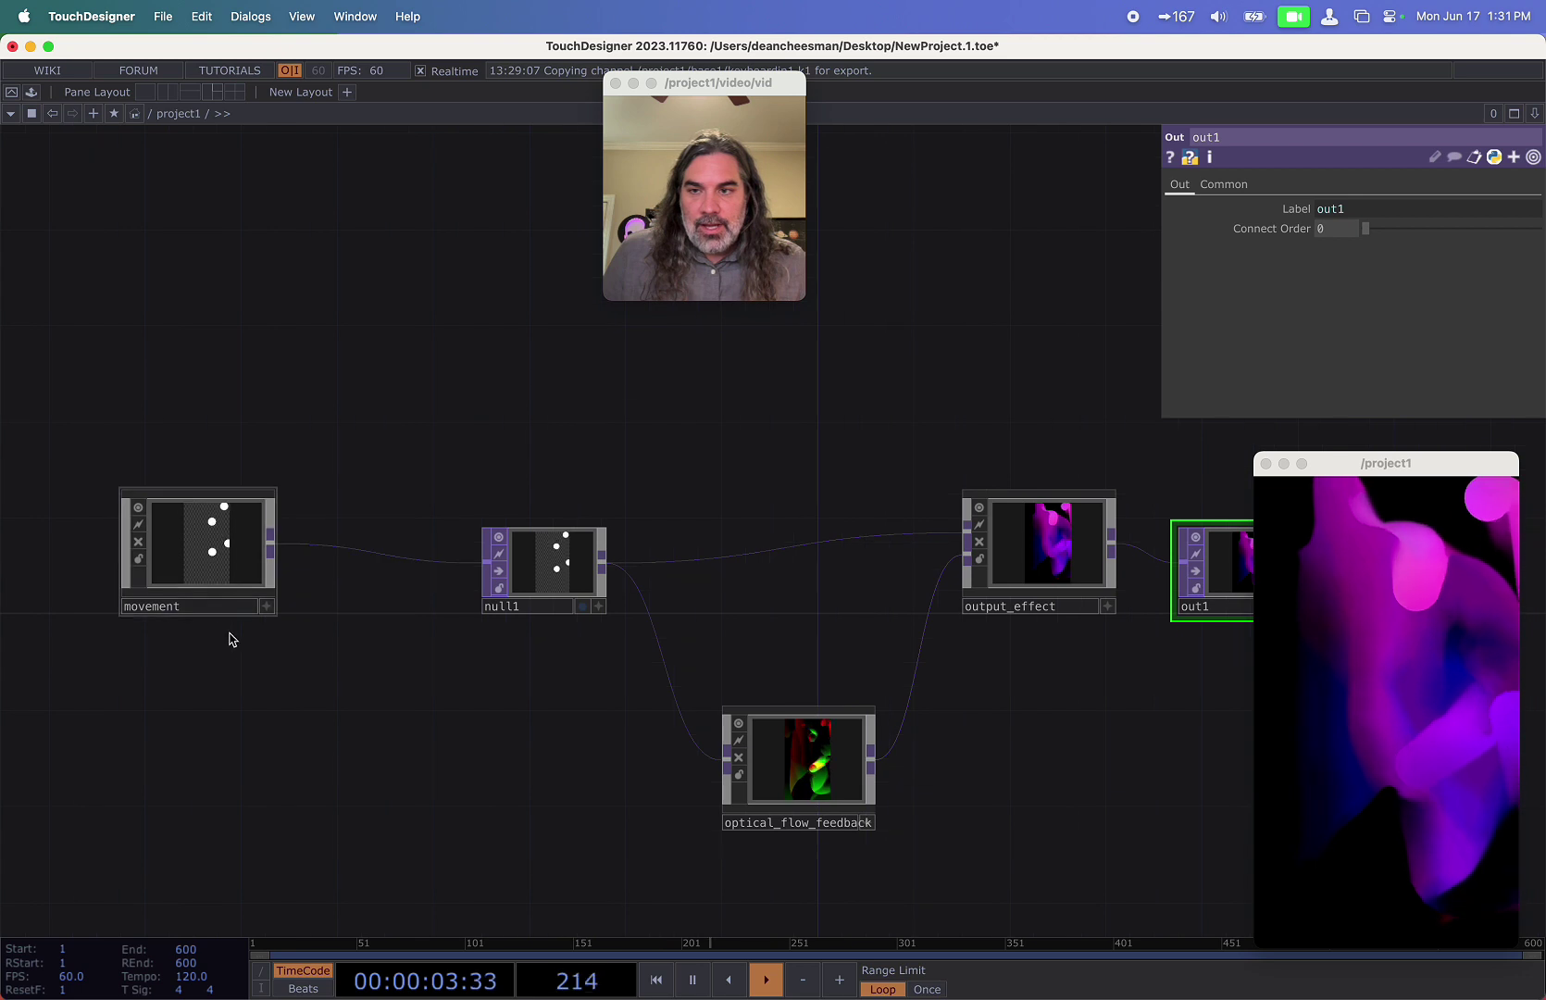
{"action": "left_click_drag", "start_coordinate": [425, 566], "coordinate": [630, 563]}
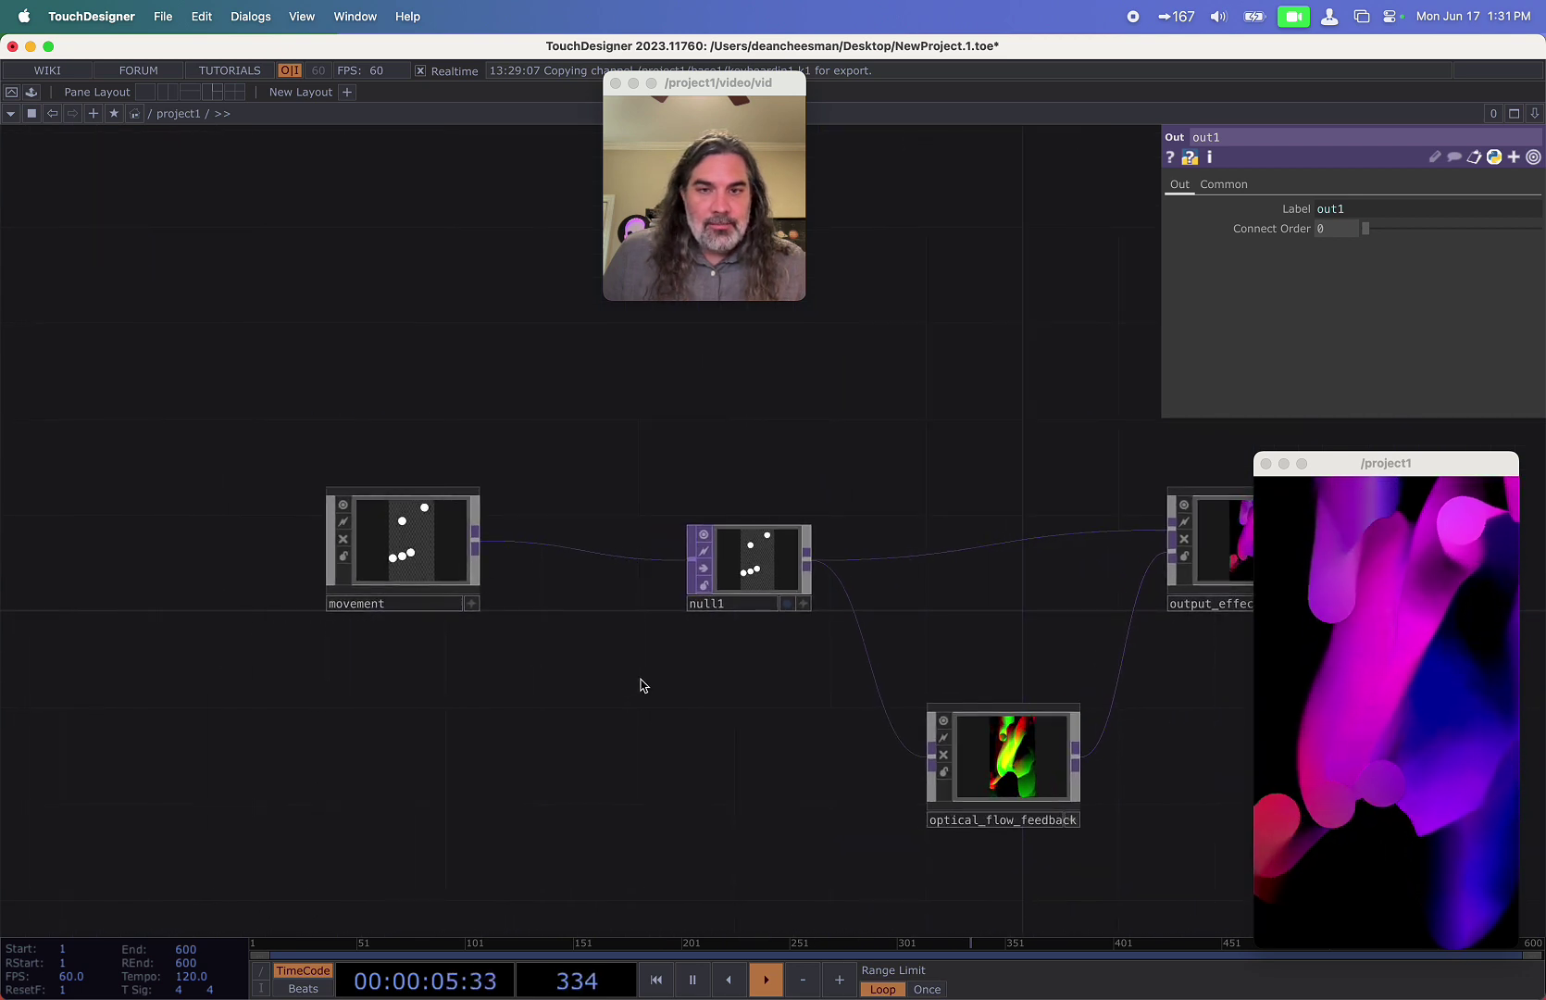
Duplicate the movement component and place the copy directly beneath the original.
{"action": "left_click", "coordinate": [414, 545]}
{"action": "key", "text": "super+c"}
{"action": "key", "text": "super+v"}
{"action": "scroll", "coordinate": [442, 643], "scroll_direction": "up", "scroll_amount": 4}
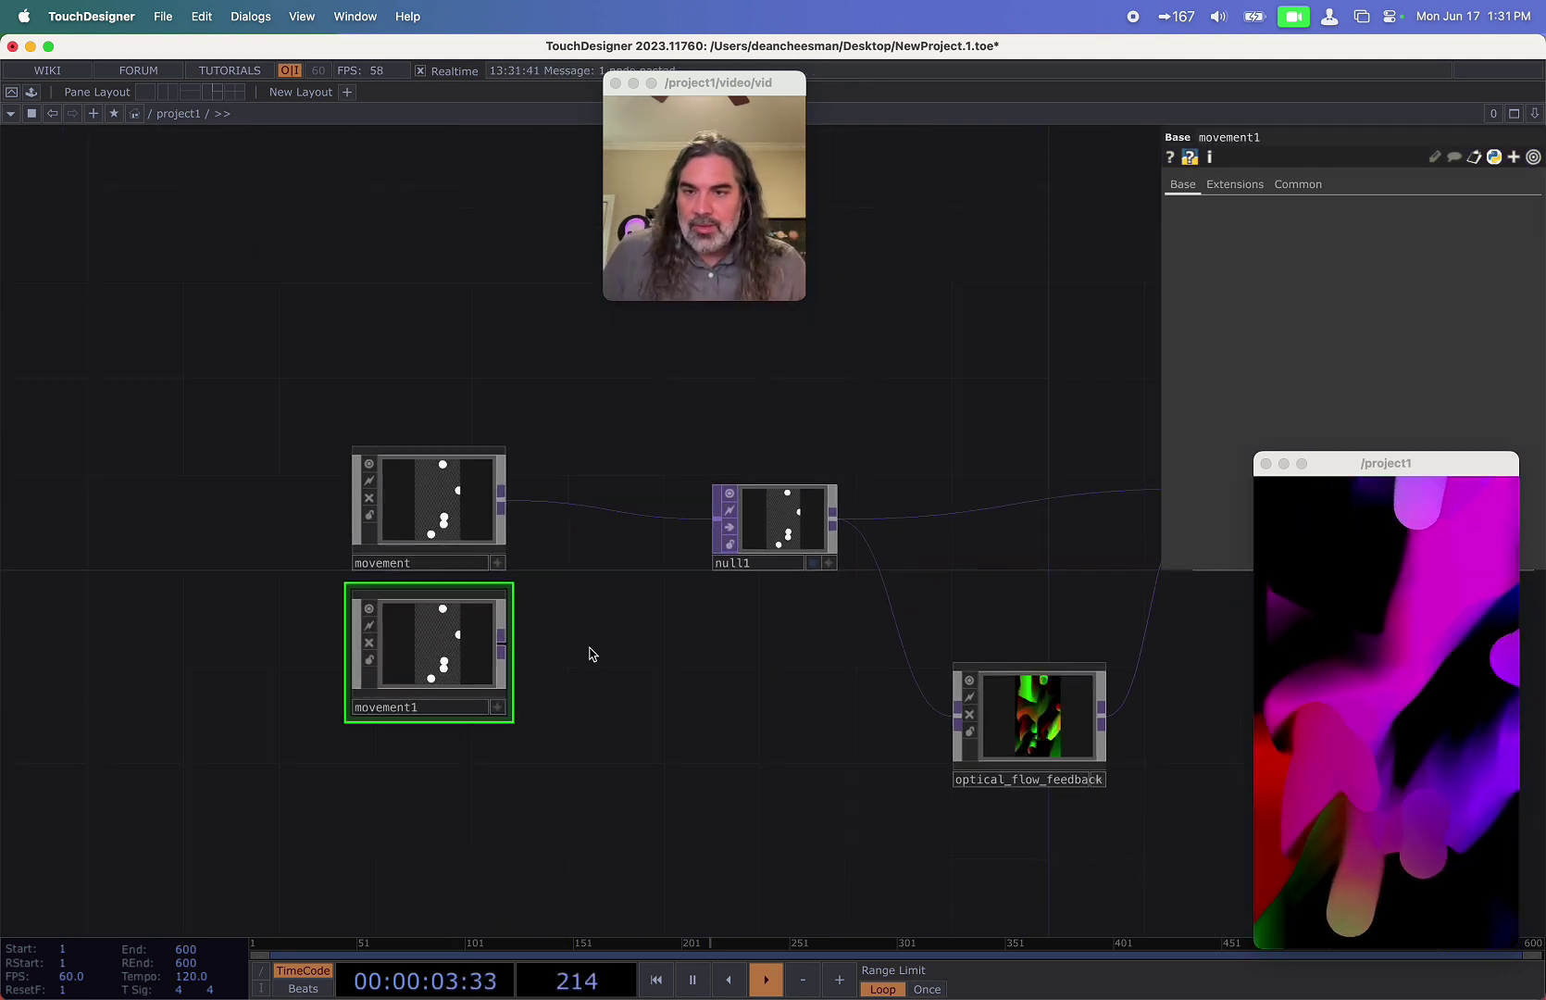
Enter the movement1 component and place a Multi Touch In DAT below noise1.
{"action": "scroll", "coordinate": [443, 643], "scroll_direction": "up", "scroll_amount": 2}
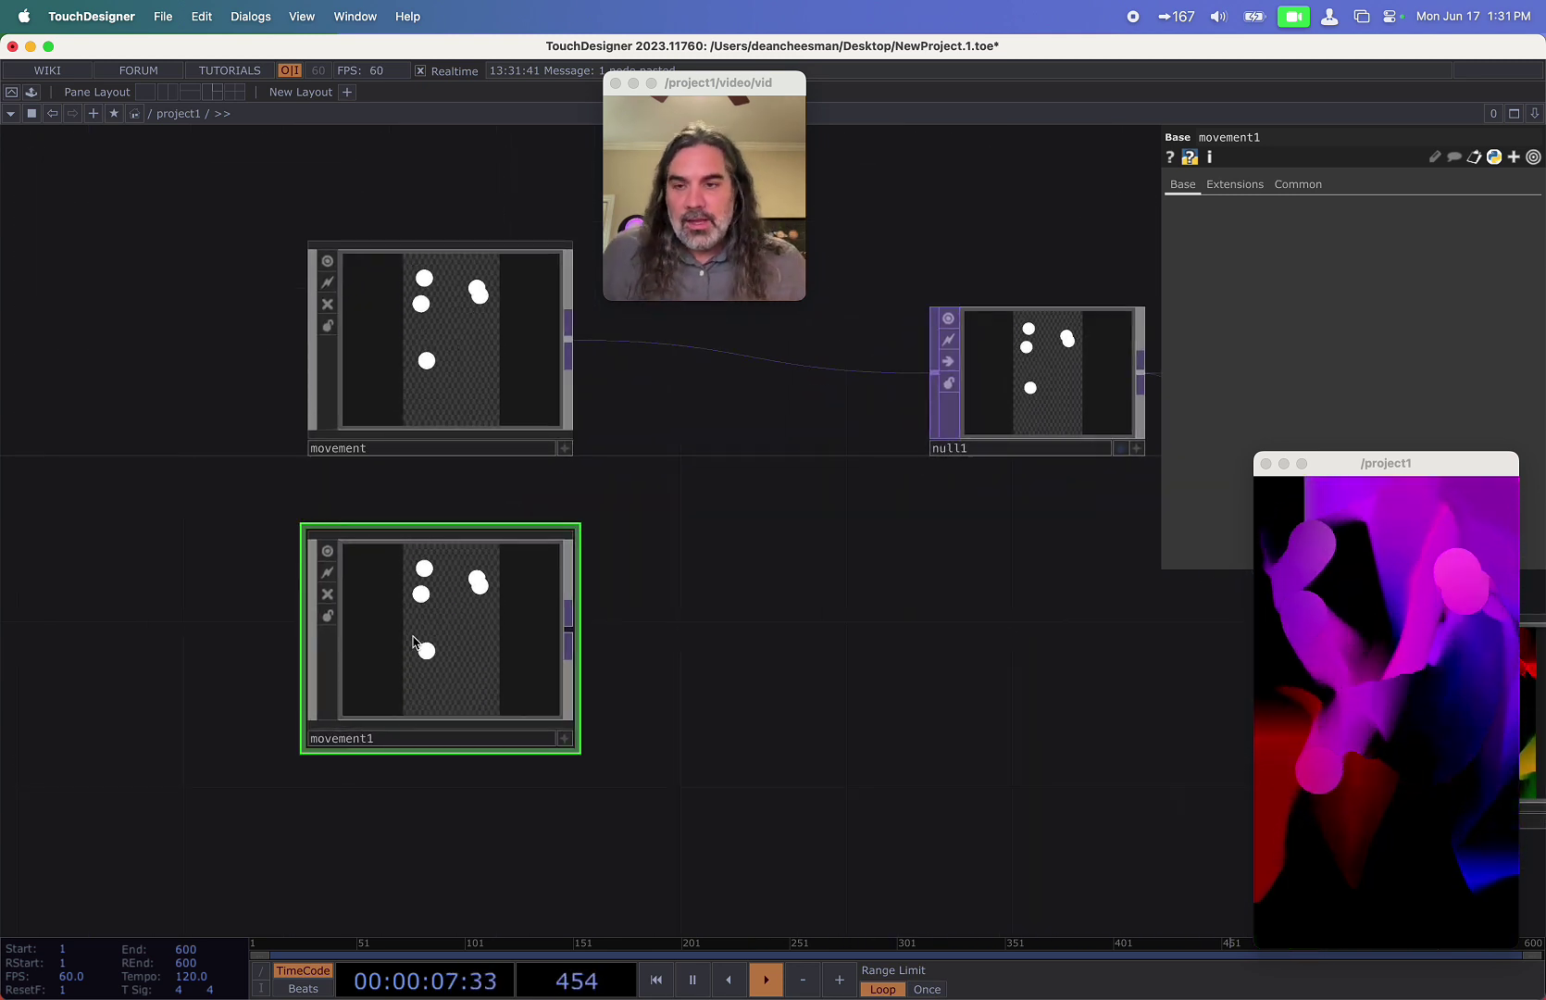
{"action": "key", "text": "i"}
{"action": "left_click_drag", "start_coordinate": [823, 585], "coordinate": [1323, 574]}
{"action": "scroll", "coordinate": [777, 659], "scroll_direction": "down", "scroll_amount": 3}
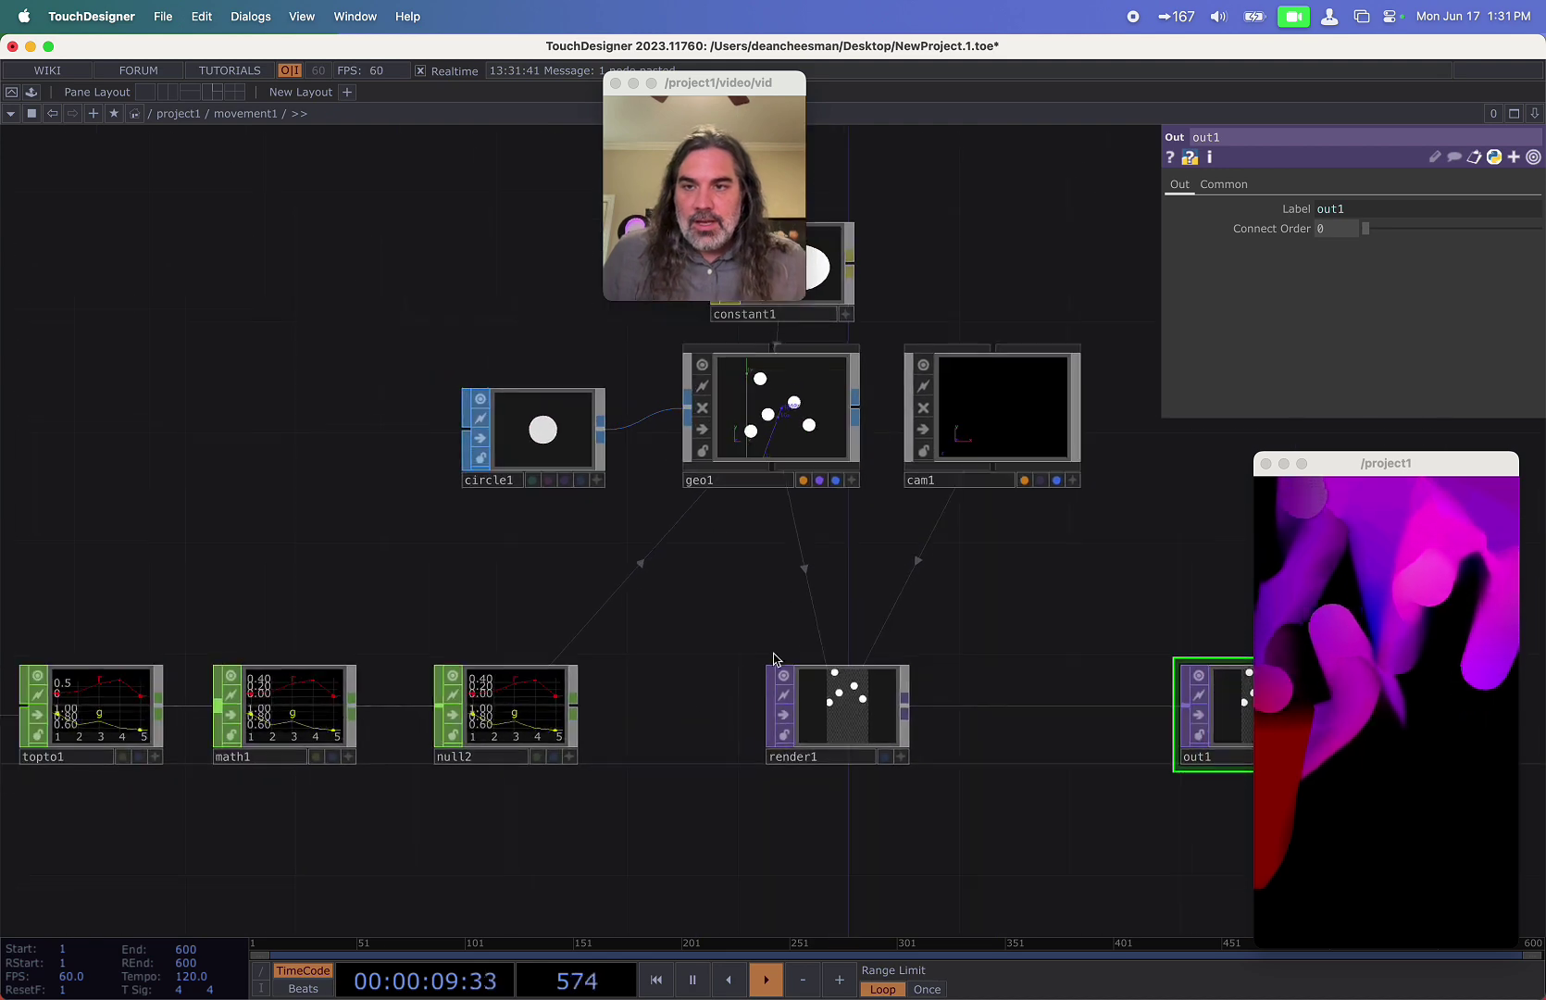
{"action": "left_click_drag", "start_coordinate": [799, 775], "coordinate": [1213, 731]}
{"action": "scroll", "coordinate": [739, 784], "scroll_direction": "down", "scroll_amount": 2}
{"action": "scroll", "coordinate": [740, 784], "scroll_direction": "down", "scroll_amount": 1}
{"action": "left_click_drag", "start_coordinate": [270, 735], "coordinate": [396, 593]}
{"action": "key", "text": "Tab"}
{"action": "left_click", "coordinate": [279, 479]}
{"action": "type", "text": "mu"}
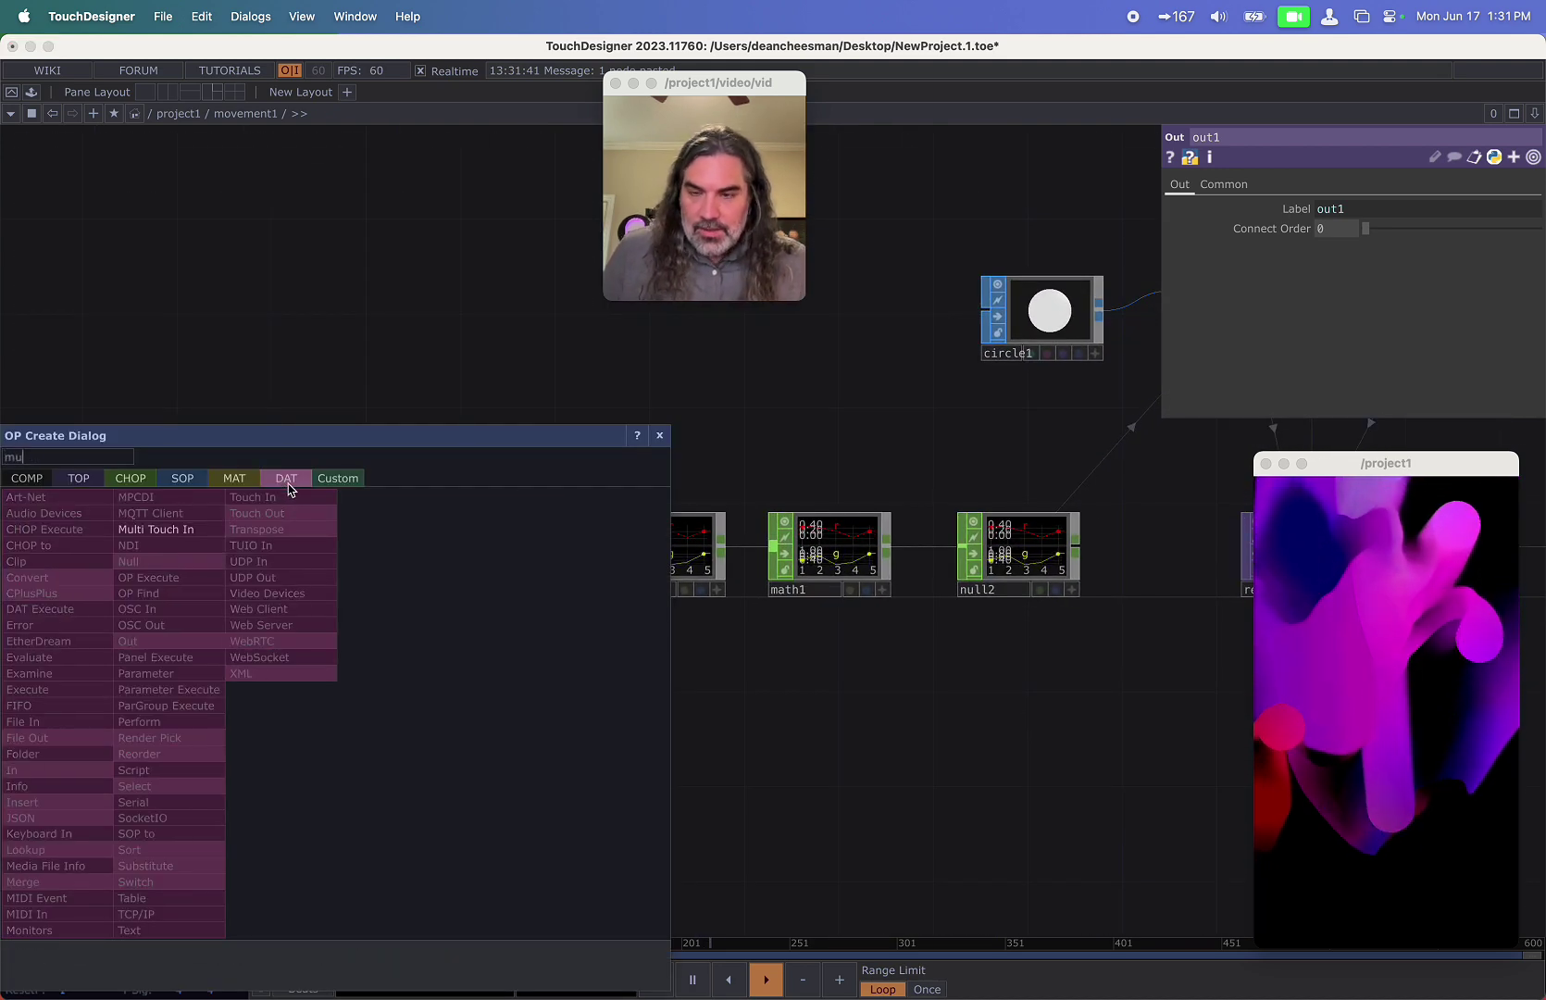
{"action": "left_click", "coordinate": [164, 537]}
{"action": "left_click", "coordinate": [361, 674]}
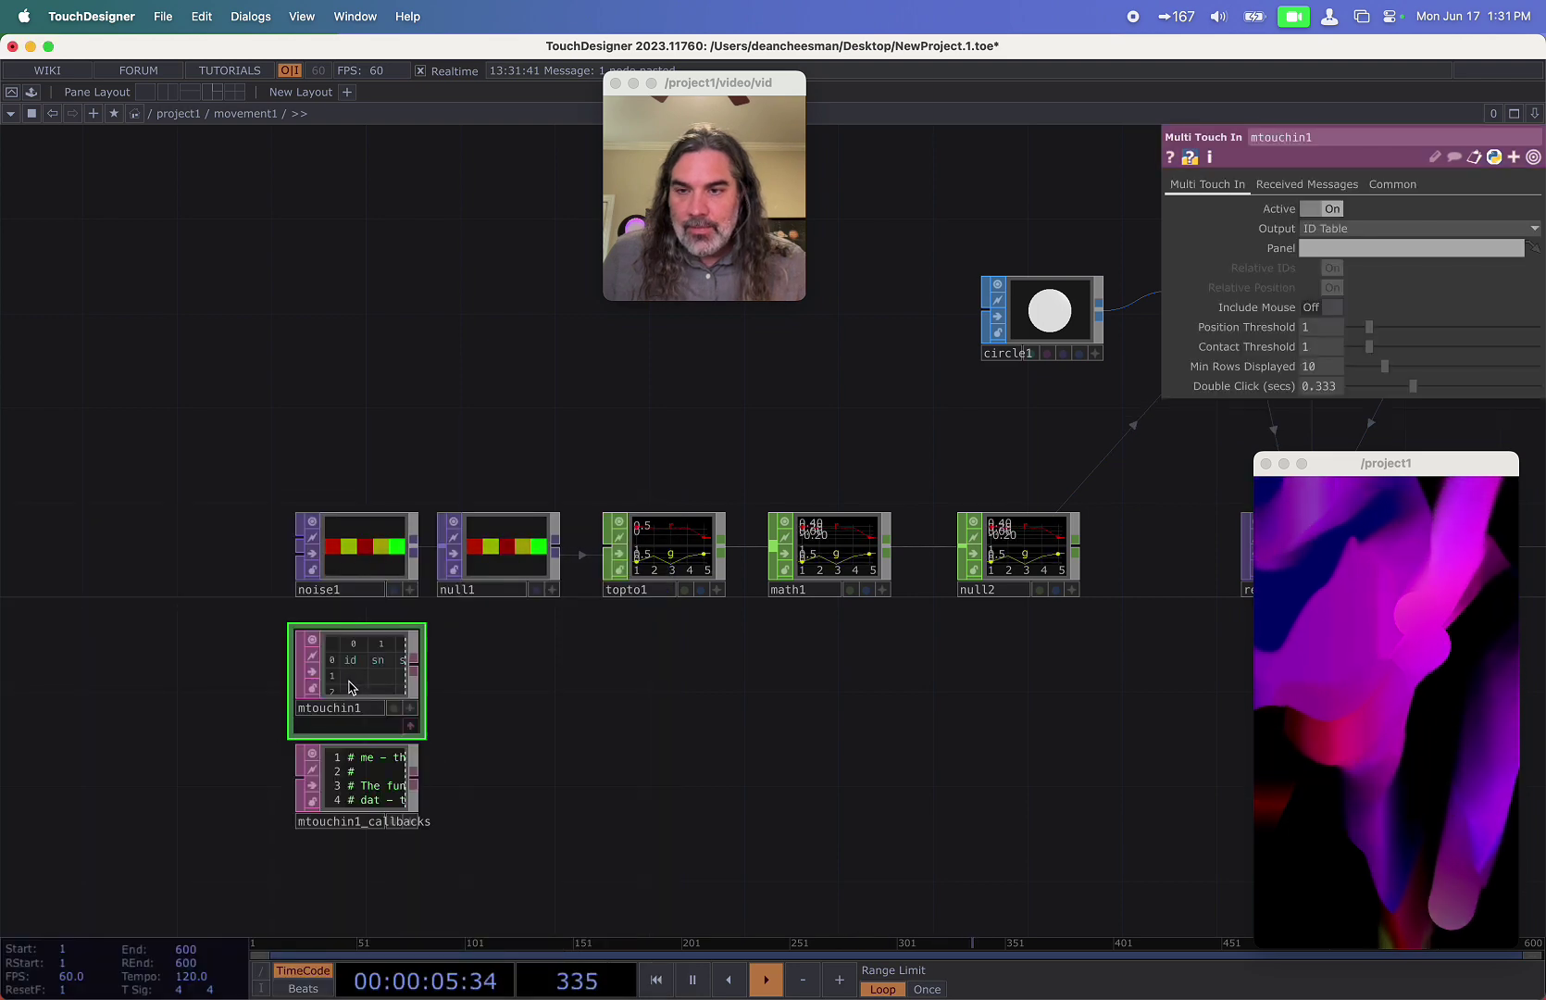
Set mtouchin1's Panel to /project1 and turn on Include Mouse.
{"action": "scroll", "coordinate": [359, 669], "scroll_direction": "up", "scroll_amount": 3}
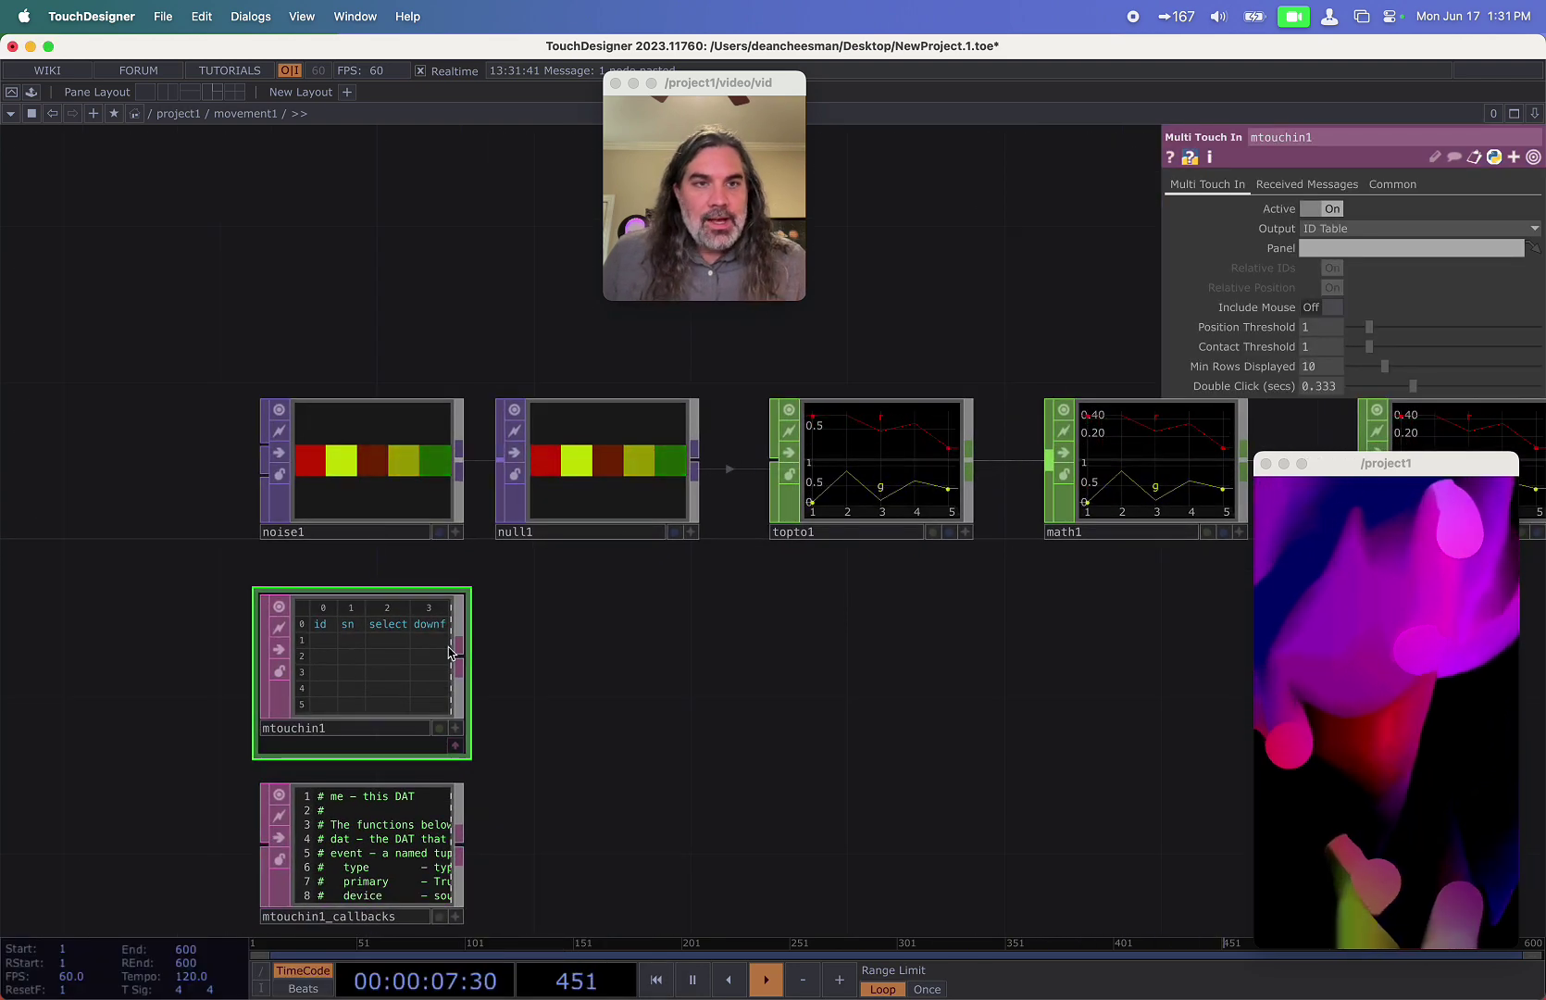
{"action": "left_click", "coordinate": [1344, 250]}
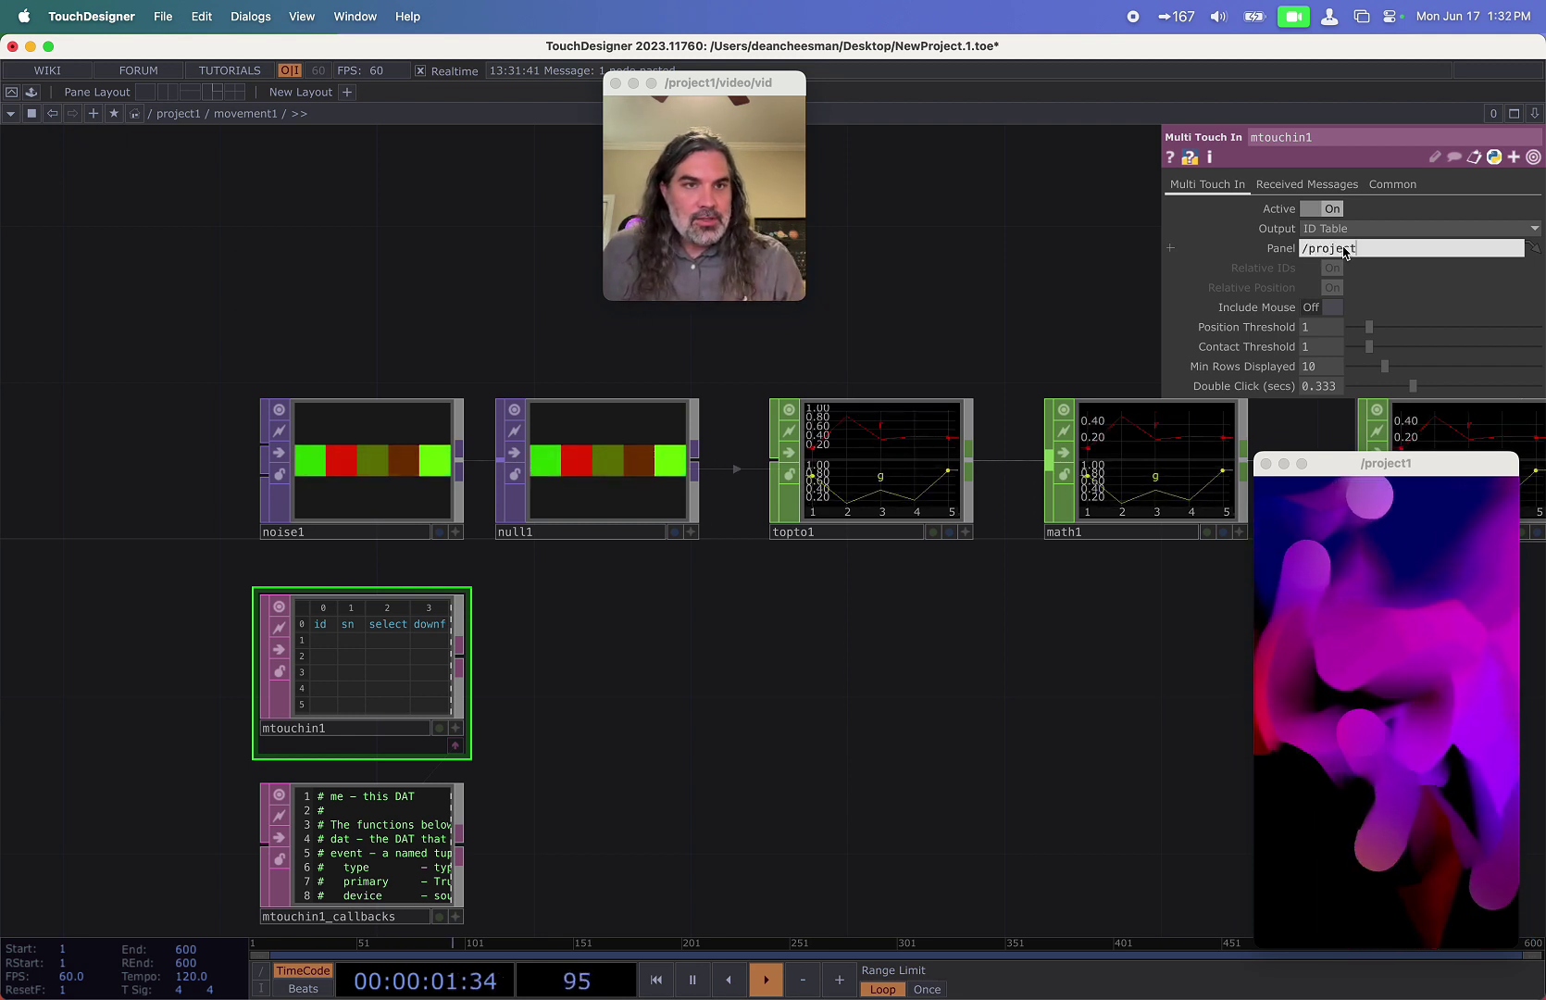
{"action": "key", "text": "Return"}
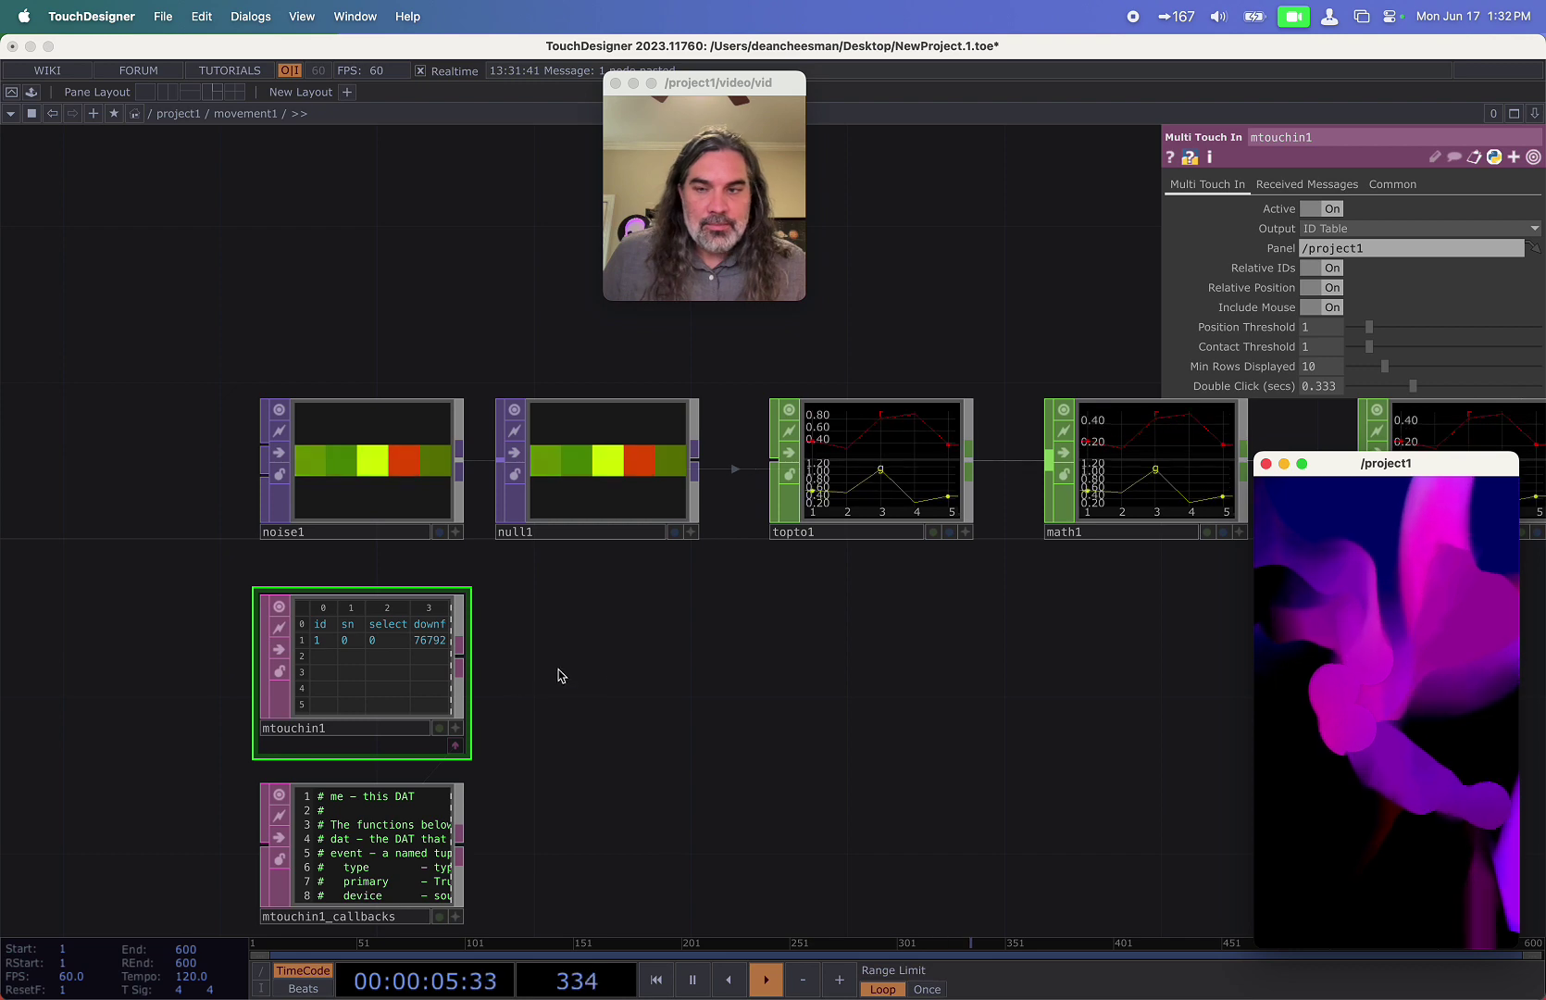
Examine the touch data in the mtouchin1 table while moving the pointer across the project1 viewer.
{"action": "left_click_drag", "start_coordinate": [559, 674], "coordinate": [724, 634]}
{"action": "scroll", "coordinate": [725, 634], "scroll_direction": "up", "scroll_amount": 5}
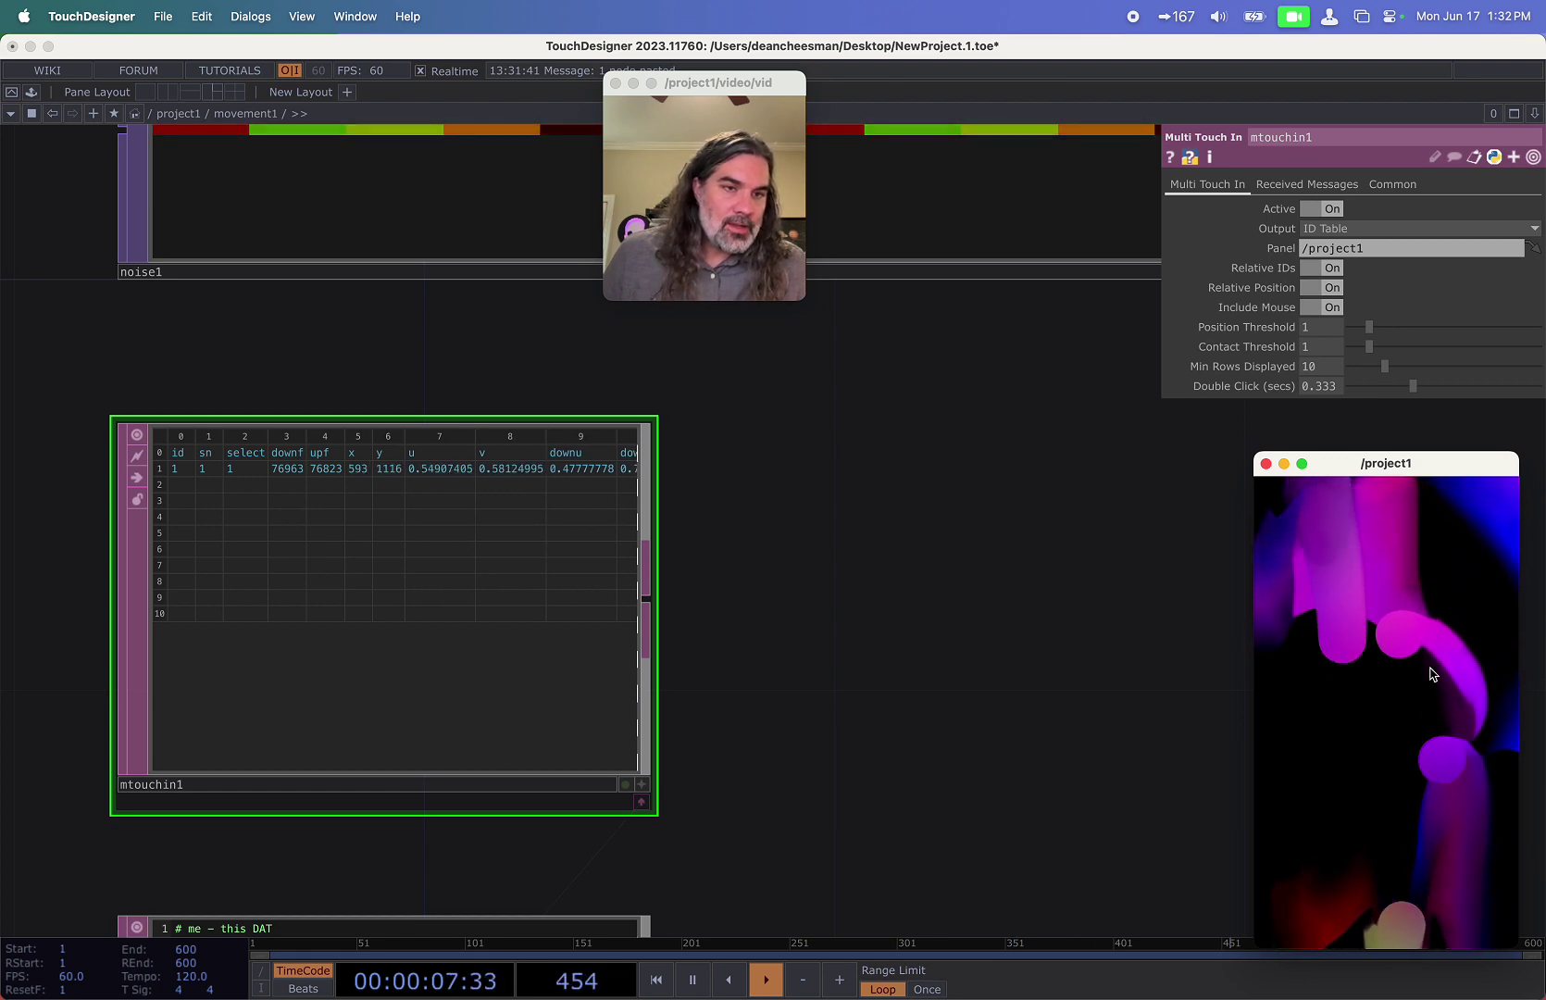
{"action": "scroll", "coordinate": [833, 680], "scroll_direction": "down", "scroll_amount": 5}
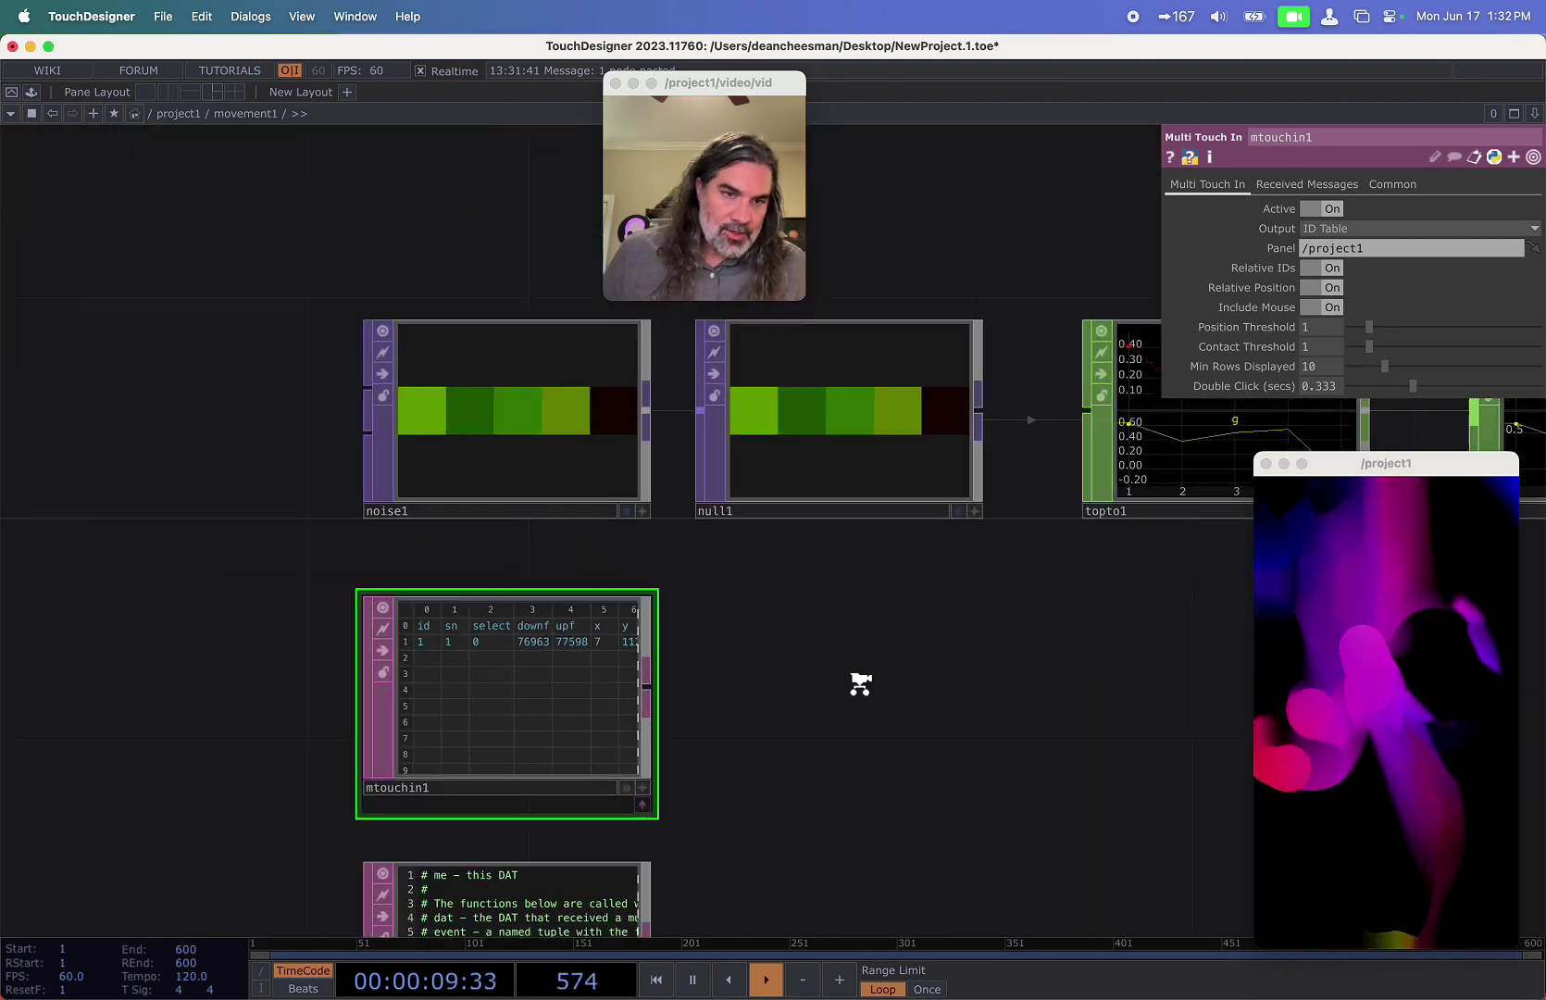
{"action": "mouse_move", "coordinate": [1311, 690]}
{"action": "left_mouse_down"}
{"action": "mouse_move", "coordinate": [1433, 623]}
{"action": "mouse_move", "coordinate": [1342, 635]}
{"action": "left_mouse_up"}
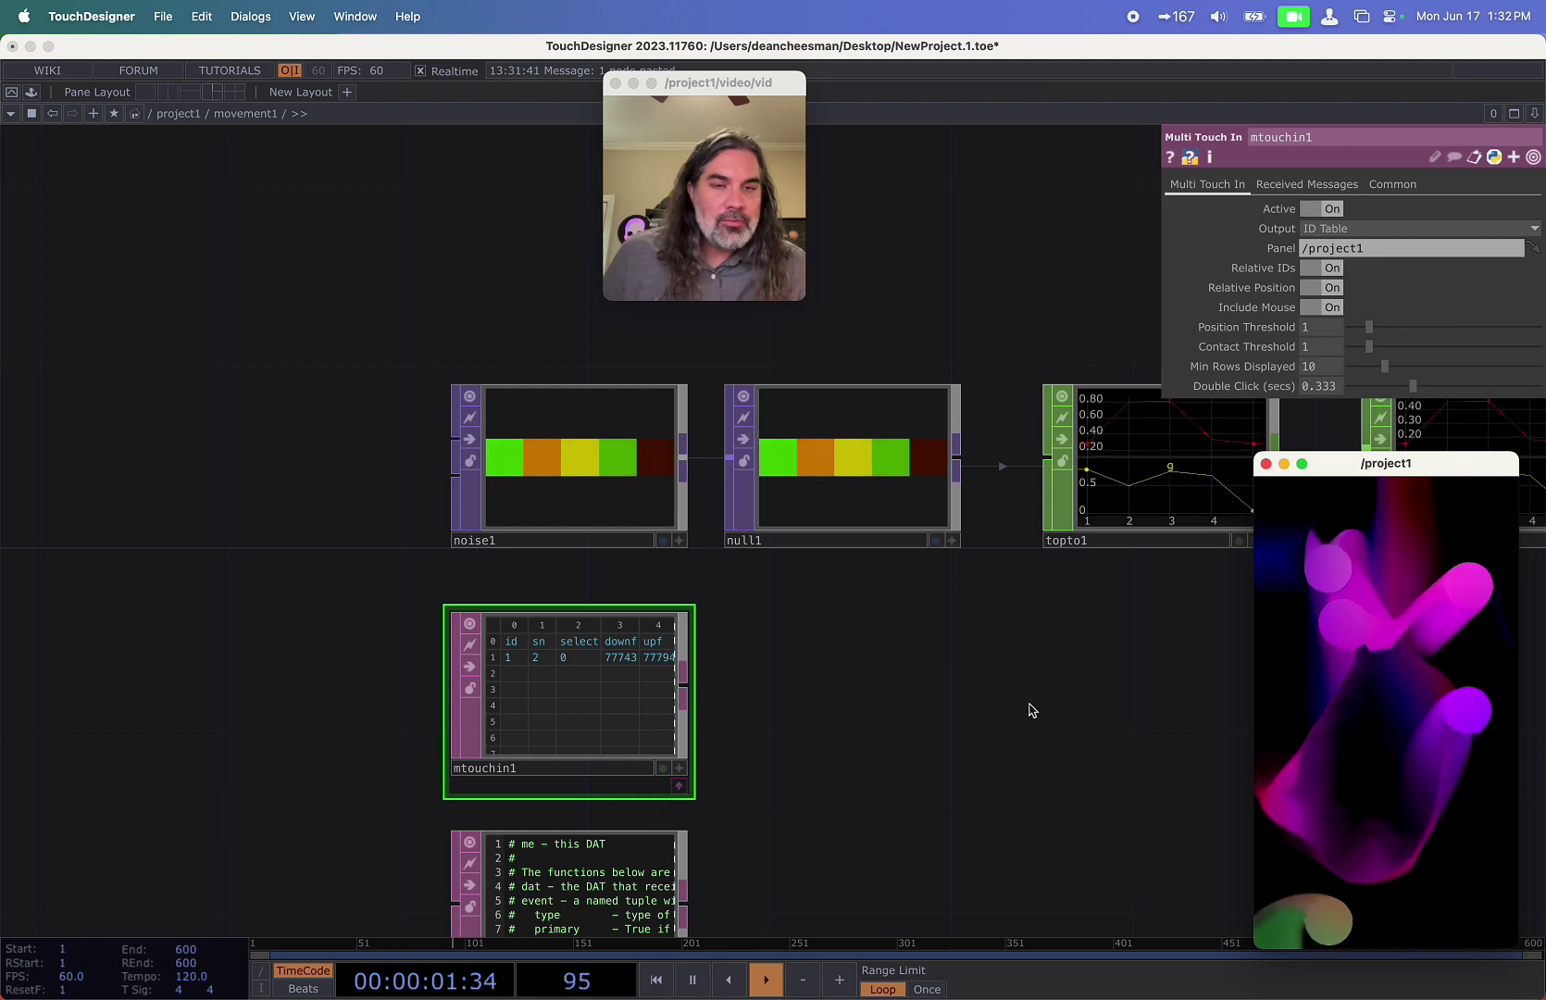
{"action": "left_click_drag", "start_coordinate": [1018, 701], "coordinate": [722, 671]}
{"action": "scroll", "coordinate": [722, 673], "scroll_direction": "down", "scroll_amount": 3}
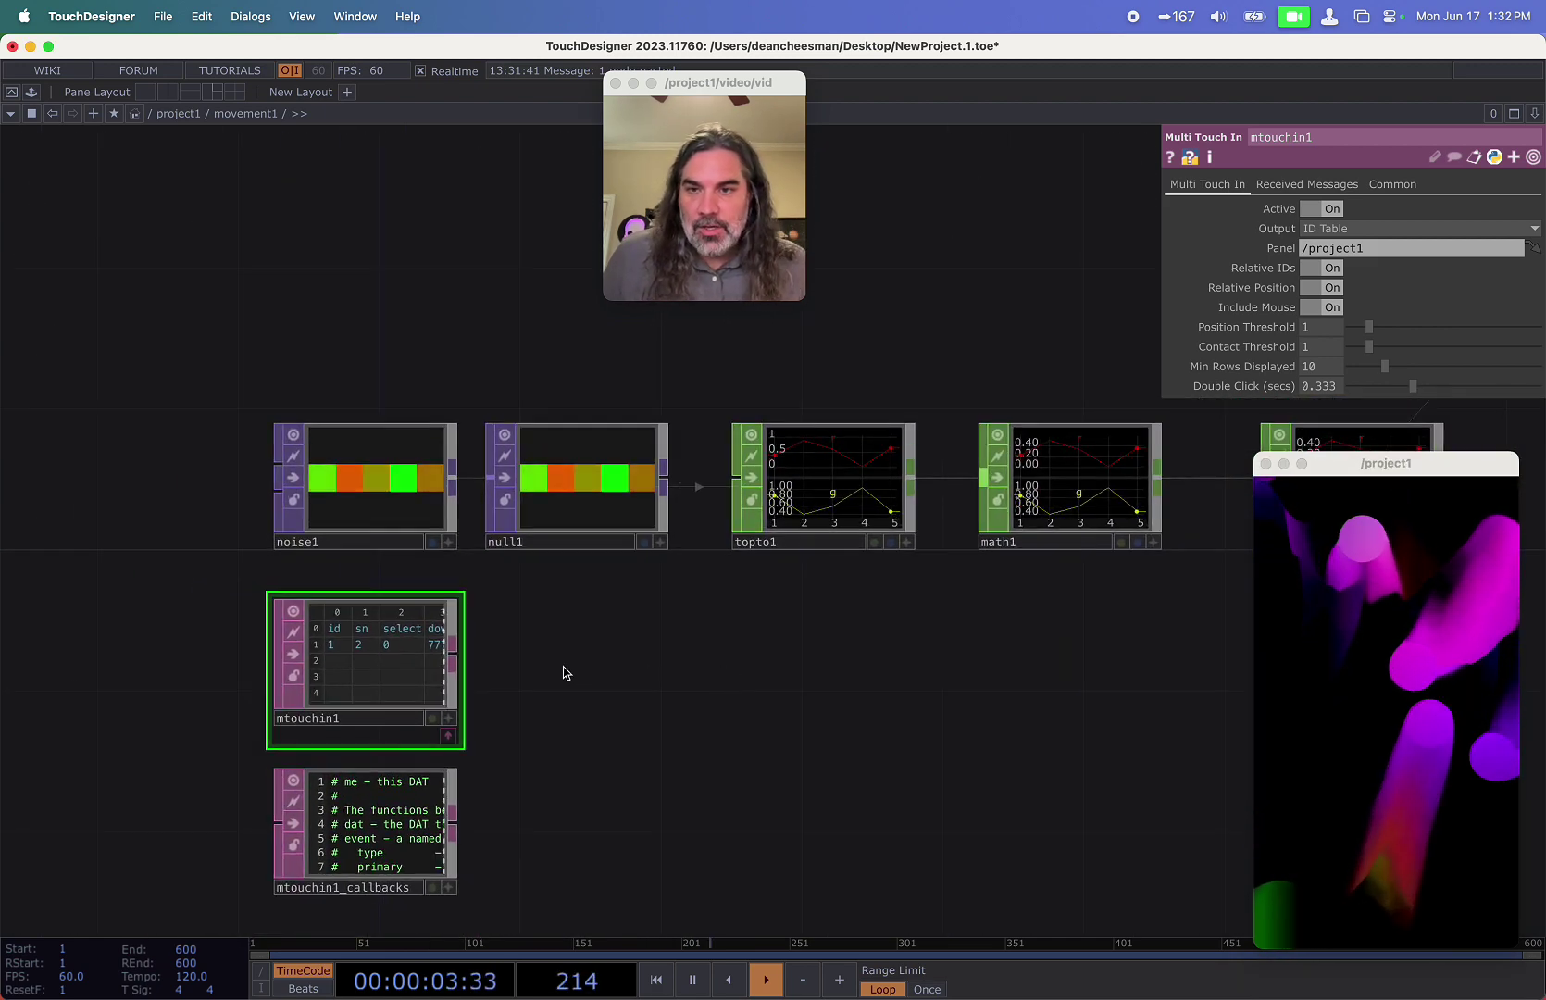
Add a DAT to CHOP beside mtouchin1 that reads the mtouchin1 table.
{"action": "scroll", "coordinate": [352, 648], "scroll_direction": "up", "scroll_amount": 5}
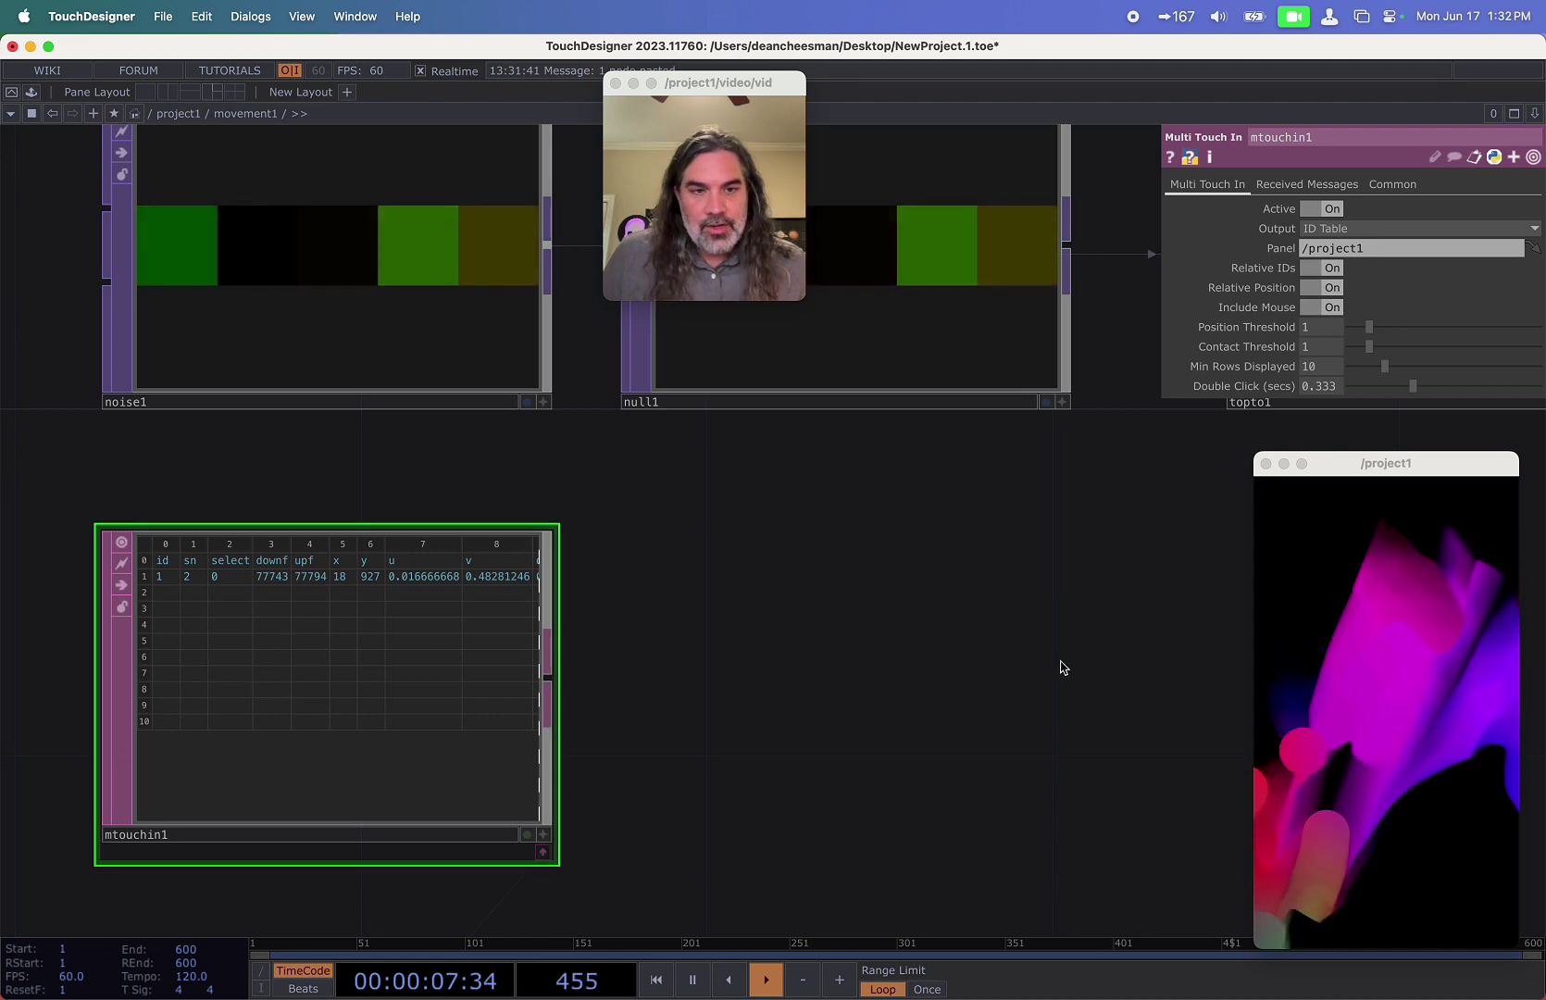
{"action": "mouse_move", "coordinate": [1342, 638]}
{"action": "left_mouse_down"}
{"action": "mouse_move", "coordinate": [1353, 631]}
{"action": "mouse_move", "coordinate": [1439, 777]}
{"action": "mouse_move", "coordinate": [1376, 787]}
{"action": "mouse_move", "coordinate": [1416, 720]}
{"action": "mouse_move", "coordinate": [1398, 727]}
{"action": "left_mouse_up"}
{"action": "scroll", "coordinate": [897, 646], "scroll_direction": "down", "scroll_amount": 5}
{"action": "left_click_drag", "start_coordinate": [889, 655], "coordinate": [714, 691]}
{"action": "scroll", "coordinate": [773, 670], "scroll_direction": "up", "scroll_amount": 1}
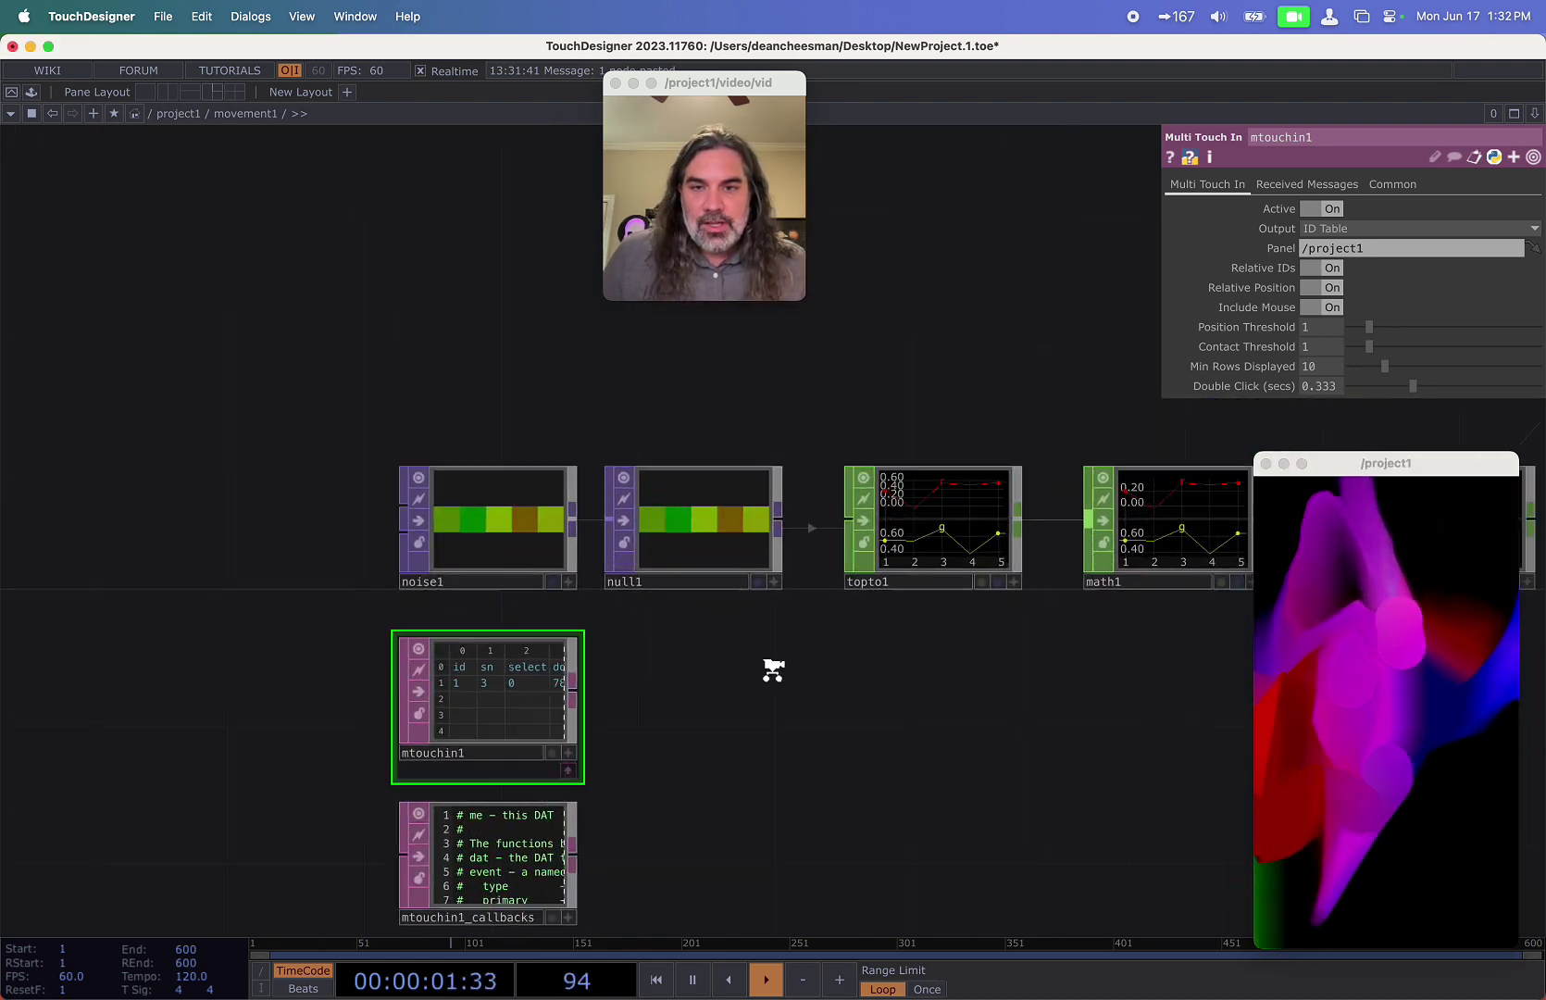
{"action": "scroll", "coordinate": [773, 668], "scroll_direction": "up", "scroll_amount": 2}
{"action": "left_click_drag", "start_coordinate": [541, 696], "coordinate": [839, 701]}
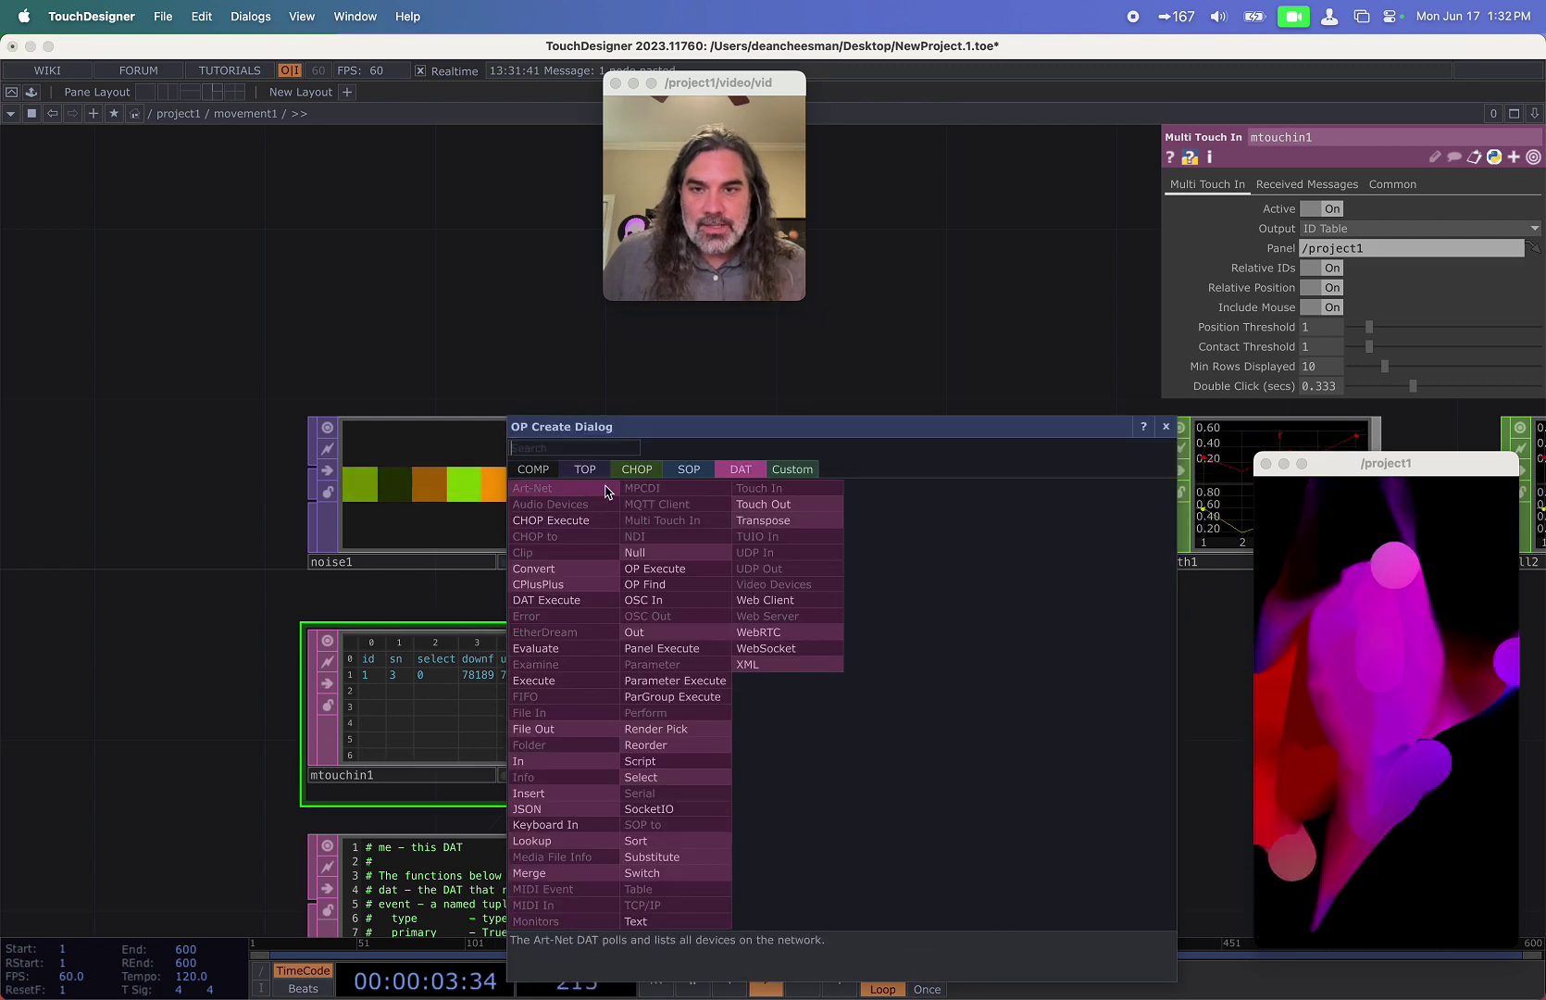
{"action": "left_click", "coordinate": [632, 470]}
{"action": "left_click", "coordinate": [560, 490]}
{"action": "left_click", "coordinate": [930, 705]}
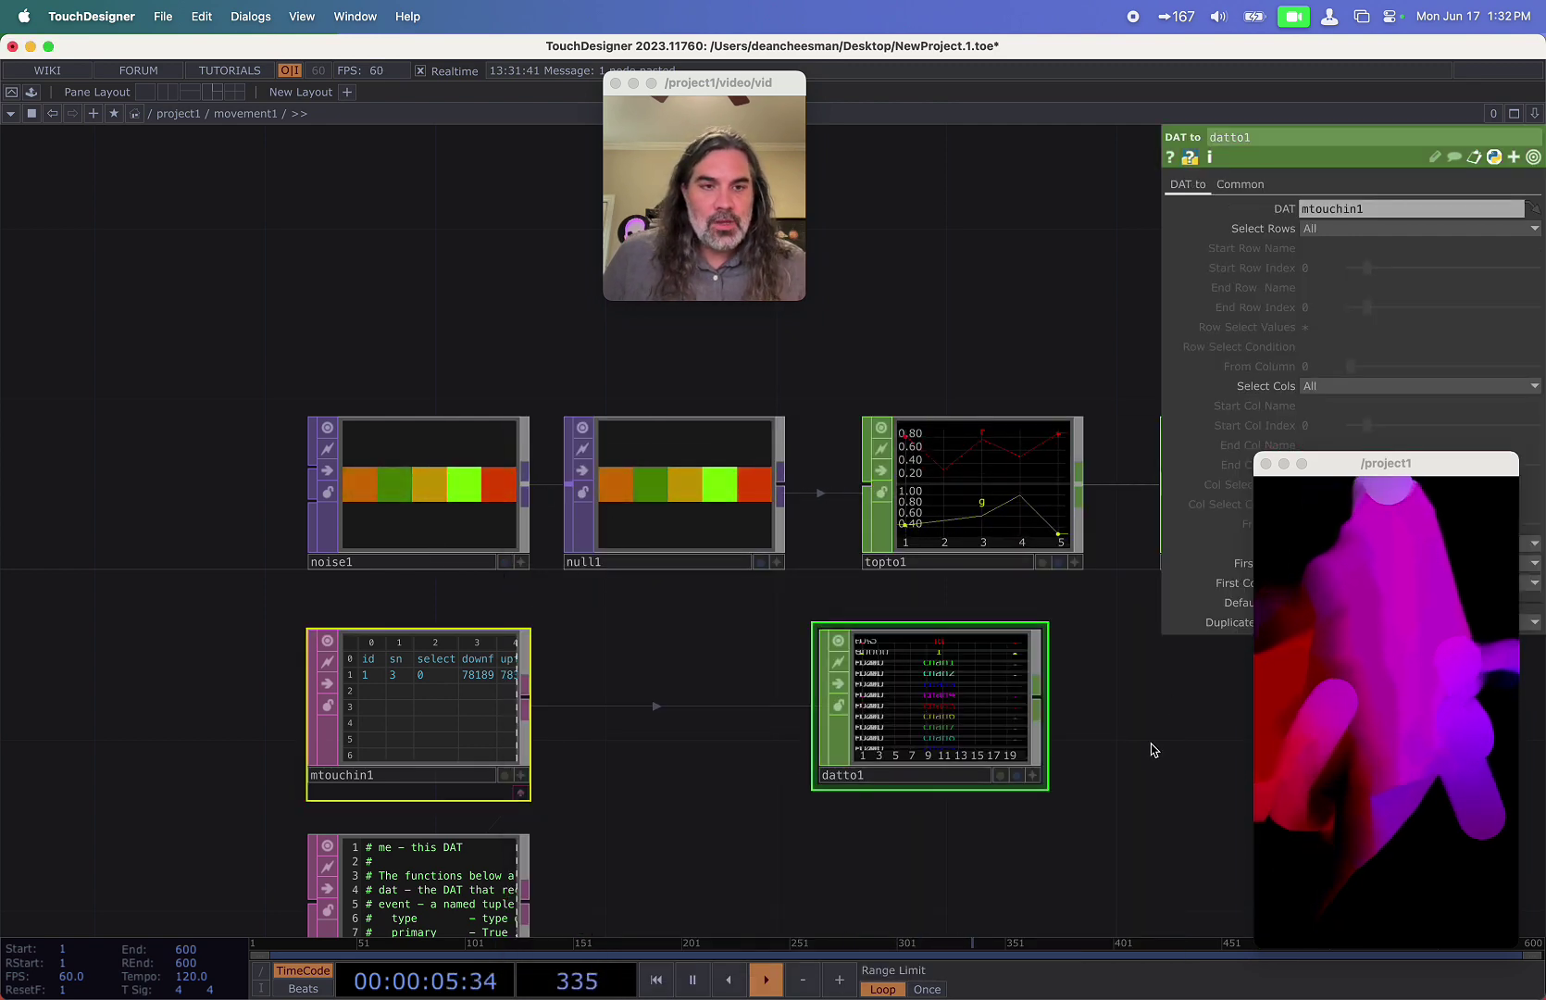
Set datto1's Output to Channel per Column.
{"action": "left_click_drag", "start_coordinate": [1405, 464], "coordinate": [1424, 695]}
{"action": "left_click_drag", "start_coordinate": [1134, 696], "coordinate": [996, 635]}
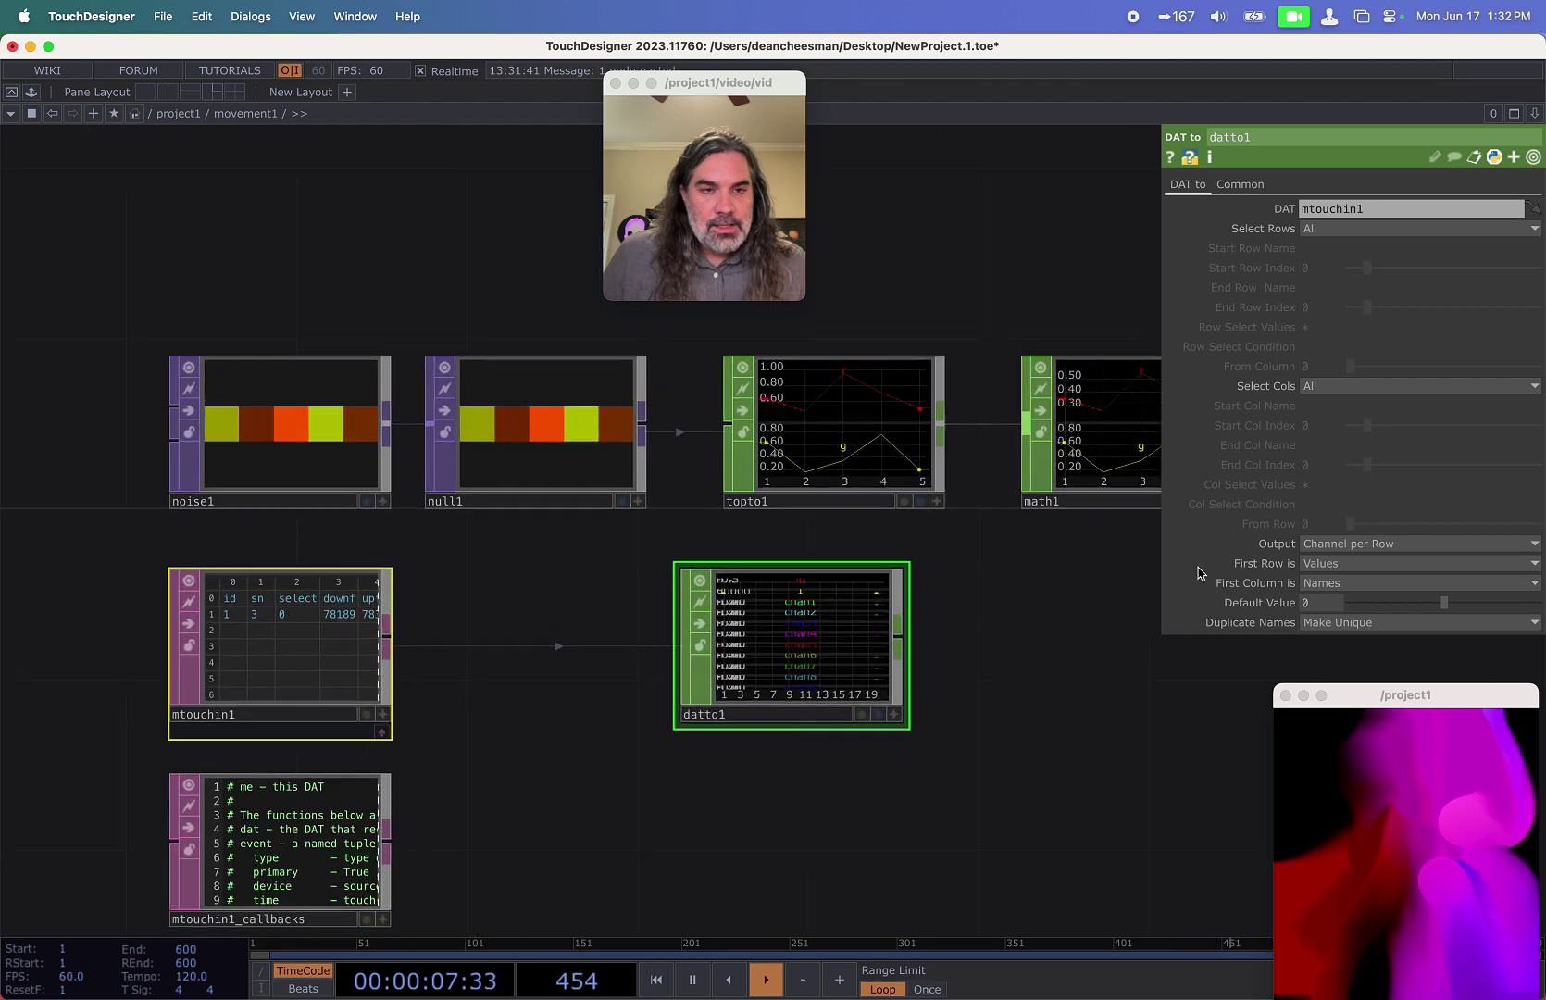
{"action": "left_click_drag", "start_coordinate": [1198, 572], "coordinate": [1190, 570]}
{"action": "left_click", "coordinate": [1356, 544]}
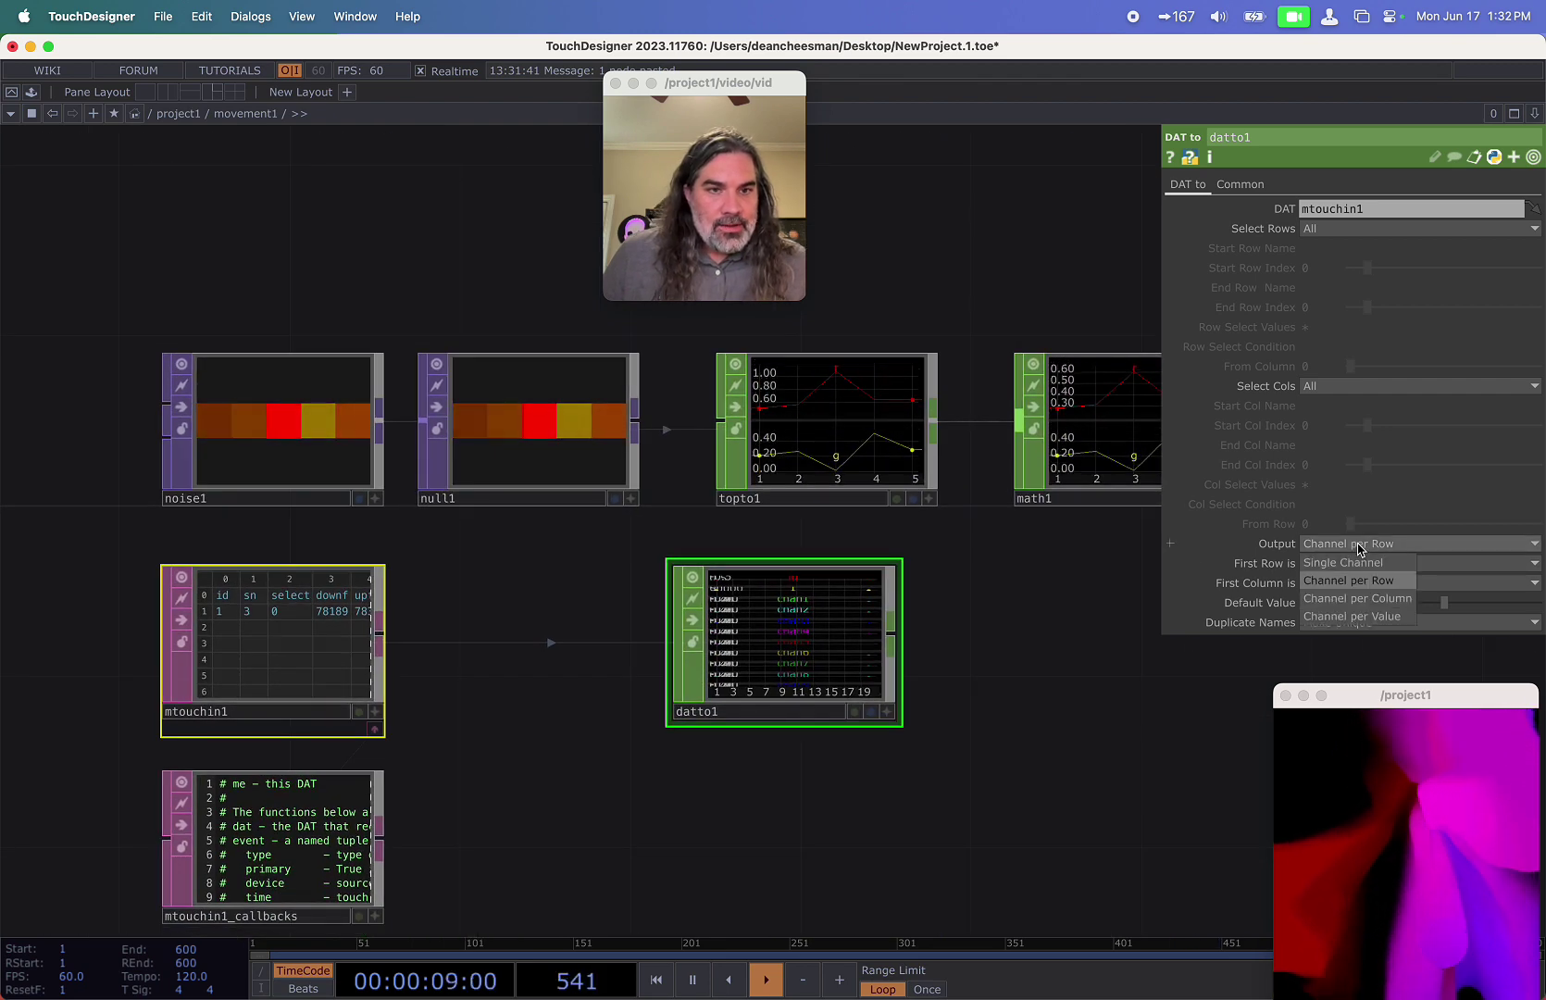
{"action": "left_click", "coordinate": [1357, 598]}
Set datto1's First Row is to Names and First Column is to Values.
{"action": "scroll", "coordinate": [735, 625], "scroll_direction": "up", "scroll_amount": 3}
{"action": "left_click", "coordinate": [1326, 563]}
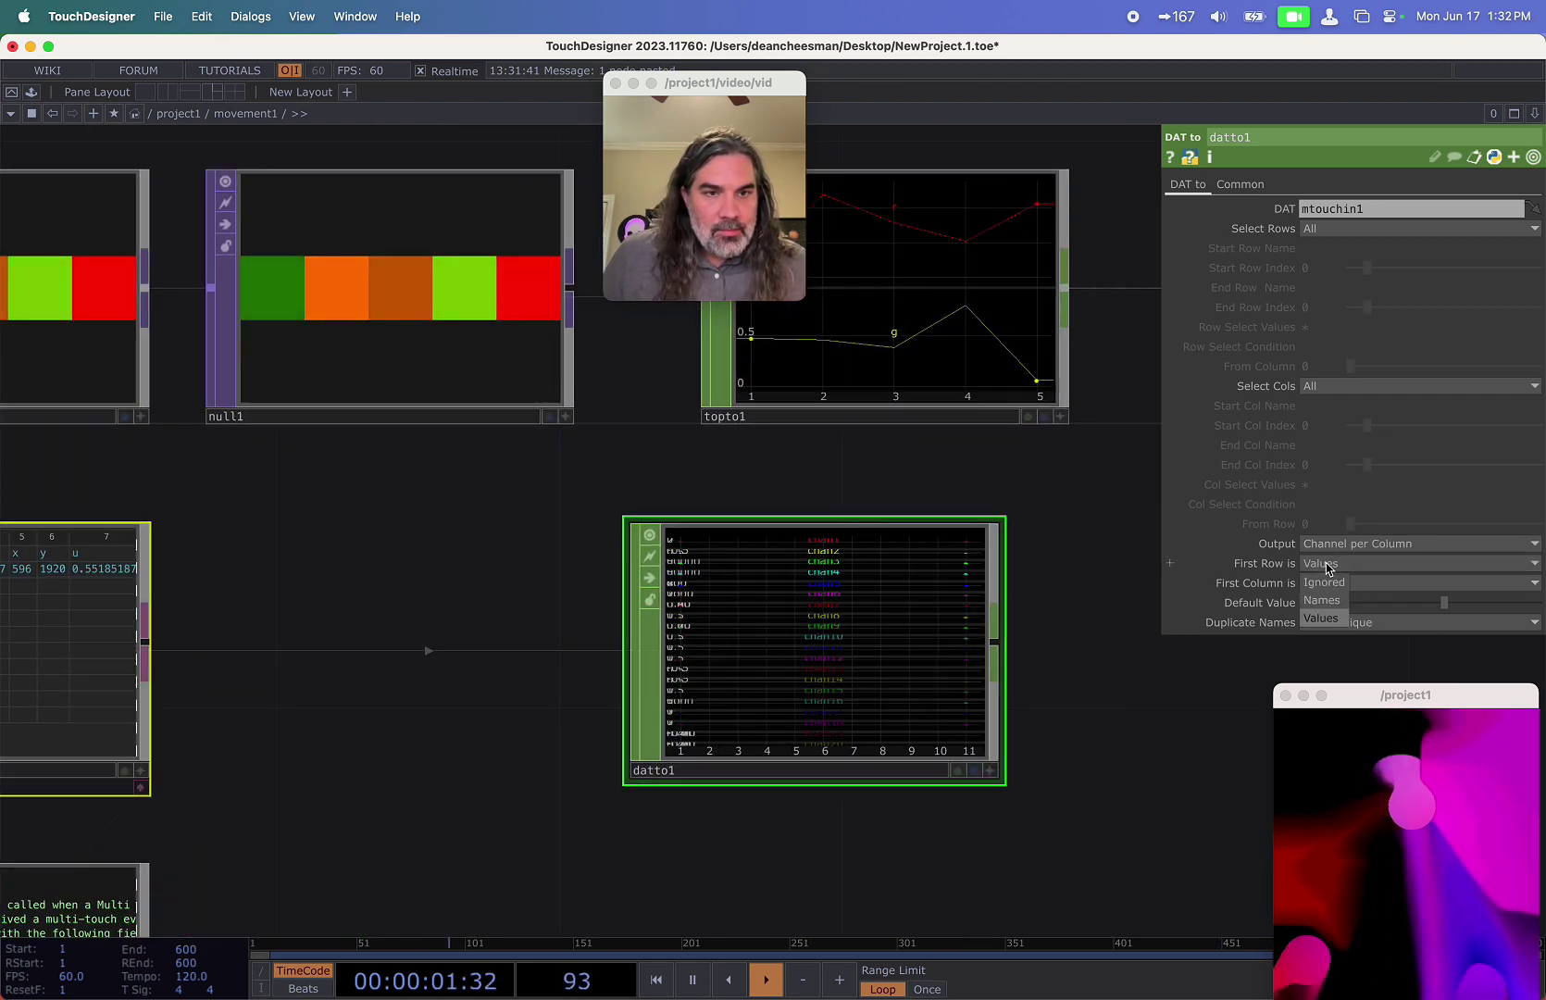
{"action": "left_click", "coordinate": [1322, 600]}
{"action": "left_click", "coordinate": [1325, 582]}
{"action": "left_click", "coordinate": [1322, 620]}
{"action": "scroll", "coordinate": [782, 659], "scroll_direction": "up", "scroll_amount": 1}
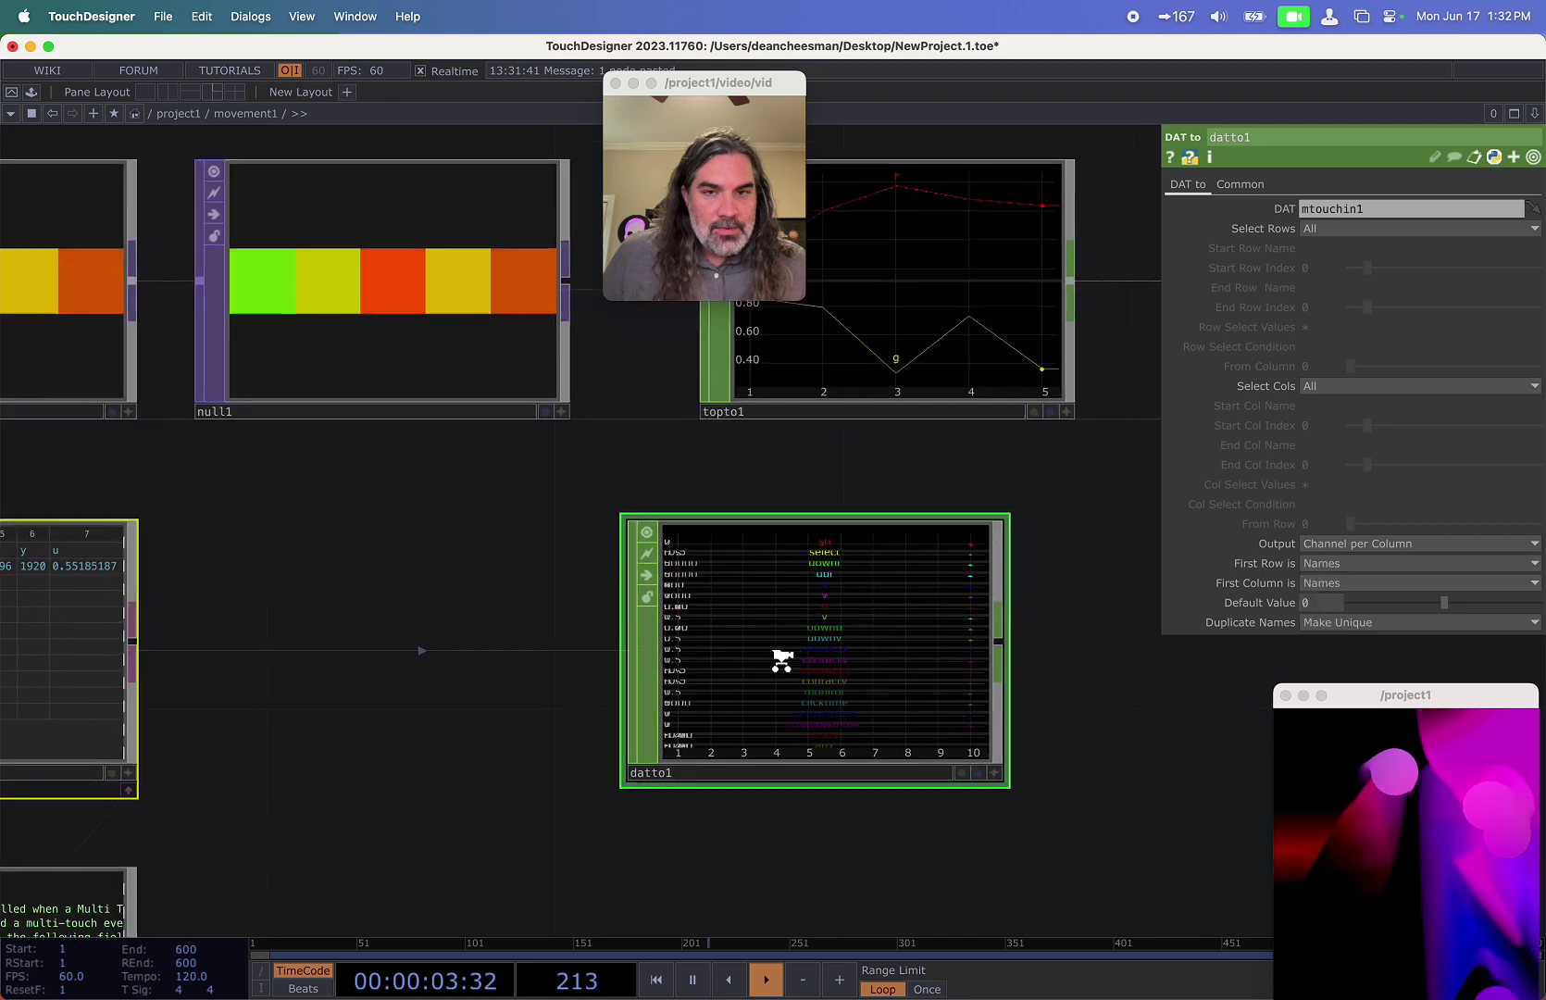
{"action": "left_click", "coordinate": [1325, 582]}
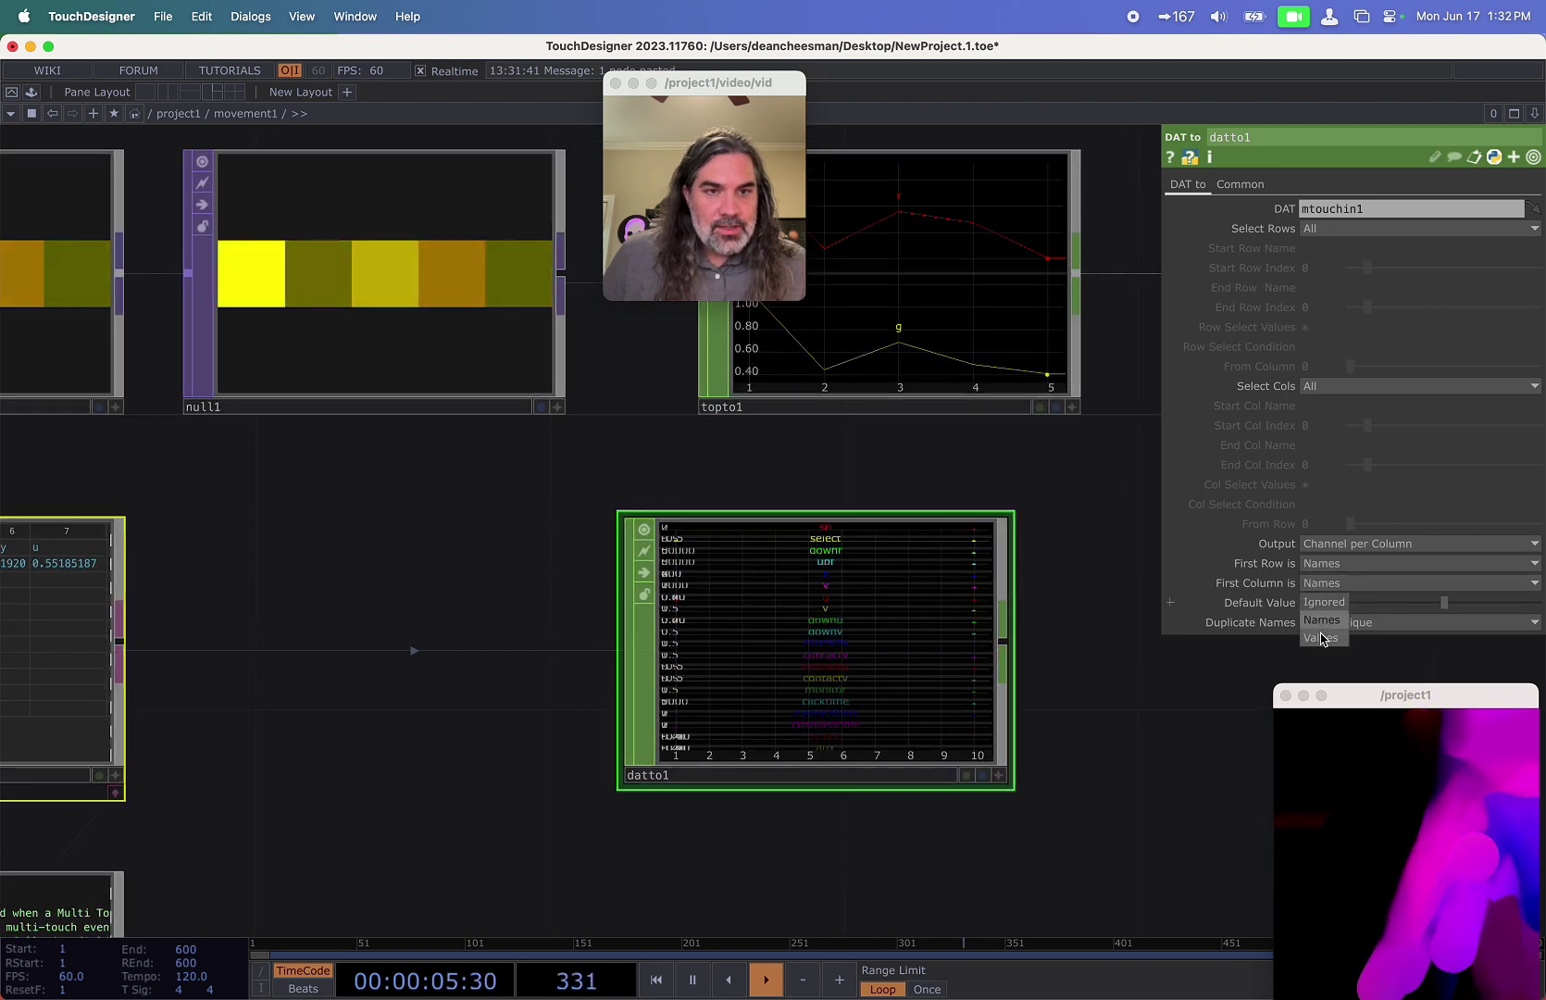
{"action": "left_click", "coordinate": [1322, 636]}
{"action": "scroll", "coordinate": [731, 708], "scroll_direction": "up", "scroll_amount": 4}
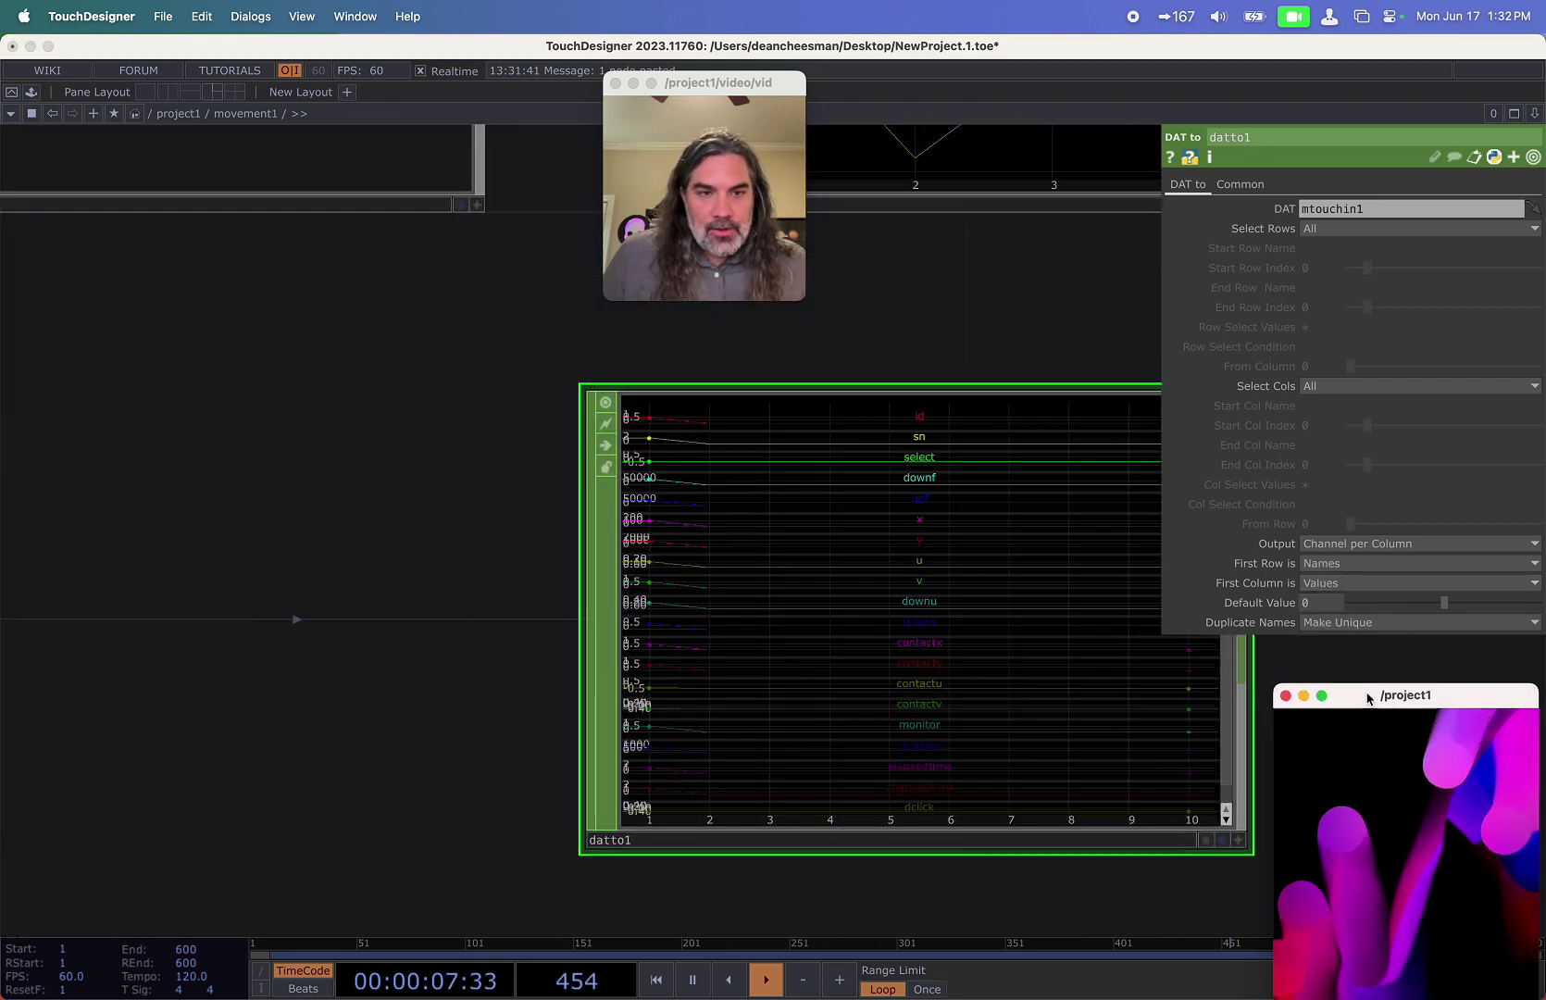
Add a Select CHOP connected to datto1's output and place it beneath math1.
{"action": "left_click_drag", "start_coordinate": [1368, 698], "coordinate": [1392, 515]}
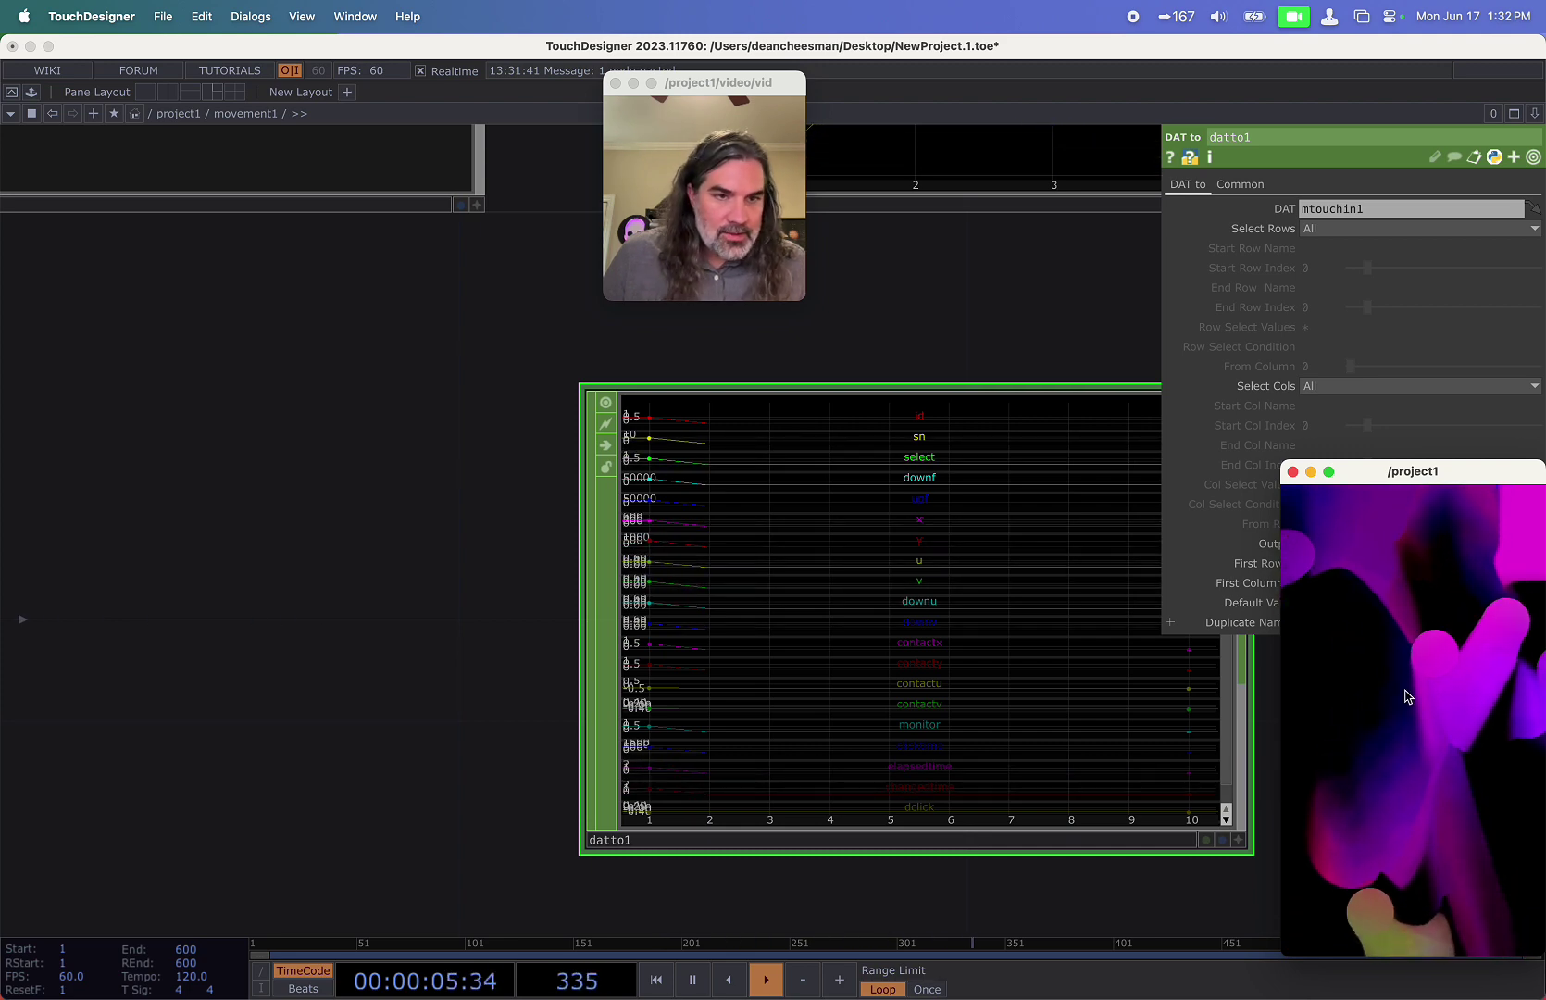
{"action": "left_click_drag", "start_coordinate": [250, 724], "coordinate": [28, 743]}
{"action": "scroll", "coordinate": [190, 724], "scroll_direction": "down", "scroll_amount": 5}
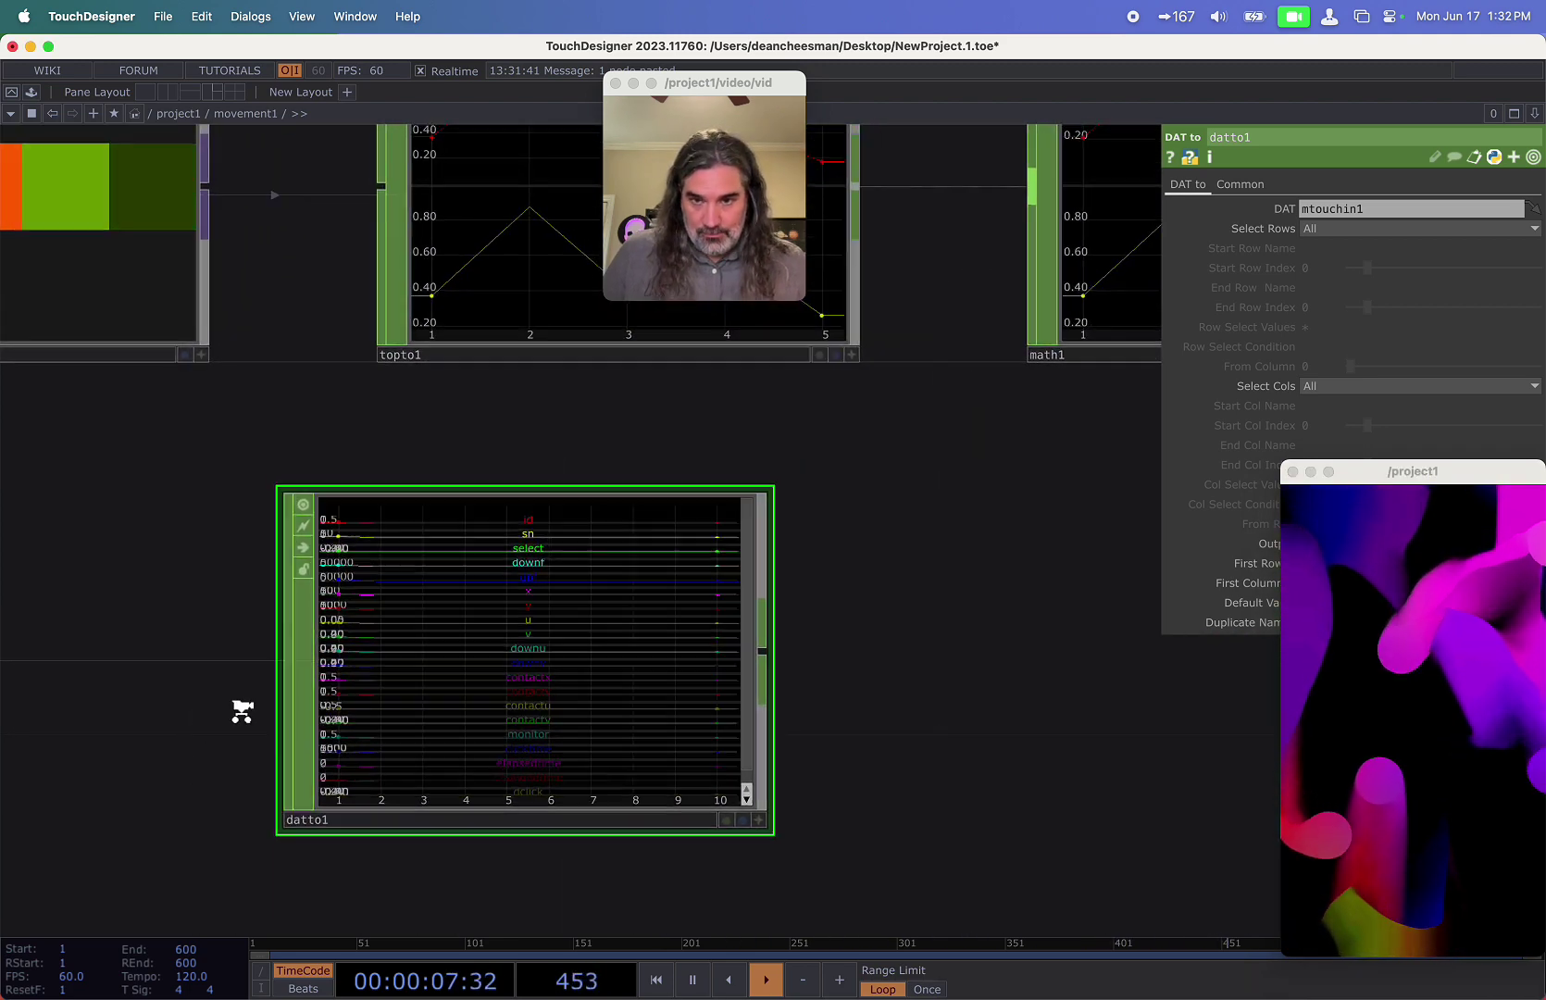
{"action": "scroll", "coordinate": [718, 652], "scroll_direction": "right", "scroll_amount": 5}
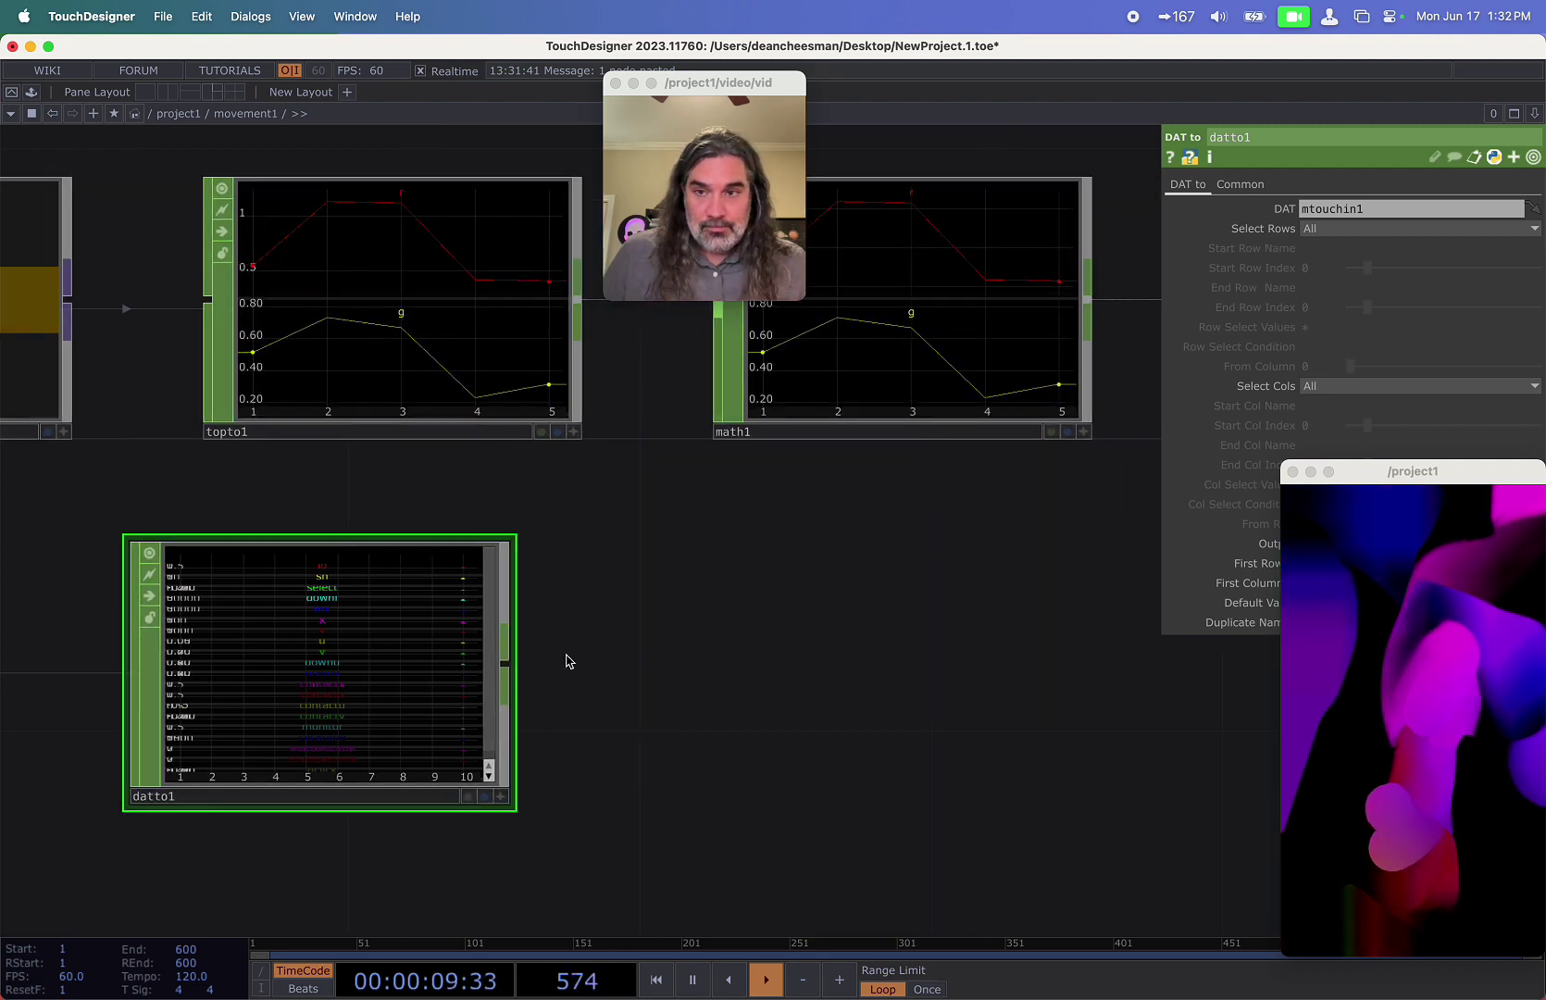
{"action": "scroll", "coordinate": [680, 649], "scroll_direction": "right", "scroll_amount": 6}
{"action": "scroll", "coordinate": [503, 673], "scroll_direction": "down", "scroll_amount": 3}
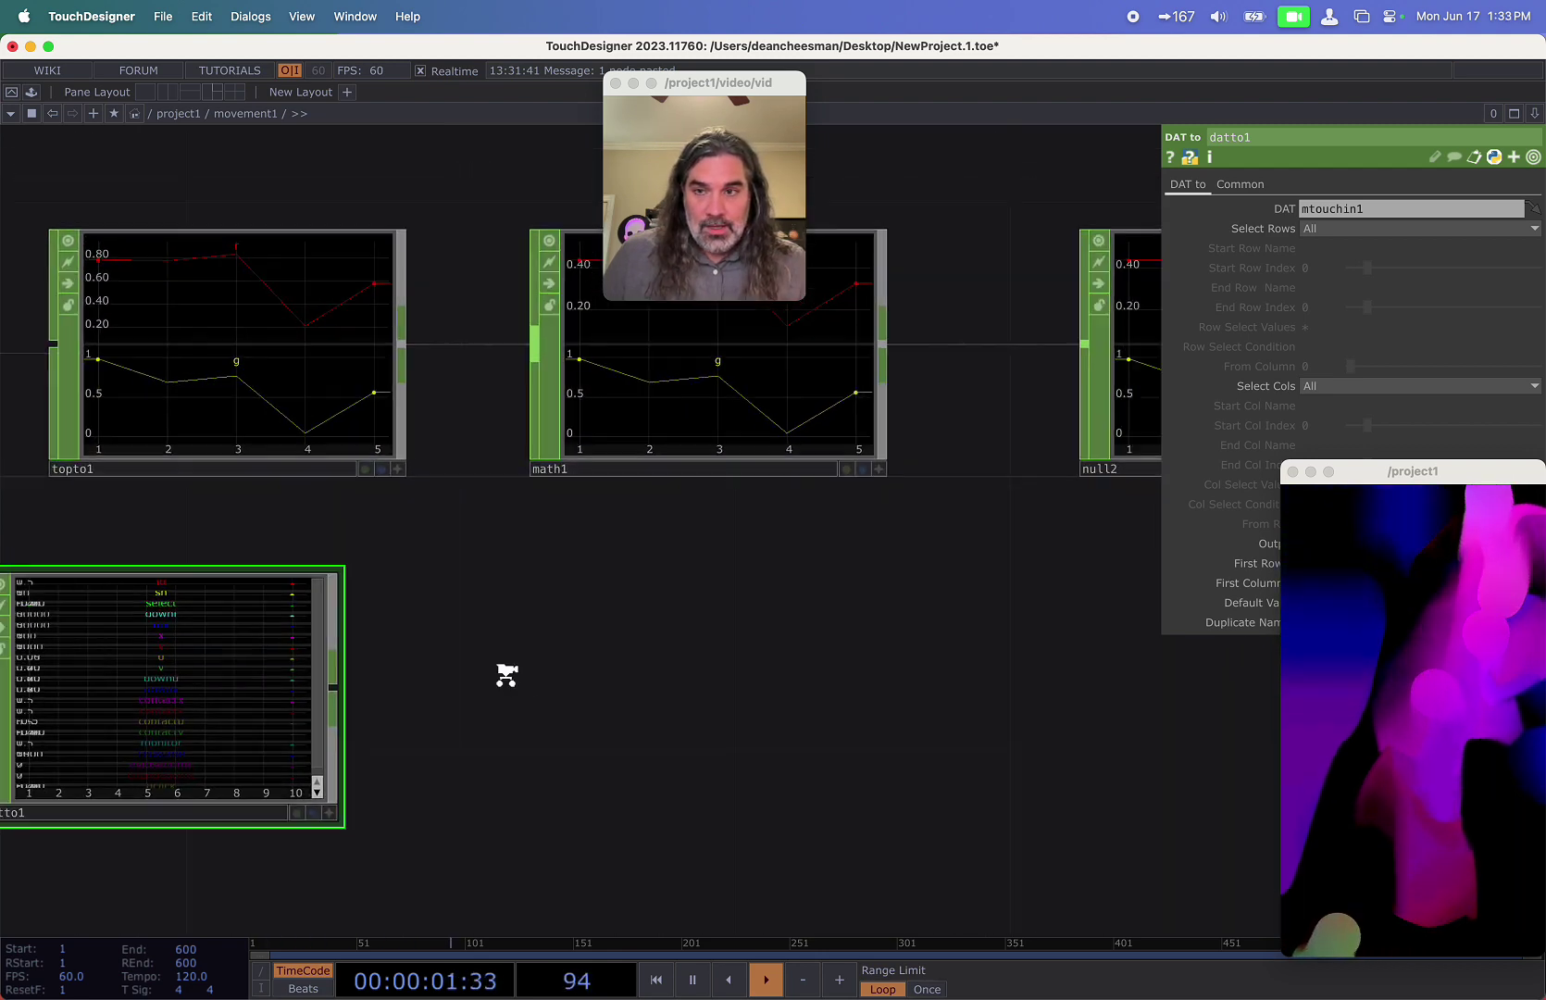
{"action": "left_click", "coordinate": [380, 689]}
{"action": "left_click", "coordinate": [508, 683]}
{"action": "type", "text": "se"}
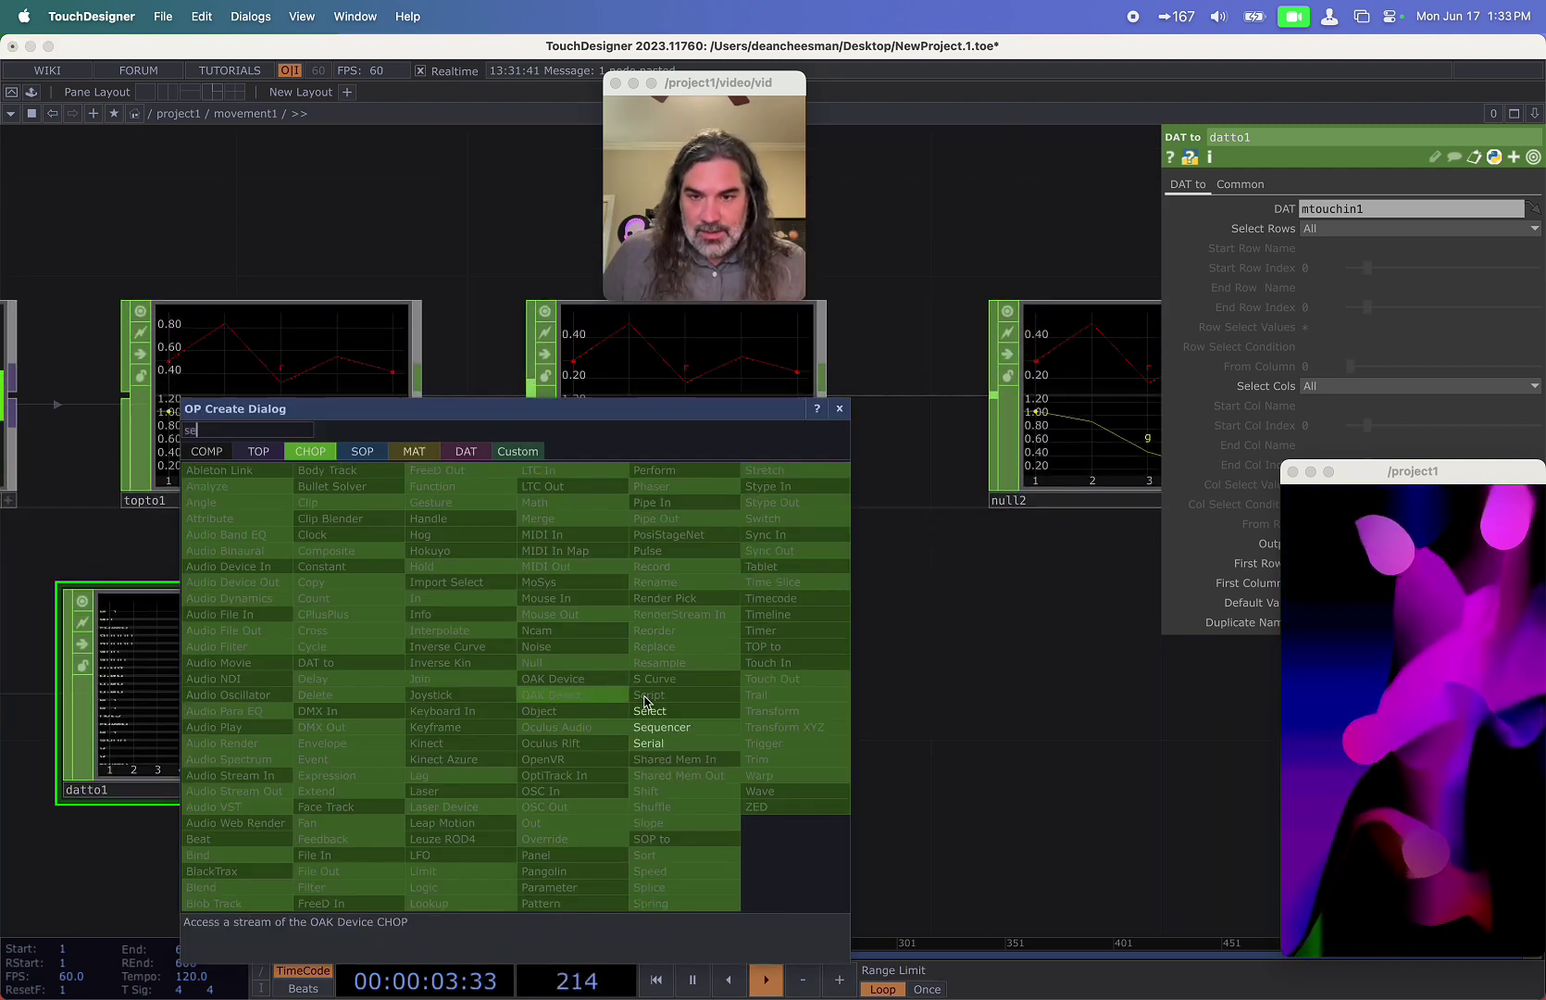
{"action": "left_click", "coordinate": [647, 708]}
{"action": "left_click", "coordinate": [669, 689]}
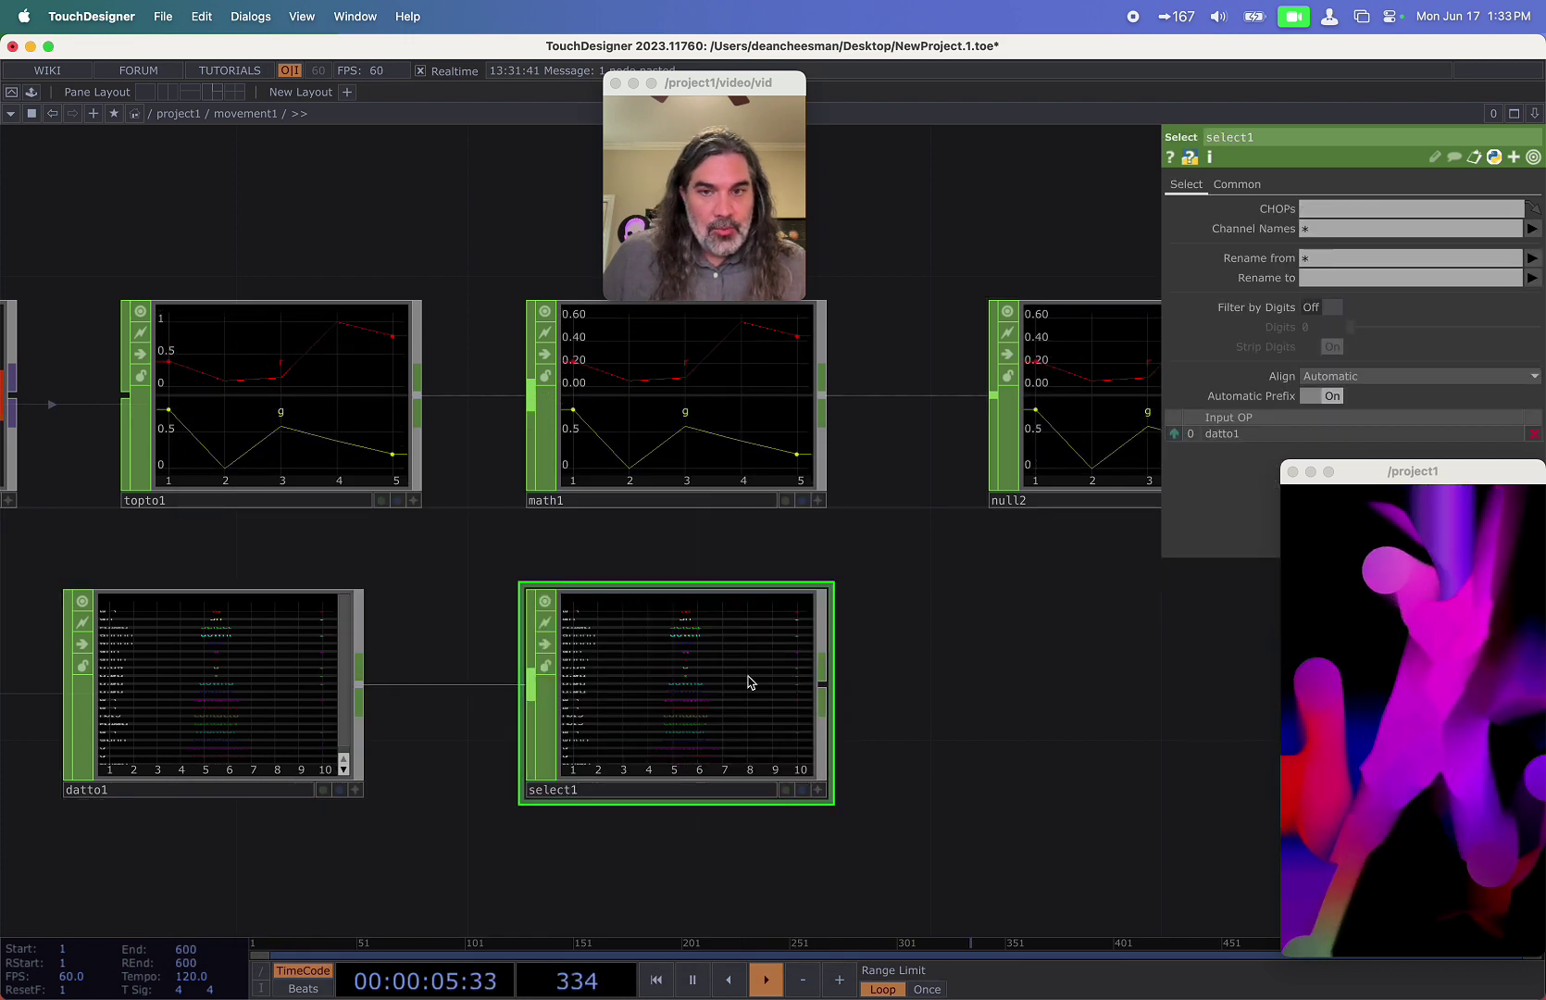
Set select1's Channel Names to select, u and v.
{"action": "left_click", "coordinate": [1530, 229]}
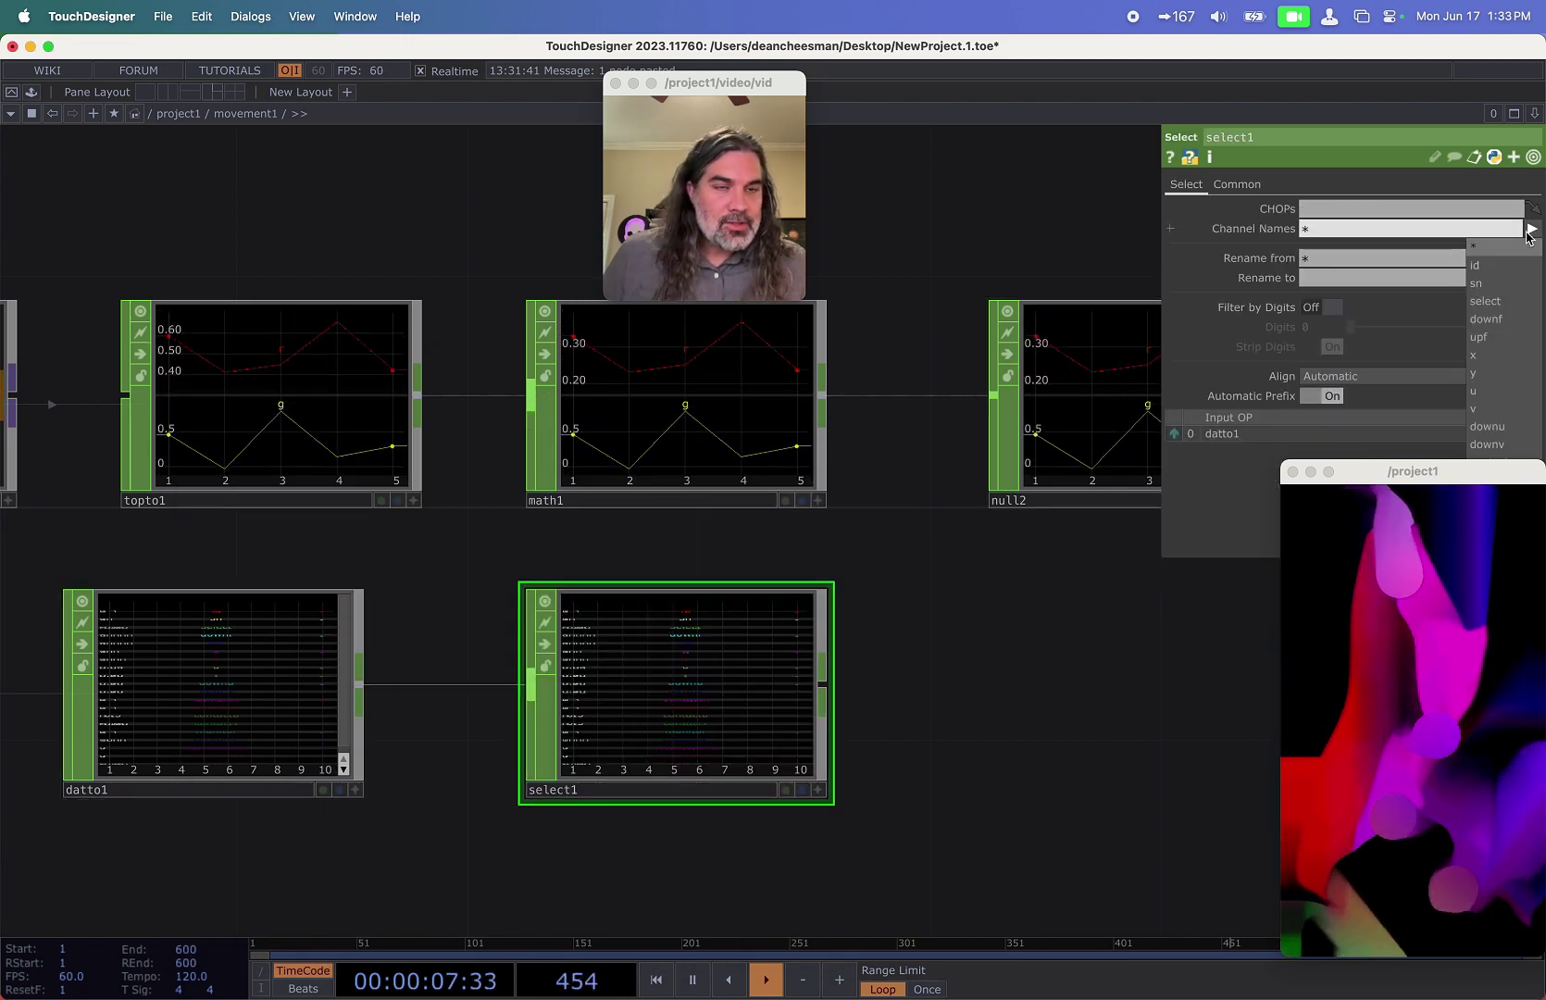
{"action": "left_click", "coordinate": [1486, 301]}
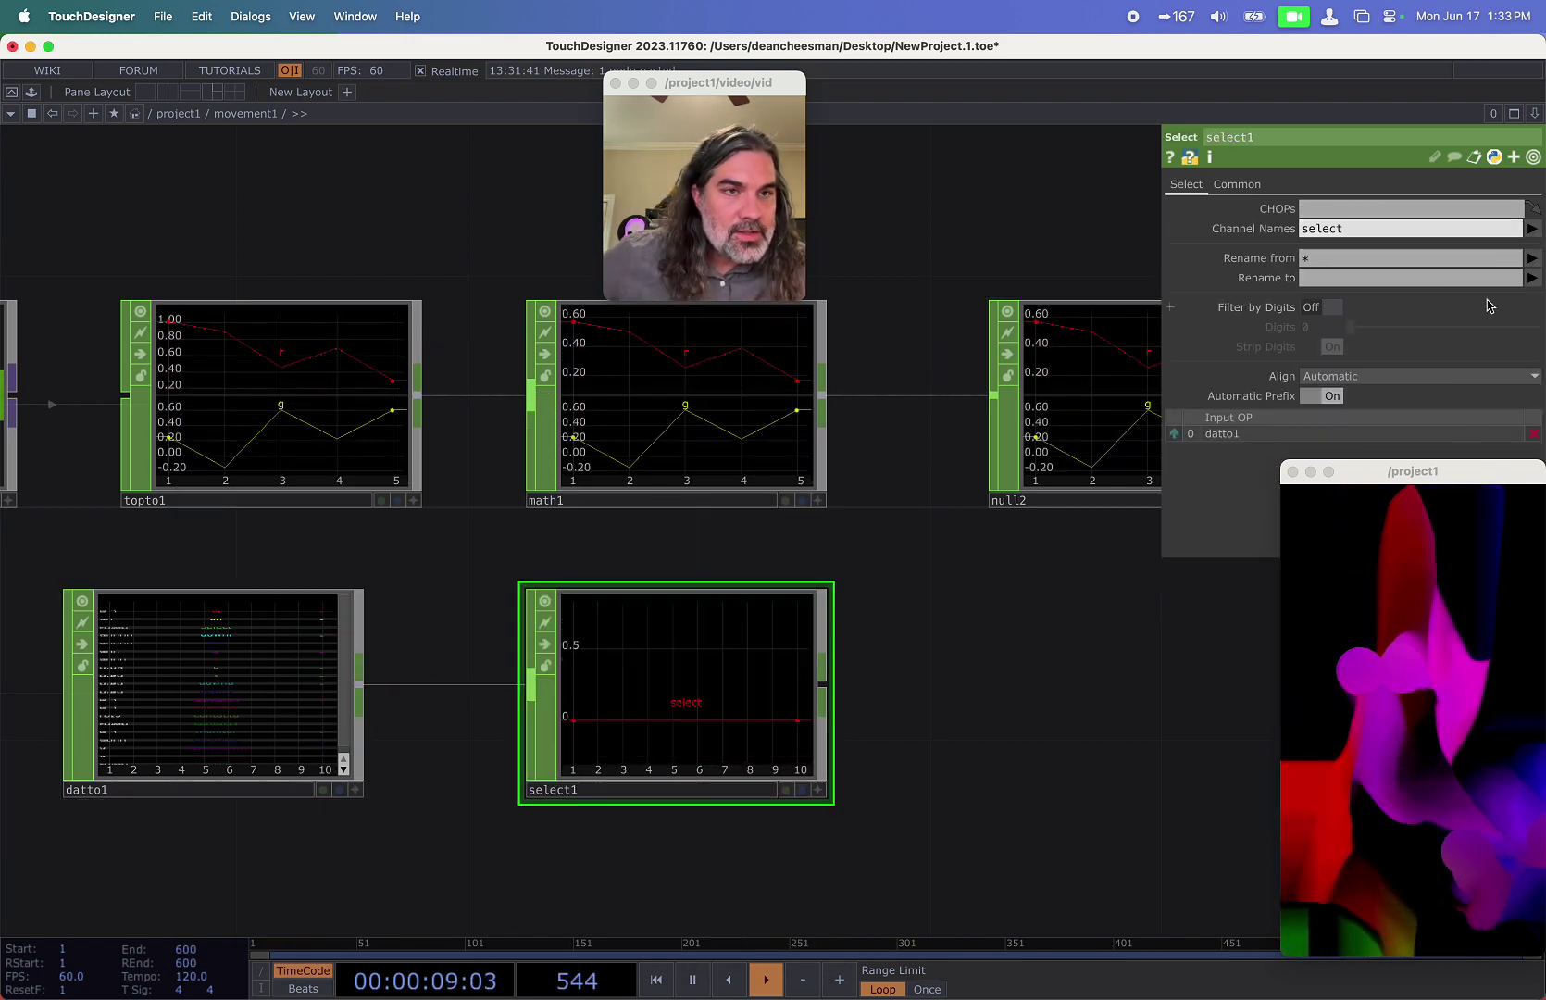
{"action": "left_click", "coordinate": [1534, 233]}
{"action": "left_click", "coordinate": [1493, 391]}
{"action": "left_click", "coordinate": [1533, 230]}
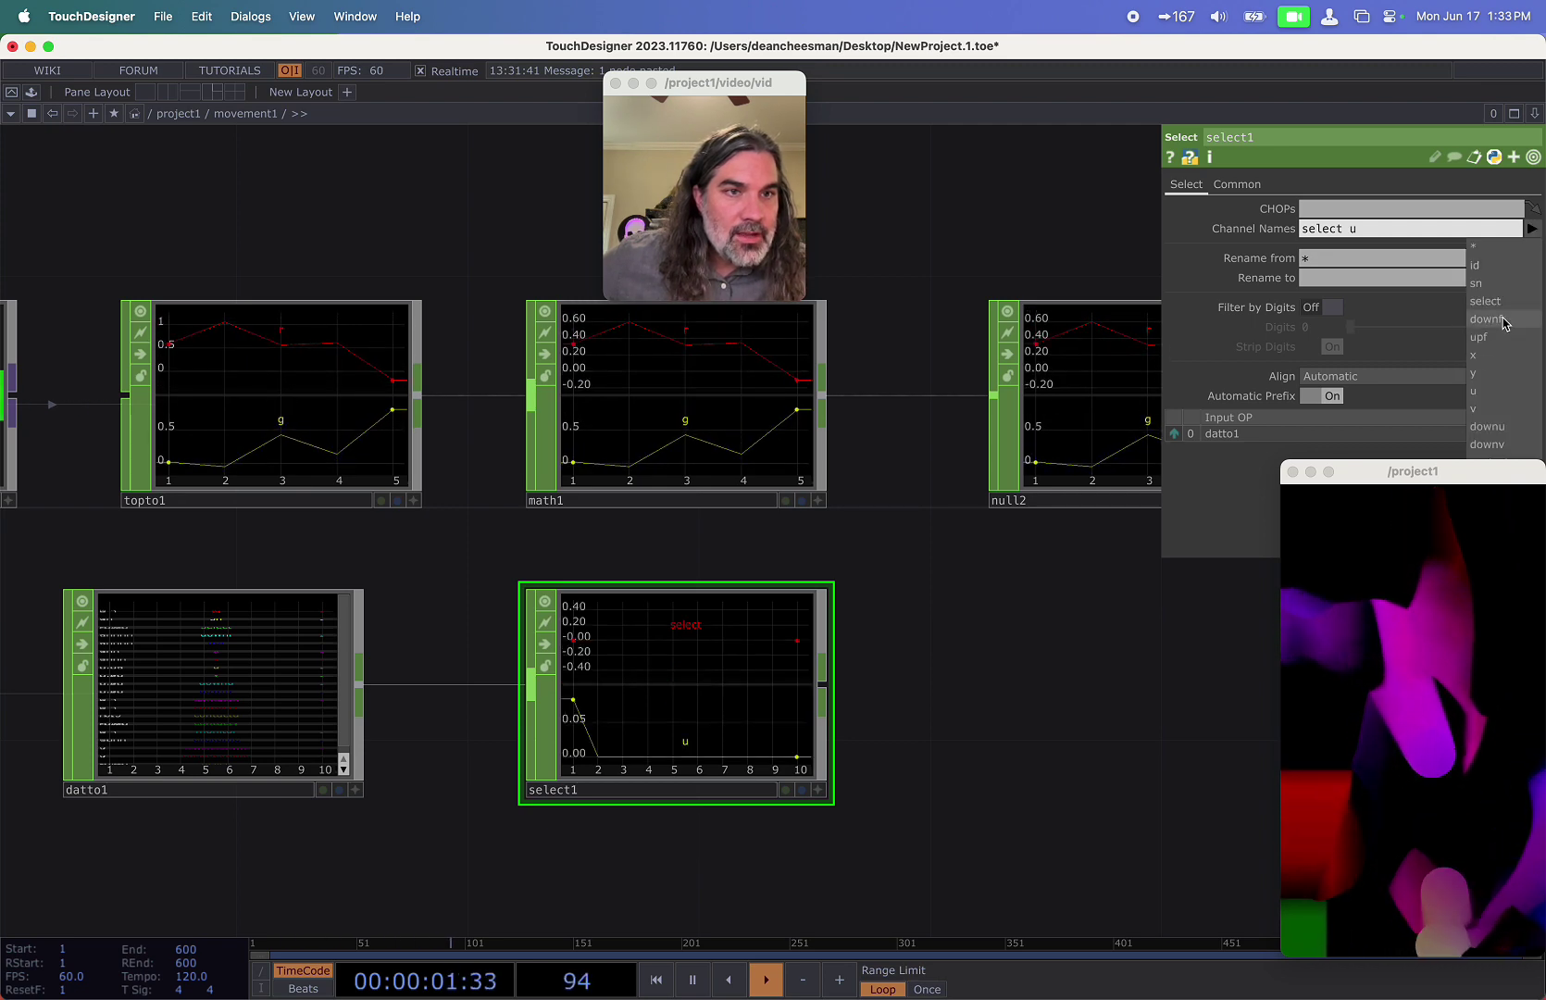
{"action": "left_click", "coordinate": [1473, 408]}
Delete noise1, null1 and topto1 from the movement1 network.
{"action": "key", "text": "h"}
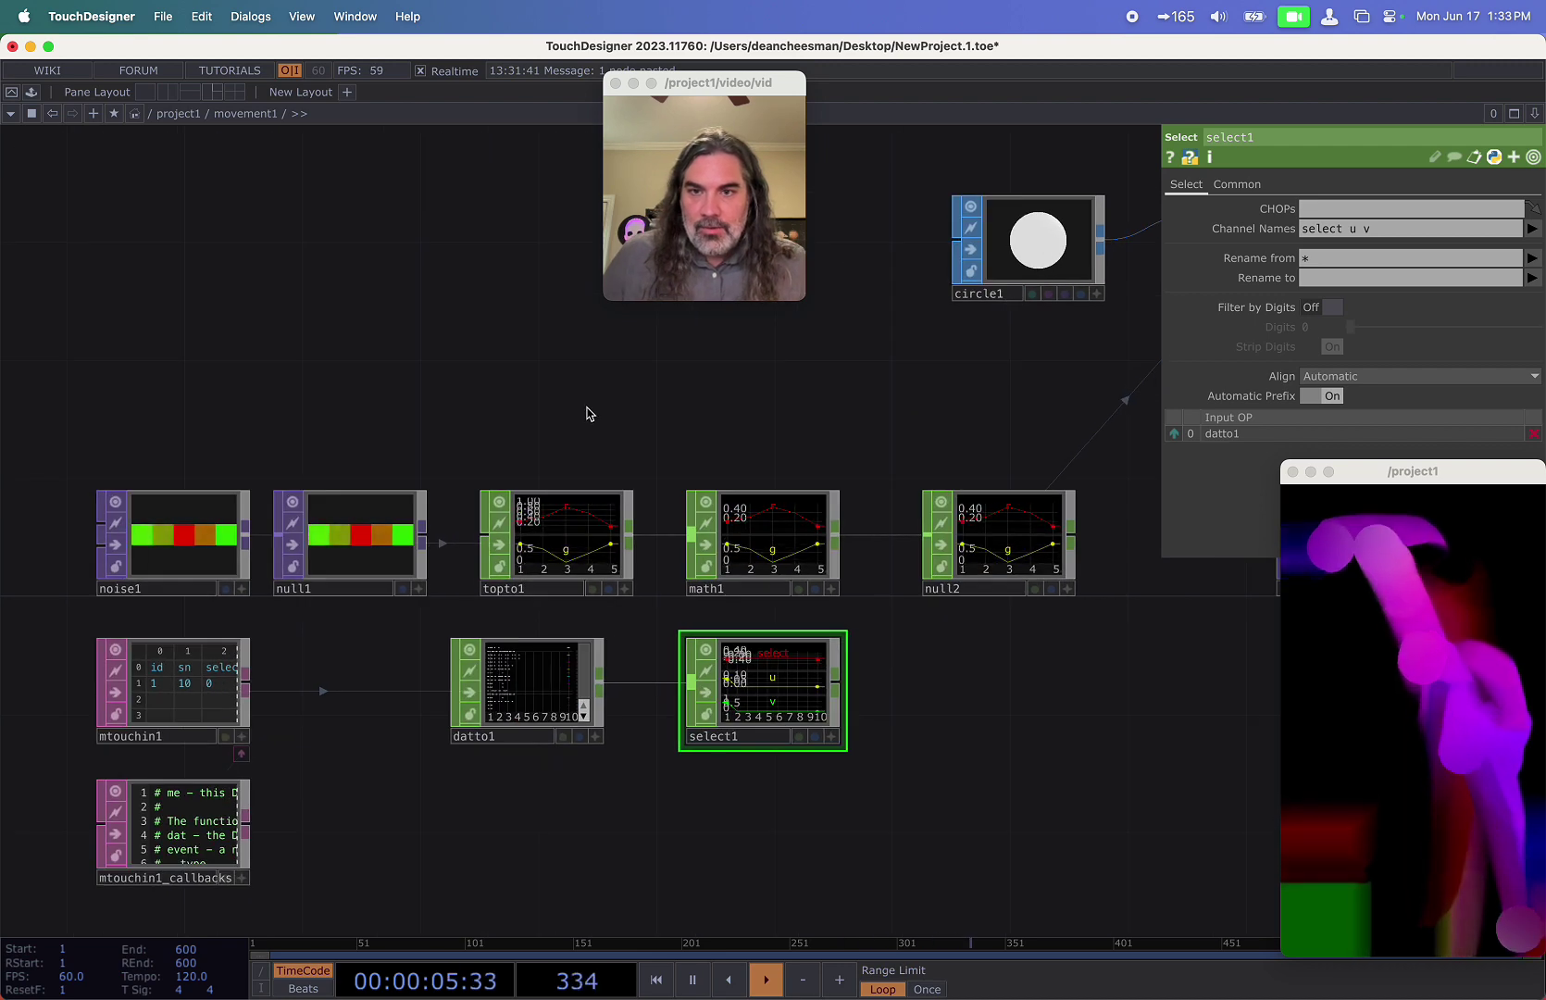
{"action": "left_click_drag", "start_coordinate": [198, 548], "coordinate": [198, 549]}
{"action": "key", "text": "Delete"}
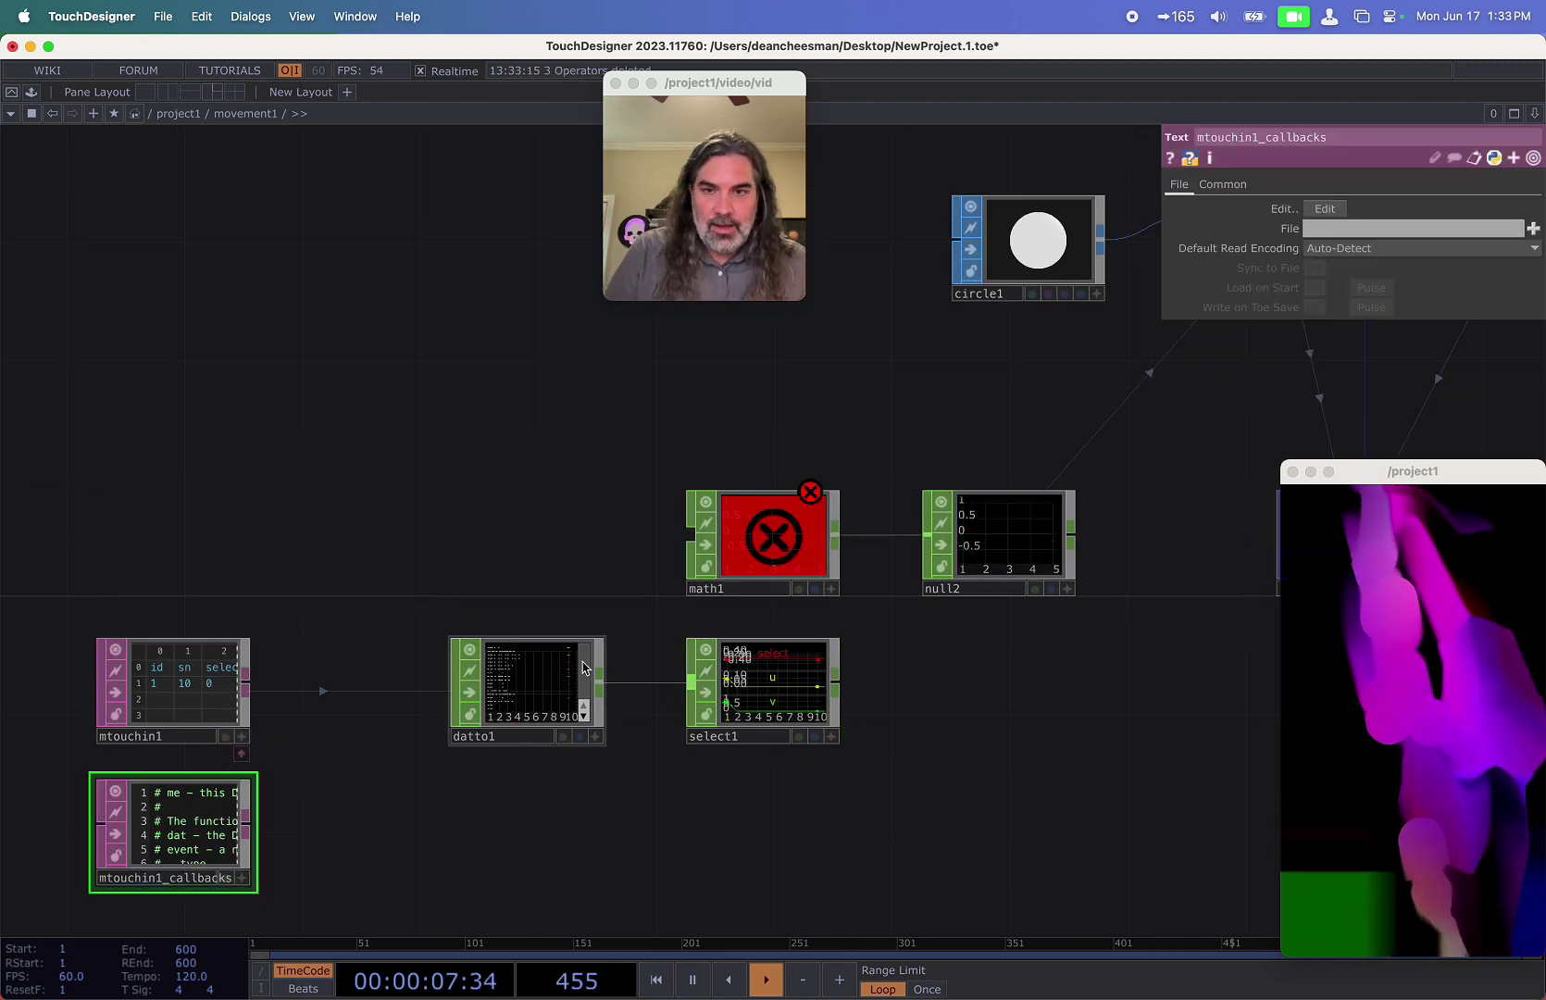
Wire the repositioned select1 into math1 and set math1's Scope to u.
{"action": "left_click_drag", "start_coordinate": [166, 706], "coordinate": [160, 701]}
{"action": "left_click_drag", "start_coordinate": [826, 701], "coordinate": [576, 703]}
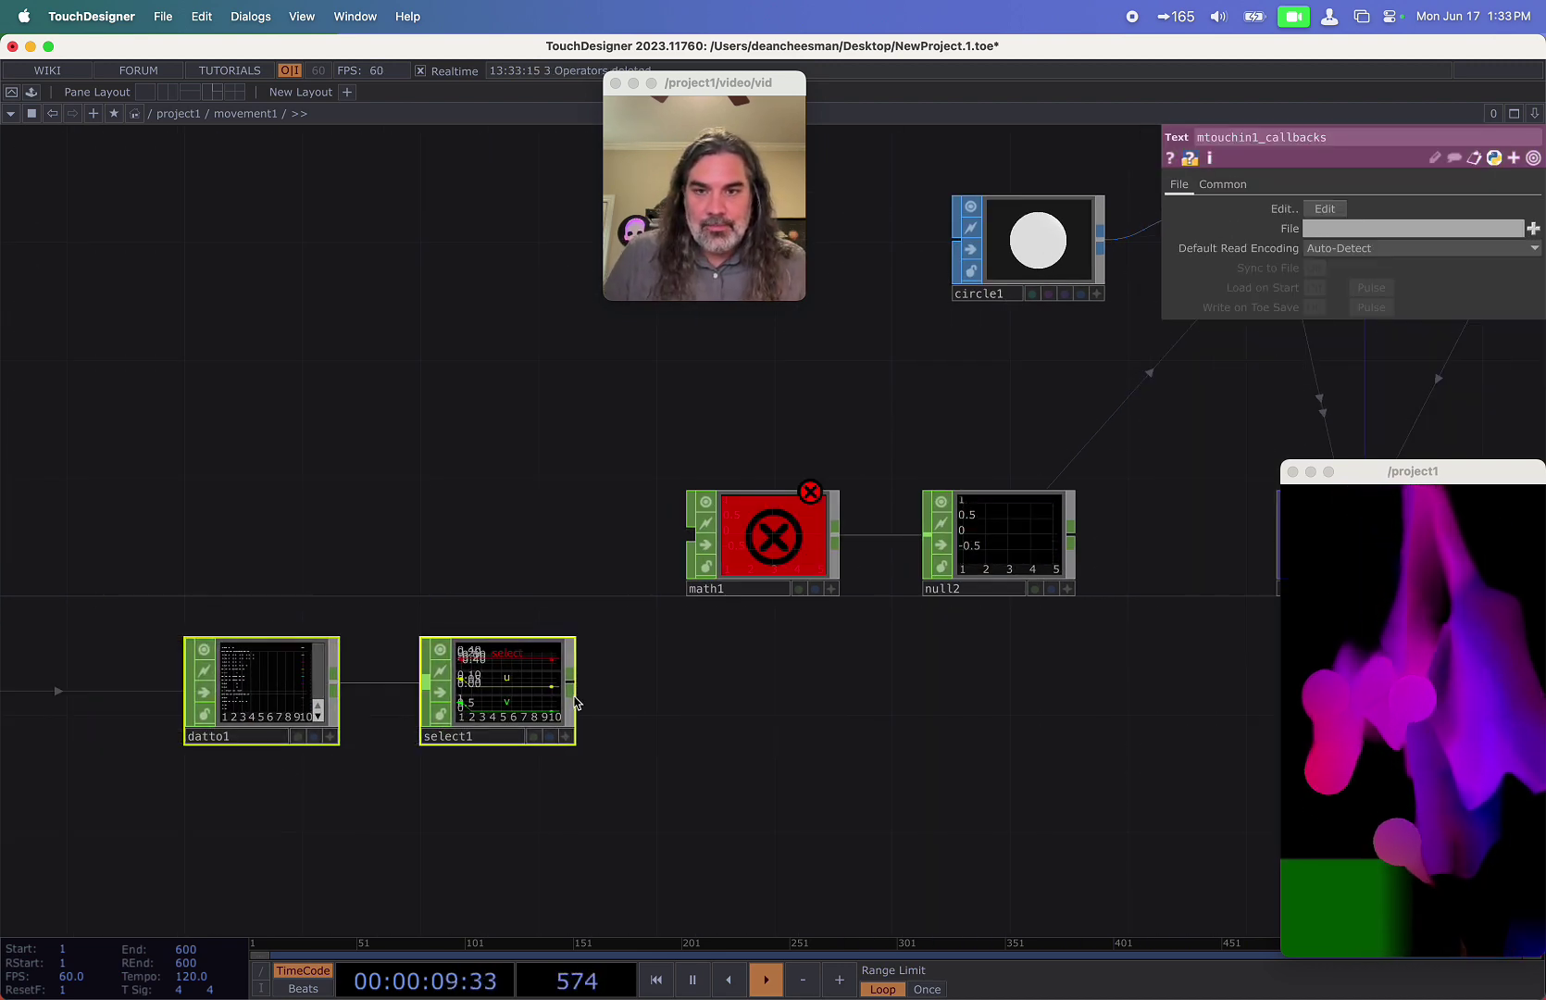
{"action": "left_click", "coordinate": [690, 537]}
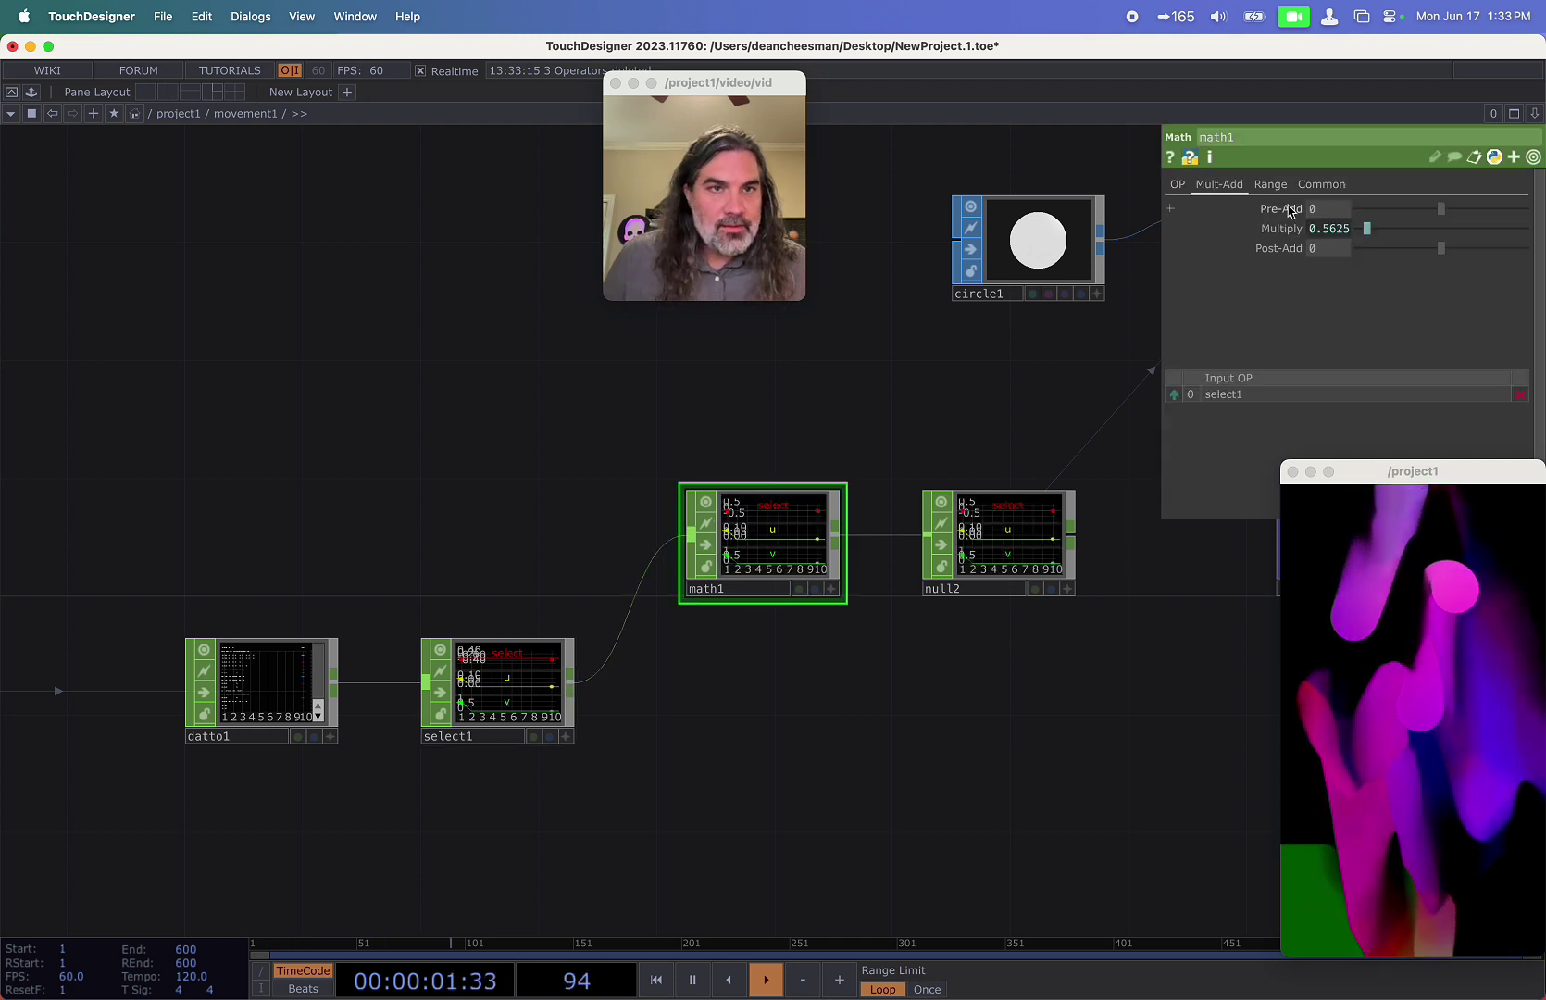
{"action": "left_click", "coordinate": [1321, 185]}
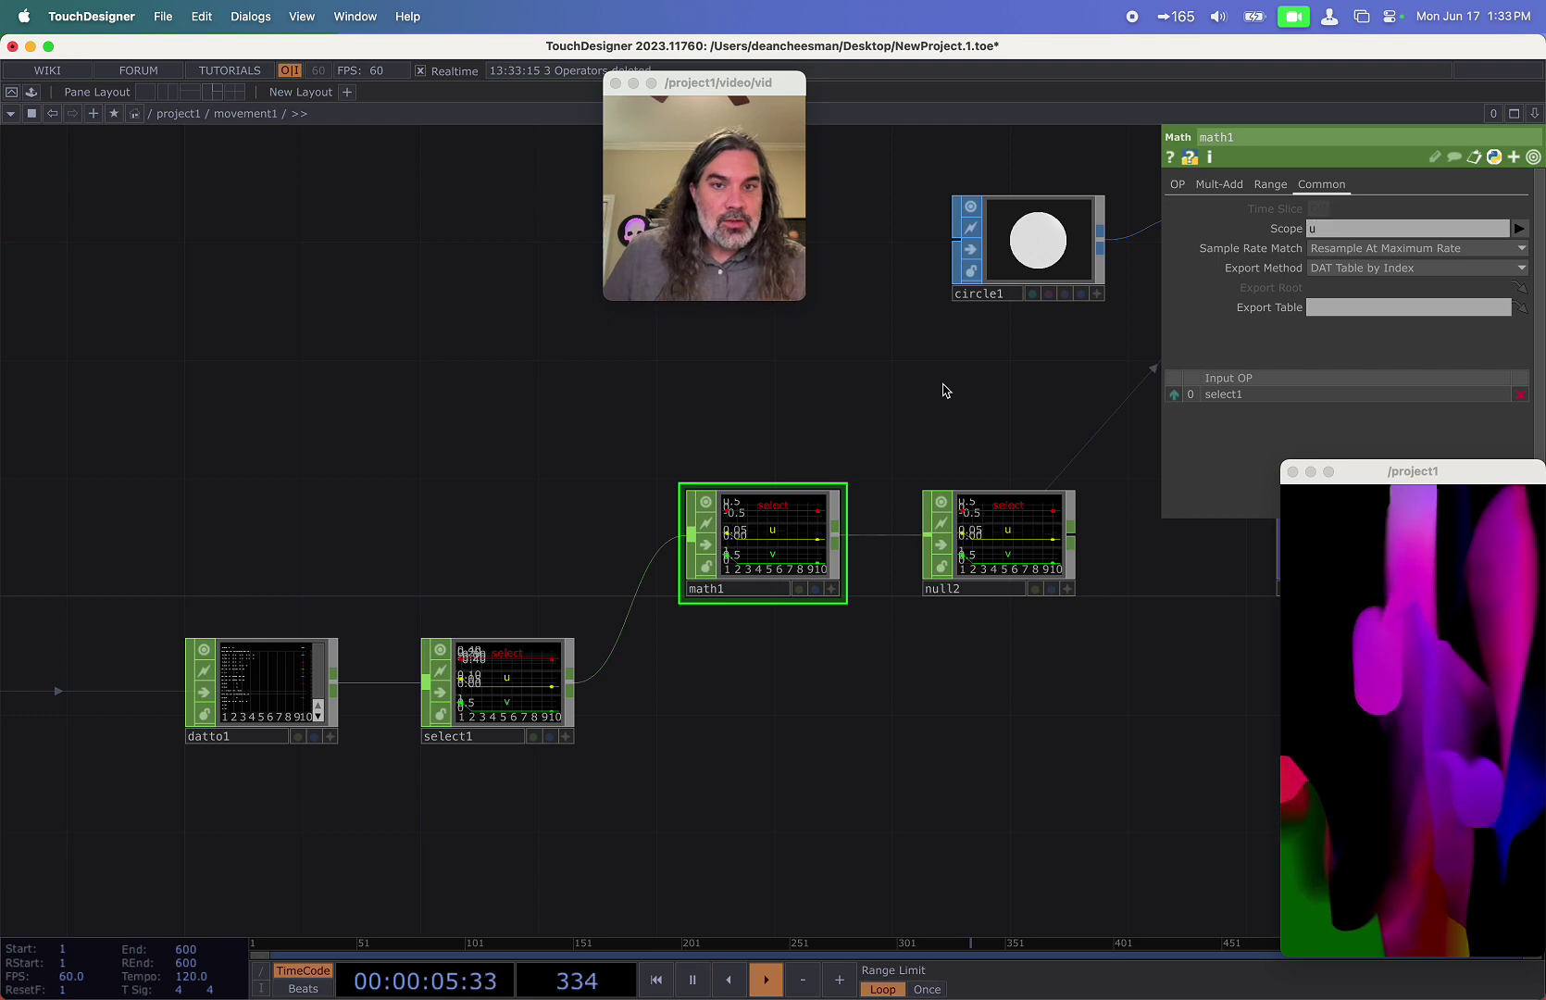
Map geo1's instancing attributes: Translate X to u, Translate Y to v and Active to select.
{"action": "middle_click_drag", "start_coordinate": [942, 389], "coordinate": [478, 618]}
{"action": "left_click_drag", "start_coordinate": [478, 618], "coordinate": [664, 604]}
{"action": "middle_click", "coordinate": [789, 459]}
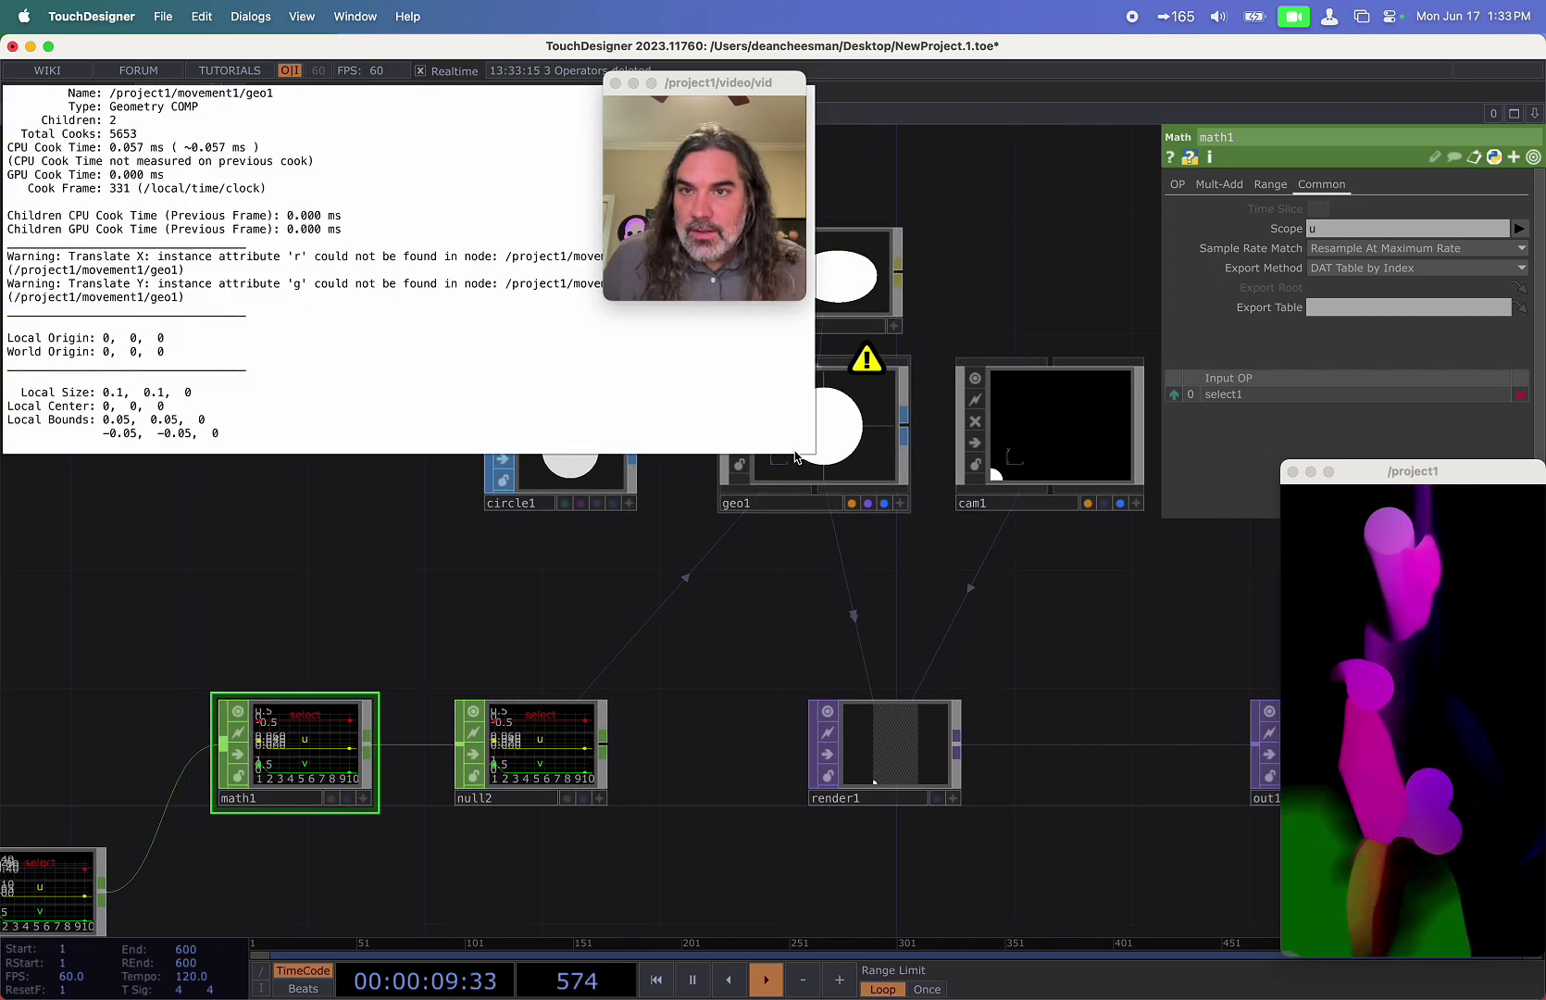
{"action": "left_click", "coordinate": [796, 444]}
{"action": "left_click_drag", "start_coordinate": [1352, 460], "coordinate": [1008, 461]}
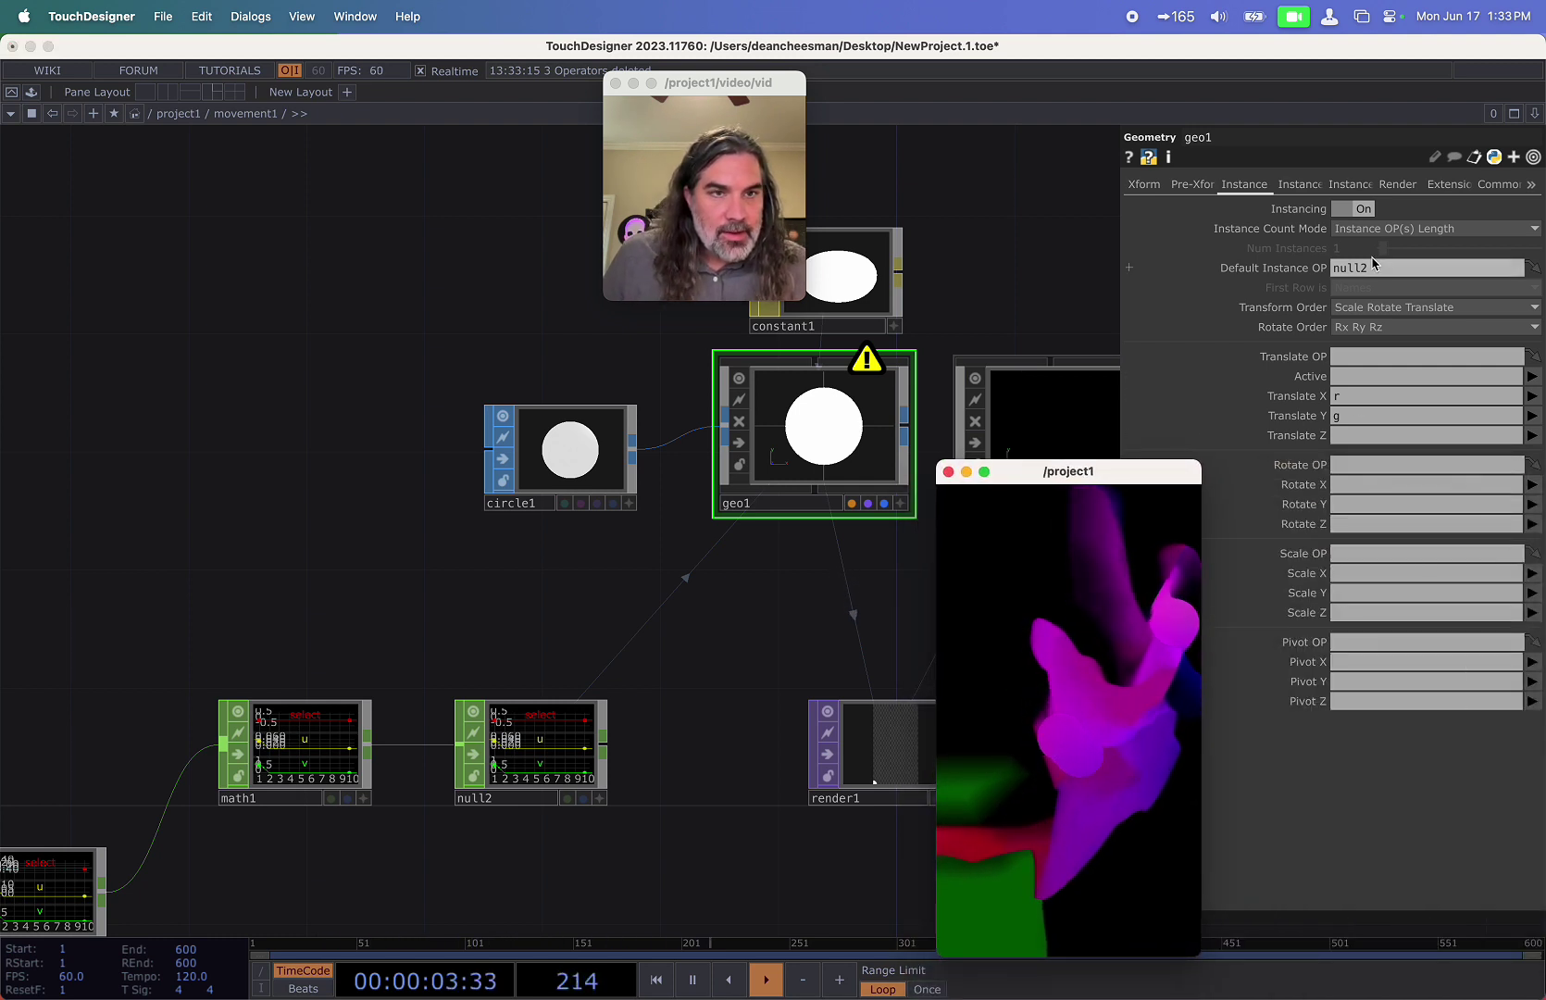
{"action": "scroll", "coordinate": [478, 768], "scroll_direction": "up", "scroll_amount": 3}
{"action": "left_click", "coordinate": [1330, 397]}
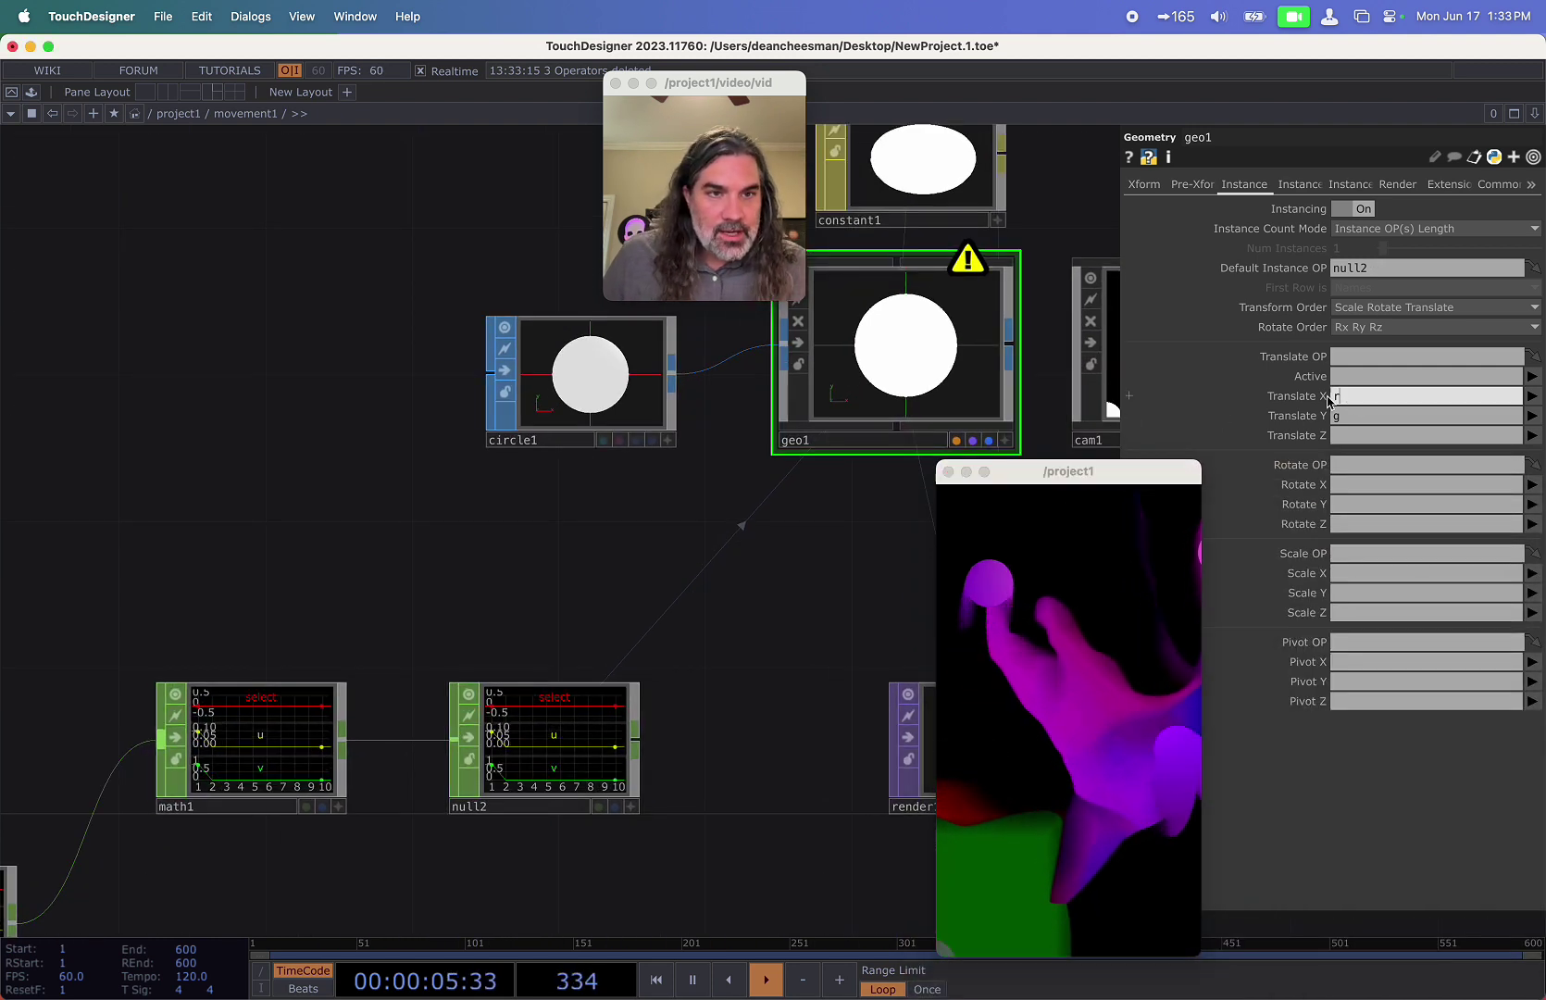
{"action": "type", "text": "u"}
{"action": "key", "text": "Tab"}
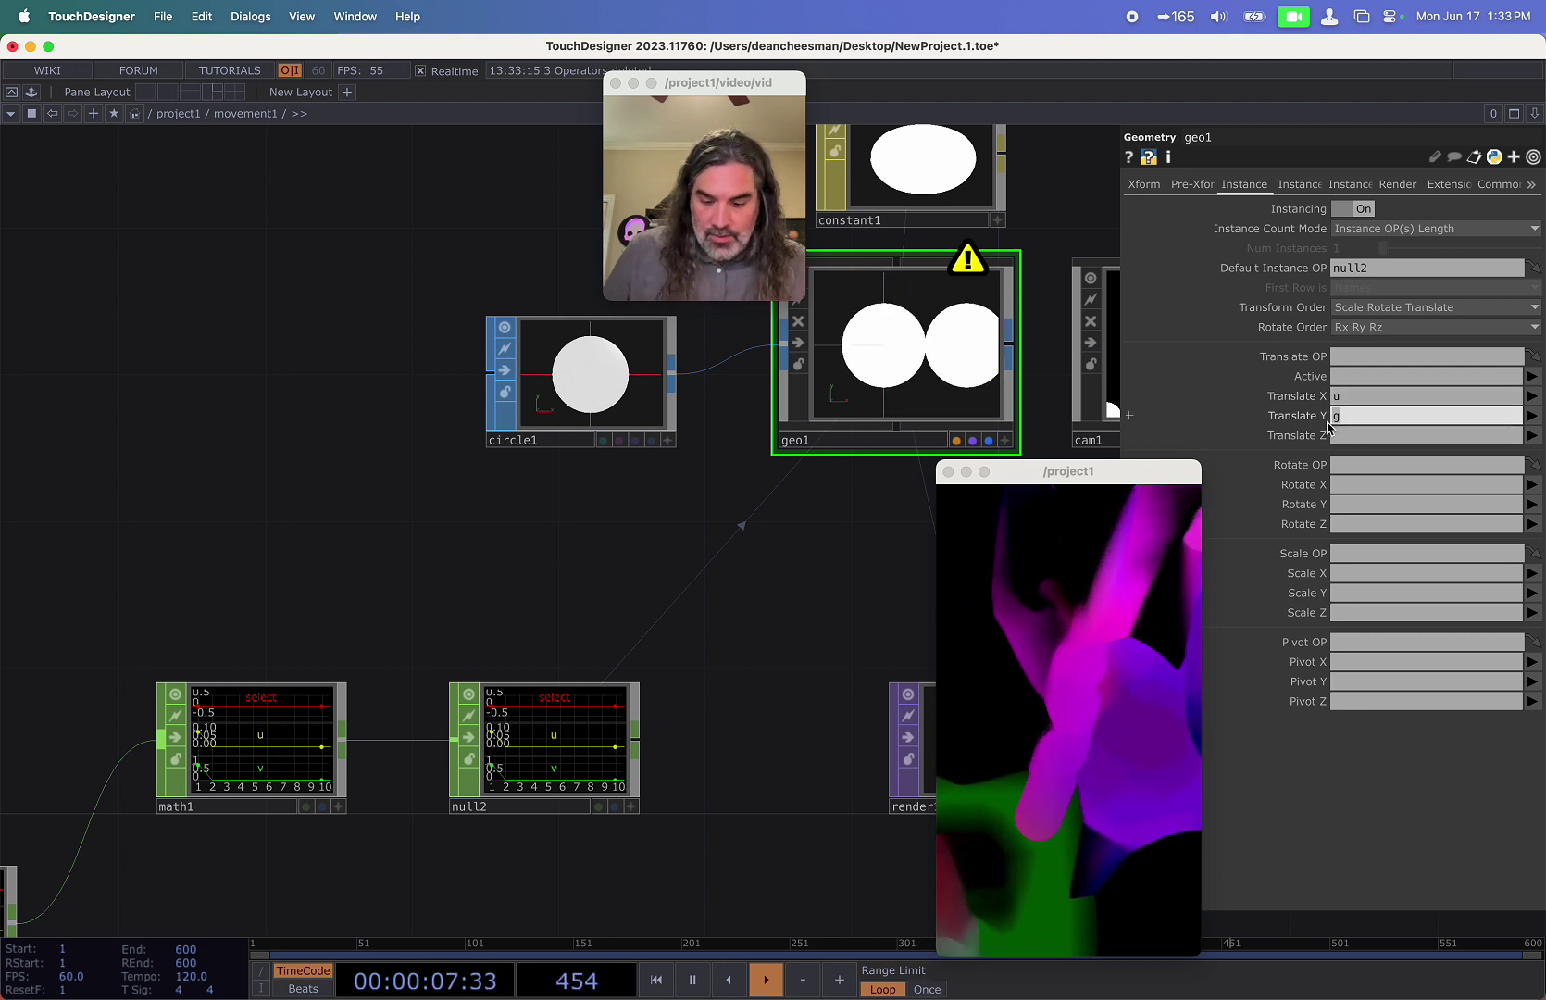
{"action": "key", "text": "Return"}
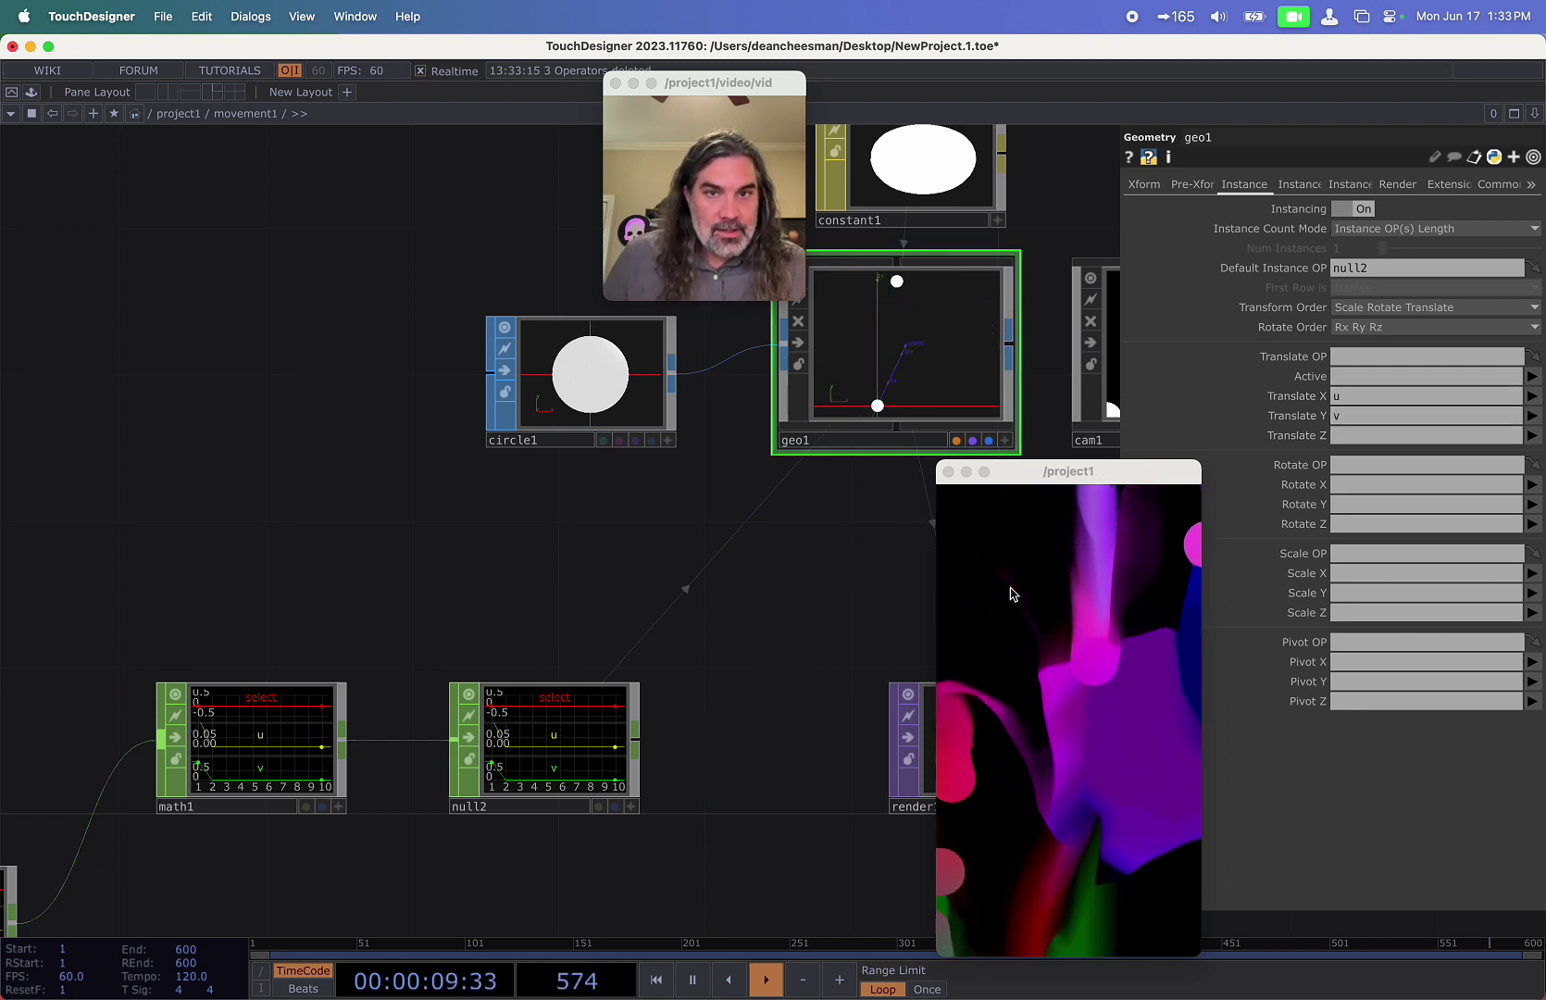
{"action": "left_click", "coordinate": [1041, 727]}
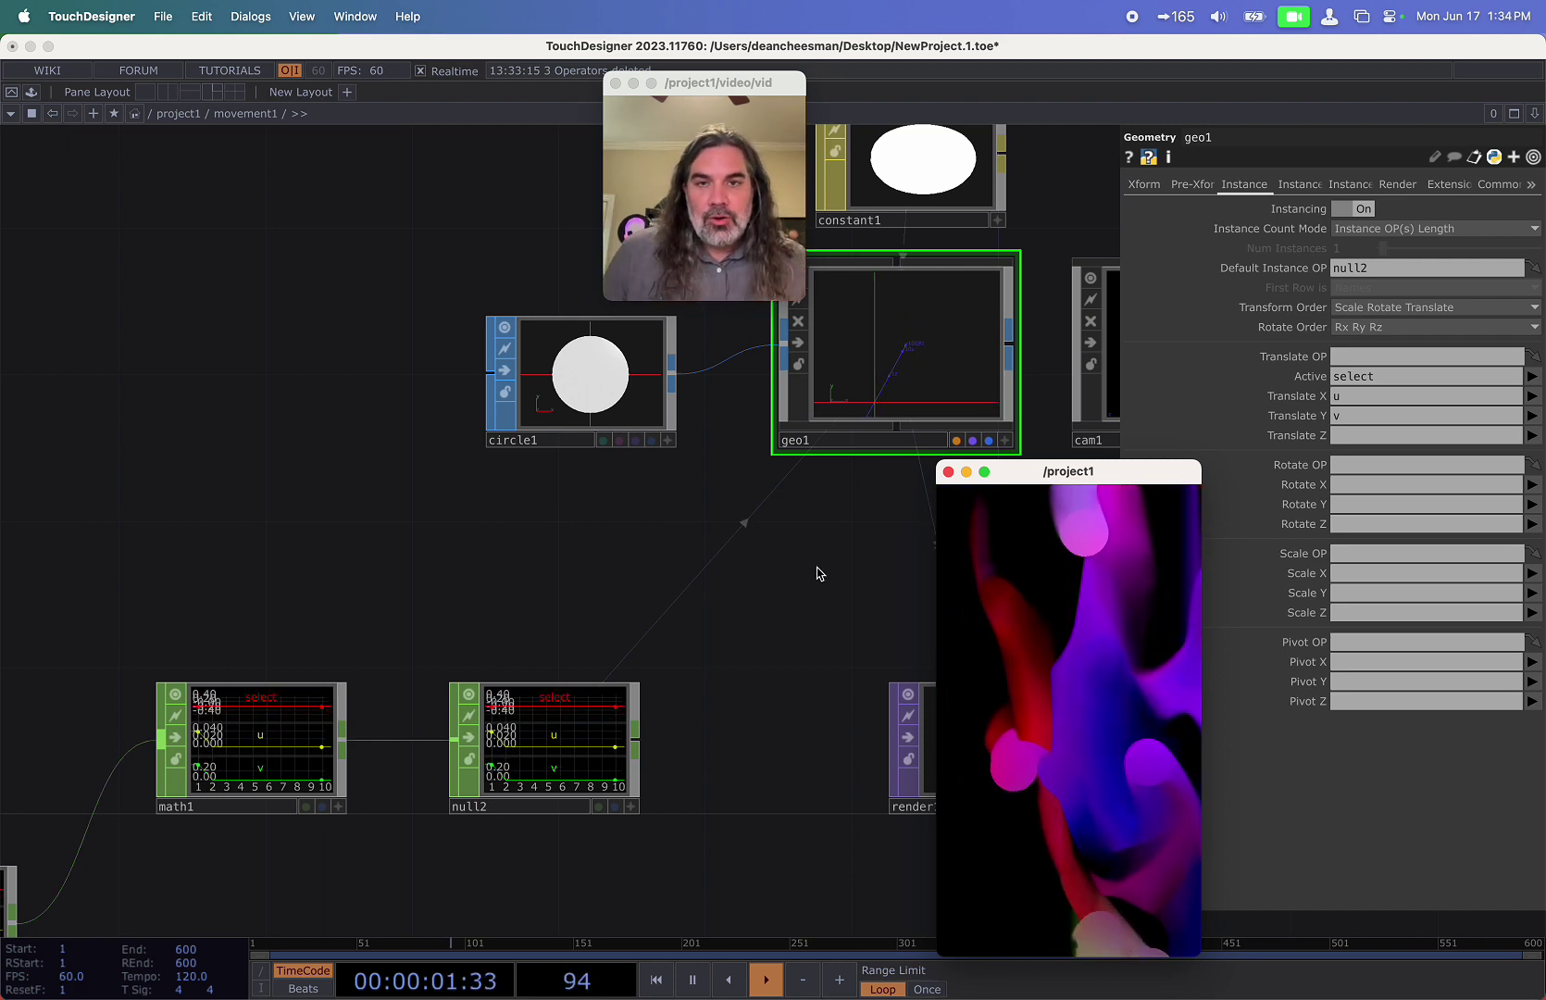
Set circle1's radius to 0.07 in both directions.
{"action": "scroll", "coordinate": [788, 584], "scroll_direction": "down", "scroll_amount": 4}
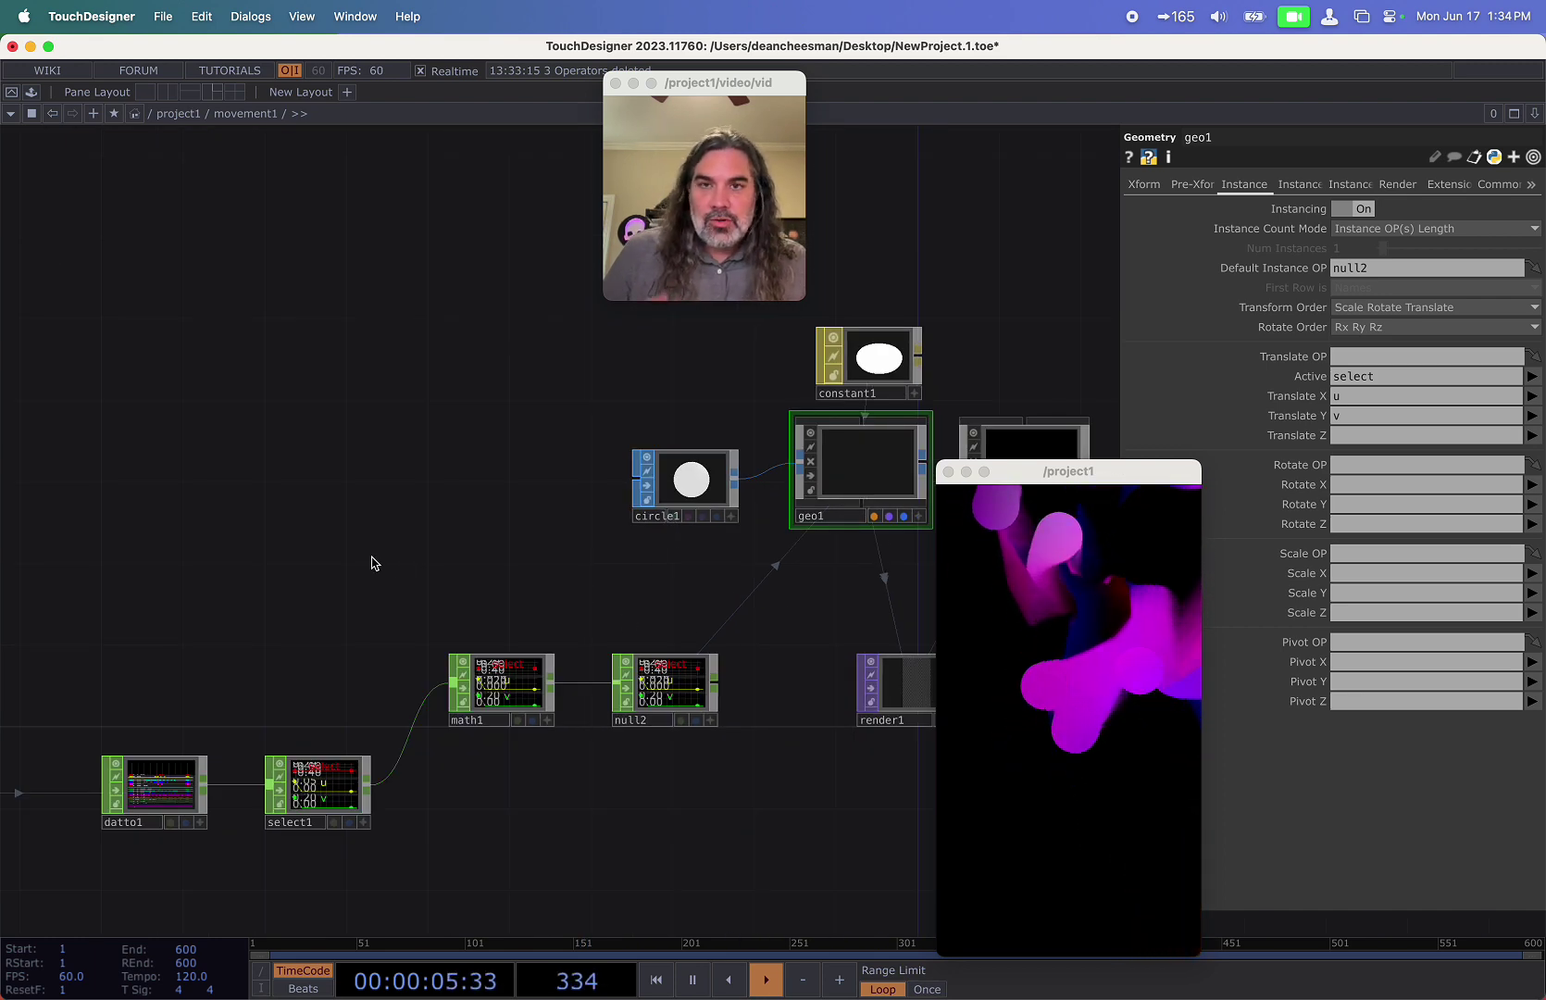
{"action": "left_click_drag", "start_coordinate": [494, 569], "coordinate": [134, 513]}
{"action": "left_click_drag", "start_coordinate": [552, 793], "coordinate": [402, 826]}
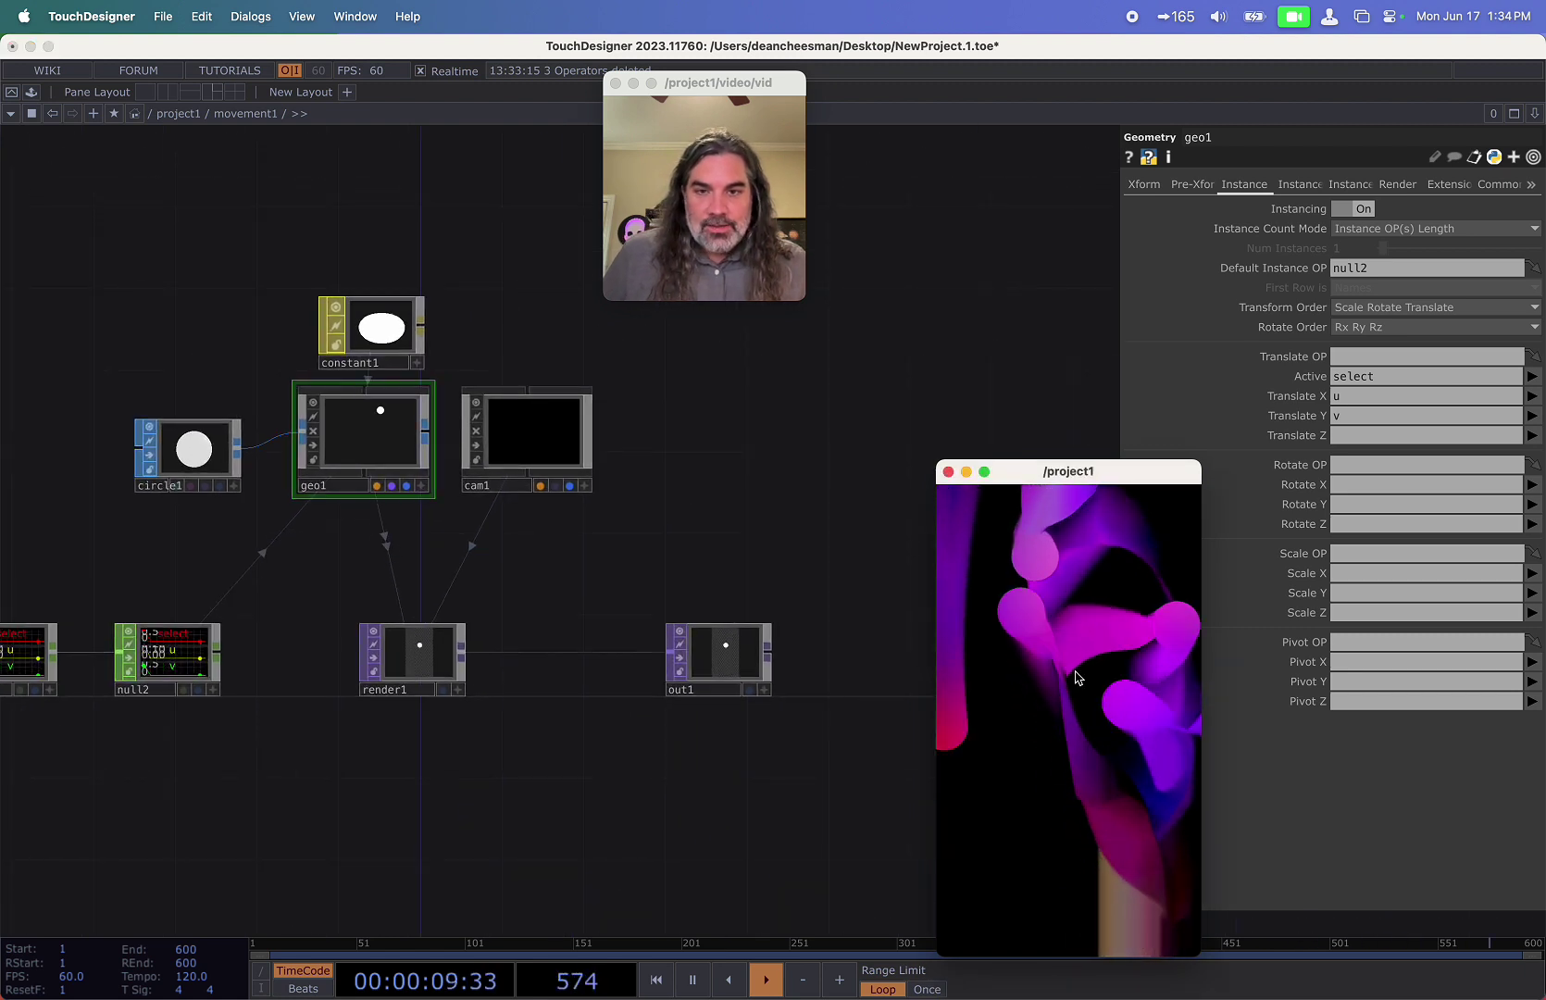
{"action": "left_click", "coordinate": [137, 444]}
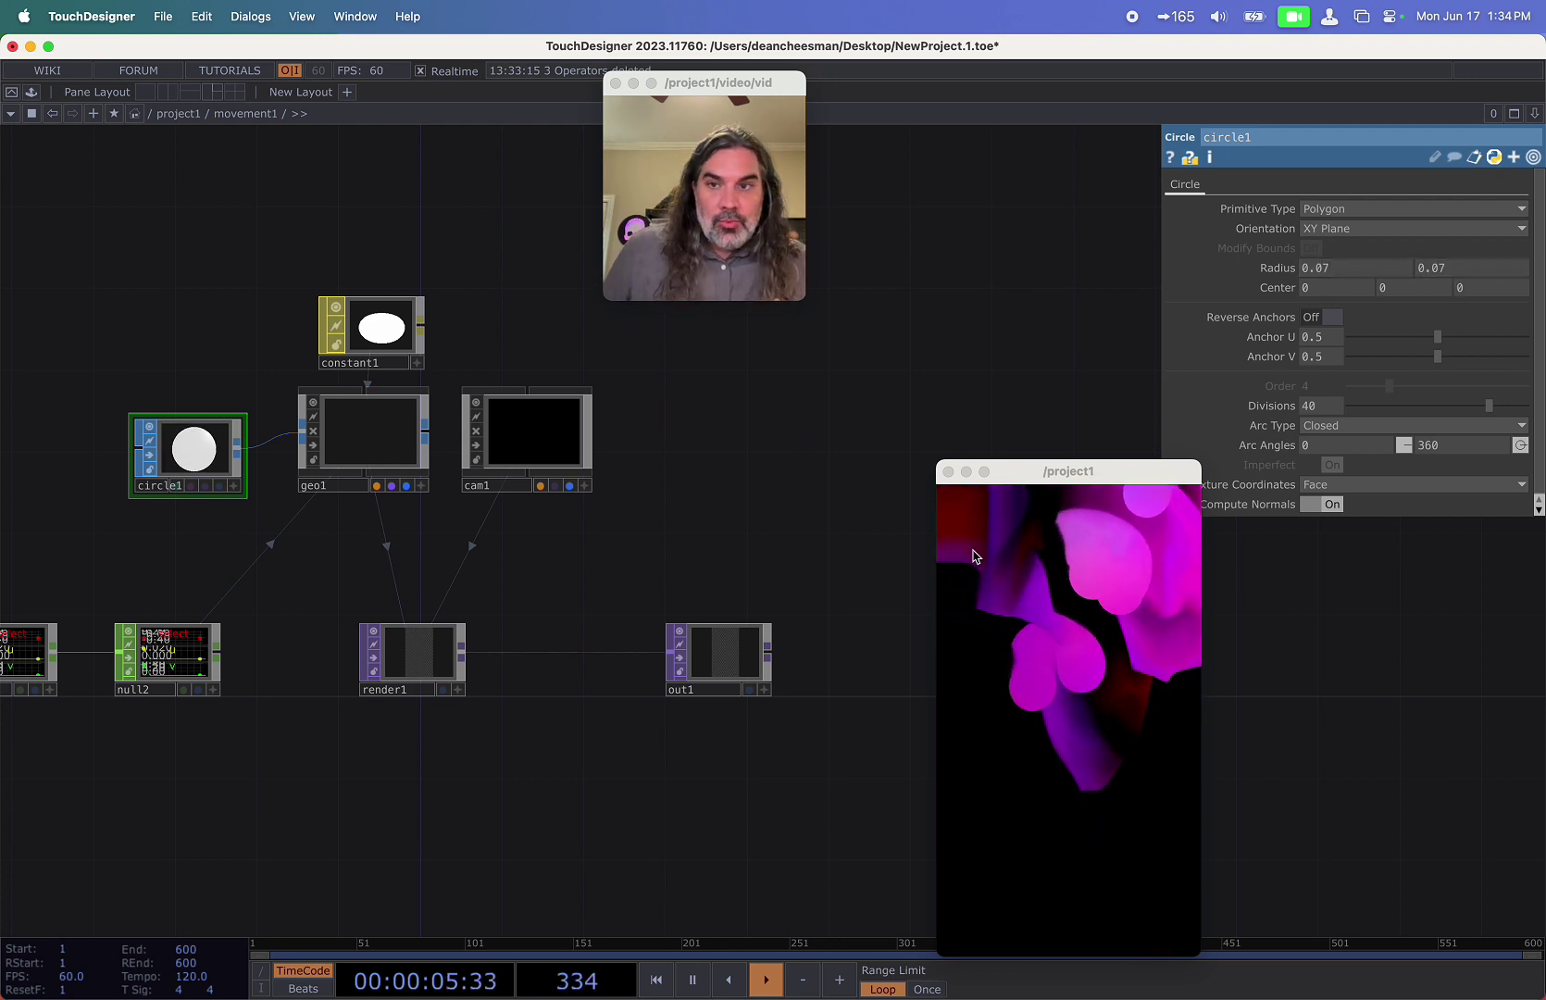
Go back up to the project network, insert an Add TOP between movement and null1, and wire movement1 into its second input.
{"action": "key", "text": "u"}
{"action": "left_click_drag", "start_coordinate": [761, 375], "coordinate": [683, 426]}
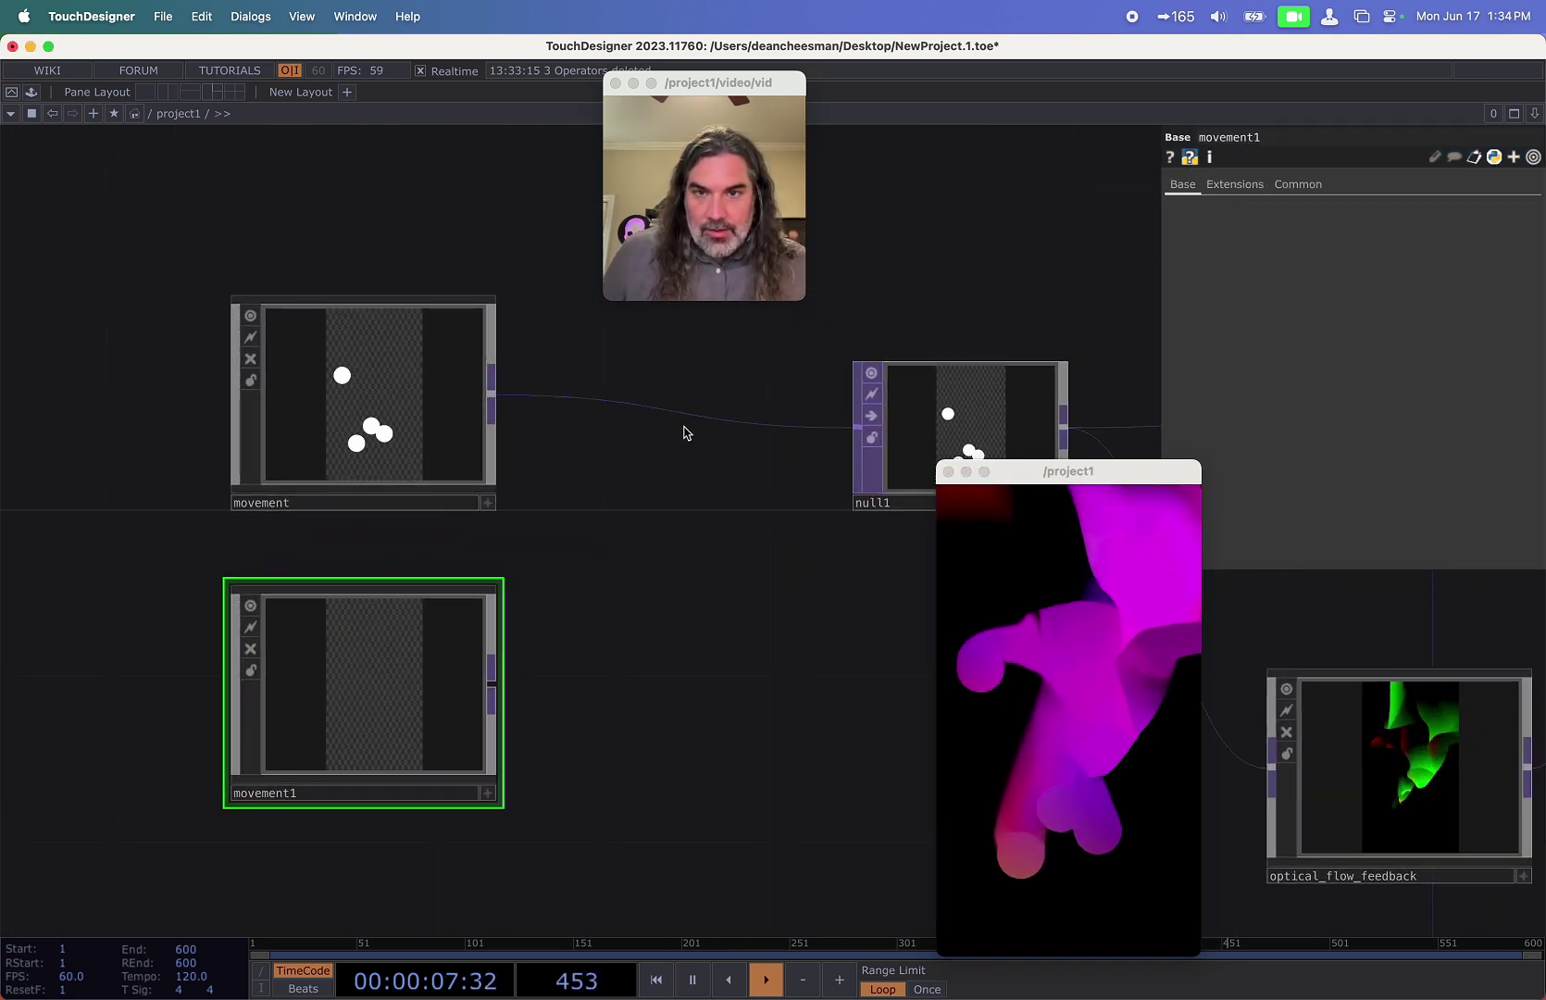
{"action": "right_click", "coordinate": [697, 421]}
{"action": "left_click", "coordinate": [732, 400]}
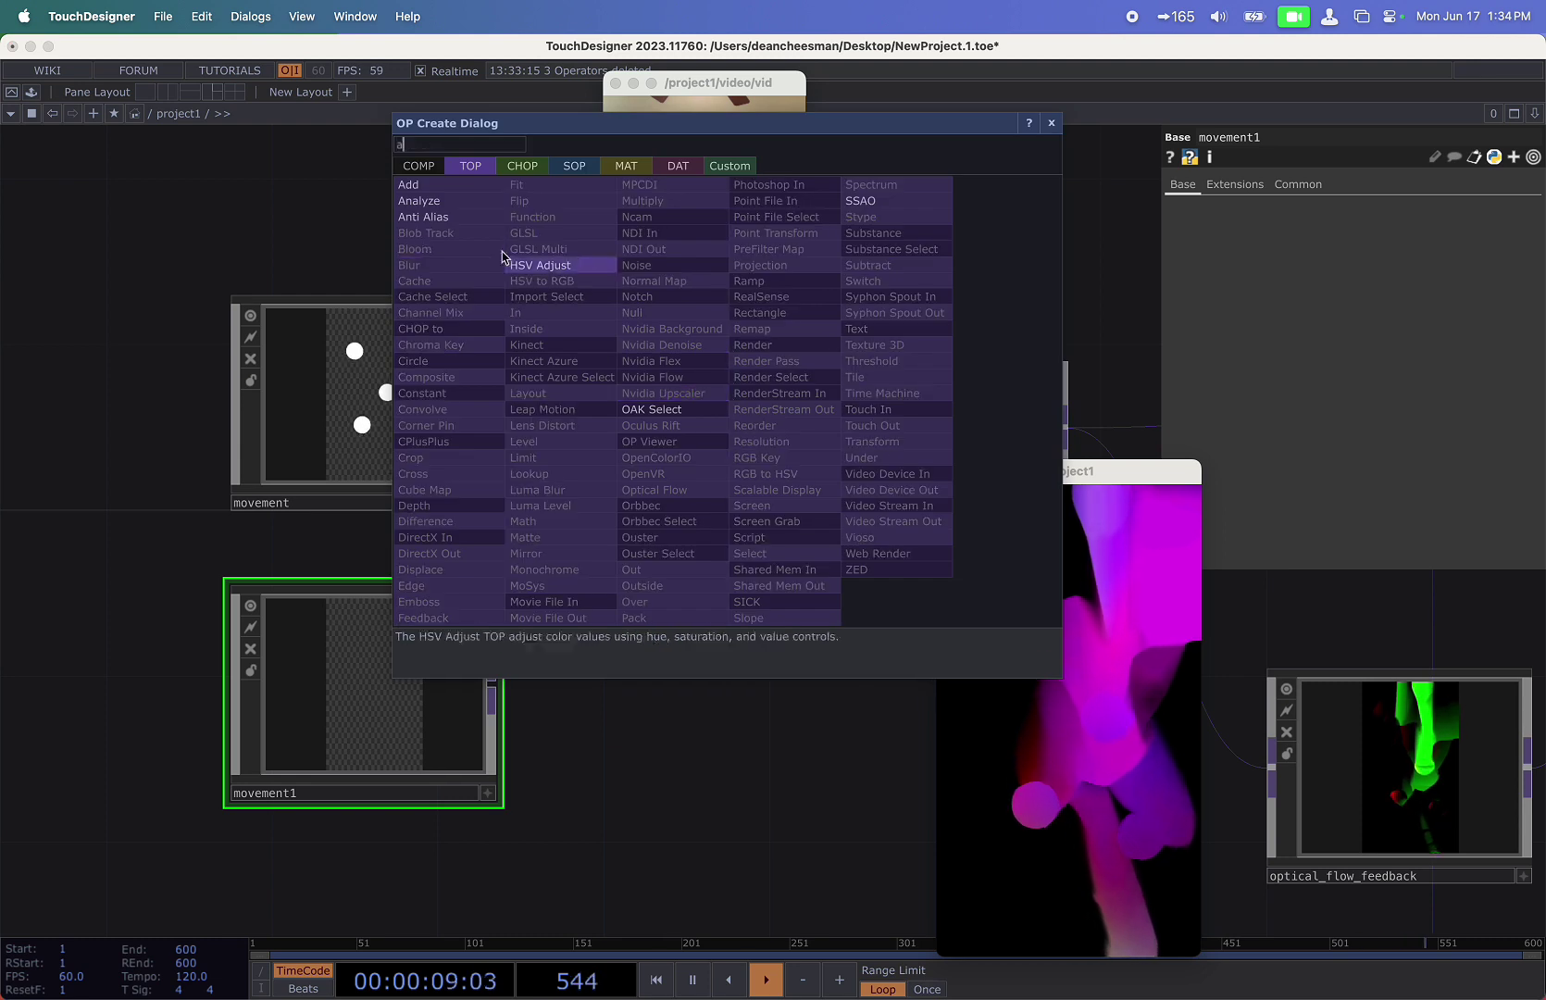
{"action": "left_click", "coordinate": [421, 183]}
{"action": "left_click", "coordinate": [697, 475]}
{"action": "left_click_drag", "start_coordinate": [492, 700], "coordinate": [600, 491]}
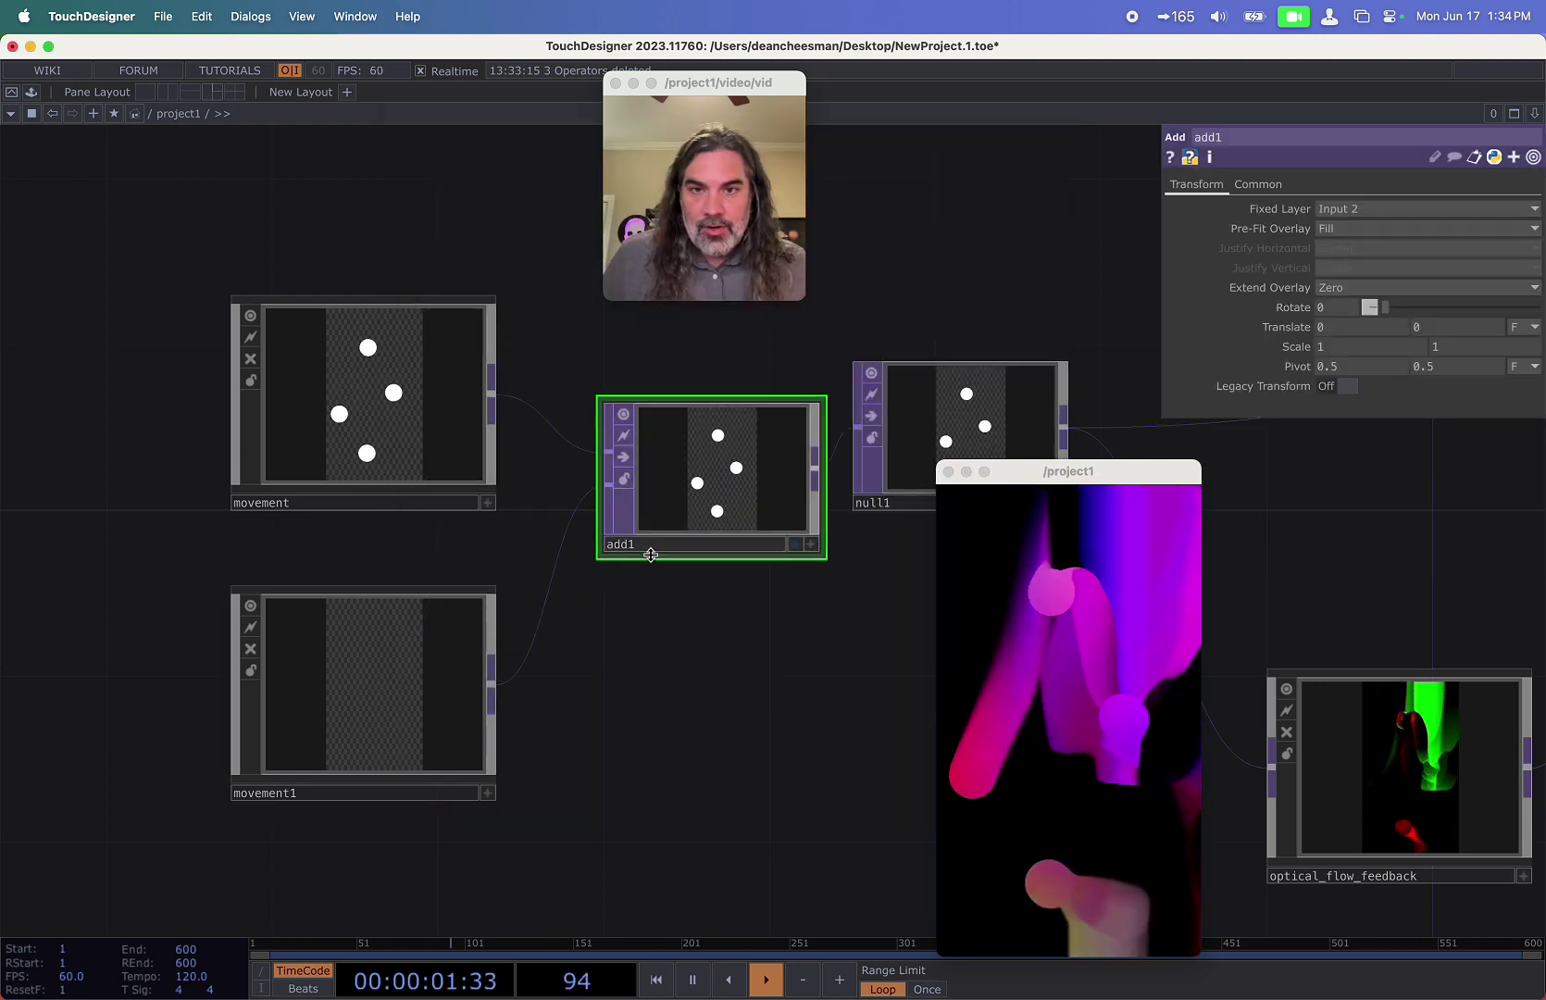
Reposition and enlarge the /project1 output window and try out the mouse-driven painting in it.
{"action": "left_click", "coordinate": [1060, 590]}
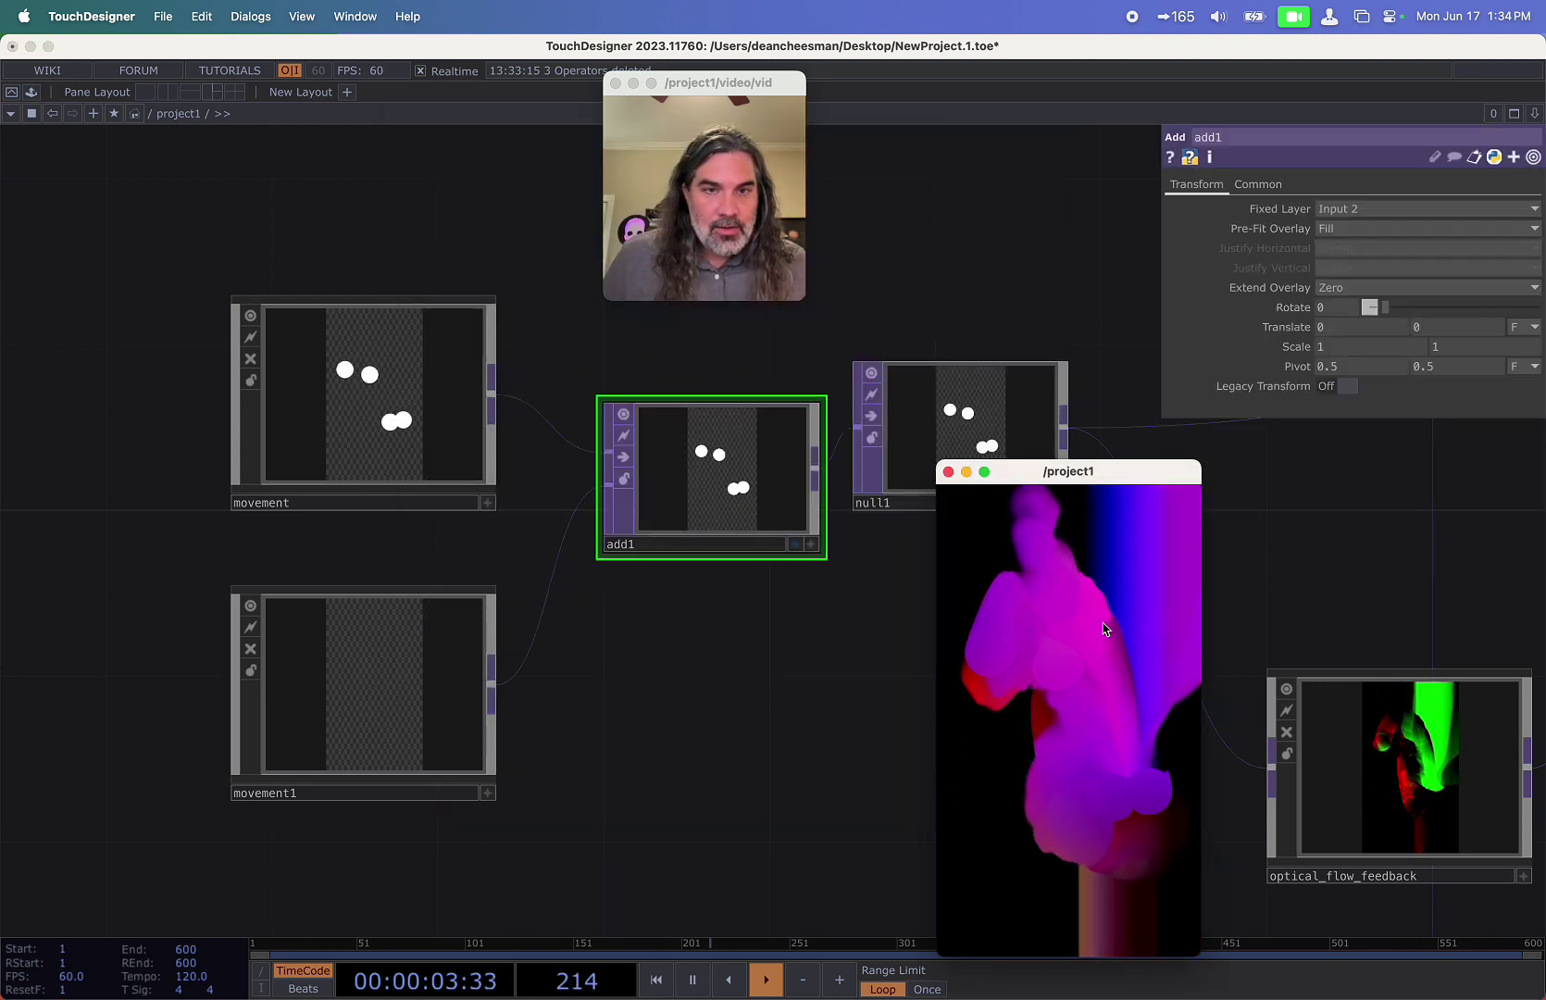
{"action": "left_click_drag", "start_coordinate": [1082, 477], "coordinate": [998, 161]}
{"action": "left_click_drag", "start_coordinate": [1122, 641], "coordinate": [1255, 873]}
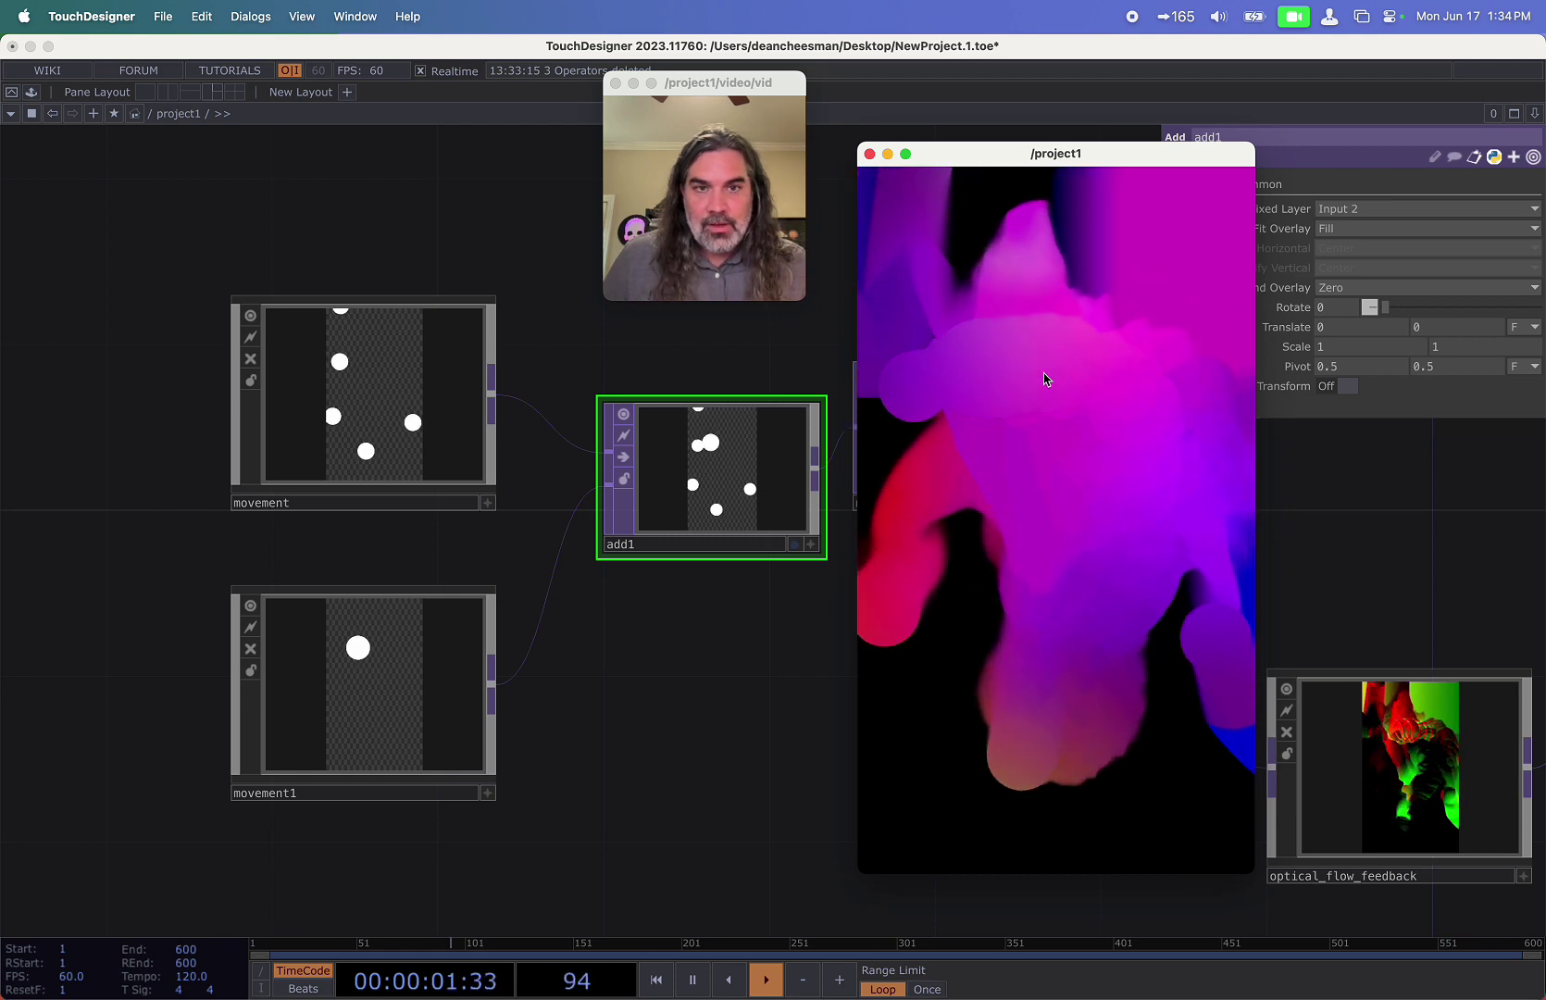
Move the output window clear of the network and go inside the optical_flow_feedback component.
{"action": "left_click_drag", "start_coordinate": [796, 670], "coordinate": [500, 702]}
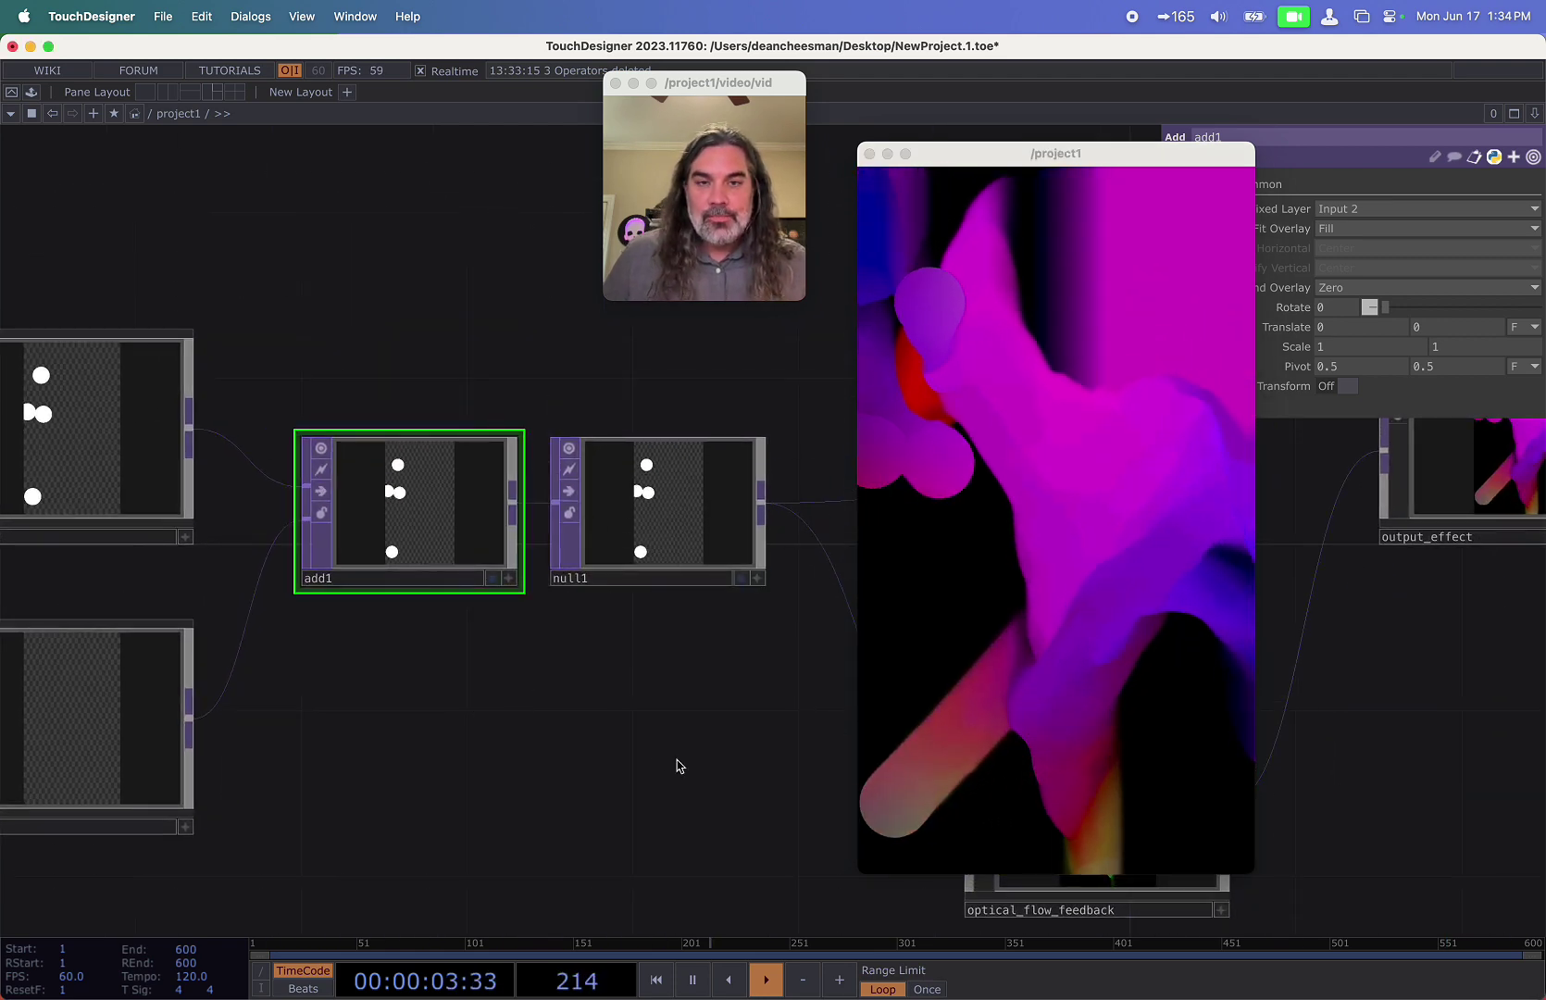
{"action": "left_click_drag", "start_coordinate": [841, 683], "coordinate": [351, 629]}
{"action": "left_click_drag", "start_coordinate": [1011, 156], "coordinate": [1236, 156]}
{"action": "left_click_drag", "start_coordinate": [827, 689], "coordinate": [815, 634]}
{"action": "scroll", "coordinate": [599, 696], "scroll_direction": "up", "scroll_amount": 3}
{"action": "left_click", "coordinate": [593, 707]}
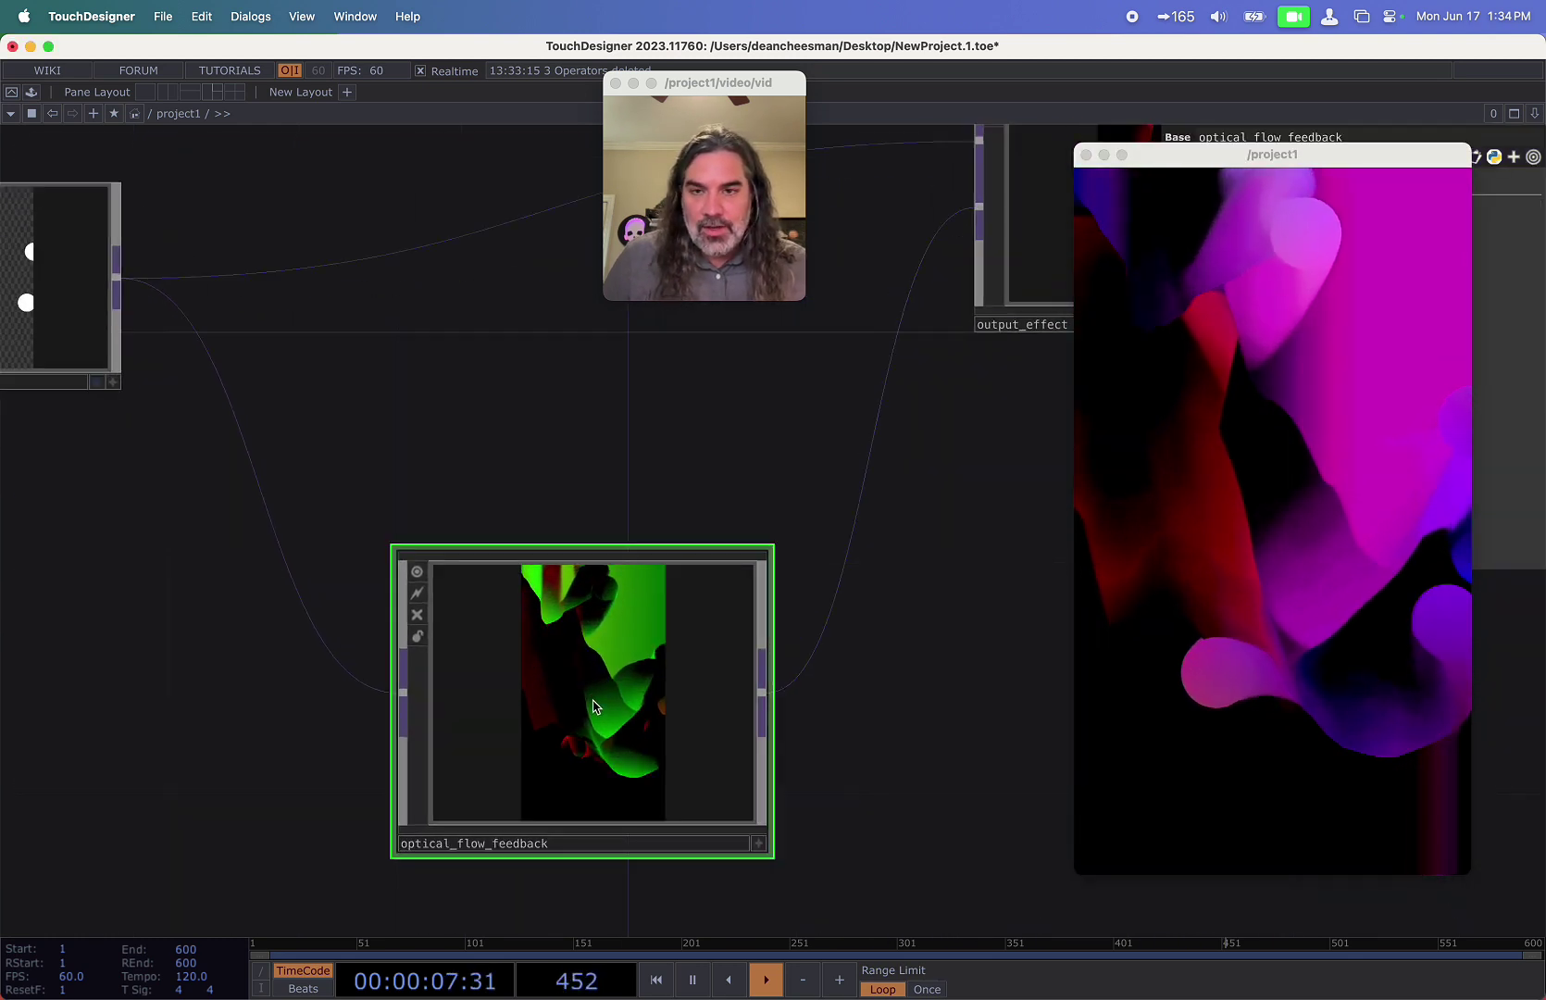
{"action": "key", "text": "i"}
{"action": "left_click_drag", "start_coordinate": [151, 663], "coordinate": [673, 663]}
{"action": "left_click_drag", "start_coordinate": [1340, 472], "coordinate": [1243, 388]}
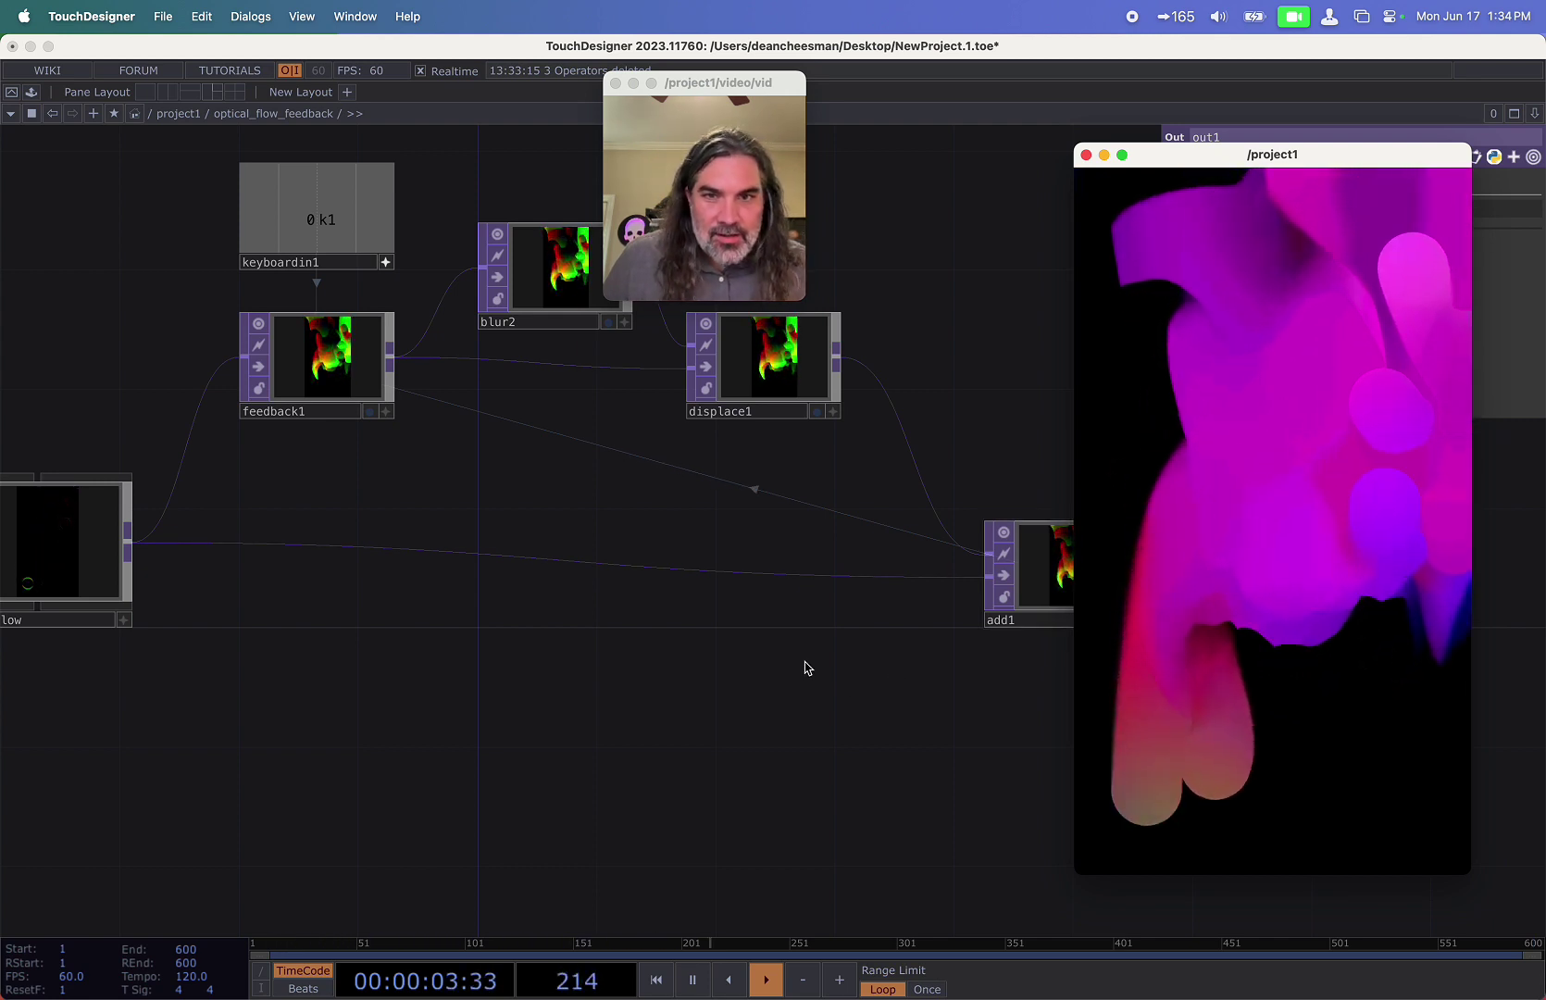
Insert a Blur TOP on the wire between the optical flow component and add1, placing it below blur2.
{"action": "right_click", "coordinate": [626, 568]}
{"action": "left_click", "coordinate": [652, 544]}
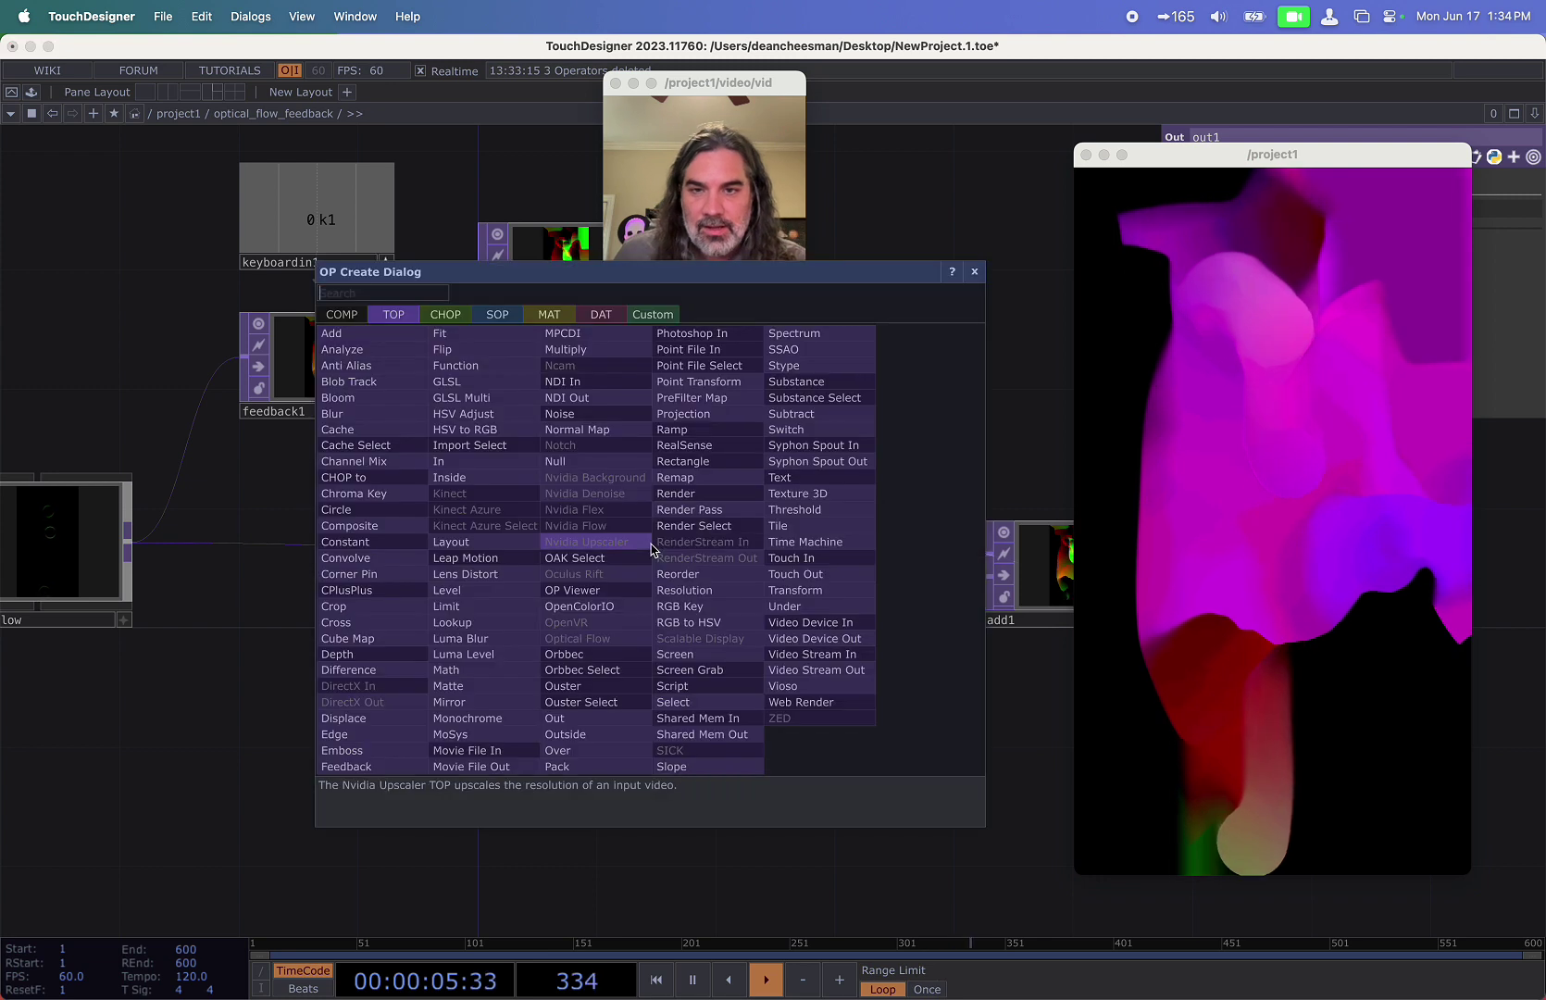
{"action": "left_click", "coordinate": [372, 414]}
{"action": "left_click", "coordinate": [549, 553]}
Set blur3's Pre-Shrink to 2 and test the softened flow by painting in the output window.
{"action": "left_click_drag", "start_coordinate": [1260, 155], "coordinate": [988, 173]}
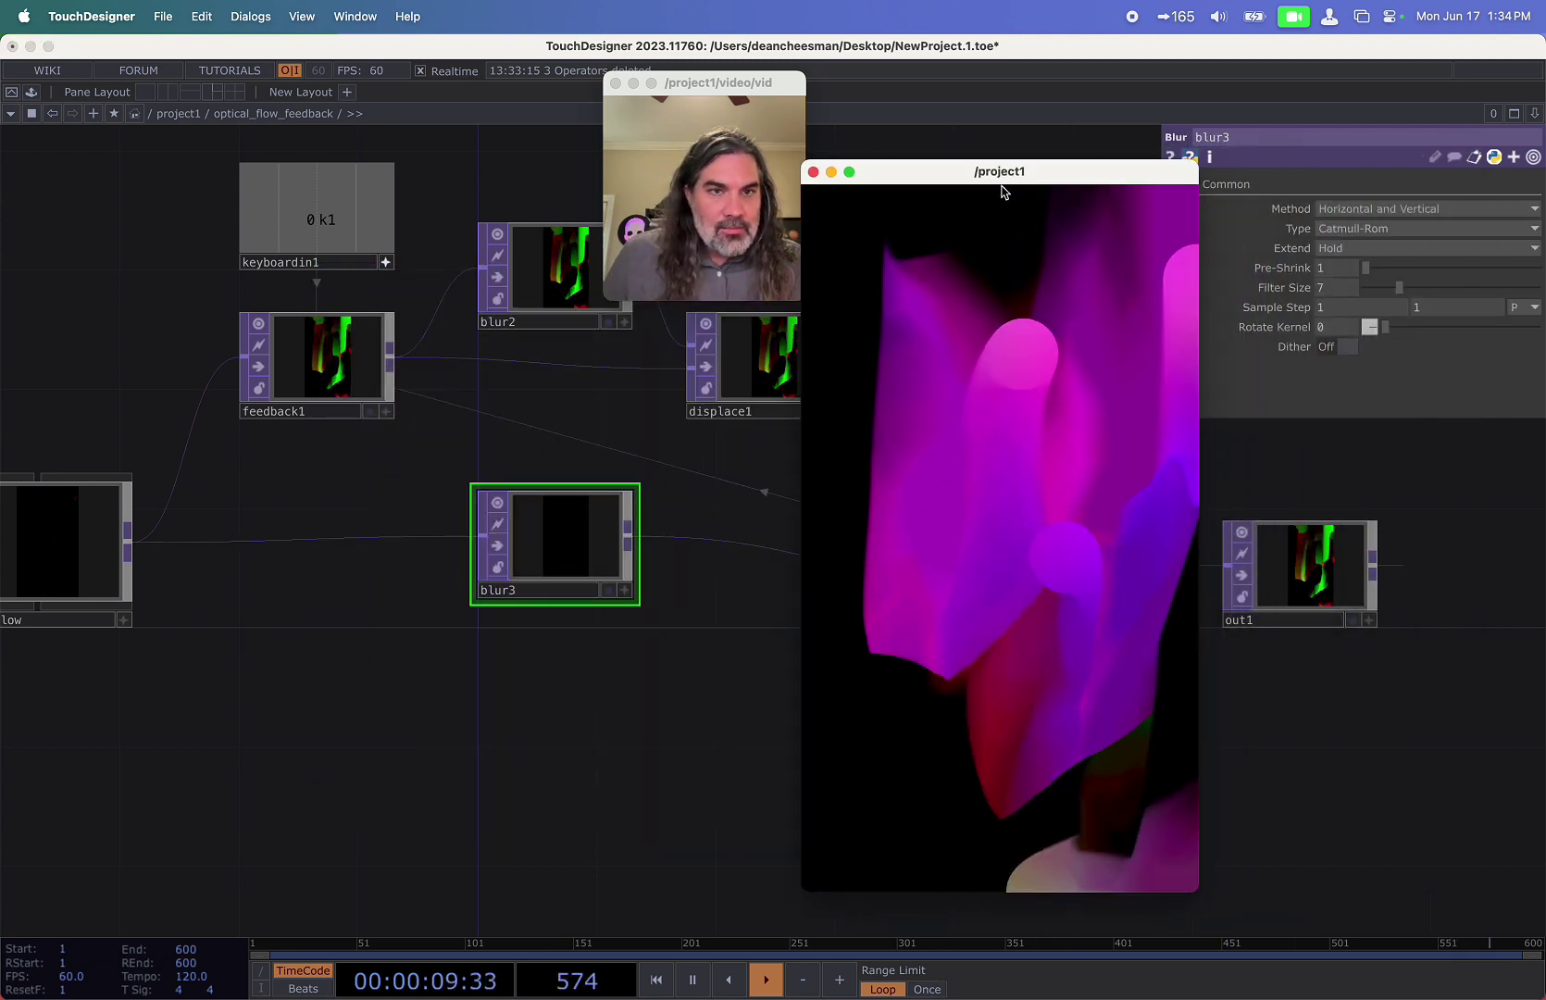
{"action": "left_click_drag", "start_coordinate": [1367, 269], "coordinate": [1390, 270]}
{"action": "left_click_drag", "start_coordinate": [995, 393], "coordinate": [999, 702]}
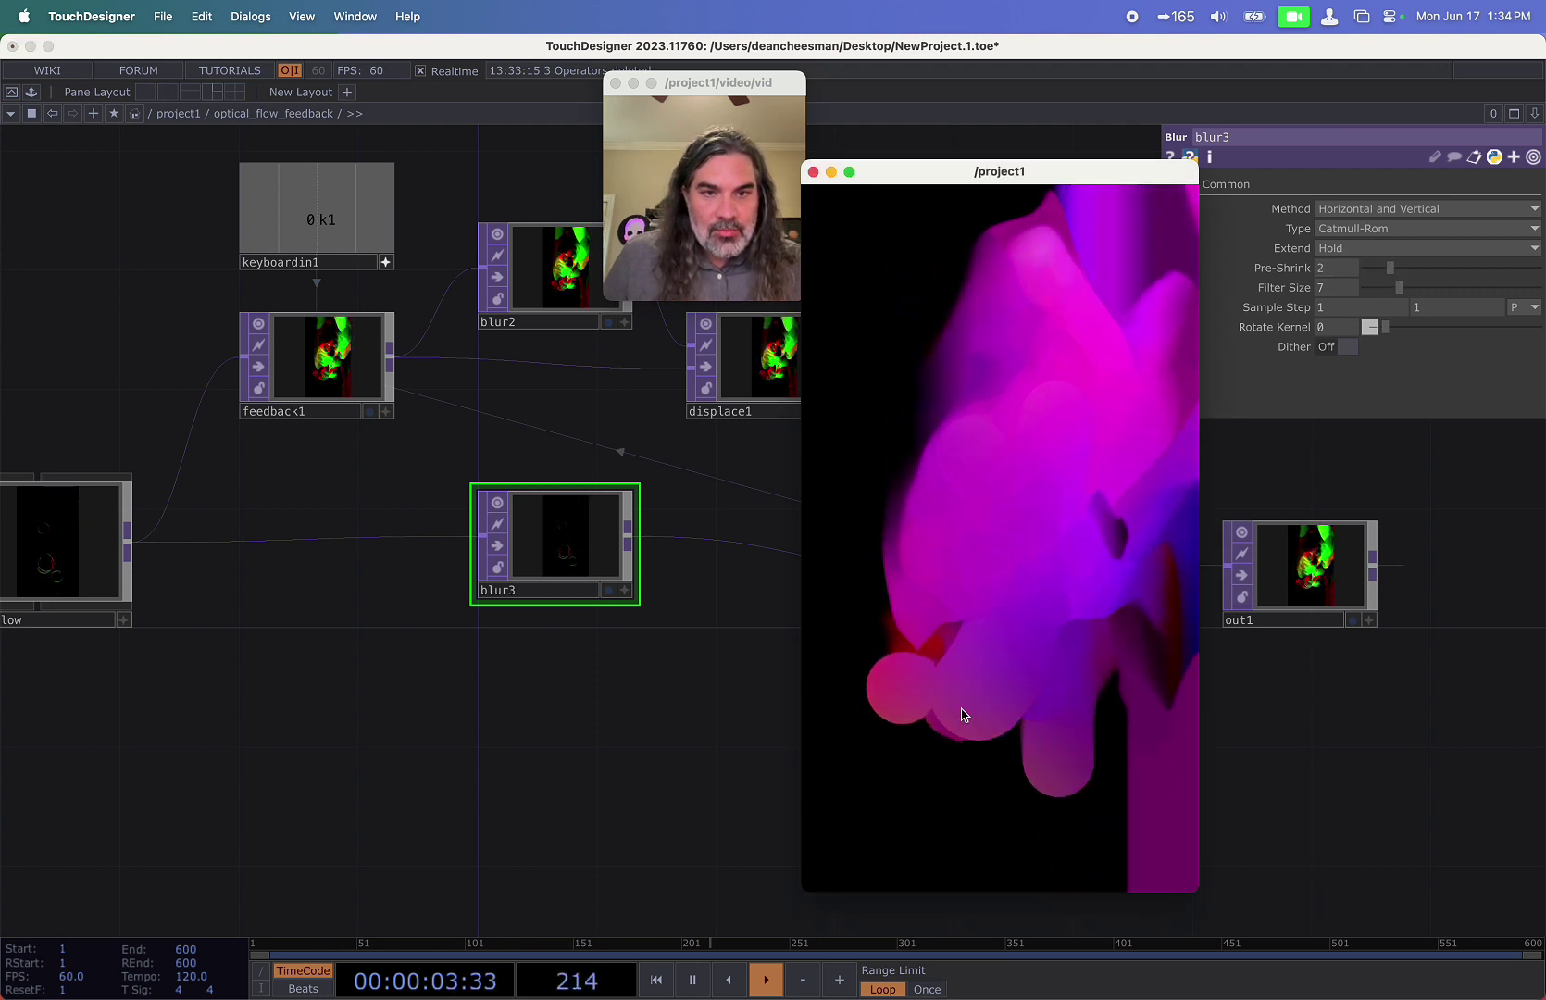